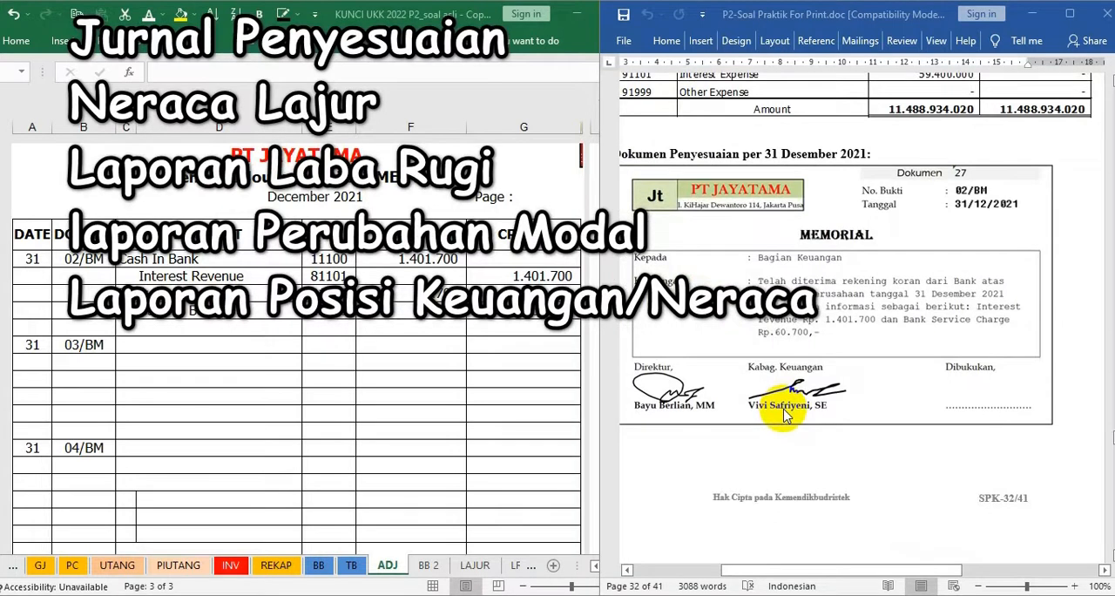
Compare the expense, revenue and total amounts on the TB sheet with the trial balance in the Word document
{"action": "left_click", "coordinate": [357, 372]}
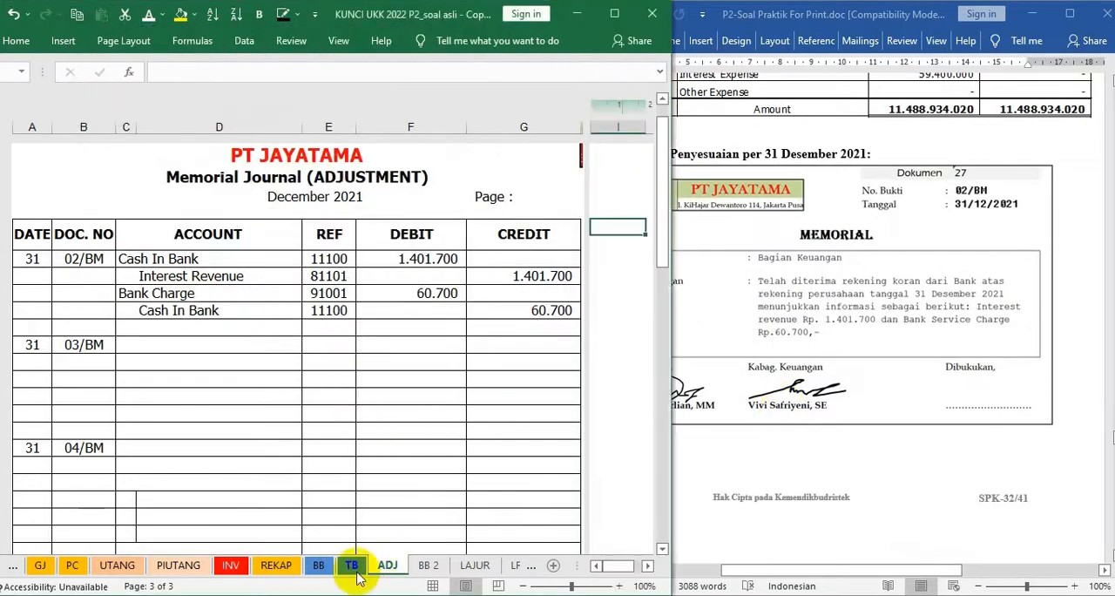
{"action": "left_click", "coordinate": [353, 568]}
{"action": "scroll", "coordinate": [363, 439], "scroll_direction": "up", "scroll_amount": 3}
{"action": "scroll", "coordinate": [363, 439], "scroll_direction": "up", "scroll_amount": 1, "text": "ctrl"}
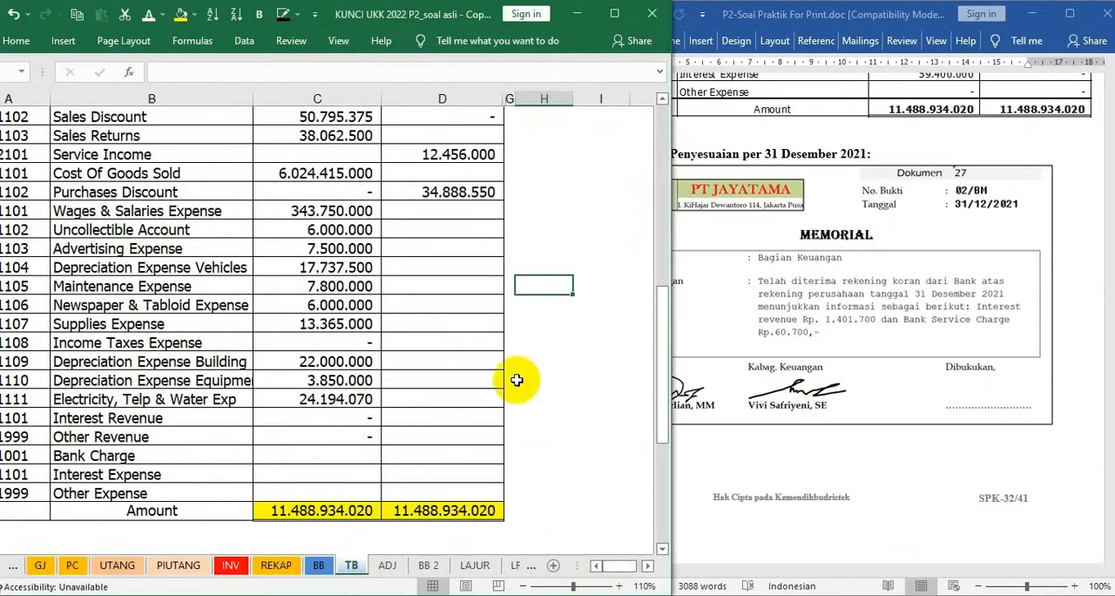
{"action": "left_click", "coordinate": [867, 298]}
{"action": "scroll", "coordinate": [796, 292], "scroll_direction": "up", "scroll_amount": 8}
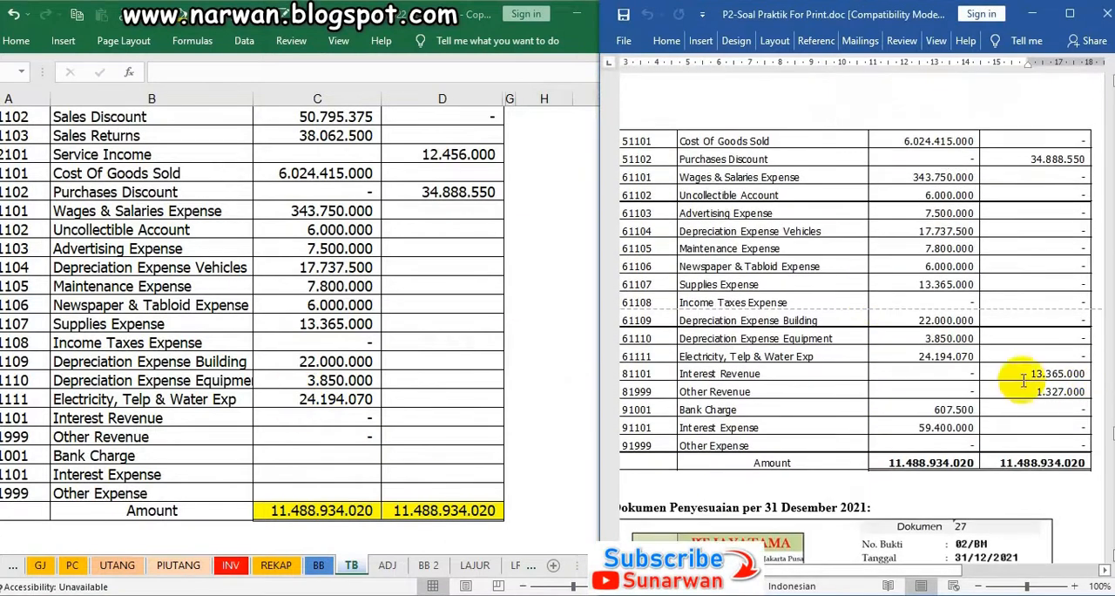
{"action": "scroll", "coordinate": [801, 339], "scroll_direction": "down", "scroll_amount": 8}
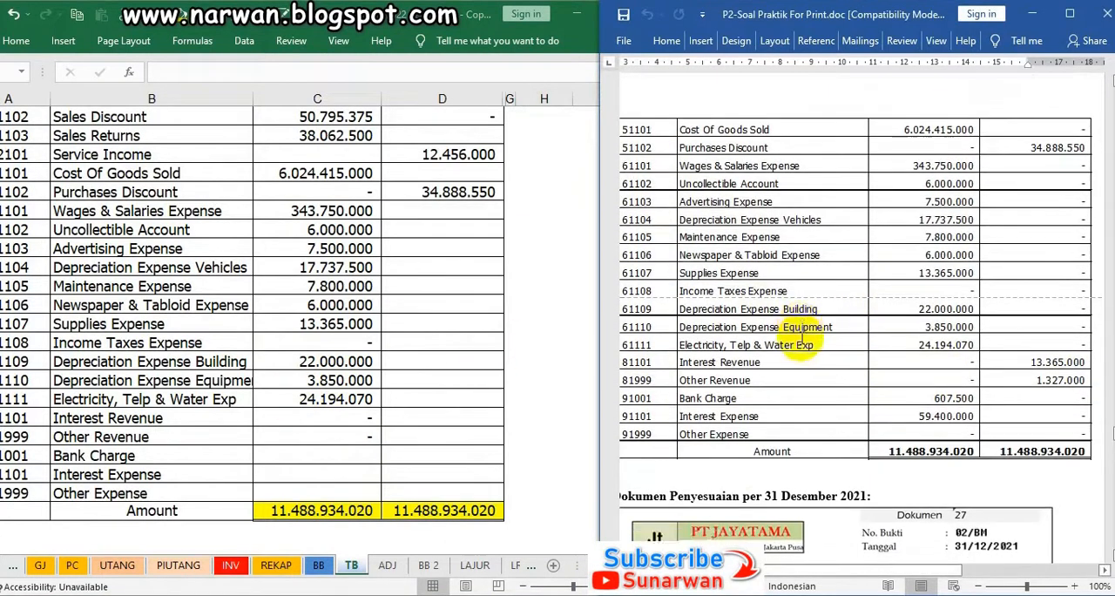
{"action": "left_click", "coordinate": [441, 309]}
{"action": "scroll", "coordinate": [440, 311], "scroll_direction": "down", "scroll_amount": 3}
{"action": "scroll", "coordinate": [440, 311], "scroll_direction": "down", "scroll_amount": 1}
Enlarge the Word document to 120% and read the adjustment instructions in memorial 02/BM
{"action": "left_click", "coordinate": [868, 320]}
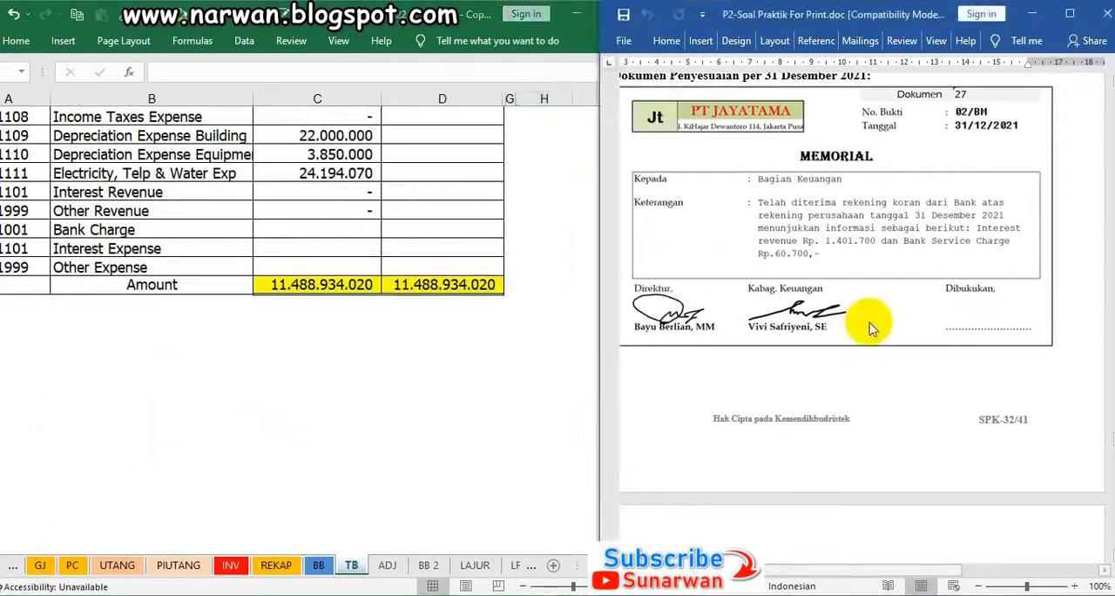
{"action": "left_click", "coordinate": [1075, 586]}
{"action": "left_click", "coordinate": [1076, 586]}
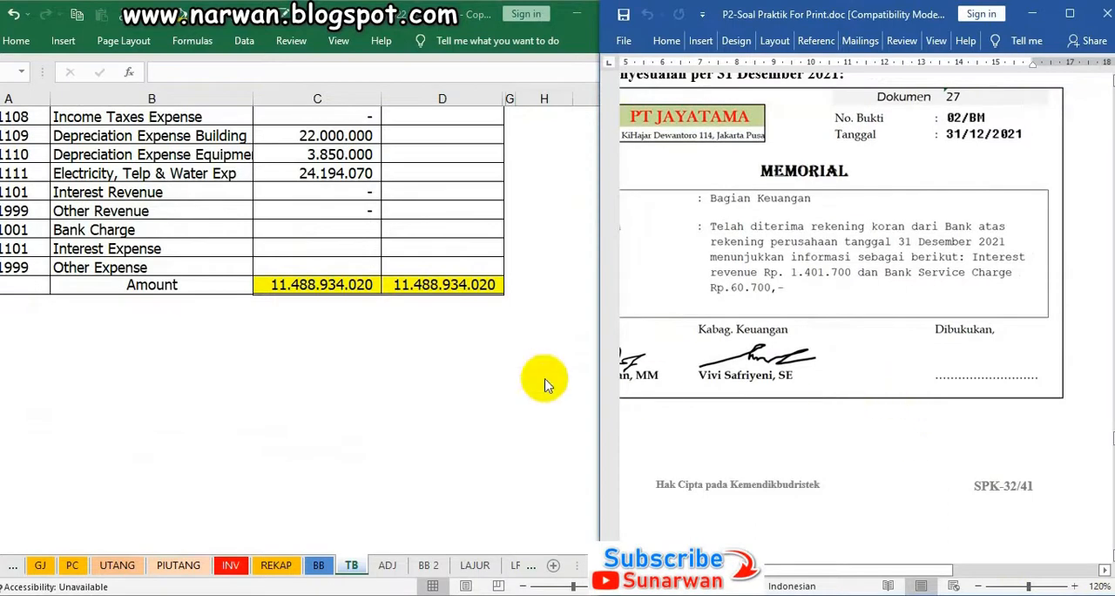
{"action": "left_click", "coordinate": [635, 375]}
{"action": "left_click", "coordinate": [372, 571]}
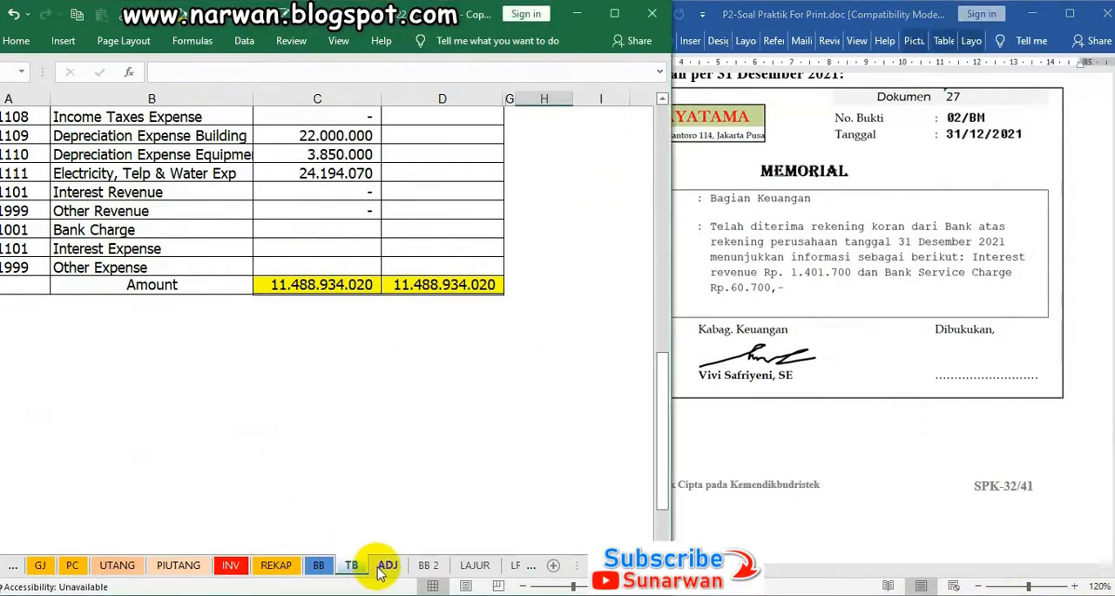
{"action": "left_click", "coordinate": [906, 330]}
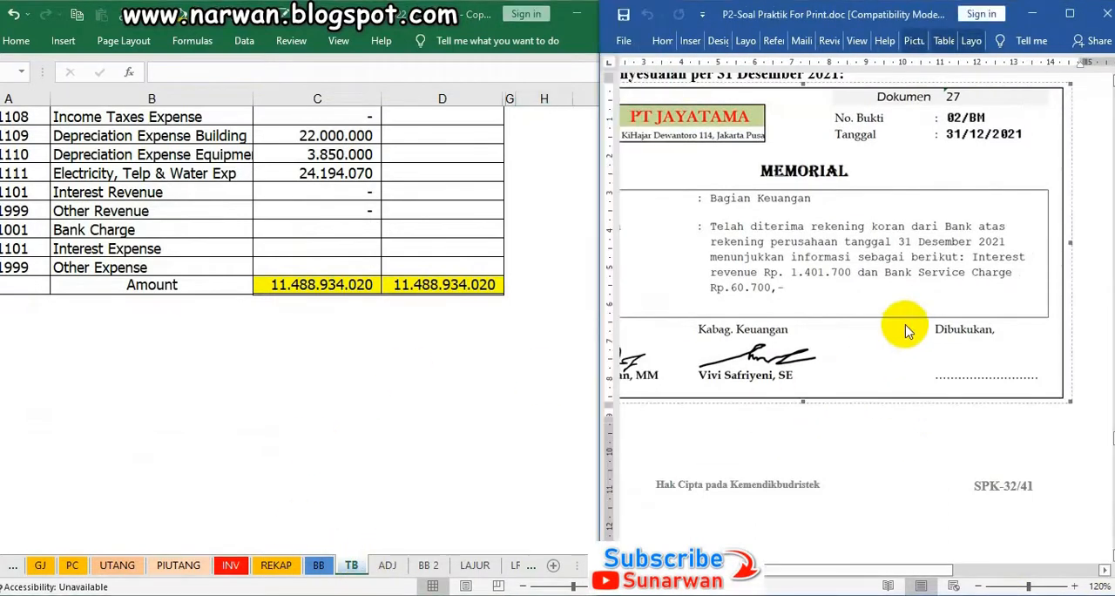
{"action": "scroll", "coordinate": [906, 330], "scroll_direction": "up", "scroll_amount": 1}
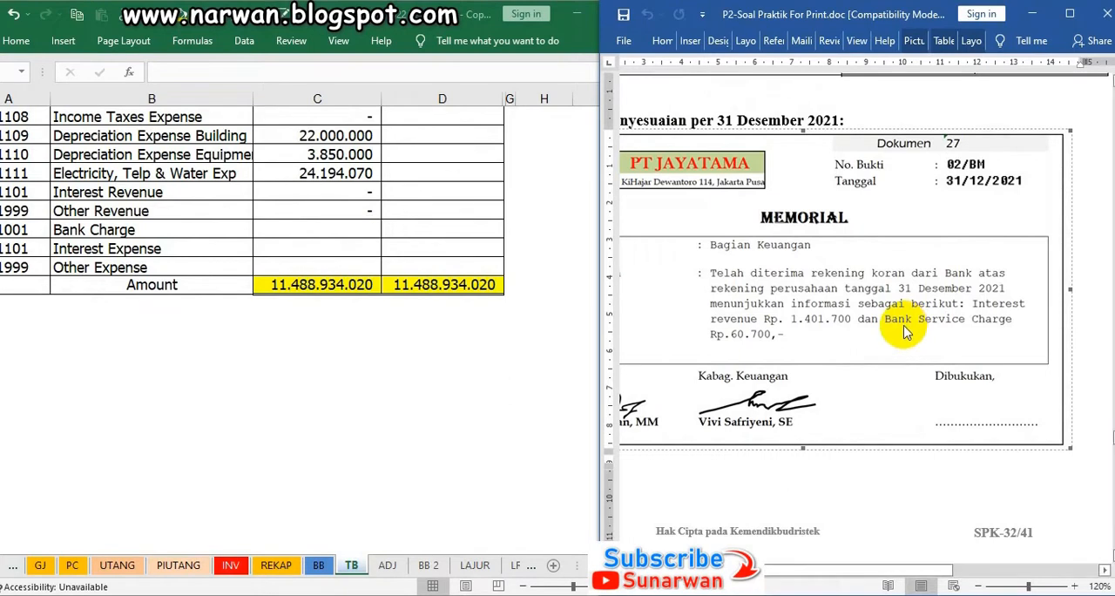
Review the 02/BM interest revenue and bank charge entries on the ADJ sheet against the memorial
{"action": "left_click", "coordinate": [368, 564]}
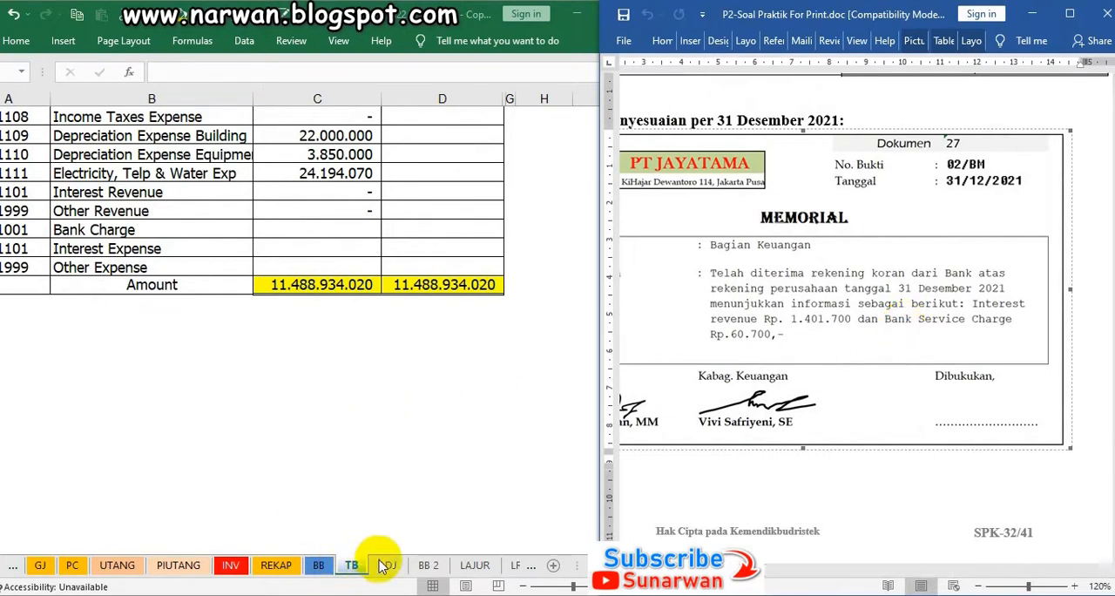
{"action": "left_click", "coordinate": [387, 565]}
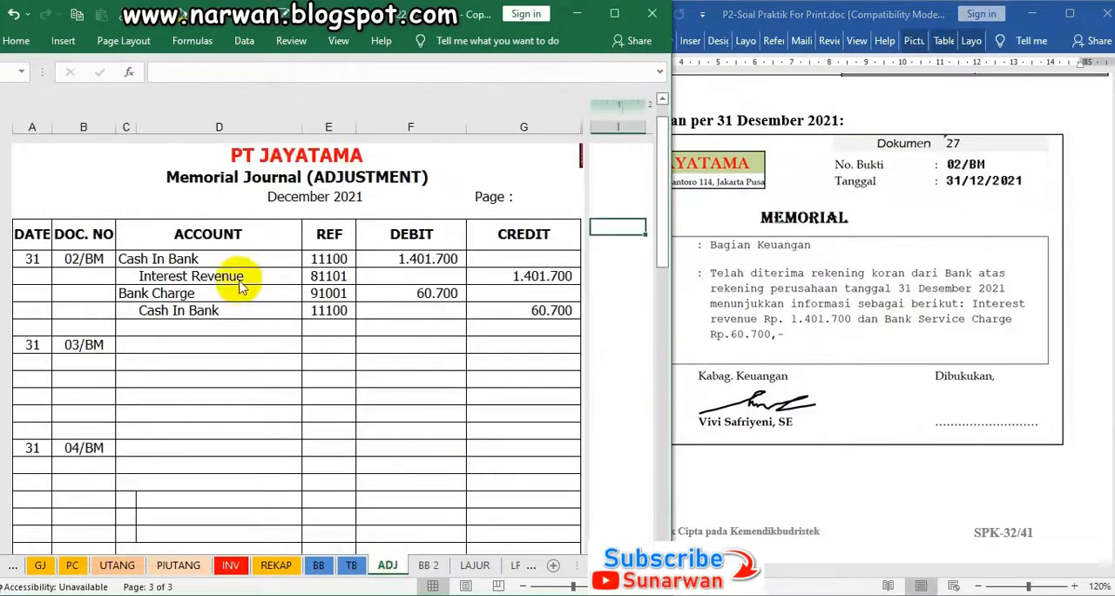
{"action": "left_click", "coordinate": [210, 258]}
{"action": "left_click", "coordinate": [425, 259]}
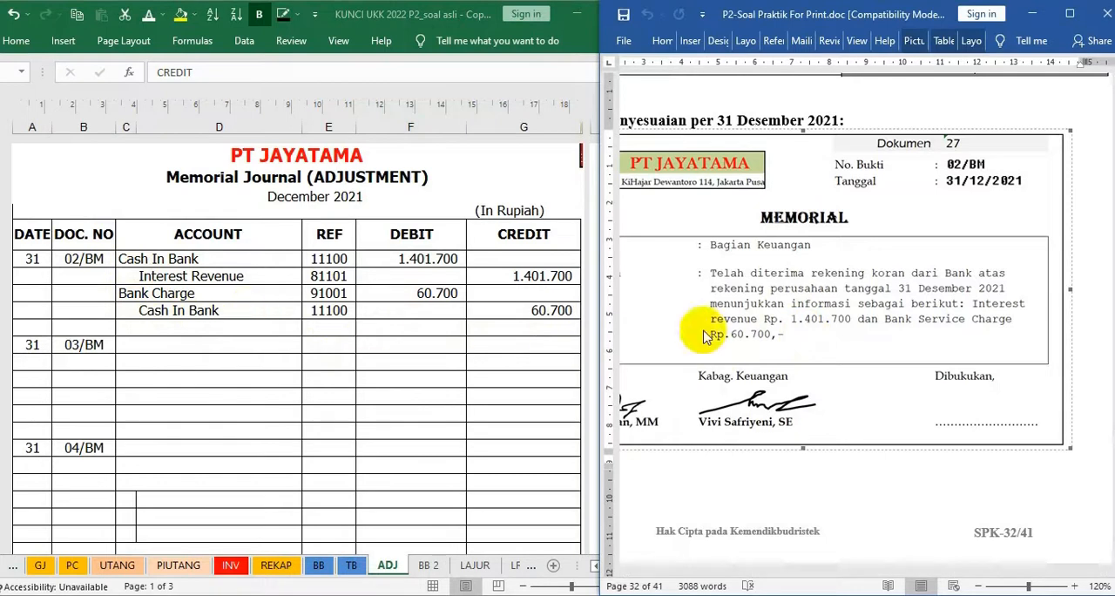
Read memorial 03/BM in the Word document at 110% zoom for the supplies and bad debt adjustments
{"action": "scroll", "coordinate": [824, 329], "scroll_direction": "down", "scroll_amount": 5}
{"action": "scroll", "coordinate": [826, 329], "scroll_direction": "down", "scroll_amount": 9}
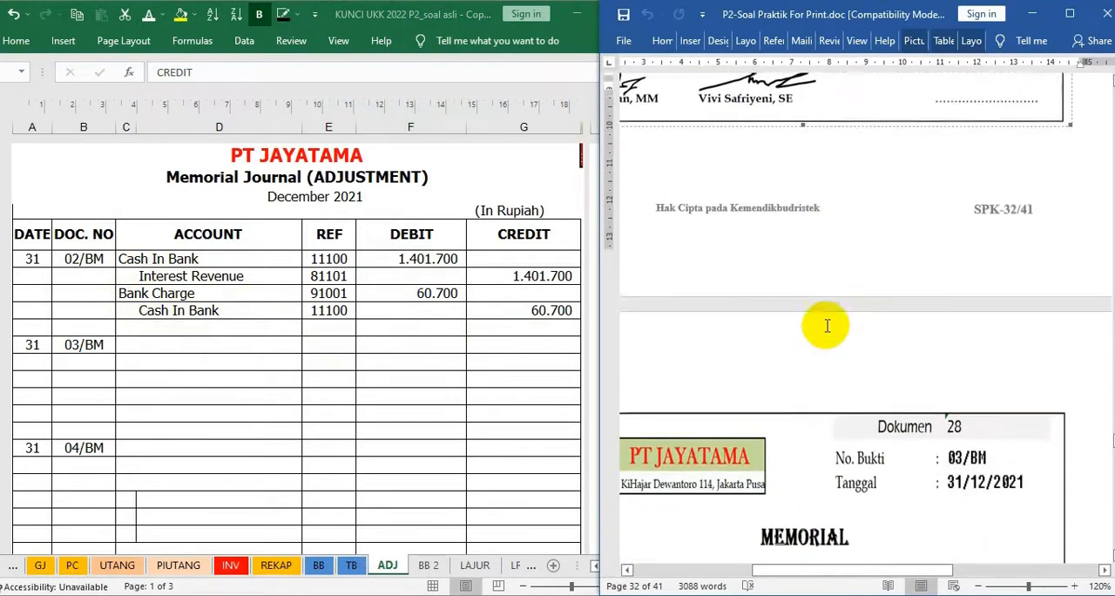
{"action": "scroll", "coordinate": [828, 325], "scroll_direction": "down", "scroll_amount": 3}
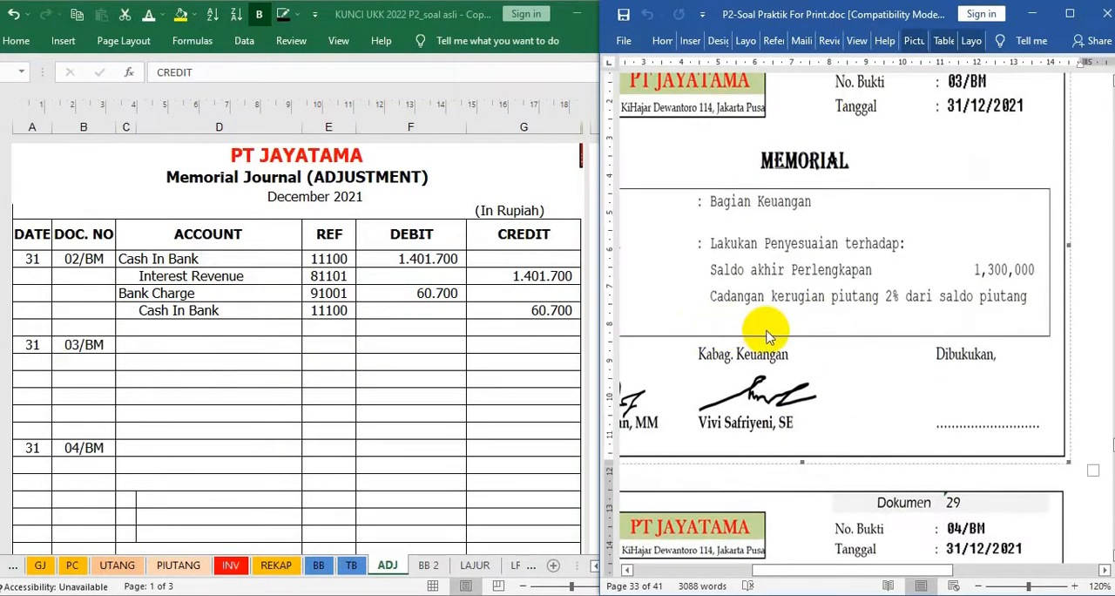
{"action": "left_click_drag", "start_coordinate": [888, 576], "coordinate": [878, 577]}
{"action": "scroll", "coordinate": [881, 373], "scroll_direction": "down", "scroll_amount": 1}
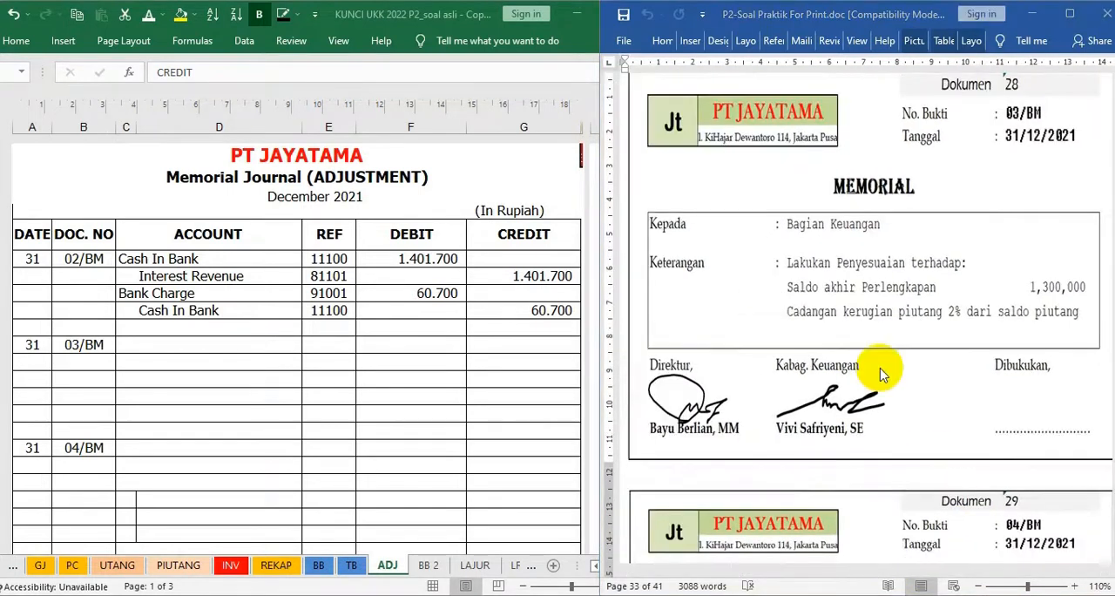
Check the Office Supplies debit balance on the TB sheet against the ending supplies balance in memorial 03/BM
{"action": "left_click", "coordinate": [350, 568]}
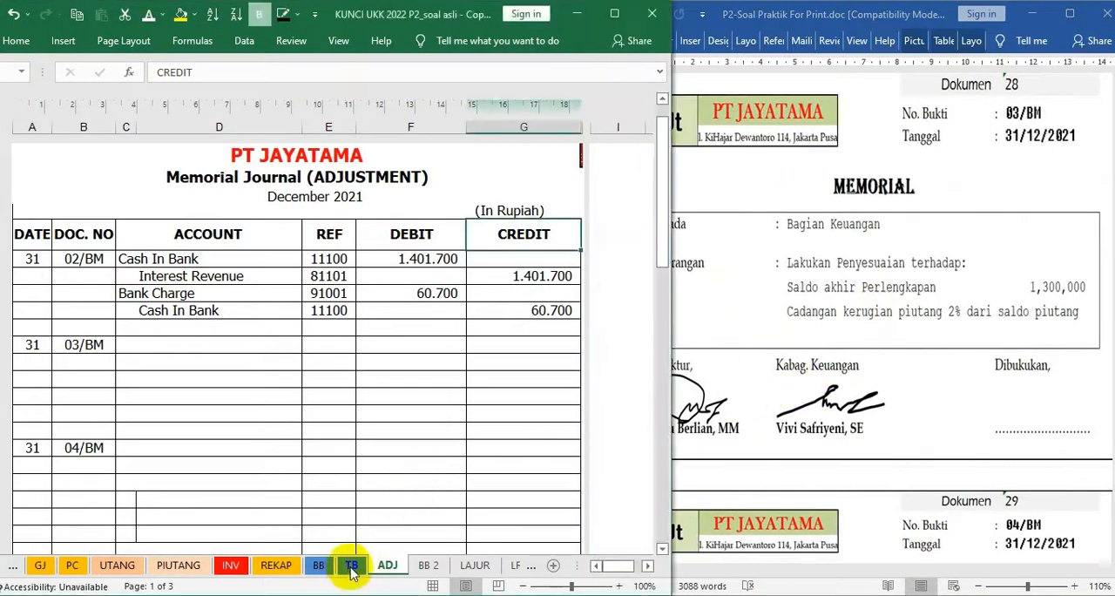
{"action": "left_click", "coordinate": [350, 568]}
{"action": "scroll", "coordinate": [300, 396], "scroll_direction": "up", "scroll_amount": 12}
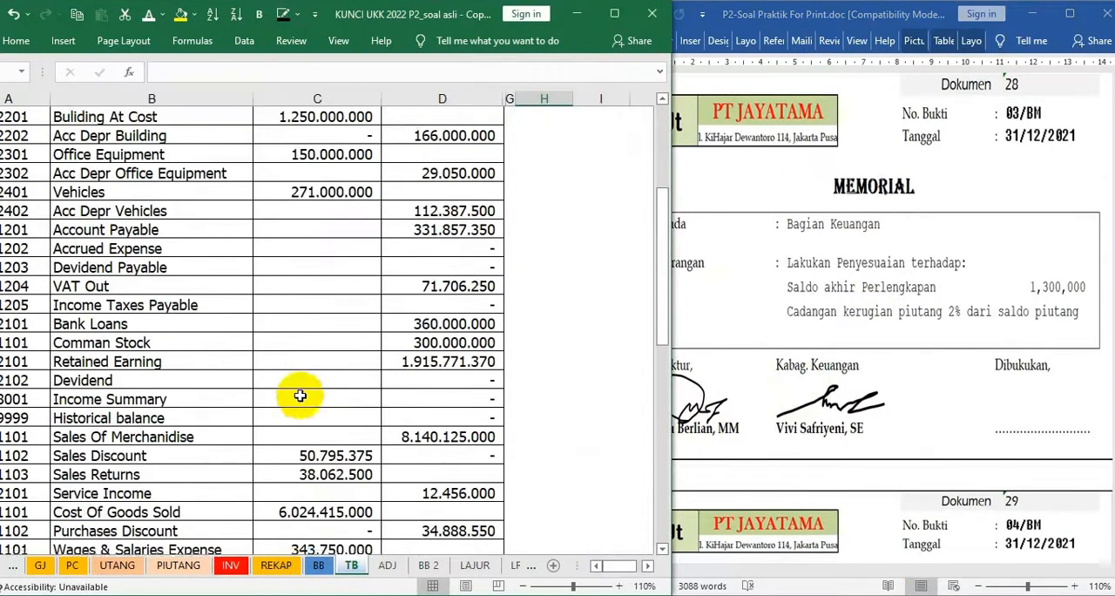
{"action": "scroll", "coordinate": [300, 396], "scroll_direction": "up", "scroll_amount": 2}
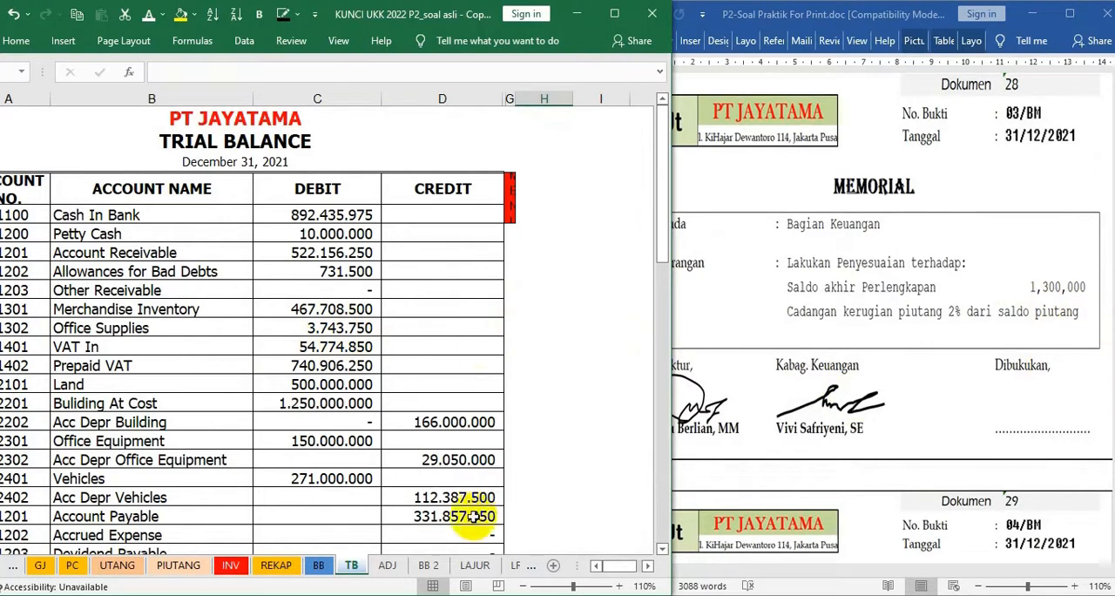
{"action": "left_click", "coordinate": [388, 566]}
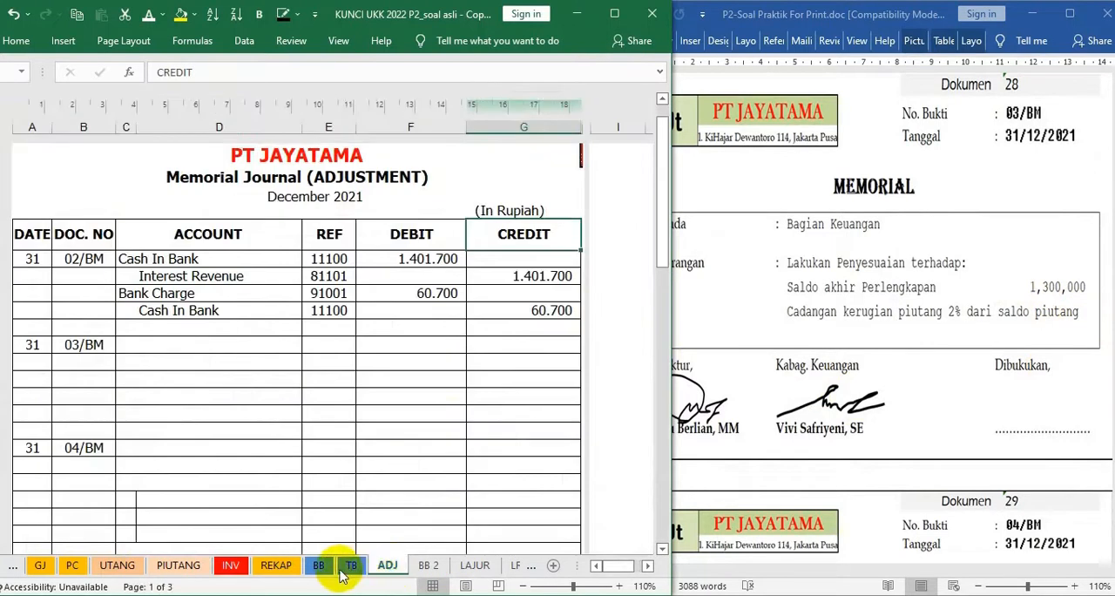
{"action": "left_click", "coordinate": [348, 568]}
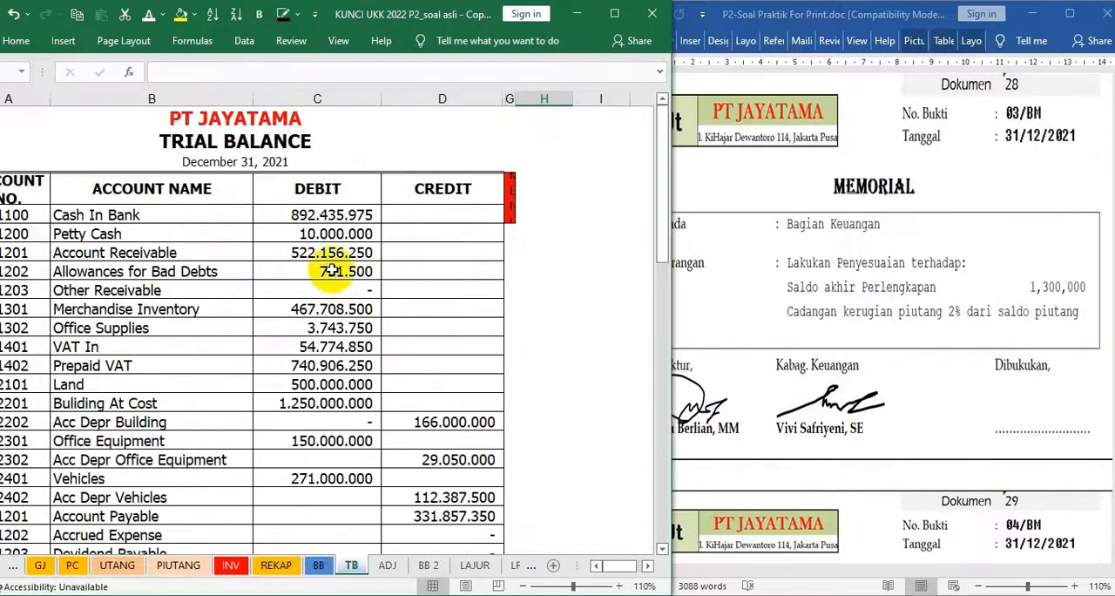
{"action": "left_click", "coordinate": [331, 329]}
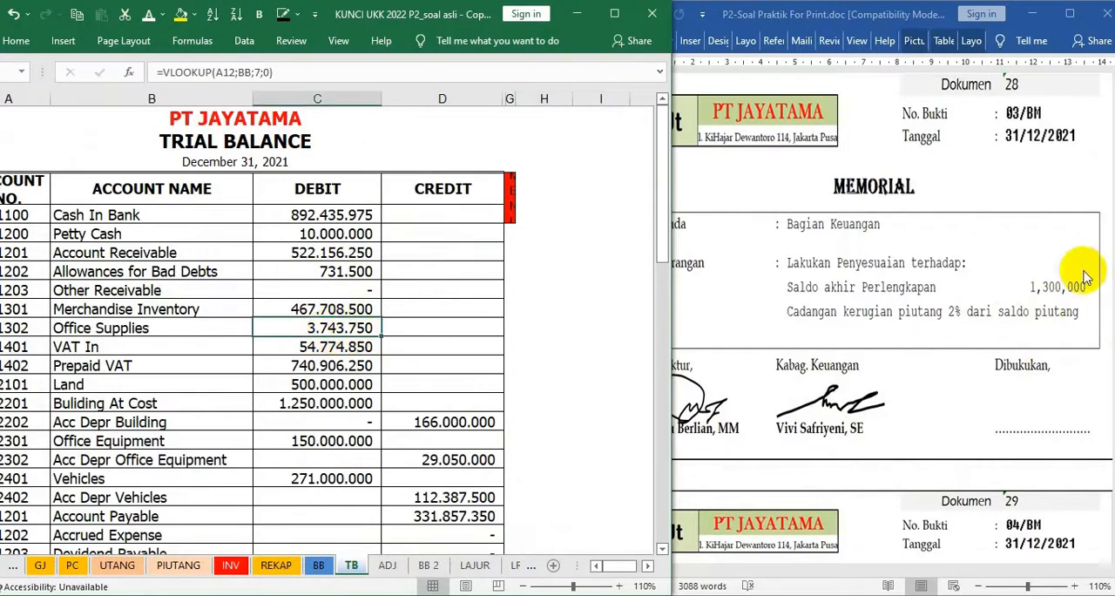
On the ADJ sheet, apply a visible font colour to the 03/BM debit line's Supplies Expense account, reference 61107 and amount 2.443.750
{"action": "left_click", "coordinate": [388, 566]}
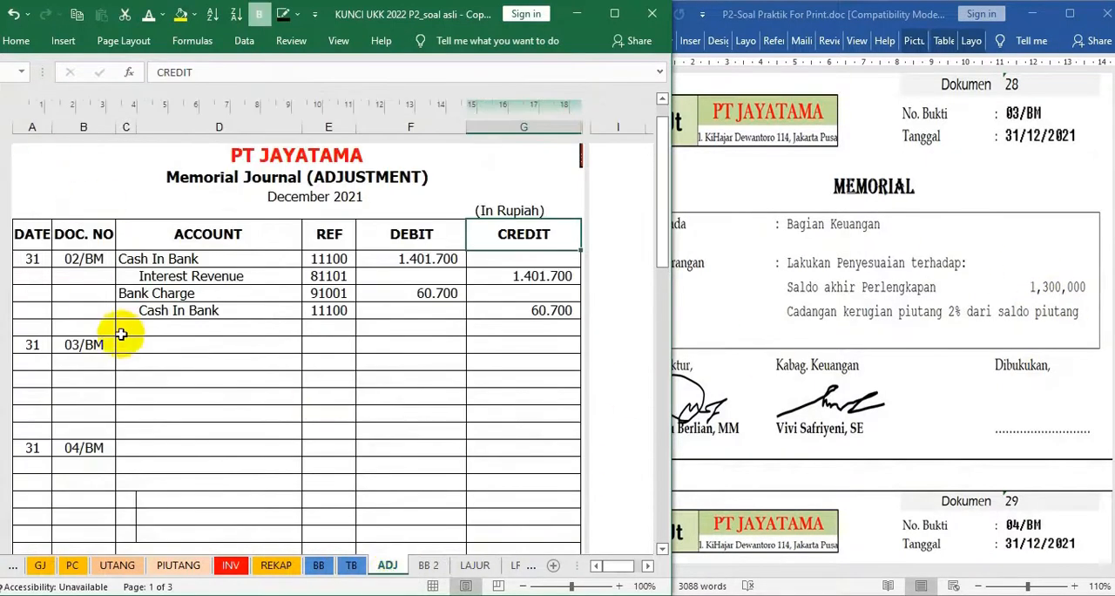
{"action": "left_click", "coordinate": [149, 23]}
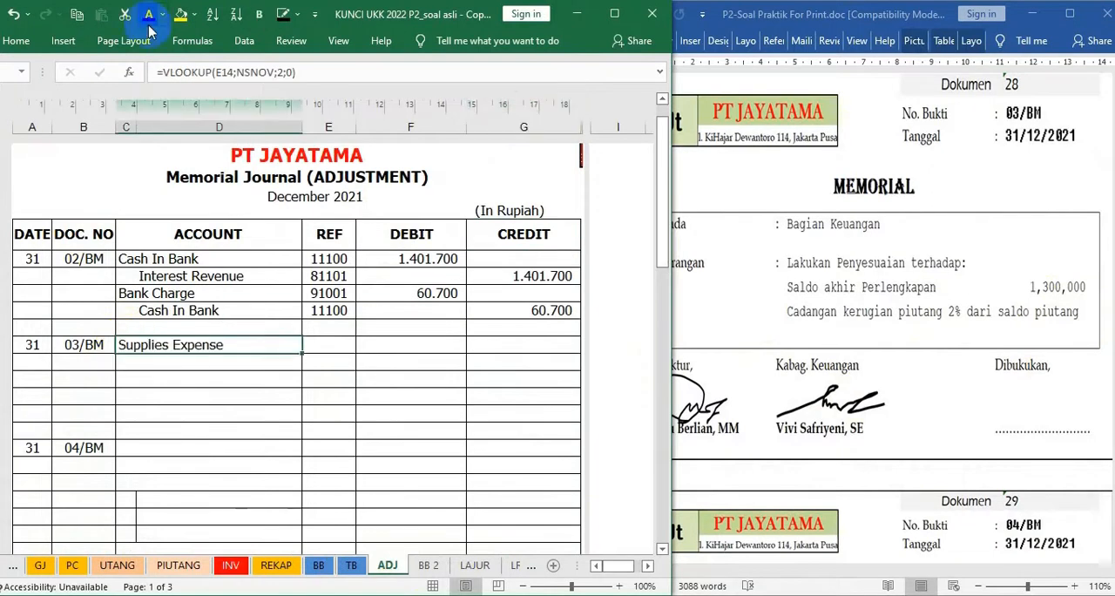
{"action": "key", "text": "Right"}
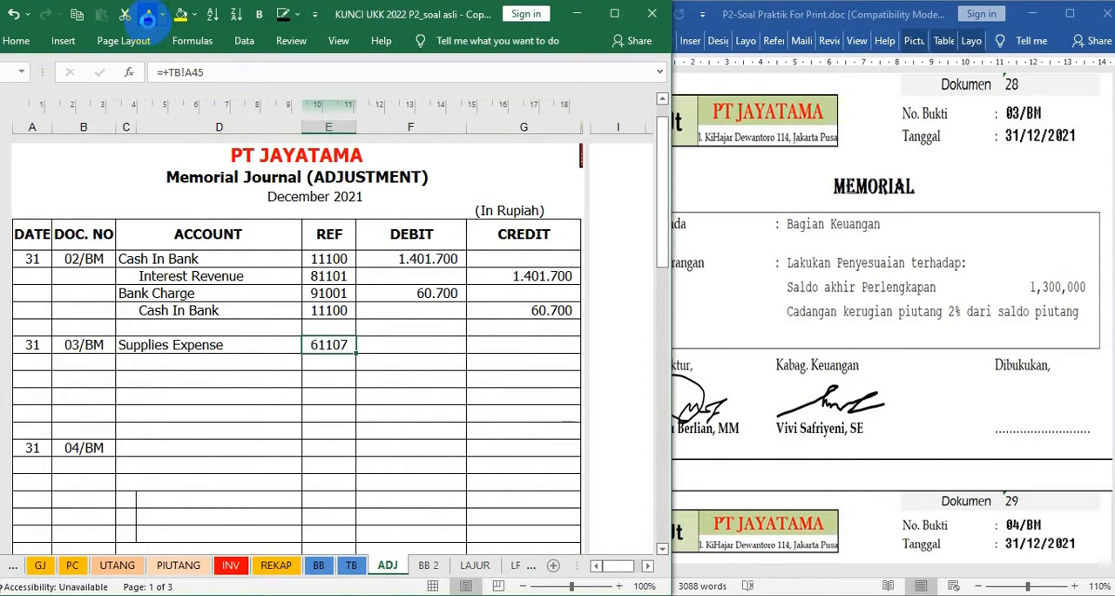
{"action": "key", "text": "Right"}
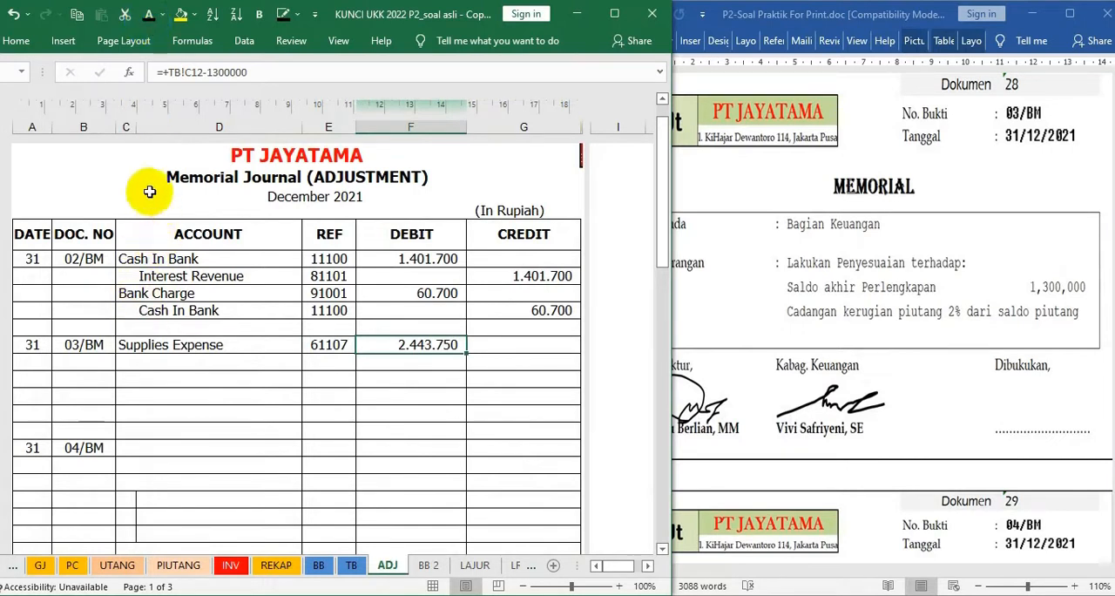
Apply a visible font colour to the 03/BM credit line's Office Supplies account, reference 11302 and amount 2.443.750
{"action": "left_click", "coordinate": [155, 360]}
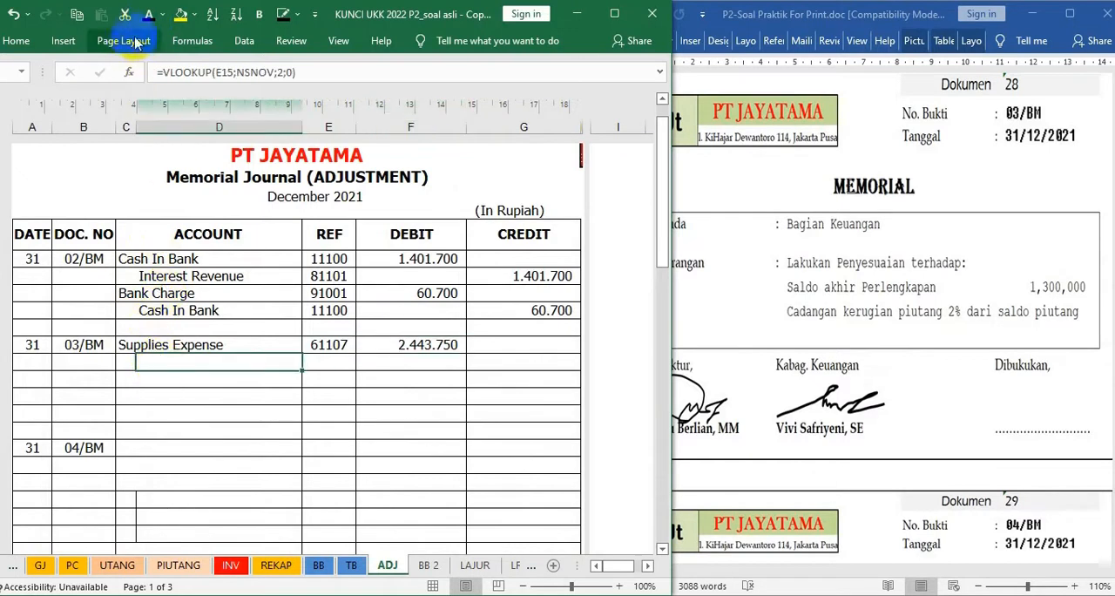
{"action": "left_click", "coordinate": [148, 14]}
{"action": "key", "text": "Right"}
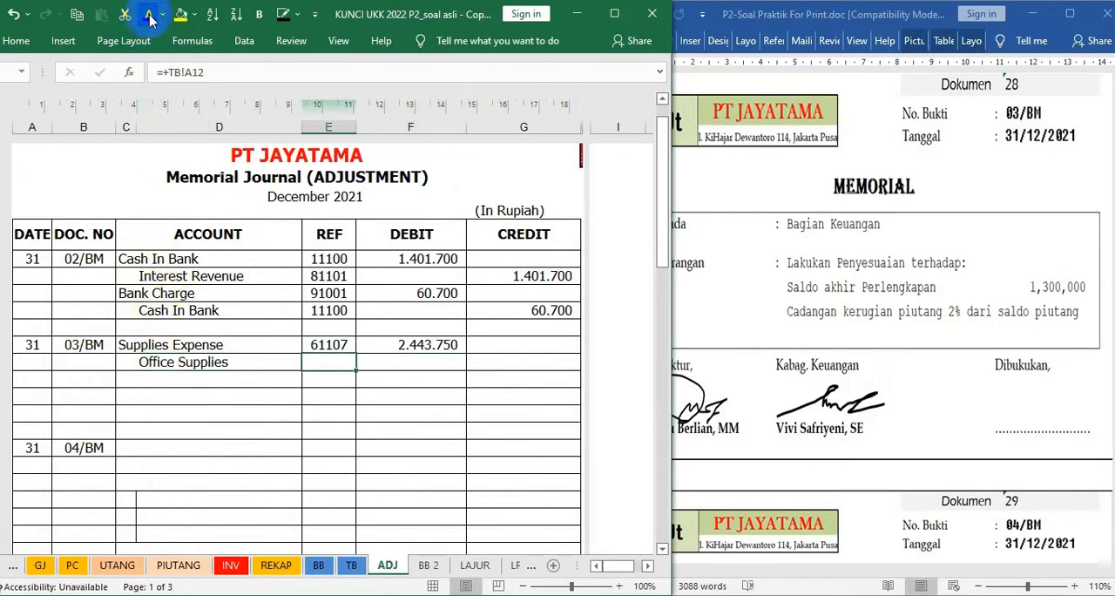
{"action": "key", "text": "Right"}
{"action": "key", "text": "Right"}
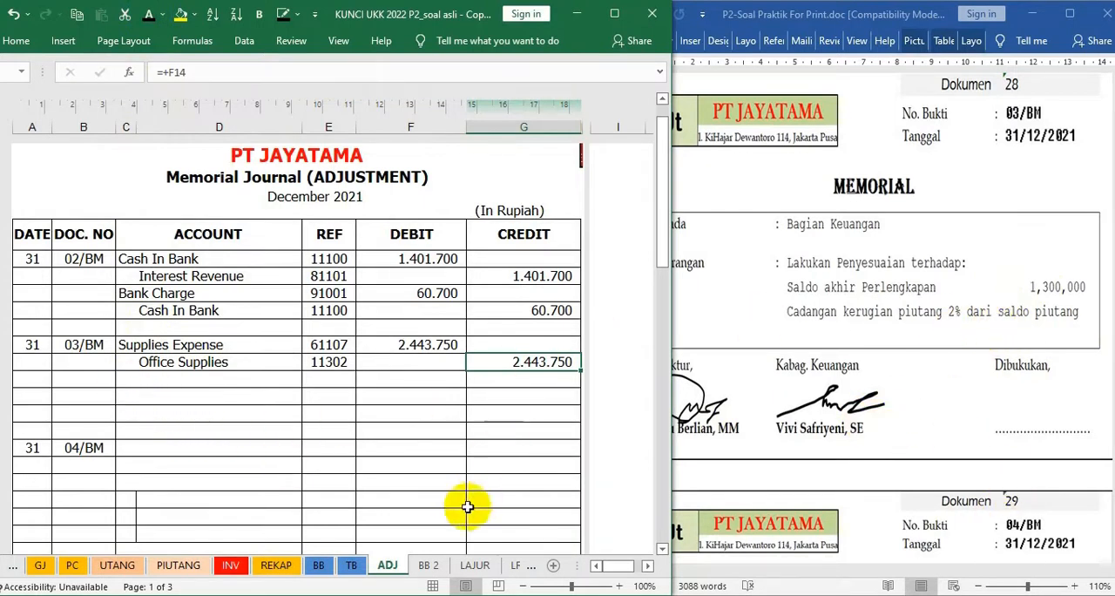
On the TB sheet, calculate 2% of the Account Receivable balance in cell H8 with the formula =2%*C8
{"action": "left_click", "coordinate": [351, 566]}
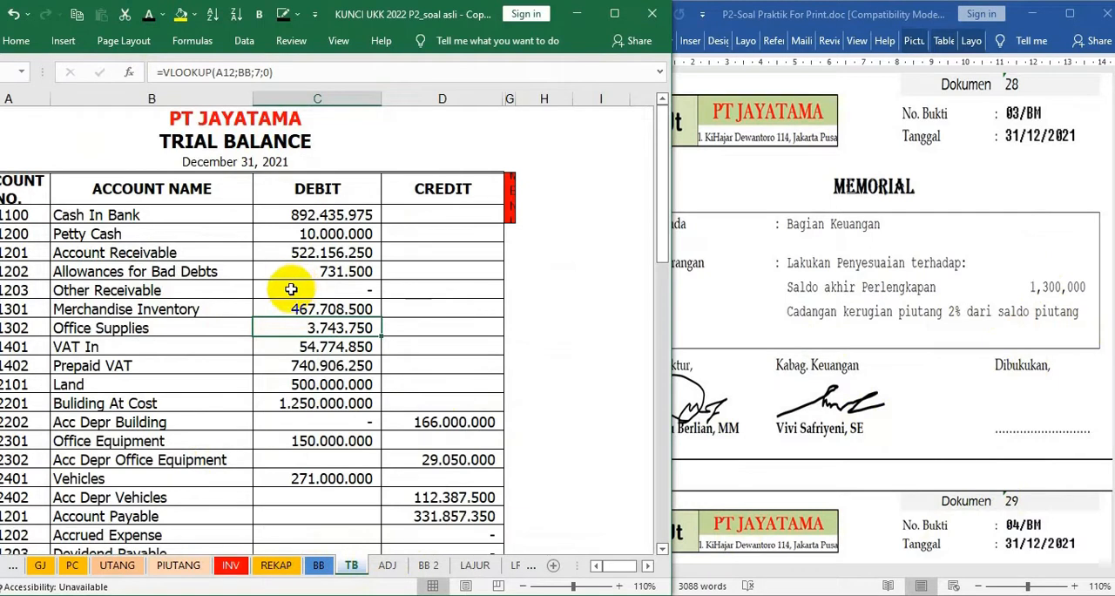
{"action": "left_click", "coordinate": [322, 252]}
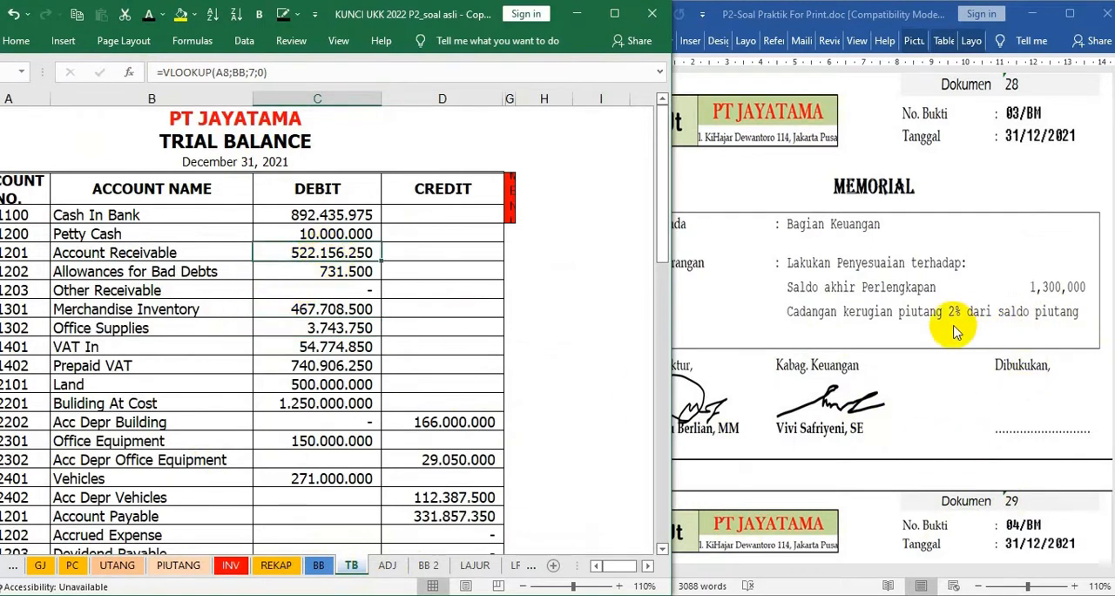
{"action": "left_click", "coordinate": [531, 254]}
{"action": "type", "text": "=2%"}
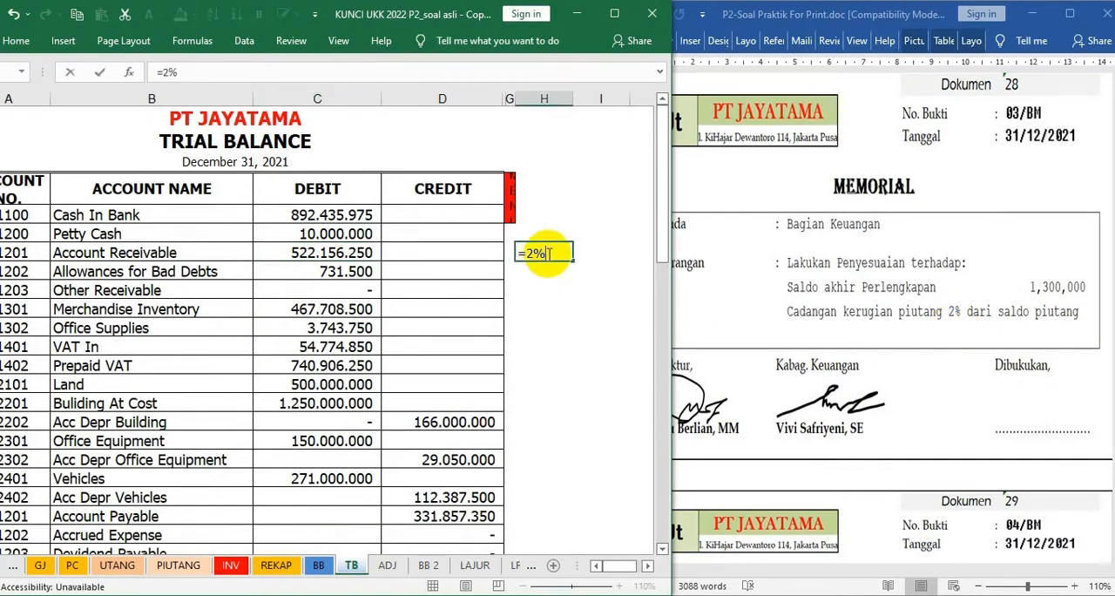
{"action": "type", "text": "*"}
{"action": "left_click", "coordinate": [331, 252]}
{"action": "key", "text": "Return"}
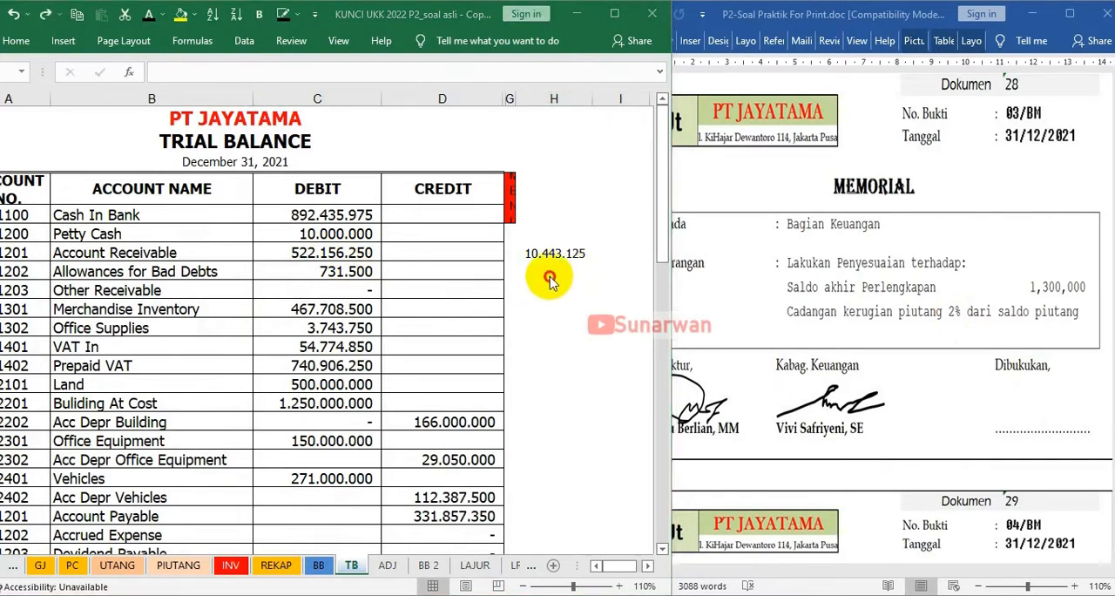
On the TB sheet, add the Allowances for Bad Debts balance to the 2% receivable figure in cell H9 with the formula =H8+C9
{"action": "left_click", "coordinate": [549, 277]}
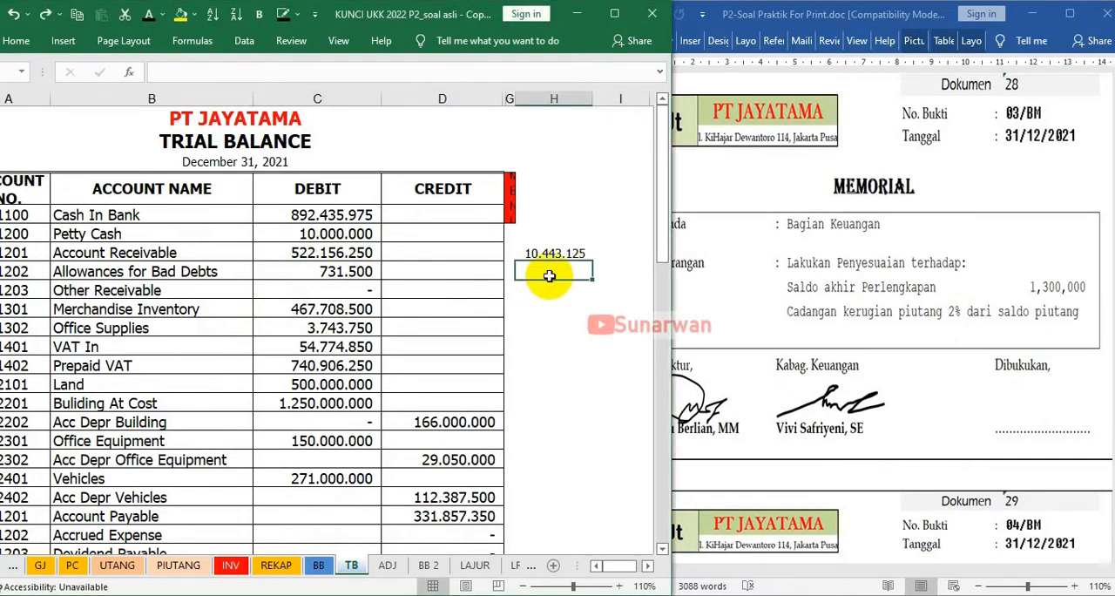
{"action": "type", "text": "="}
{"action": "left_click", "coordinate": [543, 253]}
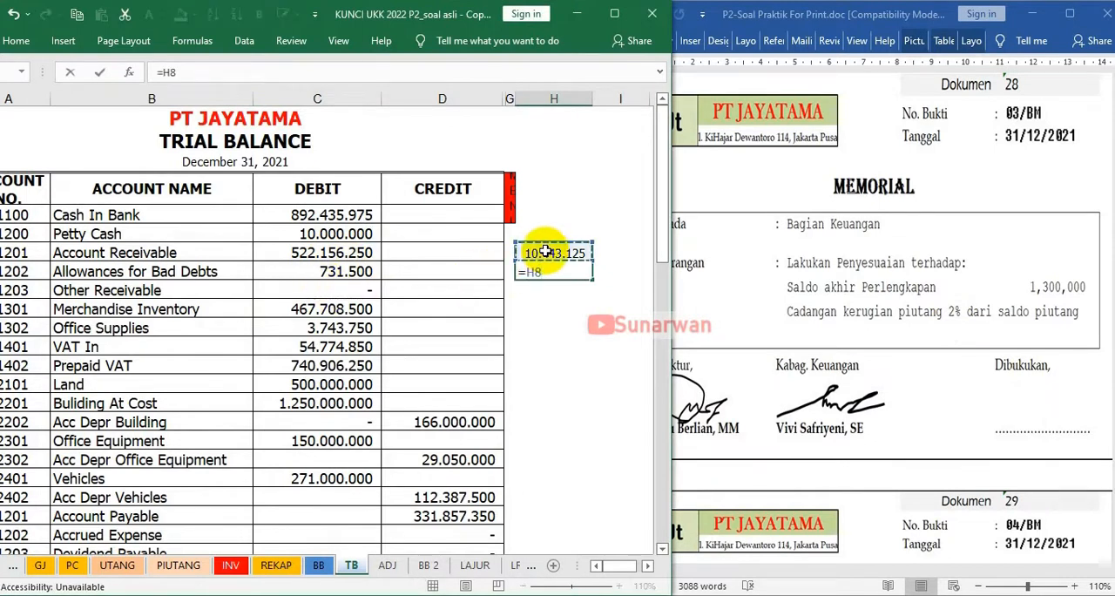
{"action": "left_click", "coordinate": [323, 271]}
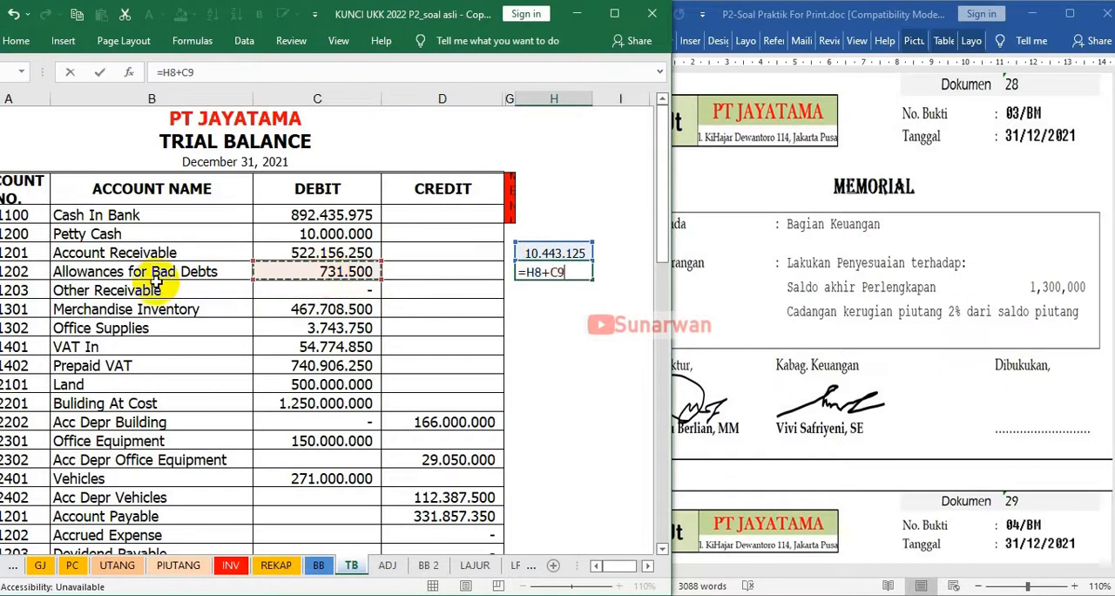
{"action": "key", "text": "Return"}
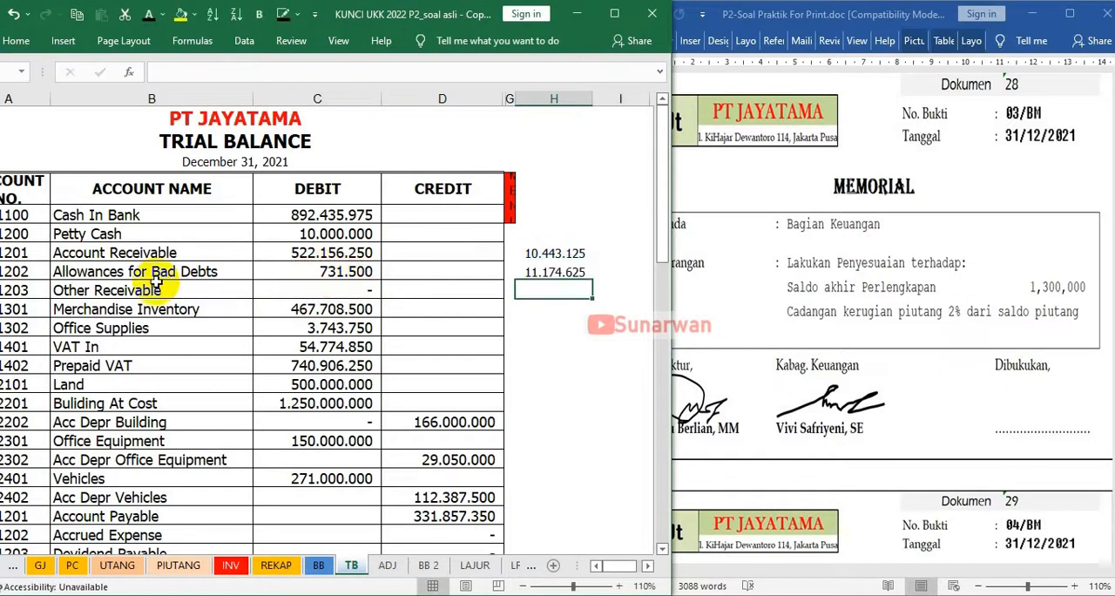
{"action": "left_click", "coordinate": [563, 273]}
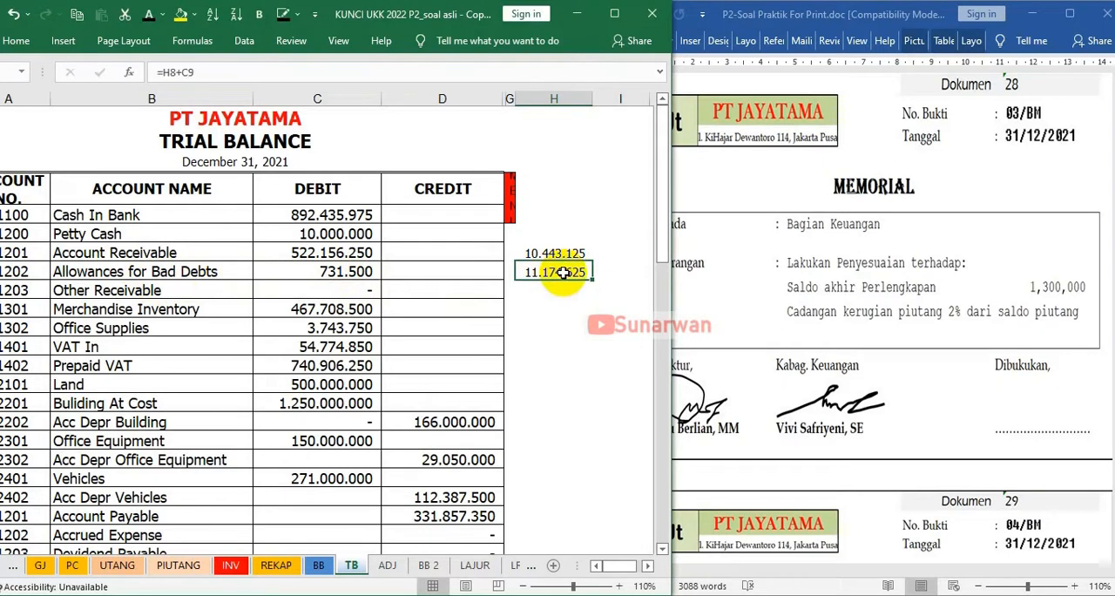
On the ADJ sheet, apply a visible font colour to the second 03/BM debit line's Uncollectible Account, reference 61102 and amount 11.174.625
{"action": "left_click", "coordinate": [387, 566]}
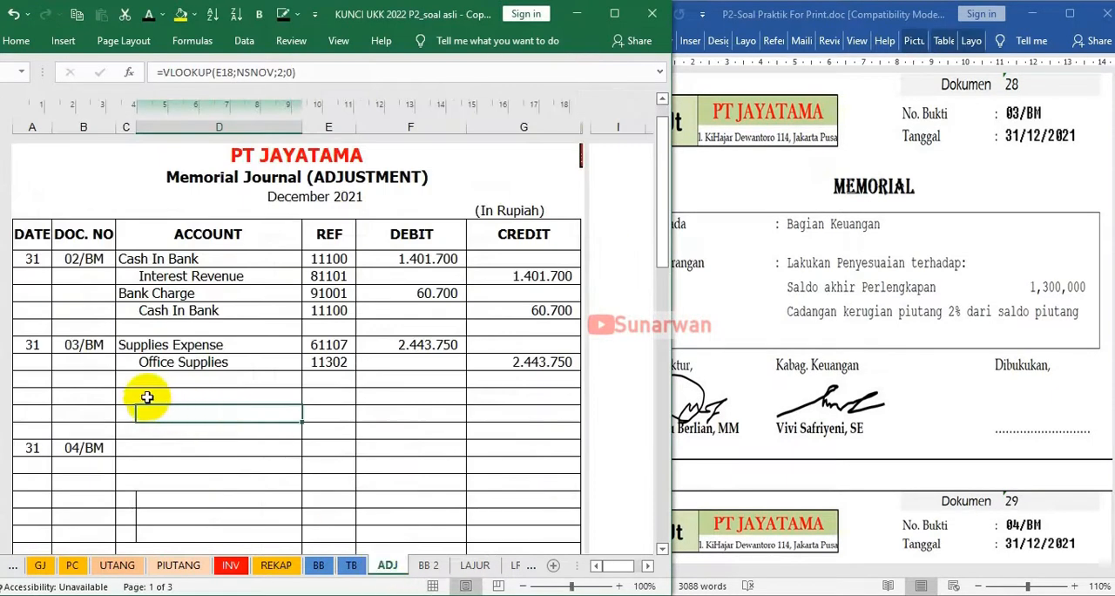
{"action": "left_click", "coordinate": [128, 399]}
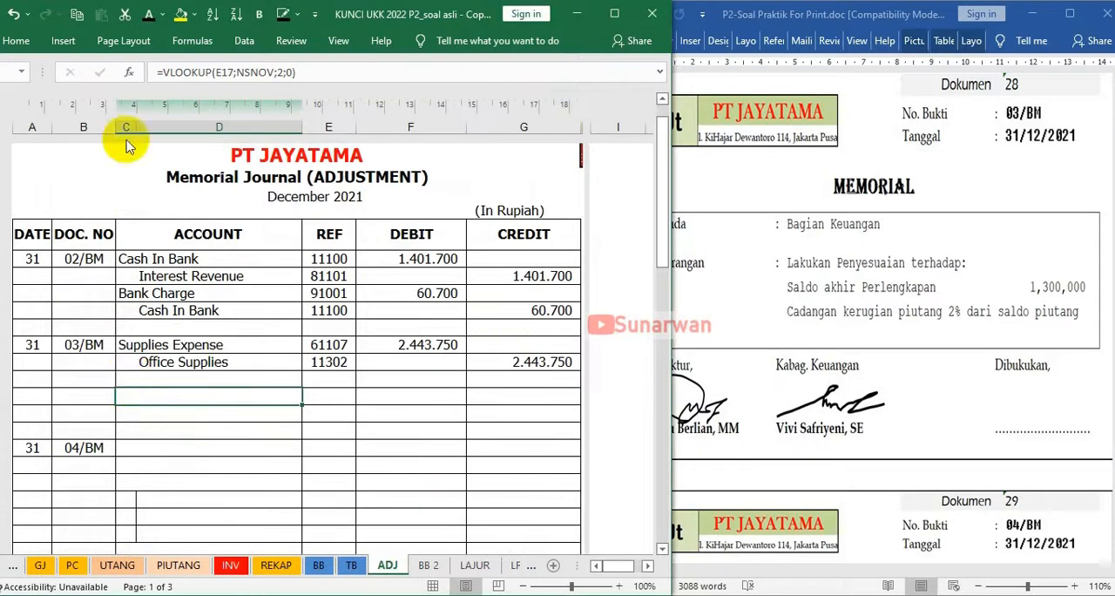
{"action": "left_click", "coordinate": [148, 15]}
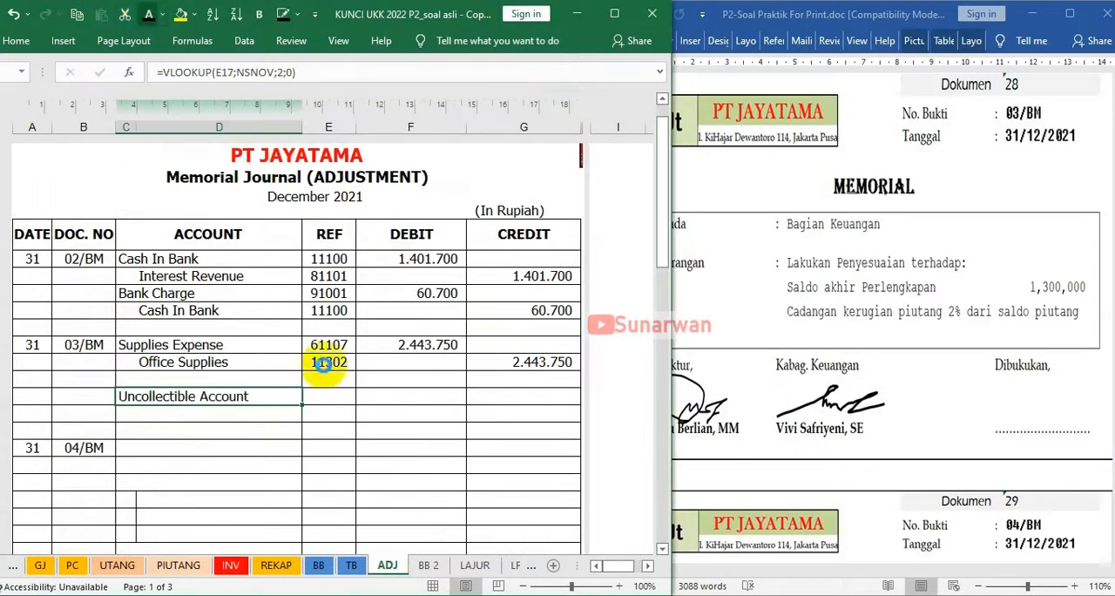
{"action": "left_click", "coordinate": [321, 394]}
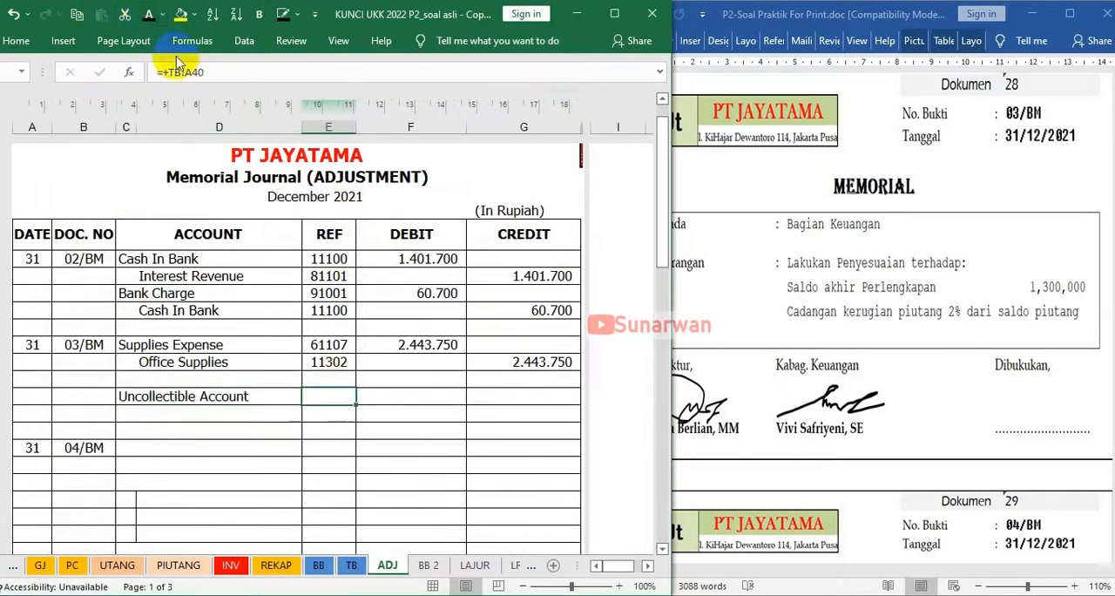
{"action": "key", "text": "Right"}
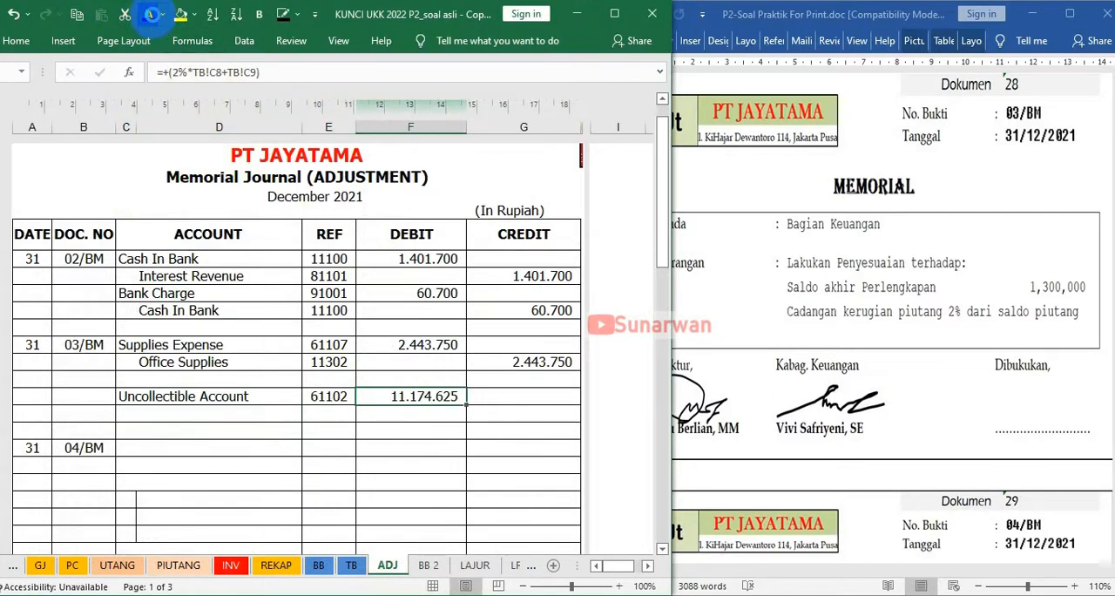
Apply a visible font colour to the second 03/BM credit line's Allowances for Bad Debts account, reference 11202 and amount 11.174.625
{"action": "left_click", "coordinate": [228, 410]}
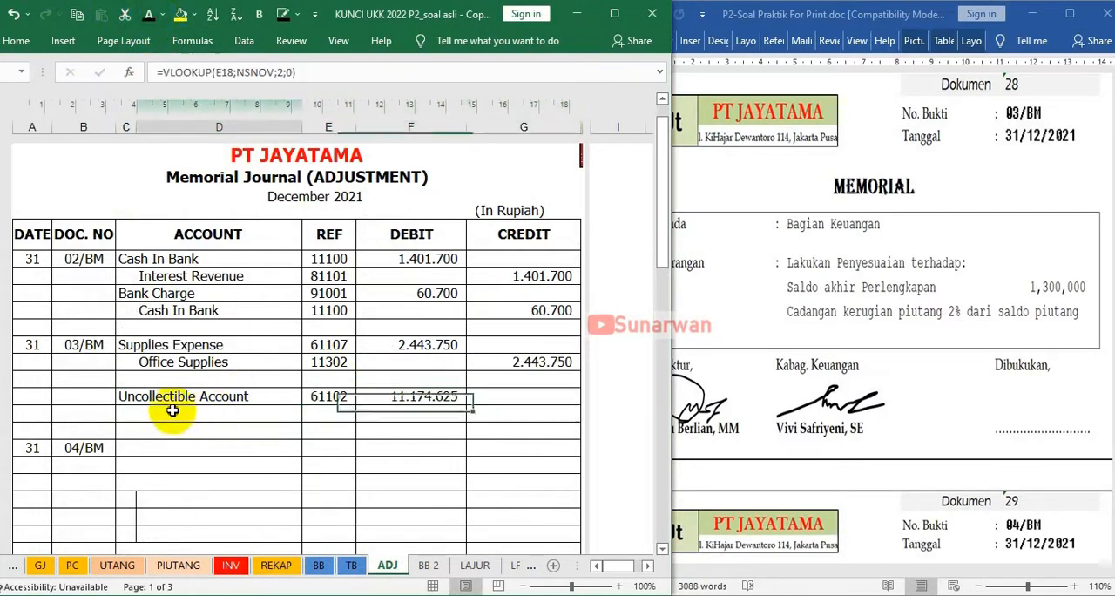
{"action": "left_click", "coordinate": [148, 20]}
{"action": "key", "text": "Right"}
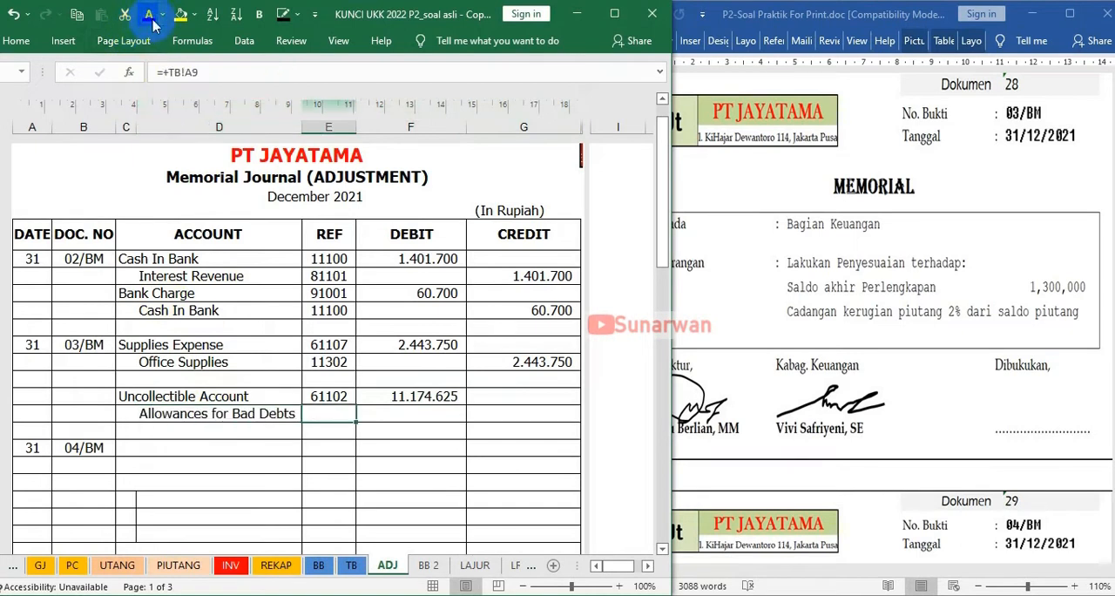
{"action": "key", "text": "shift+Right"}
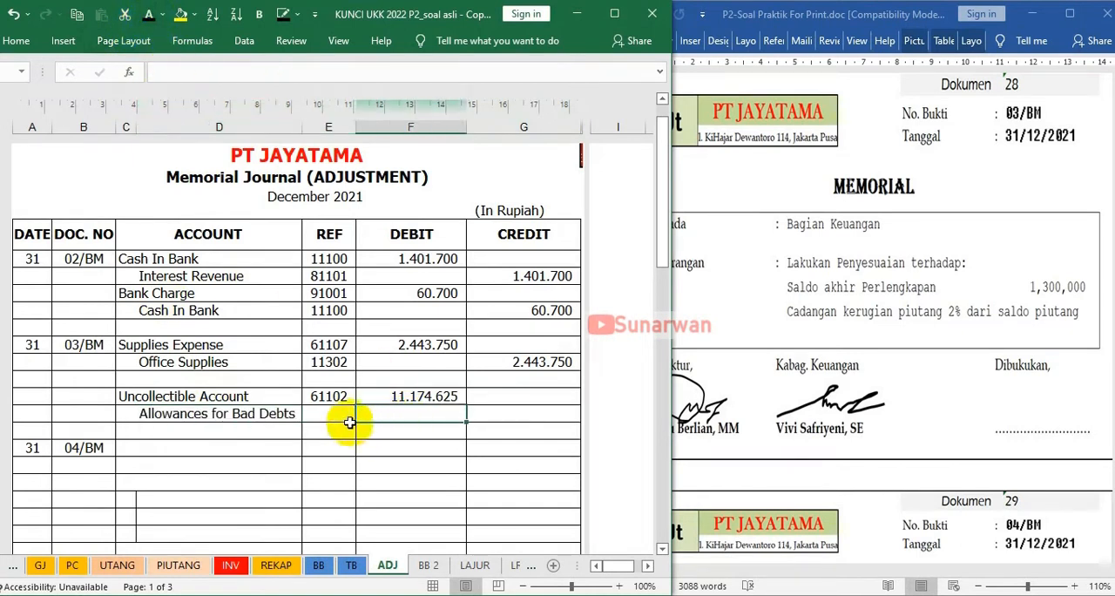
{"action": "left_click", "coordinate": [322, 418]}
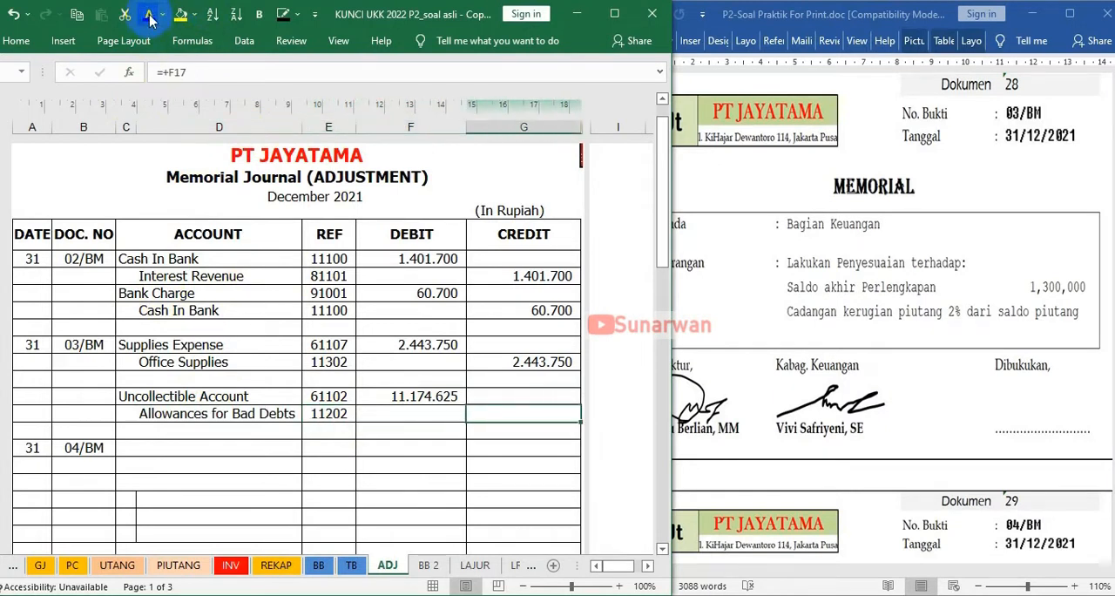
{"action": "left_click", "coordinate": [150, 19]}
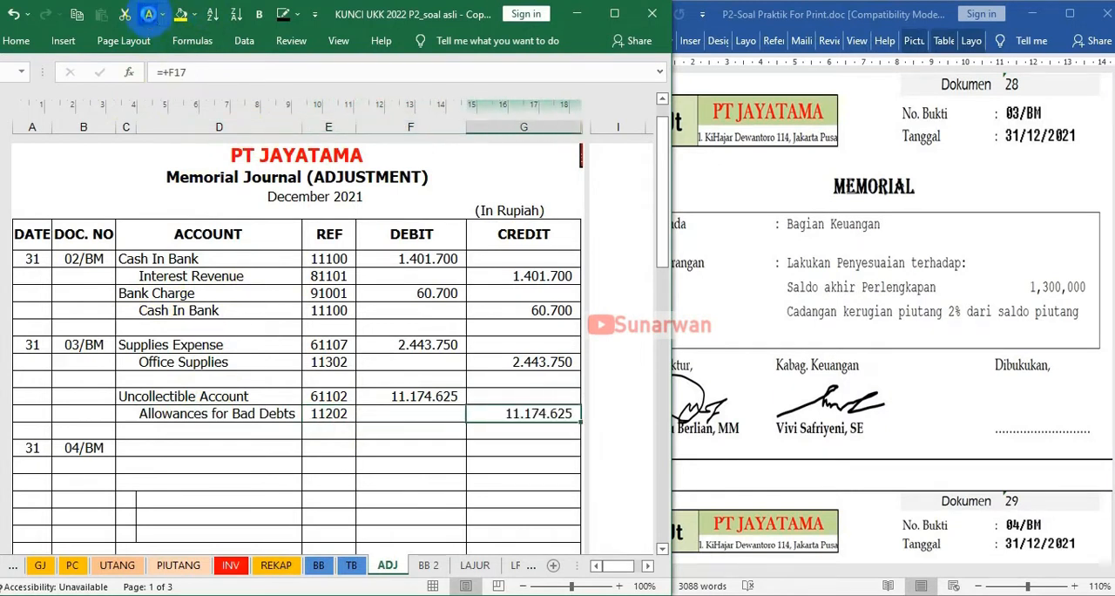
Compare the bad-debt calculation on the TB sheet with the ADJ entry, and bring memorial 04/BM into view in the Word document
{"action": "left_click", "coordinate": [351, 565]}
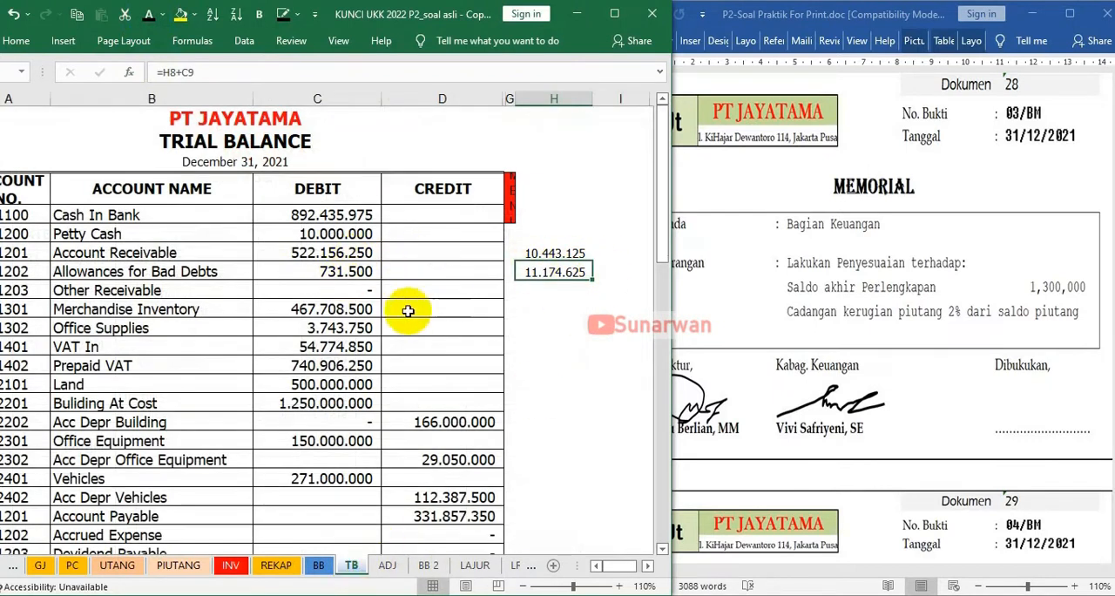
{"action": "left_click", "coordinate": [387, 563]}
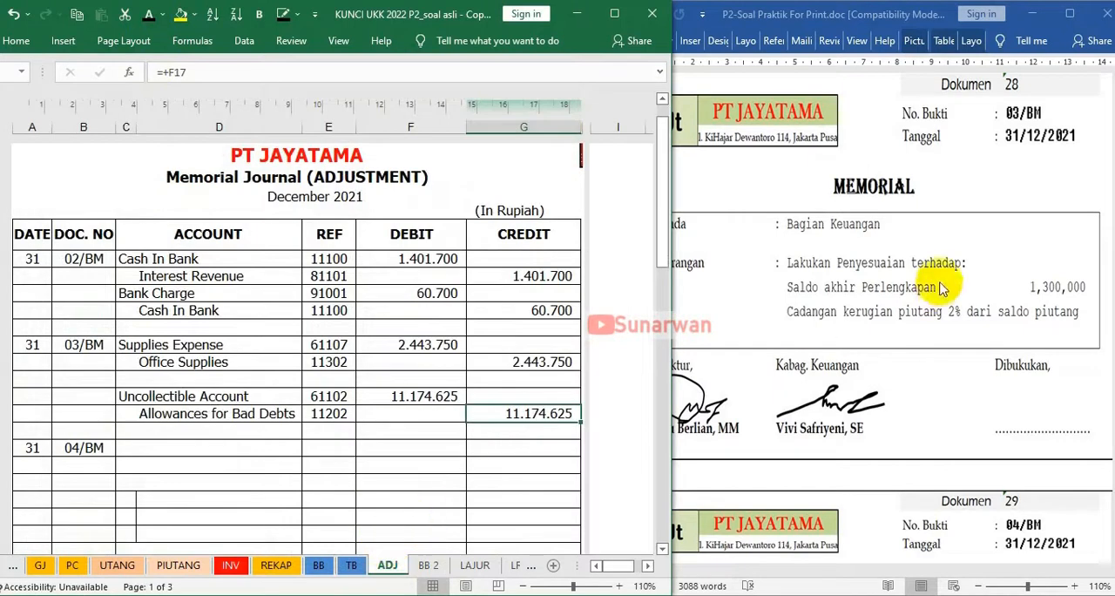
{"action": "left_click", "coordinate": [944, 282]}
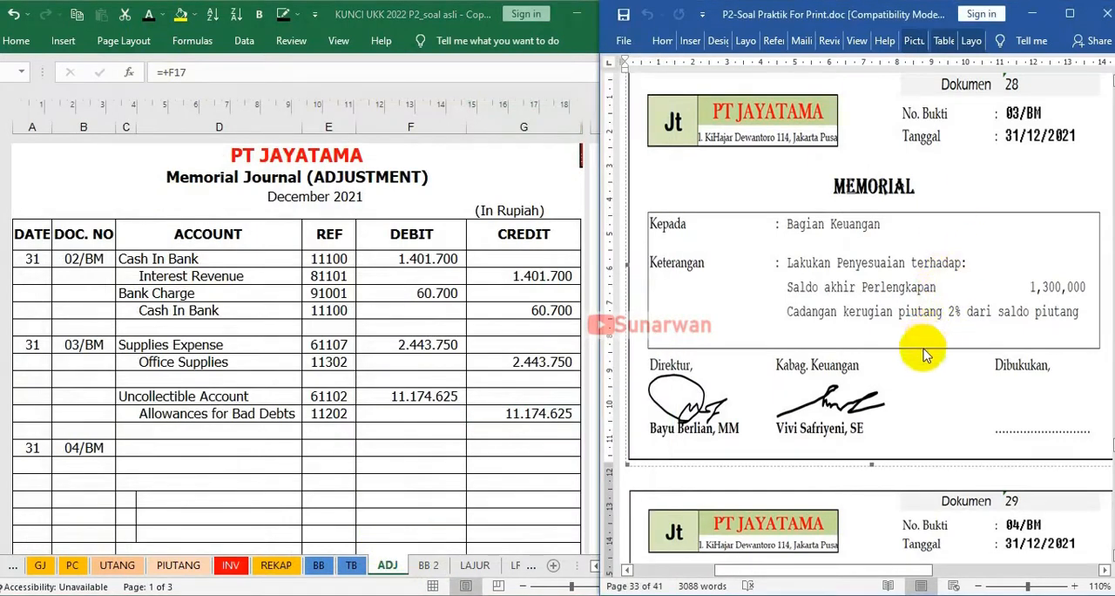
{"action": "scroll", "coordinate": [926, 351], "scroll_direction": "down", "scroll_amount": 5}
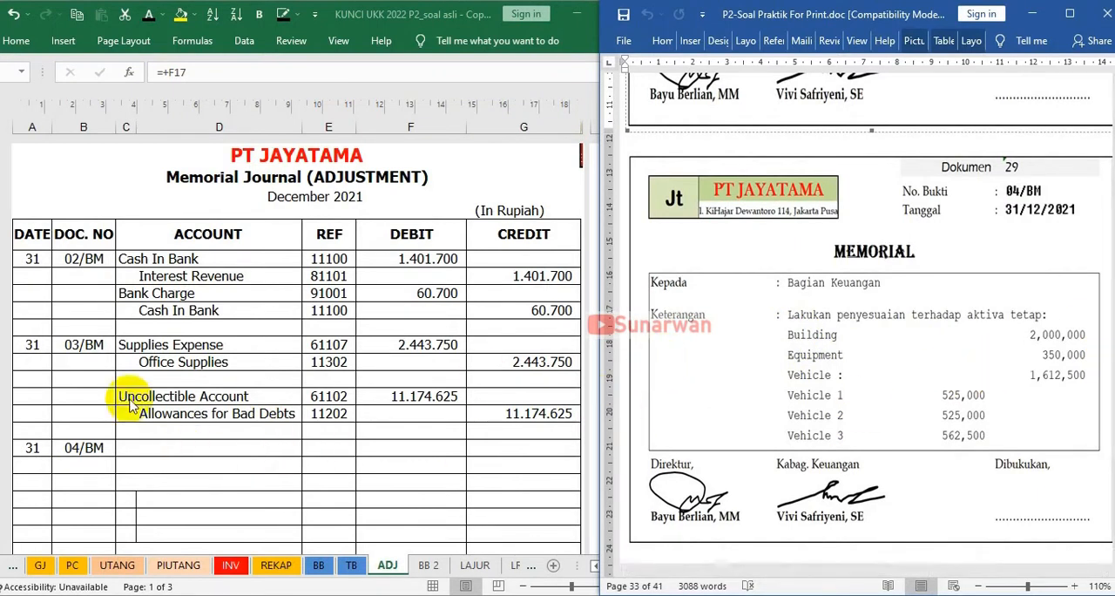
On the ADJ sheet, apply a visible font colour to the first 04/BM debit line's Depreciation Expense Building account, reference 61109 and amount 2.000.000
{"action": "left_click", "coordinate": [132, 448]}
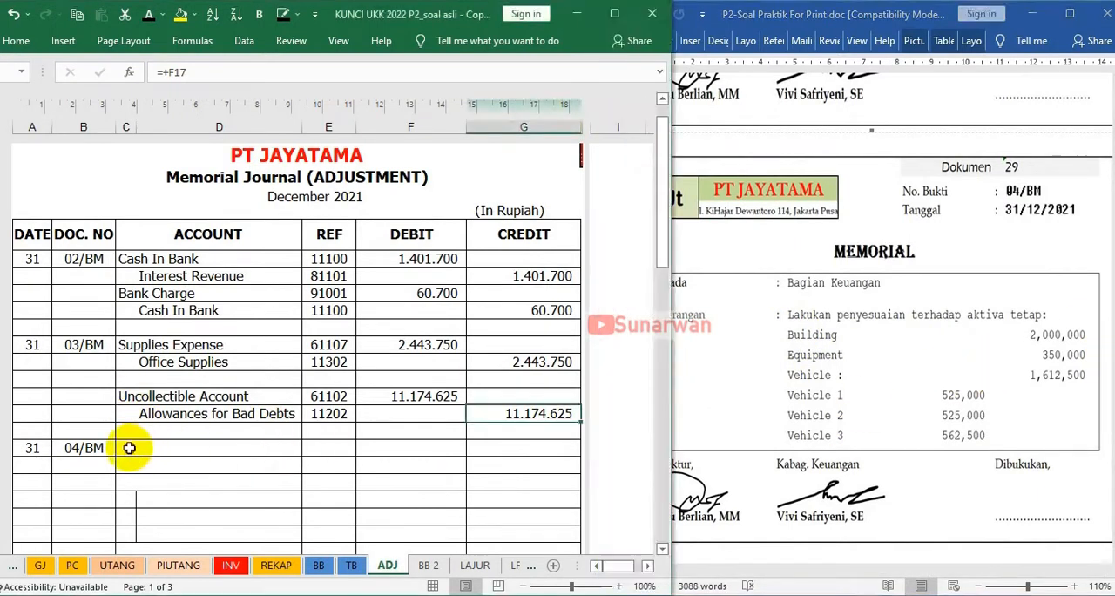
{"action": "left_click", "coordinate": [129, 448]}
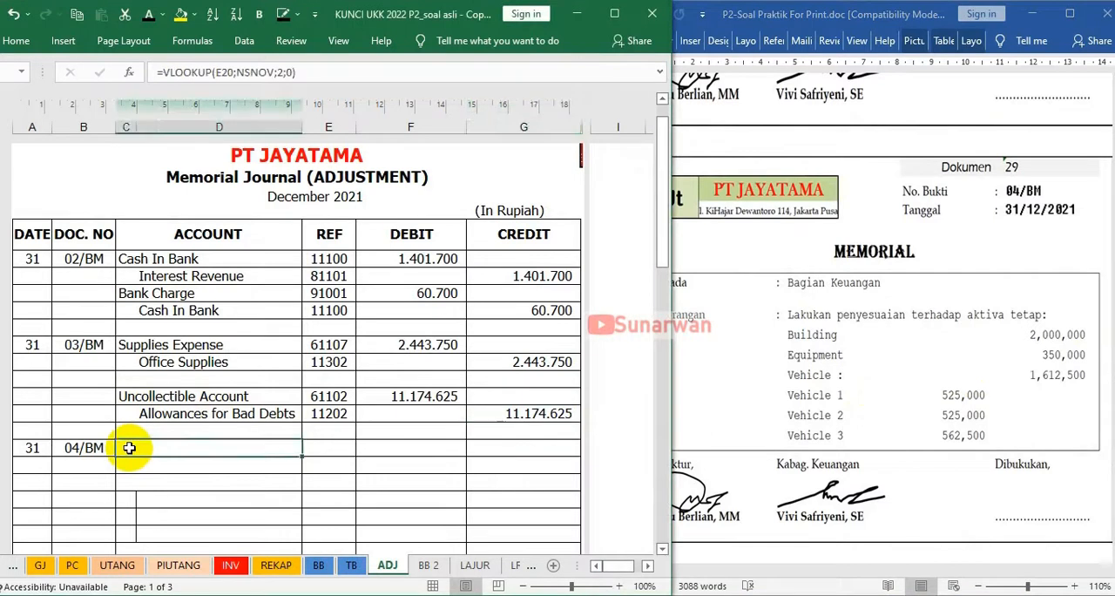
{"action": "left_click", "coordinate": [148, 14]}
{"action": "key", "text": "Right"}
{"action": "left_click", "coordinate": [148, 14]}
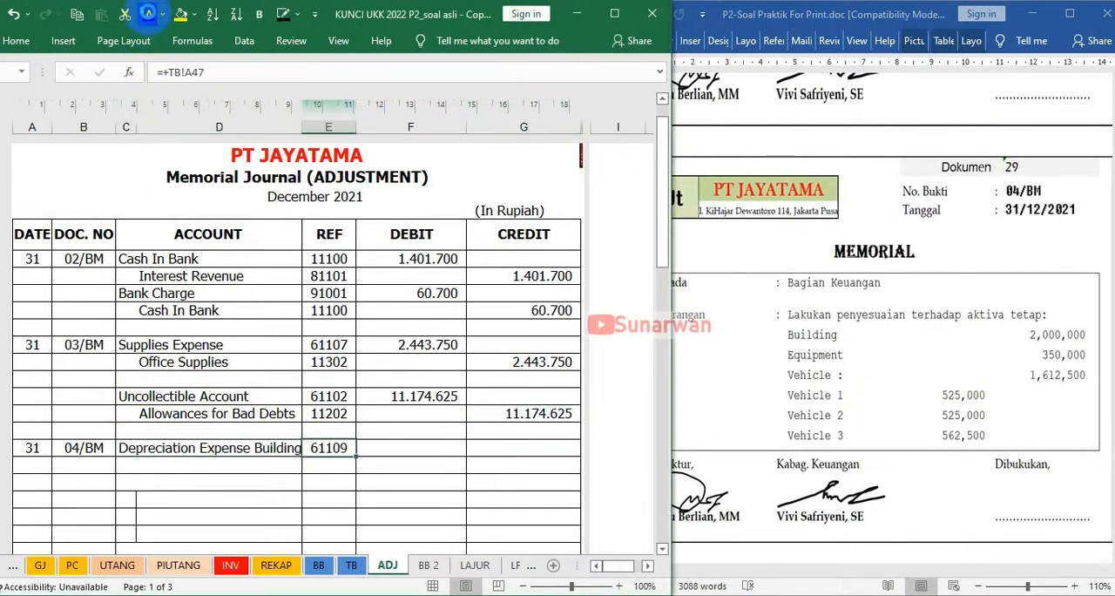
{"action": "key", "text": "Right"}
{"action": "left_click", "coordinate": [148, 14]}
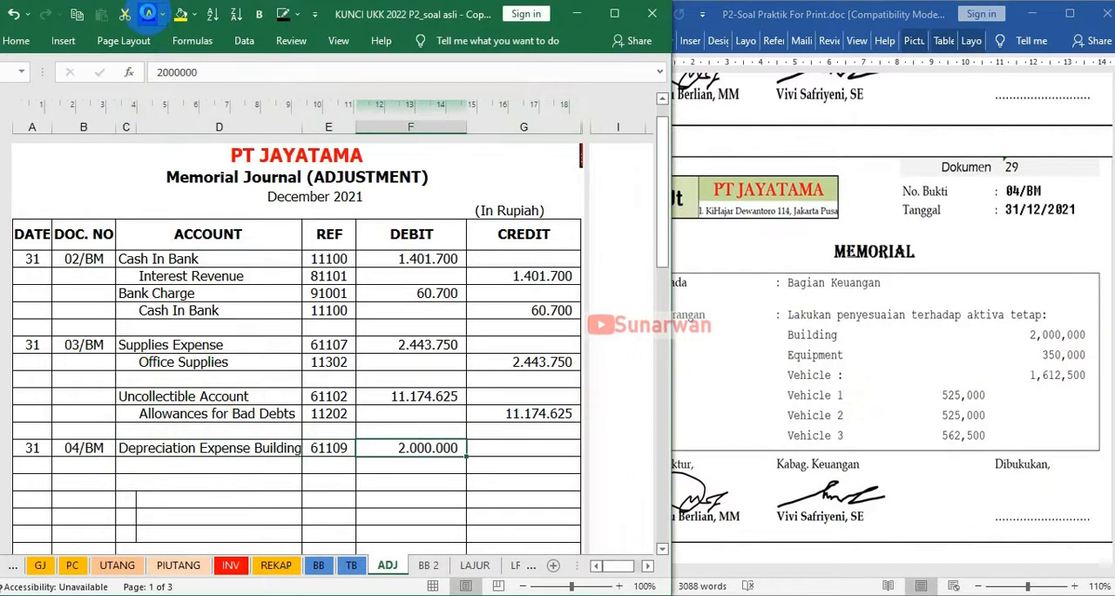
Apply a visible font colour to the second 04/BM debit line's Depreciation Expense Equipment account, reference 61110 and amount 350.000
{"action": "left_click", "coordinate": [132, 465]}
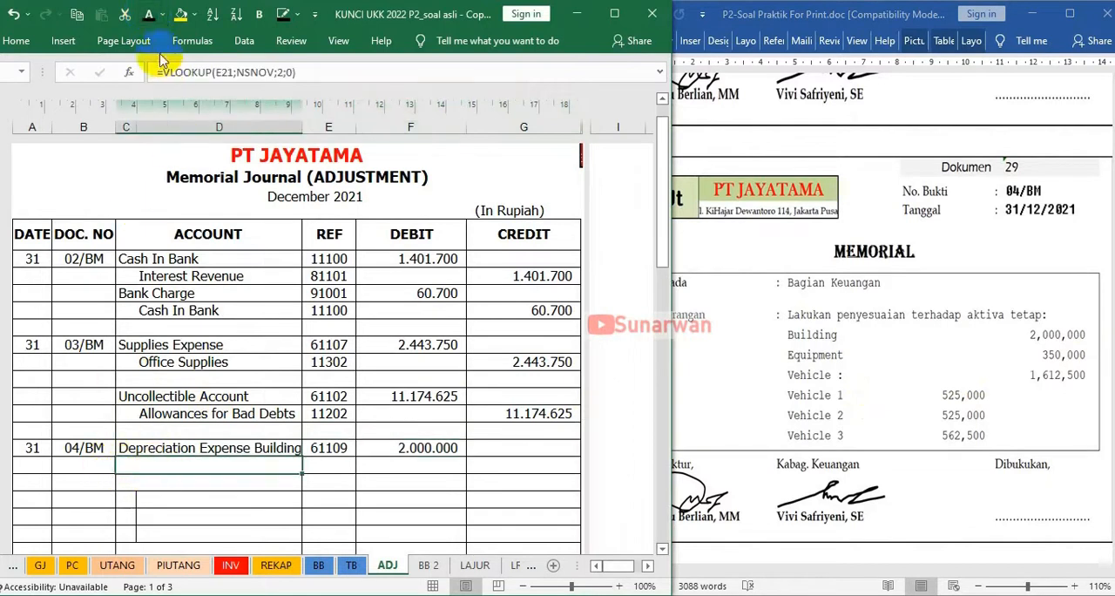
{"action": "left_click", "coordinate": [150, 19]}
{"action": "left_click", "coordinate": [150, 18]}
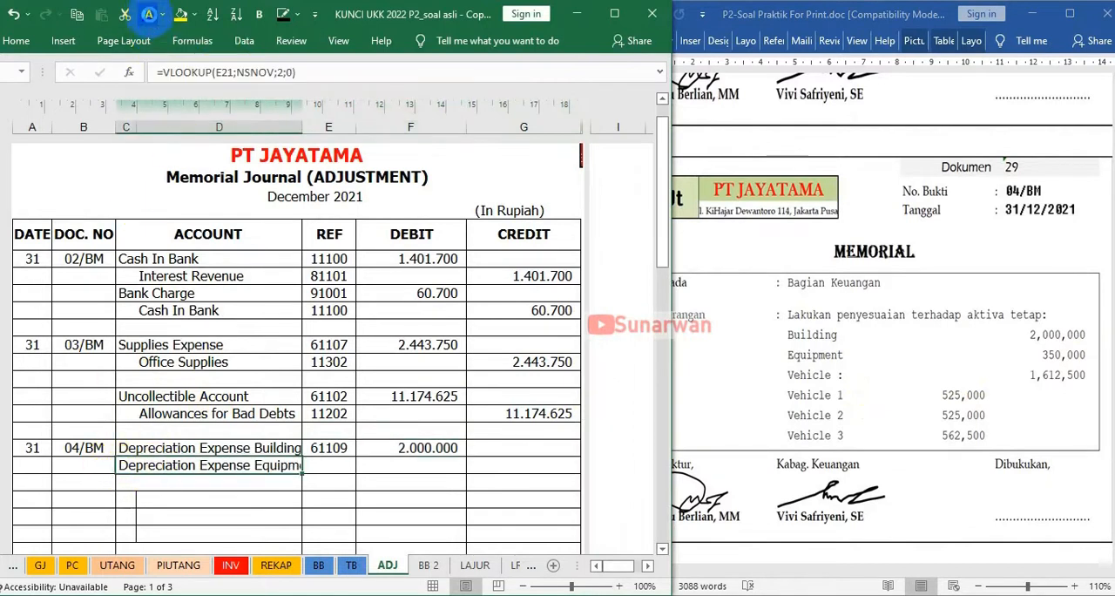
{"action": "left_click", "coordinate": [328, 464]}
{"action": "left_click", "coordinate": [150, 17]}
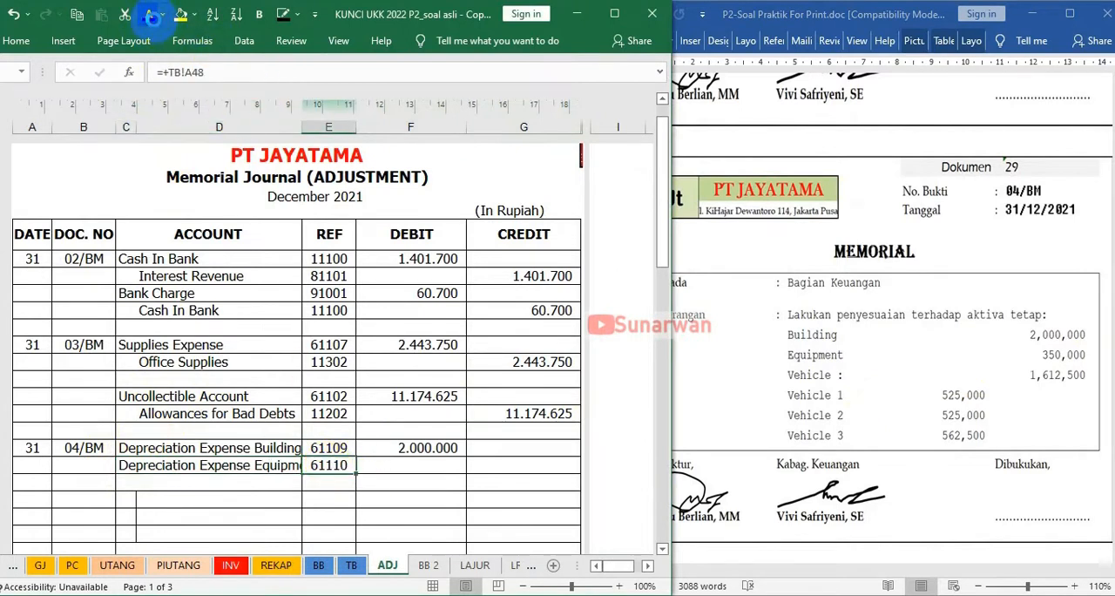
{"action": "key", "text": "Right"}
{"action": "key", "text": "Right"}
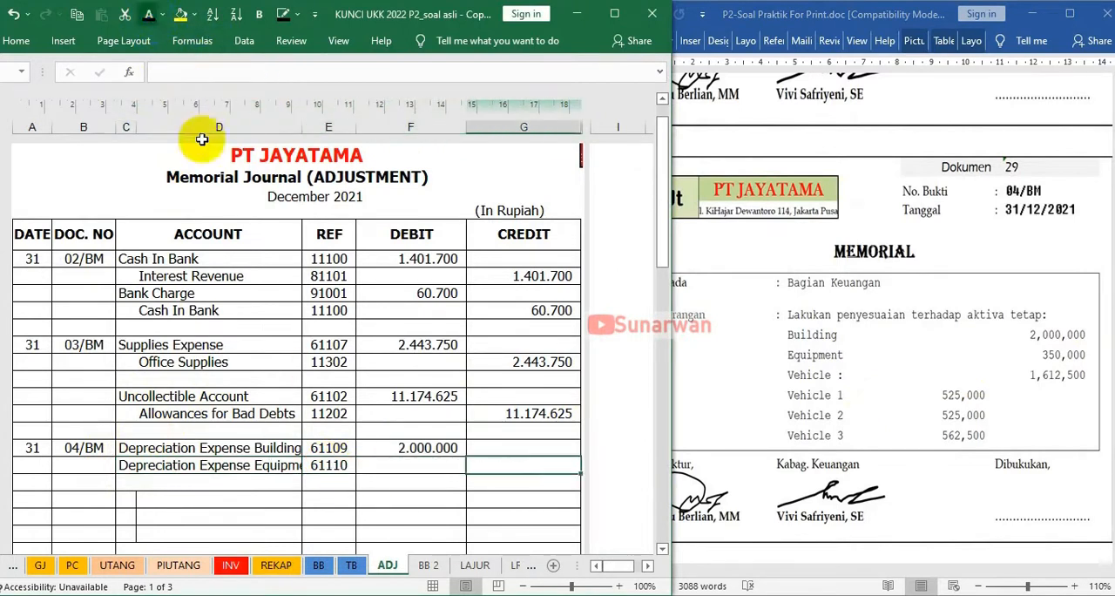
{"action": "left_click", "coordinate": [403, 471]}
{"action": "left_click", "coordinate": [150, 16]}
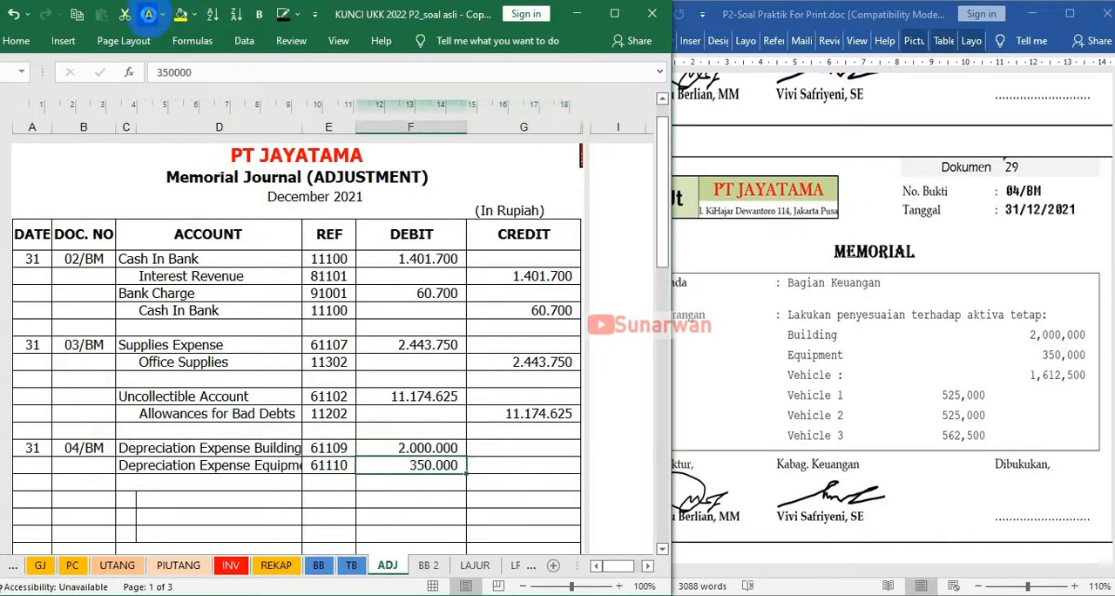
Apply a visible font colour to the third 04/BM debit line's Depreciation Expense Vehicles account, reference 61104 and amount 1.612.500
{"action": "scroll", "coordinate": [169, 423], "scroll_direction": "down", "scroll_amount": 1}
{"action": "left_click", "coordinate": [123, 423]}
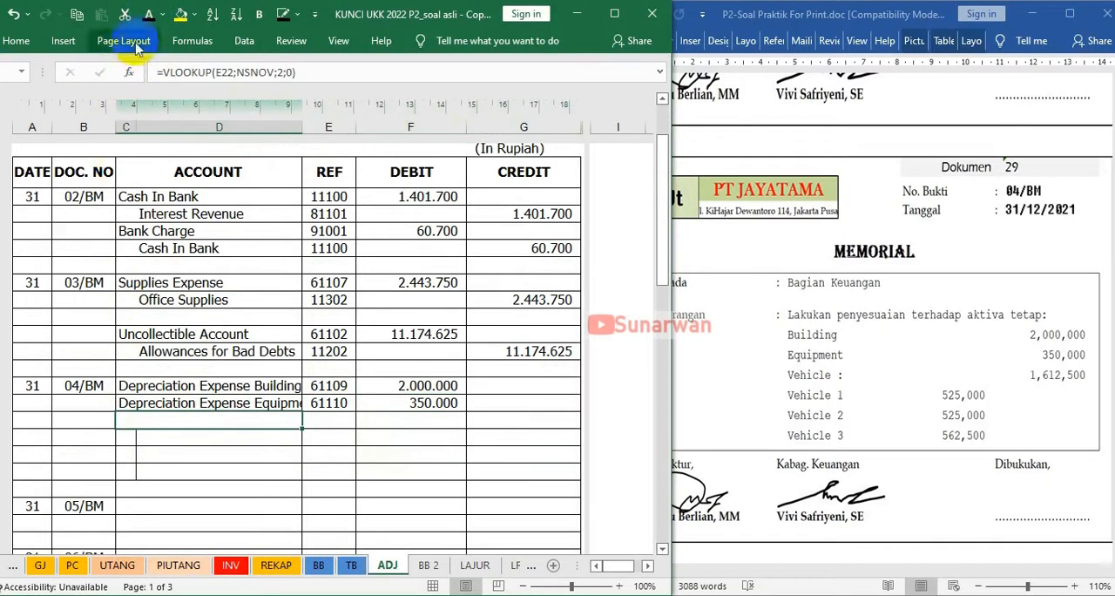
{"action": "left_click", "coordinate": [151, 14]}
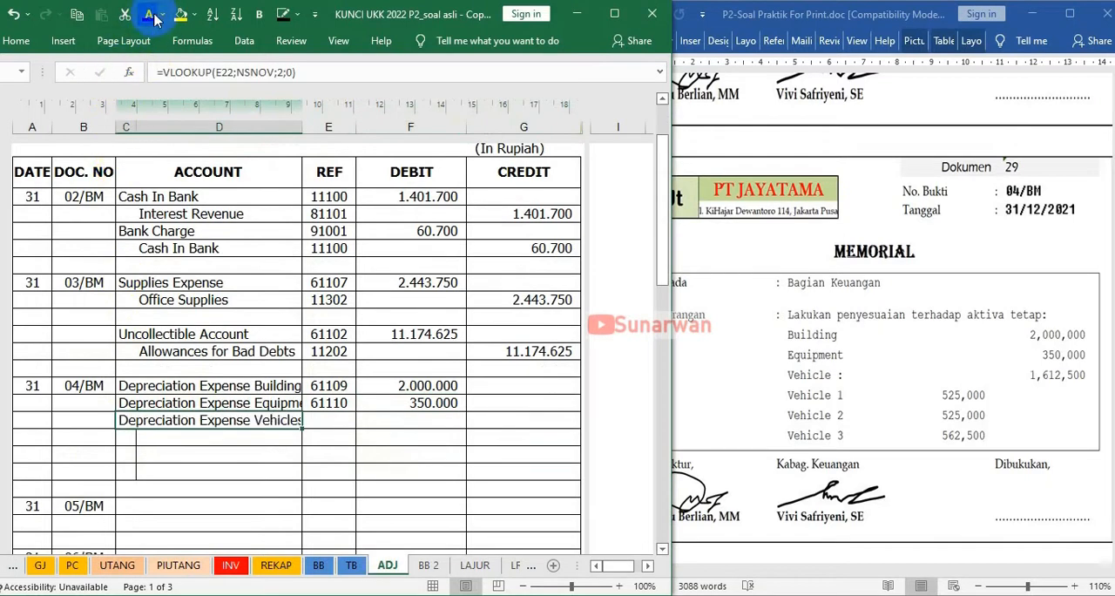
{"action": "key", "text": "Right"}
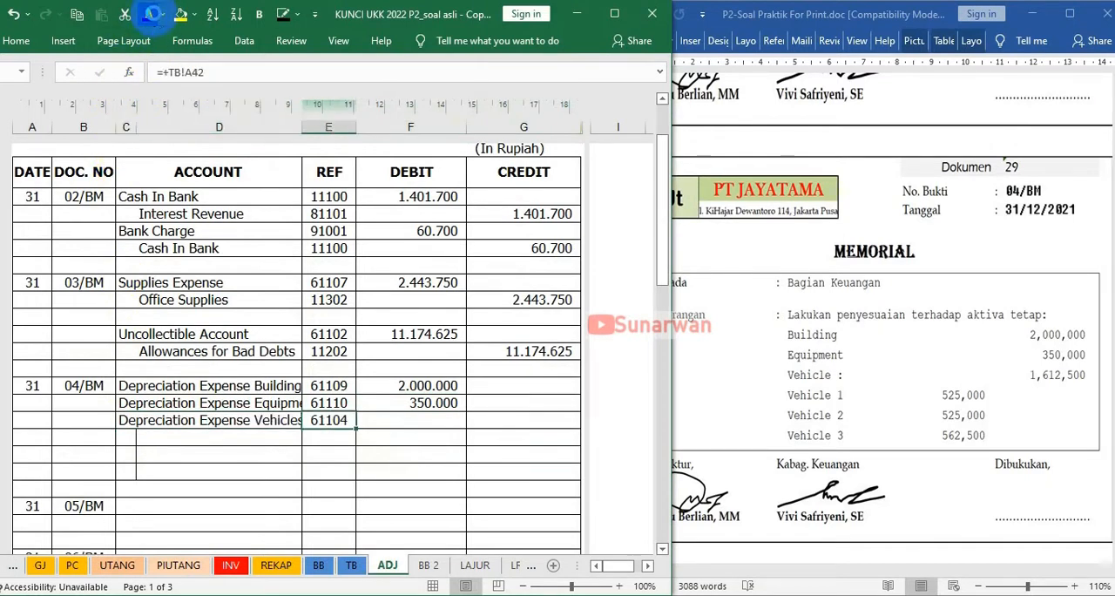
{"action": "key", "text": "Right"}
{"action": "left_click", "coordinate": [151, 15]}
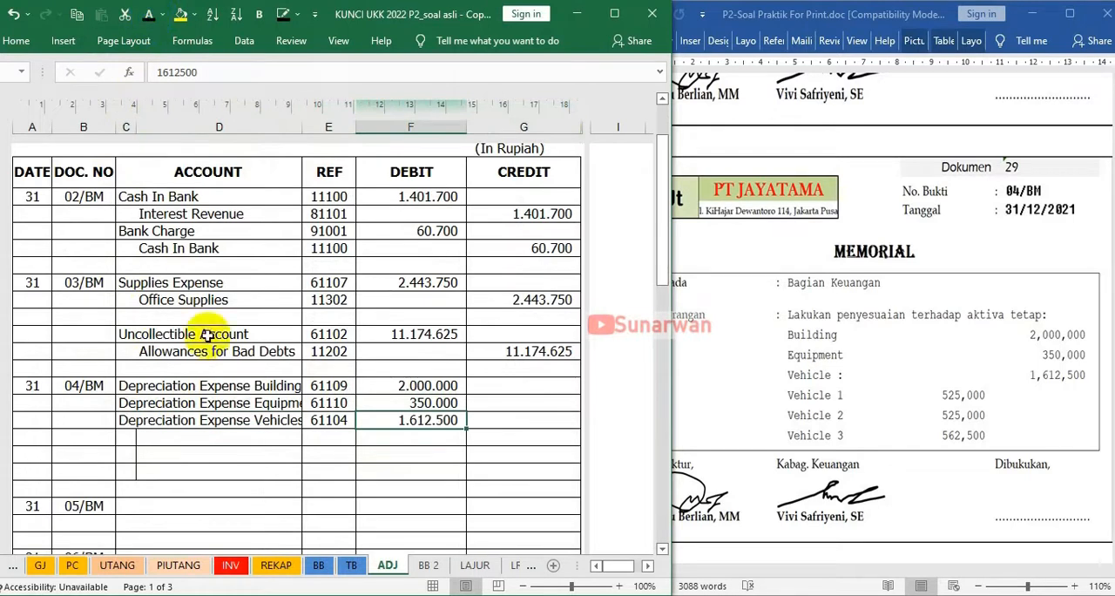
Apply a visible font colour to the first 04/BM credit line's Acc Depr Building account, reference 12202 and amount 2.000.000
{"action": "left_click", "coordinate": [154, 437]}
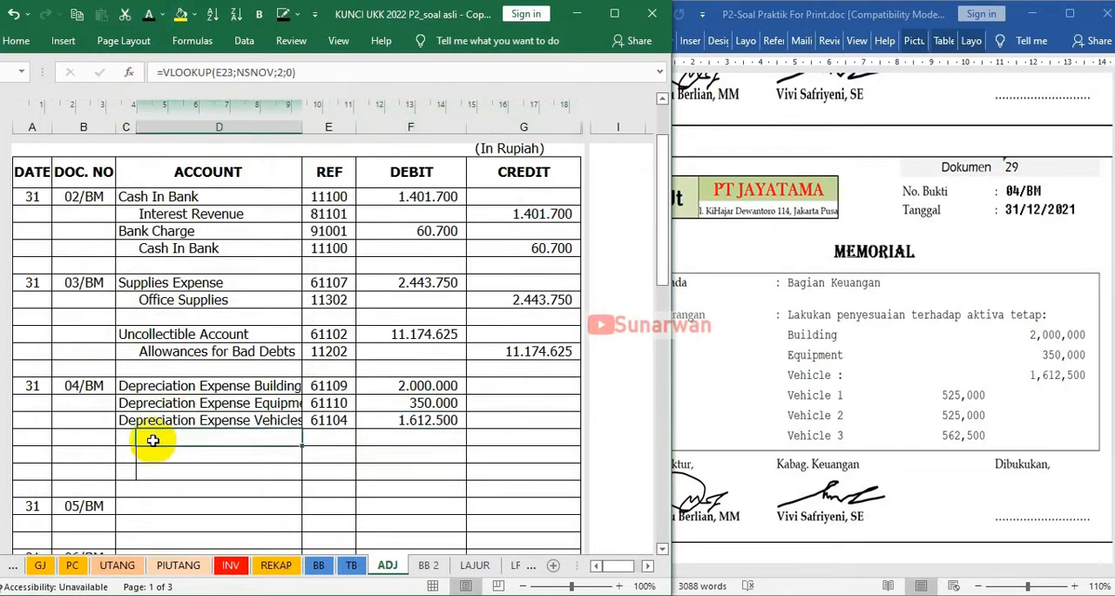
{"action": "left_click", "coordinate": [145, 17]}
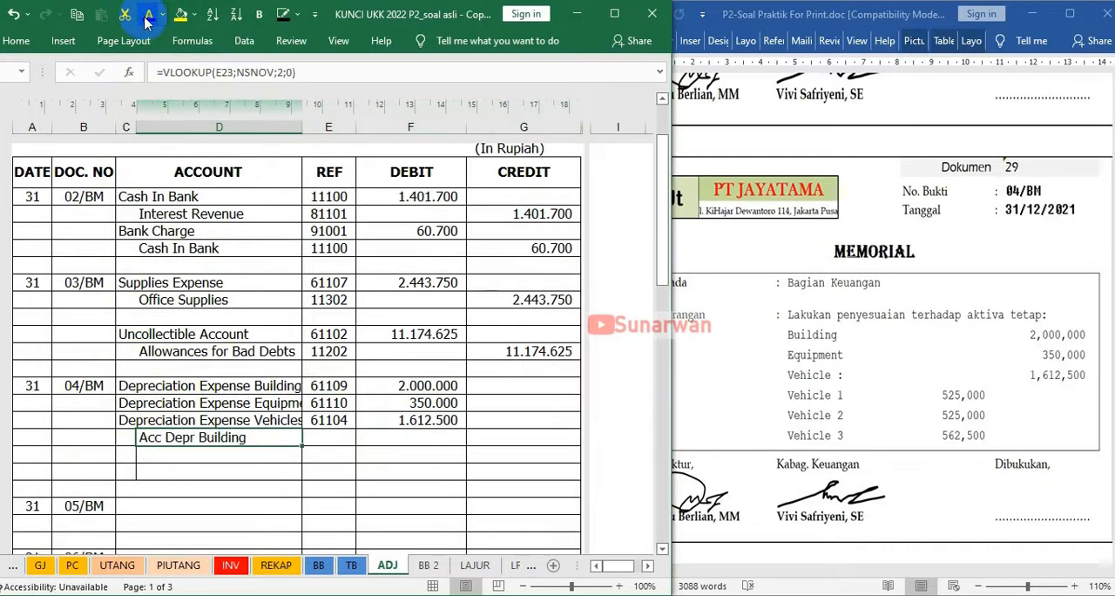
{"action": "key", "text": "Right"}
{"action": "key", "text": "Right"}
{"action": "left_click", "coordinate": [326, 439]}
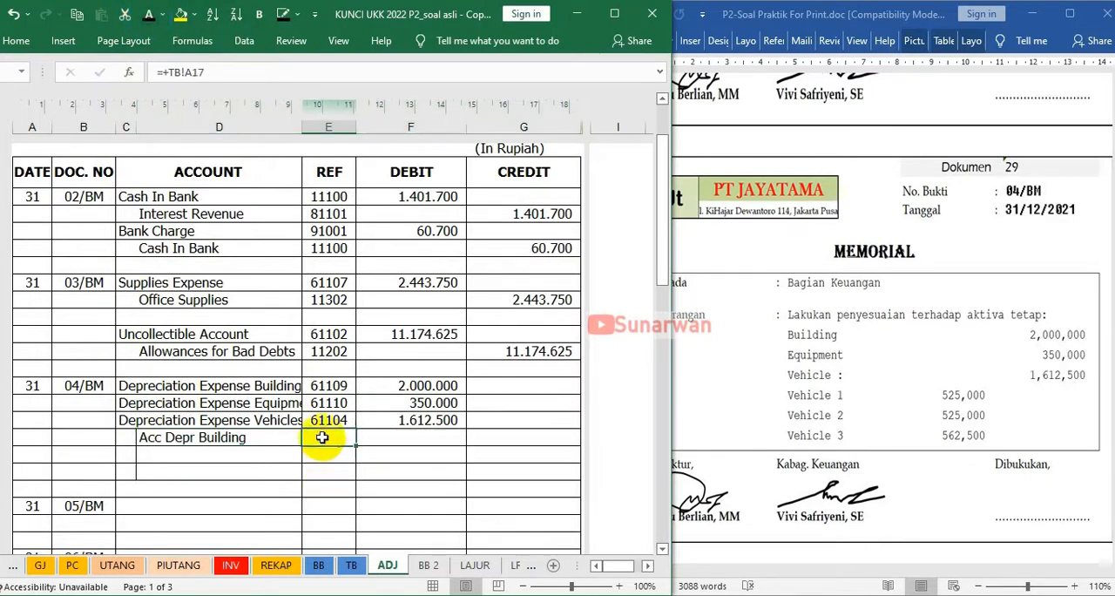
{"action": "key", "text": "Right"}
{"action": "key", "text": "Right"}
{"action": "left_click", "coordinate": [144, 16]}
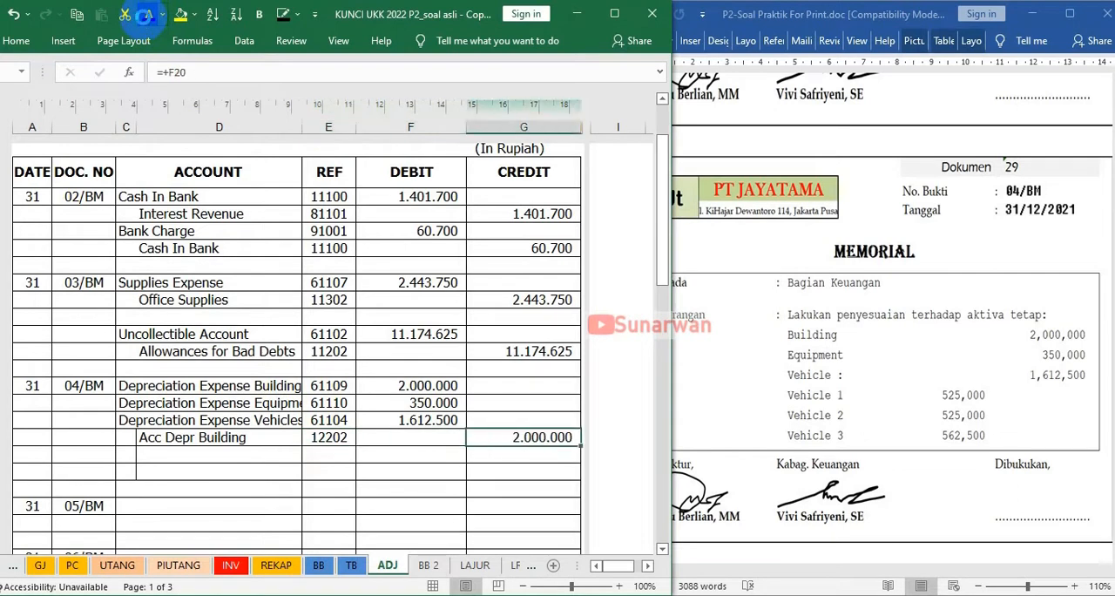
Apply a visible font colour to the second 04/BM credit line's Acc Depr Office Equipment account, reference 12302 and amount 350.000
{"action": "double_click", "coordinate": [157, 456]}
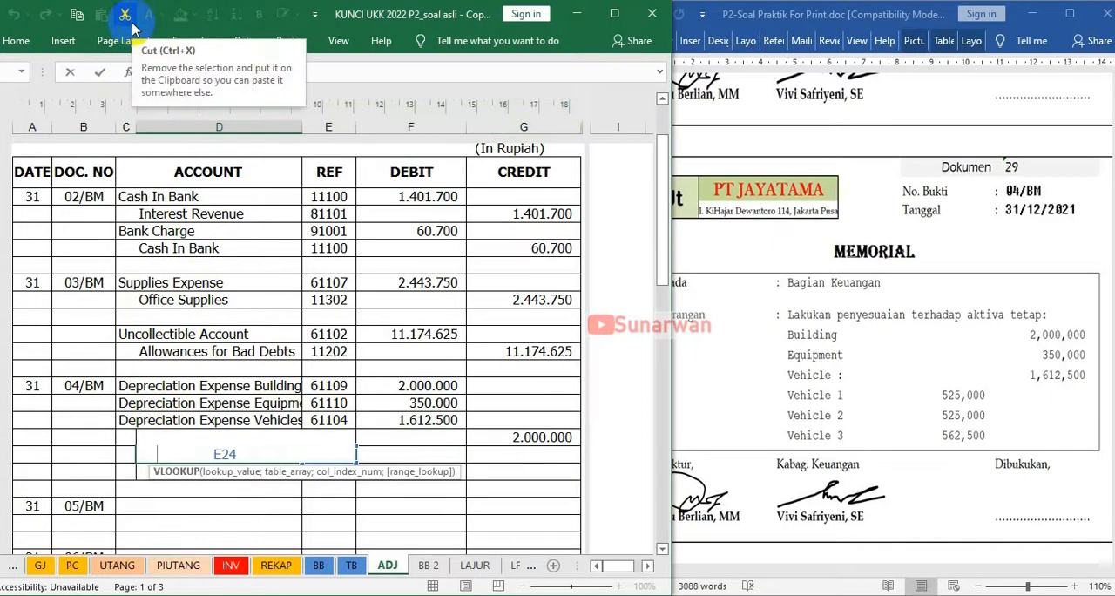
{"action": "key", "text": "Tab"}
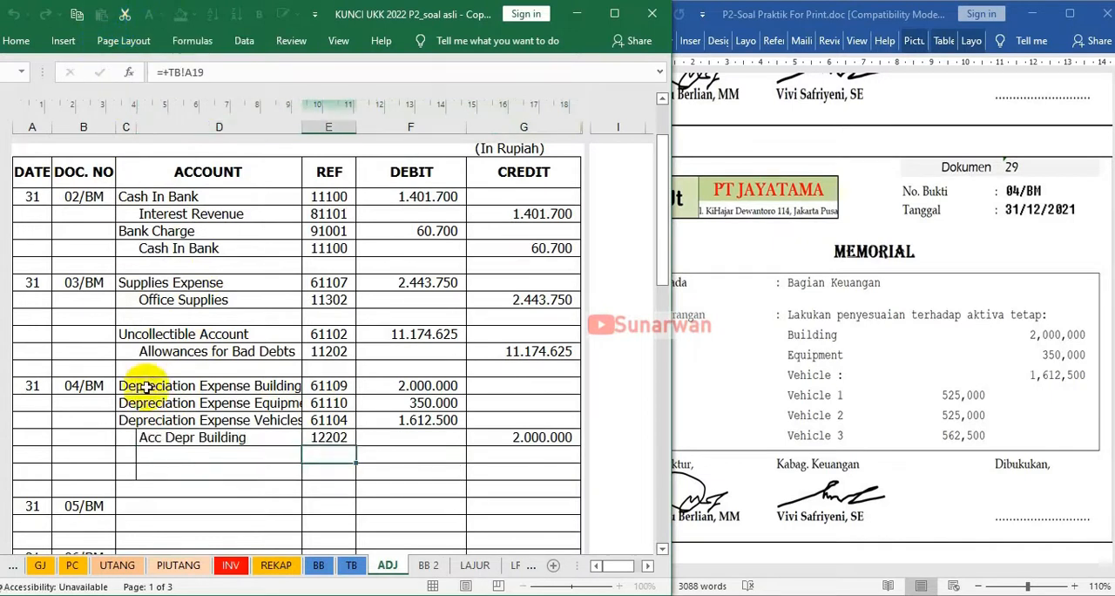
{"action": "left_click", "coordinate": [145, 458]}
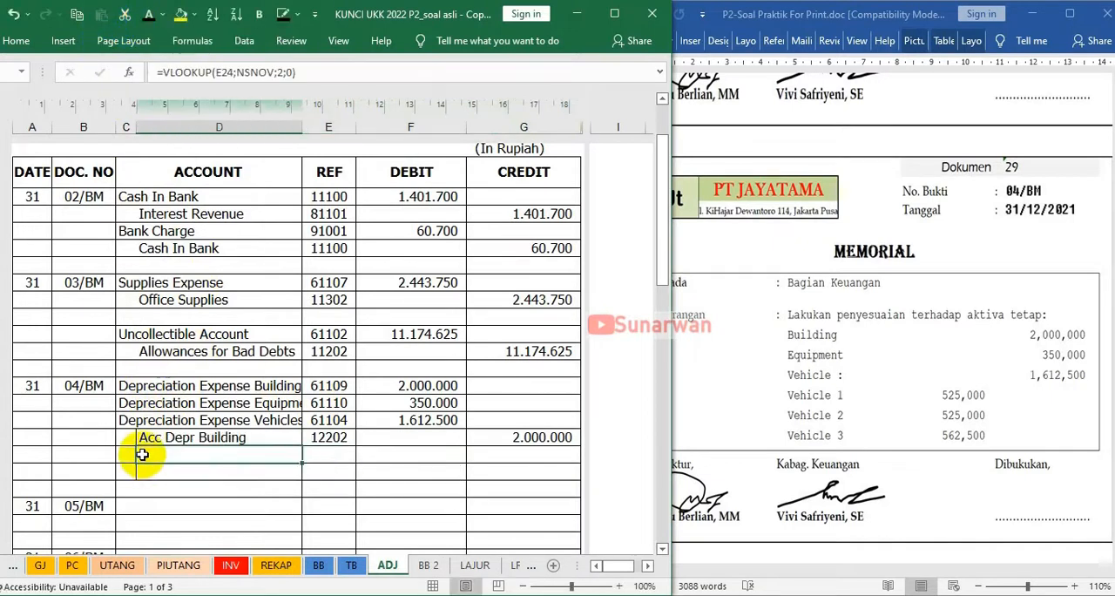
{"action": "left_click", "coordinate": [150, 15]}
{"action": "key", "text": "Tab"}
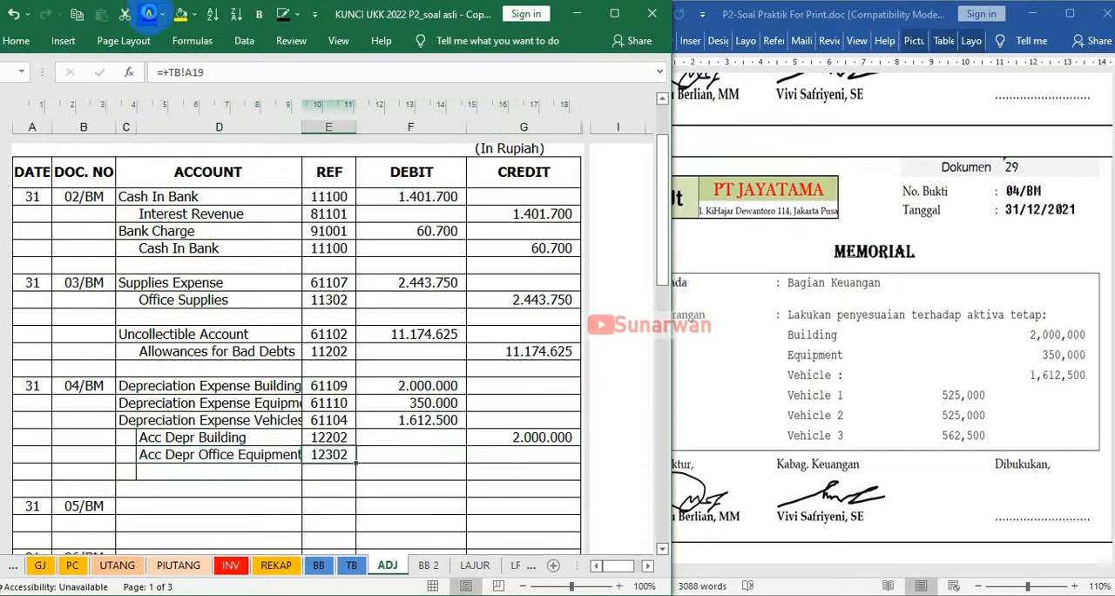
{"action": "key", "text": "Tab"}
{"action": "key", "text": "Tab"}
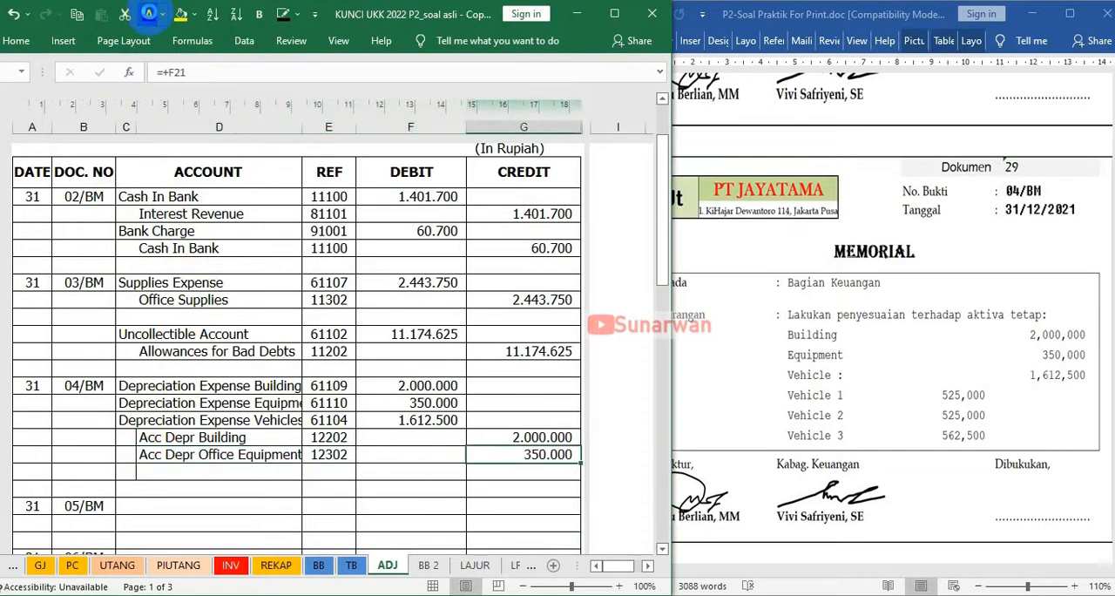
Apply a visible font colour to the third 04/BM credit line's Acc Depr Vehicles account, reference 12402 and amount 1.612.500
{"action": "left_click", "coordinate": [148, 473]}
{"action": "left_click", "coordinate": [149, 15]}
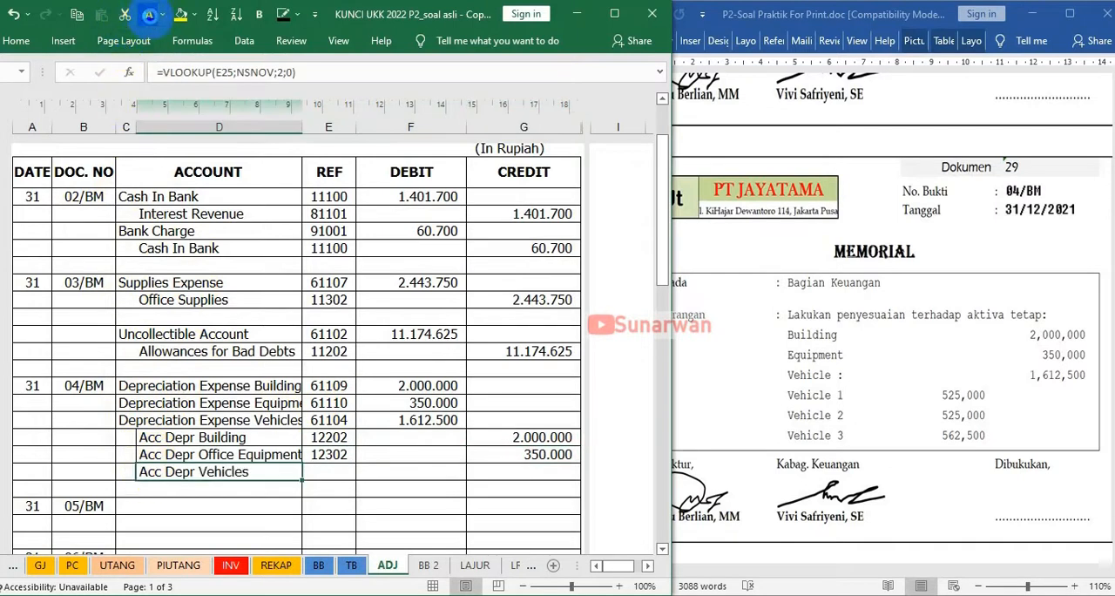
{"action": "key", "text": "Tab"}
{"action": "left_click", "coordinate": [149, 16]}
{"action": "key", "text": "Tab"}
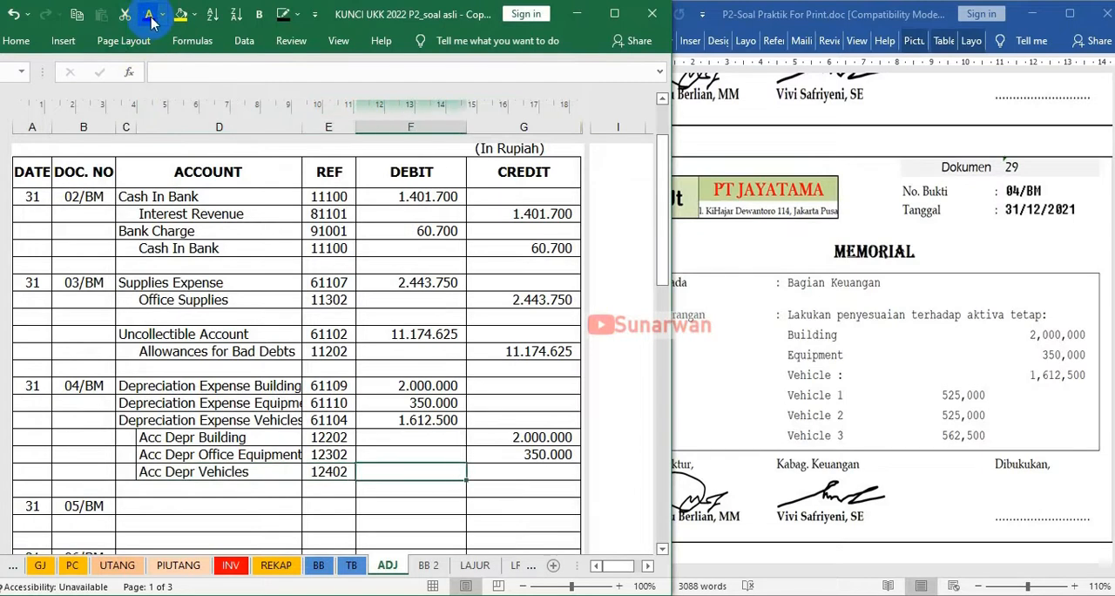
{"action": "key", "text": "Tab"}
{"action": "left_click", "coordinate": [149, 16]}
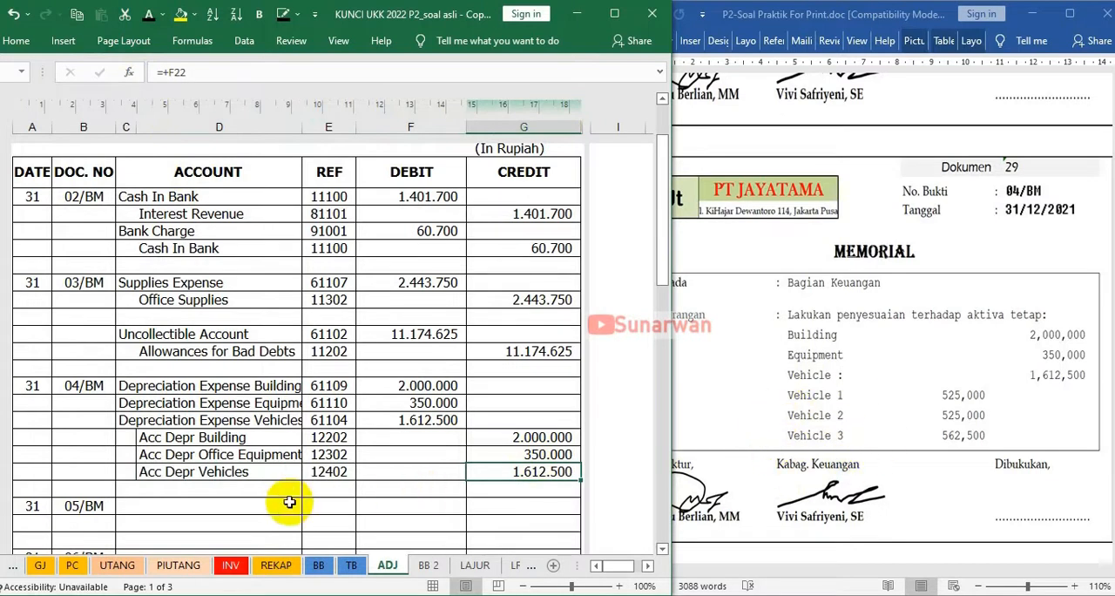
Following memorial 05/BM, apply a visible font colour to its debit line's Wages & Salaries Expense account, reference 61101 and amount 31.250.000
{"action": "left_click", "coordinate": [977, 381]}
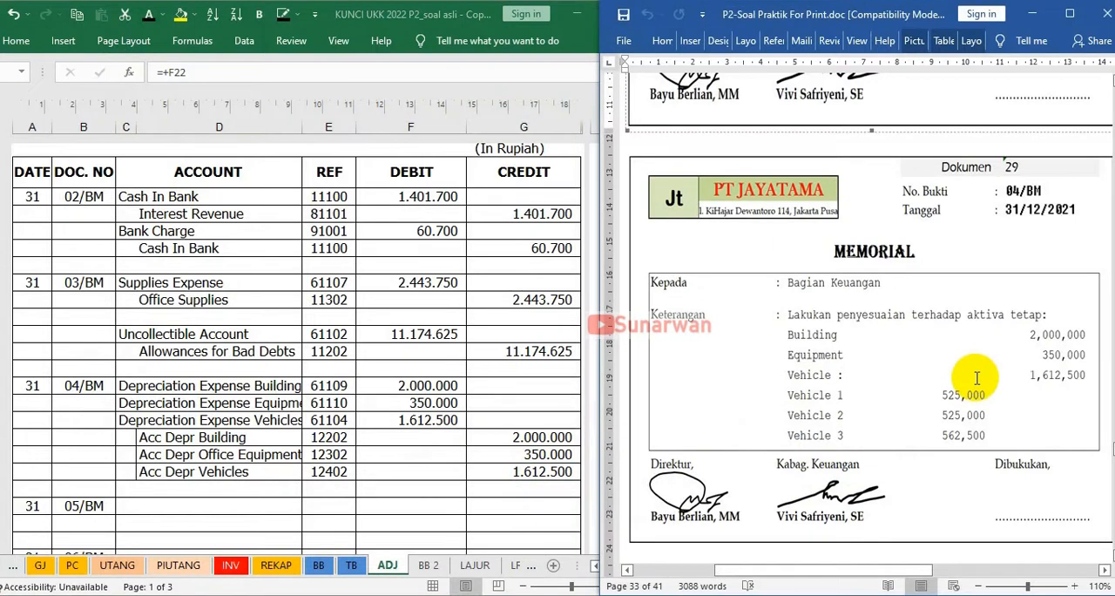
{"action": "scroll", "coordinate": [978, 378], "scroll_direction": "down", "scroll_amount": 5}
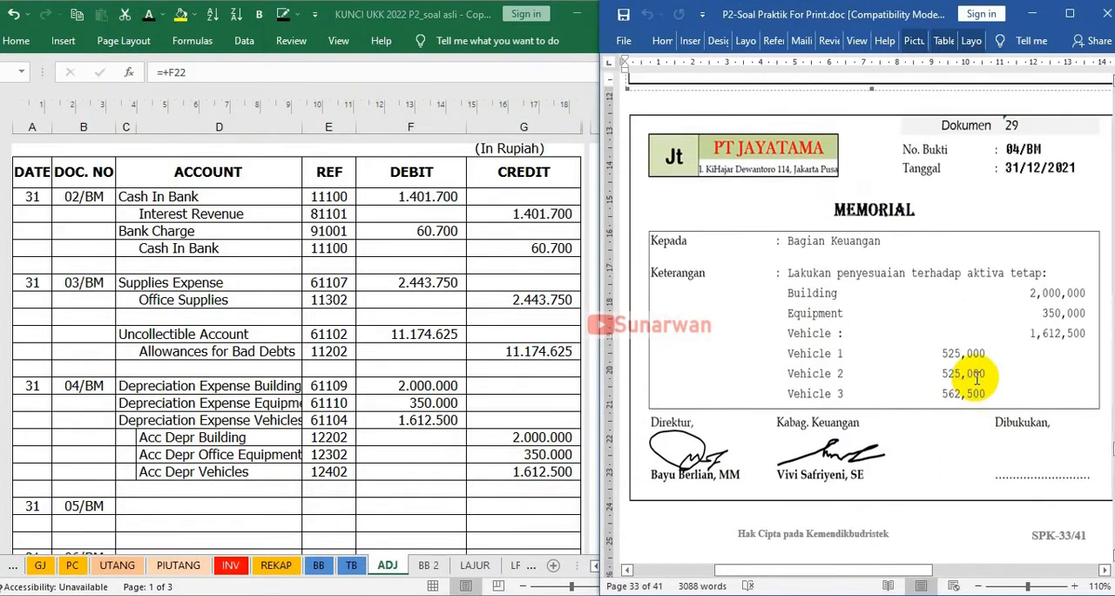
{"action": "scroll", "coordinate": [977, 378], "scroll_direction": "down", "scroll_amount": 5}
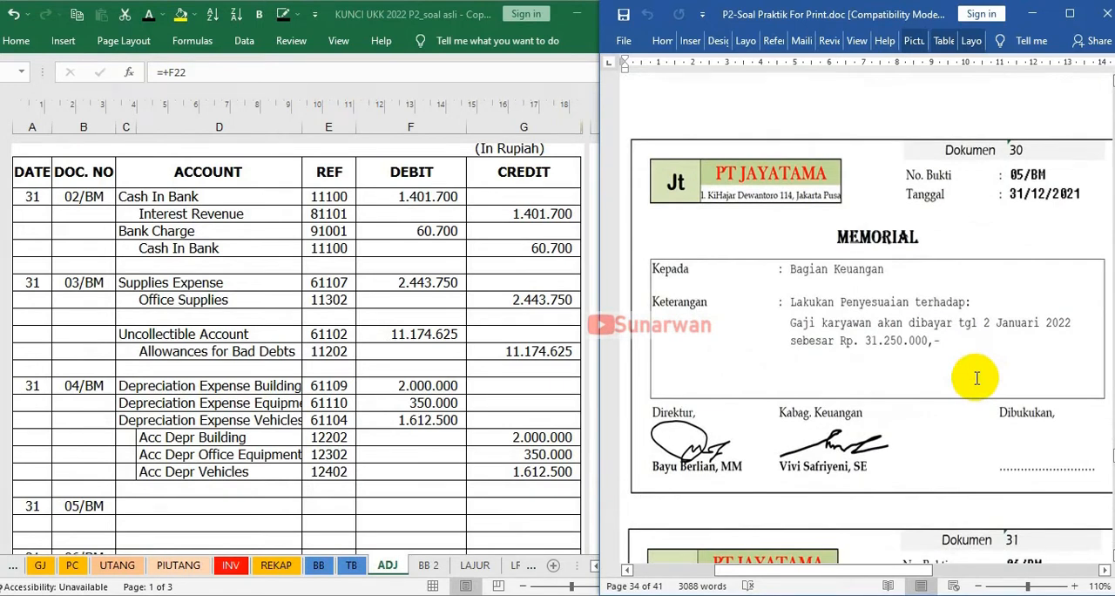
{"action": "scroll", "coordinate": [977, 378], "scroll_direction": "up", "scroll_amount": 1}
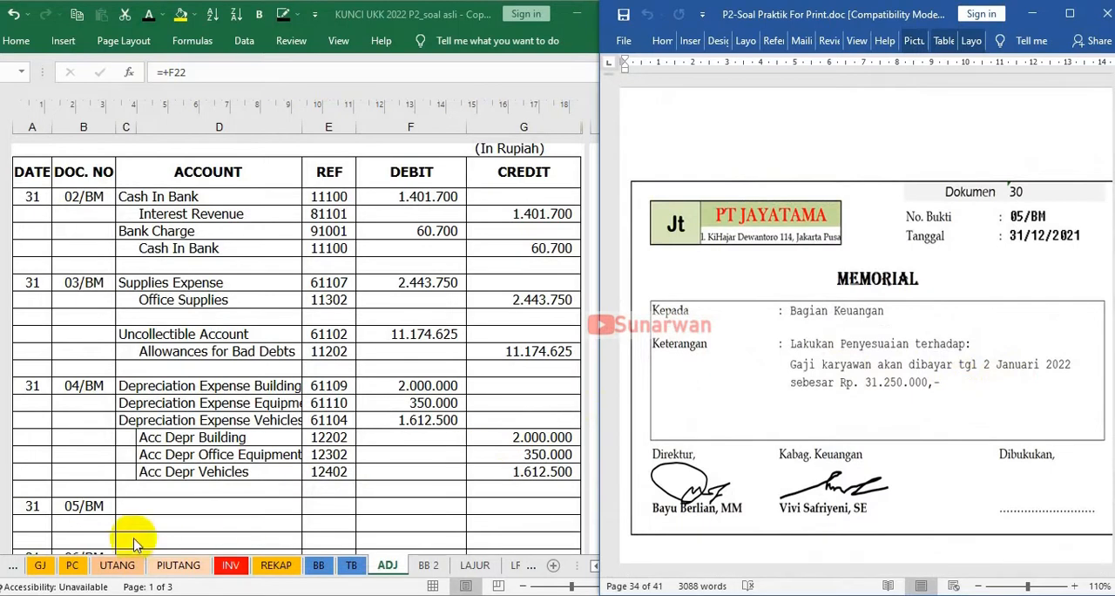
{"action": "left_click", "coordinate": [120, 503]}
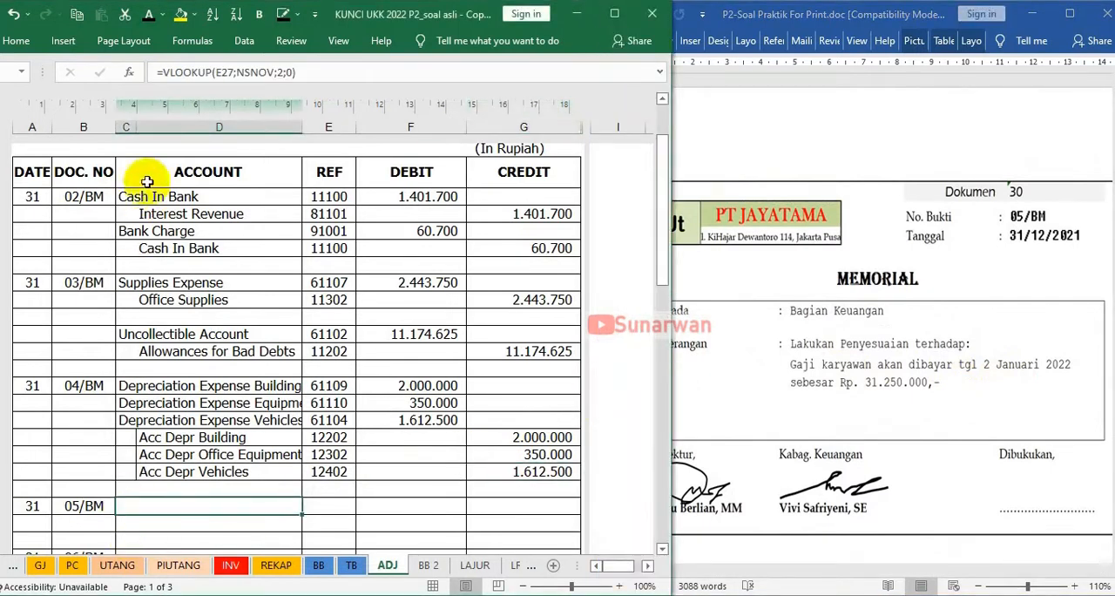
{"action": "left_click", "coordinate": [148, 14]}
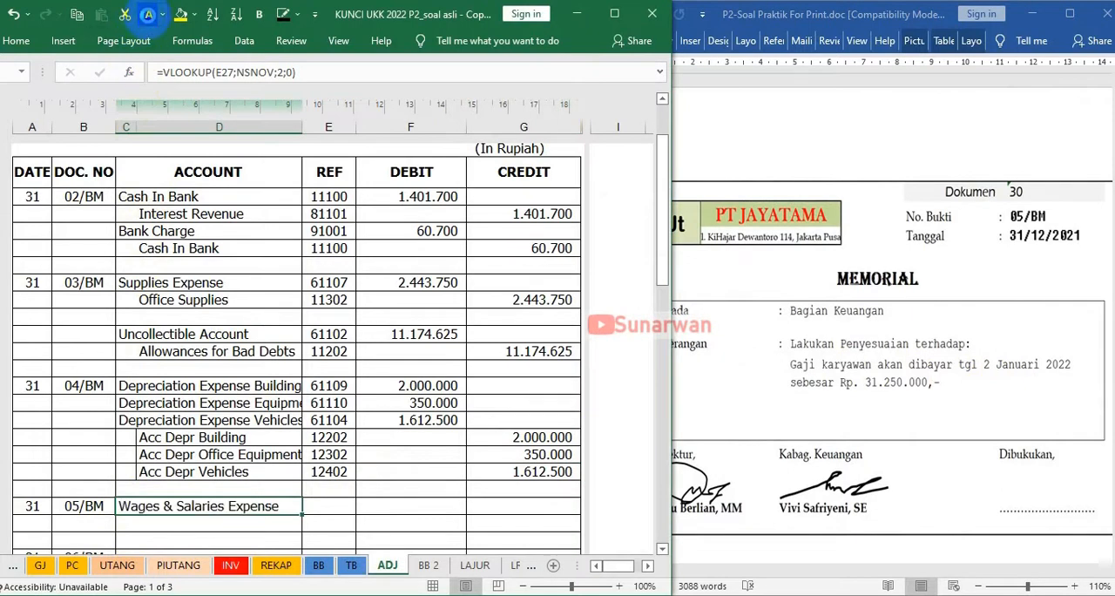
{"action": "key", "text": "Right"}
{"action": "key", "text": "Right"}
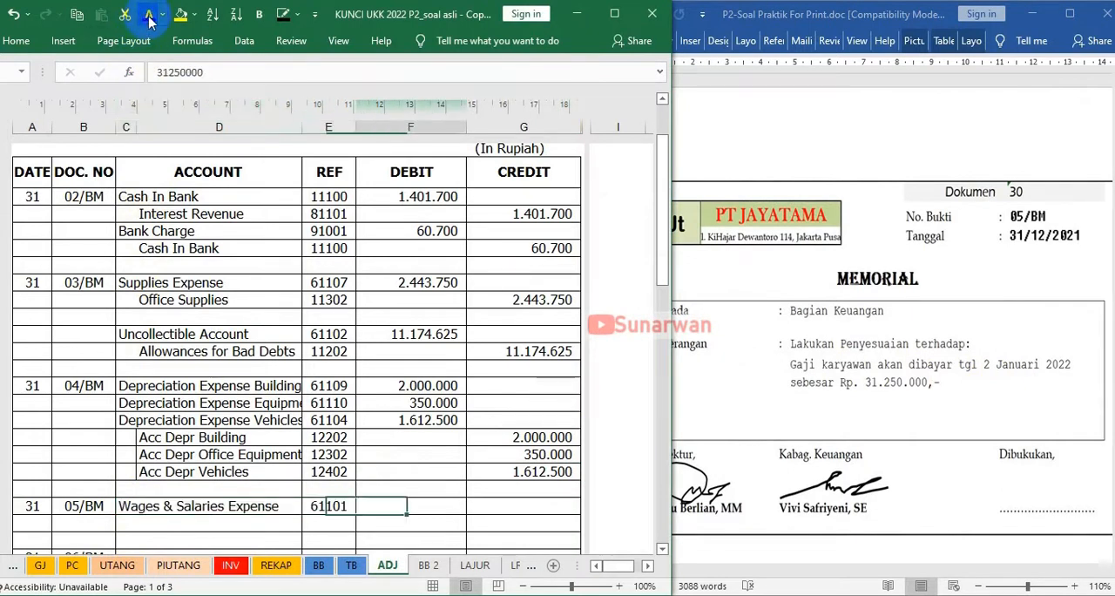
{"action": "left_click", "coordinate": [148, 15]}
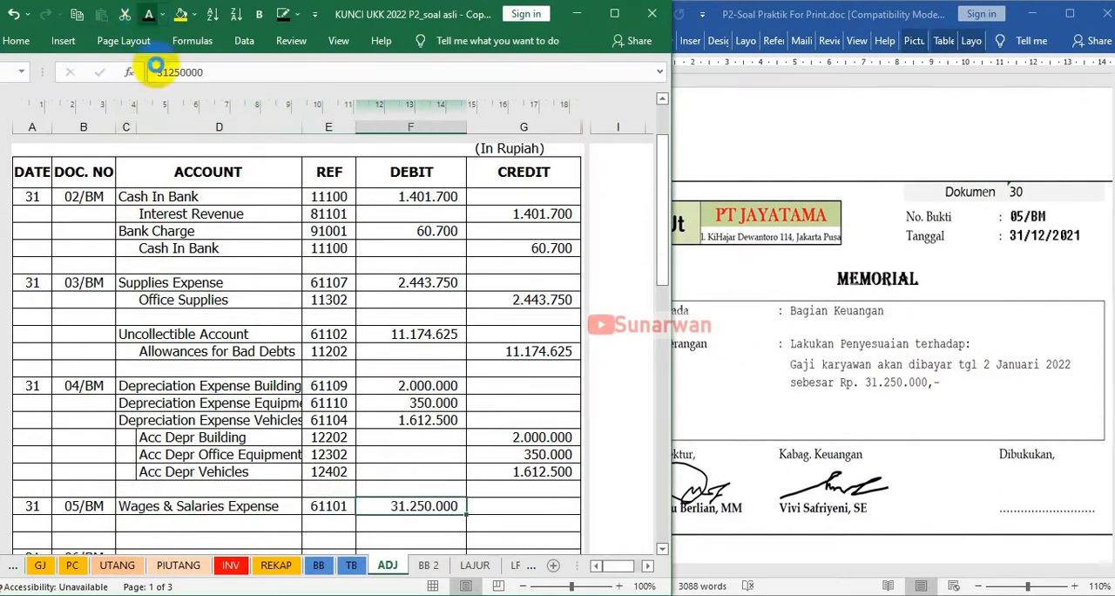
Apply a visible font colour to the 05/BM credit line's Accrued Expense account, reference 21202 and amount 31.250.000
{"action": "left_click", "coordinate": [156, 529]}
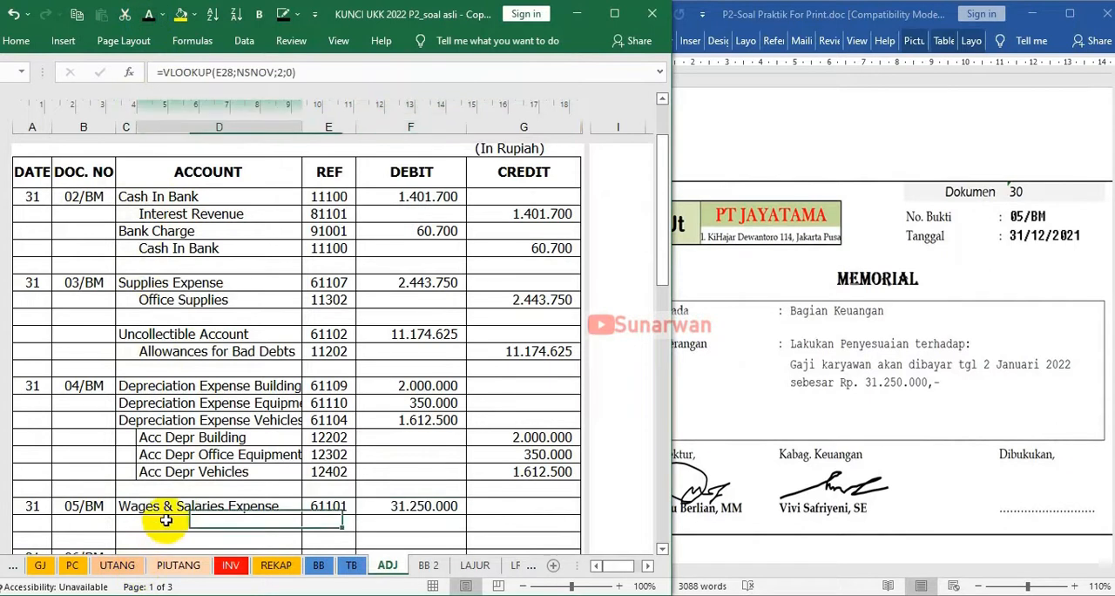
{"action": "left_click", "coordinate": [149, 16]}
{"action": "key", "text": "Right"}
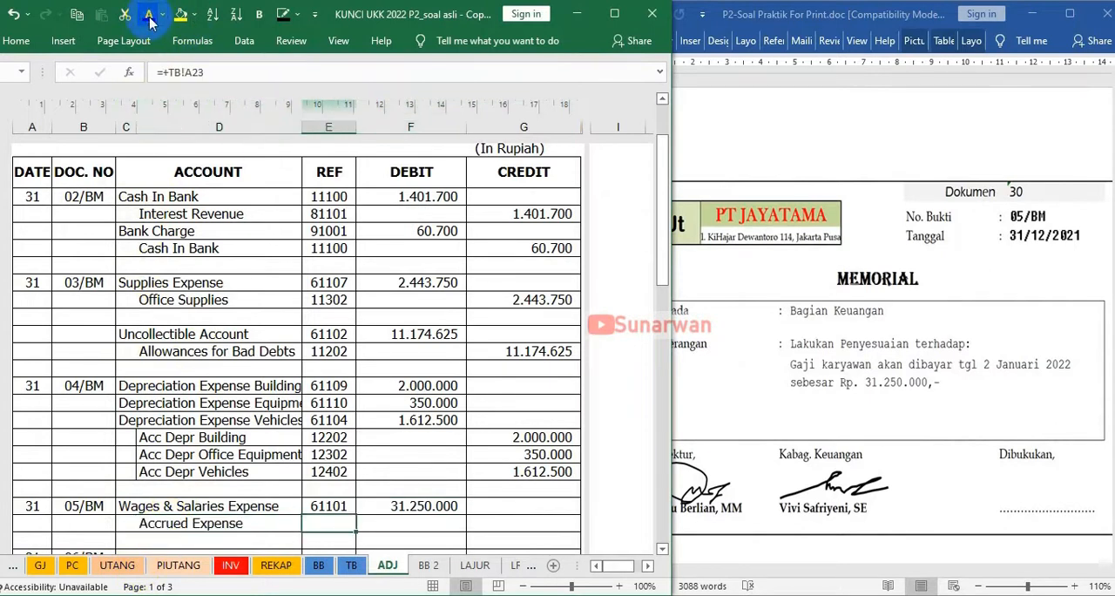
{"action": "left_click", "coordinate": [149, 16]}
{"action": "key", "text": "Right"}
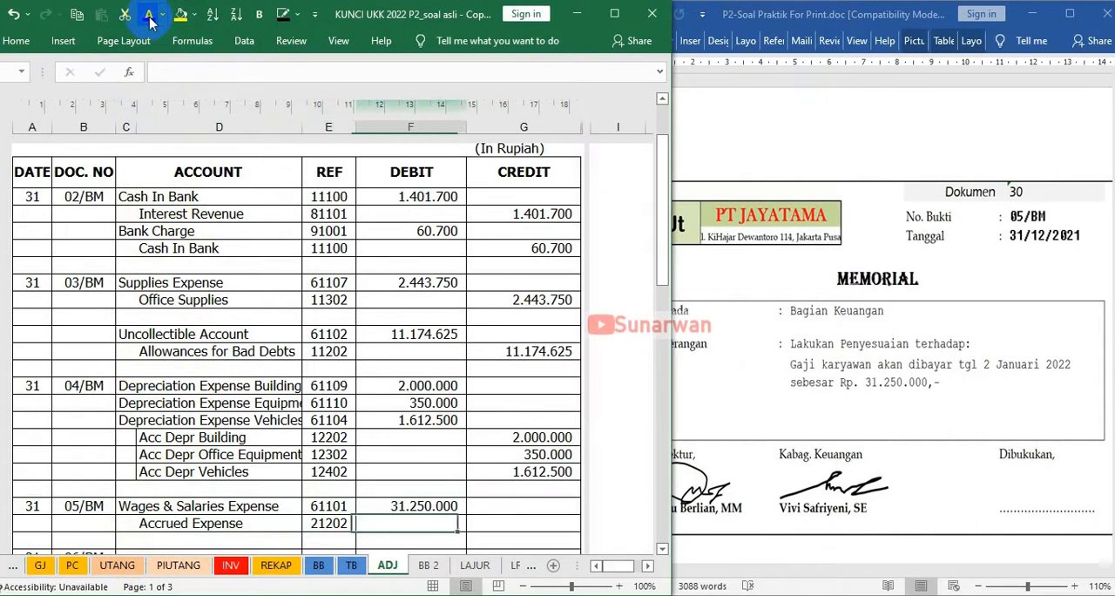
{"action": "key", "text": "Right"}
{"action": "left_click", "coordinate": [149, 17]}
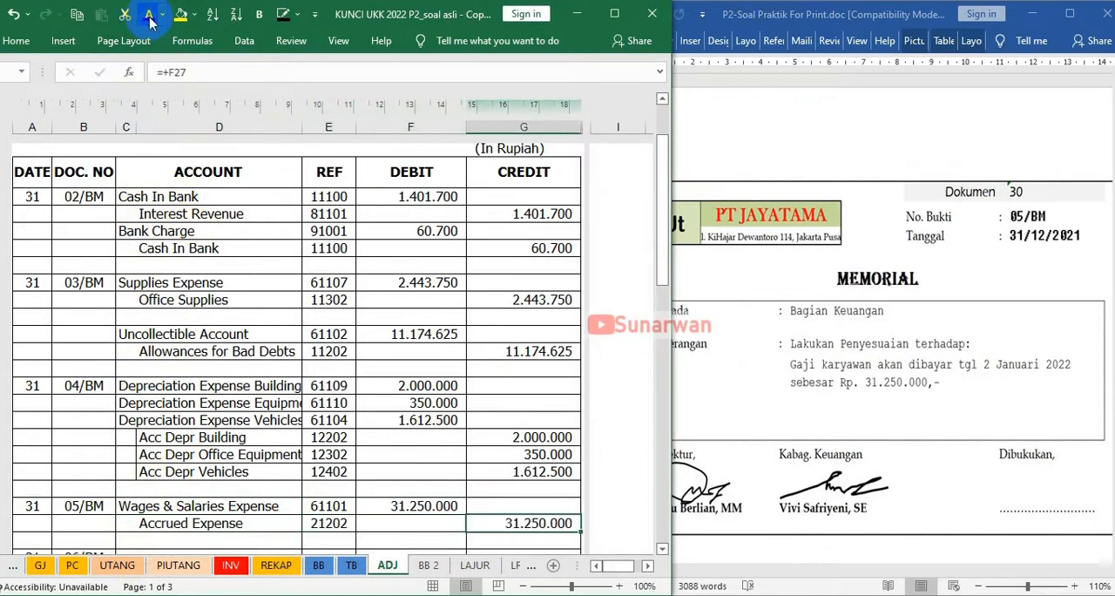
Examine the dividend memorial 06/BM in the Word document alongside the 06/BM rows on the ADJ sheet
{"action": "scroll", "coordinate": [520, 444], "scroll_direction": "down", "scroll_amount": 2}
{"action": "scroll", "coordinate": [520, 444], "scroll_direction": "up", "scroll_amount": 2}
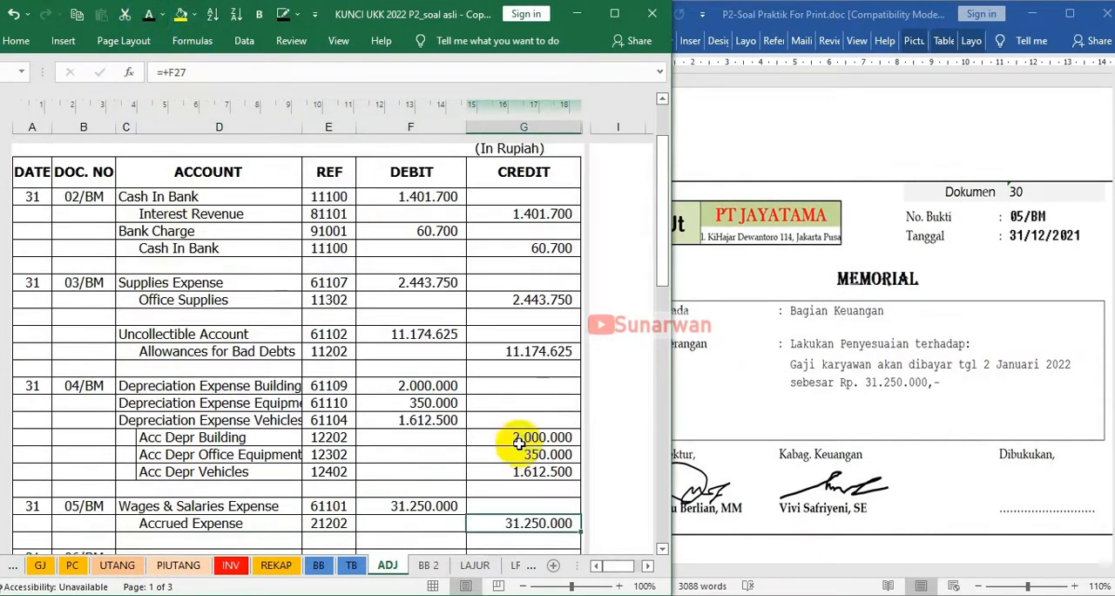
{"action": "left_click", "coordinate": [936, 396]}
{"action": "scroll", "coordinate": [935, 394], "scroll_direction": "down", "scroll_amount": 2}
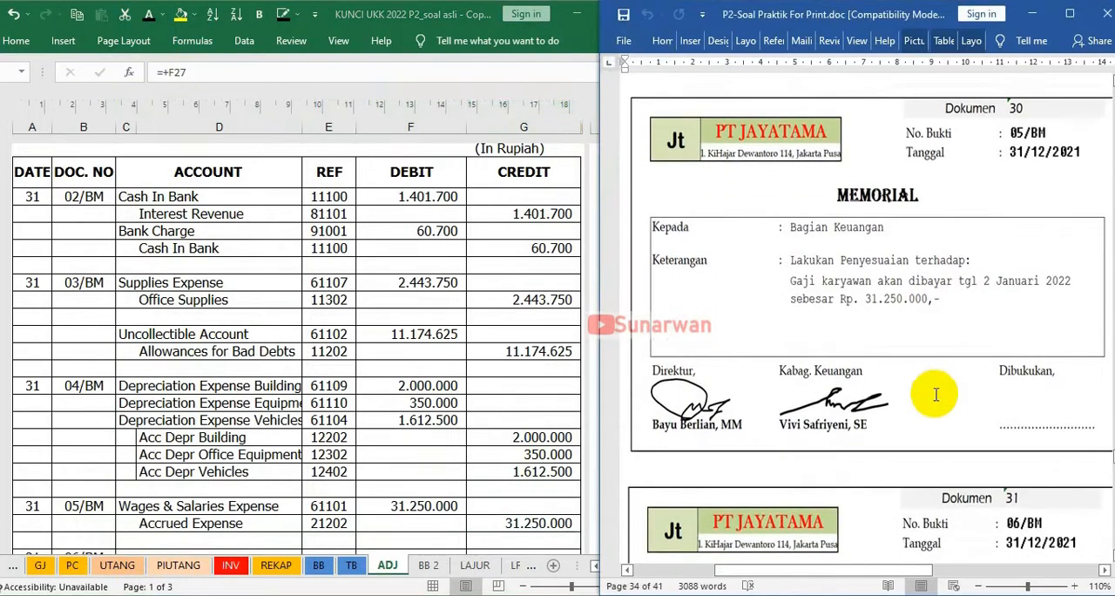
{"action": "scroll", "coordinate": [935, 394], "scroll_direction": "down", "scroll_amount": 6}
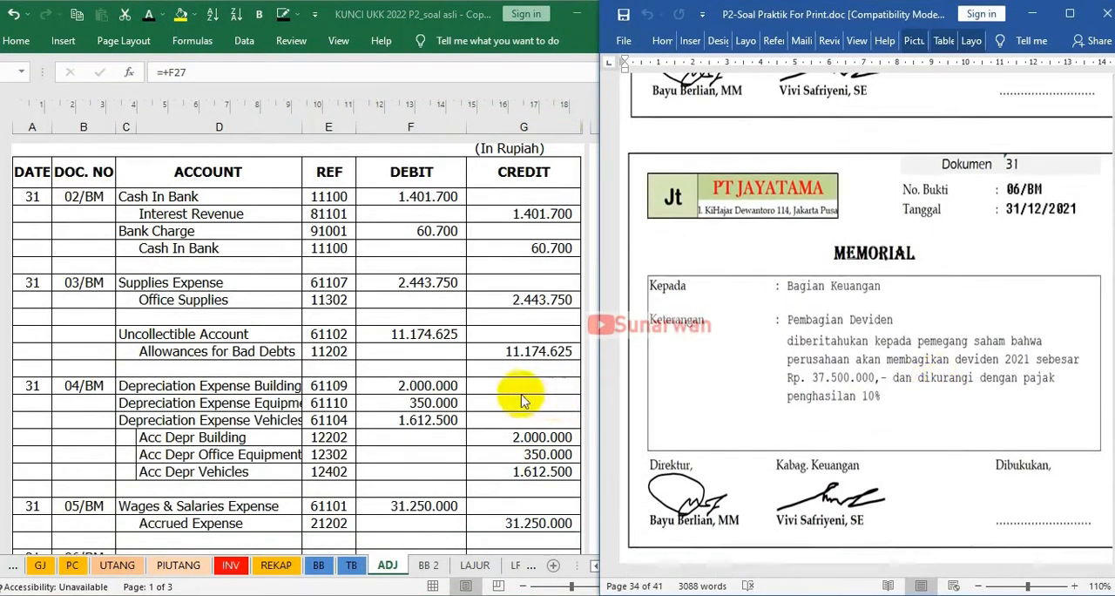
{"action": "scroll", "coordinate": [503, 403], "scroll_direction": "down", "scroll_amount": 2}
{"action": "scroll", "coordinate": [503, 403], "scroll_direction": "up", "scroll_amount": 2}
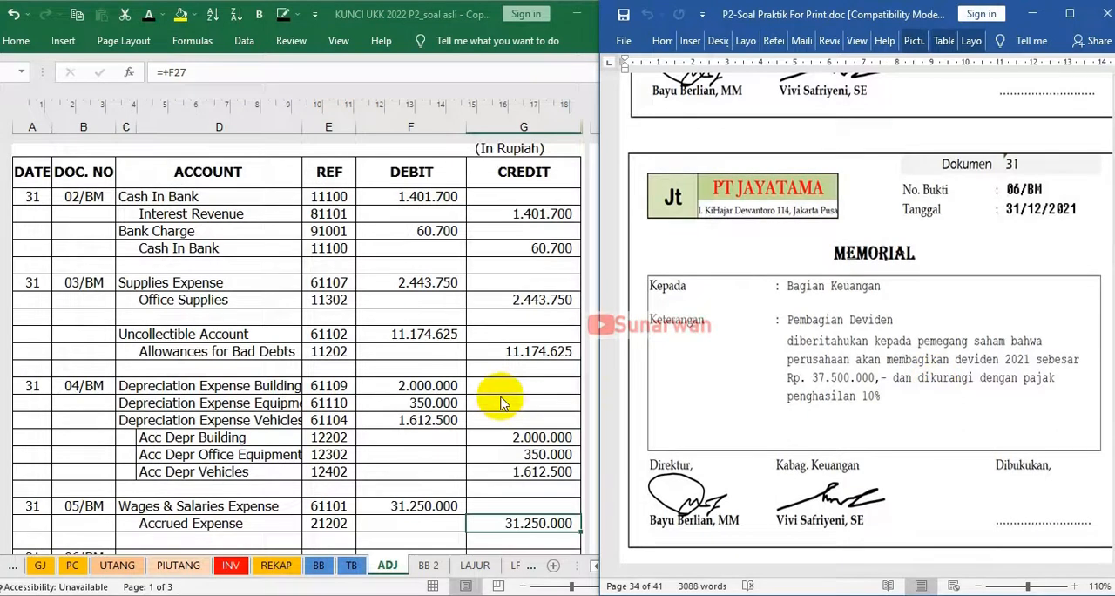
{"action": "scroll", "coordinate": [503, 403], "scroll_direction": "down", "scroll_amount": 1}
{"action": "left_click", "coordinate": [836, 423]}
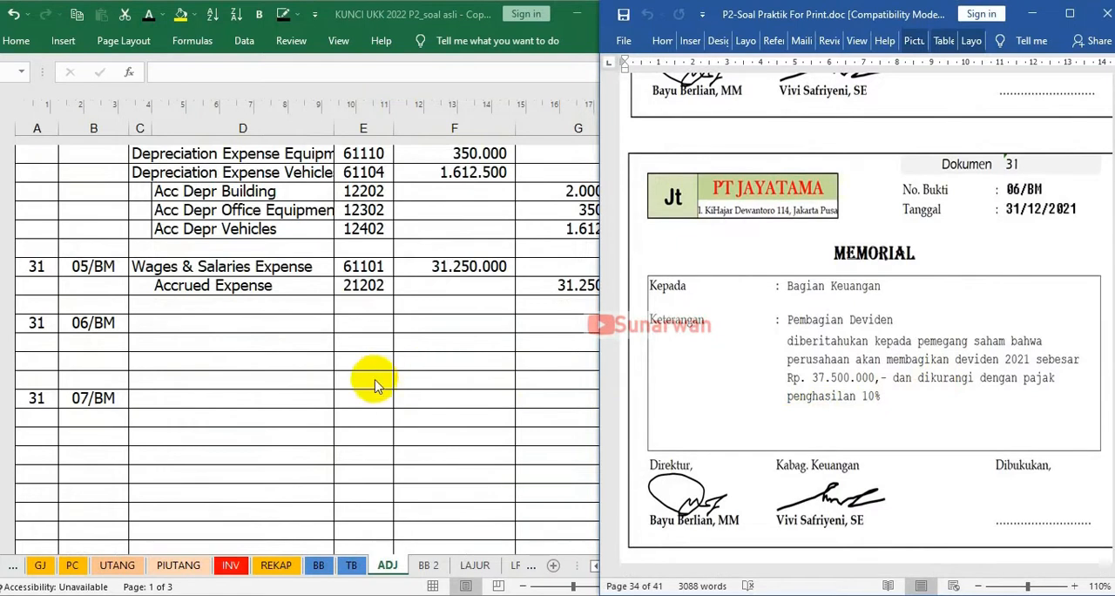
{"action": "left_click", "coordinate": [315, 187]}
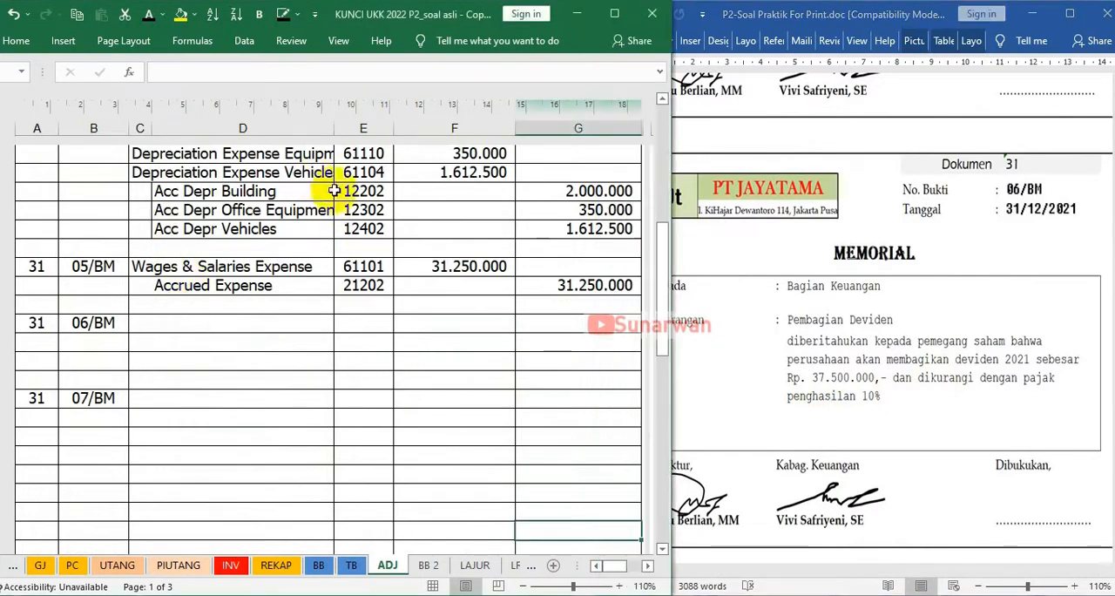
{"action": "scroll", "coordinate": [349, 183], "scroll_direction": "up", "scroll_amount": 1}
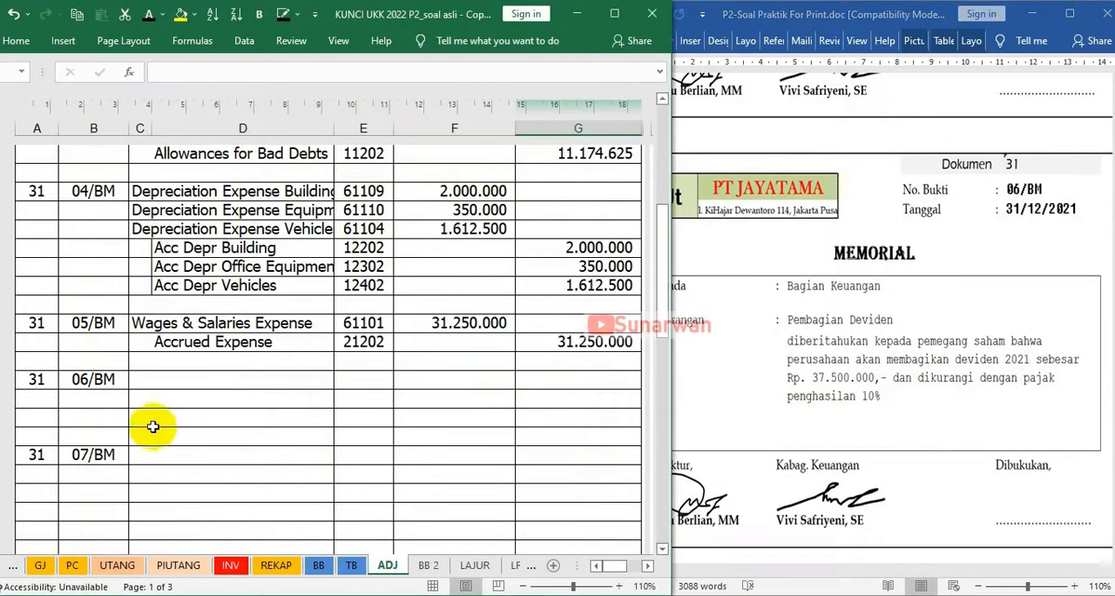
Apply a visible font colour to the 06/BM debit line's Devidend account, reference 32102 and amount 37.500.000
{"action": "left_click", "coordinate": [151, 379]}
{"action": "left_click", "coordinate": [148, 17]}
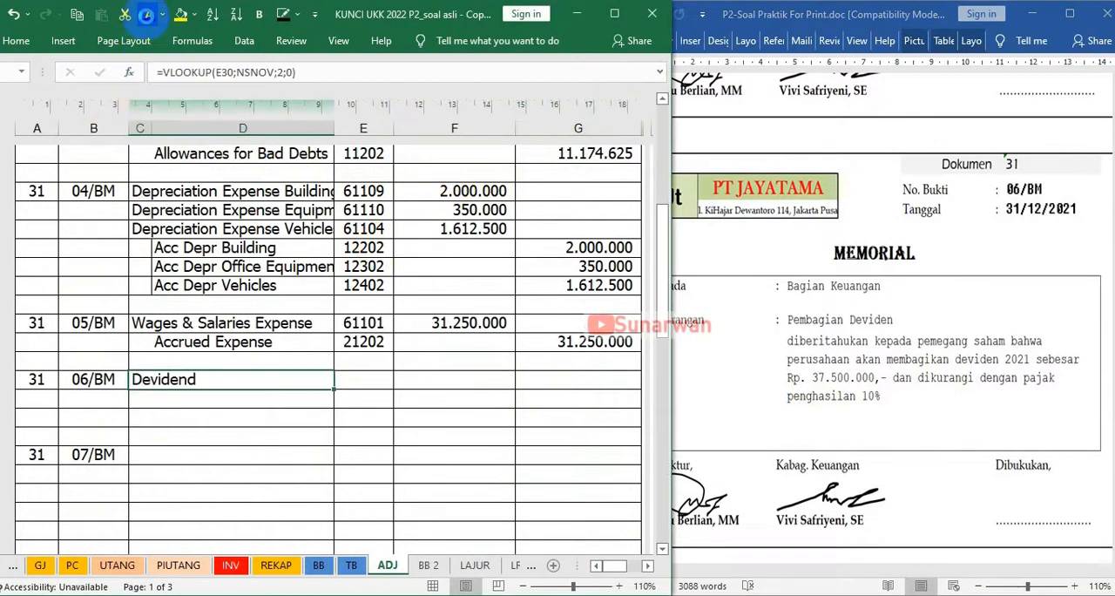
{"action": "left_click", "coordinate": [360, 365]}
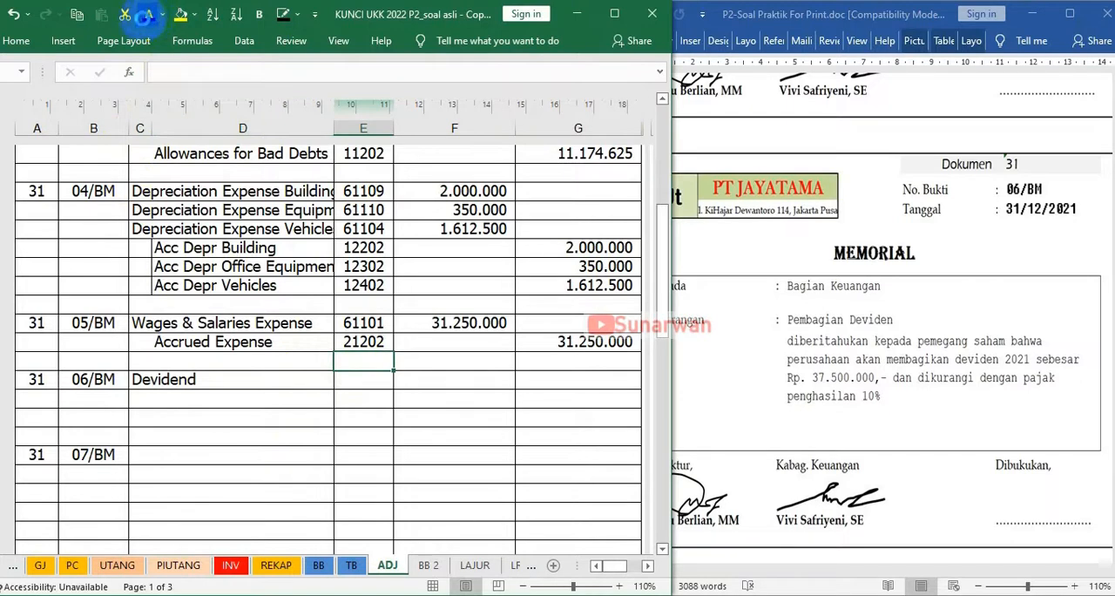
{"action": "left_click", "coordinate": [344, 379]}
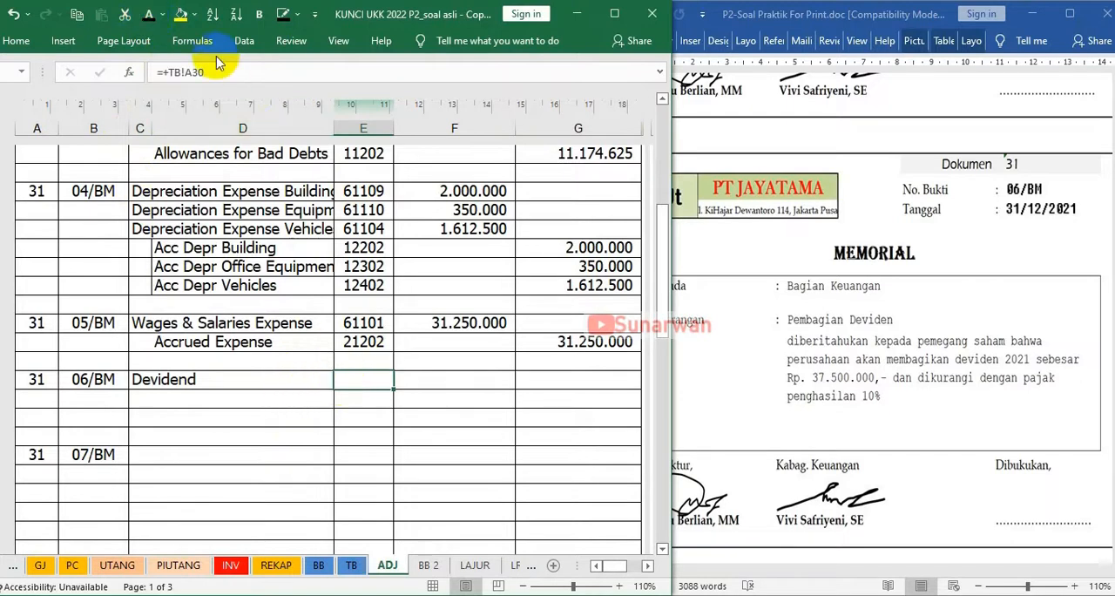
{"action": "left_click", "coordinate": [150, 15]}
{"action": "key", "text": "Right"}
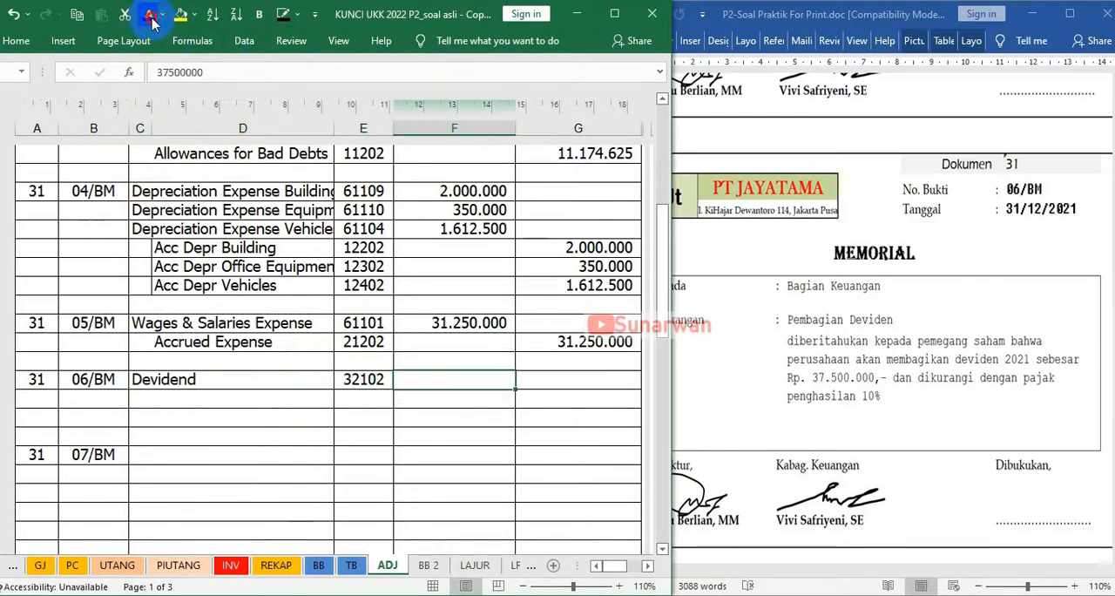
{"action": "left_click", "coordinate": [150, 16]}
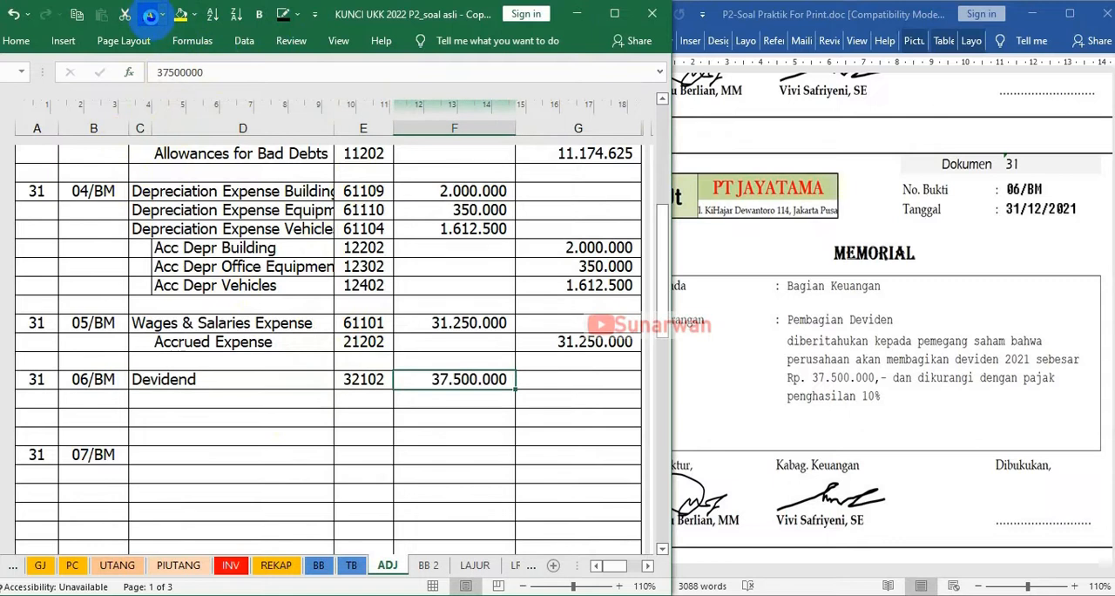
Apply a visible font colour to the first 06/BM credit line's Devidend Payable account, reference 21203 and amount 33.750.000
{"action": "left_click", "coordinate": [174, 402]}
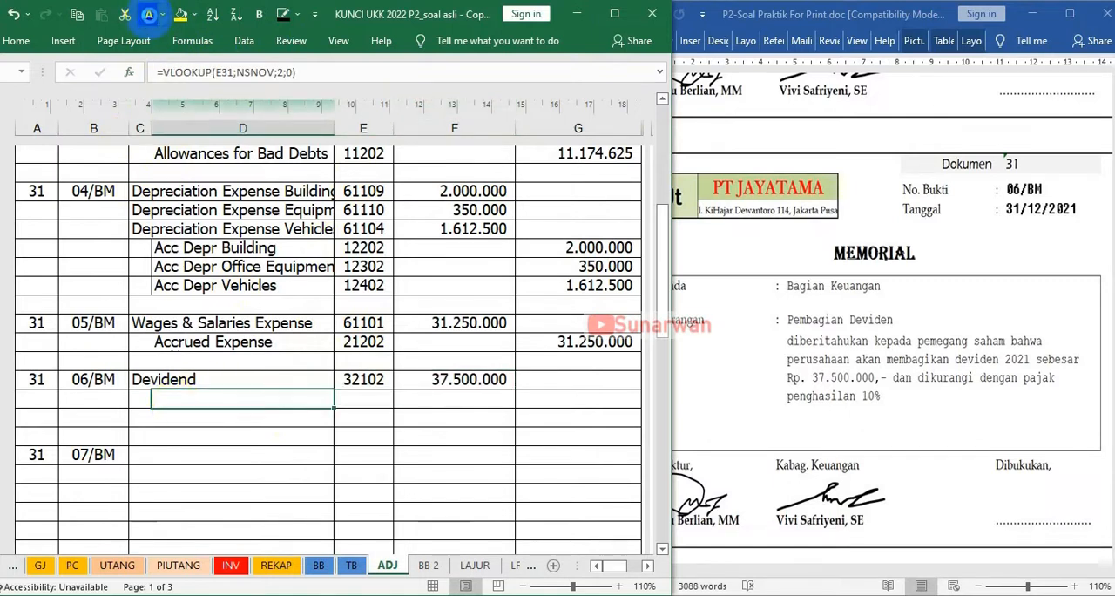
{"action": "left_click", "coordinate": [149, 16]}
{"action": "key", "text": "Right"}
{"action": "left_click", "coordinate": [149, 16]}
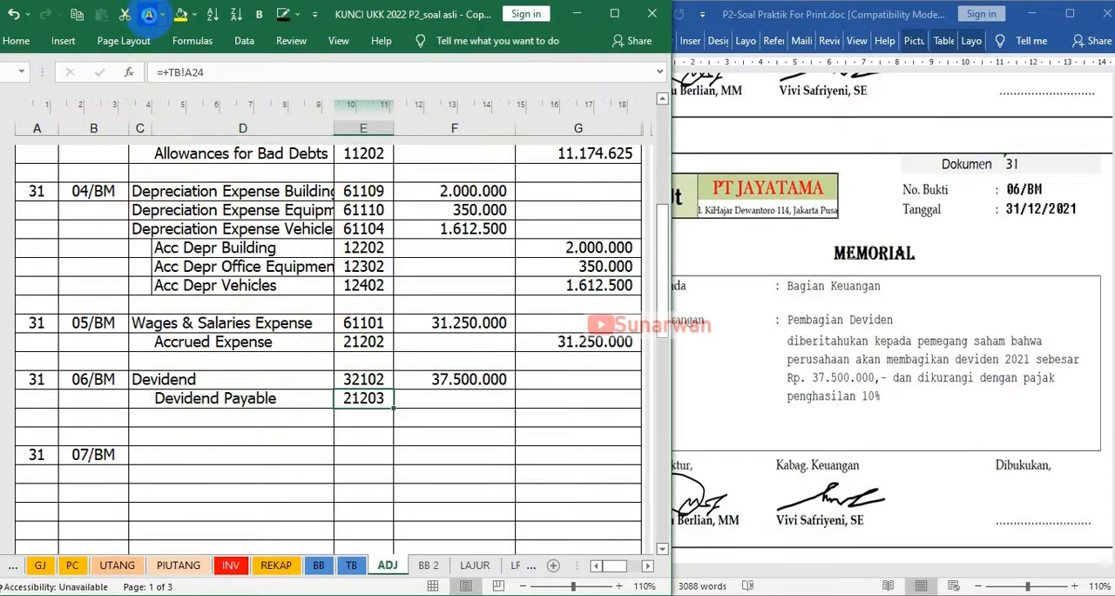
{"action": "key", "text": "Right"}
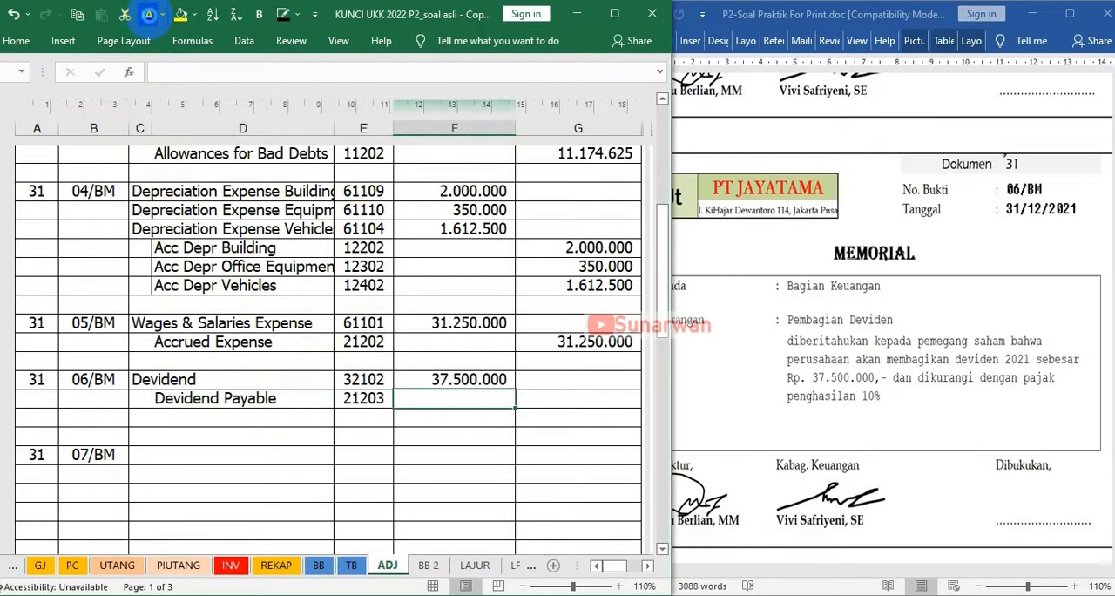
{"action": "key", "text": "Right"}
{"action": "left_click", "coordinate": [150, 17]}
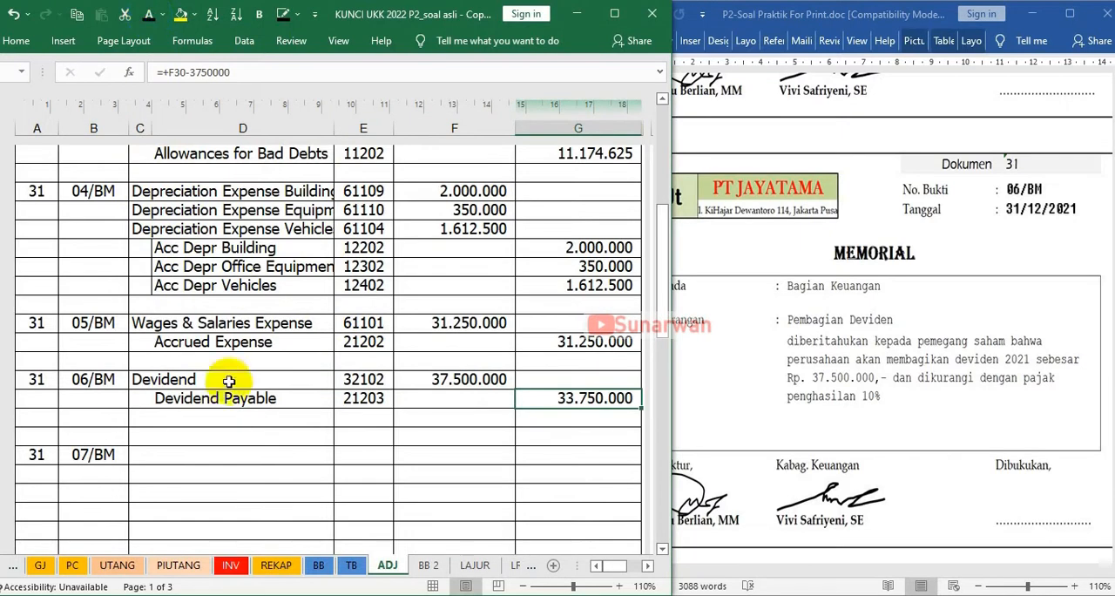
Apply a visible font colour to the second 06/BM credit line's Income Taxes Payable account, reference 21205 and amount 3.750.000
{"action": "left_click", "coordinate": [181, 421]}
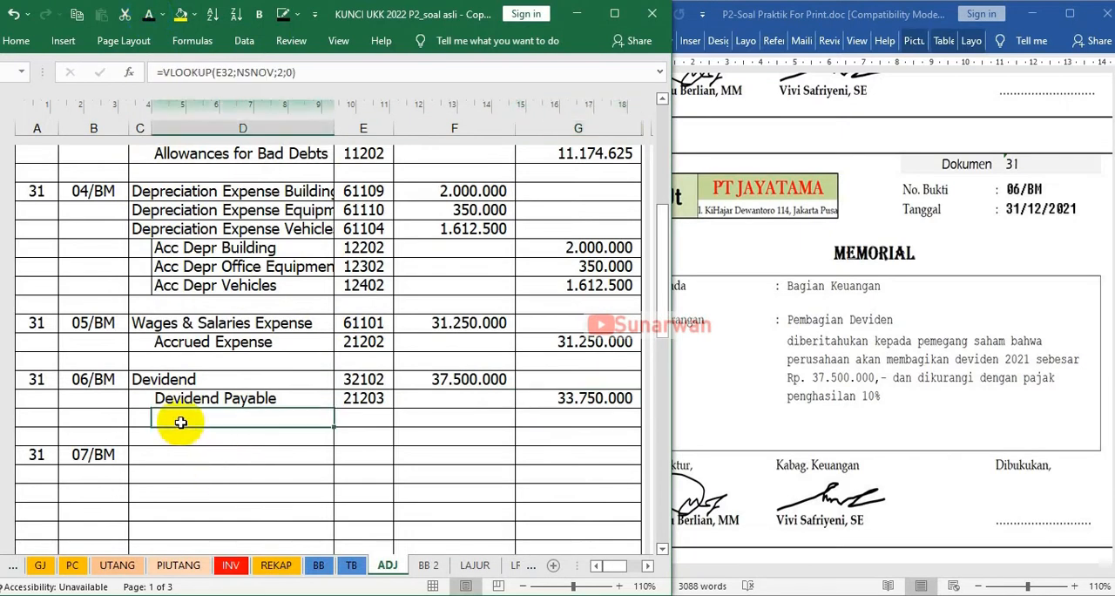
{"action": "left_click", "coordinate": [149, 17]}
{"action": "key", "text": "Right"}
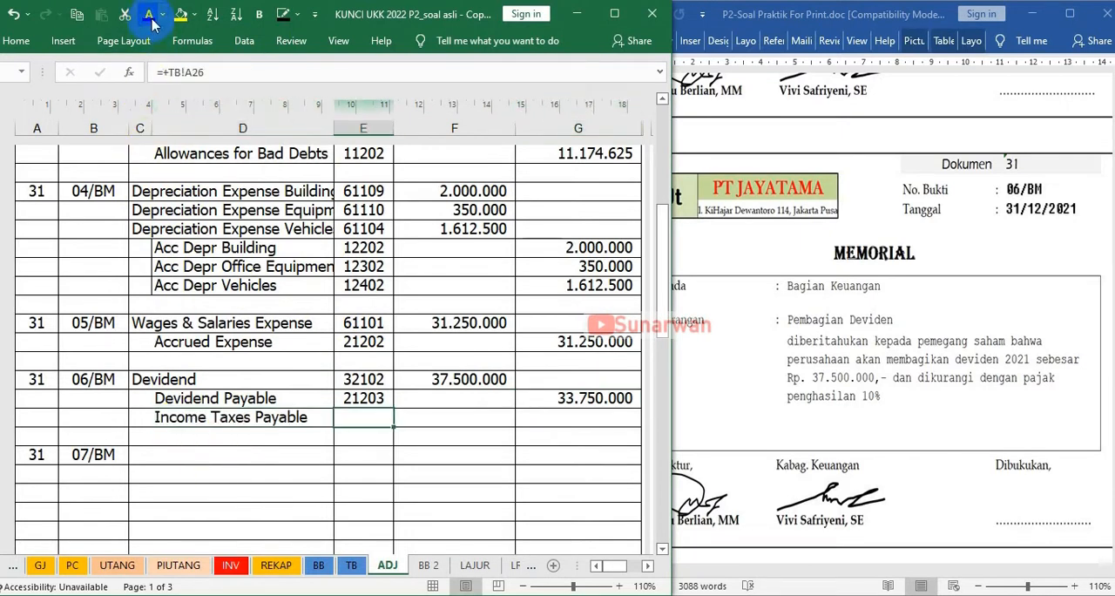
{"action": "left_click", "coordinate": [150, 17]}
{"action": "key", "text": "Right"}
{"action": "key", "text": "Right"}
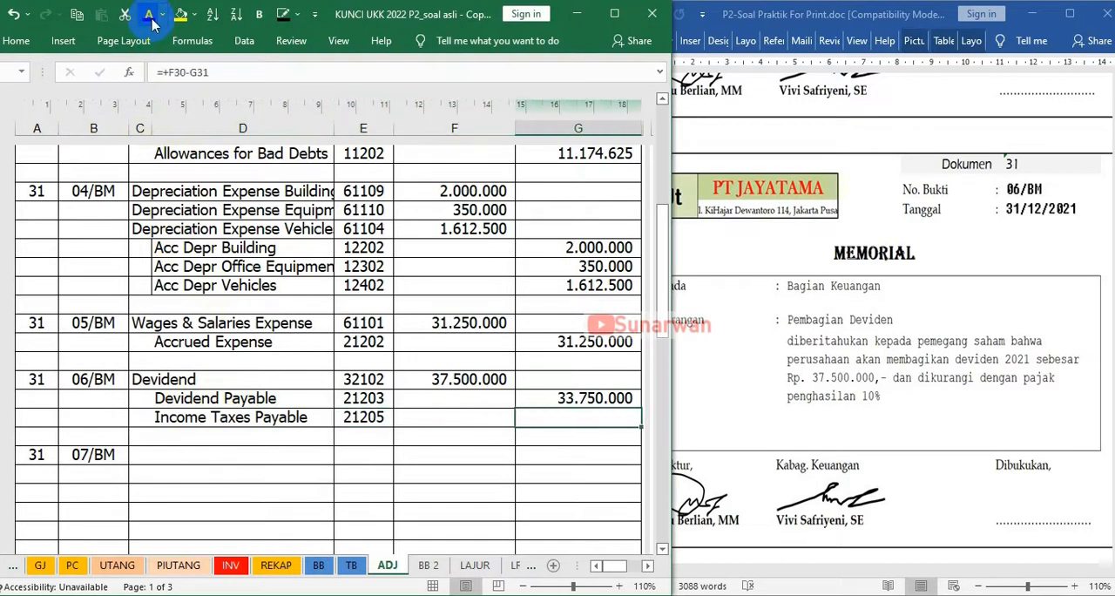
{"action": "left_click", "coordinate": [149, 16]}
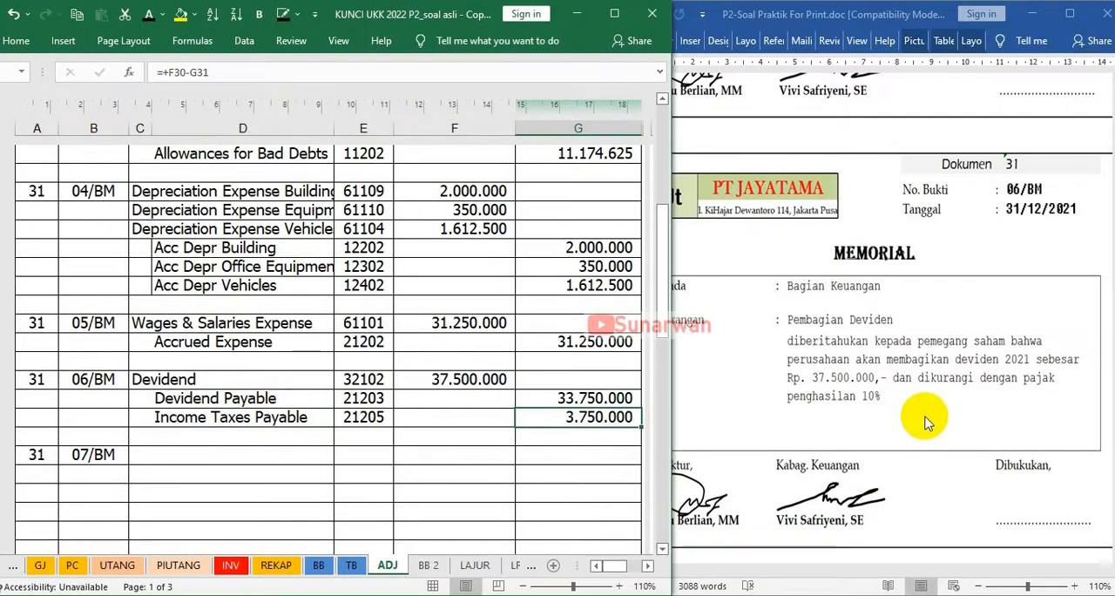
Following memorial 07/BM and the VAT Out balance on the TB sheet, make the VAT Out debit line with reference 21204 and amount 71.706.250 visible
{"action": "scroll", "coordinate": [925, 423], "scroll_direction": "down", "scroll_amount": 3}
{"action": "scroll", "coordinate": [925, 423], "scroll_direction": "down", "scroll_amount": 10}
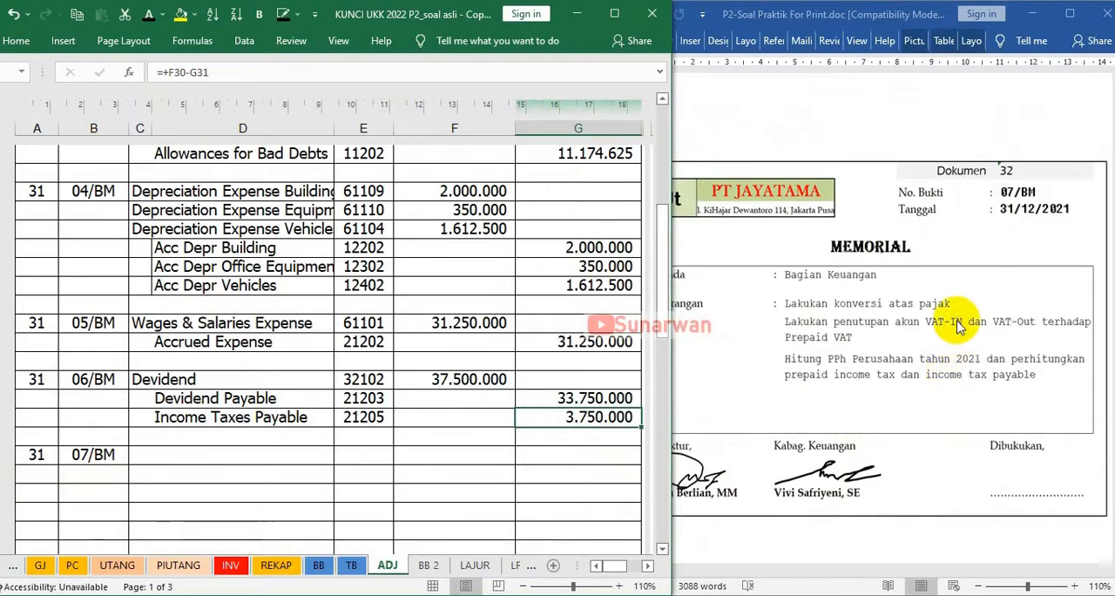
{"action": "left_click", "coordinate": [143, 458]}
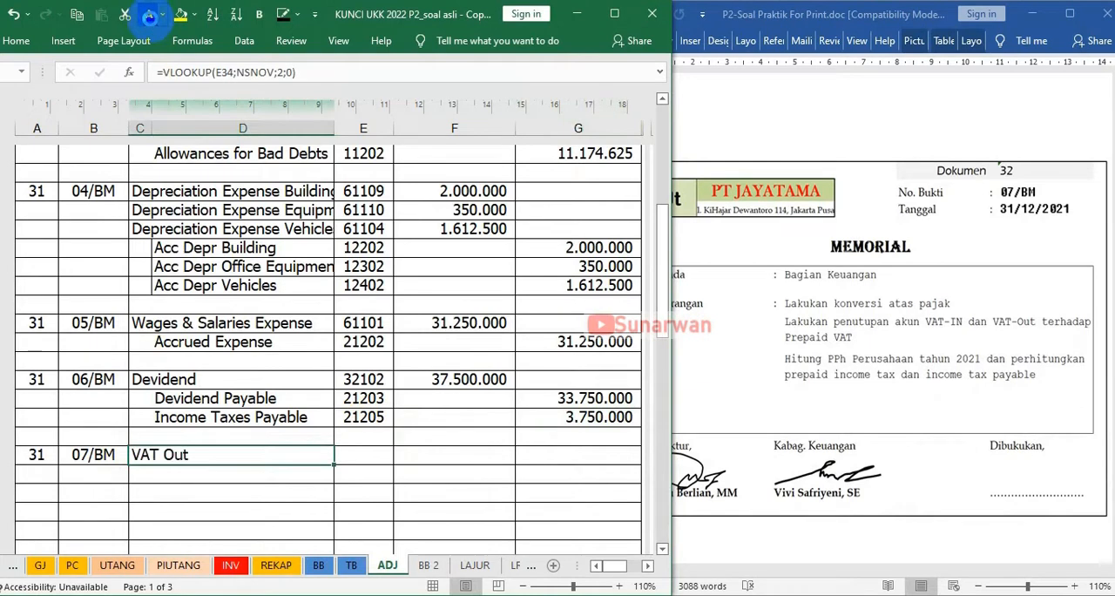
{"action": "left_click", "coordinate": [350, 566]}
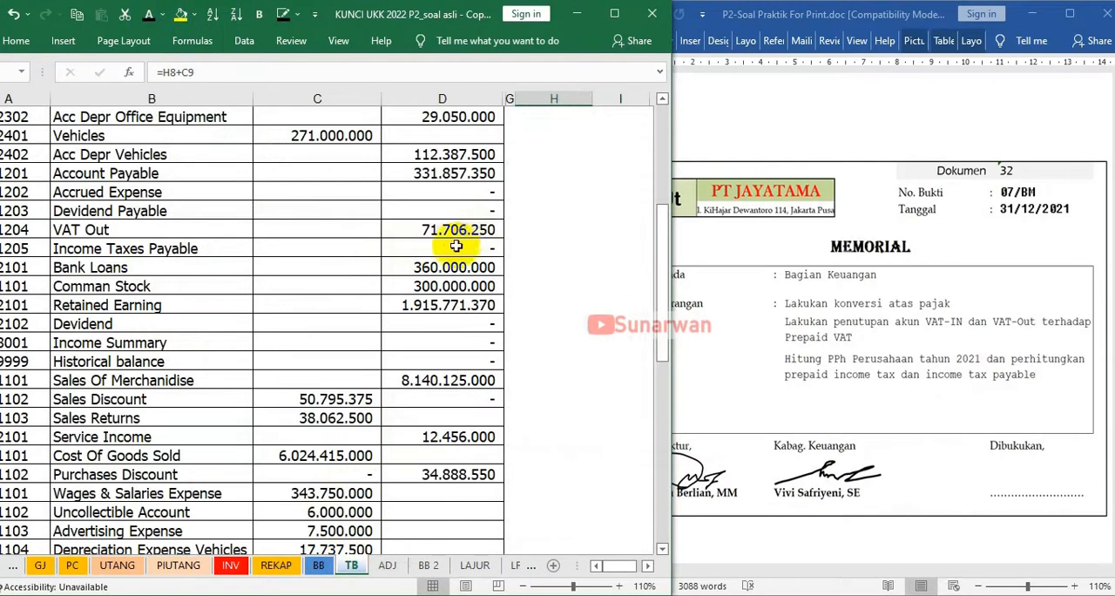
{"action": "left_click", "coordinate": [385, 566]}
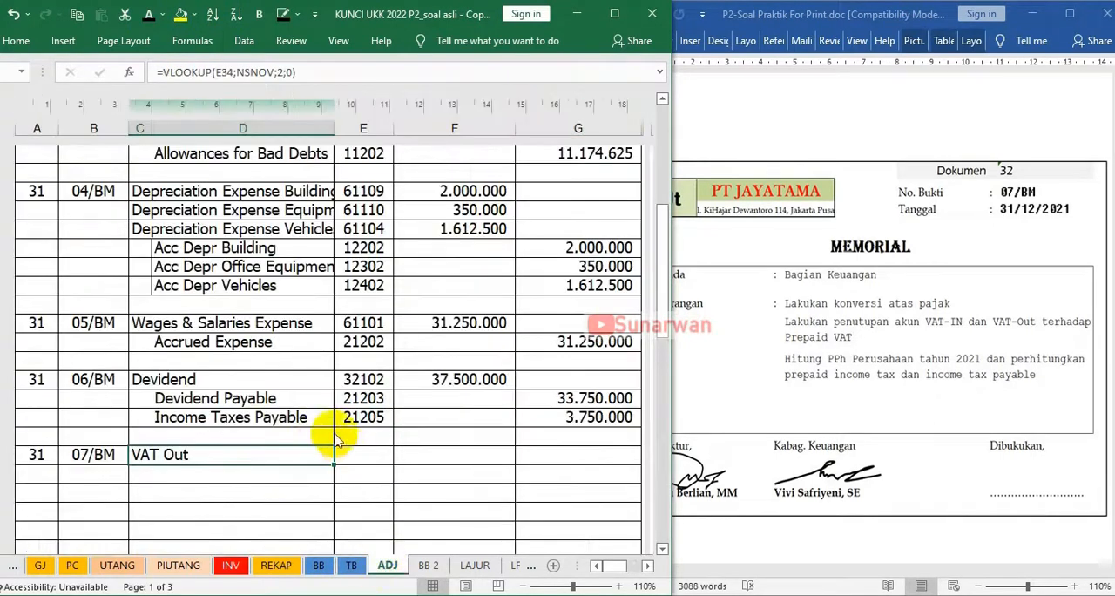
{"action": "left_click", "coordinate": [359, 453]}
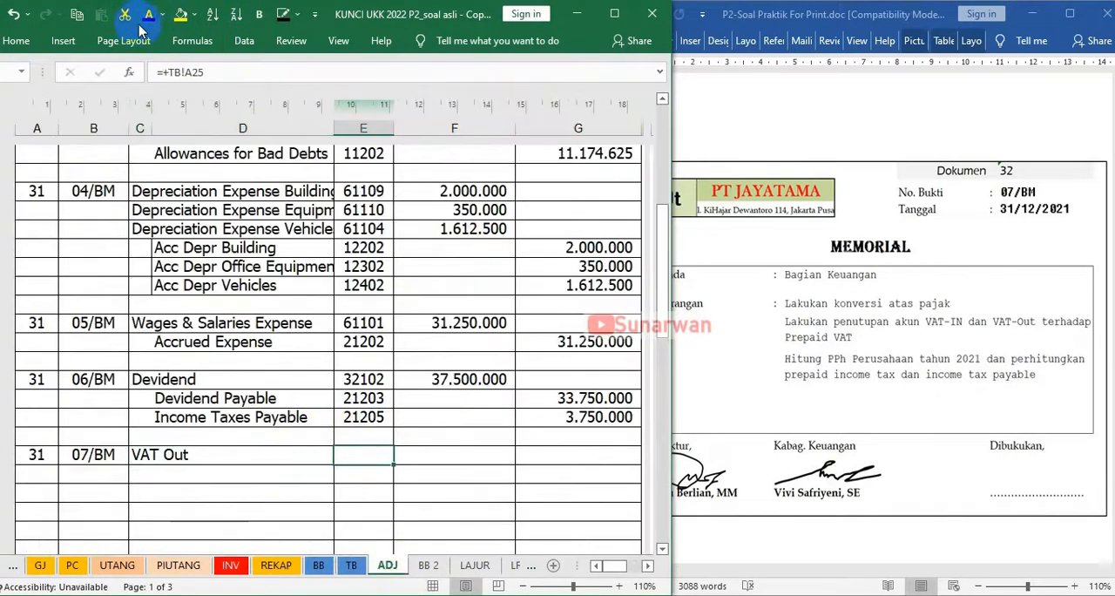
{"action": "key", "text": "Right"}
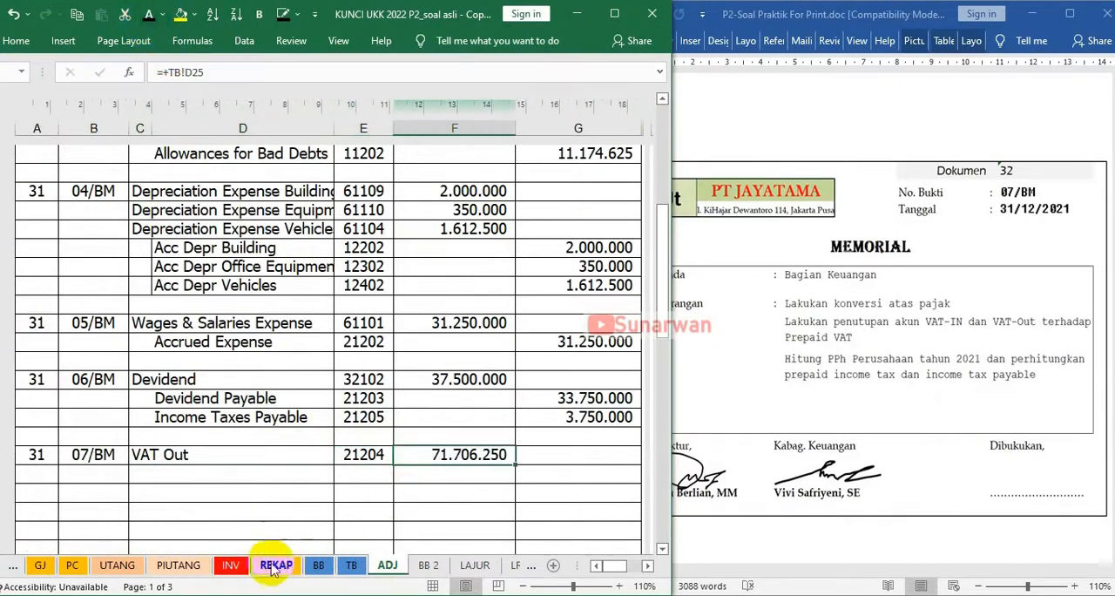
Check the VAT In balance on the TB sheet and make the 07/BM VAT In credit line with reference 11401 and amount 54.774.850 visible
{"action": "left_click", "coordinate": [350, 567]}
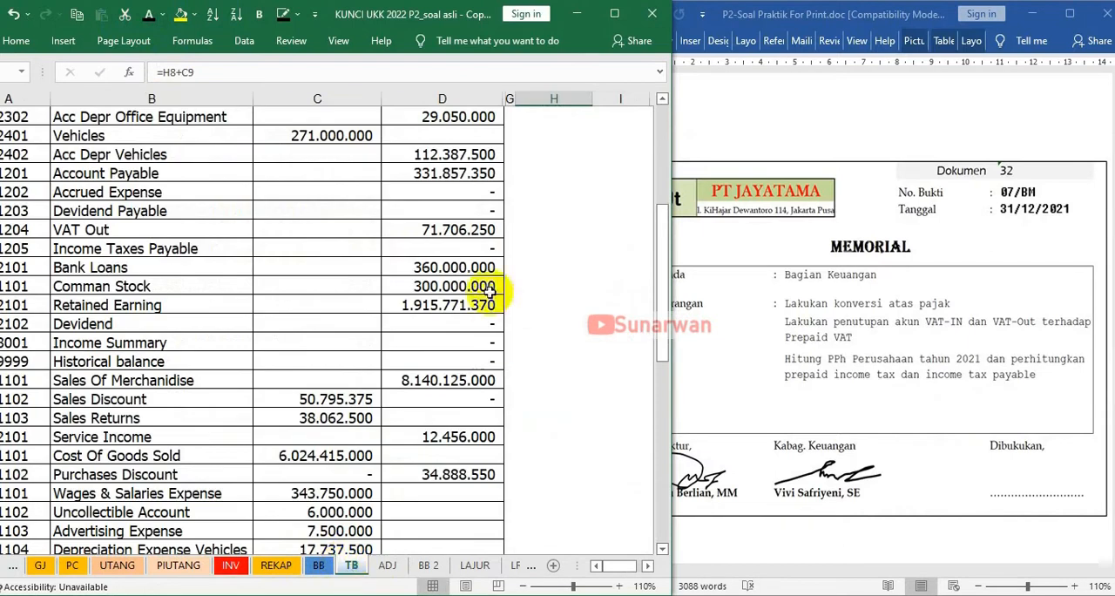
{"action": "scroll", "coordinate": [199, 251], "scroll_direction": "up", "scroll_amount": 3}
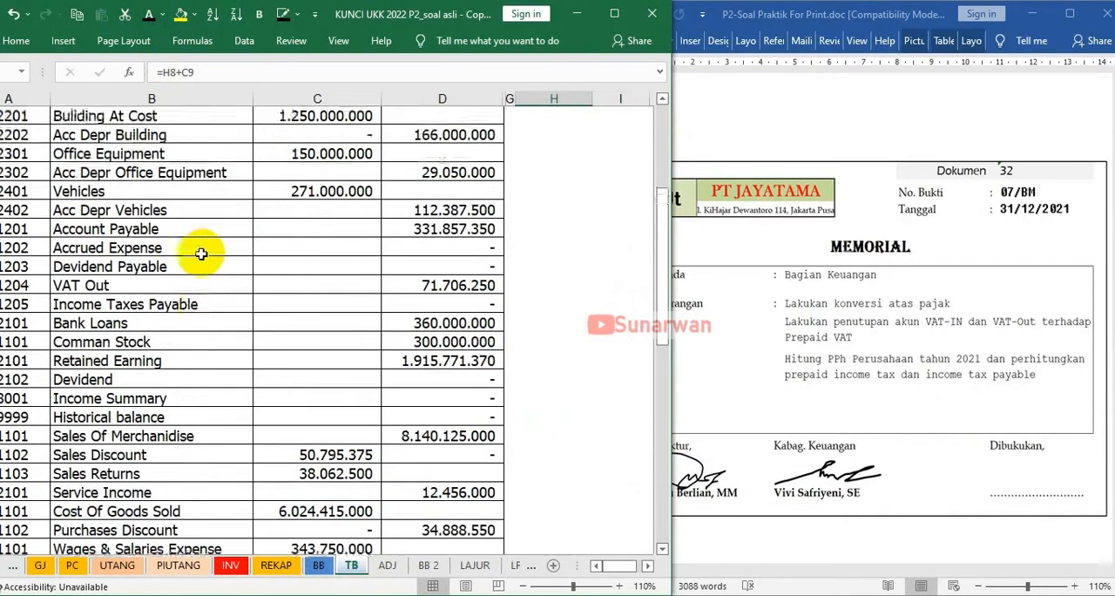
{"action": "left_click_drag", "start_coordinate": [190, 173], "coordinate": [279, 171]}
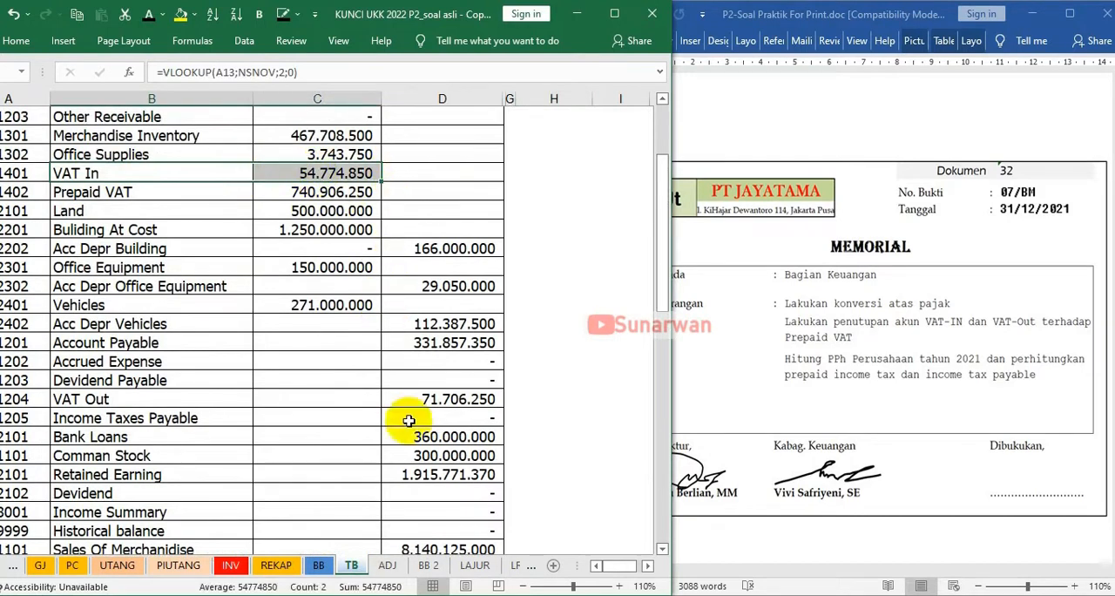
{"action": "left_click", "coordinate": [385, 566]}
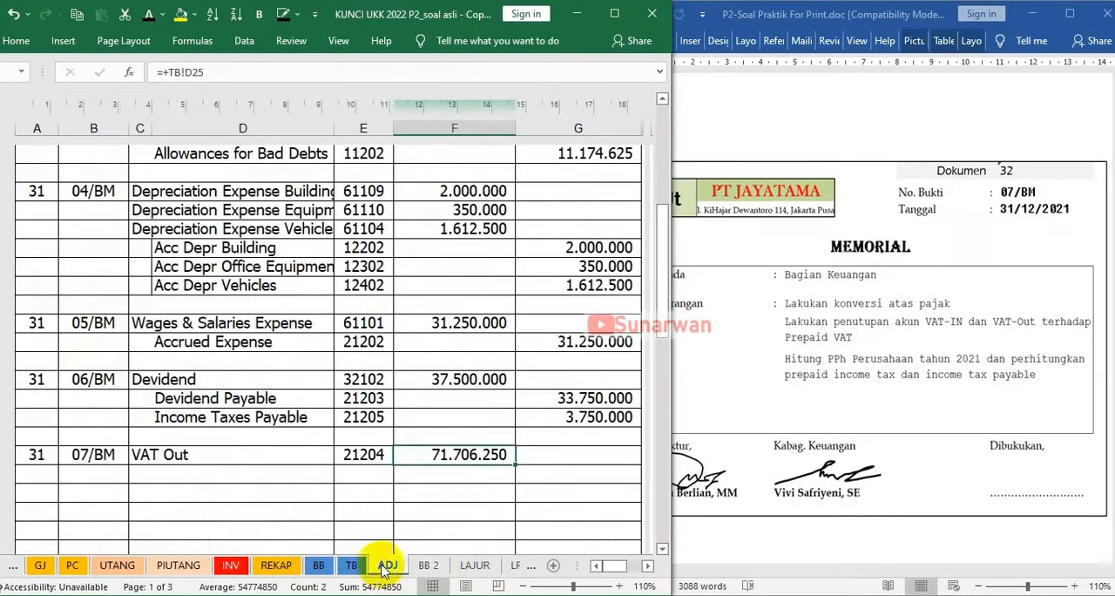
{"action": "left_click", "coordinate": [163, 473]}
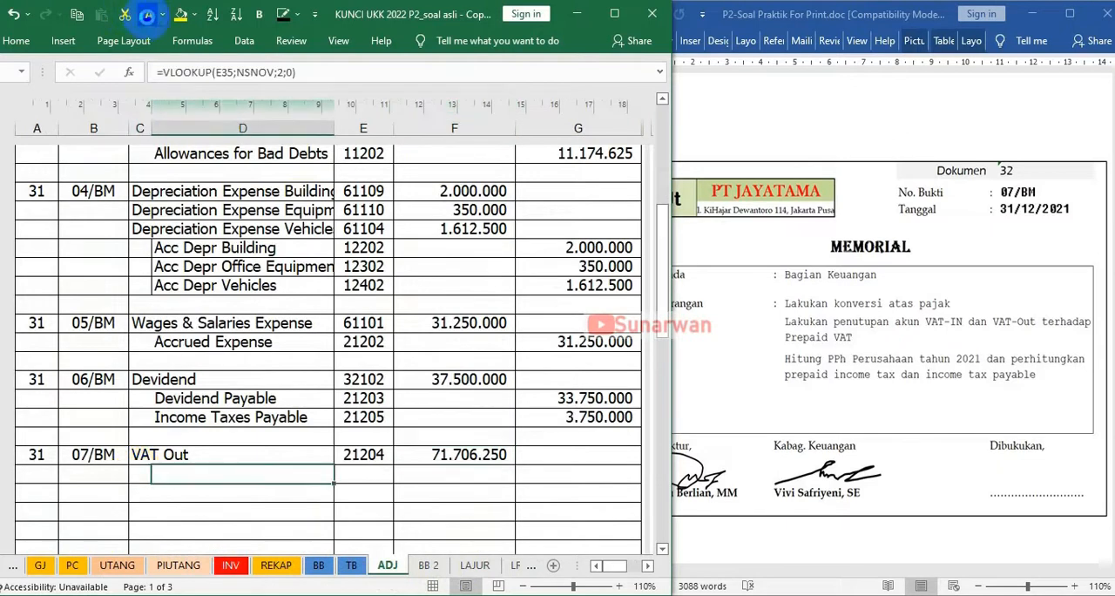
{"action": "key", "text": "Right"}
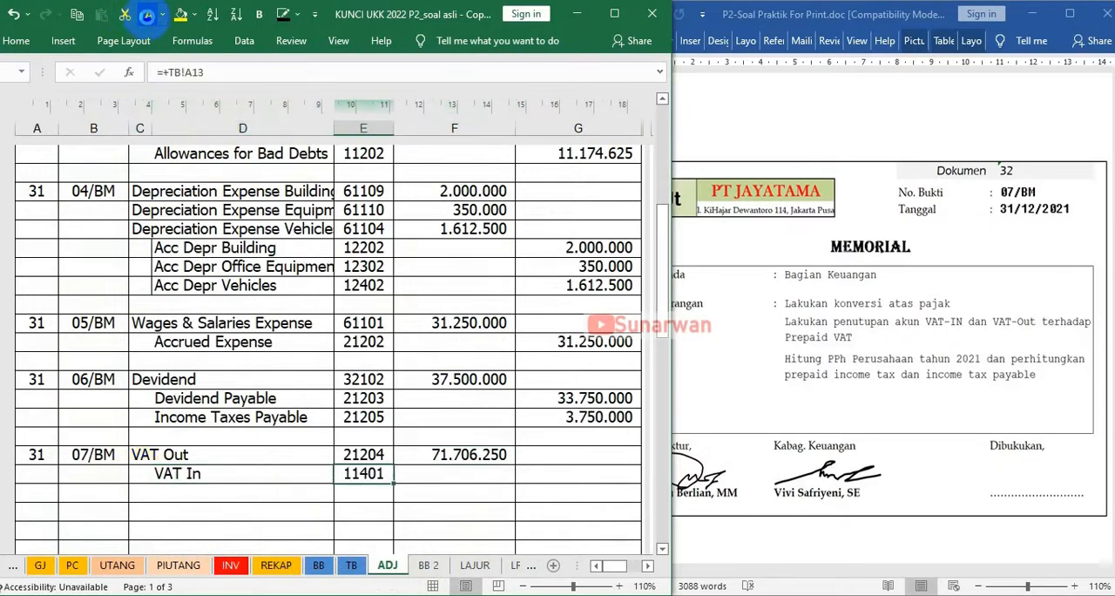
{"action": "key", "text": "Right"}
{"action": "key", "text": "Right"}
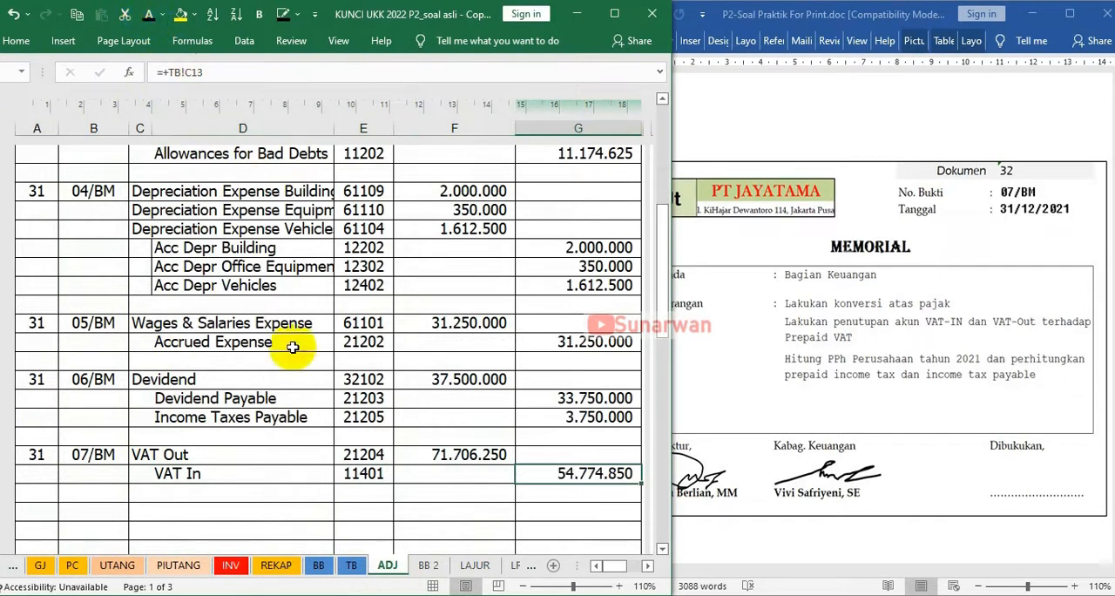
Apply a visible font colour to the 07/BM Prepaid VAT credit line's account, reference 11402 and amount 16.931.400
{"action": "left_click", "coordinate": [168, 495]}
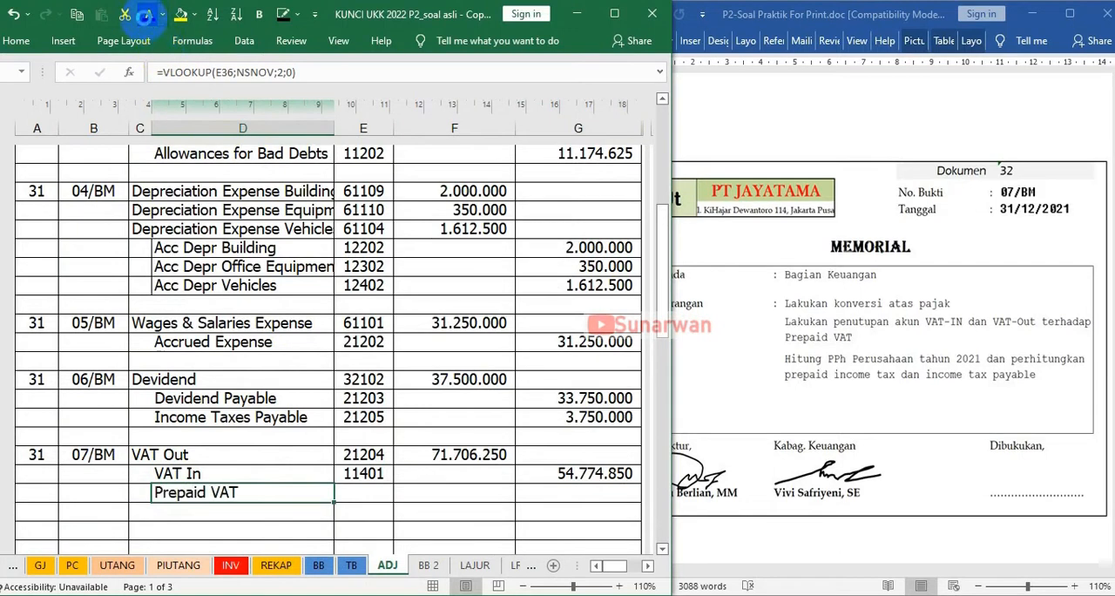
{"action": "key", "text": "Right"}
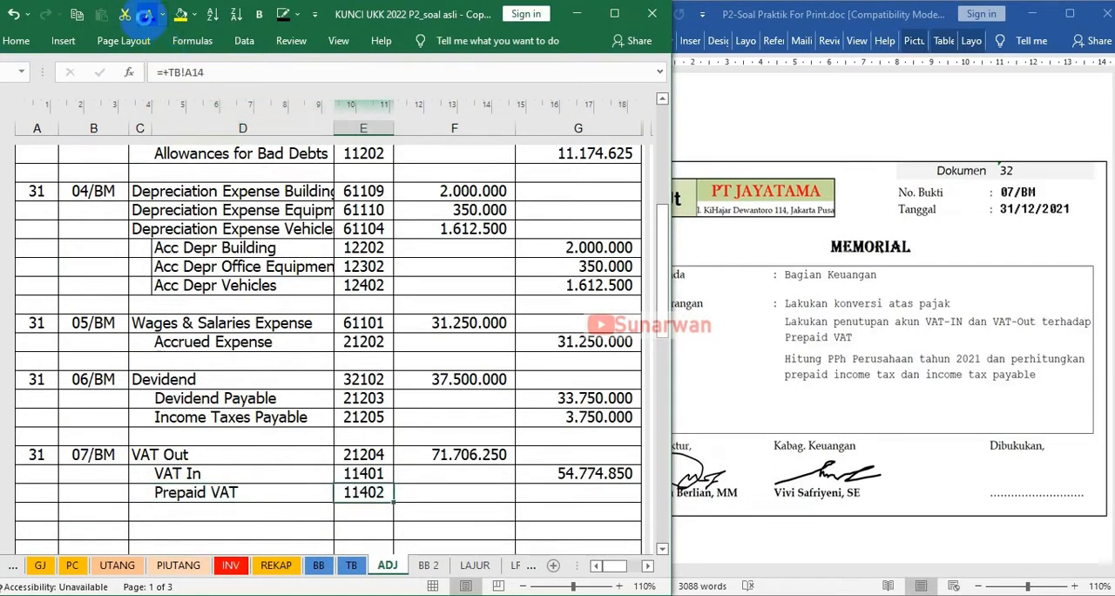
{"action": "key", "text": "Right"}
{"action": "key", "text": "Right"}
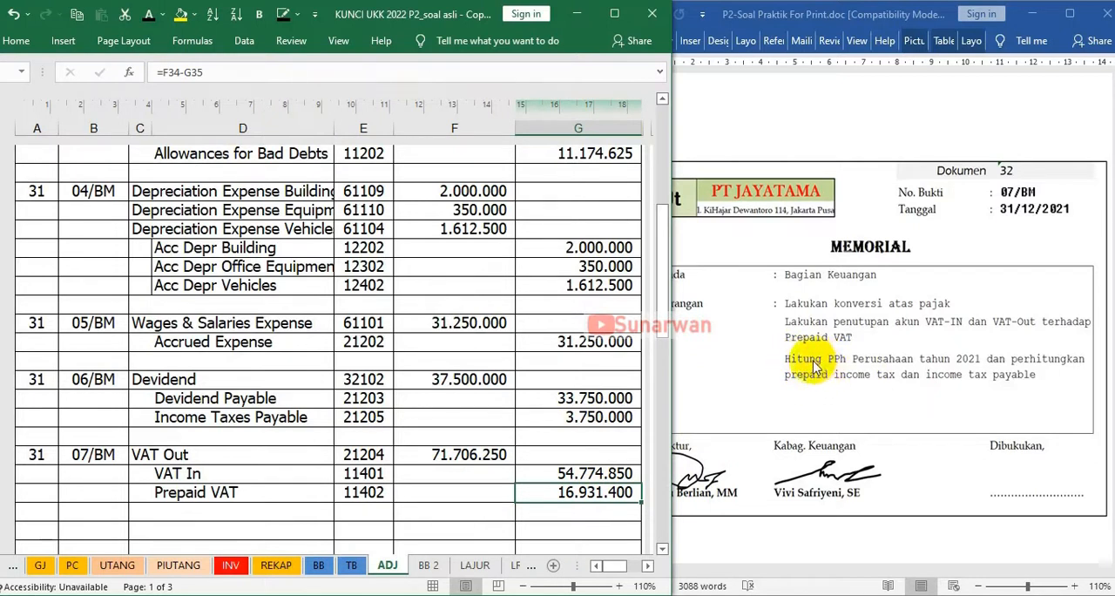
Apply a visible font colour to the debit and credit totals in the last row of the adjusting journal, then review the entries above
{"action": "left_click", "coordinate": [509, 479]}
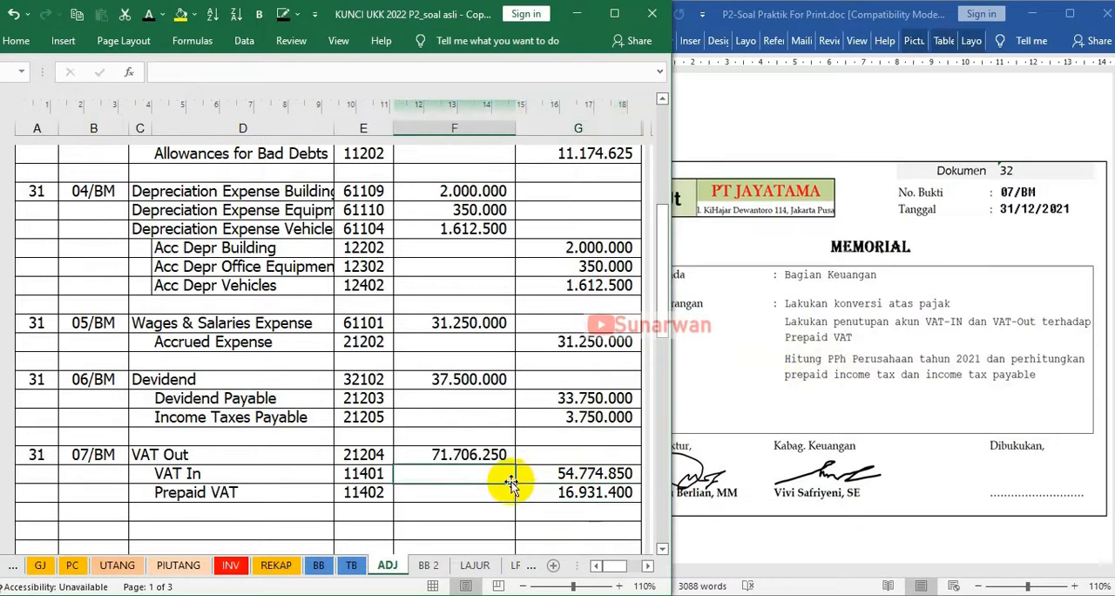
{"action": "scroll", "coordinate": [510, 479], "scroll_direction": "down", "scroll_amount": 2}
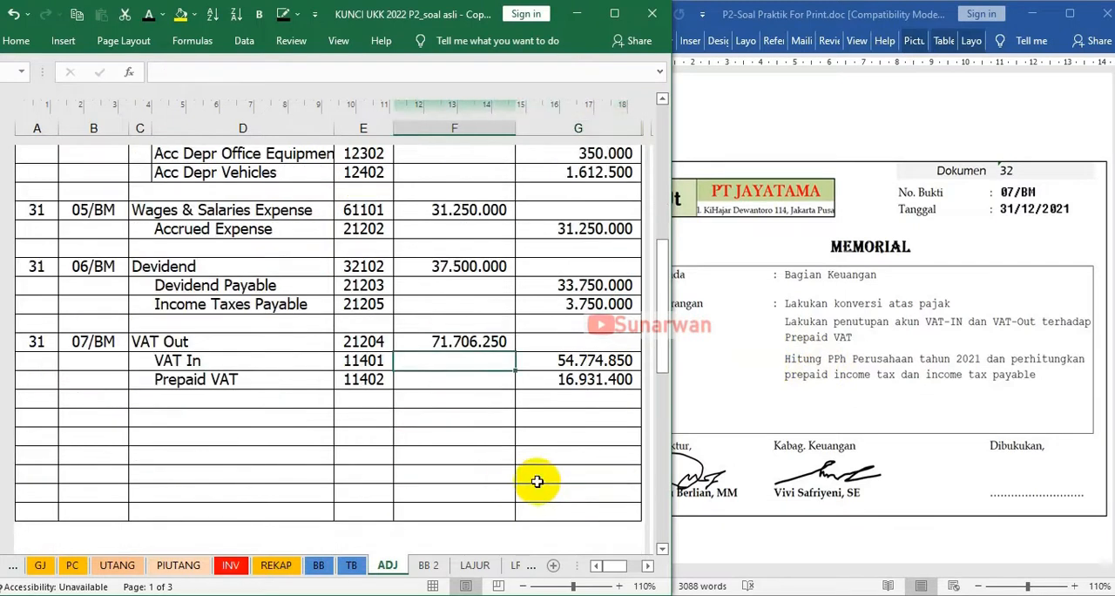
{"action": "scroll", "coordinate": [533, 485], "scroll_direction": "down", "scroll_amount": 1}
{"action": "left_click_drag", "start_coordinate": [445, 460], "coordinate": [580, 451]}
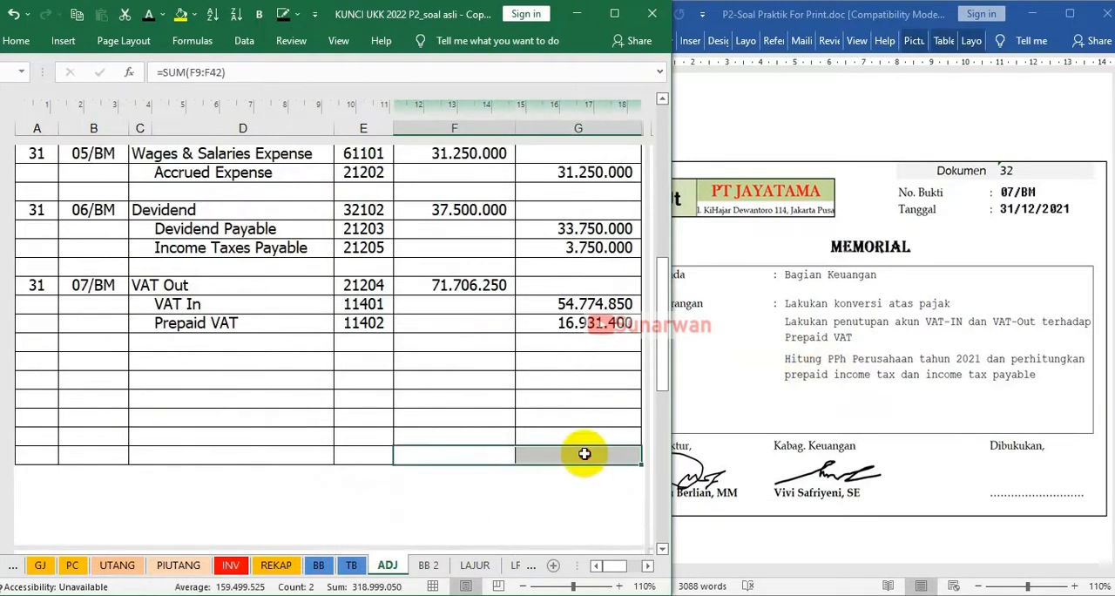
{"action": "left_click", "coordinate": [148, 15]}
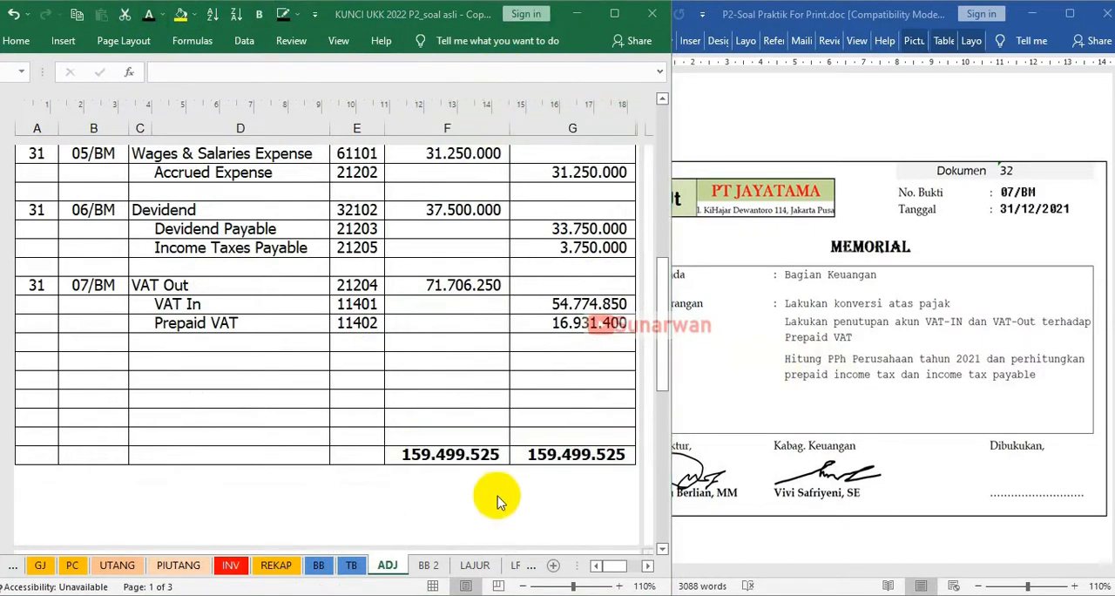
{"action": "scroll", "coordinate": [427, 344], "scroll_direction": "up", "scroll_amount": 1}
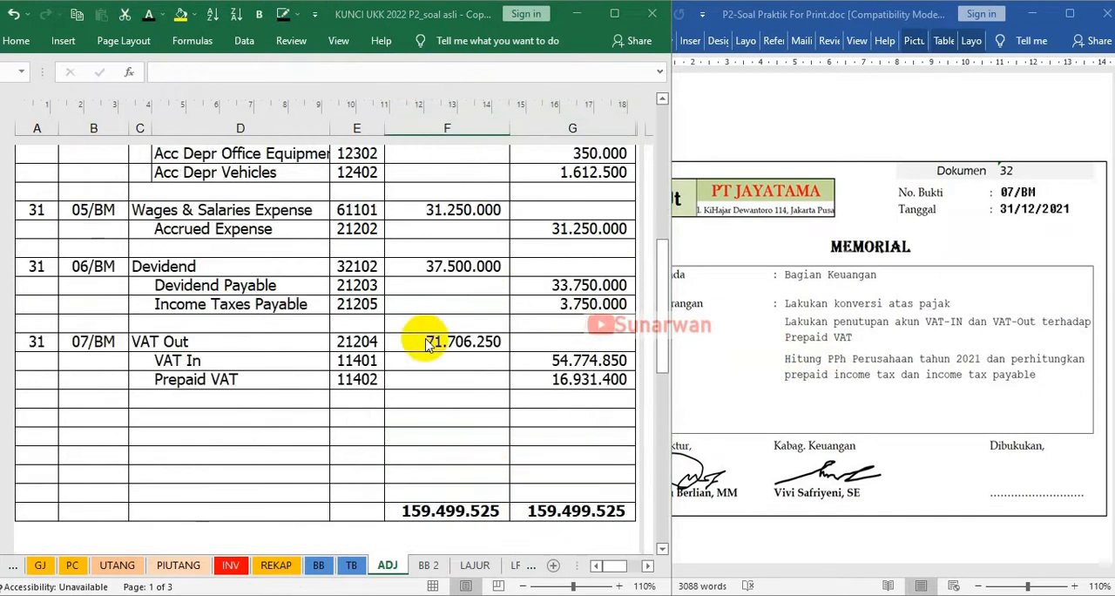
{"action": "scroll", "coordinate": [427, 344], "scroll_direction": "up", "scroll_amount": 5}
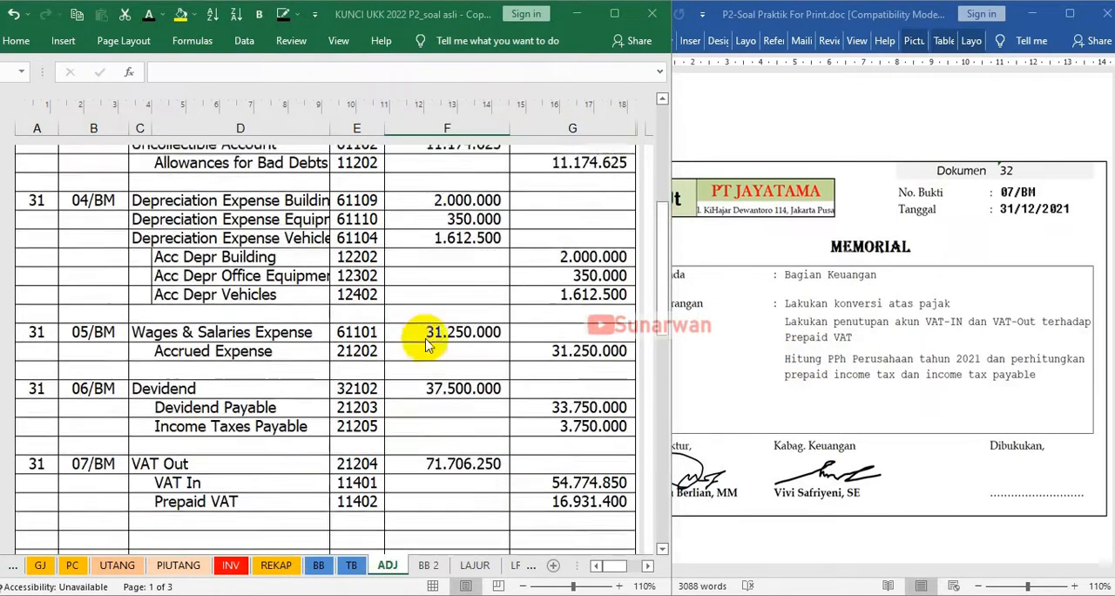
{"action": "scroll", "coordinate": [427, 345], "scroll_direction": "down", "scroll_amount": 1}
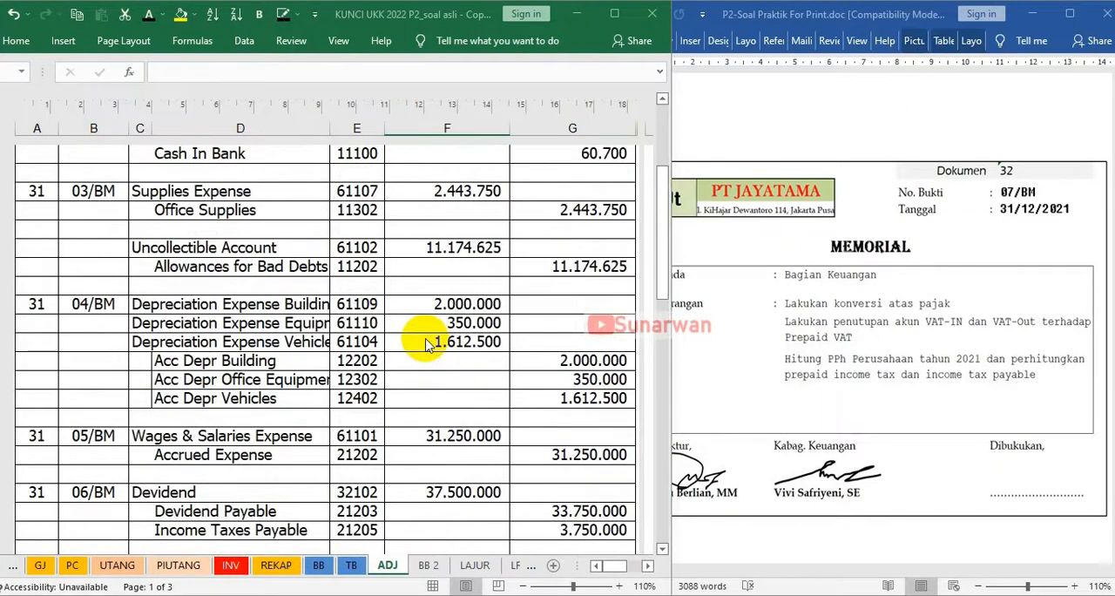
{"action": "scroll", "coordinate": [426, 344], "scroll_direction": "up", "scroll_amount": 2}
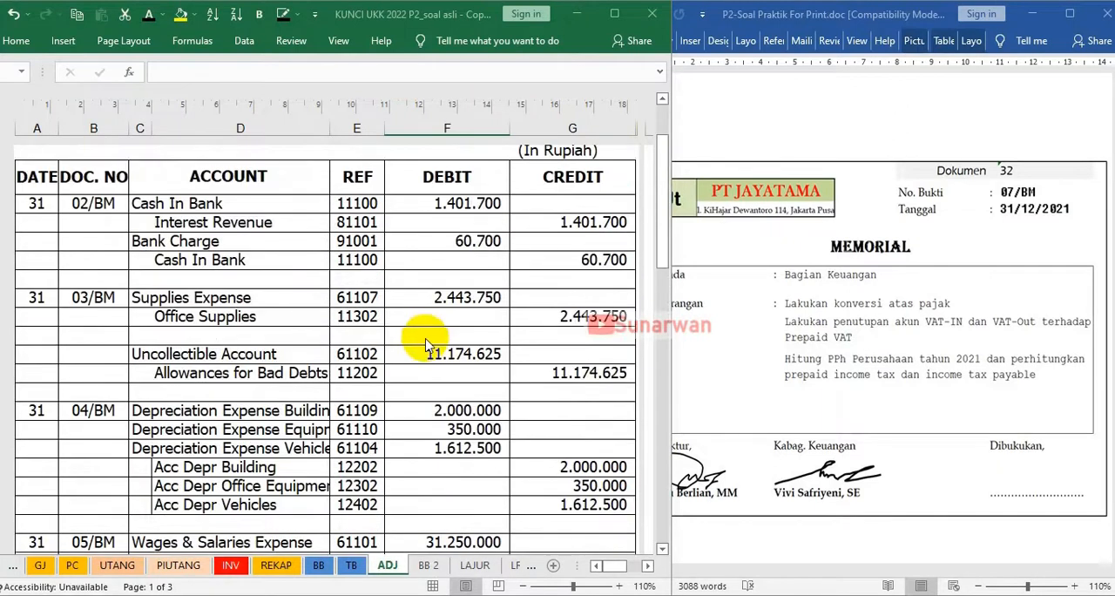
{"action": "scroll", "coordinate": [427, 345], "scroll_direction": "down", "scroll_amount": 1}
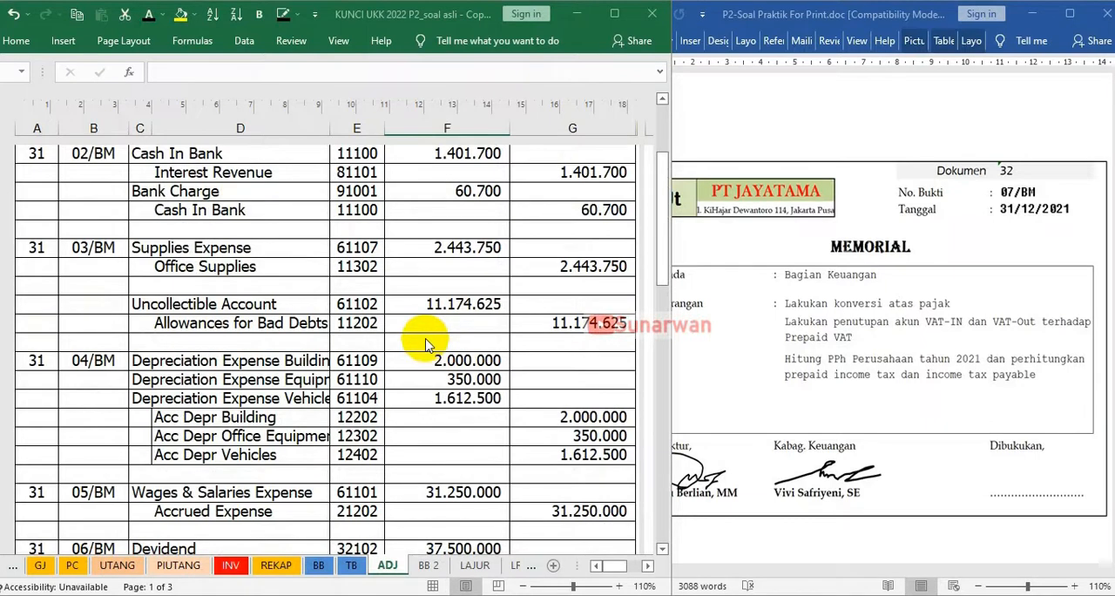
{"action": "scroll", "coordinate": [427, 345], "scroll_direction": "down", "scroll_amount": 2}
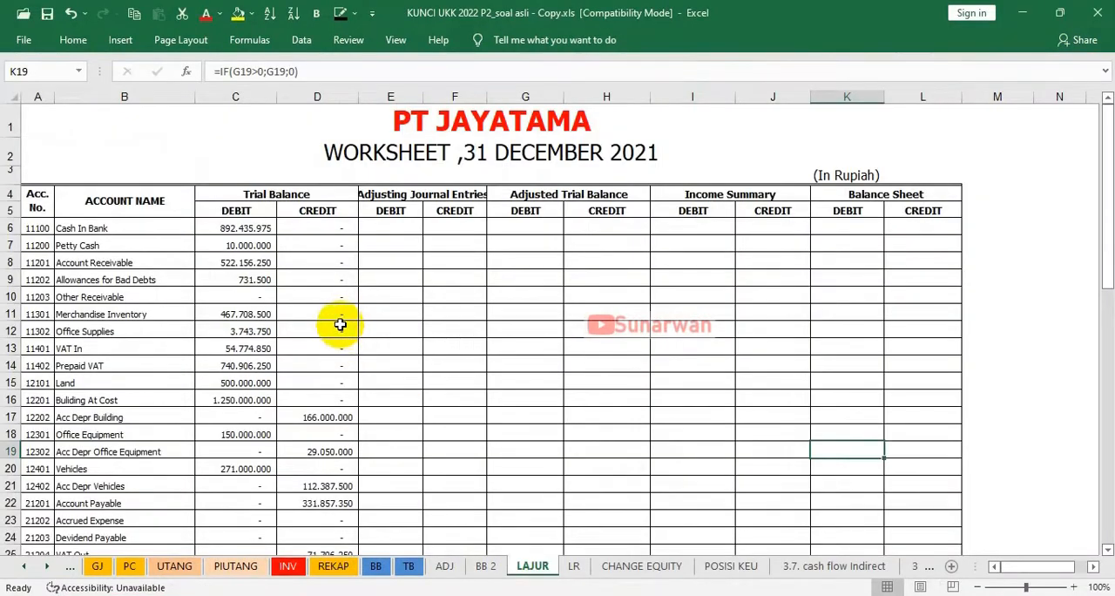
Compare the accounts and balances on the TB sheet with the Trial Balance columns of the LAJUR worksheet, down to the totals
{"action": "scroll", "coordinate": [344, 331], "scroll_direction": "down", "scroll_amount": 1}
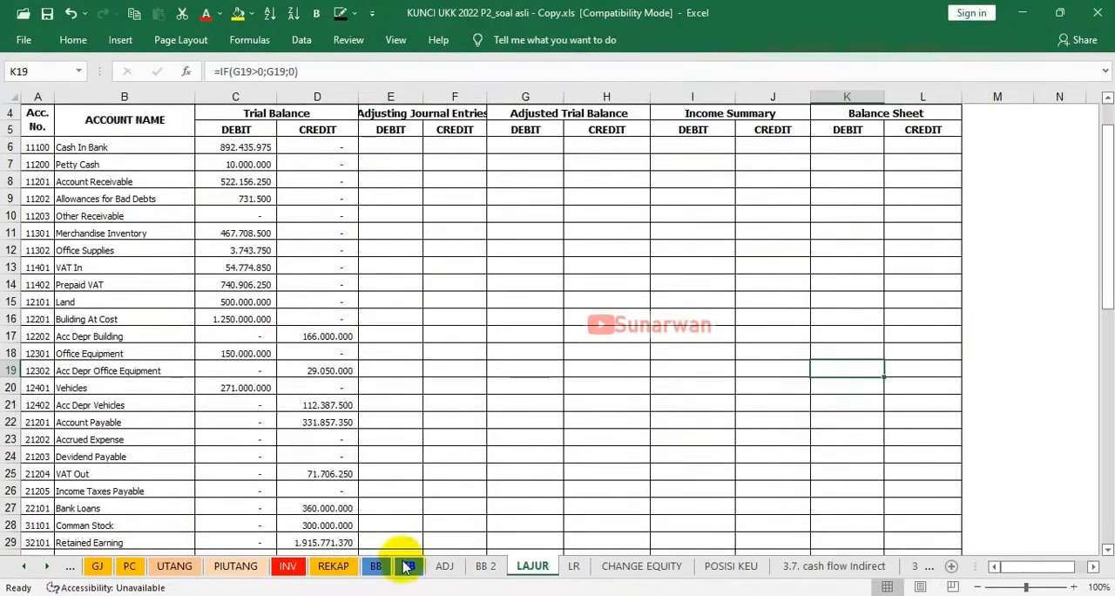
{"action": "left_click", "coordinate": [409, 565]}
{"action": "scroll", "coordinate": [262, 245], "scroll_direction": "up", "scroll_amount": 3}
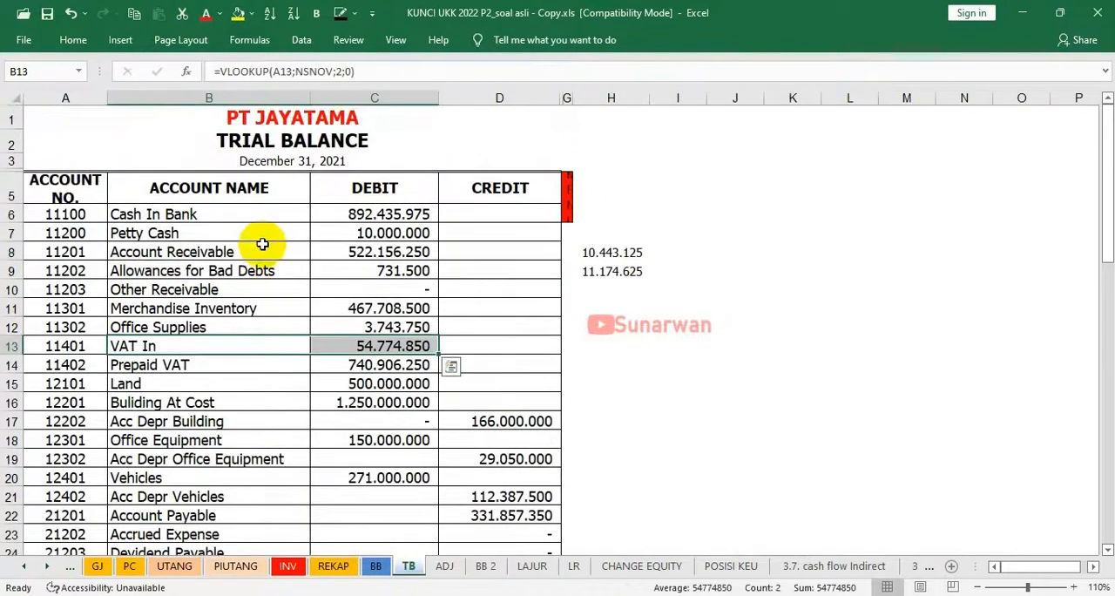
{"action": "left_click", "coordinate": [262, 246]}
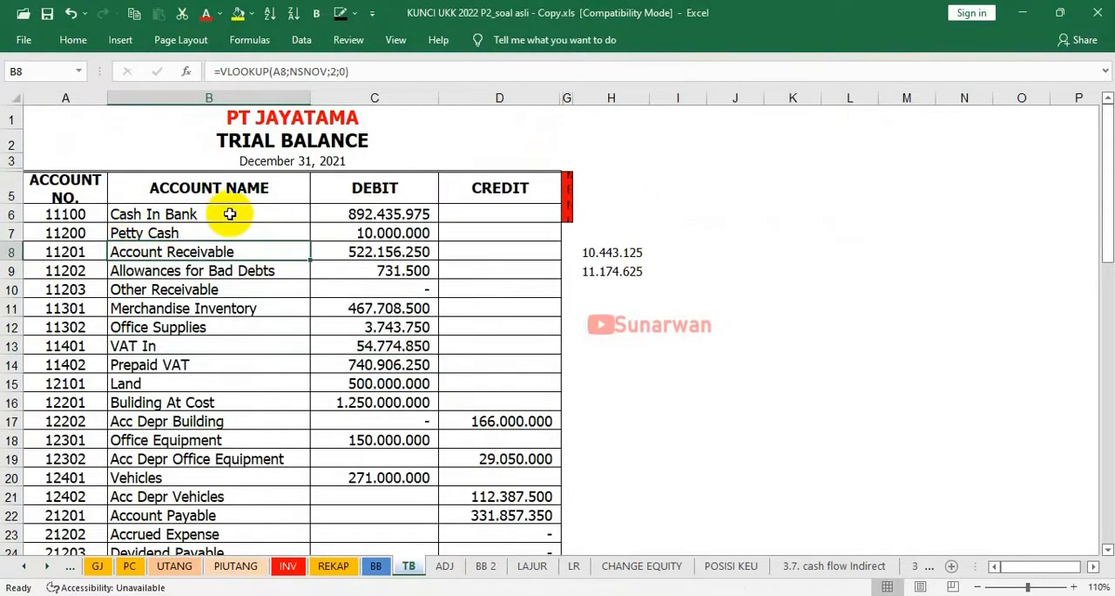
{"action": "scroll", "coordinate": [229, 216], "scroll_direction": "down", "scroll_amount": 3}
{"action": "left_click_drag", "start_coordinate": [167, 211], "coordinate": [419, 436]}
{"action": "scroll", "coordinate": [400, 494], "scroll_direction": "up", "scroll_amount": 3}
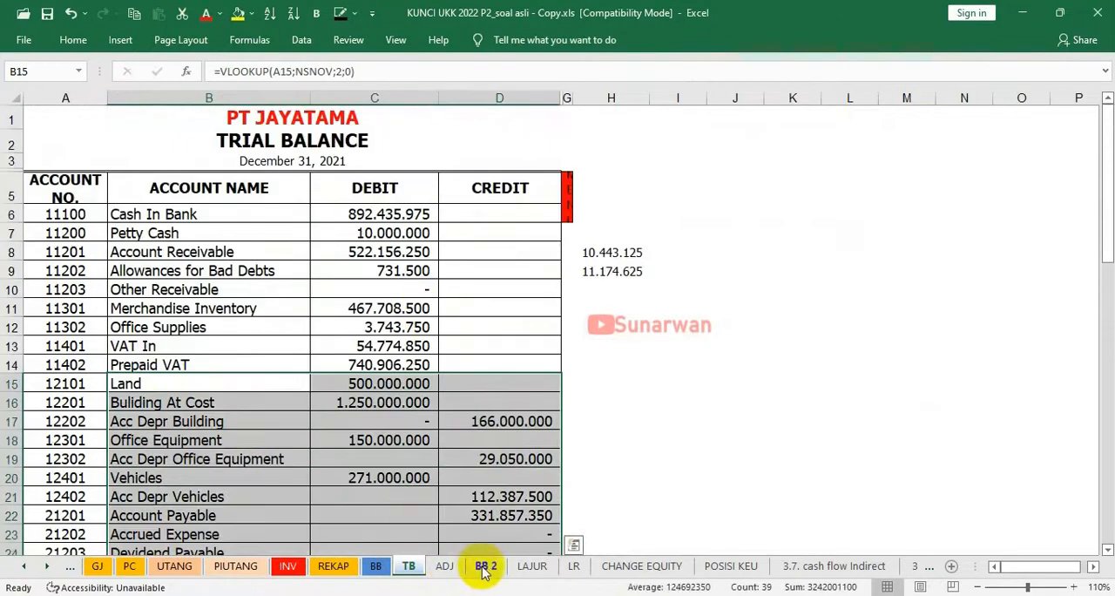
{"action": "left_click", "coordinate": [532, 567]}
{"action": "left_click_drag", "start_coordinate": [92, 158], "coordinate": [218, 199]}
{"action": "scroll", "coordinate": [256, 316], "scroll_direction": "down", "scroll_amount": 8}
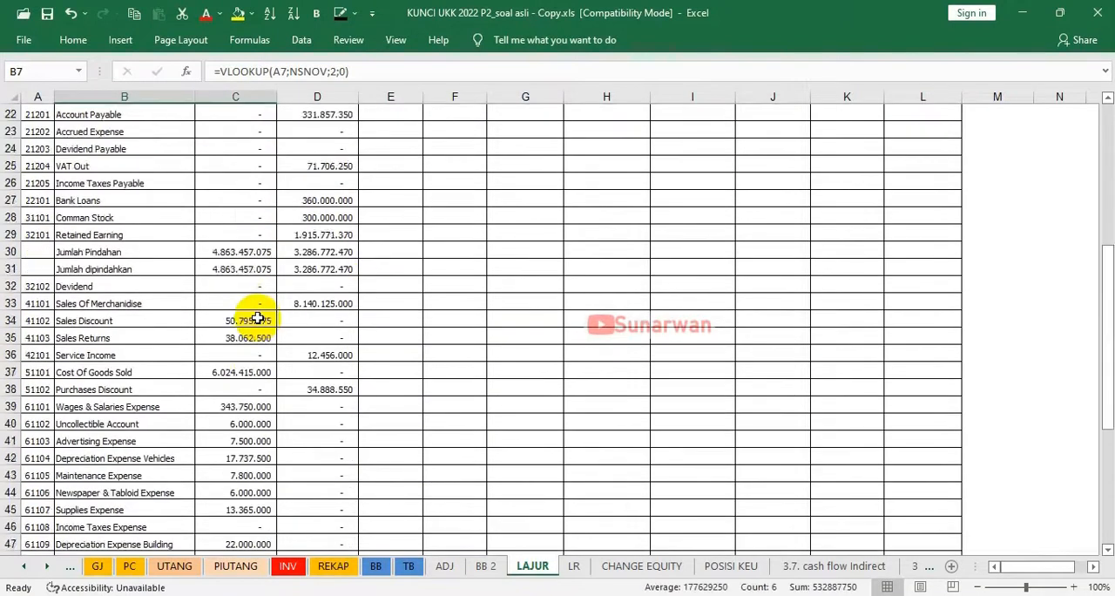
{"action": "scroll", "coordinate": [259, 323], "scroll_direction": "down", "scroll_amount": 4}
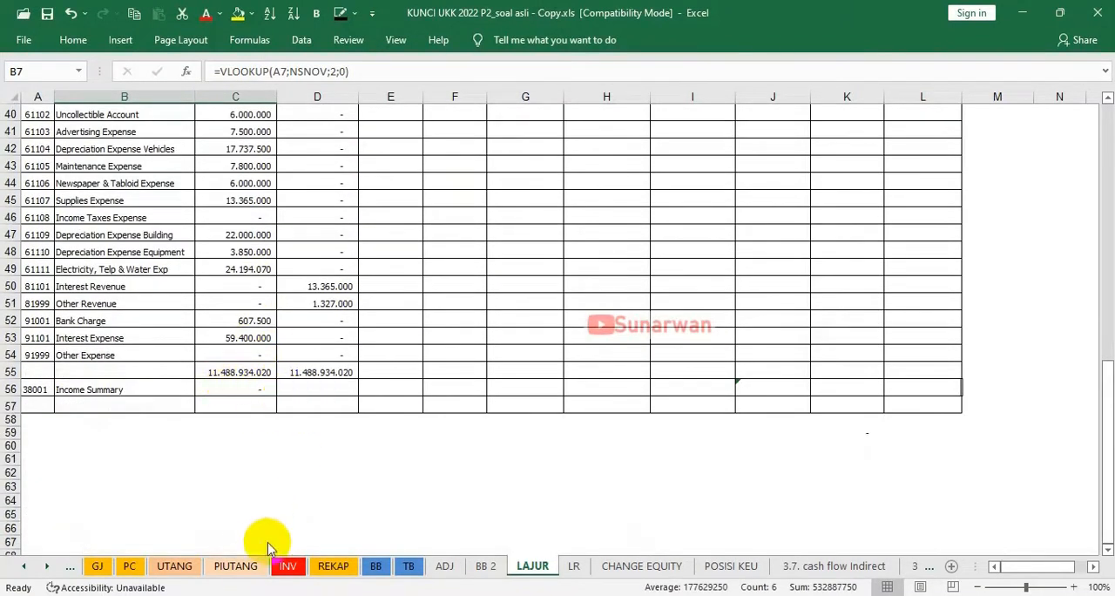
Switch to the Word question document and compare its trial balance totals with those in the LAJUR worksheet
{"action": "left_click", "coordinate": [253, 595]}
{"action": "scroll", "coordinate": [813, 418], "scroll_direction": "up", "scroll_amount": 15}
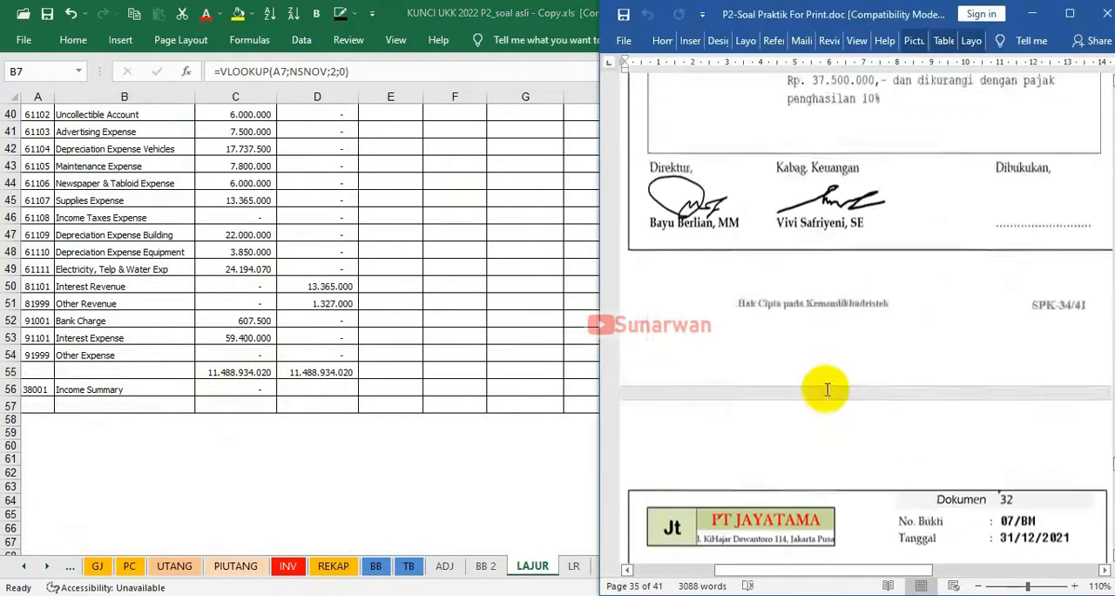
{"action": "scroll", "coordinate": [851, 330], "scroll_direction": "up", "scroll_amount": 15}
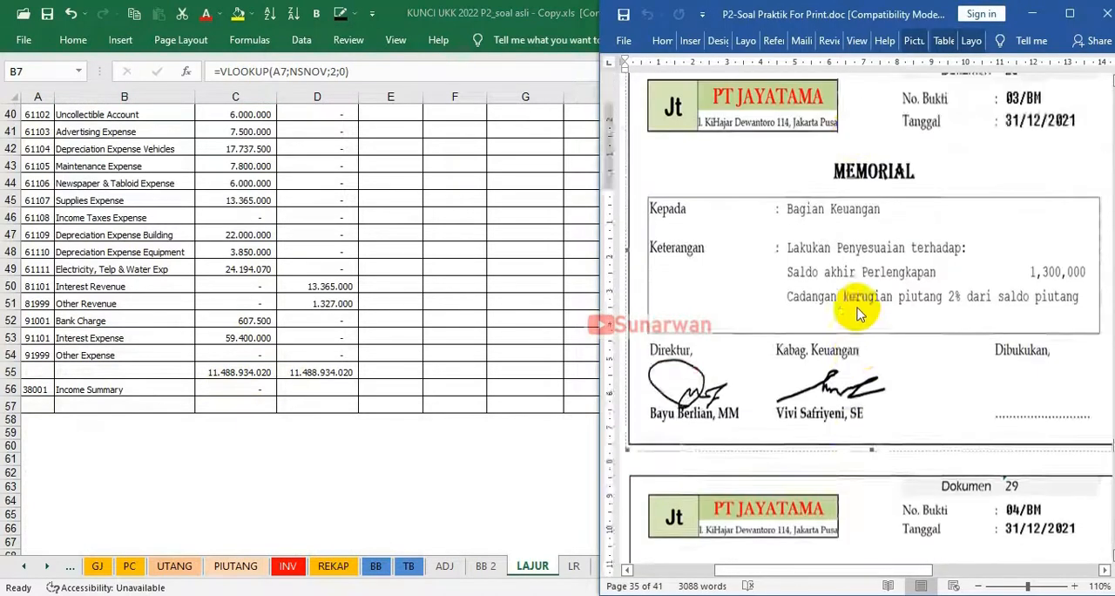
{"action": "scroll", "coordinate": [858, 309], "scroll_direction": "up", "scroll_amount": 10}
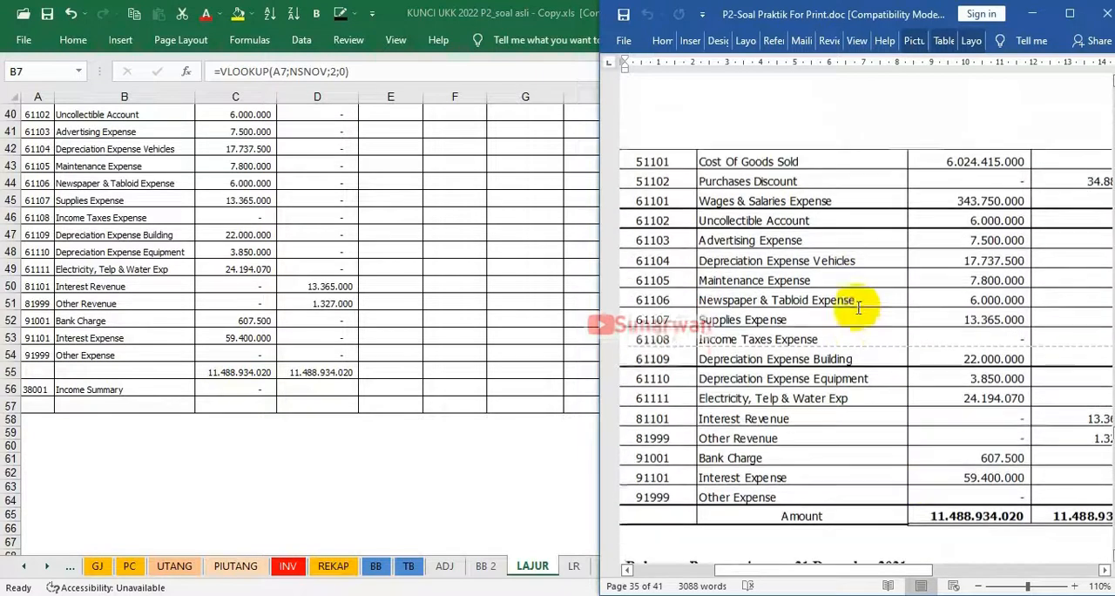
{"action": "left_click_drag", "start_coordinate": [883, 572], "coordinate": [945, 572]}
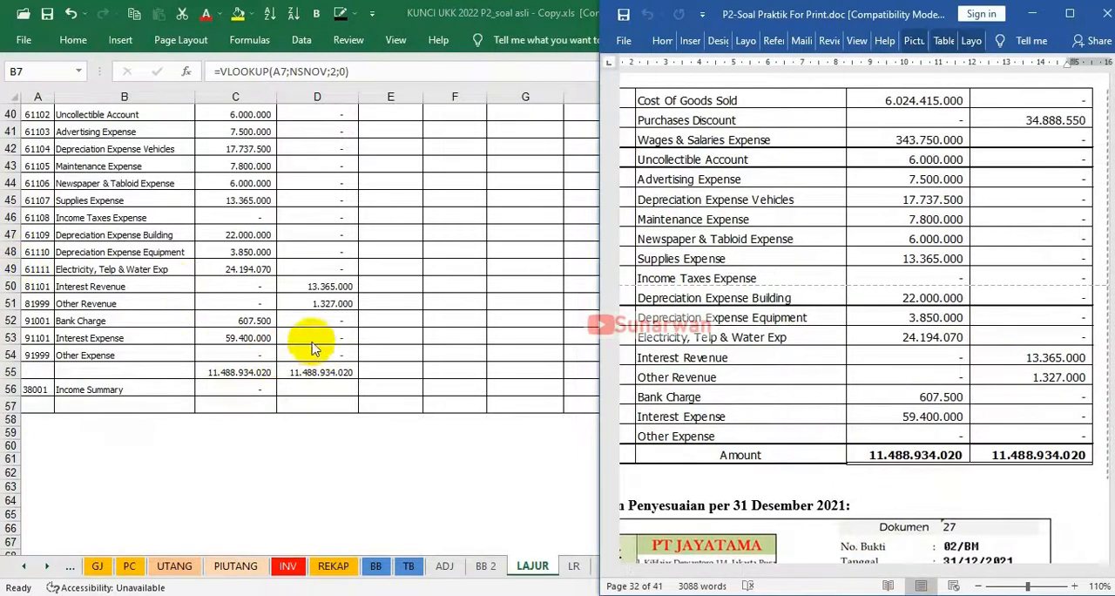
{"action": "left_click", "coordinate": [390, 490]}
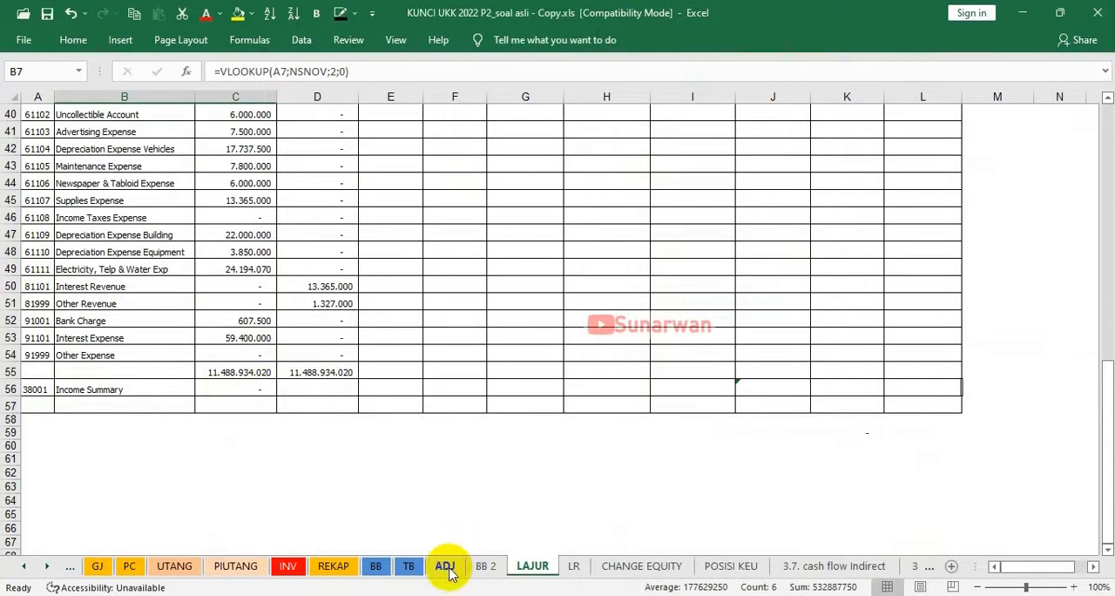
Check the 02/BM Cash In Bank lines on ADJ and make LAJUR's Cash In Bank adjustments visible: debit 1.401.700 and credit 60.700
{"action": "left_click", "coordinate": [507, 567]}
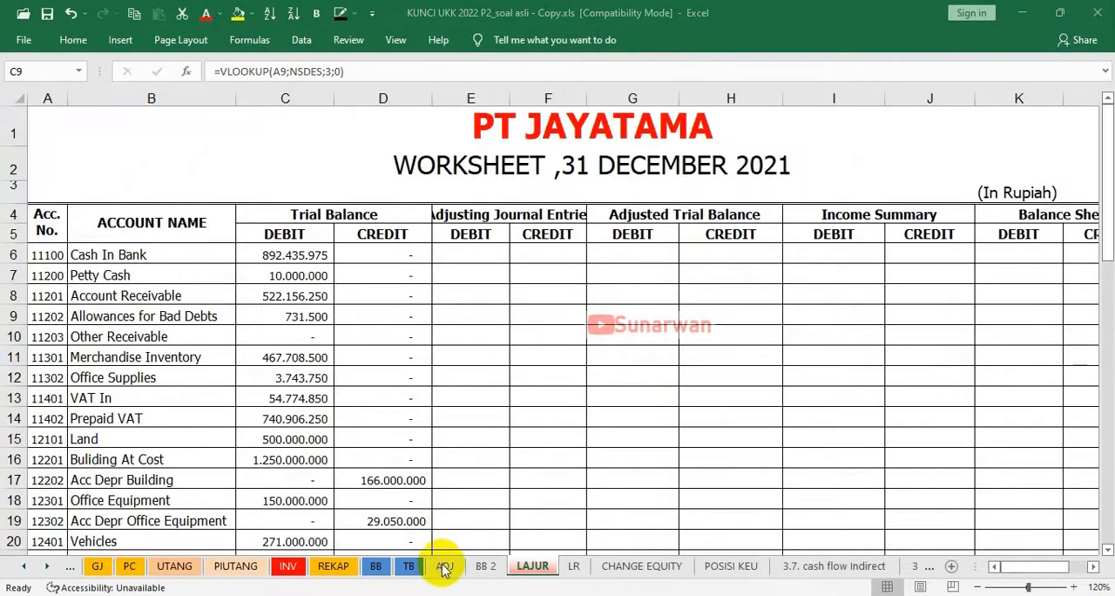
{"action": "left_click", "coordinate": [444, 566]}
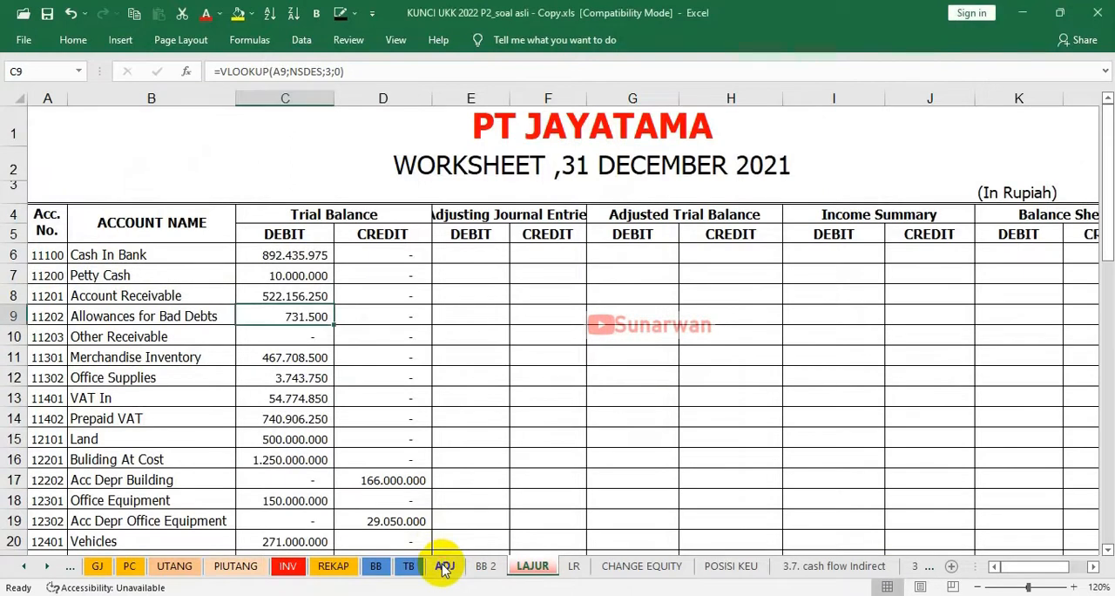
{"action": "left_click", "coordinate": [444, 566]}
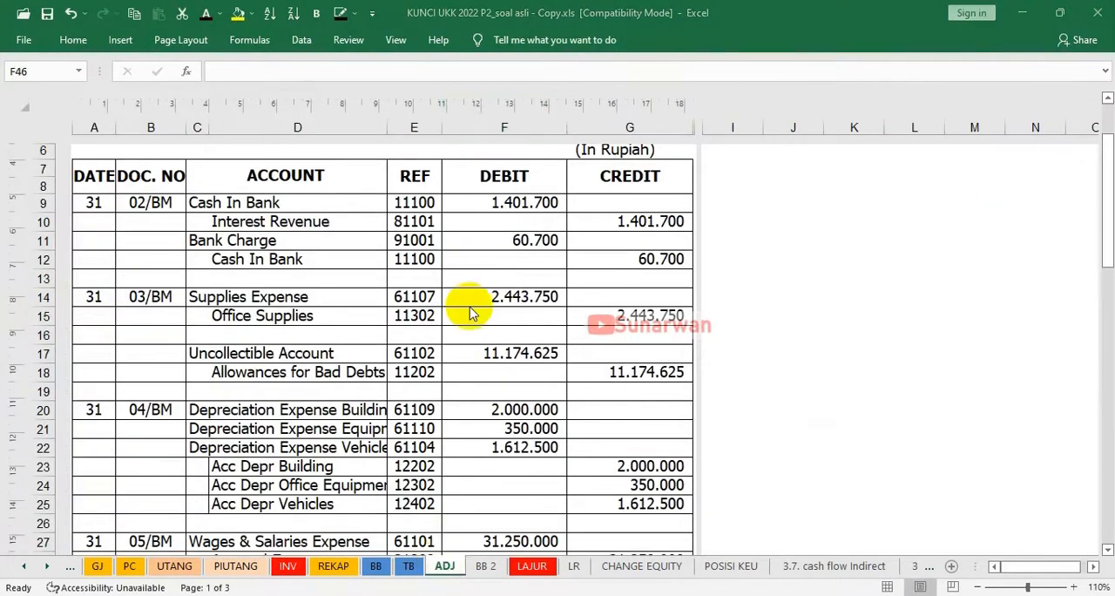
{"action": "left_click", "coordinate": [510, 202]}
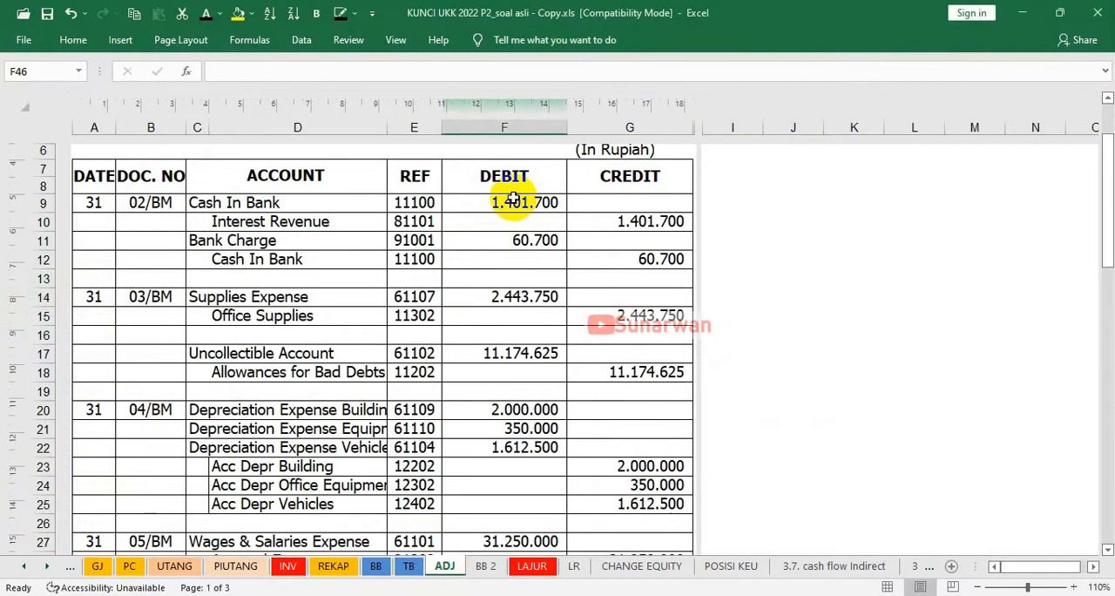
{"action": "left_click", "coordinate": [625, 259]}
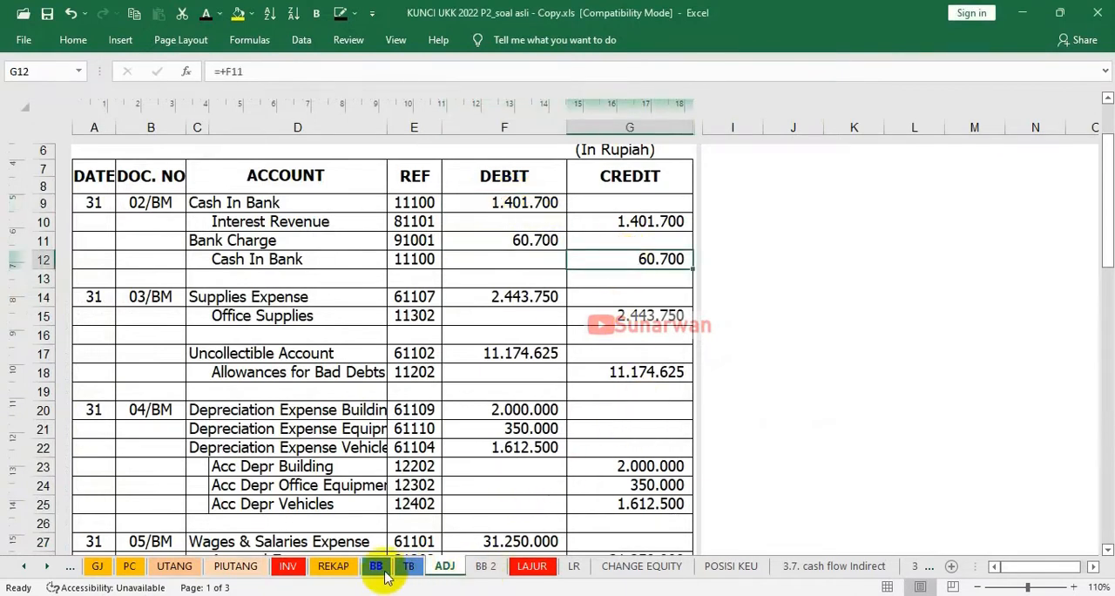
{"action": "left_click", "coordinate": [531, 567]}
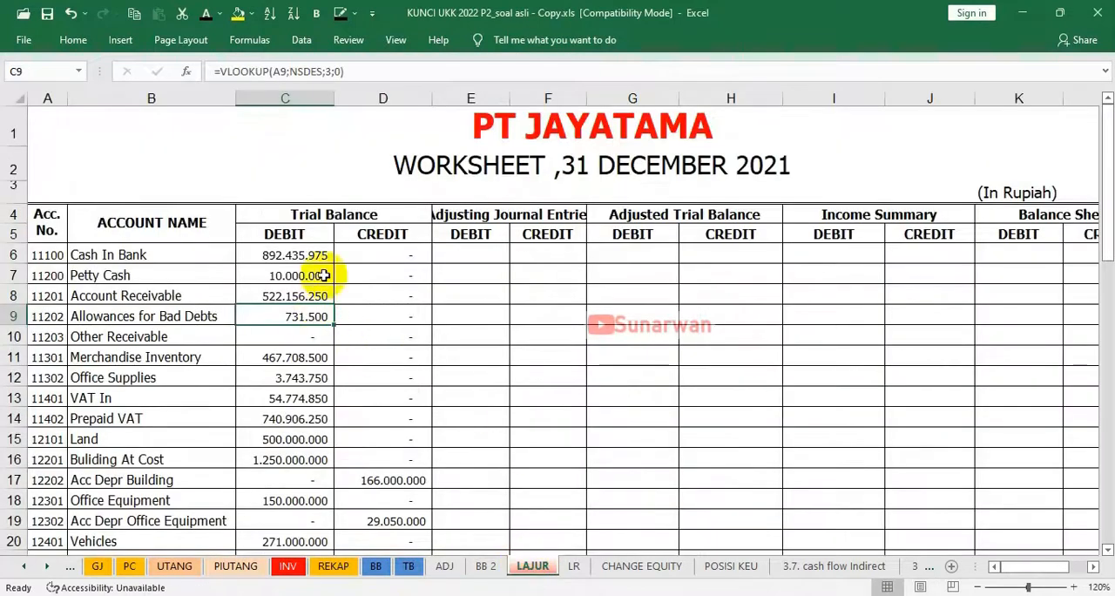
{"action": "left_click", "coordinate": [455, 253]}
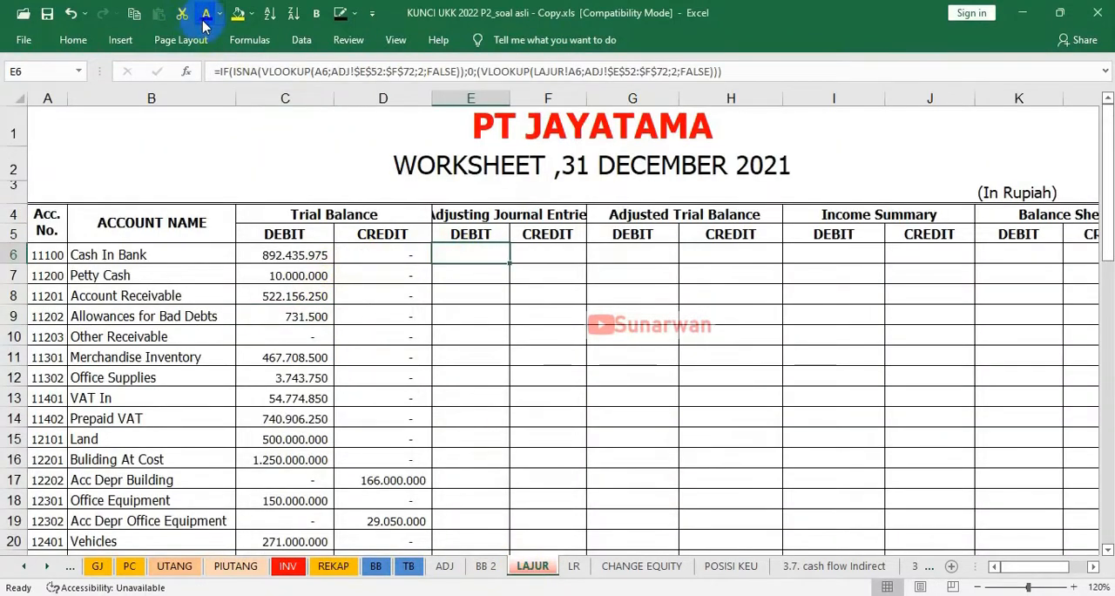
{"action": "key", "text": "Right"}
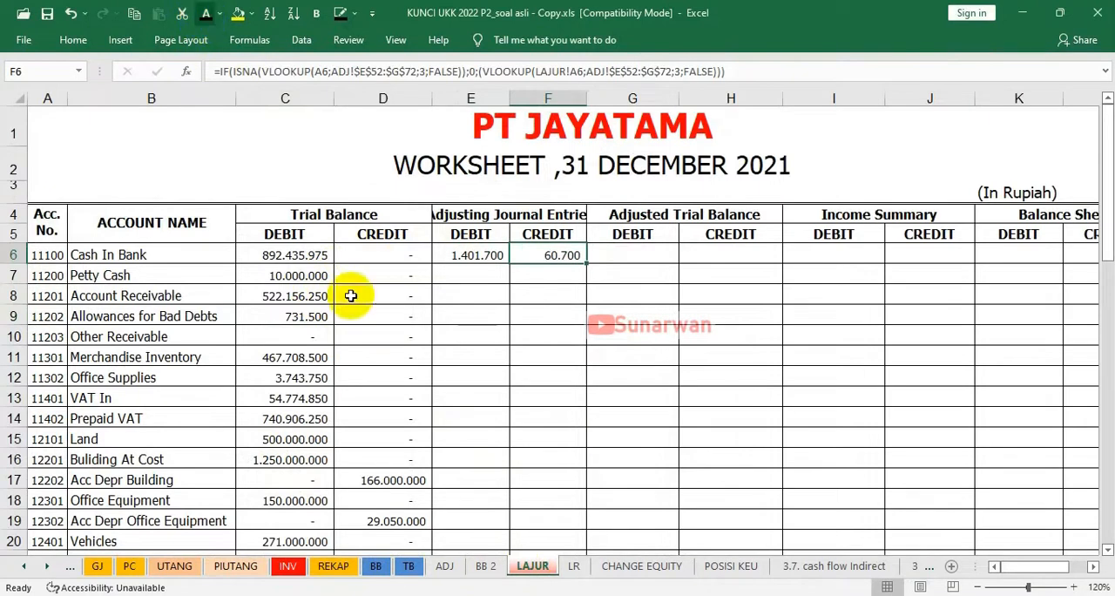
On the ADJ sheet, mark both 02/BM Cash In Bank lines as transferred with a "v" in I9 and I12
{"action": "left_click", "coordinate": [445, 566]}
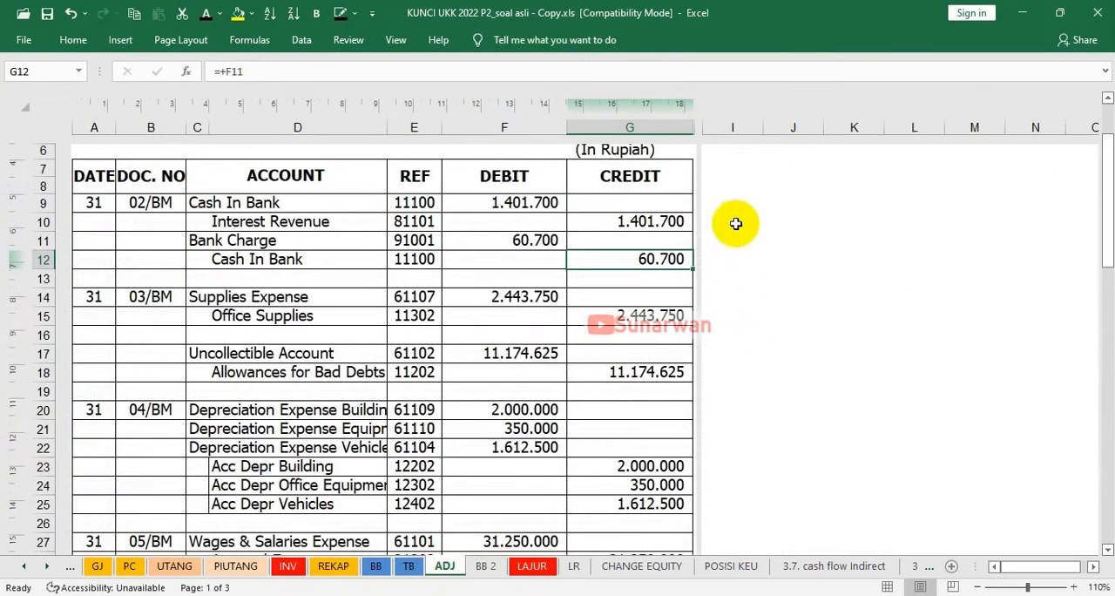
{"action": "left_click", "coordinate": [728, 207]}
{"action": "type", "text": "v"}
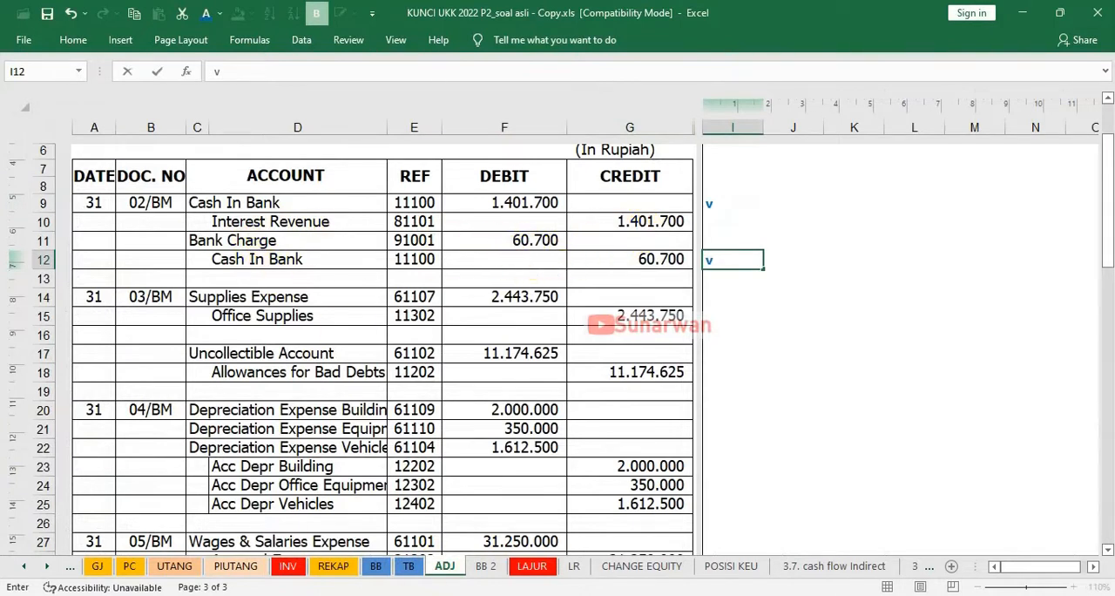
On the LAJUR sheet, make the Interest Revenue adjusting credit of 1.401.700 in F50 visible with a dark font colour
{"action": "left_click", "coordinate": [529, 568]}
{"action": "scroll", "coordinate": [408, 488], "scroll_direction": "down", "scroll_amount": 3}
{"action": "scroll", "coordinate": [412, 492], "scroll_direction": "up", "scroll_amount": 2}
{"action": "scroll", "coordinate": [412, 492], "scroll_direction": "down", "scroll_amount": 3}
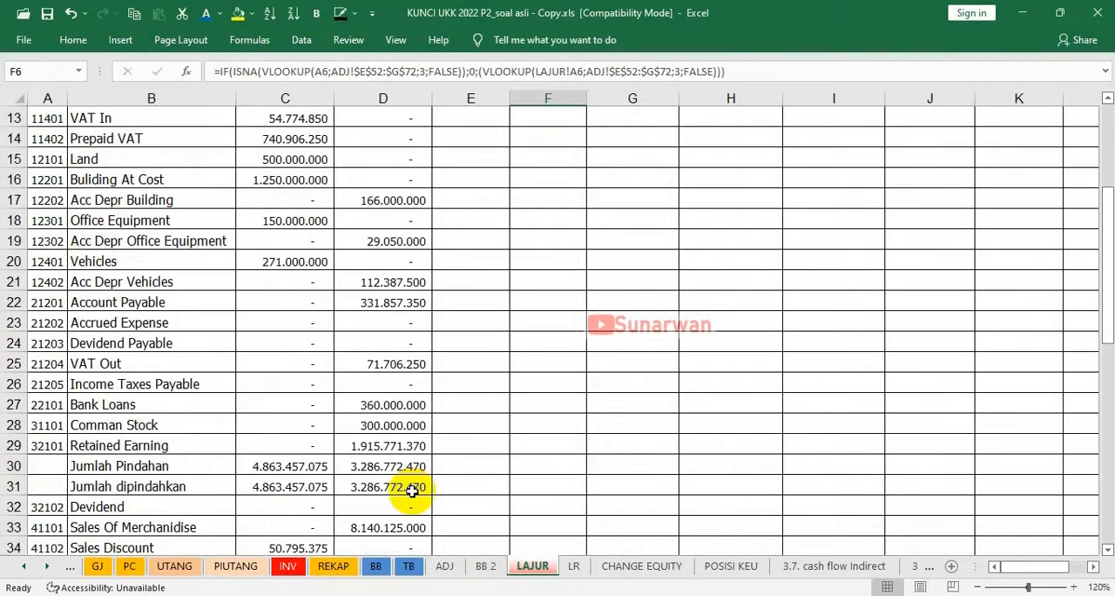
{"action": "scroll", "coordinate": [412, 492], "scroll_direction": "down", "scroll_amount": 2}
{"action": "scroll", "coordinate": [412, 491], "scroll_direction": "up", "scroll_amount": 1}
{"action": "scroll", "coordinate": [410, 492], "scroll_direction": "down", "scroll_amount": 1}
{"action": "scroll", "coordinate": [409, 491], "scroll_direction": "down", "scroll_amount": 4}
{"action": "scroll", "coordinate": [409, 491], "scroll_direction": "down", "scroll_amount": 2}
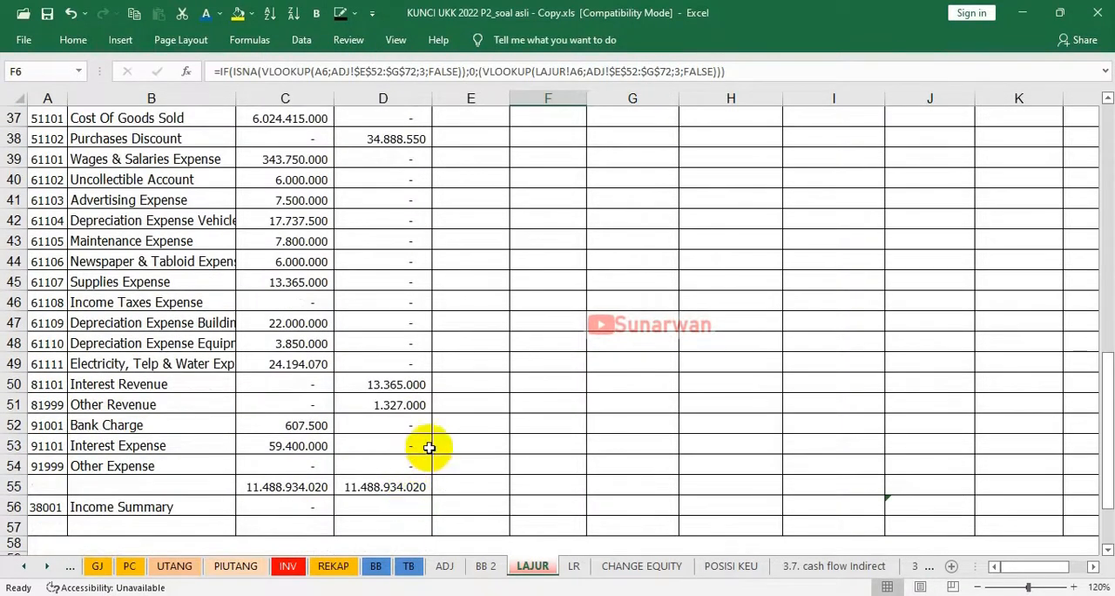
{"action": "left_click", "coordinate": [542, 390]}
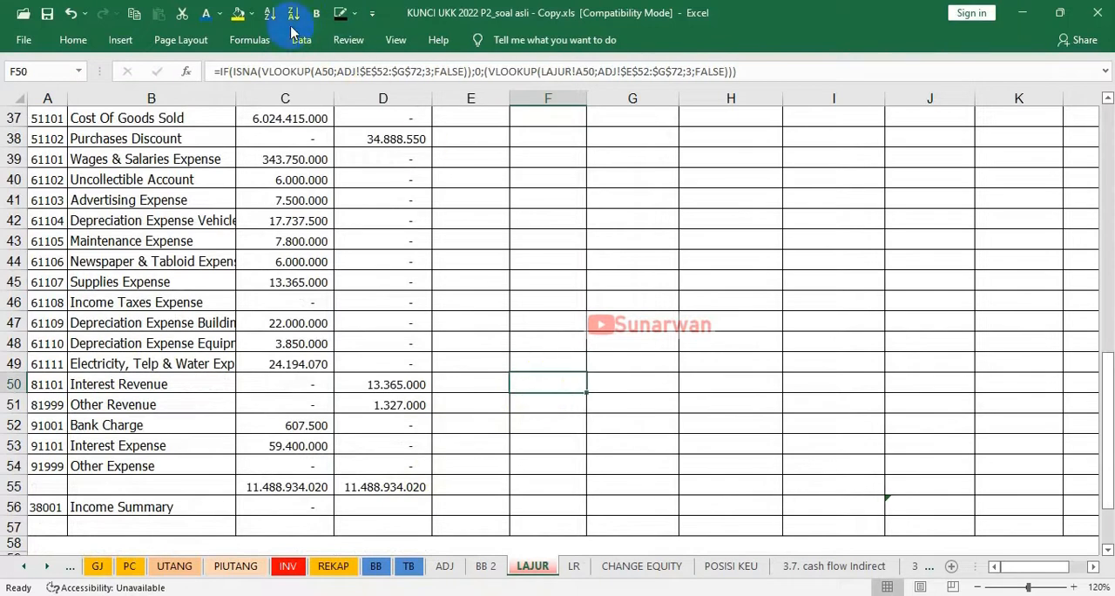
{"action": "left_click", "coordinate": [211, 14]}
{"action": "left_click", "coordinate": [538, 384]}
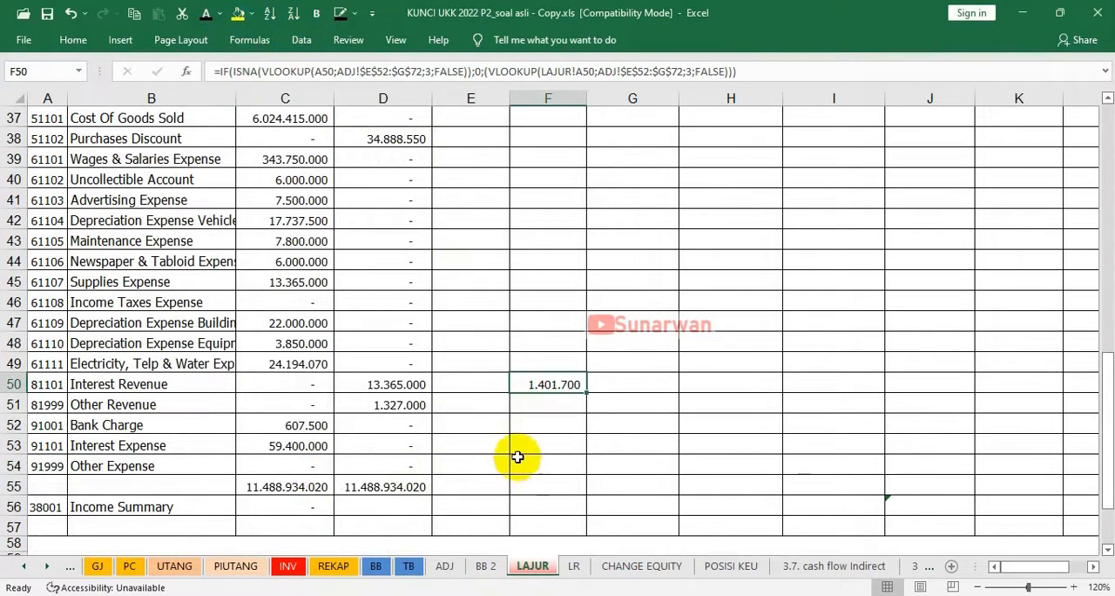
Make the Bank Charge adjusting debit of 60.700 in E52 visible with the same font colour
{"action": "left_click", "coordinate": [473, 423]}
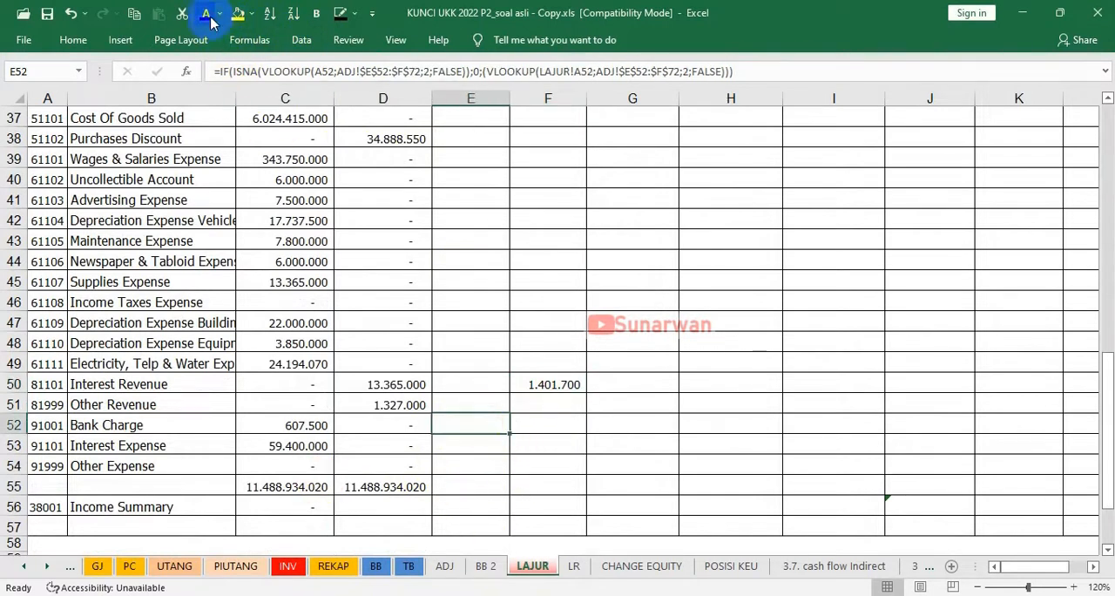
{"action": "scroll", "coordinate": [494, 493], "scroll_direction": "up", "scroll_amount": 9}
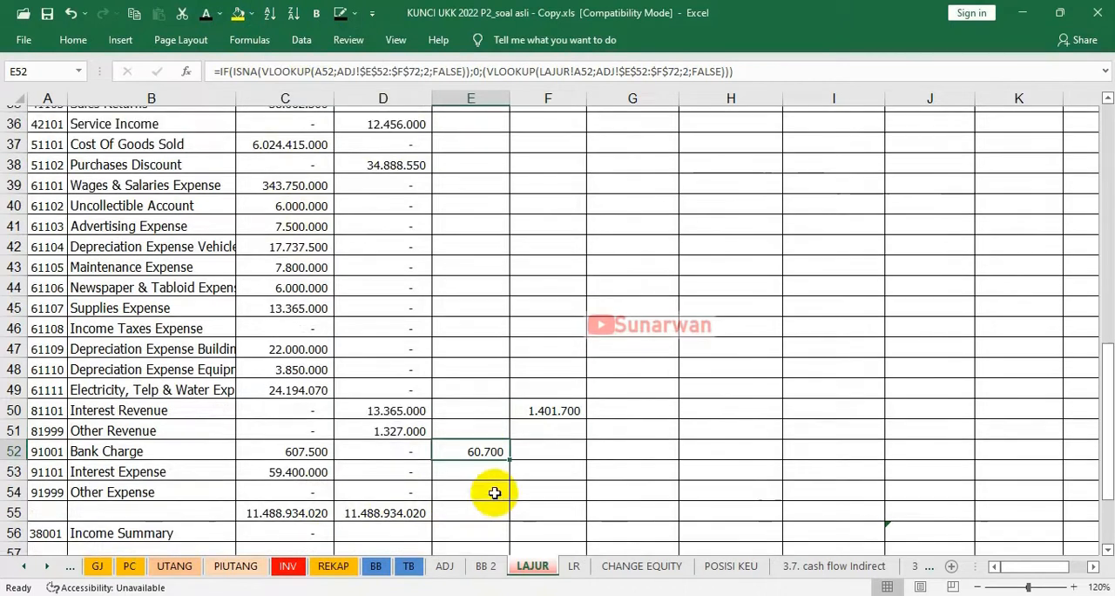
{"action": "scroll", "coordinate": [497, 490], "scroll_direction": "down", "scroll_amount": 1}
{"action": "scroll", "coordinate": [516, 266], "scroll_direction": "up", "scroll_amount": 4}
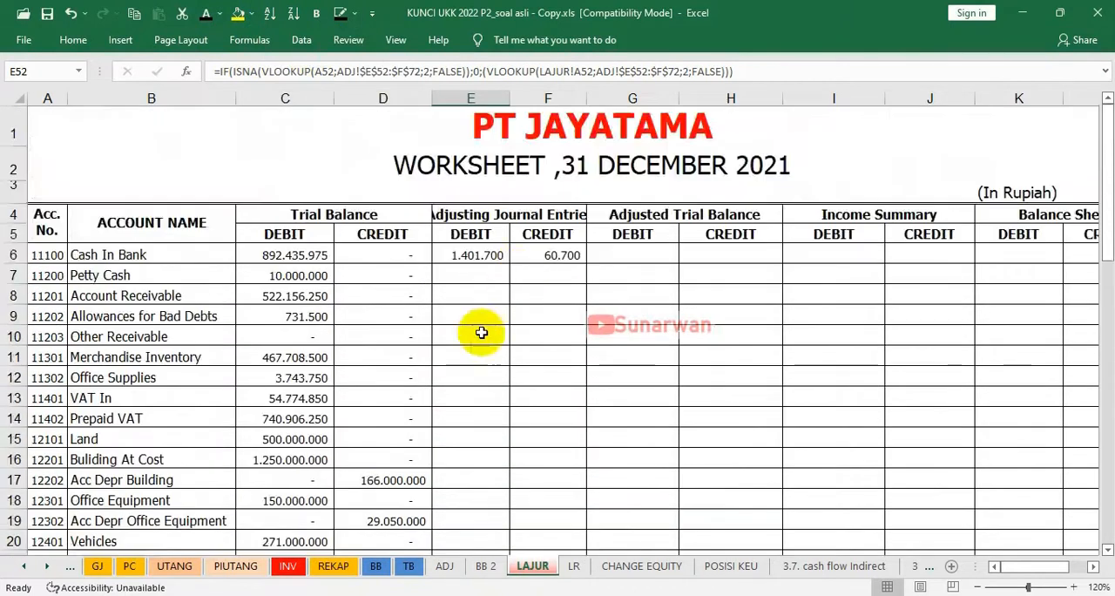
On the ADJ sheet, mark the 02/BM Interest Revenue and Bank Charge lines with a "v" in I10 and I11
{"action": "left_click", "coordinate": [445, 568]}
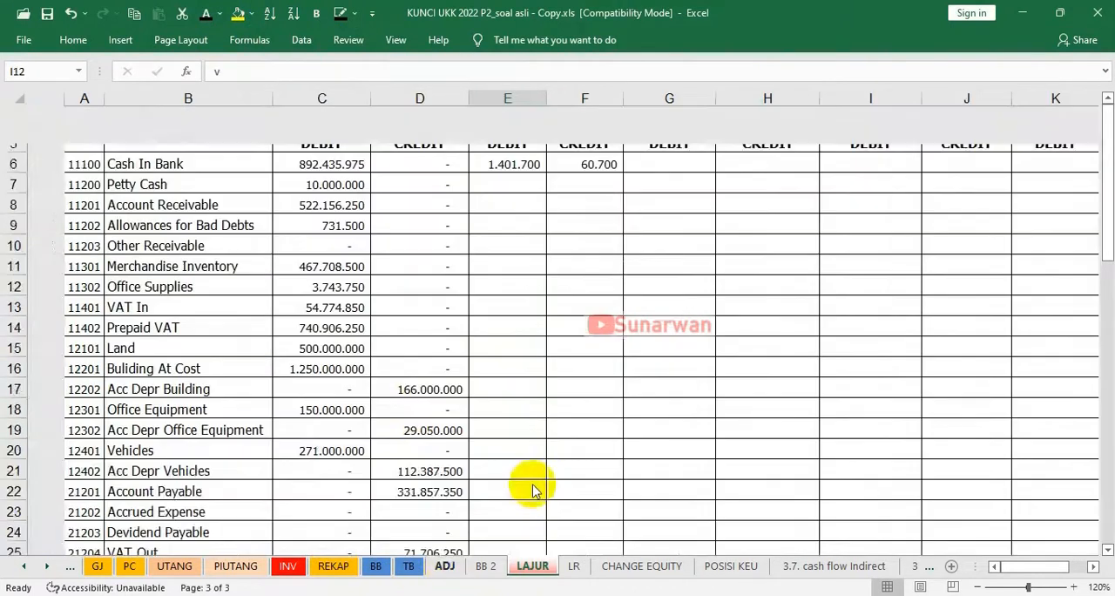
{"action": "left_click", "coordinate": [711, 221]}
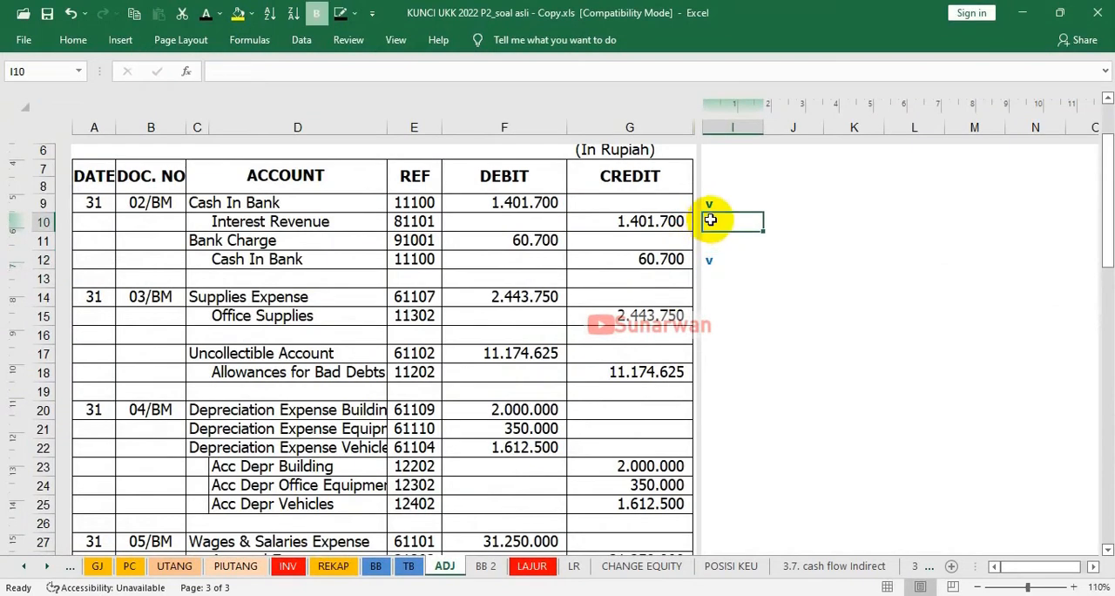
{"action": "type", "text": "v"}
{"action": "left_click", "coordinate": [711, 242]}
{"action": "type", "text": "v"}
{"action": "left_click", "coordinate": [714, 299]}
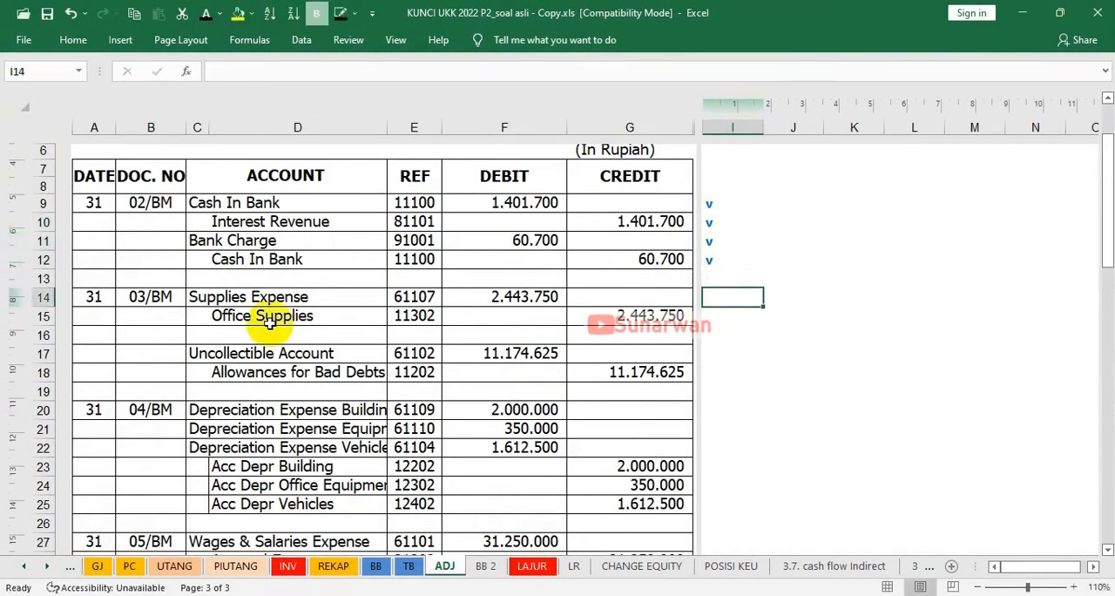
Mark the 03/BM Supplies Expense and Office Supplies lines as transferred with a "v" in I14 and I15
{"action": "type", "text": "v"}
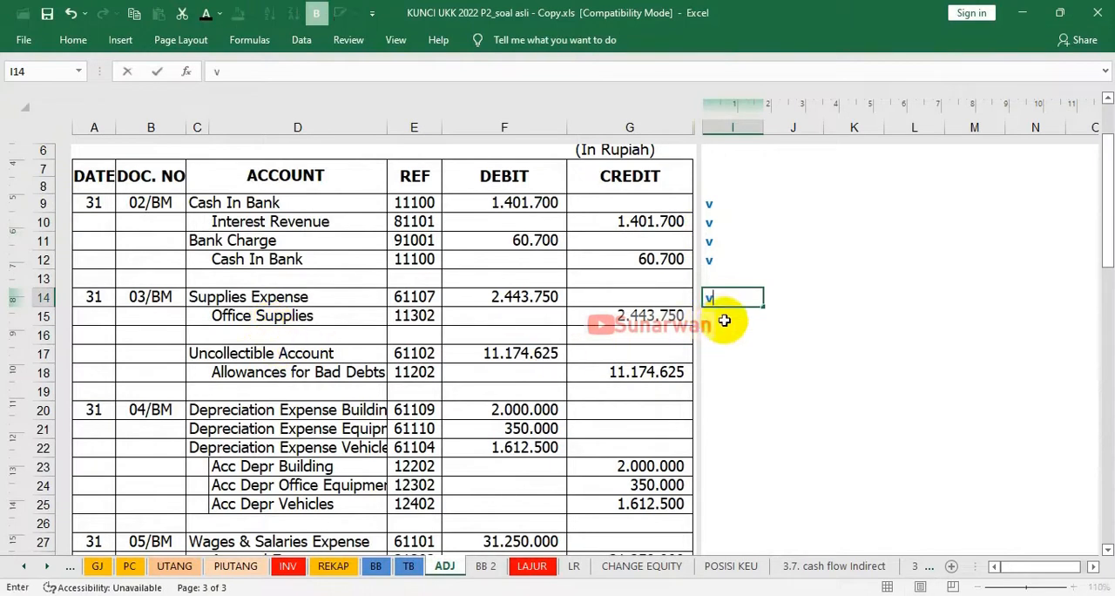
{"action": "left_click", "coordinate": [708, 322]}
{"action": "type", "text": "v"}
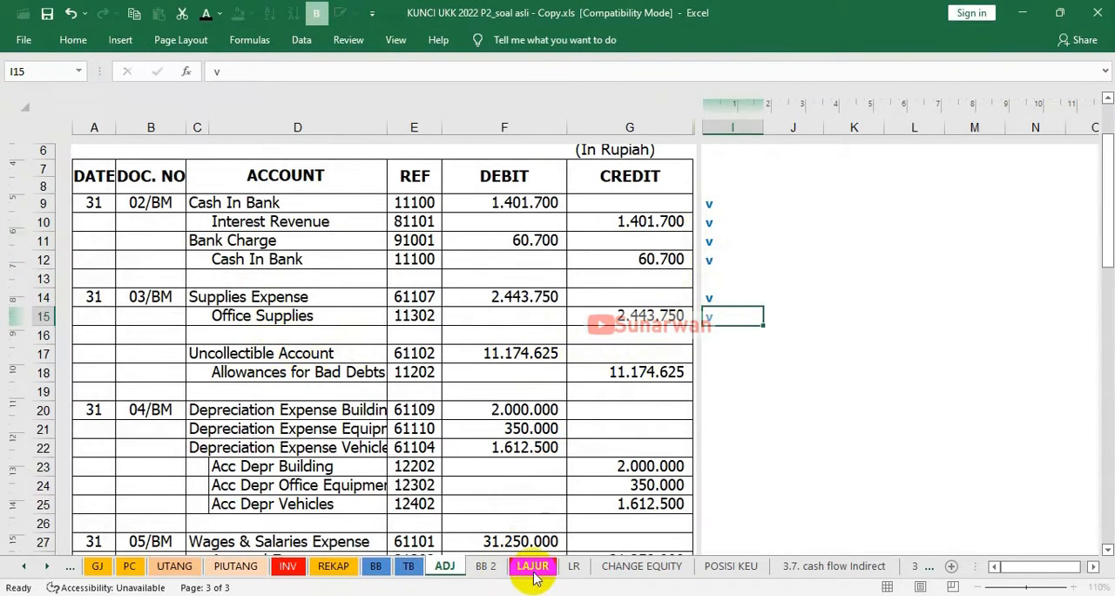
On the LAJUR sheet, make the 2.443.750 Office Supplies credit in F12 and Supplies Expense debit in E45 visible with a dark font colour
{"action": "left_click", "coordinate": [534, 571]}
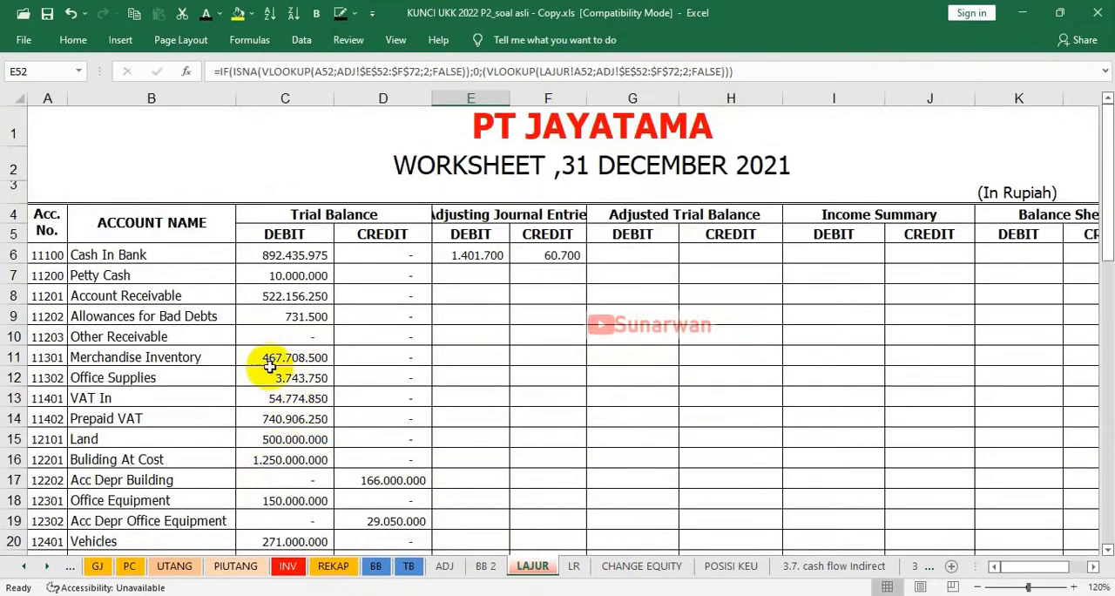
{"action": "left_click", "coordinate": [537, 379]}
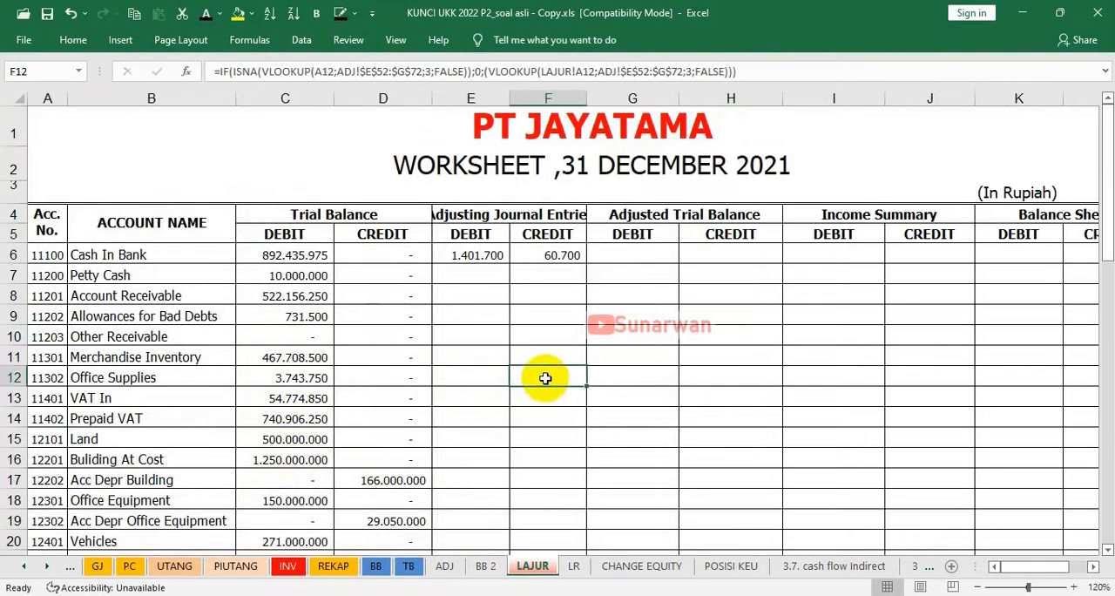
{"action": "left_click", "coordinate": [208, 17]}
{"action": "scroll", "coordinate": [361, 323], "scroll_direction": "down", "scroll_amount": 4}
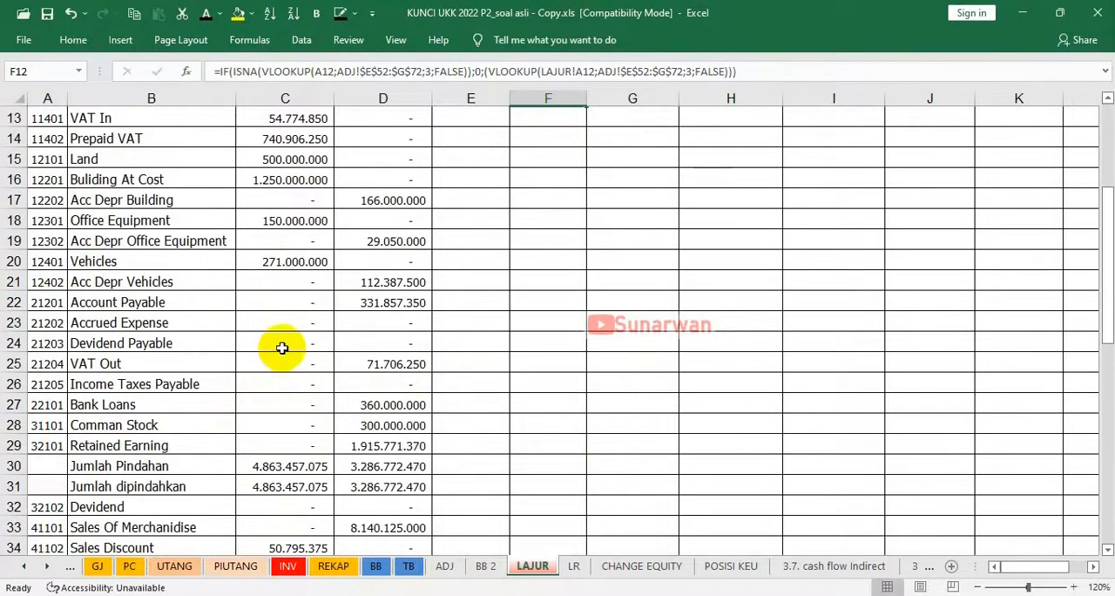
{"action": "scroll", "coordinate": [283, 348], "scroll_direction": "down", "scroll_amount": 1}
{"action": "scroll", "coordinate": [282, 348], "scroll_direction": "down", "scroll_amount": 3}
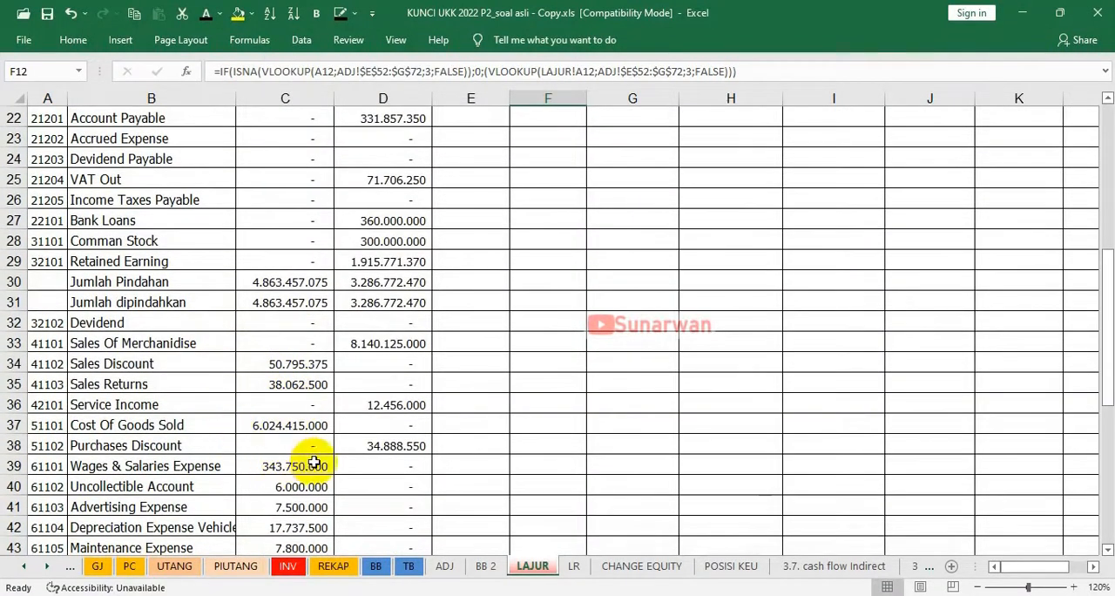
{"action": "scroll", "coordinate": [314, 464], "scroll_direction": "down", "scroll_amount": 2}
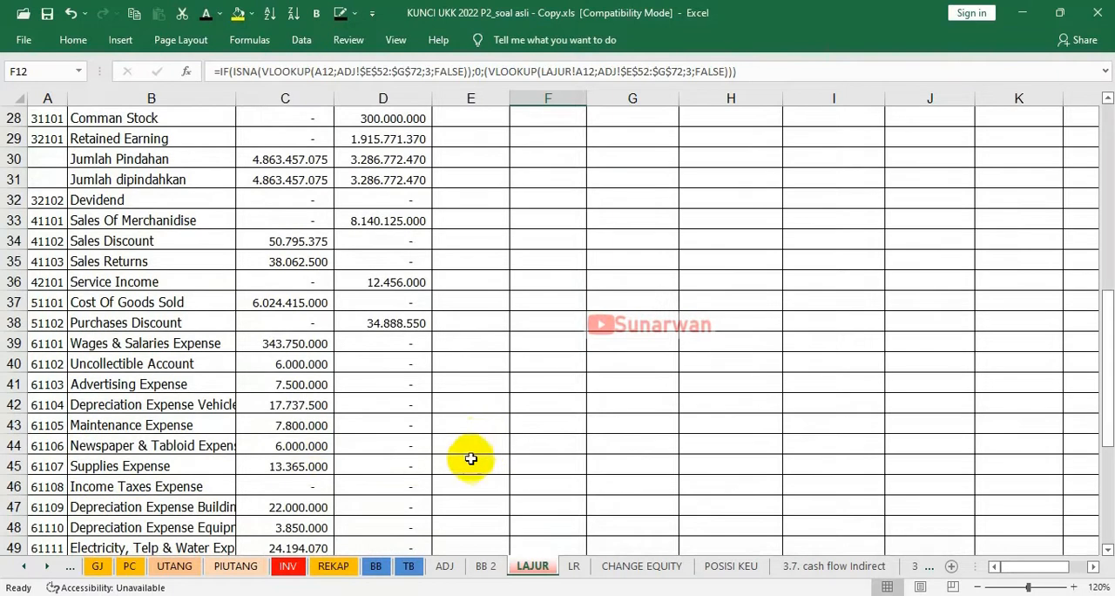
{"action": "left_click", "coordinate": [469, 464]}
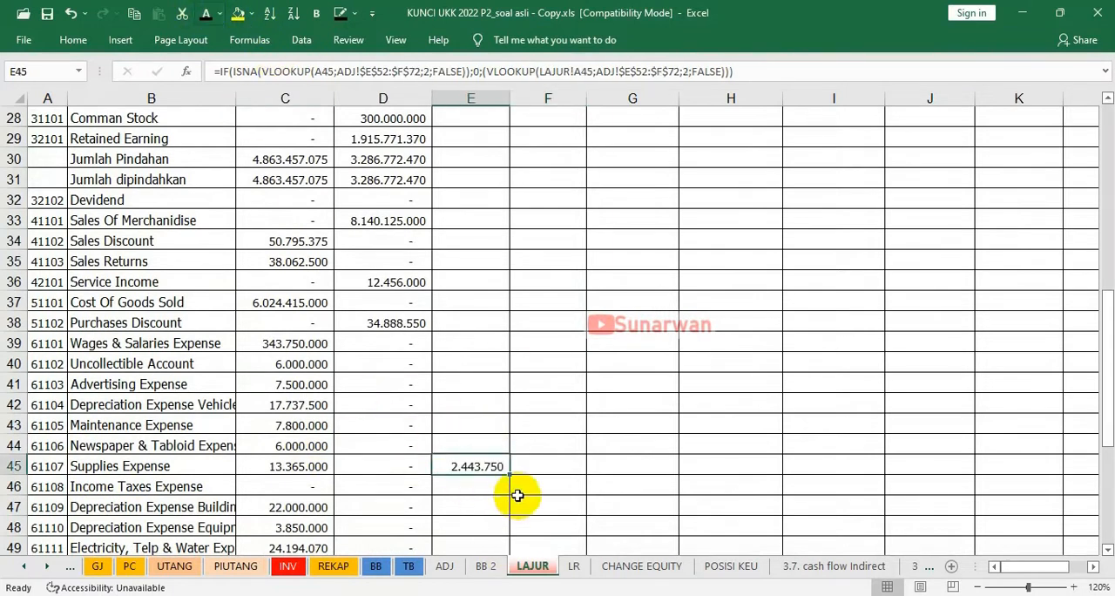
On the ADJ sheet, mark the Uncollectible Account and Allowances for Bad Debts lines with a "v" in I17 and I18
{"action": "left_click", "coordinate": [445, 567]}
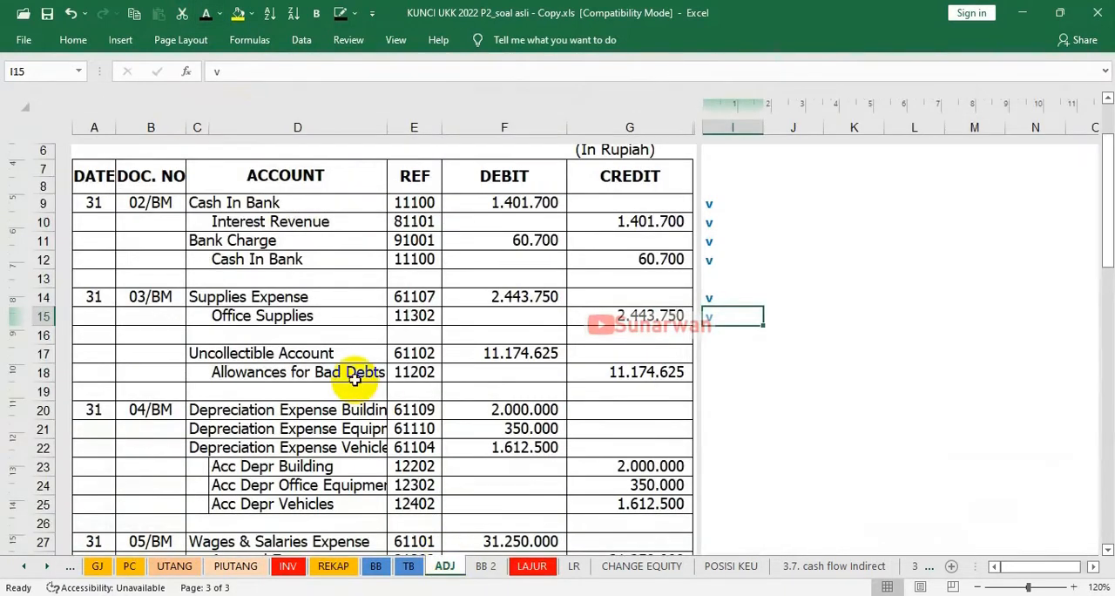
{"action": "left_click", "coordinate": [710, 356]}
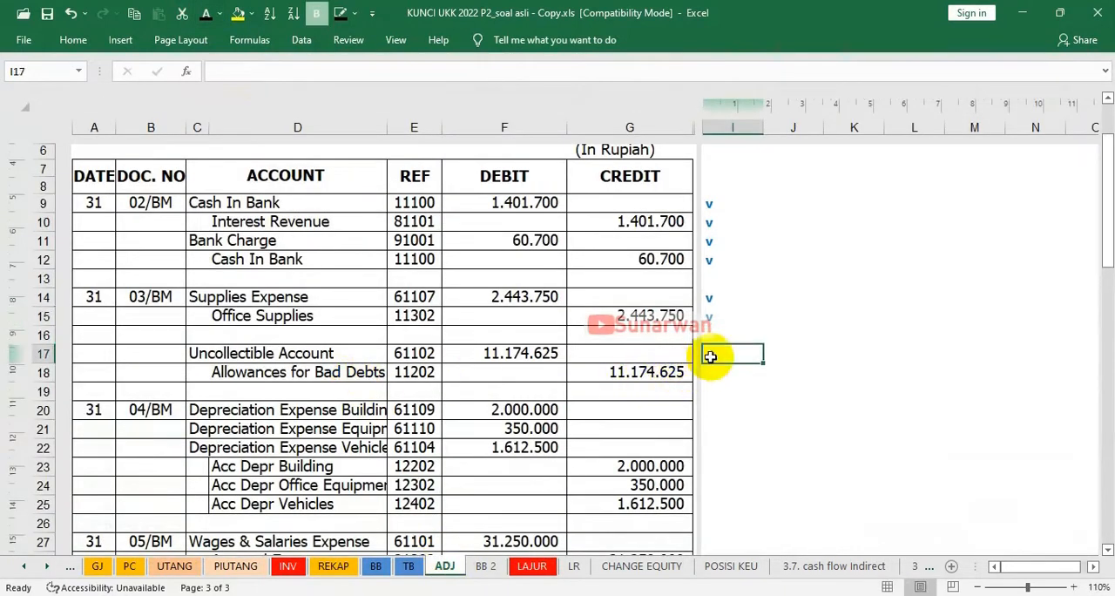
{"action": "type", "text": "v"}
{"action": "left_click", "coordinate": [710, 375]}
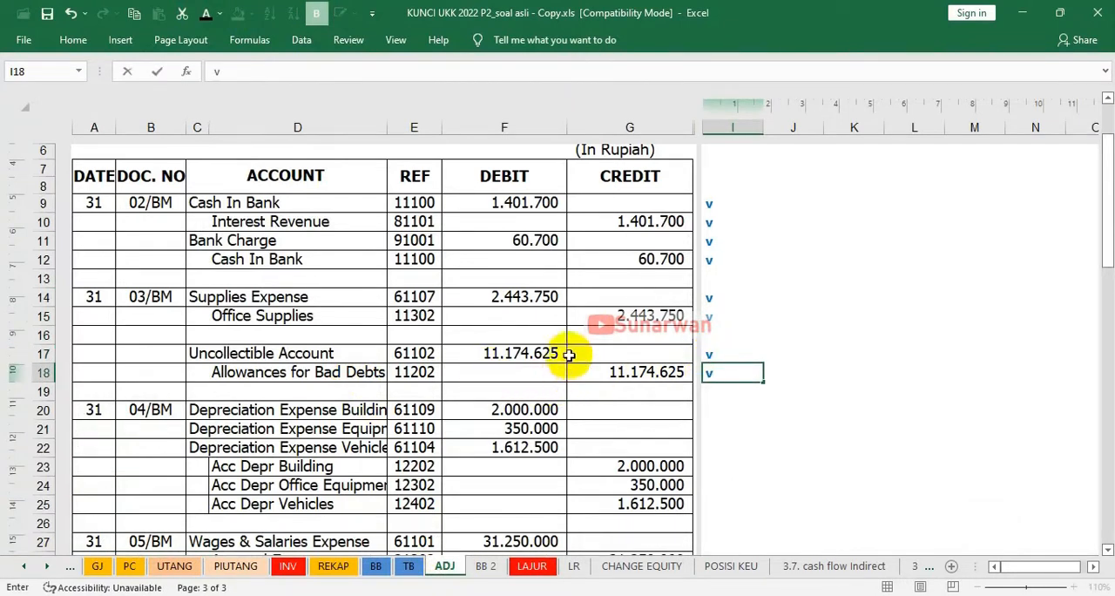
On the LAJUR sheet, apply the dark font colour to the 11.174.625 Uncollectible Account debit in E40 and Allowances for Bad Debts credit in F9
{"action": "left_click", "coordinate": [530, 568]}
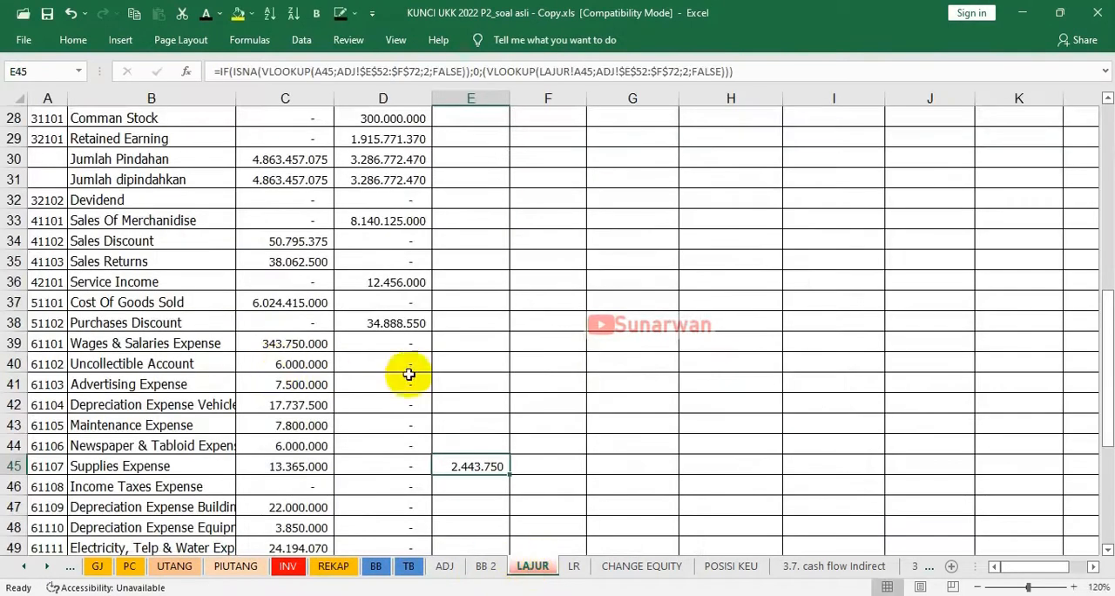
{"action": "left_click", "coordinate": [479, 364]}
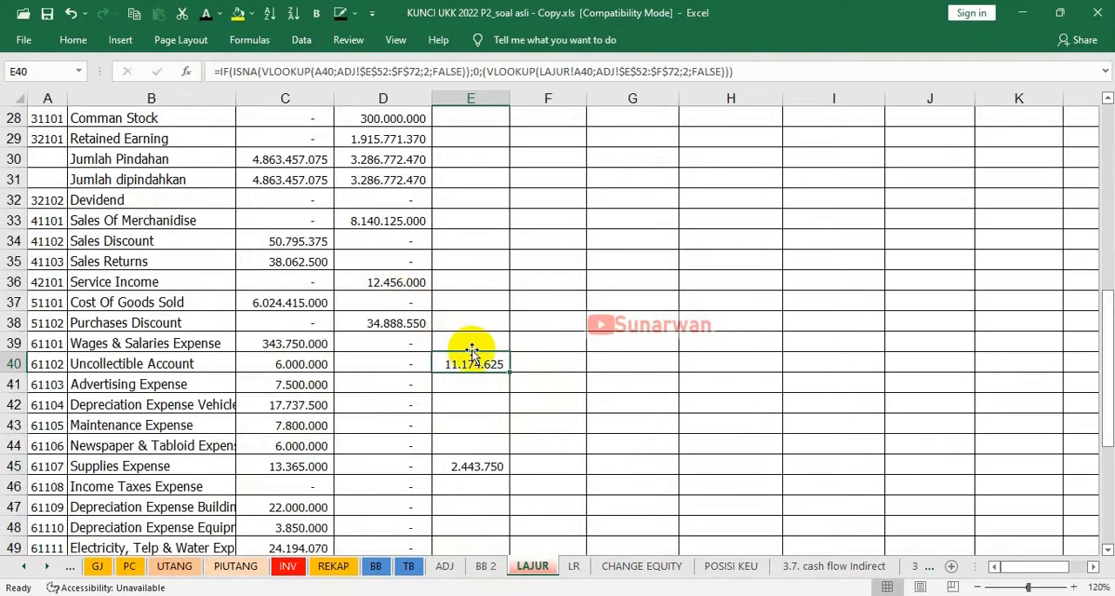
{"action": "scroll", "coordinate": [488, 322], "scroll_direction": "up", "scroll_amount": 6}
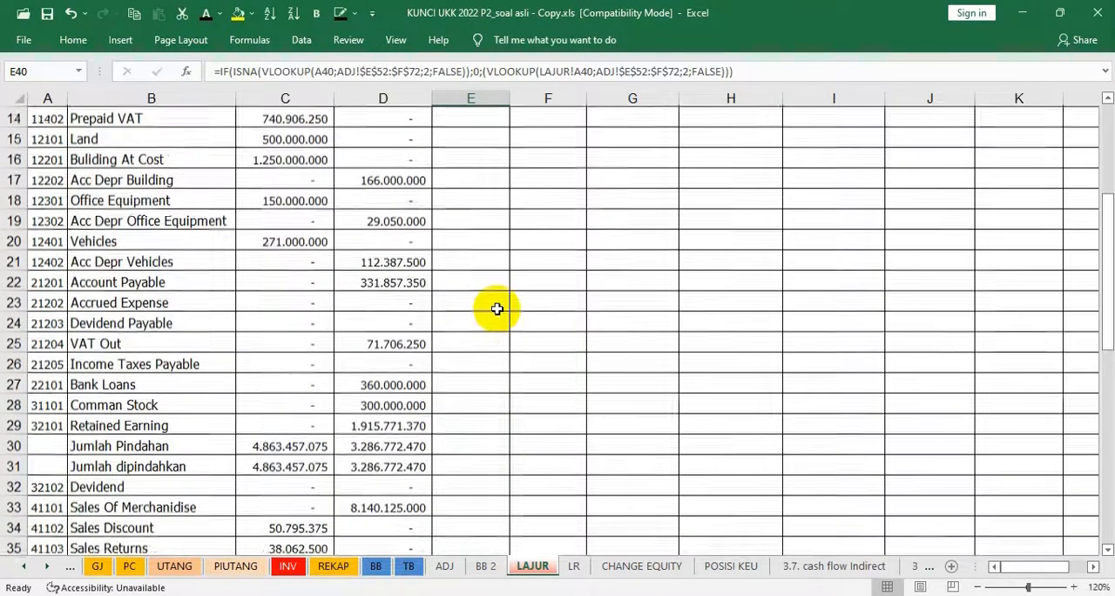
{"action": "scroll", "coordinate": [497, 296], "scroll_direction": "up", "scroll_amount": 2}
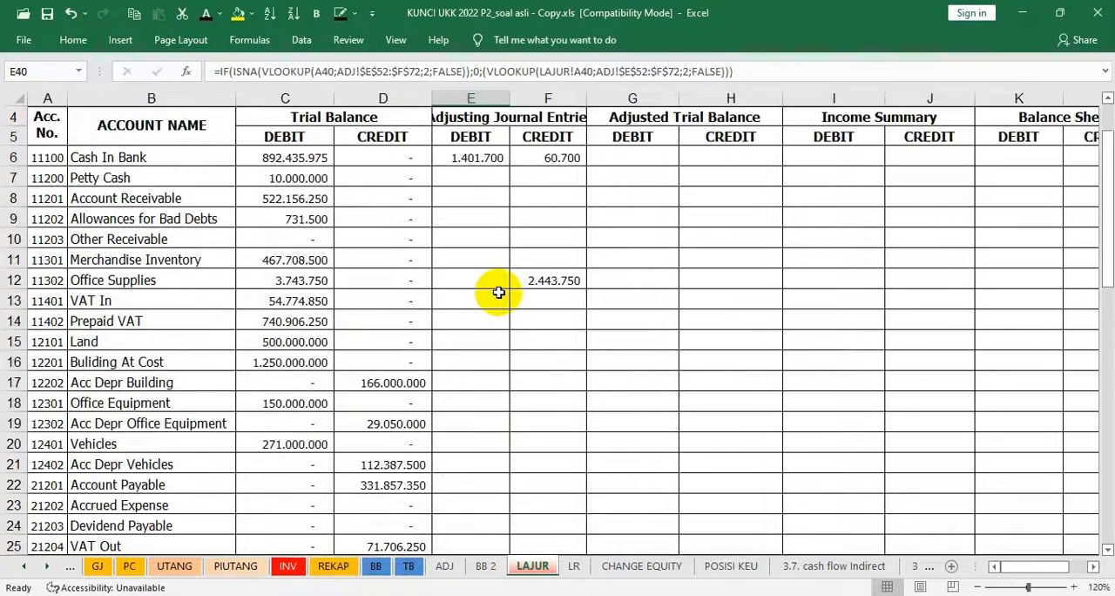
{"action": "left_click", "coordinate": [555, 216]}
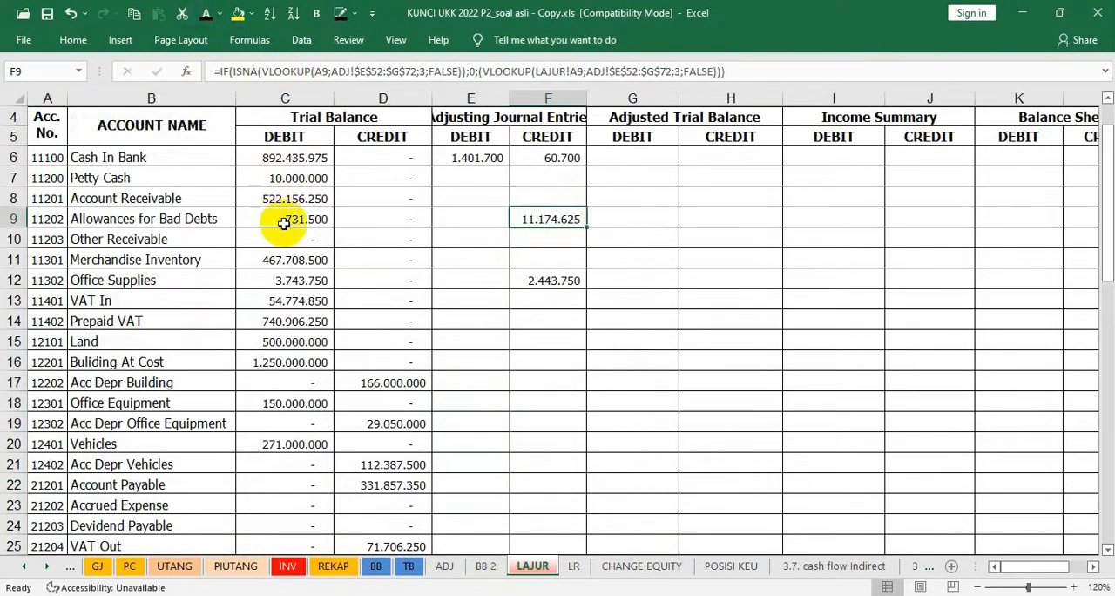
{"action": "scroll", "coordinate": [389, 406], "scroll_direction": "down", "scroll_amount": 4}
{"action": "scroll", "coordinate": [389, 406], "scroll_direction": "down", "scroll_amount": 8}
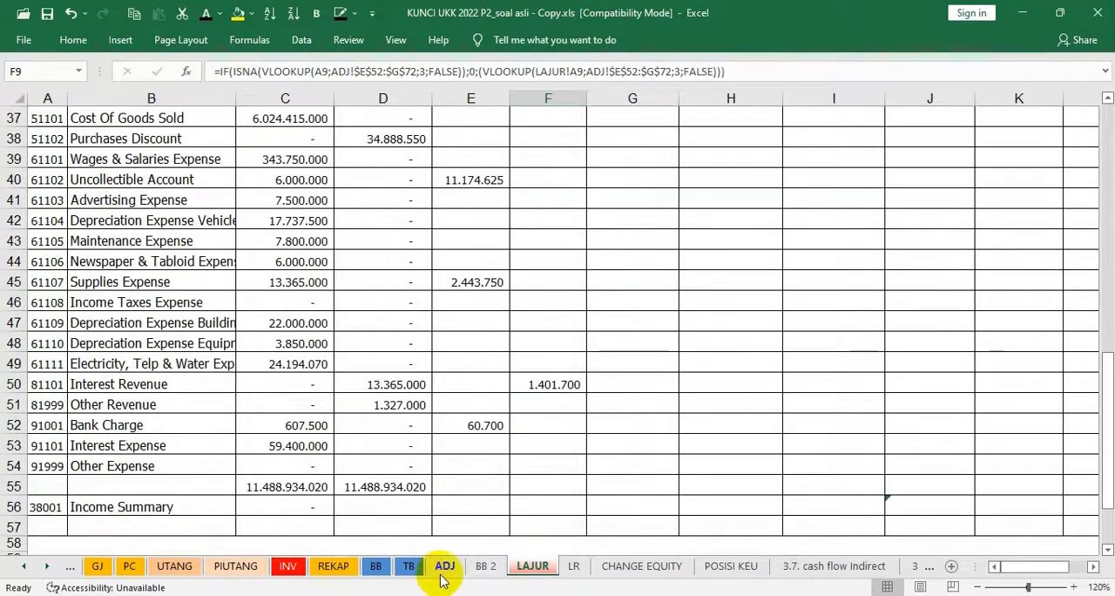
On the ADJ sheet, mark the three 04/BM depreciation expense lines with a "v" in I20, I21 and I22
{"action": "left_click", "coordinate": [445, 567]}
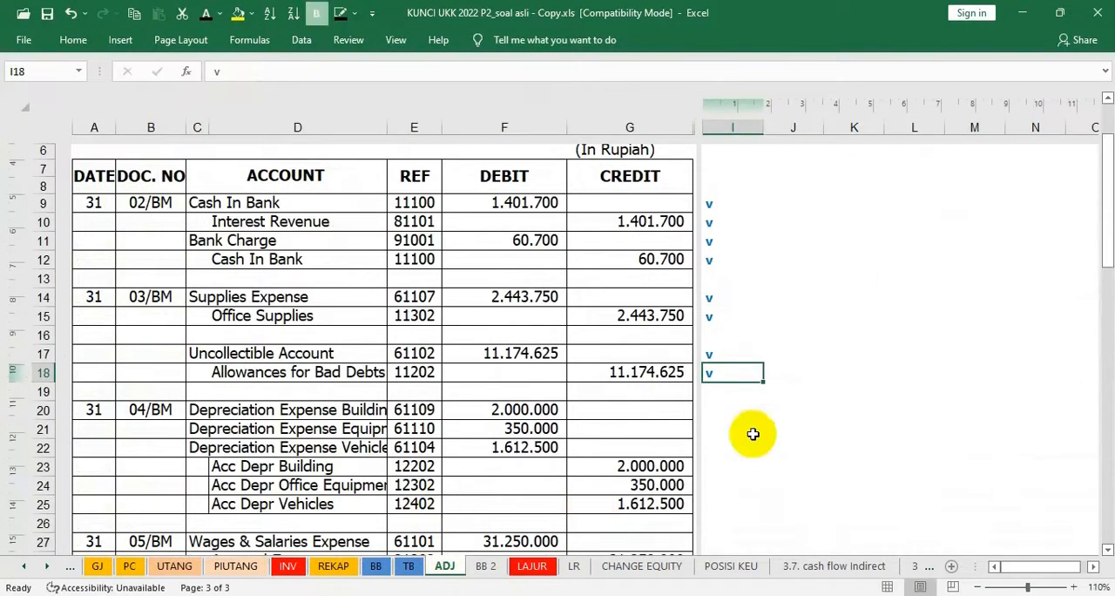
{"action": "left_click", "coordinate": [721, 411]}
{"action": "type", "text": "v"}
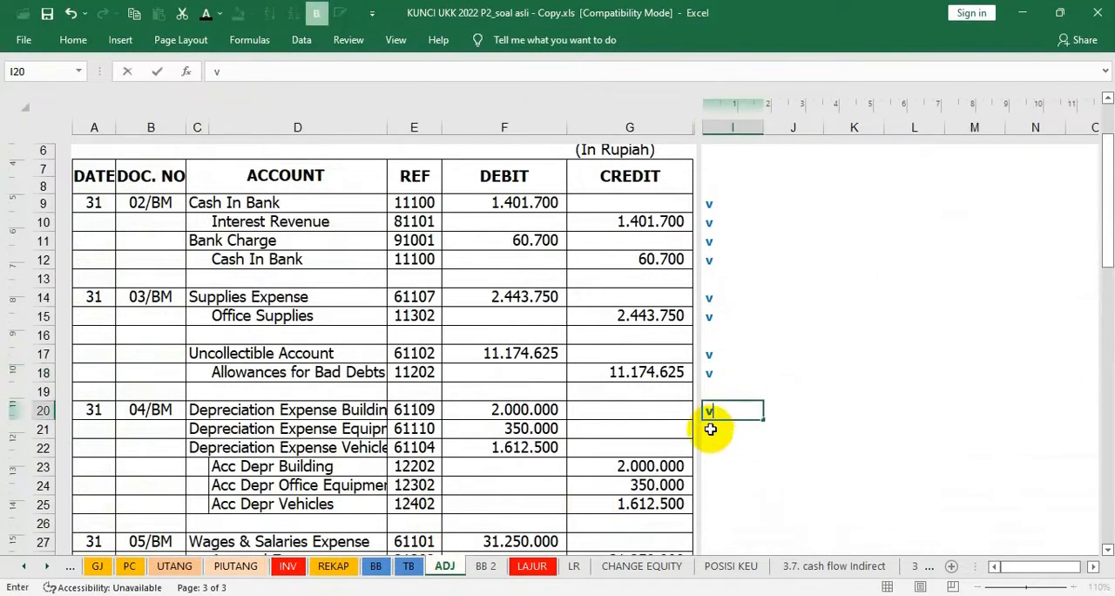
{"action": "key", "text": "Return"}
{"action": "type", "text": "v"}
{"action": "key", "text": "Return"}
{"action": "type", "text": "v"}
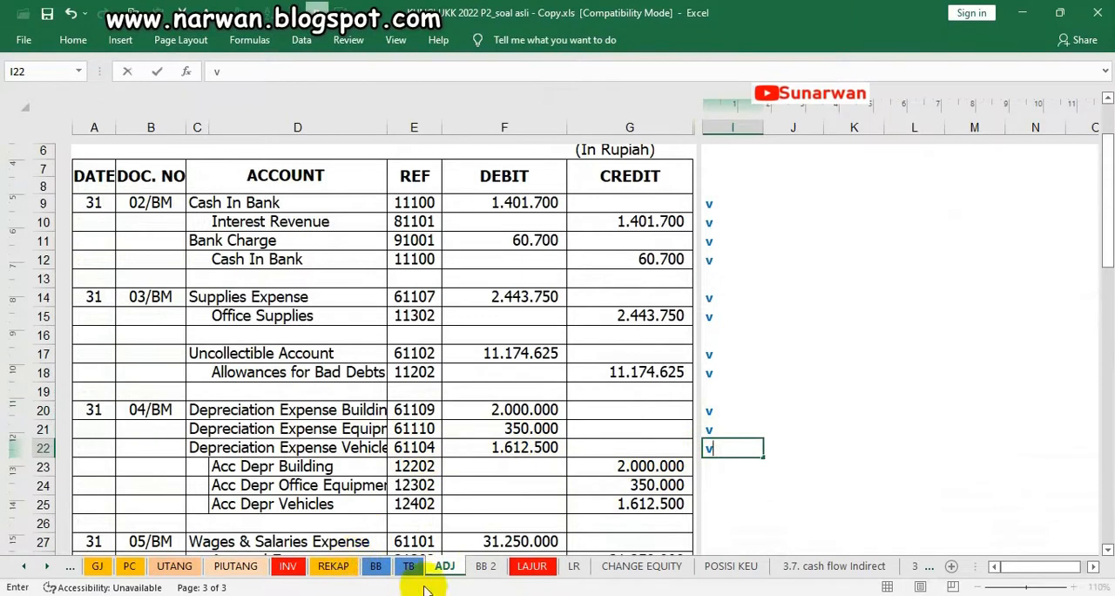
On the LAJUR sheet, make the Building, Equipment and Vehicles depreciation expense debits in E47, E48 and E42 visible with the dark font colour
{"action": "left_click", "coordinate": [528, 571]}
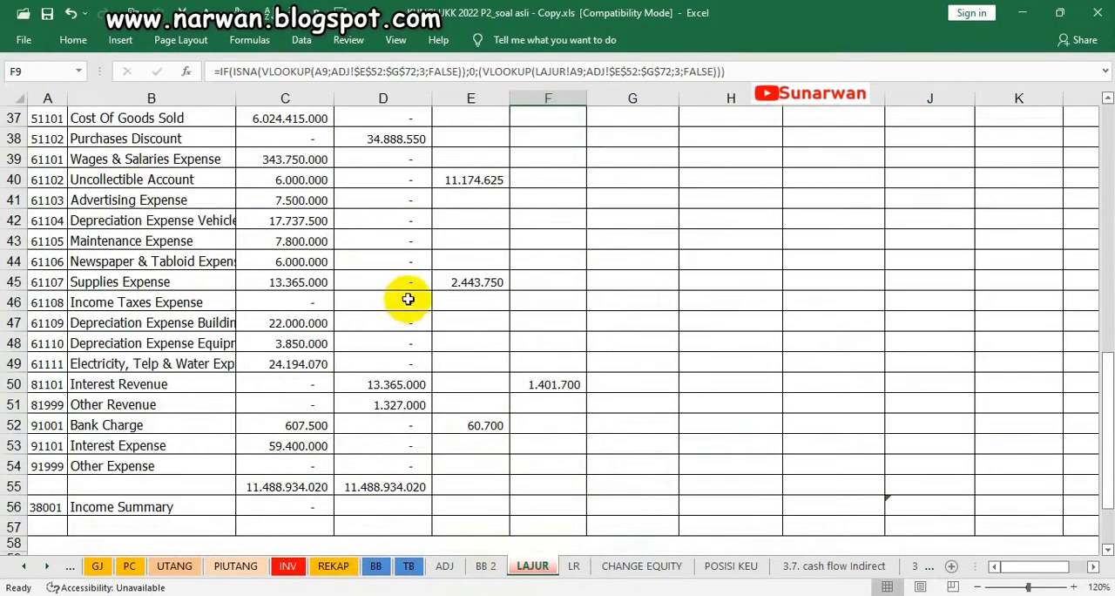
{"action": "scroll", "coordinate": [373, 296], "scroll_direction": "up", "scroll_amount": 1}
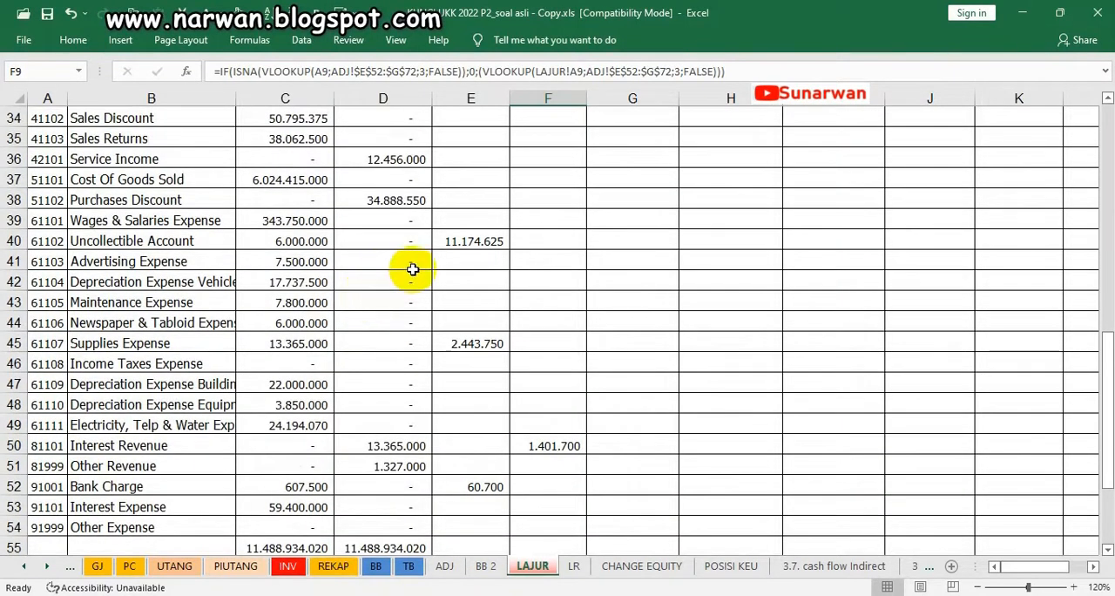
{"action": "left_click", "coordinate": [446, 384]}
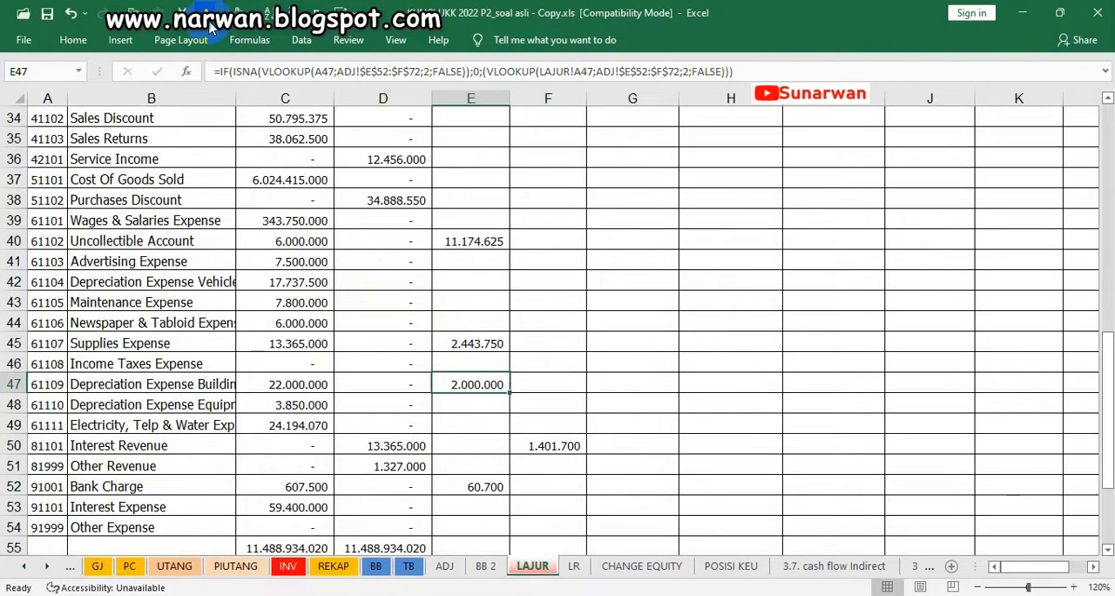
{"action": "left_click", "coordinate": [463, 404]}
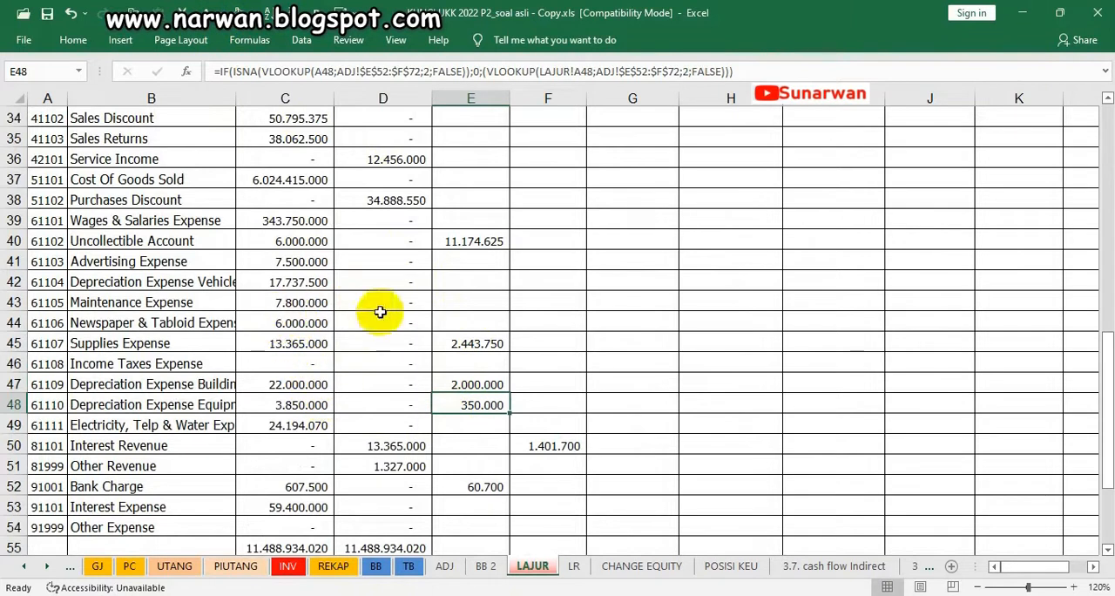
{"action": "left_click", "coordinate": [455, 282]}
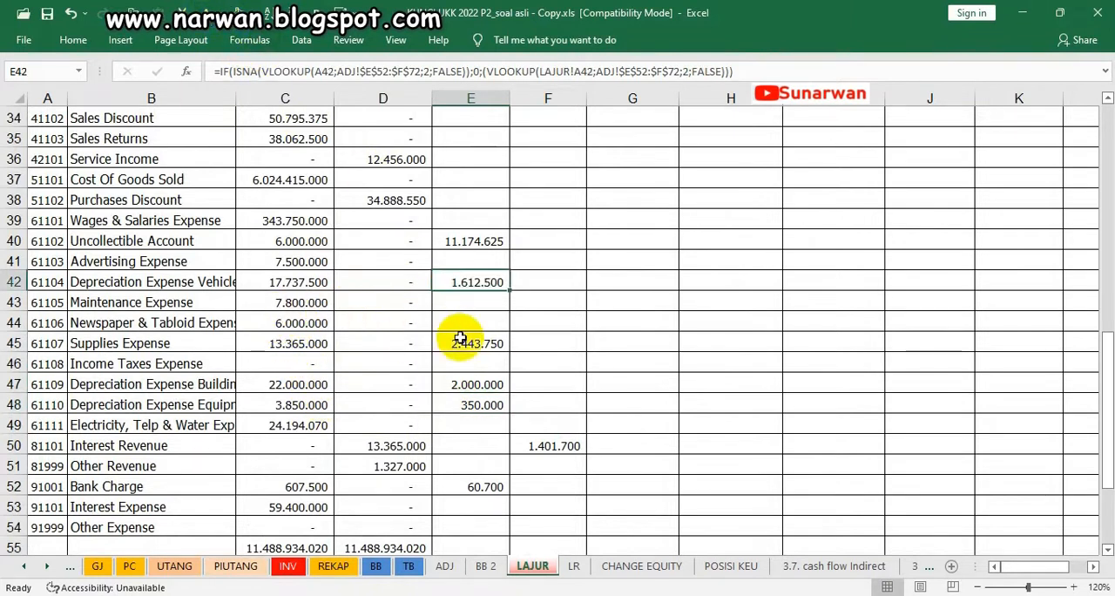
Make the accumulated depreciation credits for Building in F17, Office Equipment in F19 and Vehicles in F21 visible with the same font colour
{"action": "scroll", "coordinate": [459, 338], "scroll_direction": "up", "scroll_amount": 5}
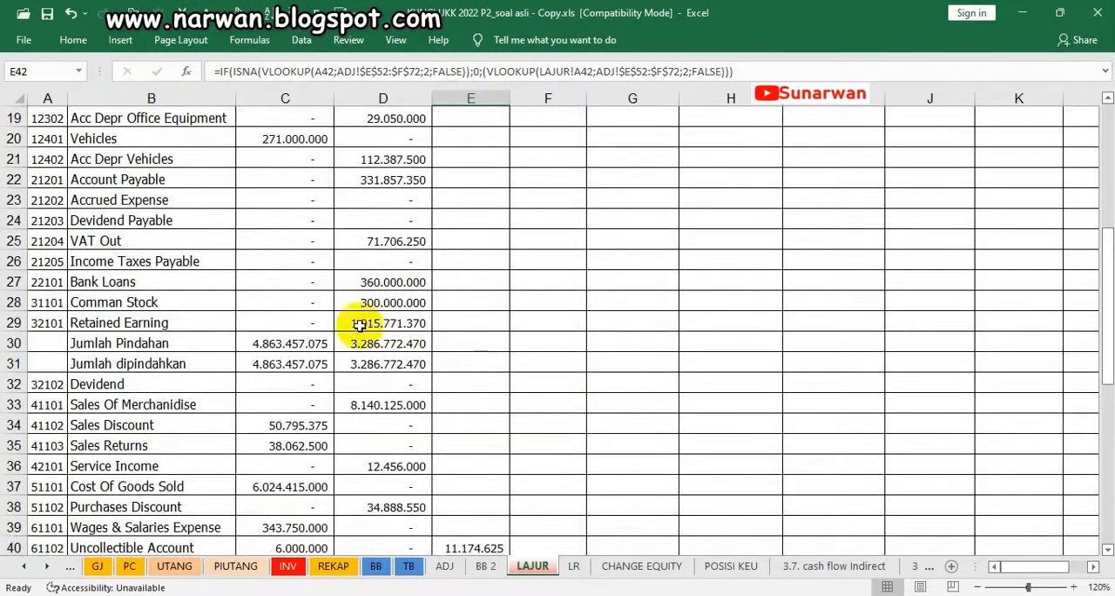
{"action": "scroll", "coordinate": [357, 359], "scroll_direction": "up", "scroll_amount": 2}
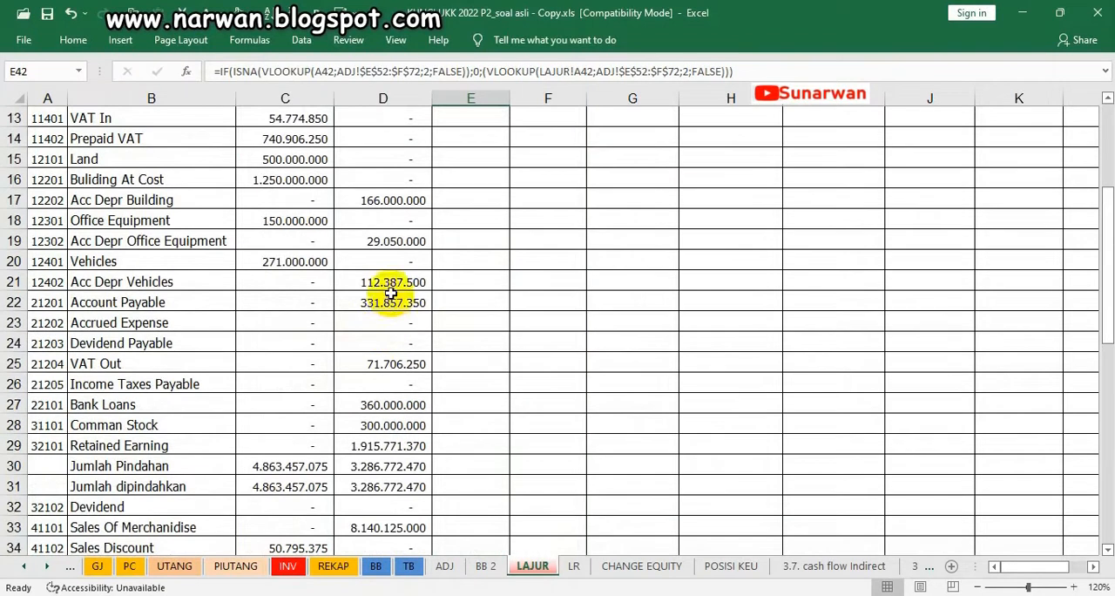
{"action": "left_click", "coordinate": [531, 199]}
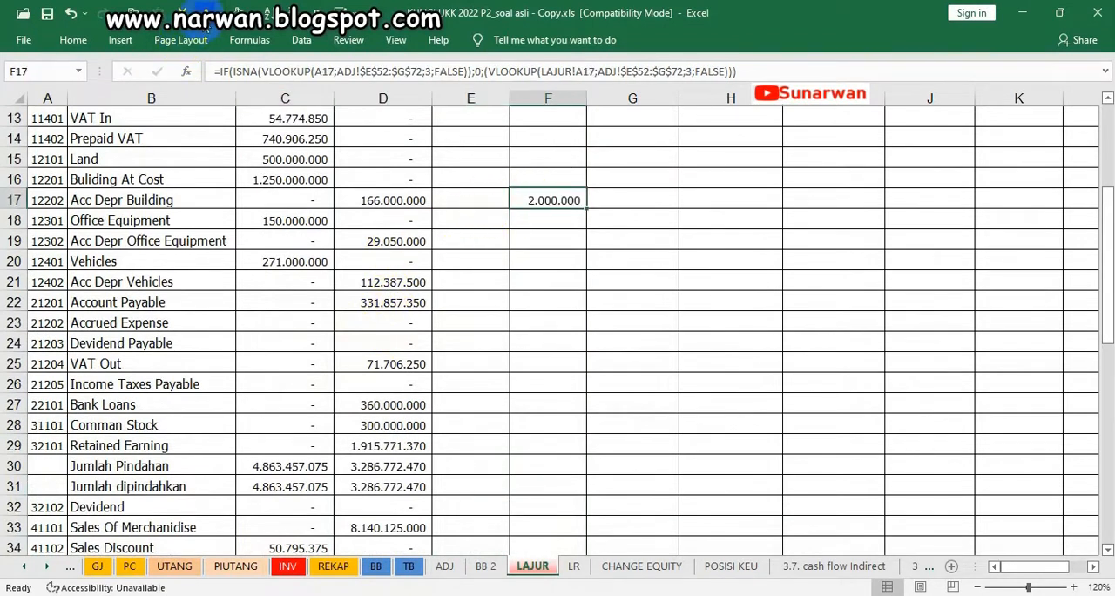
{"action": "left_click", "coordinate": [547, 238]}
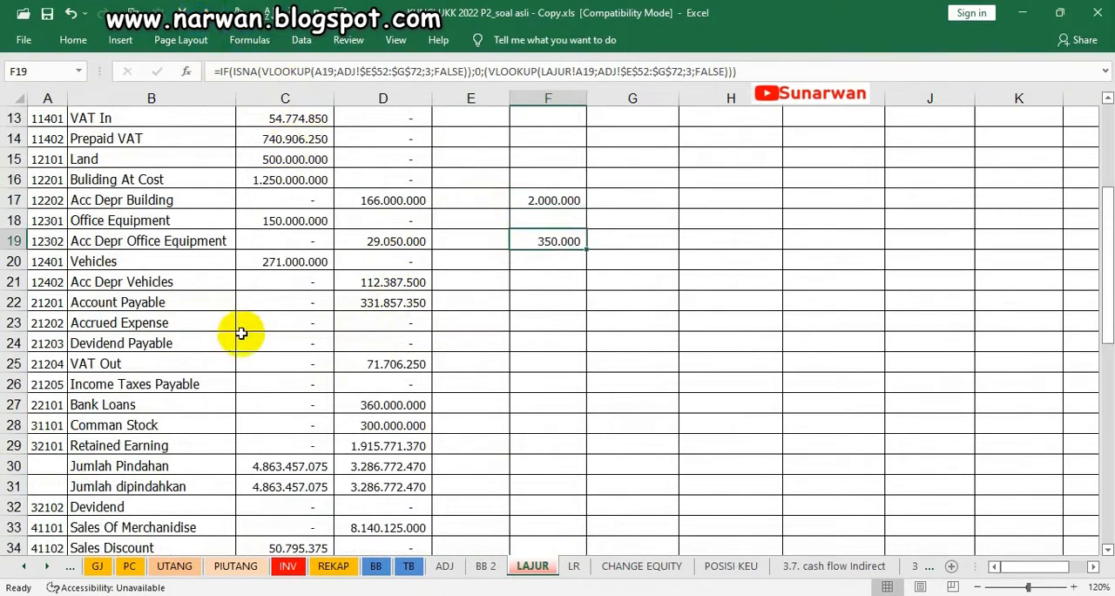
{"action": "left_click", "coordinate": [542, 280]}
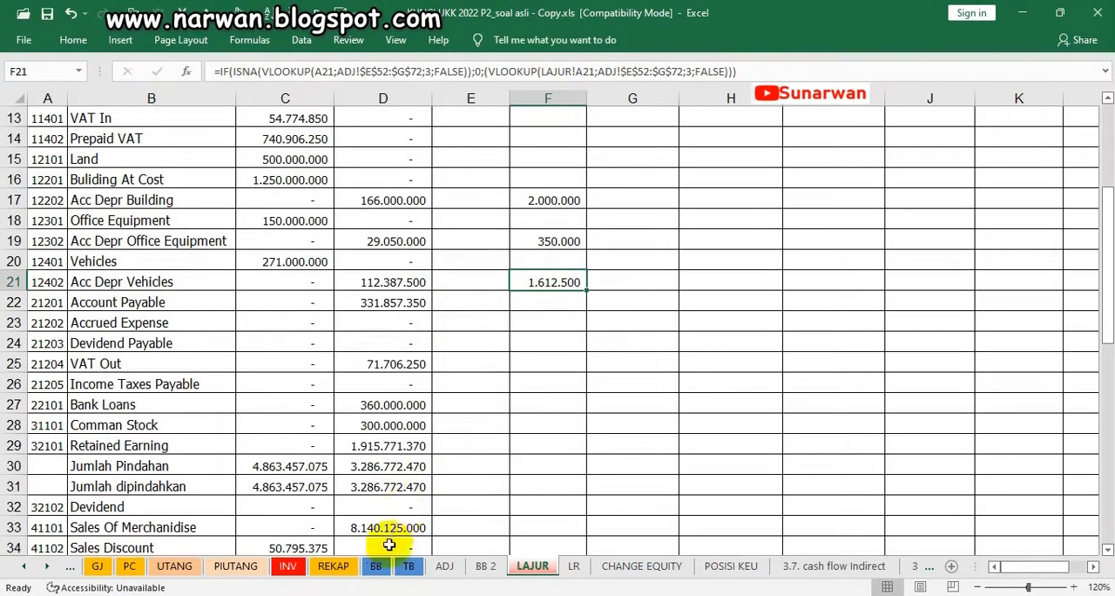
{"action": "scroll", "coordinate": [523, 391], "scroll_direction": "down", "scroll_amount": 1}
{"action": "scroll", "coordinate": [523, 391], "scroll_direction": "down", "scroll_amount": 3}
On the ADJ sheet, mark the three 04/BM accumulated depreciation lines with a "v" in I23, I24 and I25
{"action": "left_click", "coordinate": [443, 566]}
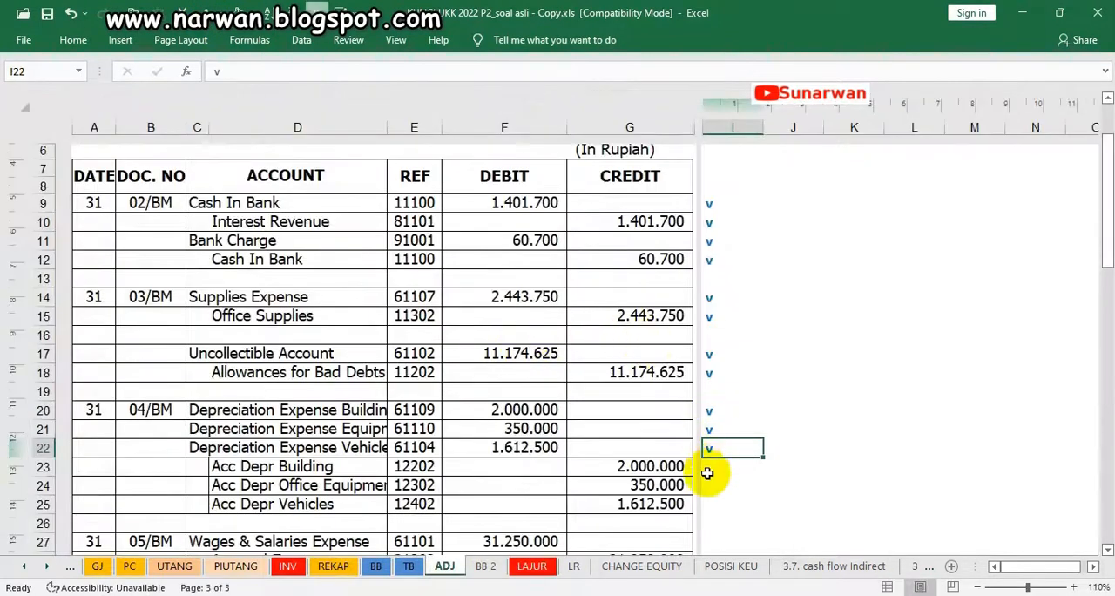
{"action": "left_click", "coordinate": [718, 464]}
{"action": "type", "text": "v"}
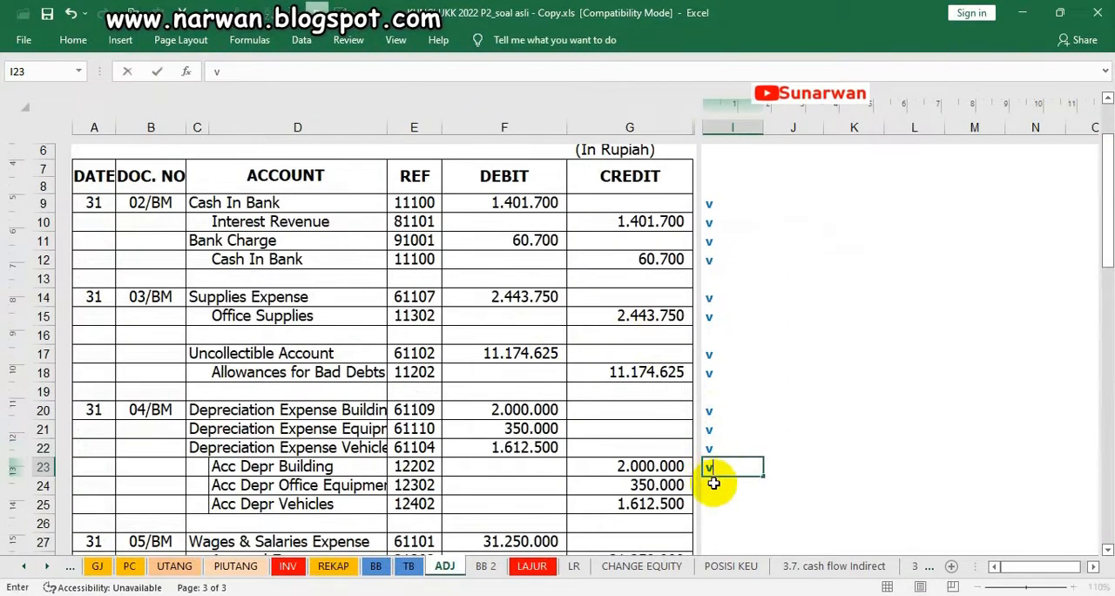
{"action": "left_click", "coordinate": [707, 484]}
{"action": "type", "text": "v"}
{"action": "left_click", "coordinate": [714, 511]}
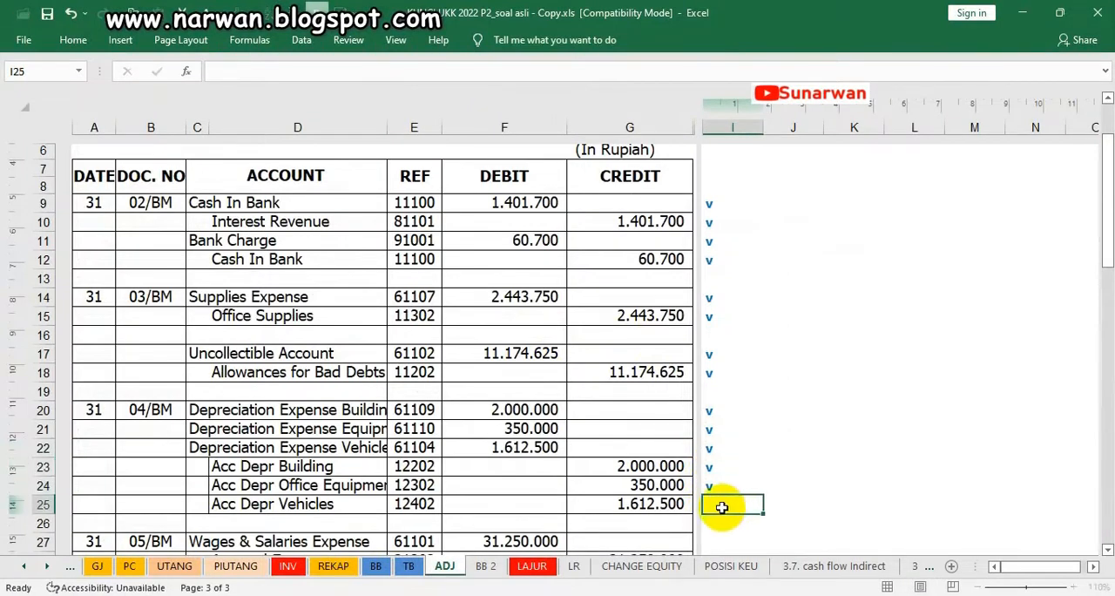
{"action": "scroll", "coordinate": [796, 435], "scroll_direction": "down", "scroll_amount": 2}
{"action": "type", "text": "v"}
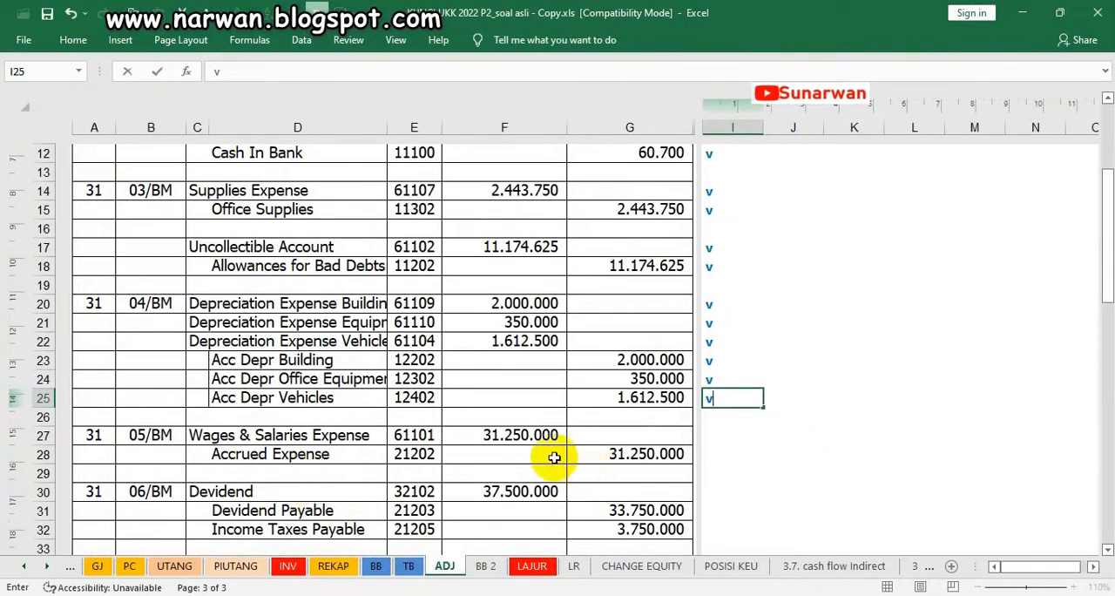
On the LAJUR sheet, make the Wages & Salaries Expense debit in E39 and Accrued Expense credit in F23 visible with the dark font colour
{"action": "left_click", "coordinate": [534, 567]}
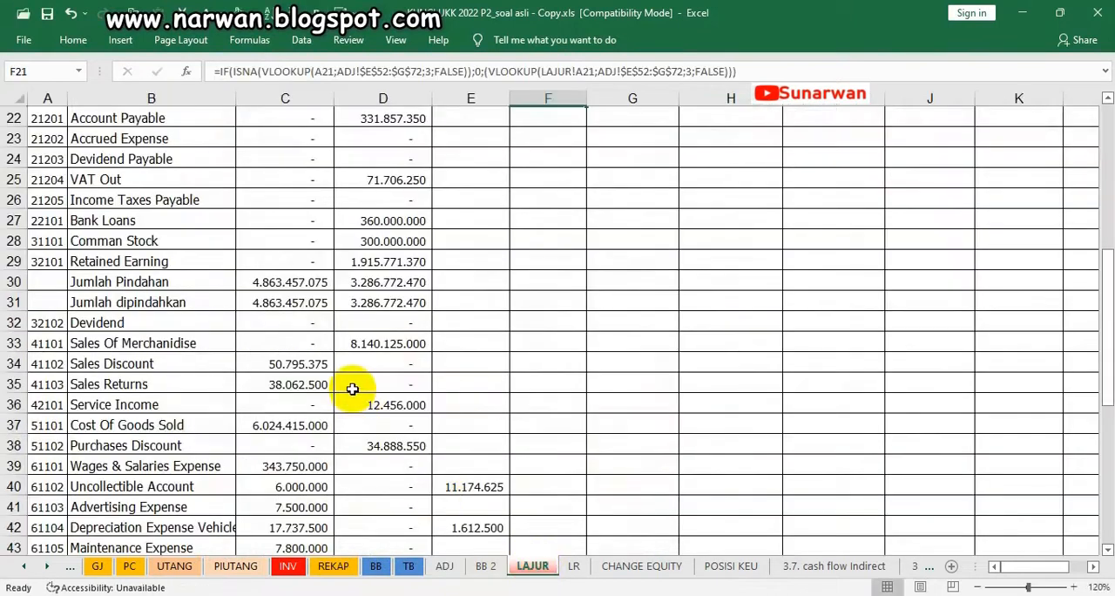
{"action": "scroll", "coordinate": [352, 389], "scroll_direction": "down", "scroll_amount": 2}
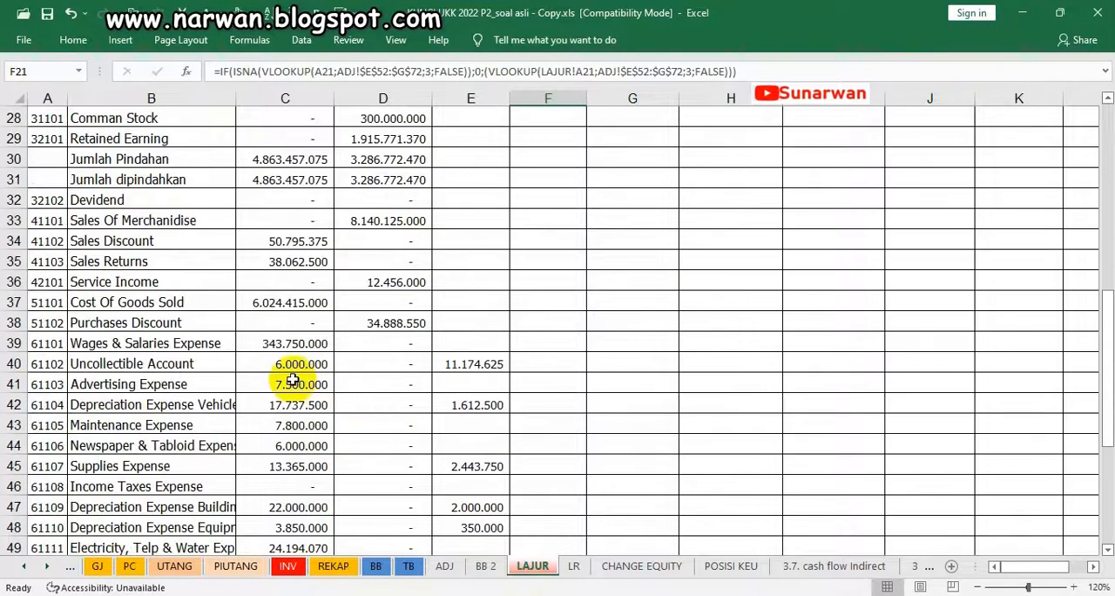
{"action": "left_click", "coordinate": [475, 343]}
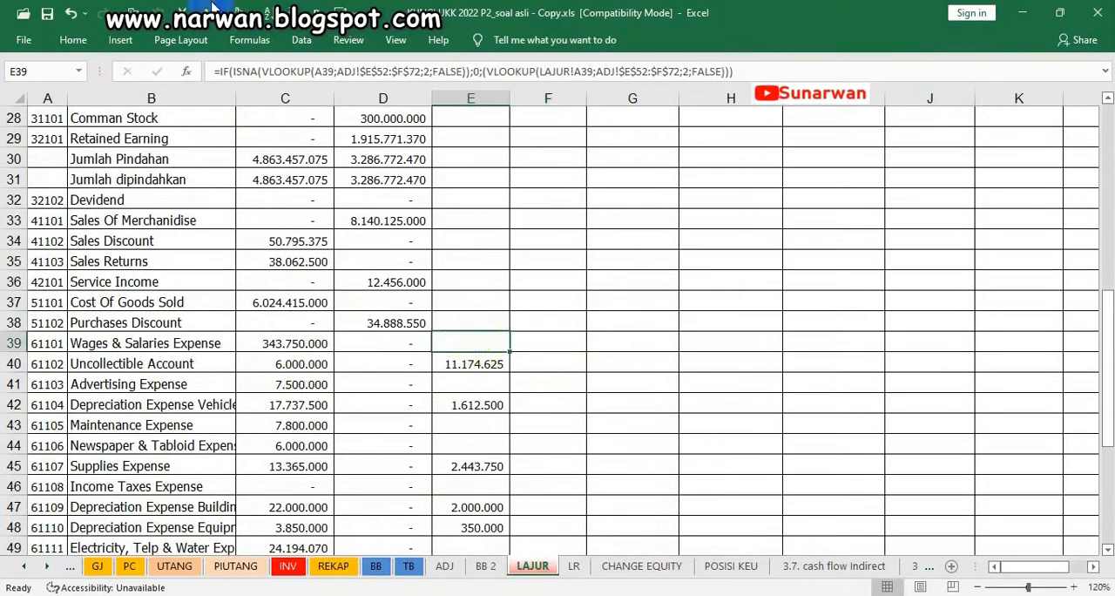
{"action": "scroll", "coordinate": [318, 209], "scroll_direction": "up", "scroll_amount": 6}
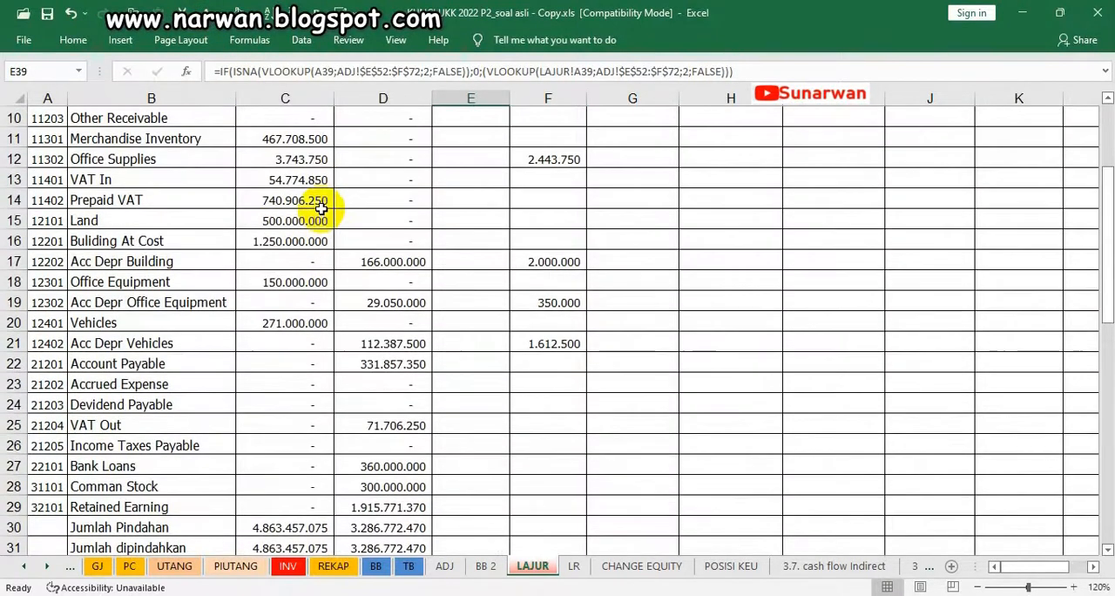
{"action": "scroll", "coordinate": [273, 224], "scroll_direction": "up", "scroll_amount": 3}
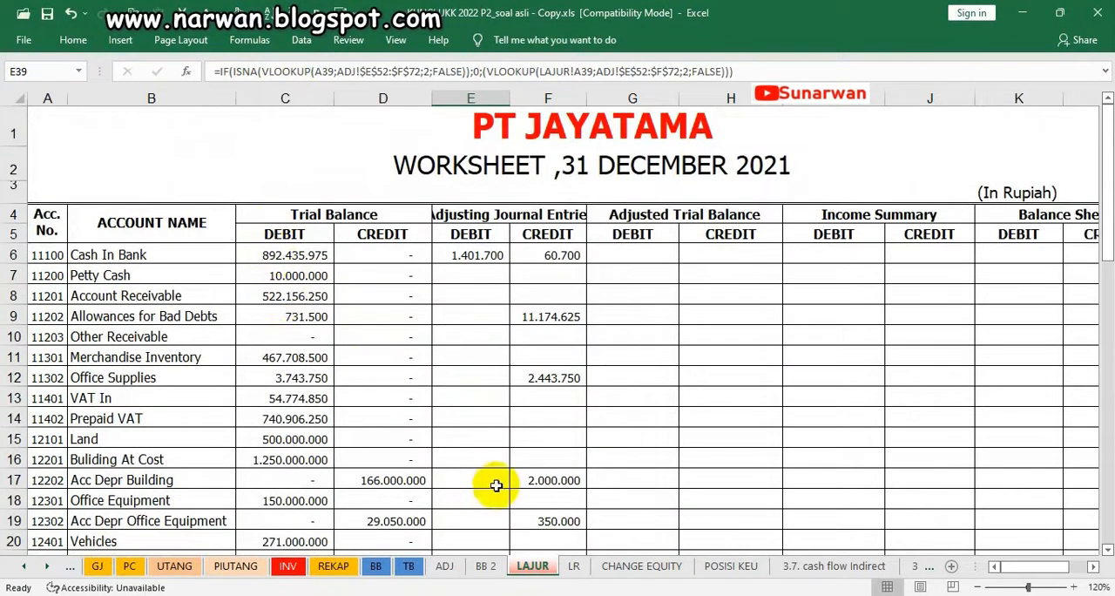
{"action": "scroll", "coordinate": [525, 477], "scroll_direction": "down", "scroll_amount": 2}
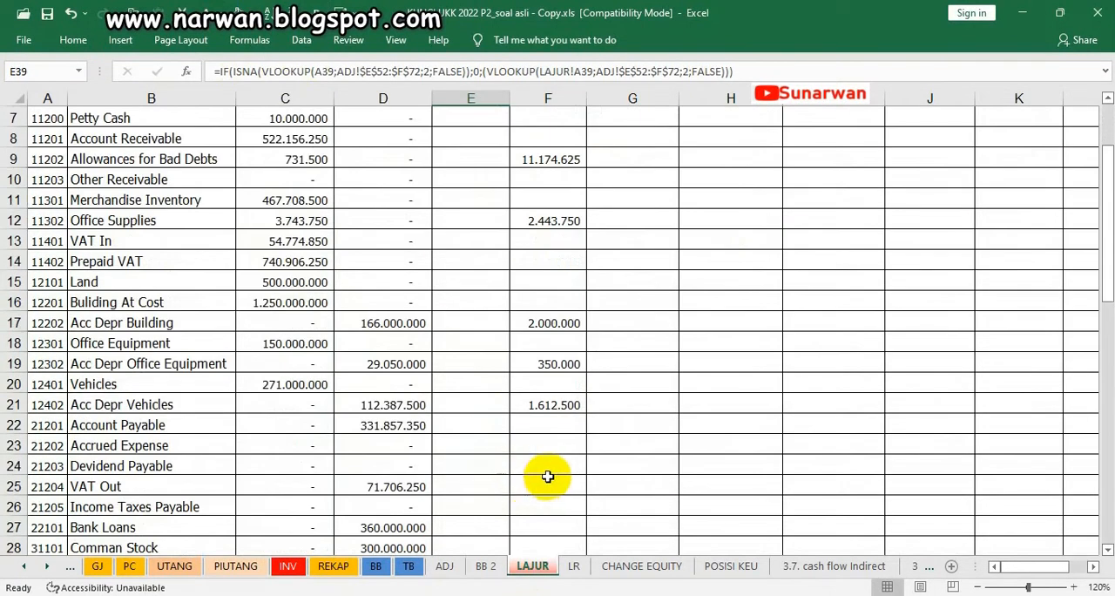
{"action": "left_click", "coordinate": [555, 447]}
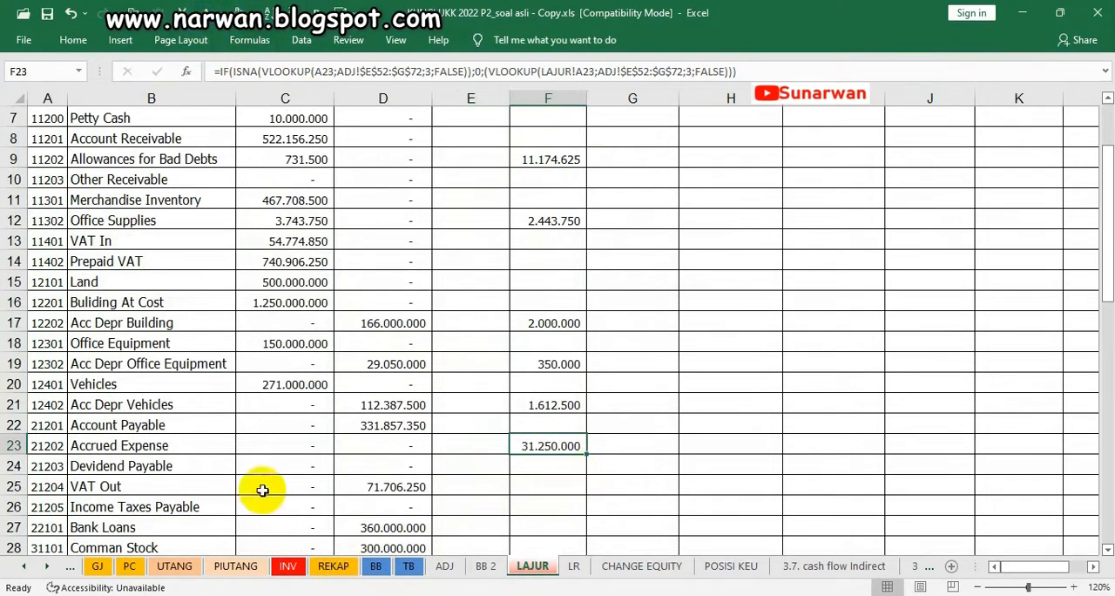
{"action": "left_click_drag", "start_coordinate": [104, 444], "coordinate": [532, 448]}
On the ADJ sheet, mark the two 05/BM wages and accrued expense lines with a "v" in I27 and I28
{"action": "left_click", "coordinate": [442, 567]}
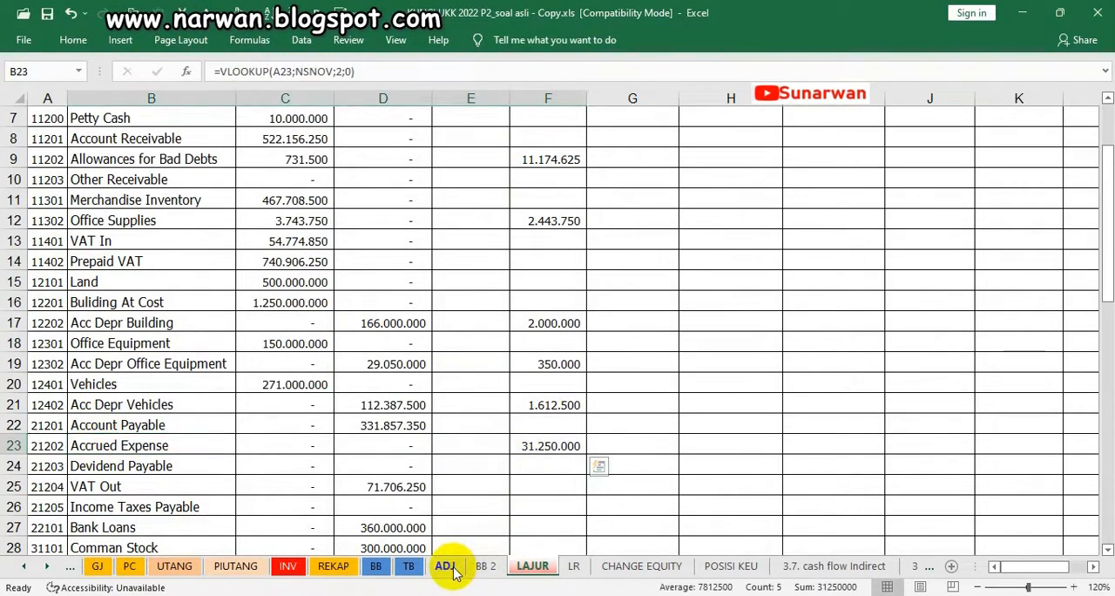
{"action": "scroll", "coordinate": [446, 396], "scroll_direction": "down", "scroll_amount": 2}
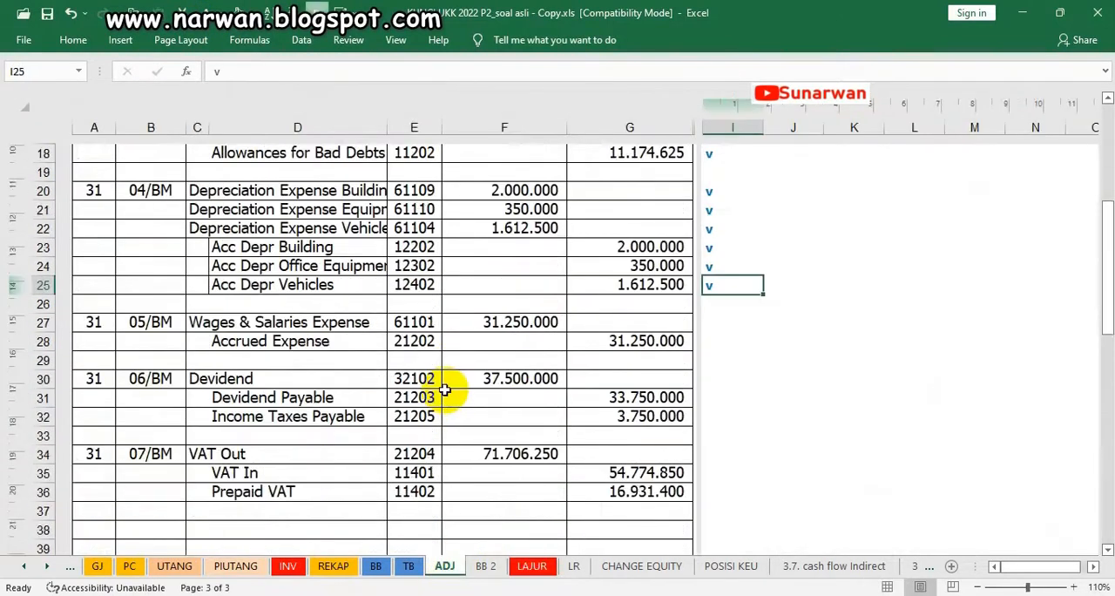
{"action": "left_click", "coordinate": [707, 321]}
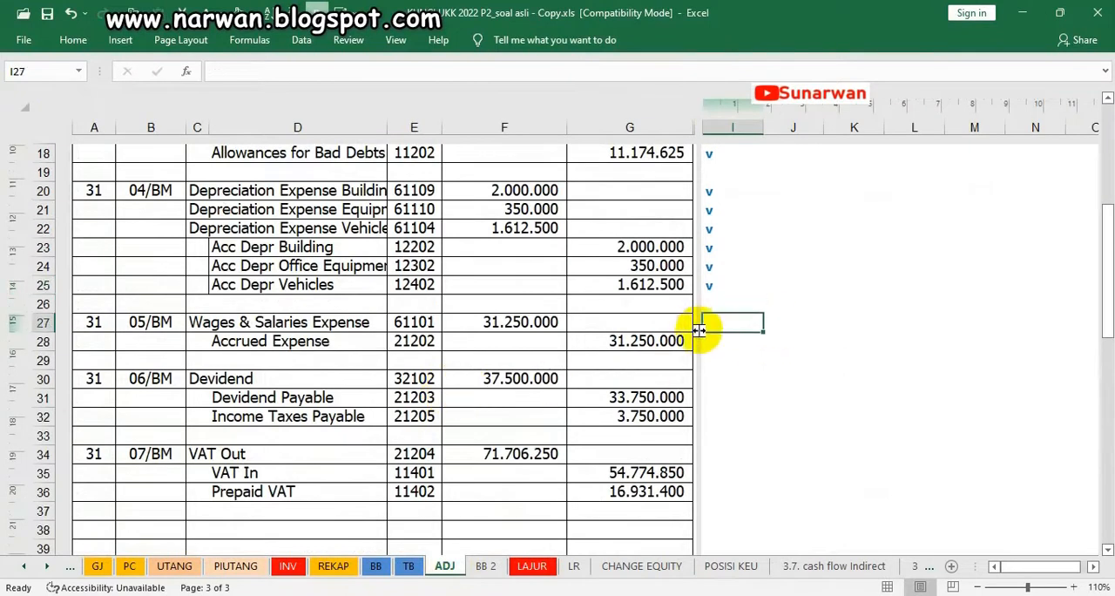
{"action": "type", "text": "v"}
{"action": "key", "text": "Return"}
{"action": "type", "text": "v"}
Mark the three 06/BM dividend entry lines with a "v" in I30, I31 and I32
{"action": "left_click", "coordinate": [711, 376]}
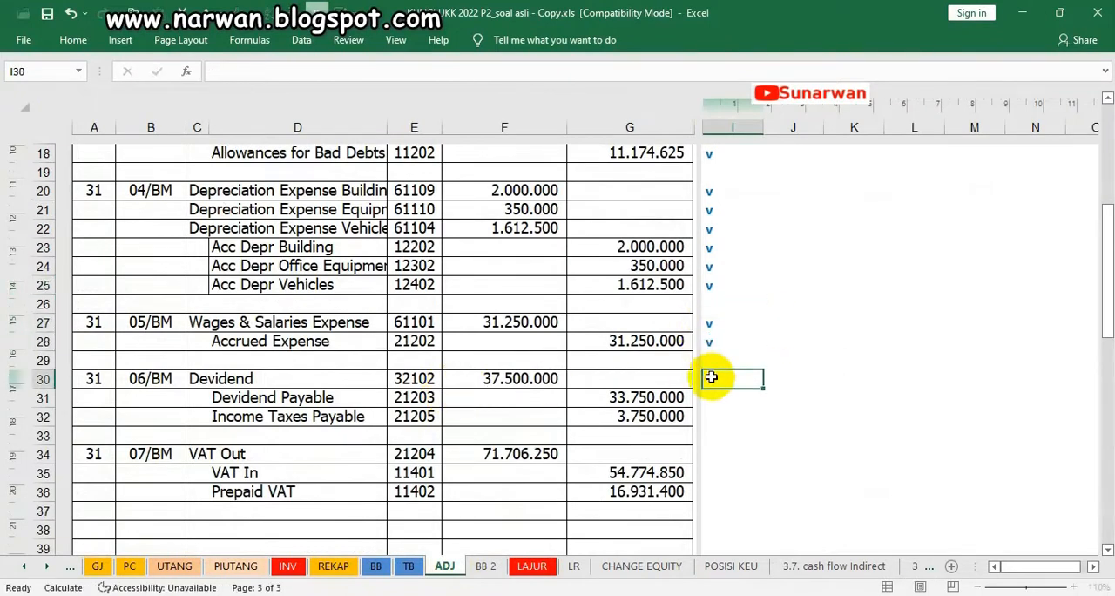
{"action": "key", "text": "Return"}
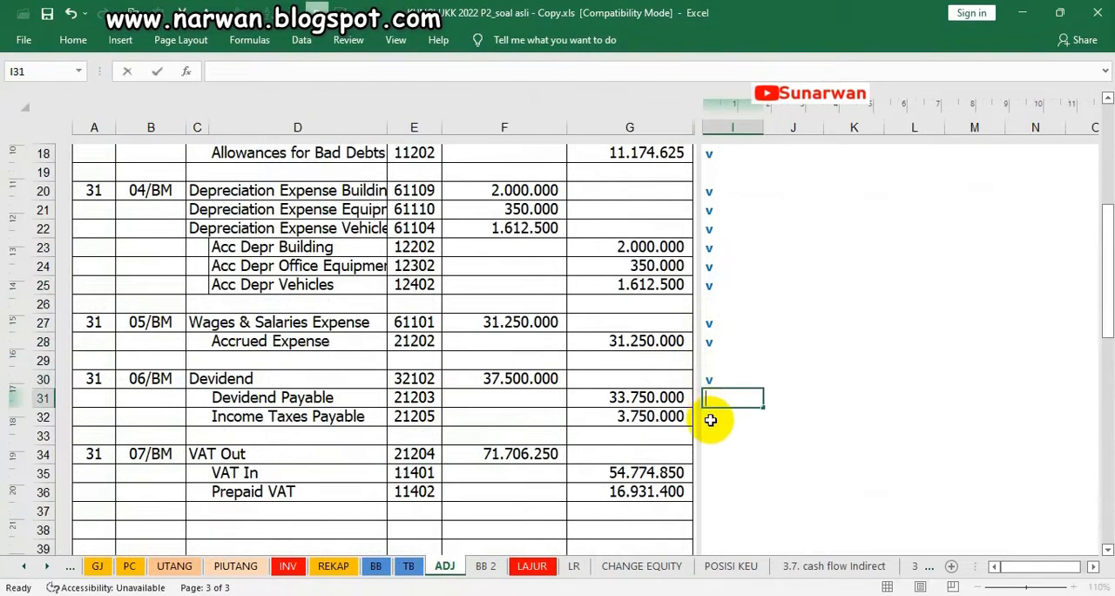
{"action": "type", "text": "v"}
{"action": "key", "text": "Return"}
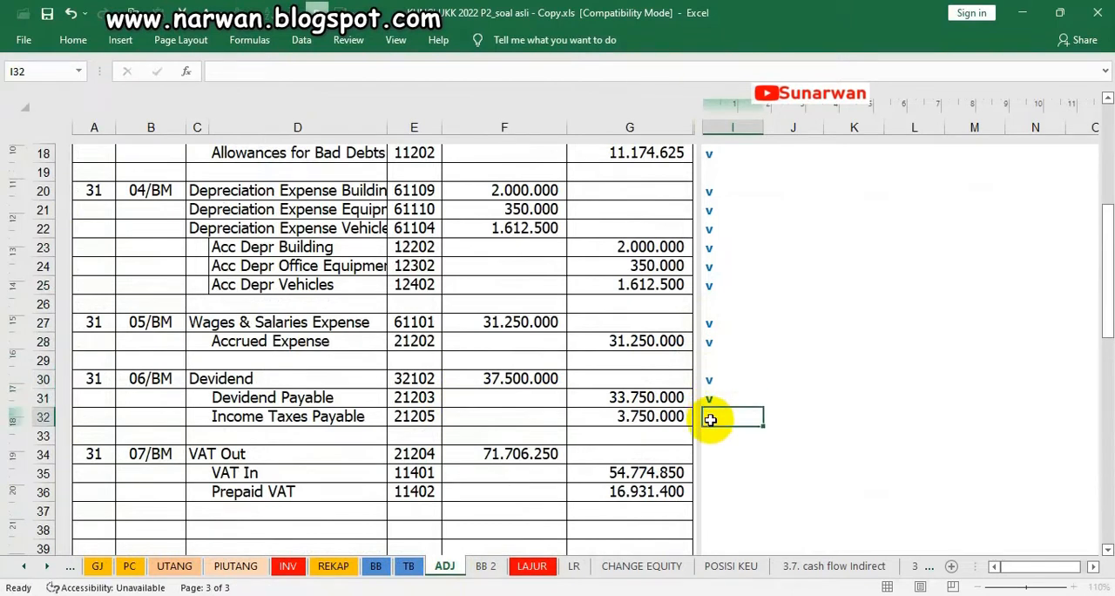
{"action": "left_click", "coordinate": [815, 304]}
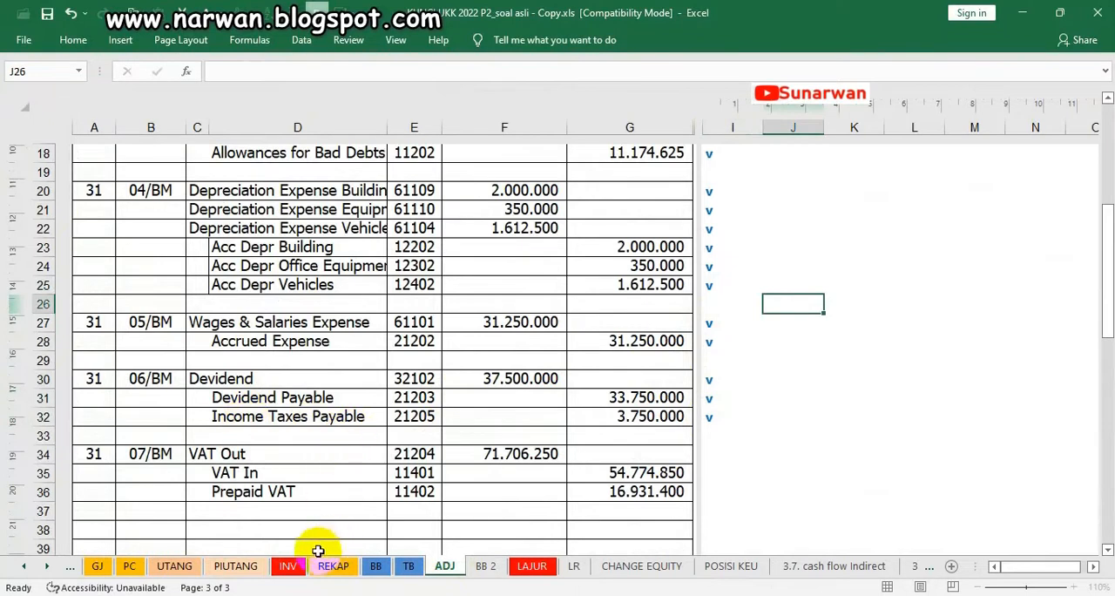
On the LAJUR sheet, make the Devidend adjusting debit in E32 visible with the dark font colour
{"action": "left_click", "coordinate": [527, 566]}
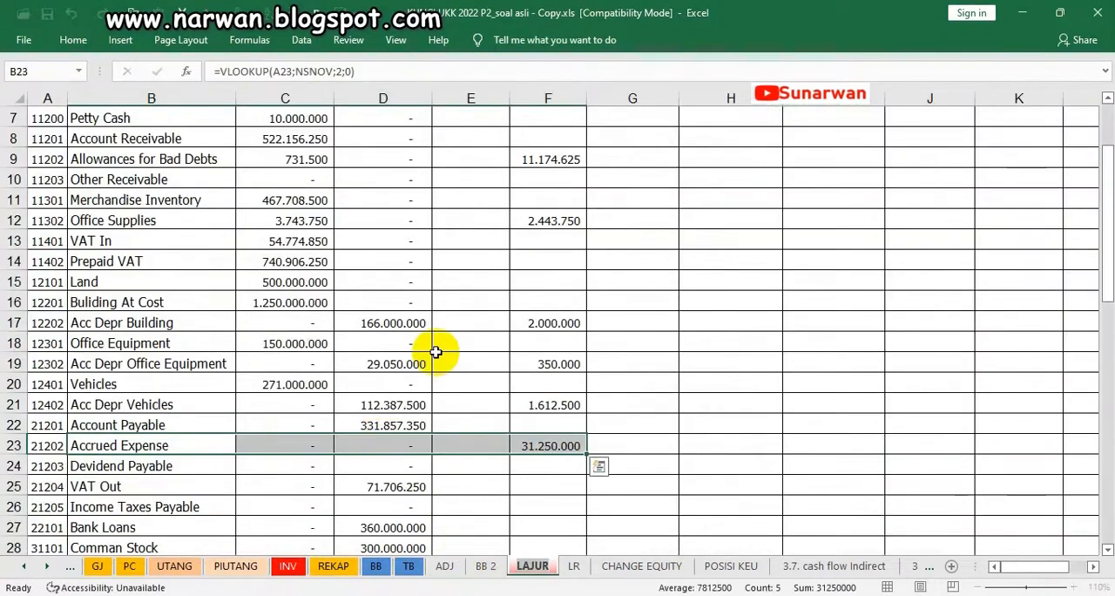
{"action": "left_click", "coordinate": [353, 485]}
{"action": "scroll", "coordinate": [653, 441], "scroll_direction": "up", "scroll_amount": 1}
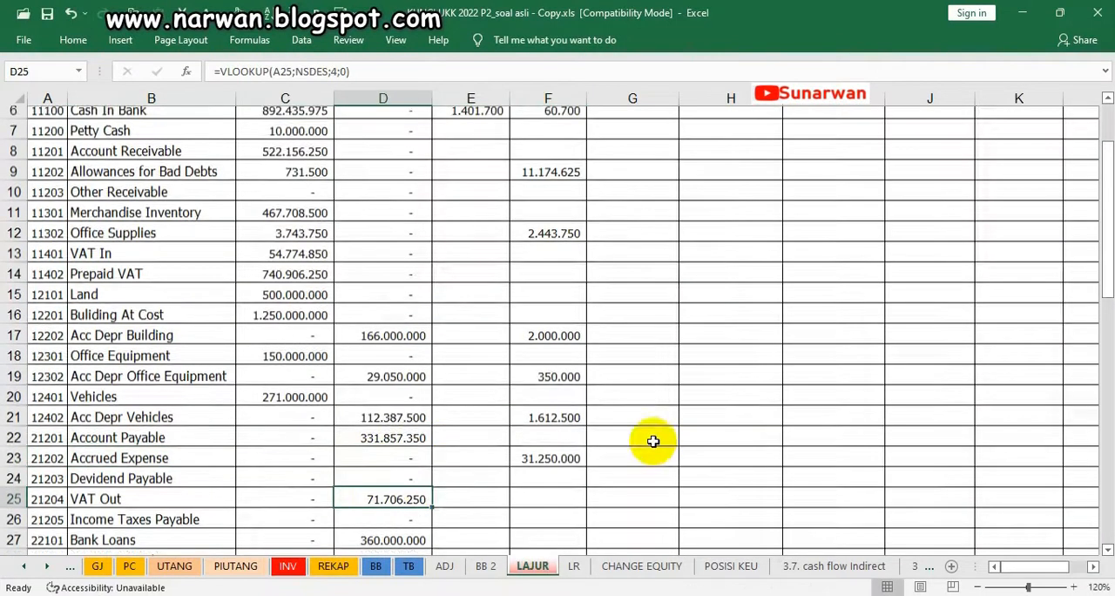
{"action": "scroll", "coordinate": [538, 491], "scroll_direction": "down", "scroll_amount": 3}
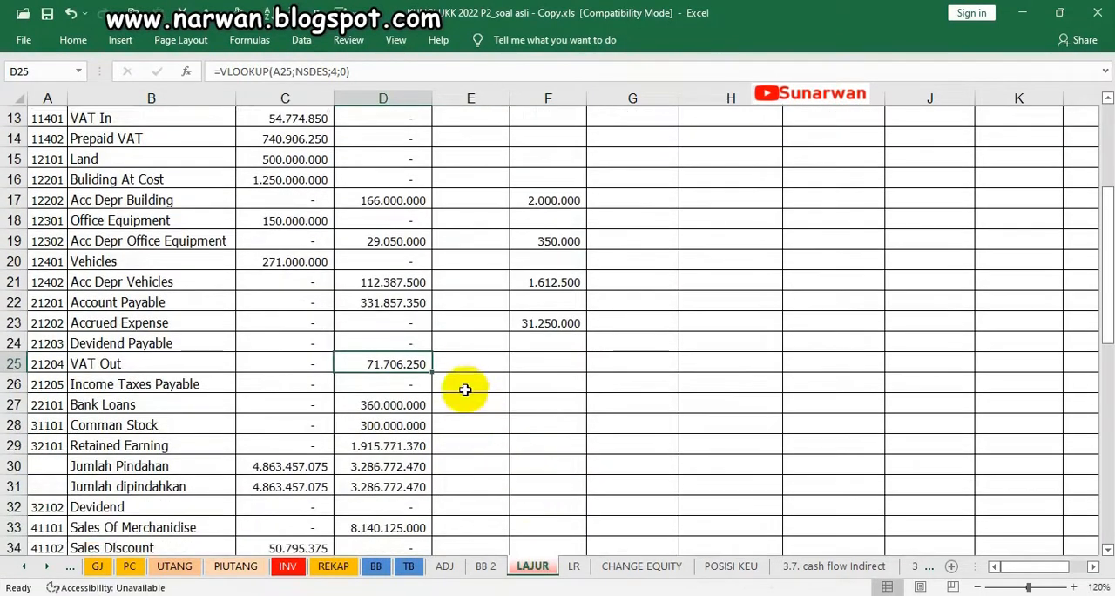
{"action": "scroll", "coordinate": [462, 450], "scroll_direction": "down", "scroll_amount": 8}
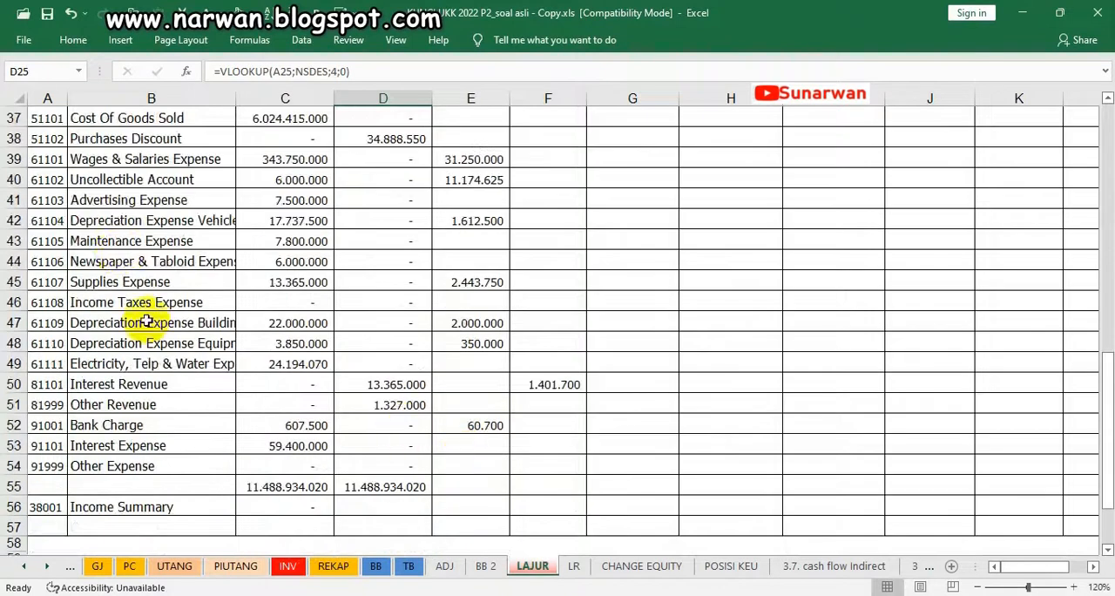
{"action": "scroll", "coordinate": [118, 223], "scroll_direction": "up", "scroll_amount": 3}
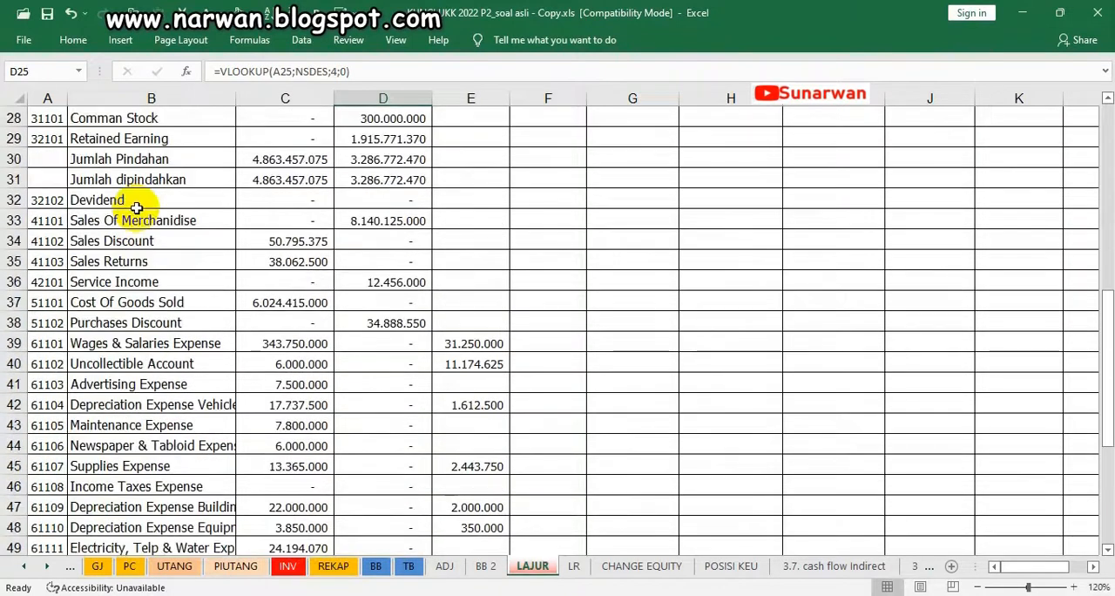
{"action": "left_click", "coordinate": [468, 197]}
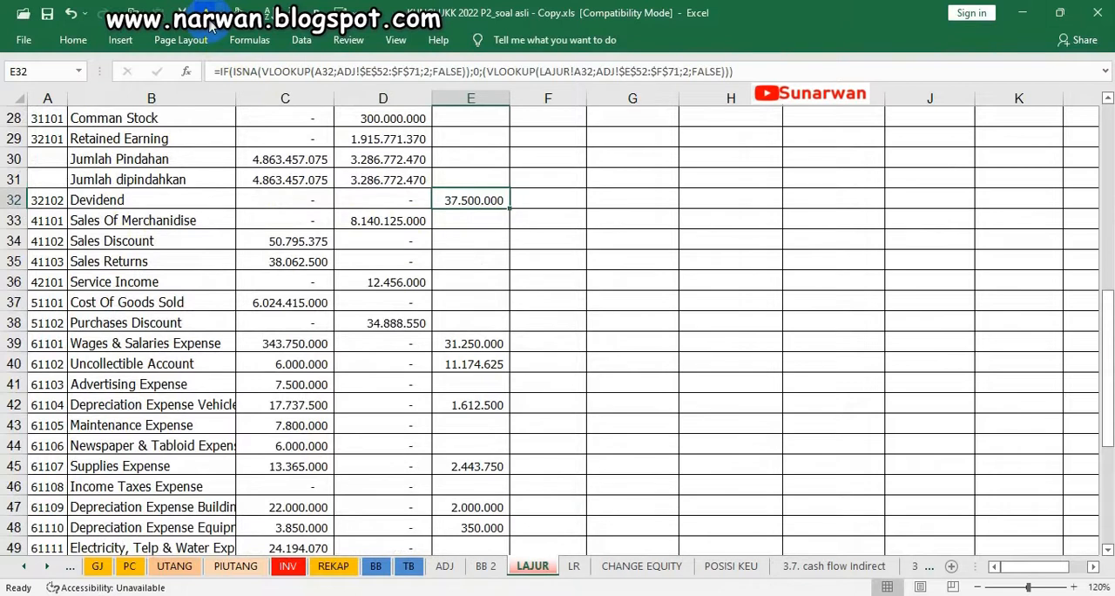
Make the Devidend Payable credit in F24 and the Income Taxes Payable credit in F26 visible with the same font colour
{"action": "scroll", "coordinate": [508, 301], "scroll_direction": "up", "scroll_amount": 8}
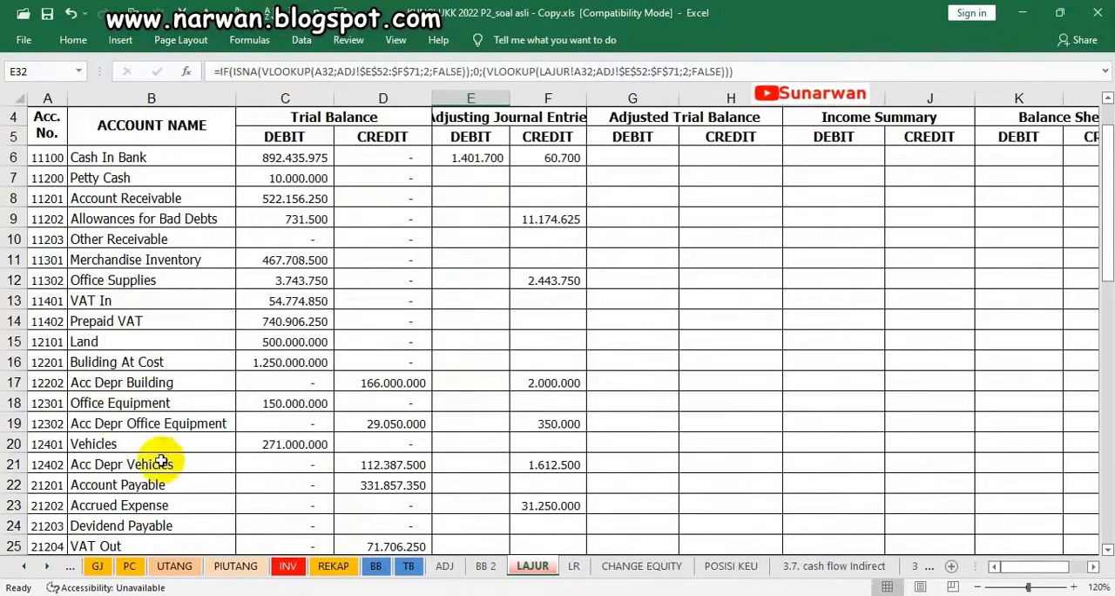
{"action": "scroll", "coordinate": [194, 484], "scroll_direction": "down", "scroll_amount": 1}
{"action": "scroll", "coordinate": [194, 488], "scroll_direction": "down", "scroll_amount": 1}
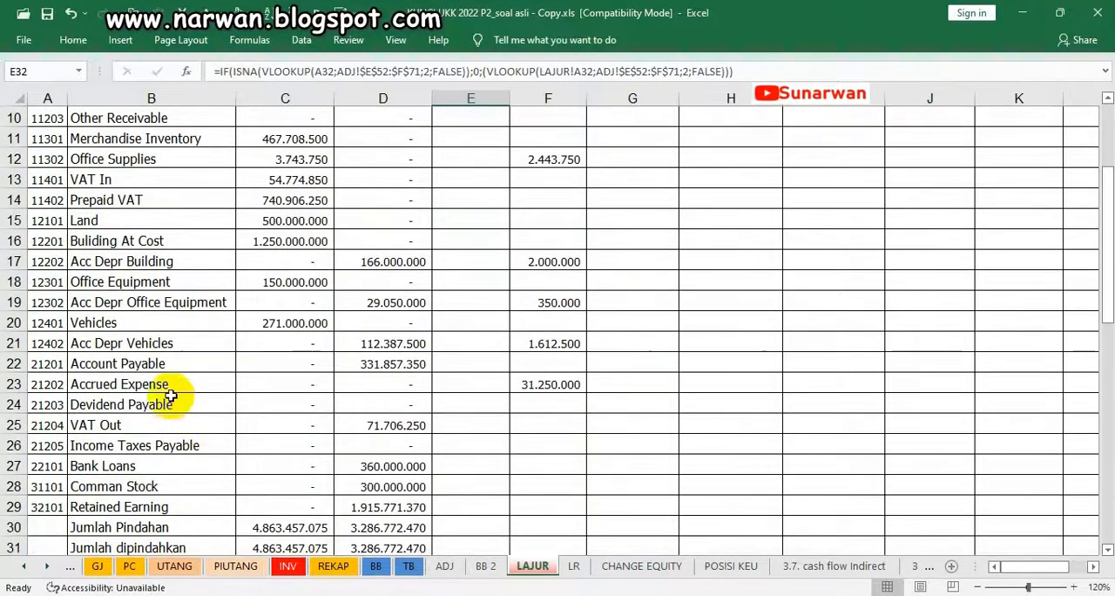
{"action": "left_click", "coordinate": [168, 403]}
{"action": "key", "text": "Right"}
{"action": "key", "text": "Right"}
{"action": "key", "text": "Right"}
{"action": "key", "text": "Right"}
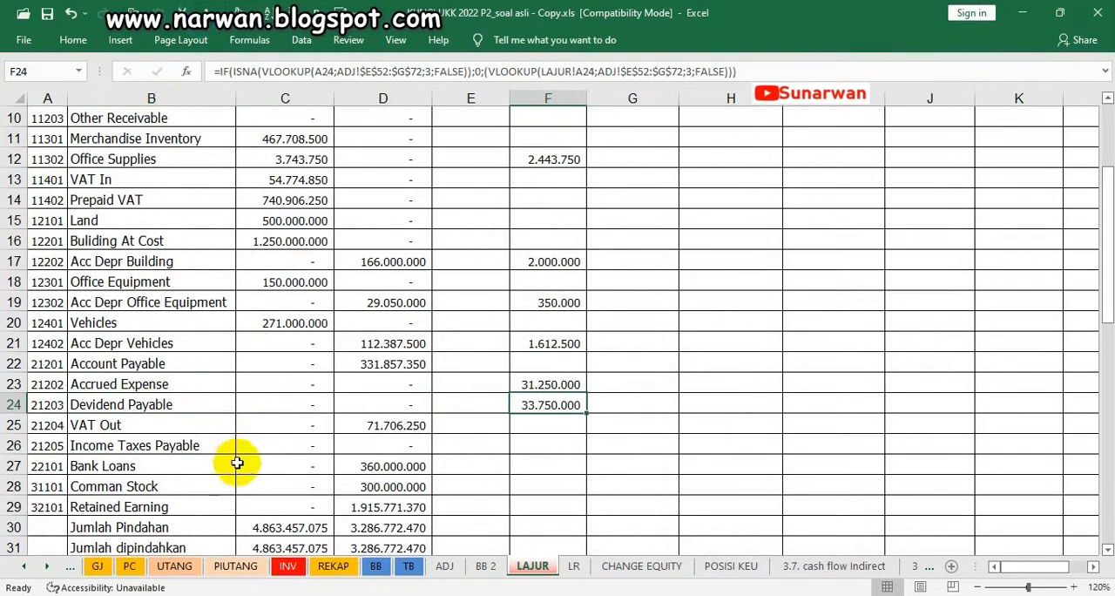
{"action": "left_click", "coordinate": [566, 446]}
{"action": "key", "text": "Right"}
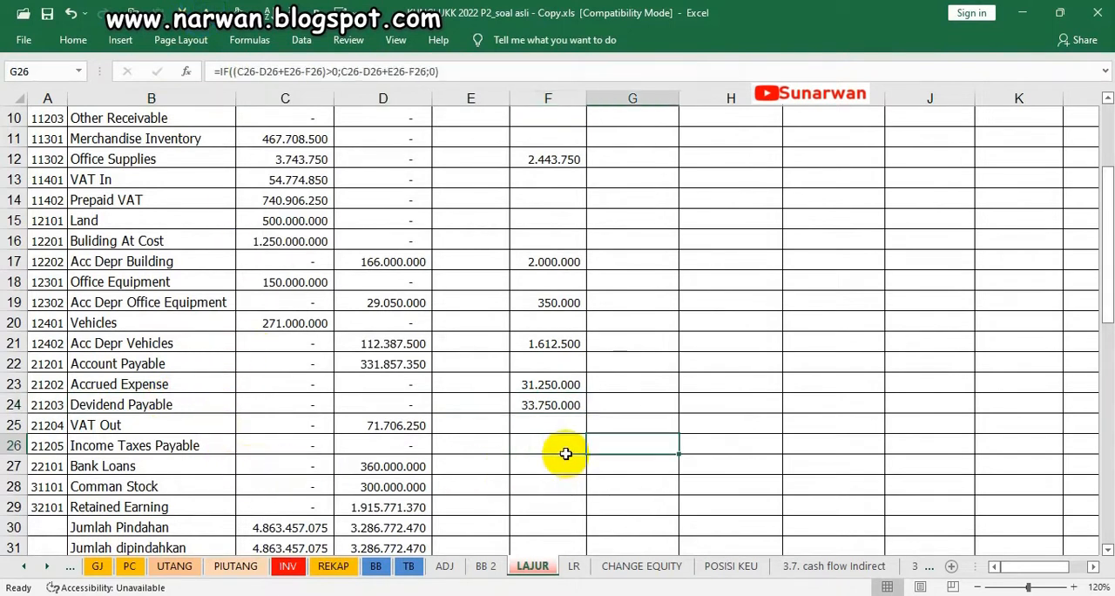
{"action": "left_click", "coordinate": [531, 446]}
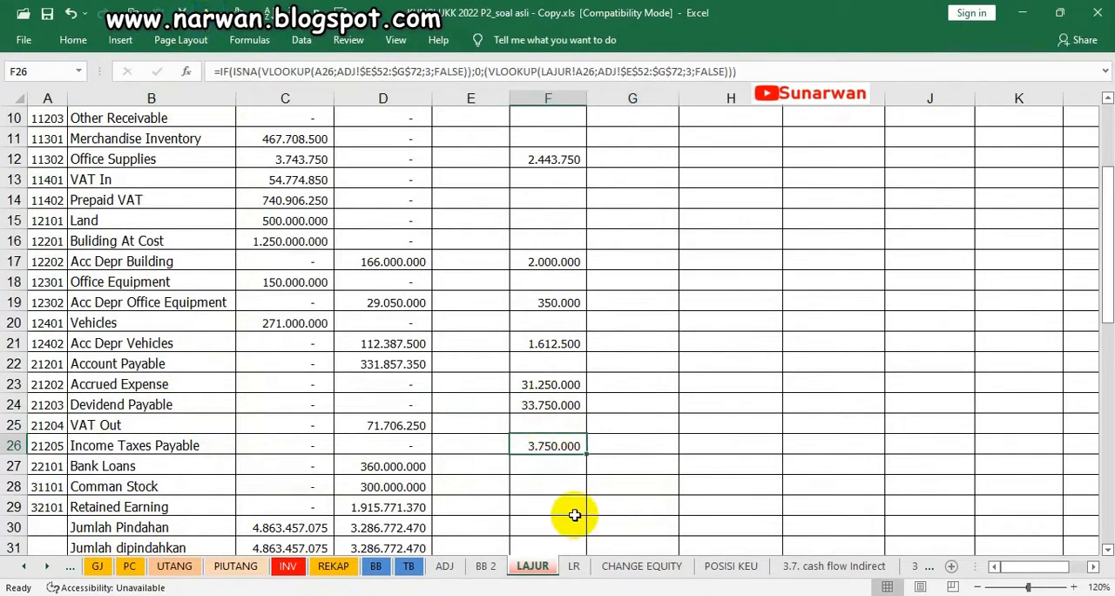
On the ADJ sheet, mark the three 07/BM VAT lines with a "v" in I34, I35 and I36
{"action": "scroll", "coordinate": [564, 512], "scroll_direction": "down", "scroll_amount": 6}
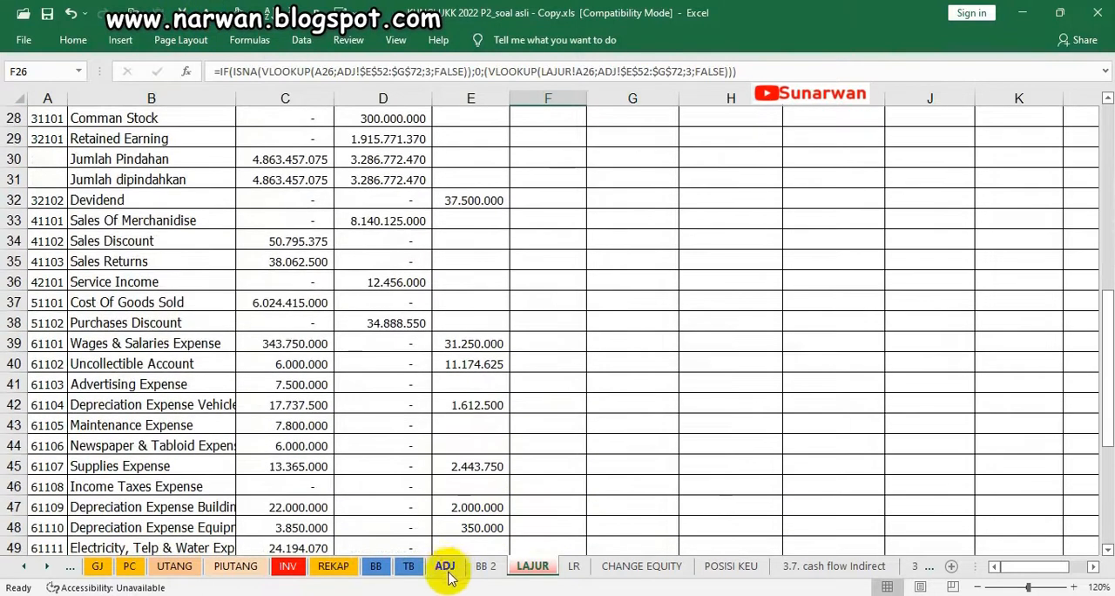
{"action": "left_click", "coordinate": [444, 566]}
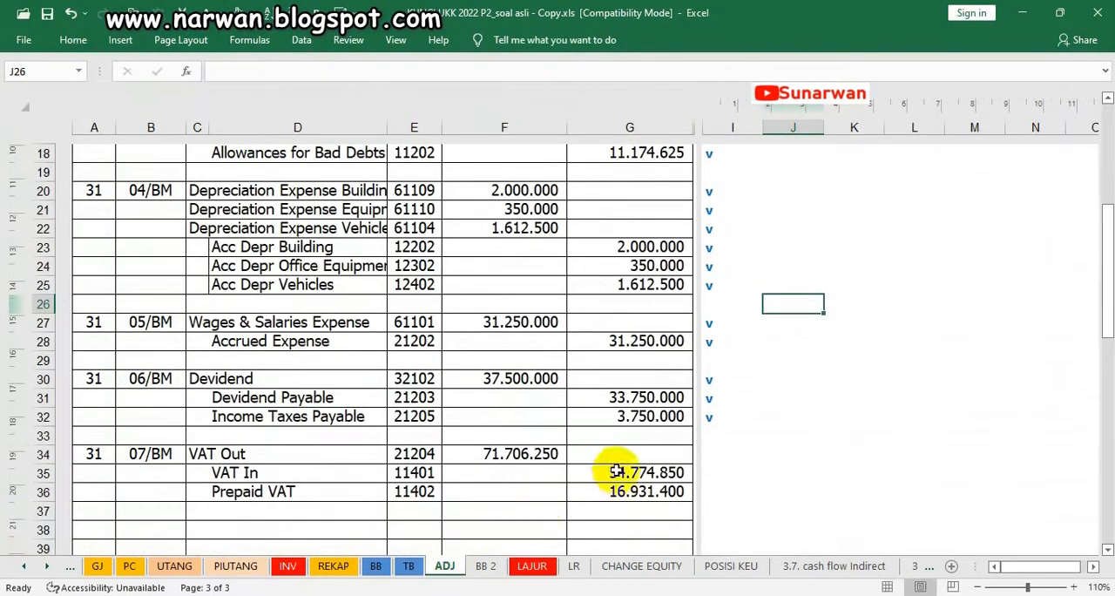
{"action": "left_click", "coordinate": [718, 457]}
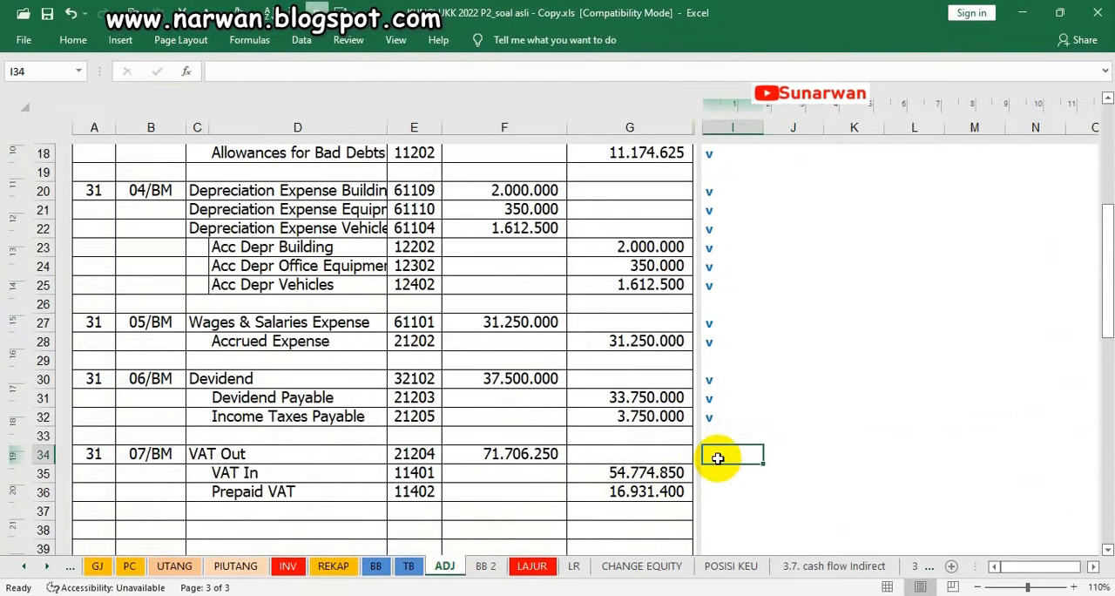
{"action": "type", "text": "v"}
{"action": "key", "text": "Return"}
{"action": "type", "text": "v"}
{"action": "key", "text": "Return"}
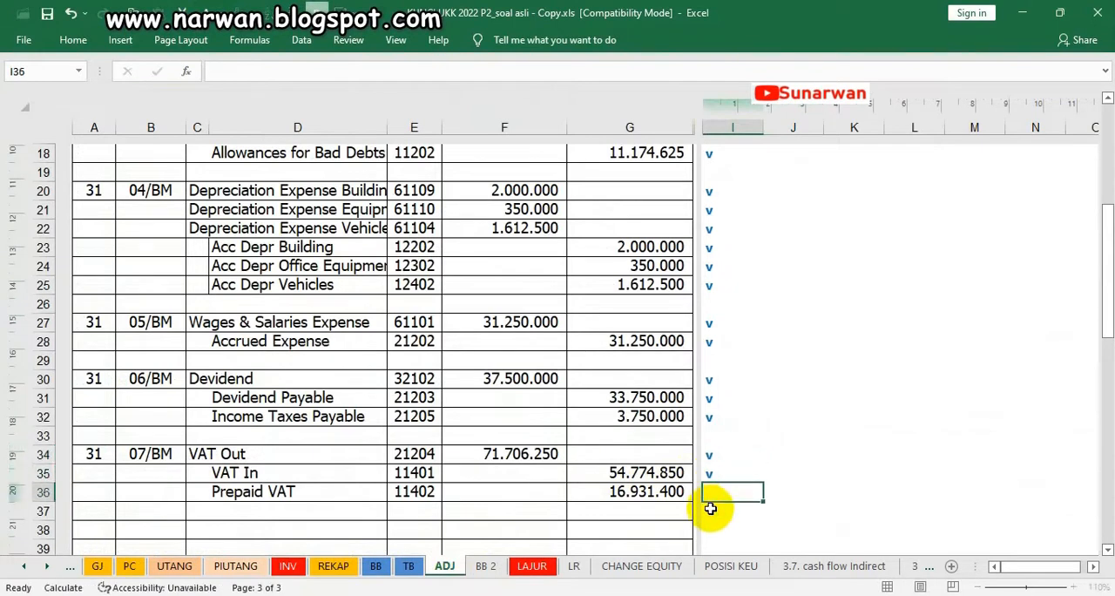
{"action": "type", "text": "v"}
{"action": "left_click", "coordinate": [797, 456]}
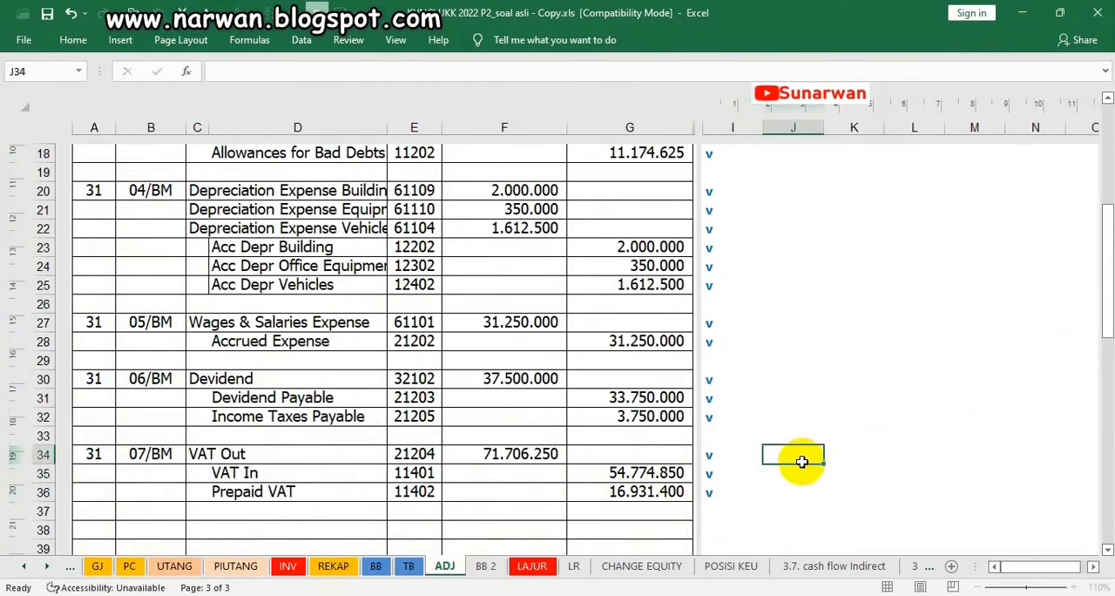
On the LAJUR sheet, make the VAT Out debit in E25 and the VAT In credit in F13 visible with the dark font colour
{"action": "left_click", "coordinate": [512, 457]}
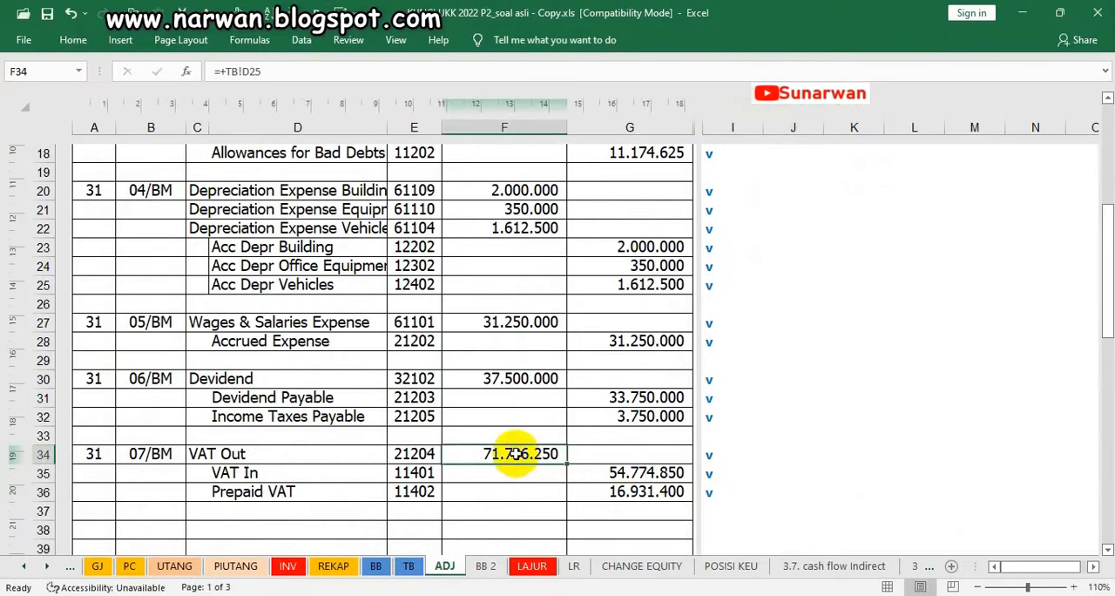
{"action": "left_click", "coordinate": [540, 567]}
{"action": "scroll", "coordinate": [410, 428], "scroll_direction": "up", "scroll_amount": 1, "text": "ctrl"}
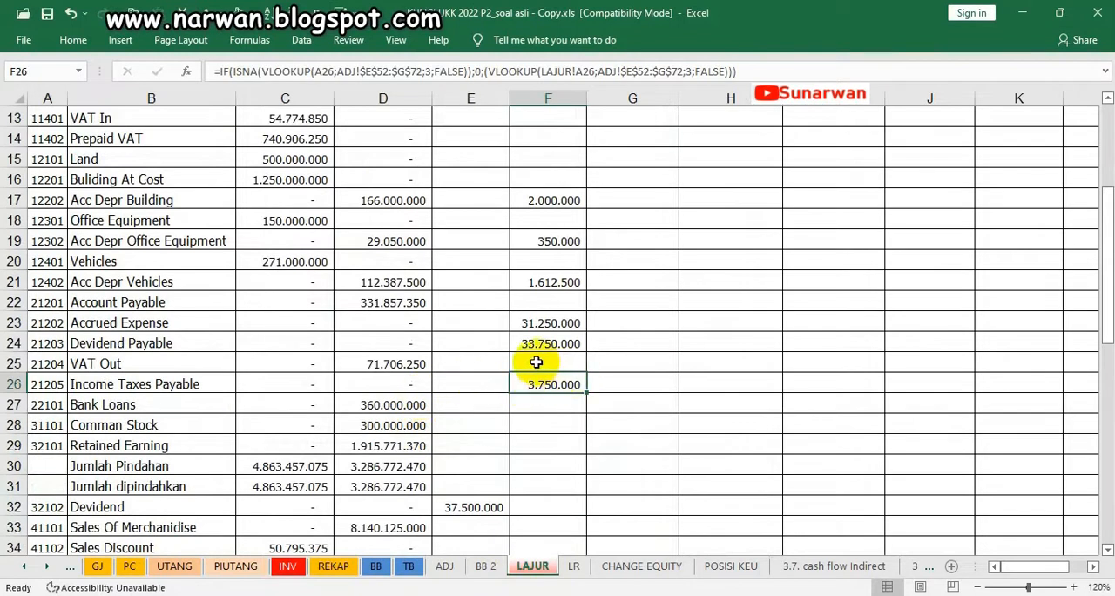
{"action": "left_click", "coordinate": [473, 362]}
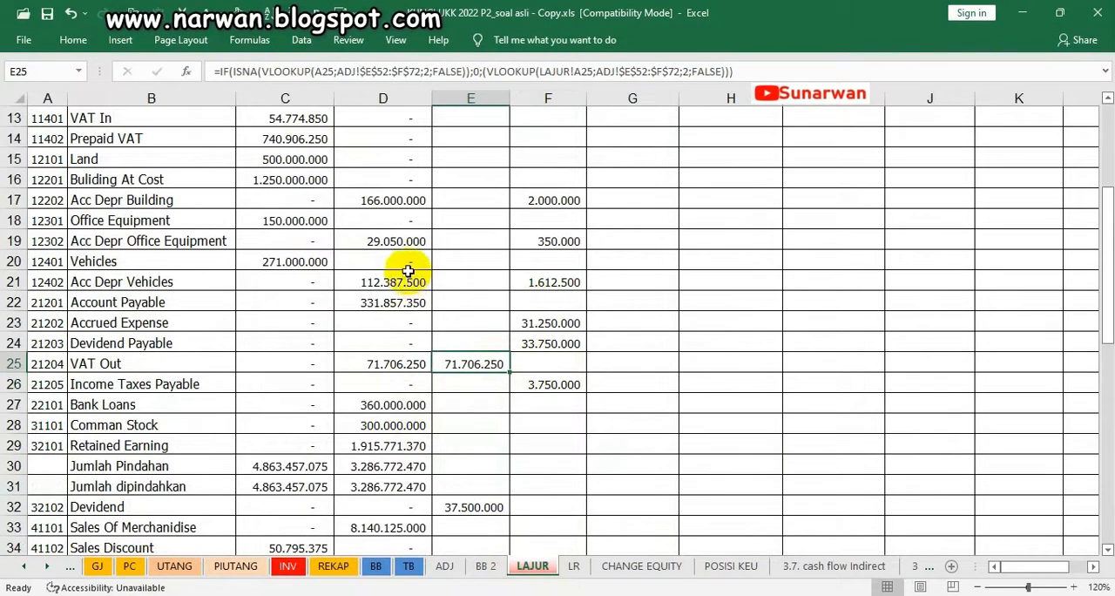
{"action": "scroll", "coordinate": [513, 174], "scroll_direction": "up", "scroll_amount": 1}
{"action": "left_click", "coordinate": [530, 180]}
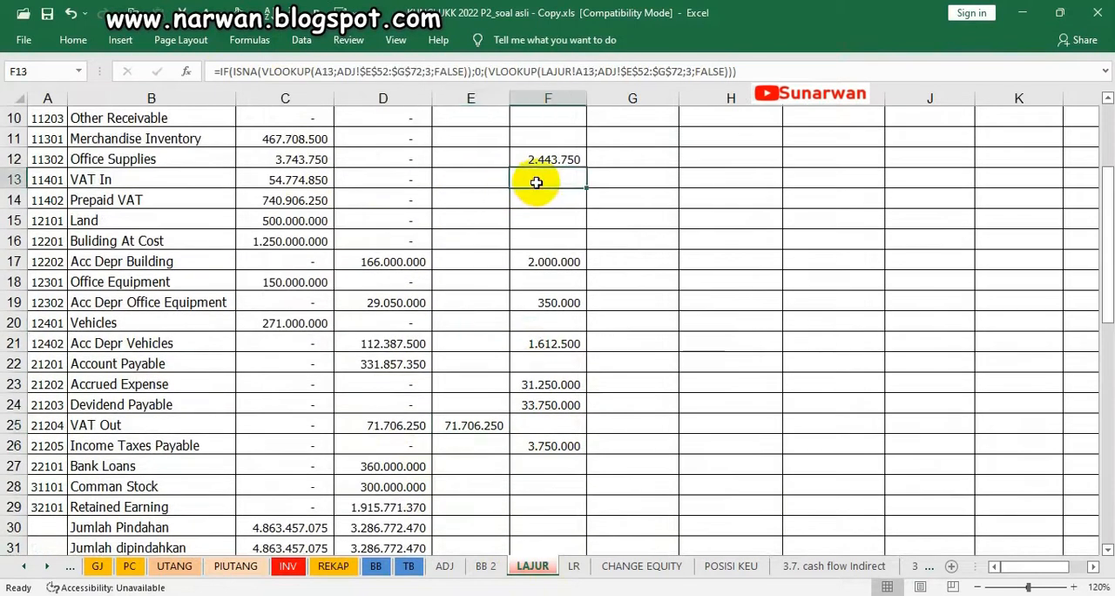
{"action": "left_click", "coordinate": [237, 9]}
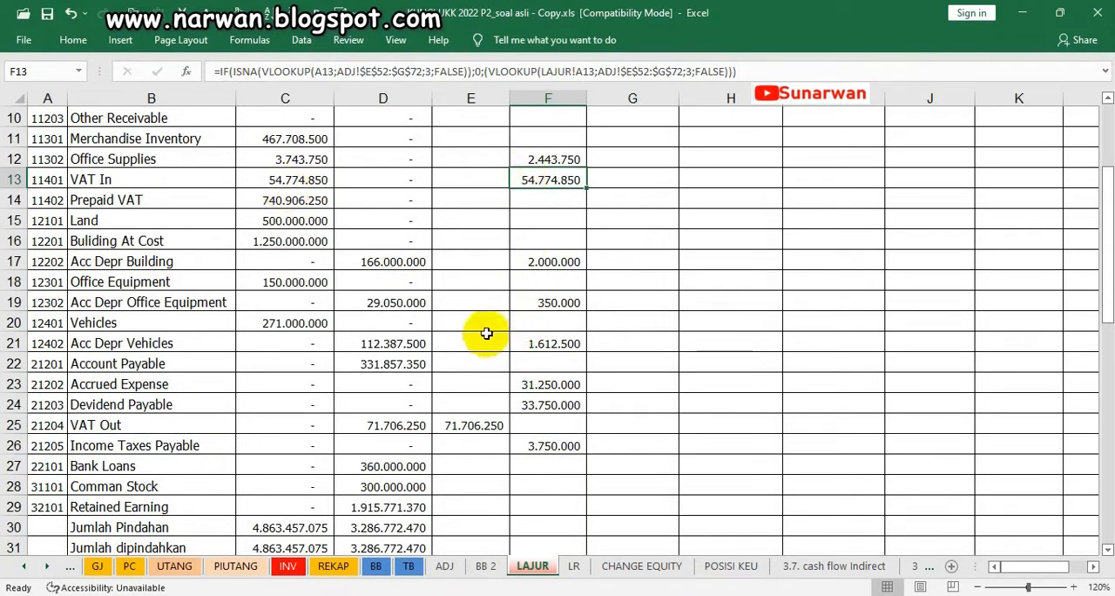
Make the Prepaid VAT credit in F14 and the adjustment totals in E55:F55 visible with the dark font colour, and widen column F slightly
{"action": "left_click", "coordinate": [542, 200]}
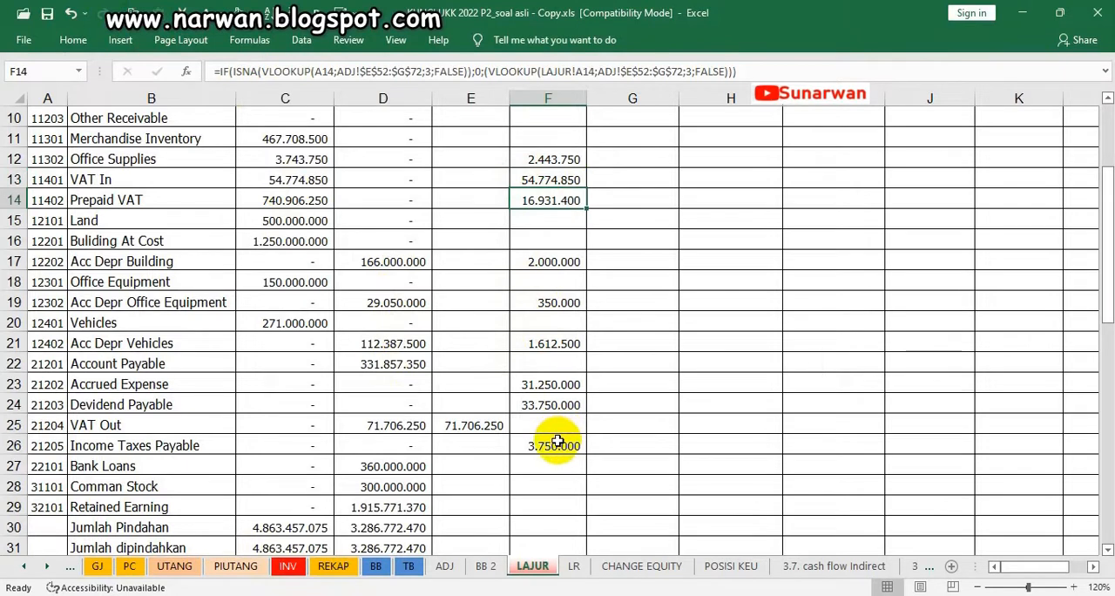
{"action": "scroll", "coordinate": [557, 441], "scroll_direction": "down", "scroll_amount": 11}
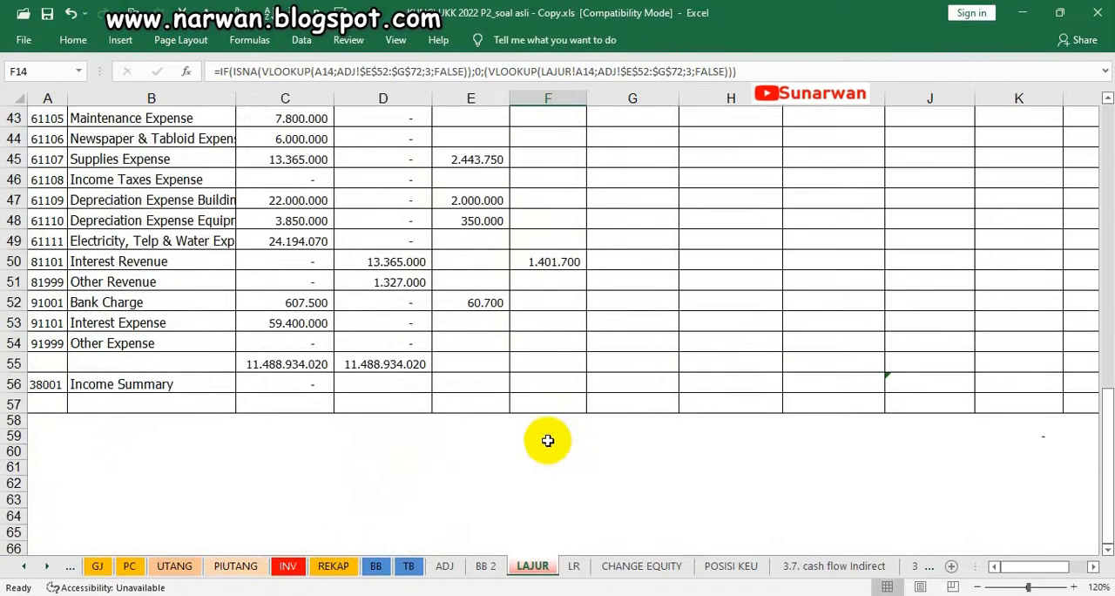
{"action": "left_click_drag", "start_coordinate": [445, 366], "coordinate": [530, 364]}
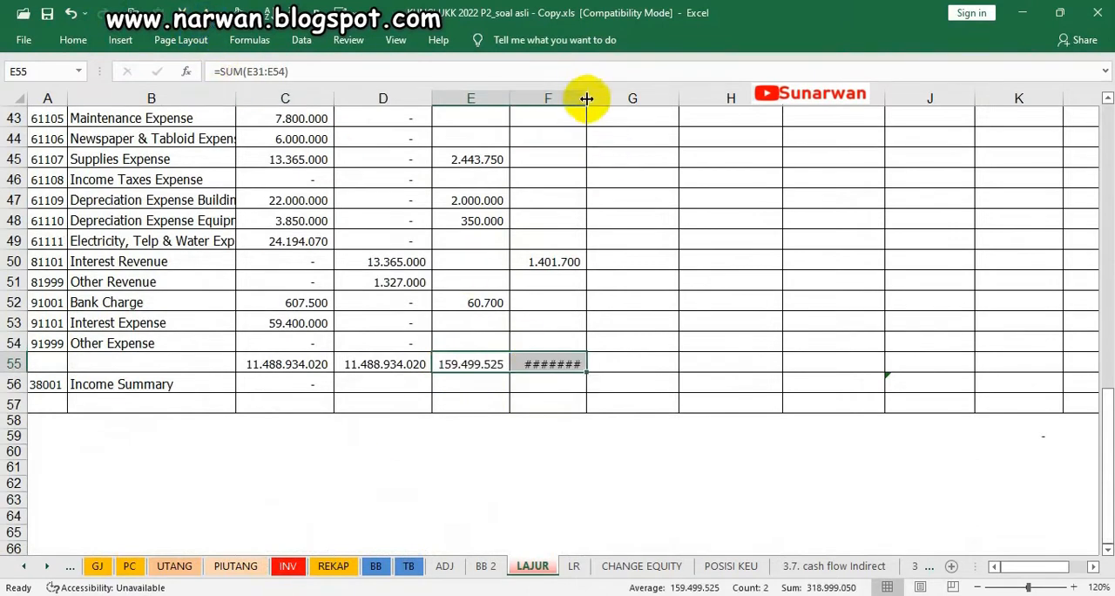
{"action": "left_click_drag", "start_coordinate": [586, 96], "coordinate": [592, 98]}
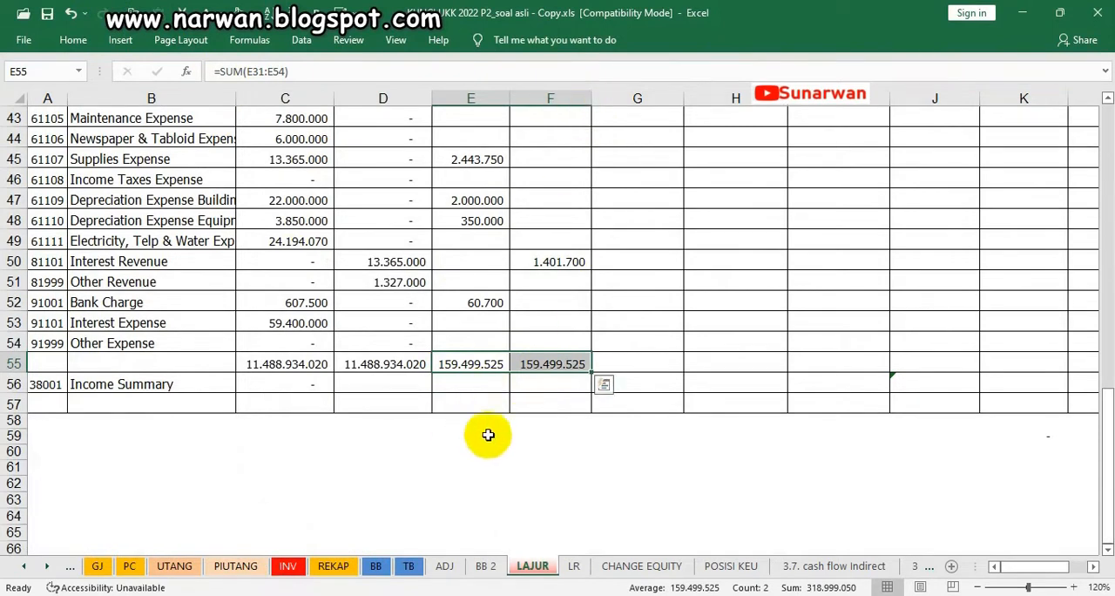
Compare the debit and credit totals in row 43 of the ADJ sheet with the adjustment totals on the LAJUR sheet, and review its adjustment entries
{"action": "left_click", "coordinate": [444, 565]}
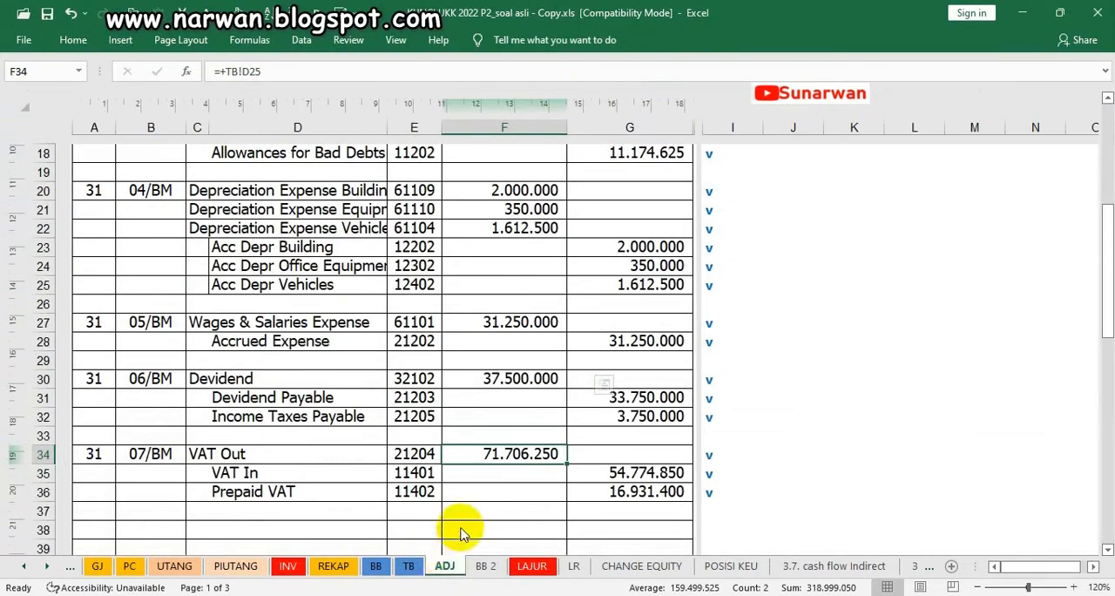
{"action": "left_click", "coordinate": [548, 474]}
{"action": "scroll", "coordinate": [557, 461], "scroll_direction": "down", "scroll_amount": 5}
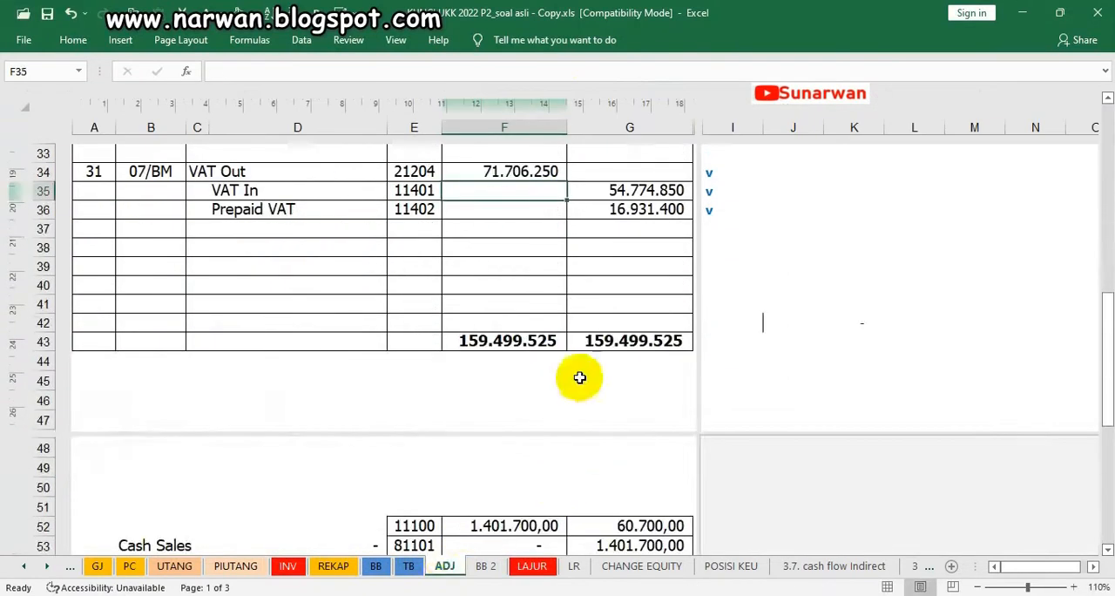
{"action": "scroll", "coordinate": [540, 352], "scroll_direction": "up", "scroll_amount": 1}
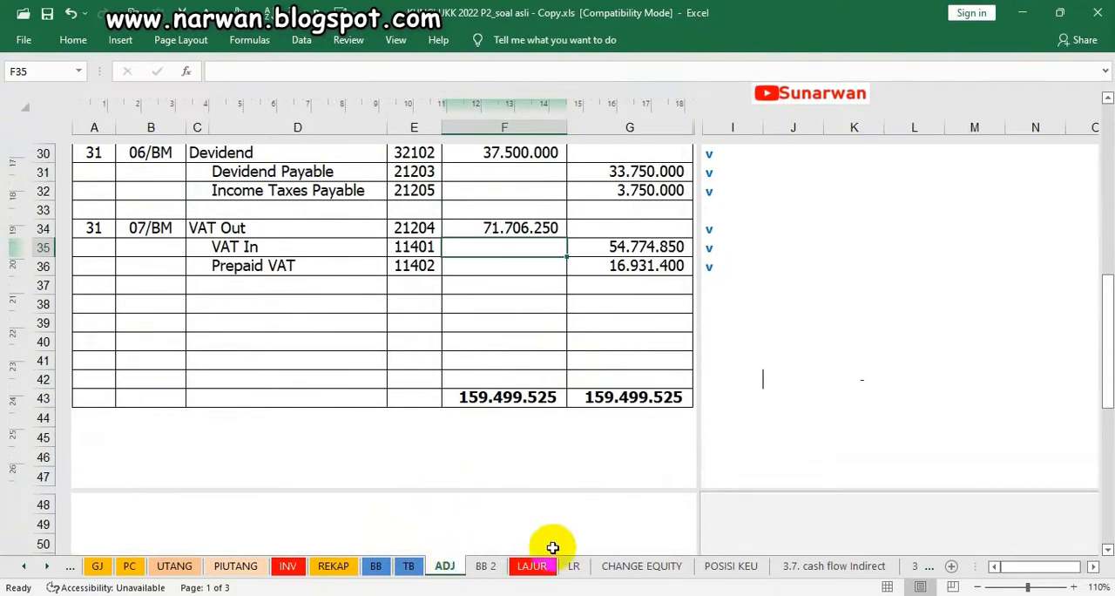
{"action": "left_click", "coordinate": [528, 566]}
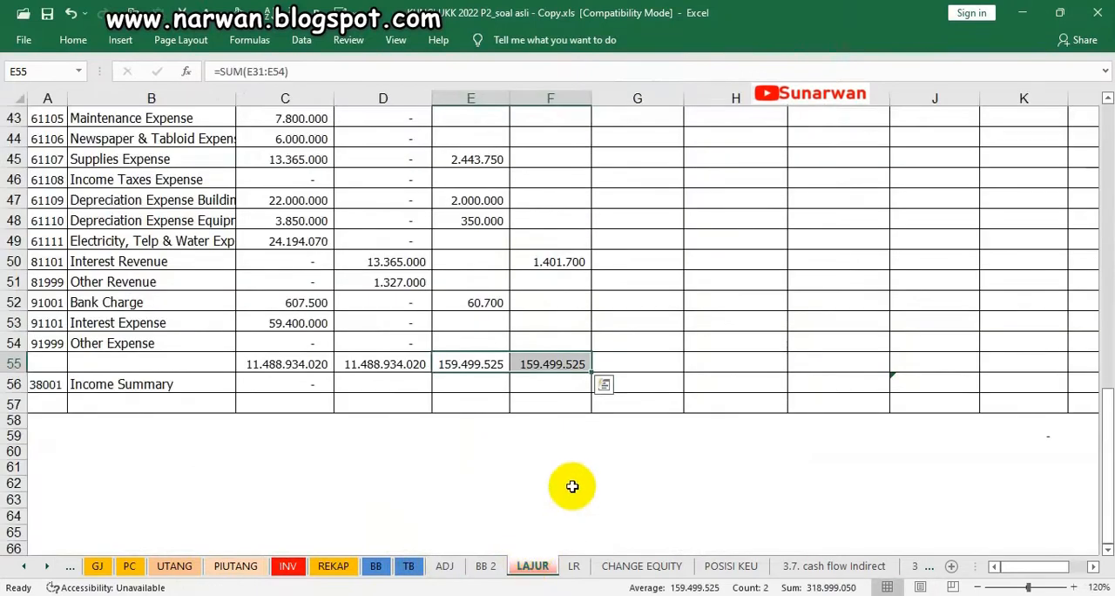
{"action": "scroll", "coordinate": [566, 497], "scroll_direction": "up", "scroll_amount": 3}
{"action": "scroll", "coordinate": [582, 464], "scroll_direction": "up", "scroll_amount": 11}
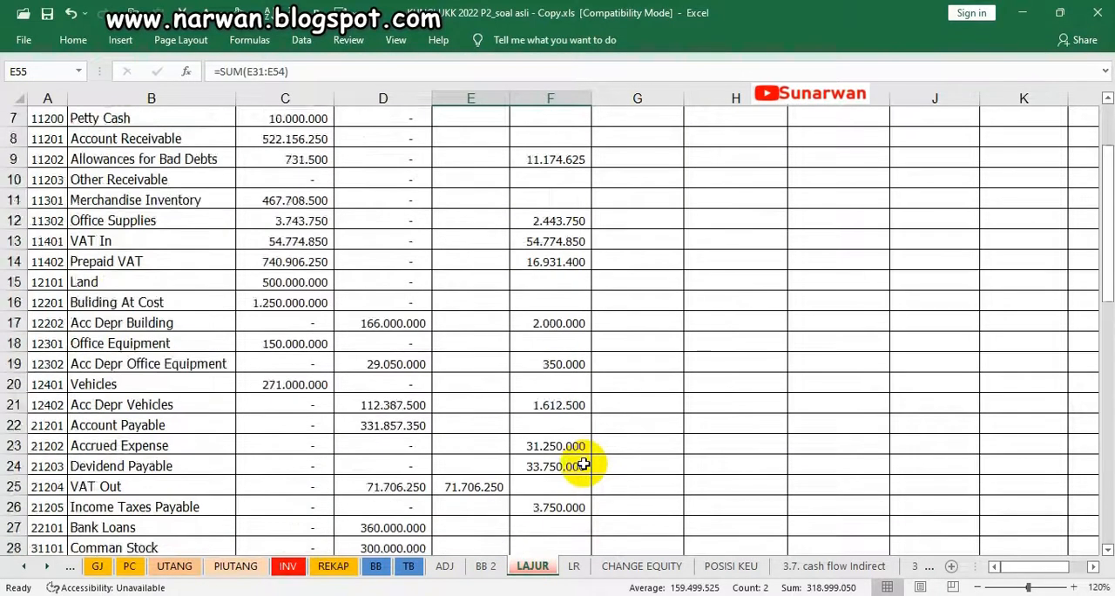
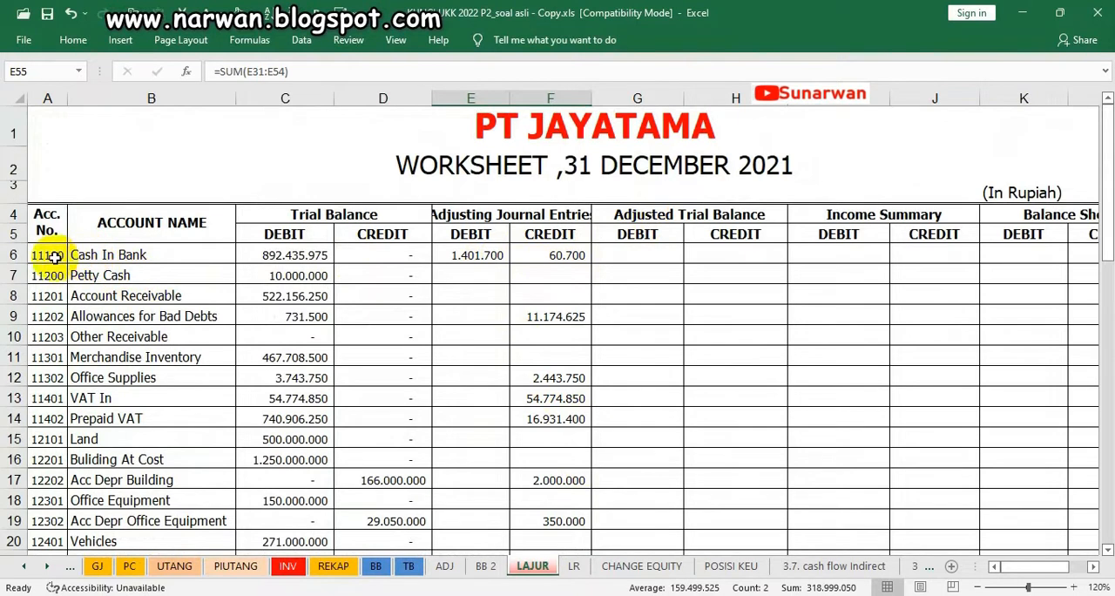
In the Adjusted Trial Balance debit column, make Cash In Bank, Petty Cash and Account Receivable (G6:G8) visible with the dark font colour
{"action": "left_click", "coordinate": [635, 258]}
{"action": "left_click", "coordinate": [112, 255]}
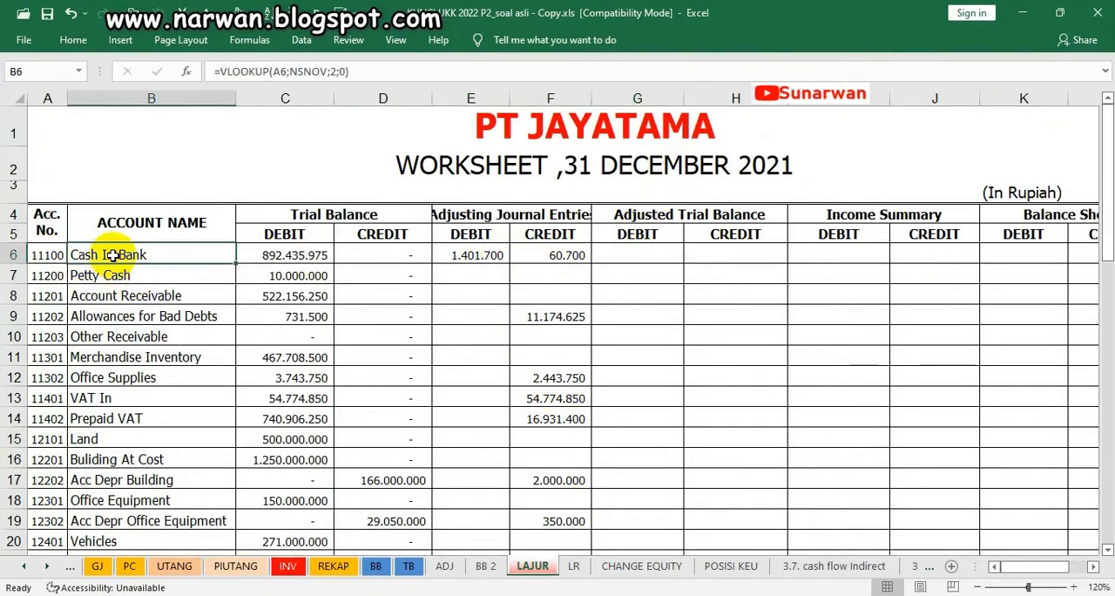
{"action": "left_click", "coordinate": [291, 257]}
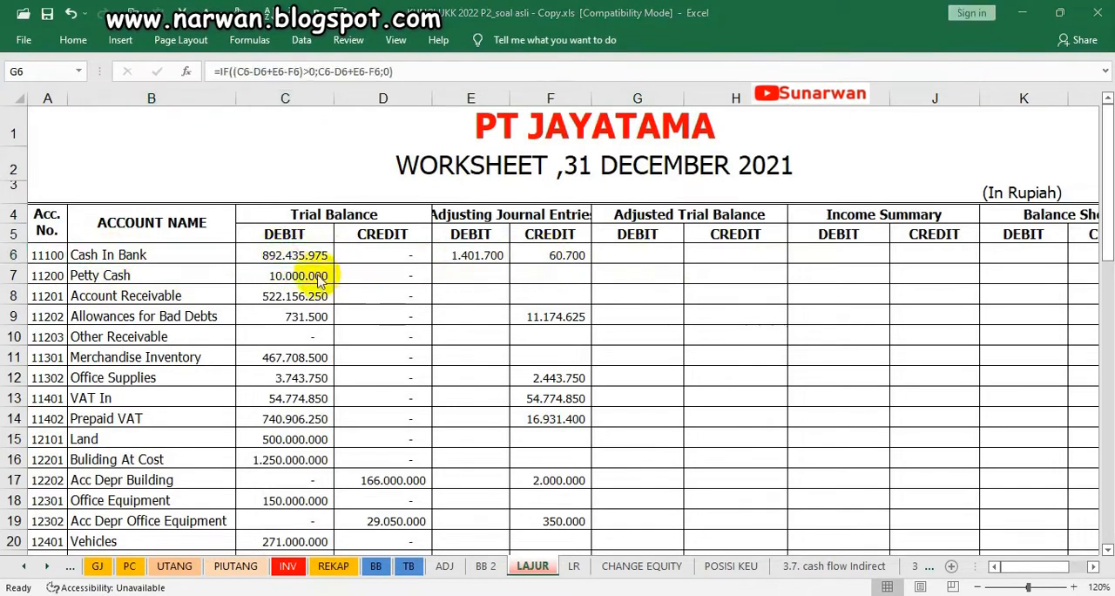
{"action": "left_click", "coordinate": [466, 257]}
{"action": "left_click", "coordinate": [557, 257]}
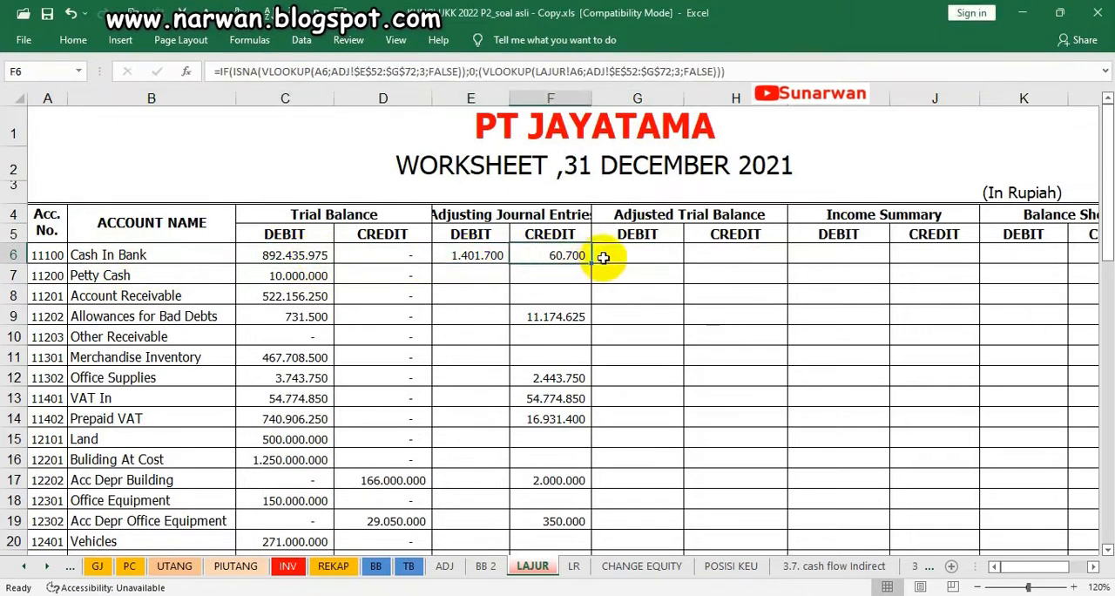
{"action": "left_click", "coordinate": [625, 253]}
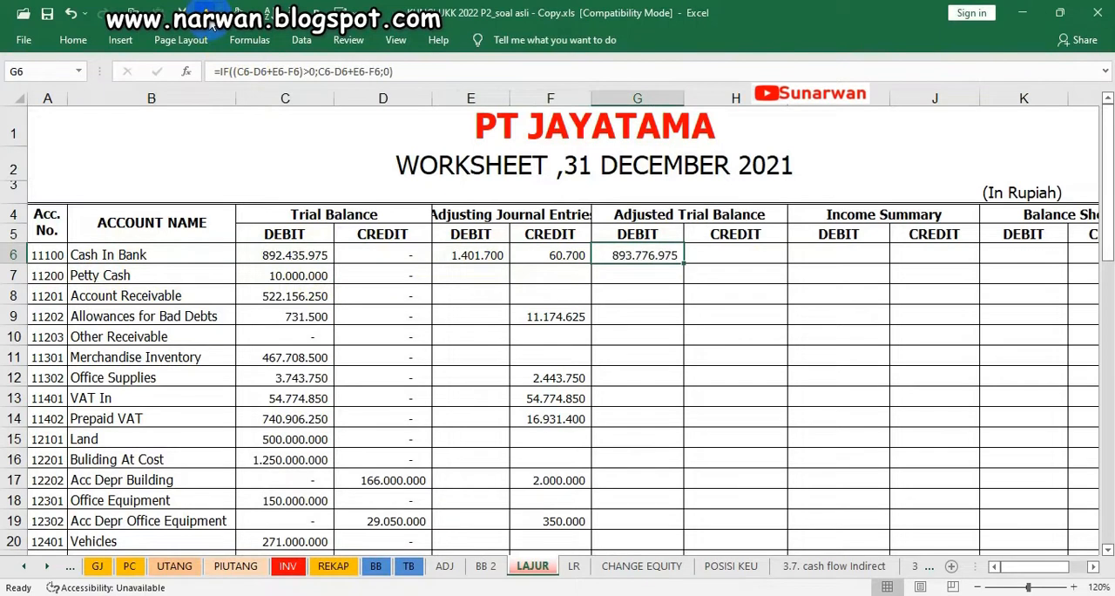
{"action": "left_click", "coordinate": [622, 283]}
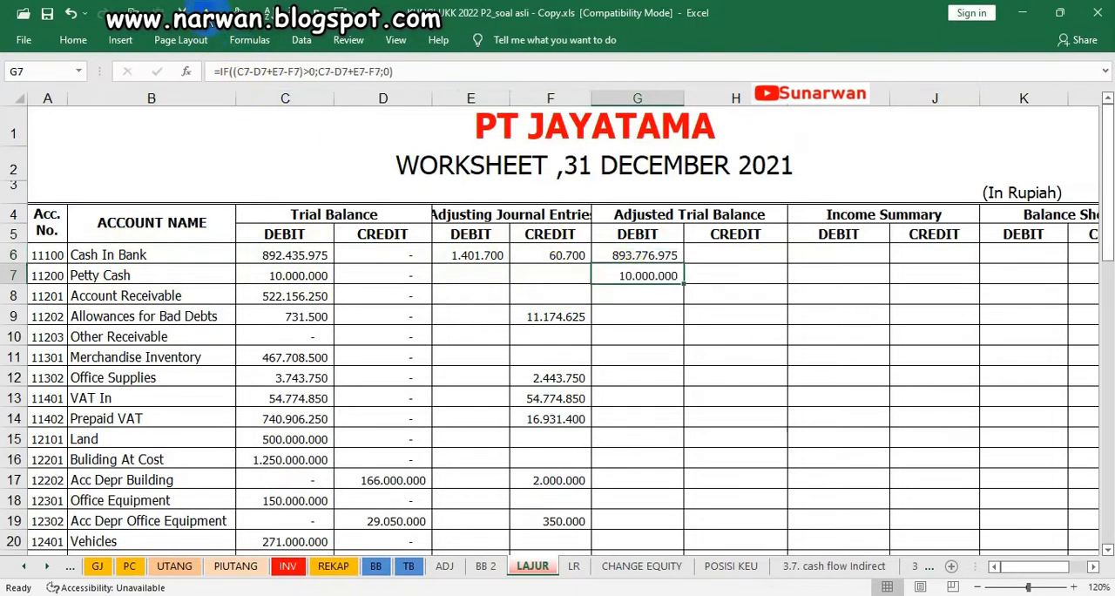
{"action": "key", "text": "Down"}
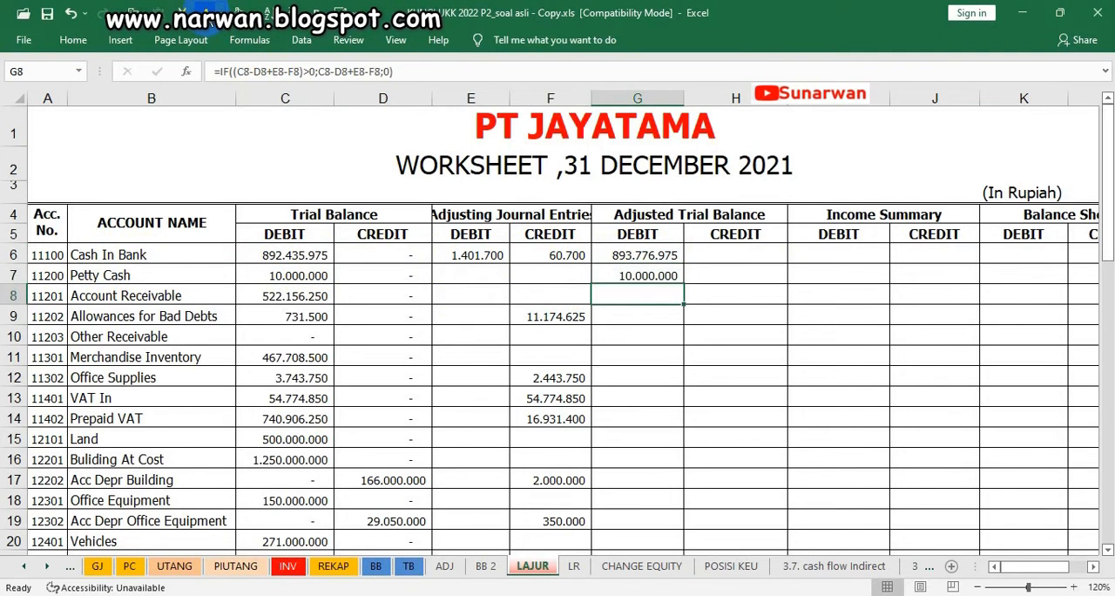
Check the trial balance and adjustment amounts for Allowances for Bad Debts, and make its adjusted credit in H9 visible with the dark font colour
{"action": "key", "text": "Down"}
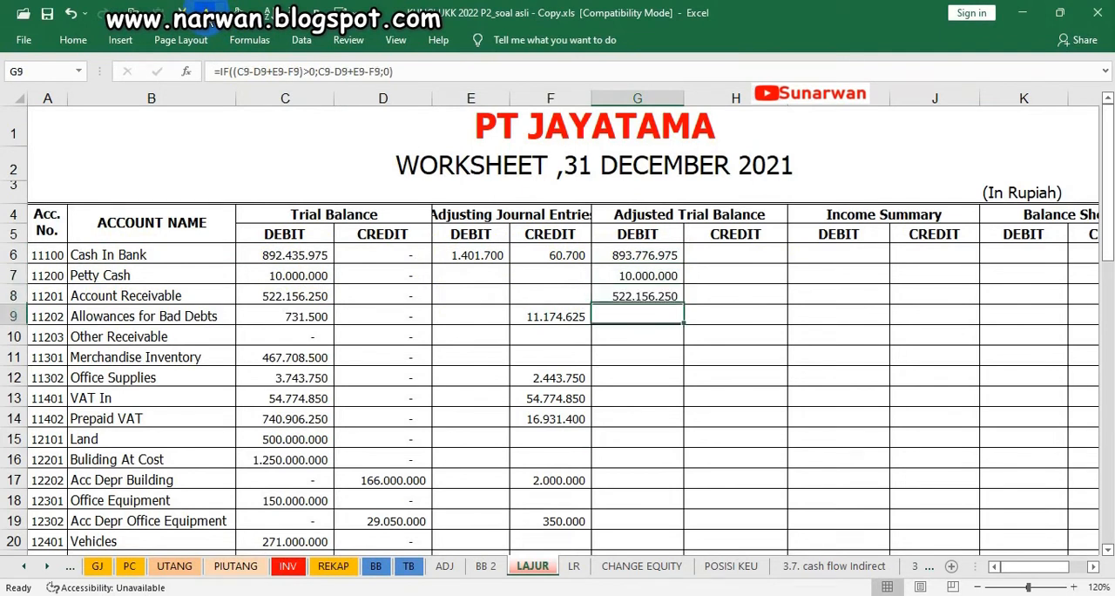
{"action": "left_click", "coordinate": [297, 316]}
{"action": "left_click", "coordinate": [534, 316]}
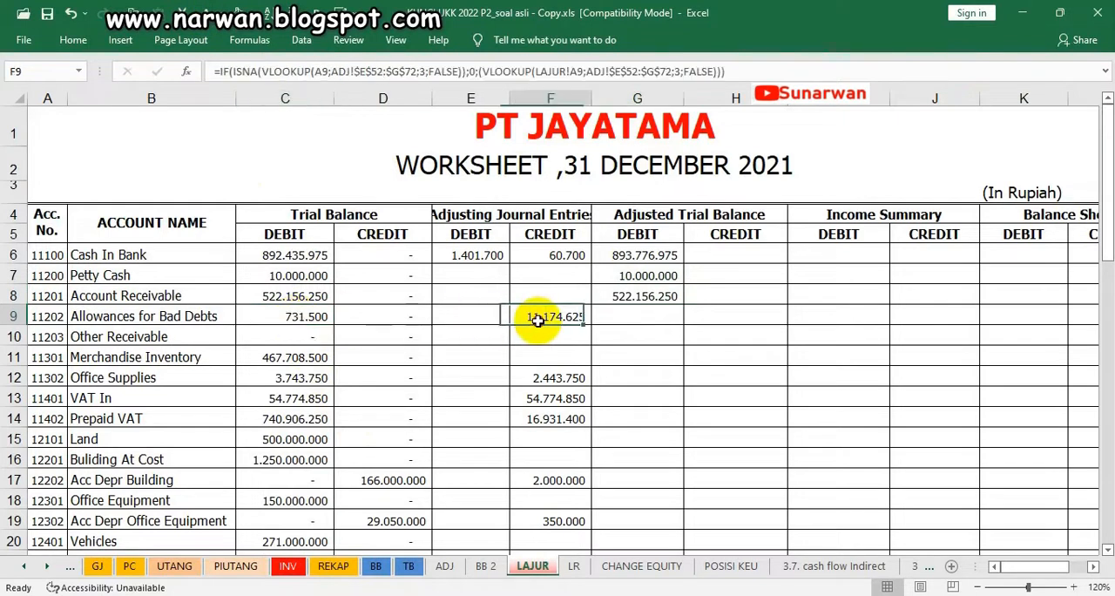
{"action": "left_click", "coordinate": [305, 316]}
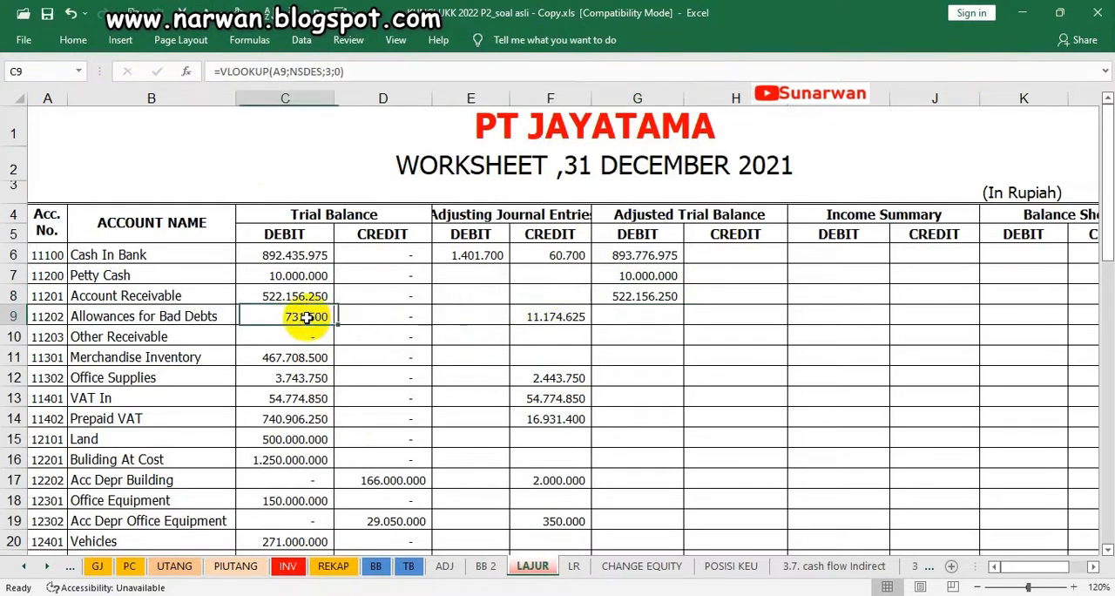
{"action": "left_click", "coordinate": [546, 318]}
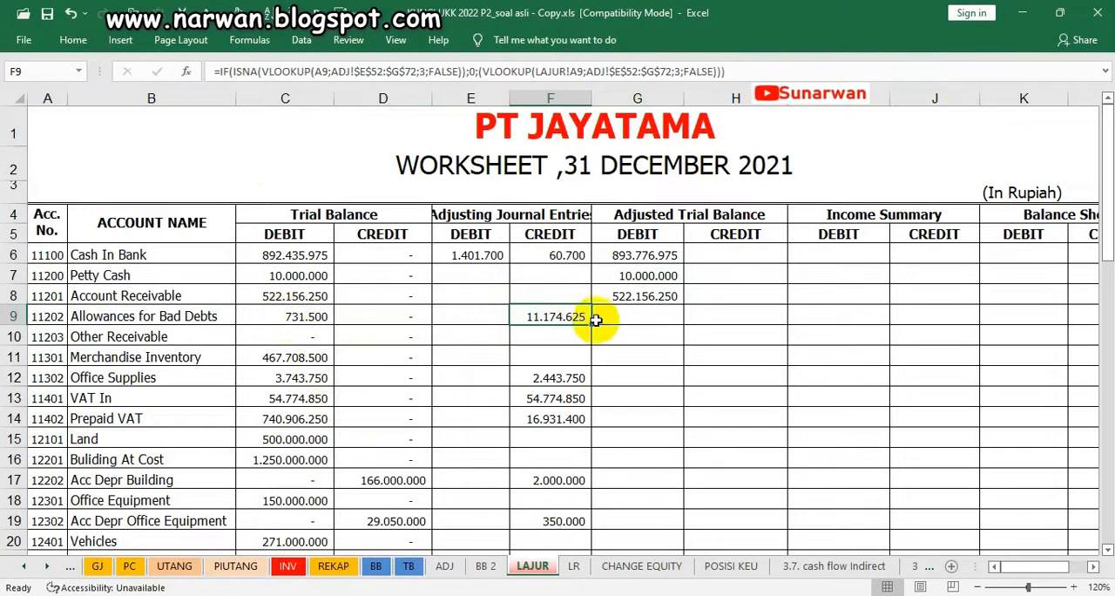
{"action": "left_click", "coordinate": [712, 317]}
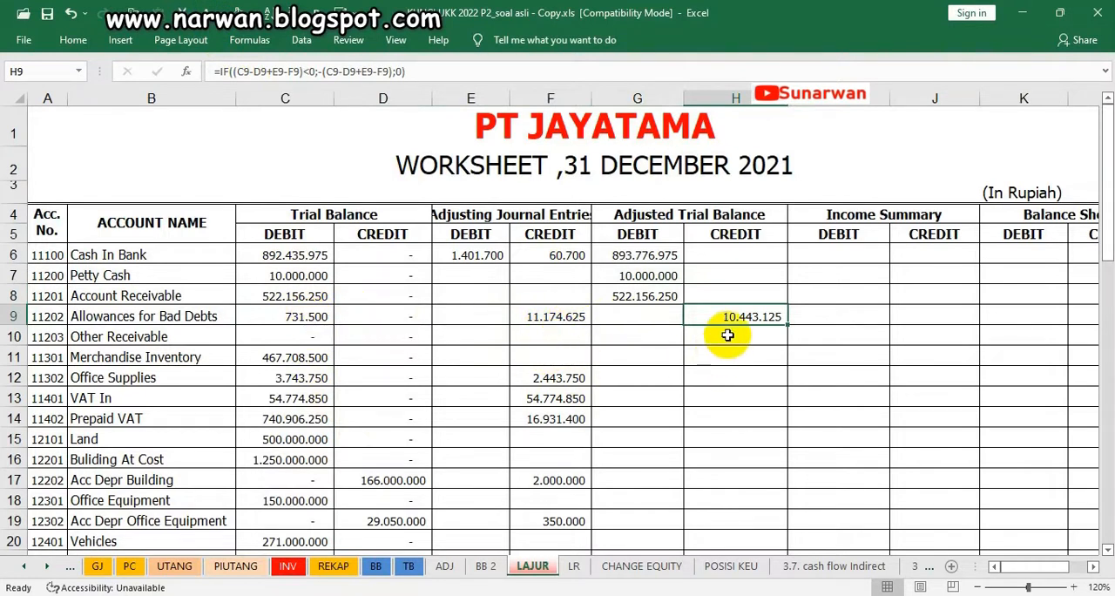
Make the adjusted debits of Other Receivable, Merchandise Inventory and Office Supplies in G10:G12 visible with the dark font colour
{"action": "left_click", "coordinate": [637, 341]}
{"action": "key", "text": "Return"}
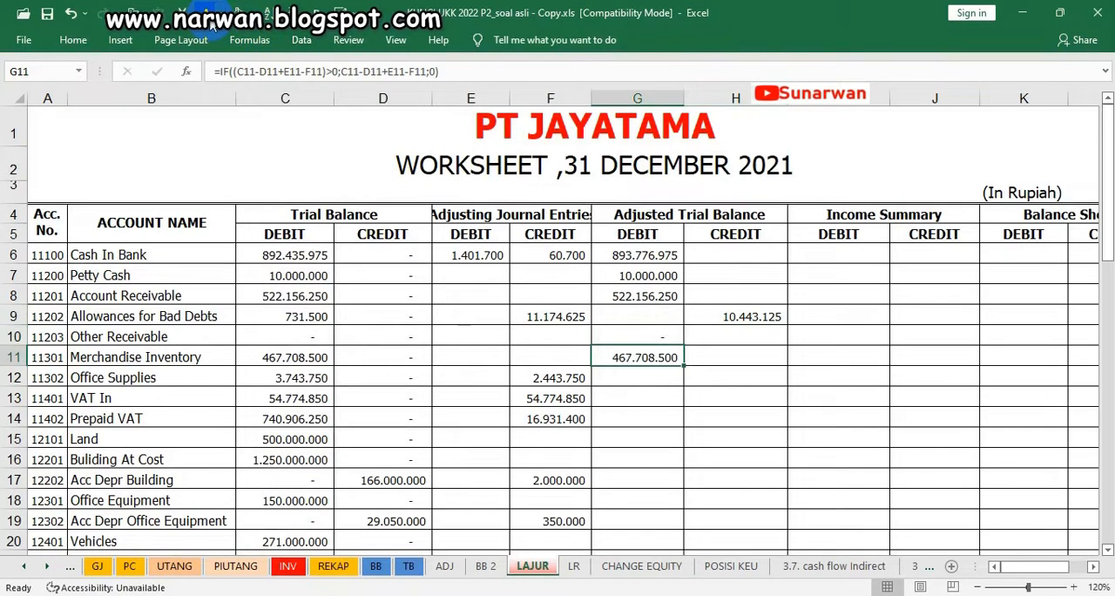
{"action": "key", "text": "Return"}
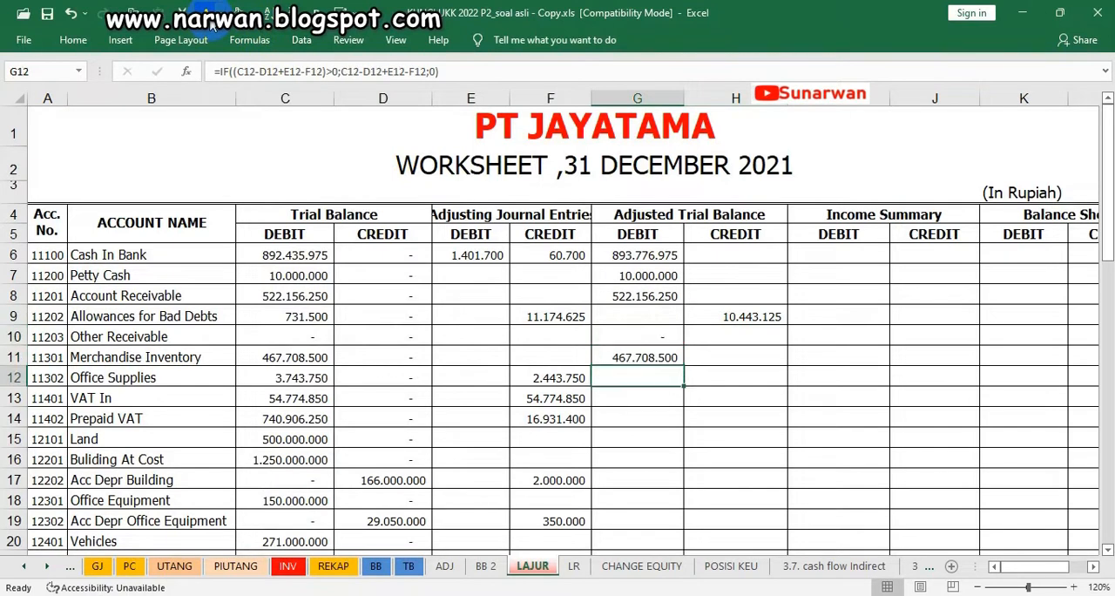
{"action": "left_click", "coordinate": [301, 376]}
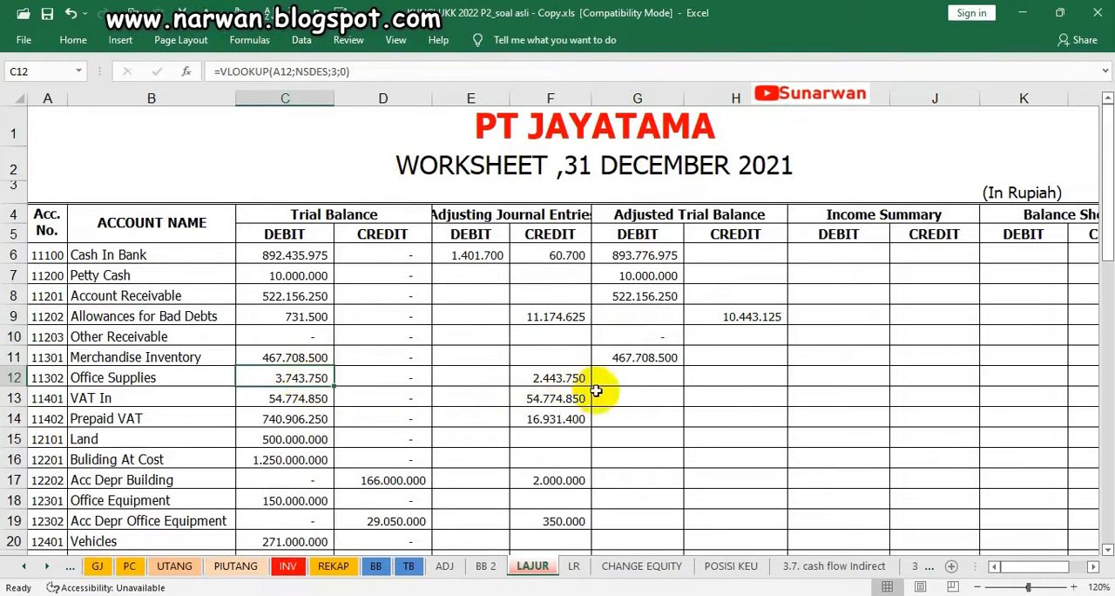
{"action": "left_click", "coordinate": [649, 375]}
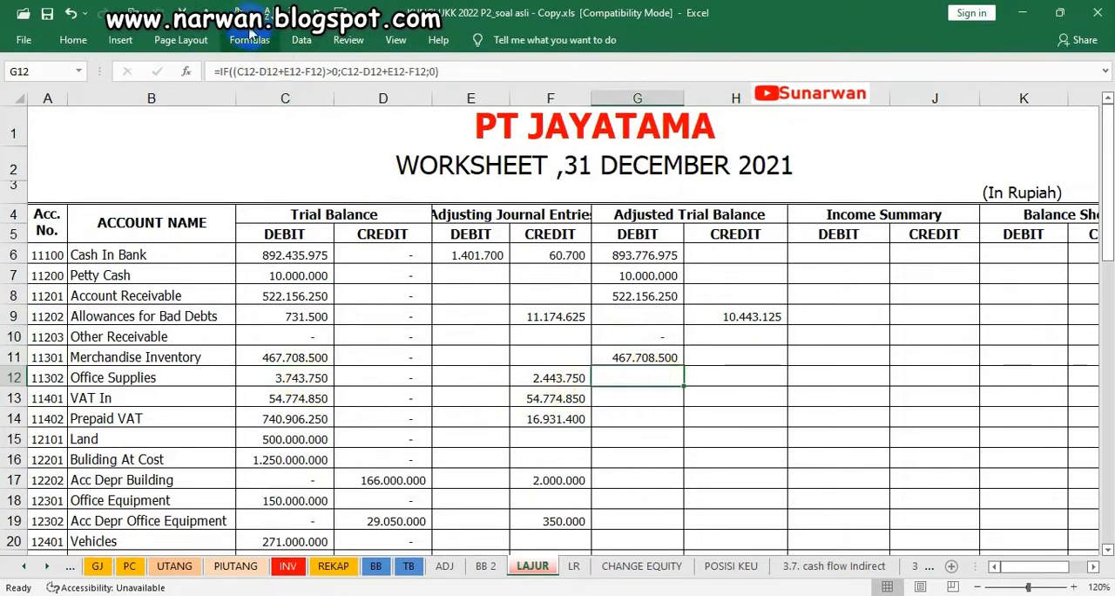
Make the adjusted debits of VAT In, Prepaid VAT, Land and the building at cost in G13:G16 visible with the dark font colour
{"action": "key", "text": "Down"}
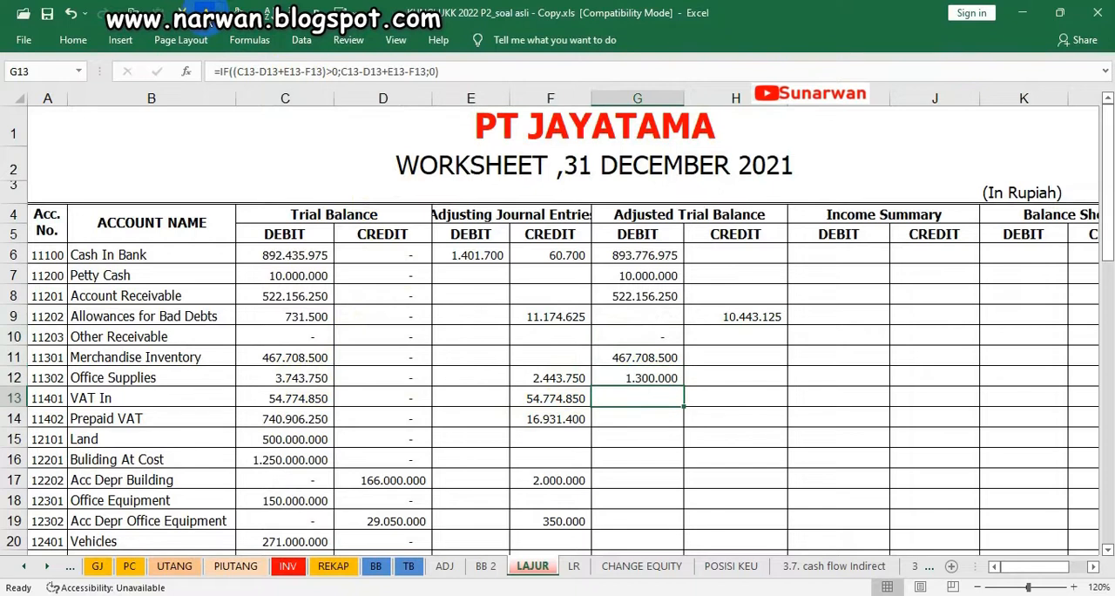
{"action": "key", "text": "Right"}
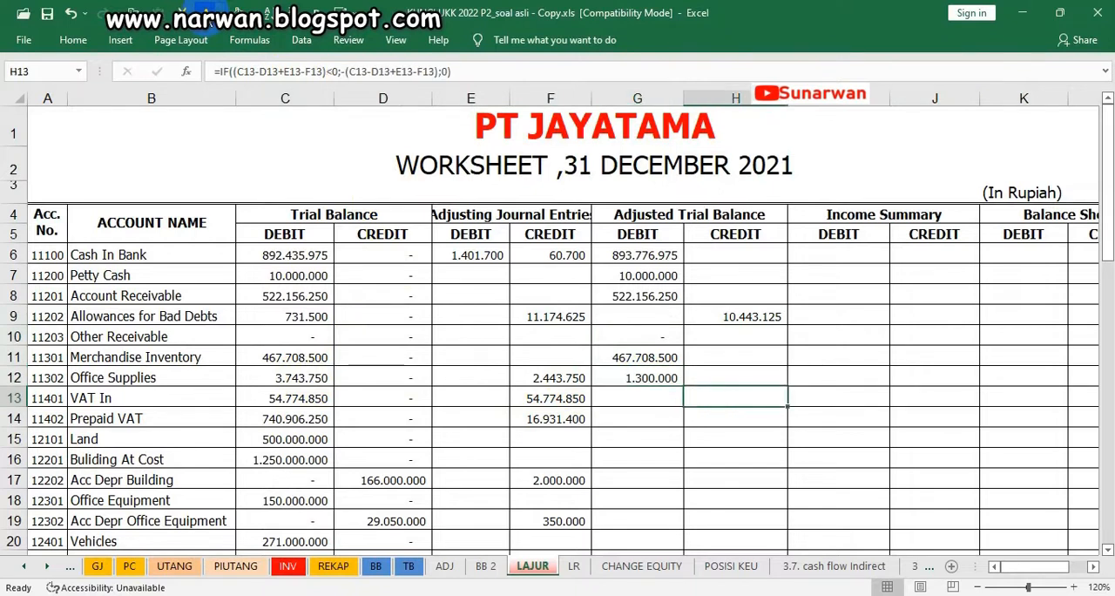
{"action": "key", "text": "Left"}
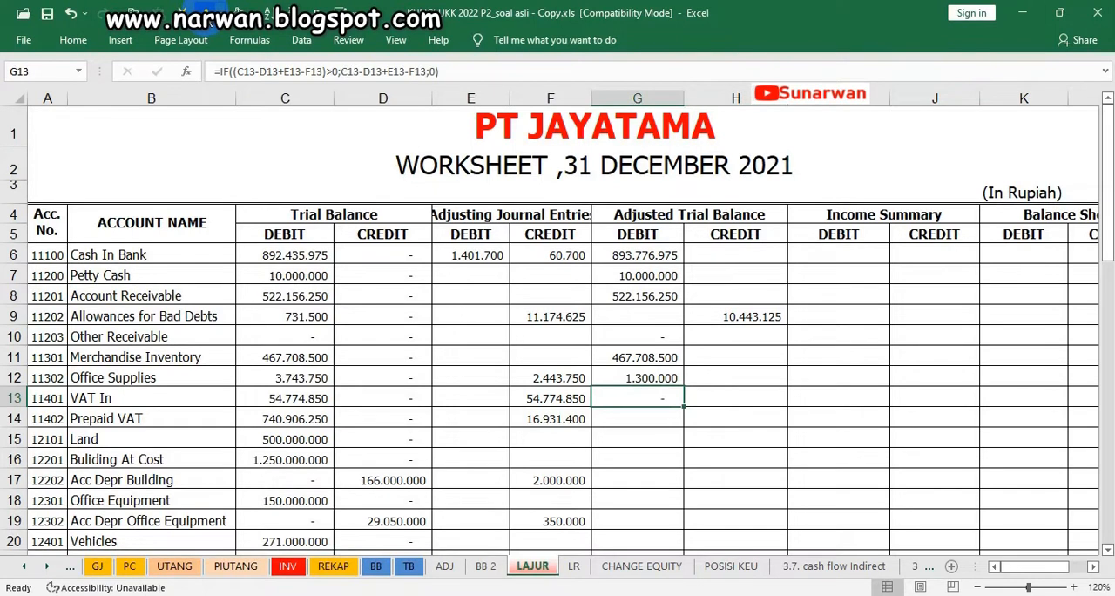
{"action": "key", "text": "Down"}
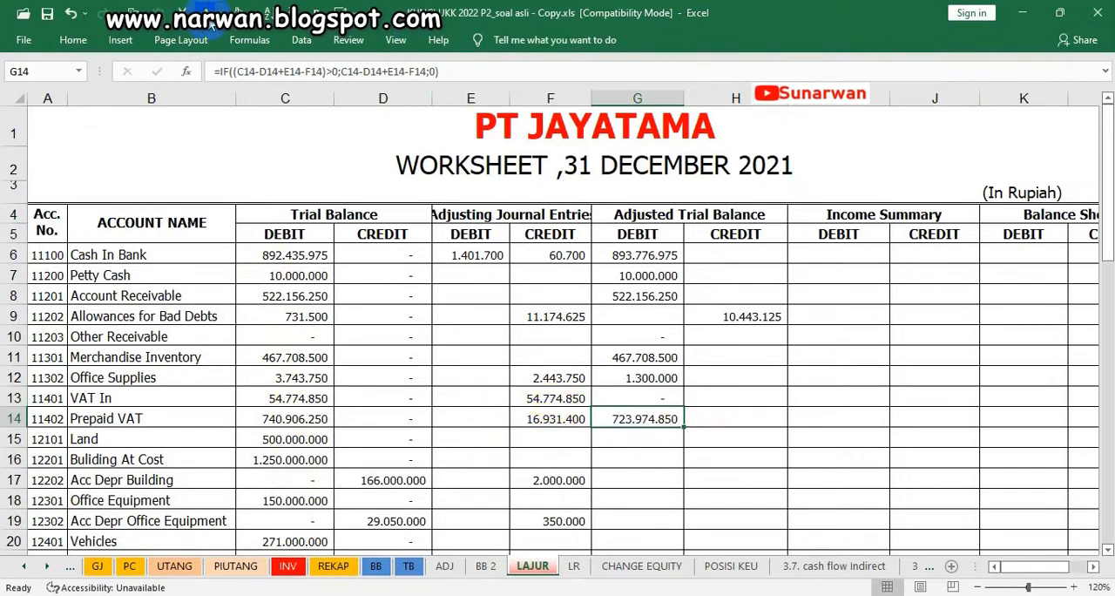
{"action": "left_click", "coordinate": [607, 440]}
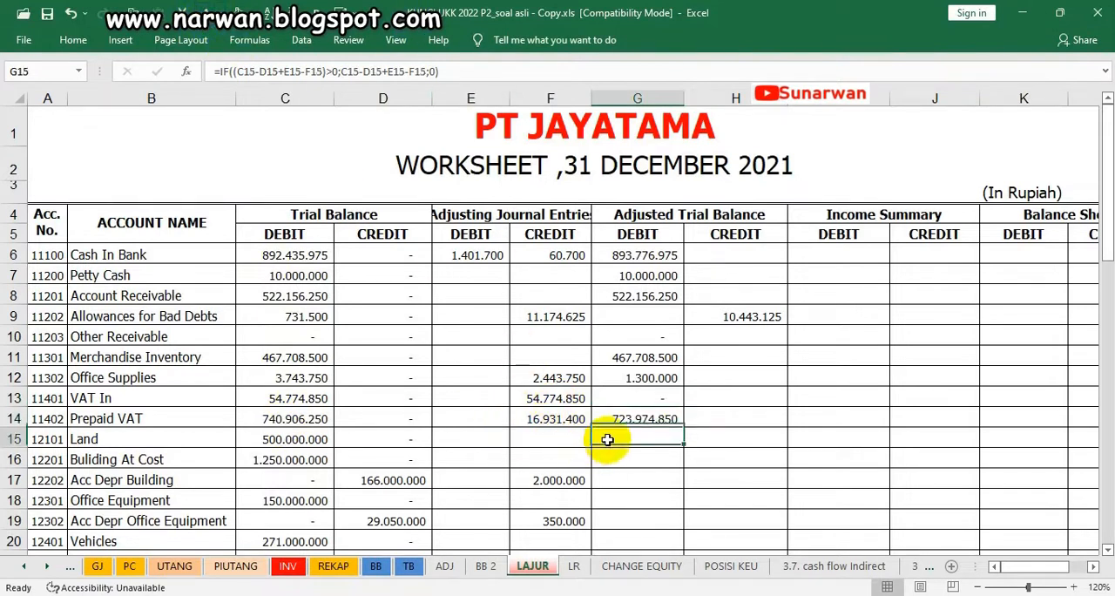
{"action": "key", "text": "Down"}
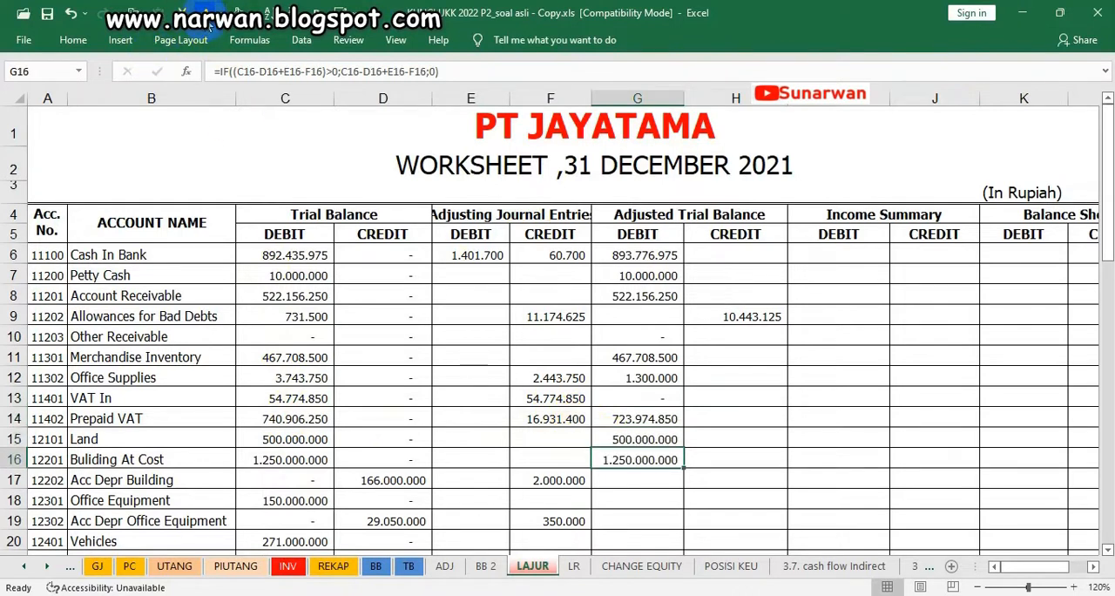
Check the building's accumulated depreciation in the trial balance and make its adjusted credit in H17 visible with the dark font colour
{"action": "key", "text": "Down"}
{"action": "key", "text": "Right"}
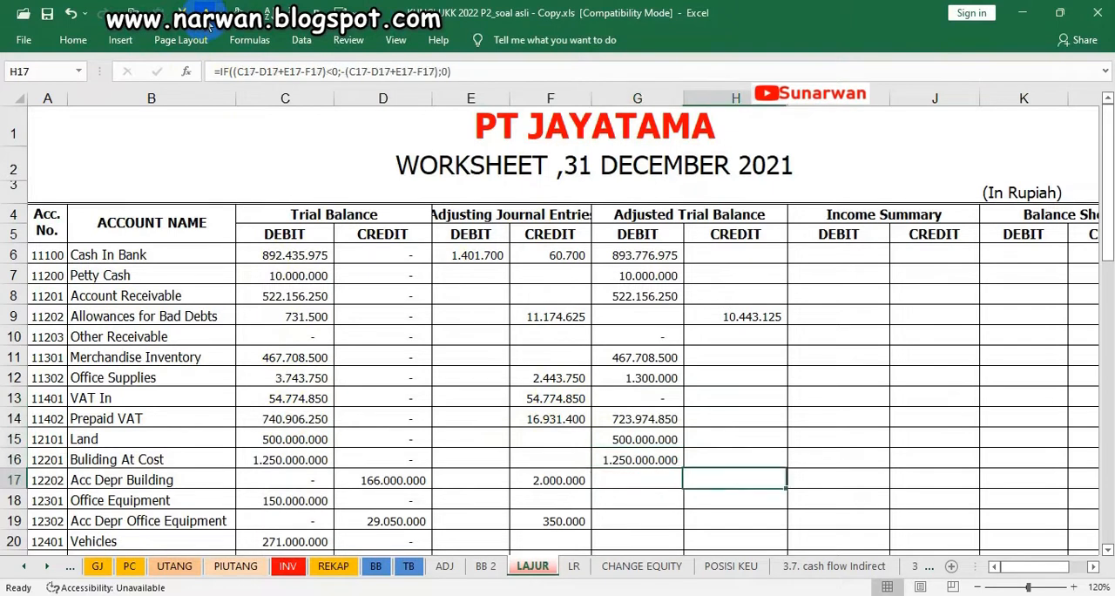
{"action": "left_click", "coordinate": [370, 480]}
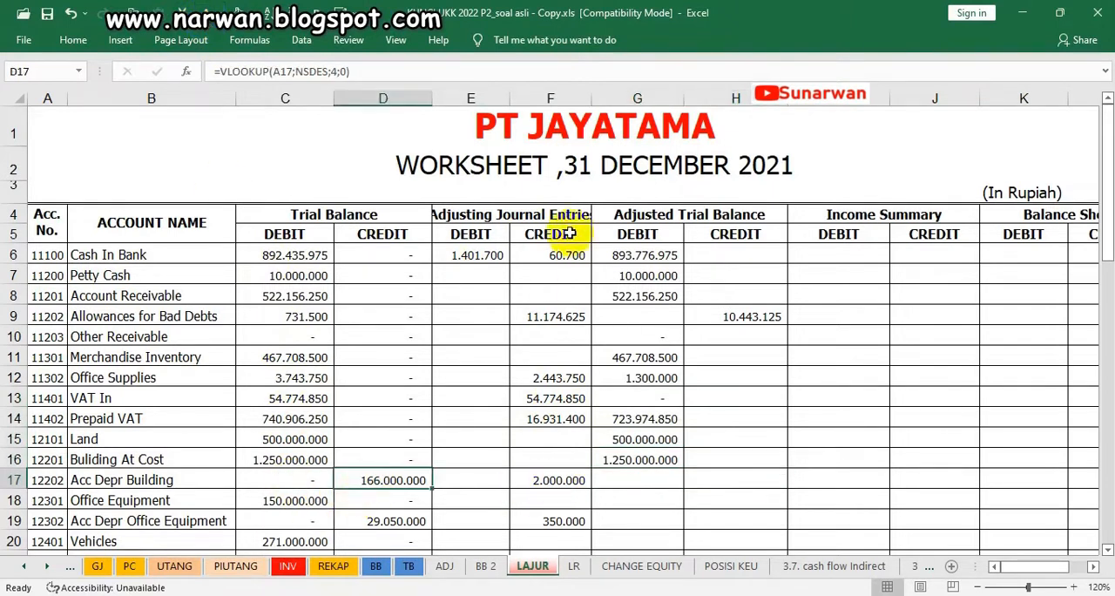
{"action": "left_click", "coordinate": [747, 480]}
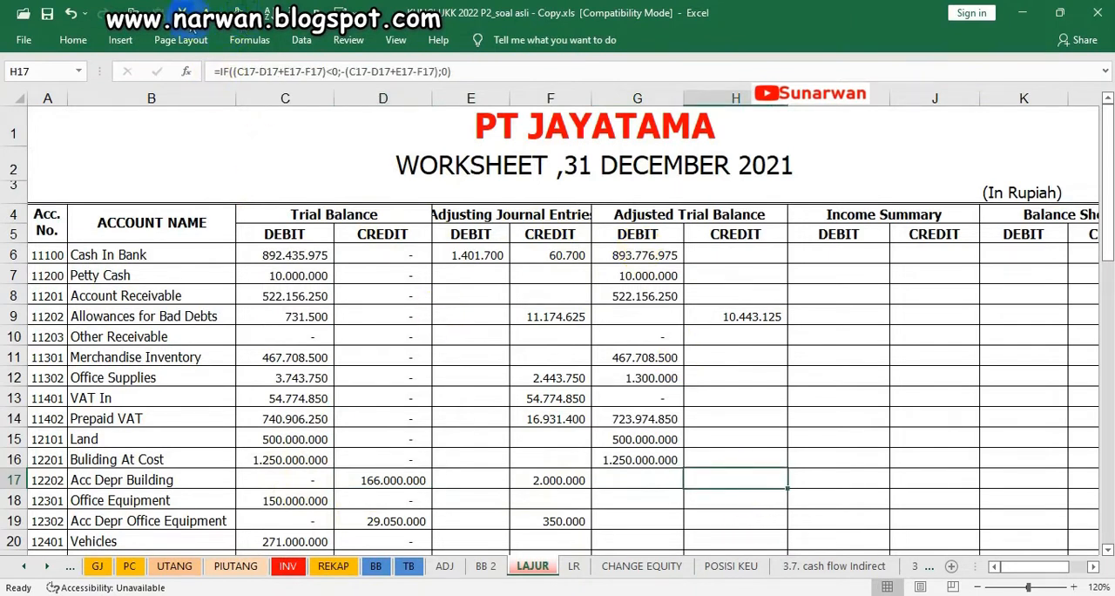
{"action": "left_click", "coordinate": [209, 23]}
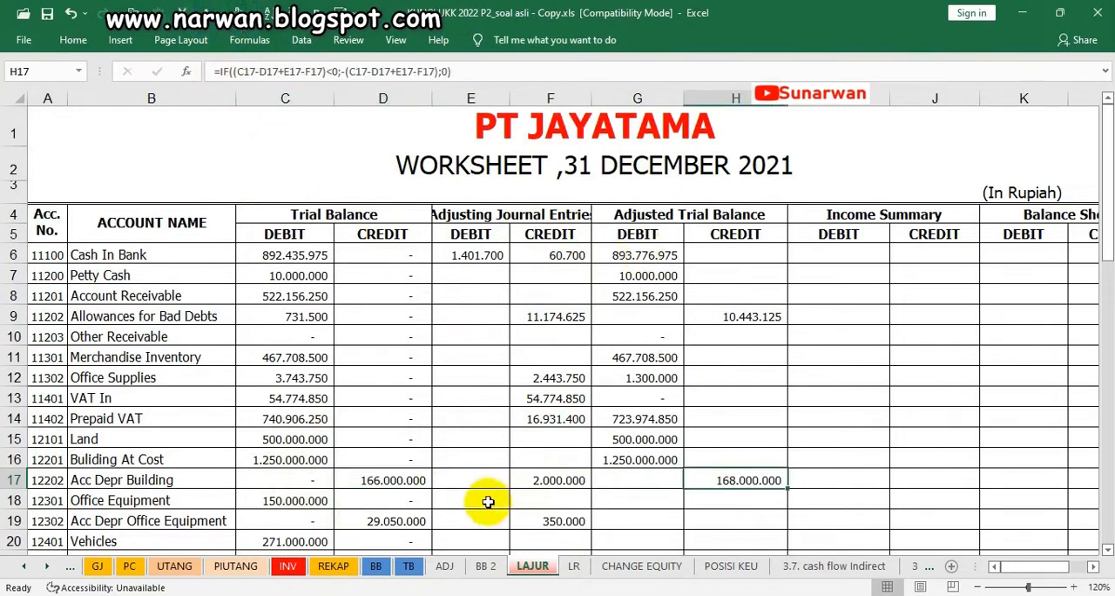
Apply the dark font colour to the Office Equipment debit in G18, its accumulated depreciation credit in H19 and the Vehicles debit in G20
{"action": "left_click", "coordinate": [614, 500]}
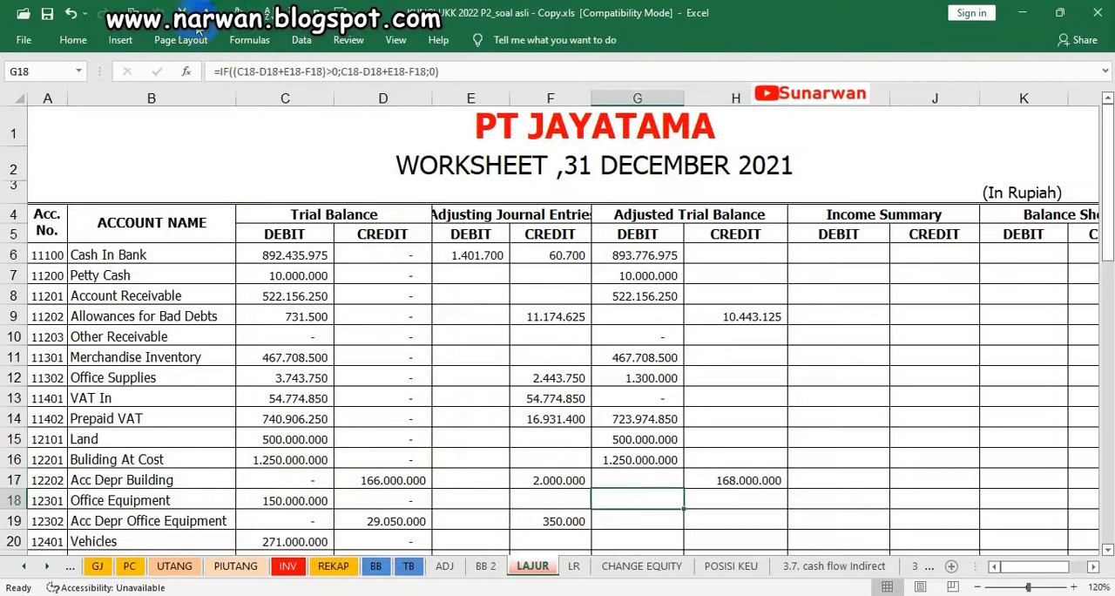
{"action": "key", "text": "Down"}
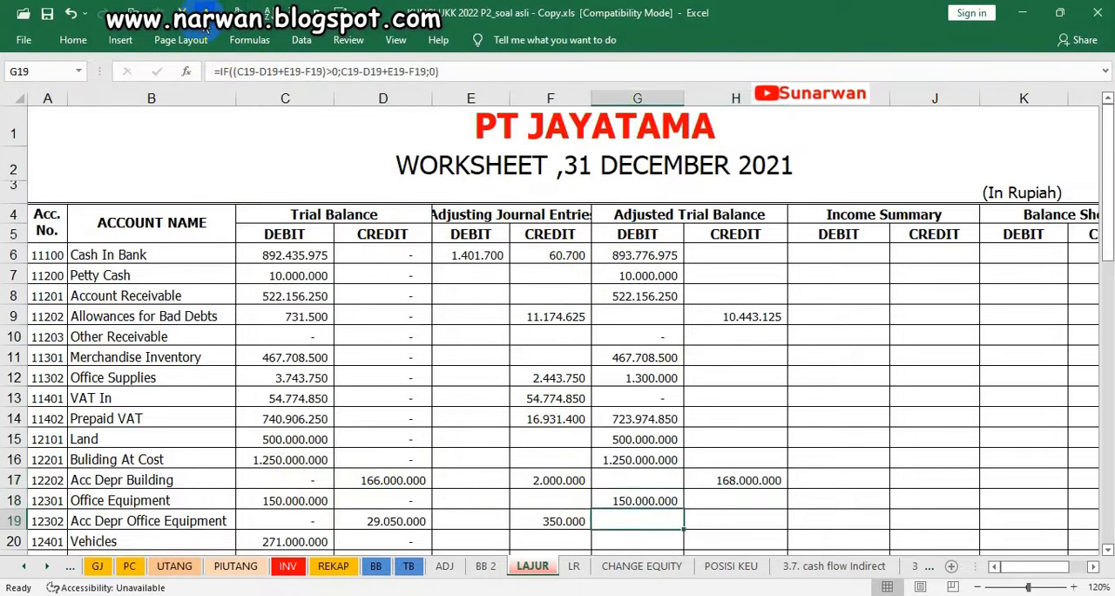
{"action": "key", "text": "Right"}
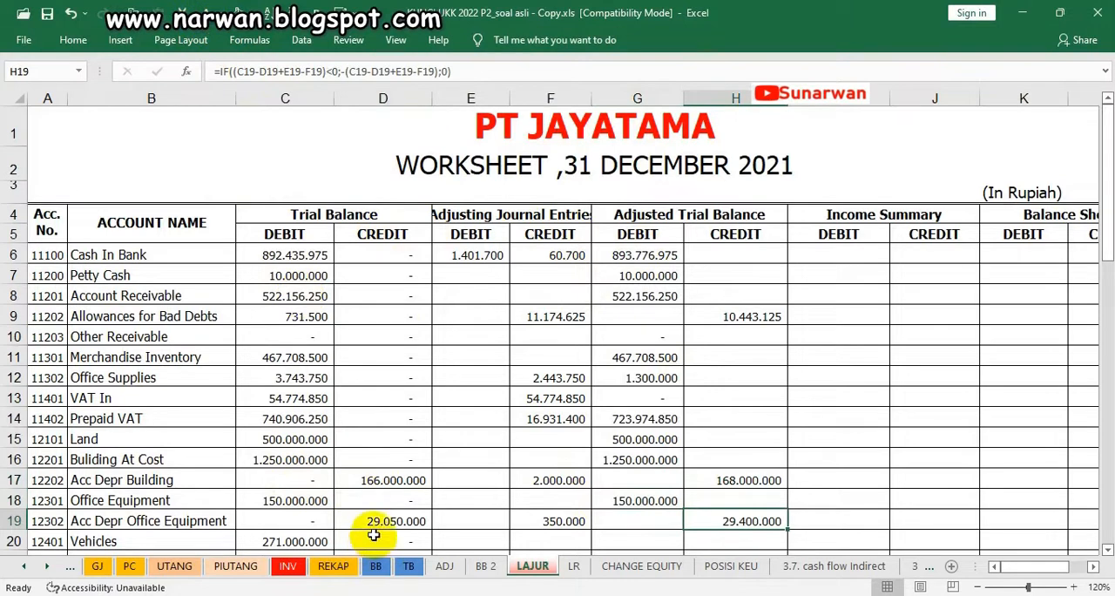
{"action": "scroll", "coordinate": [558, 518], "scroll_direction": "down", "scroll_amount": 3}
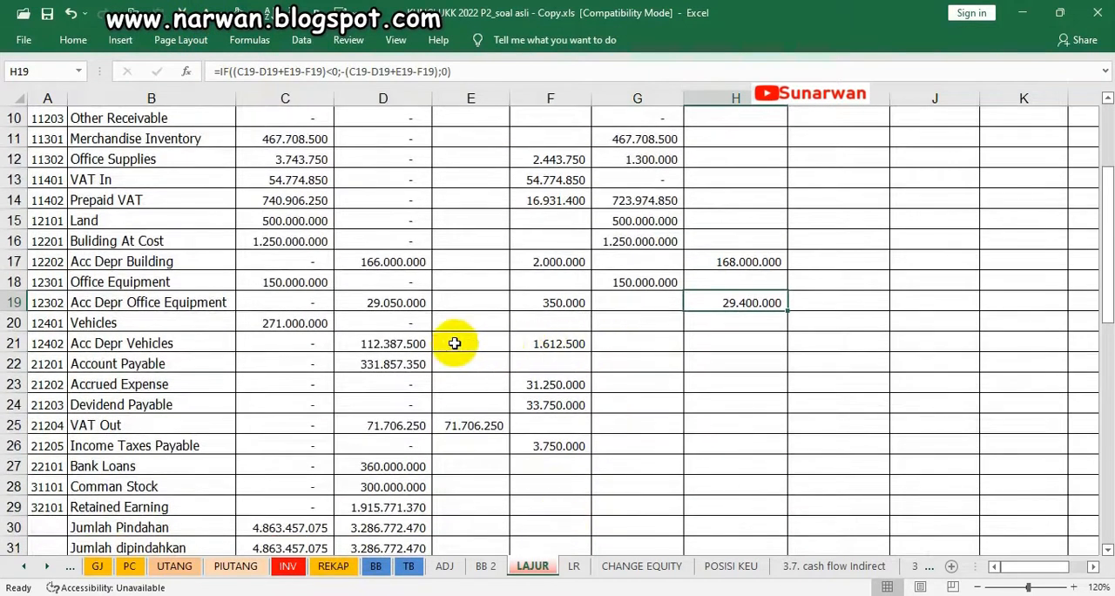
{"action": "left_click", "coordinate": [608, 321]}
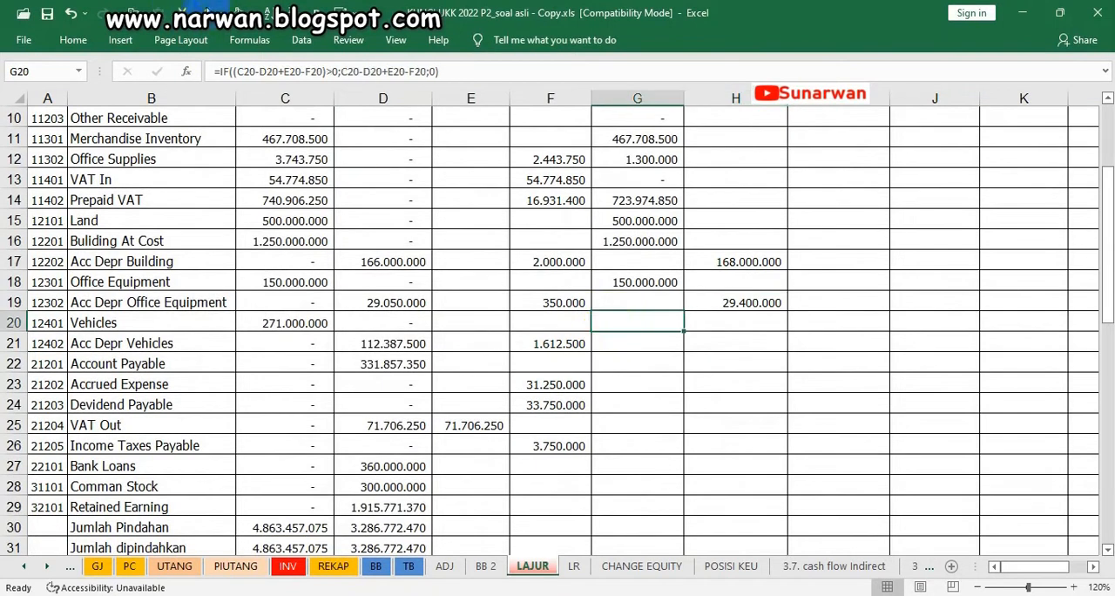
Split the worksheet to keep header rows 4 and 5 in view, and make the adjusted credits in H21:H23 visible with the dark font colour
{"action": "key", "text": "Down"}
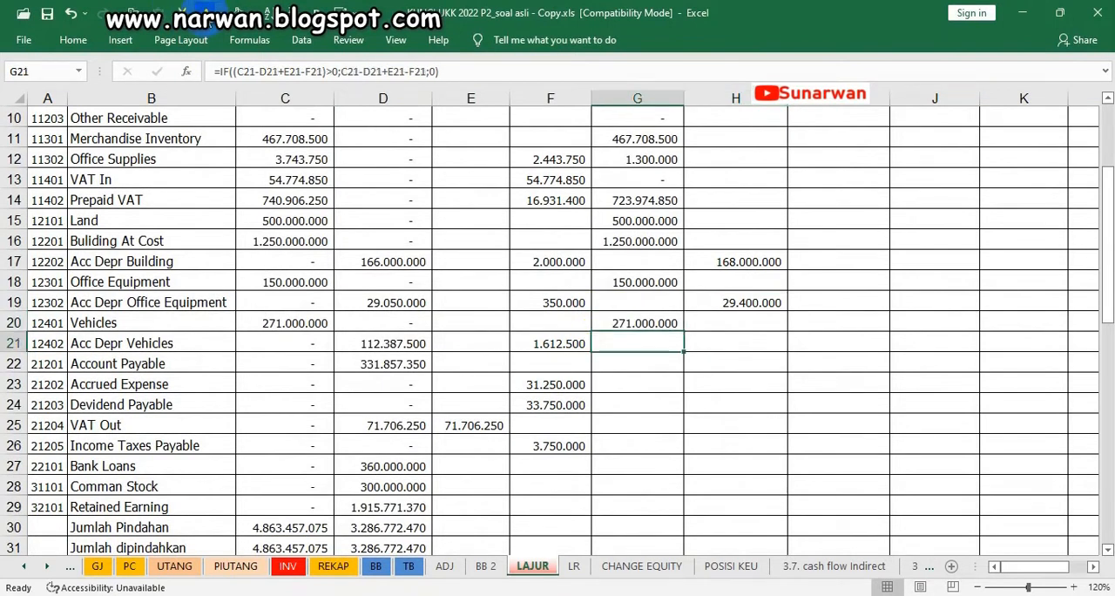
{"action": "key", "text": "Right"}
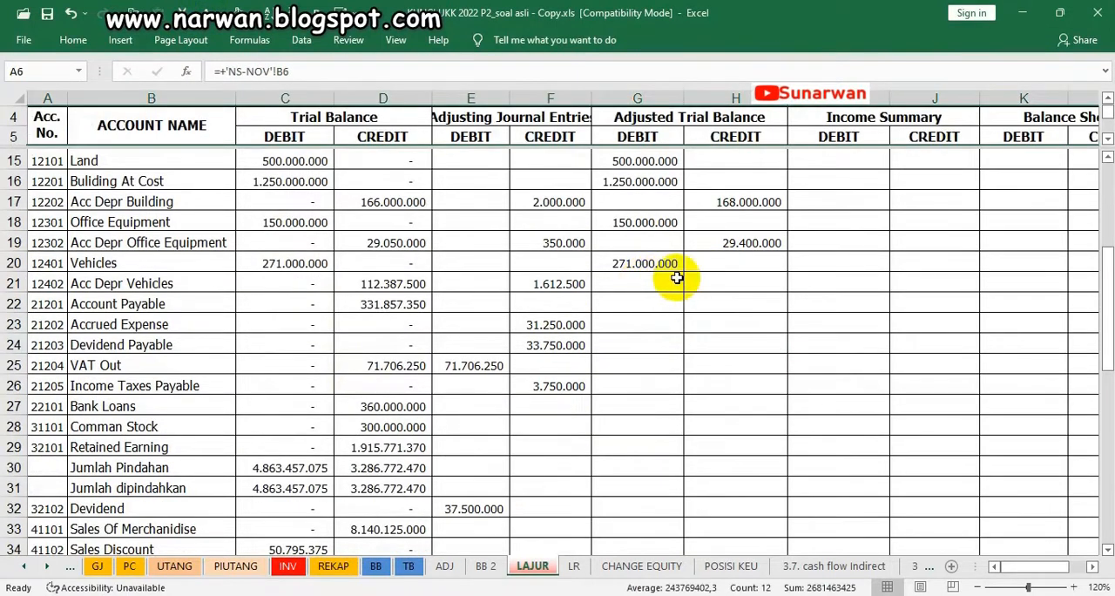
{"action": "left_click", "coordinate": [739, 281]}
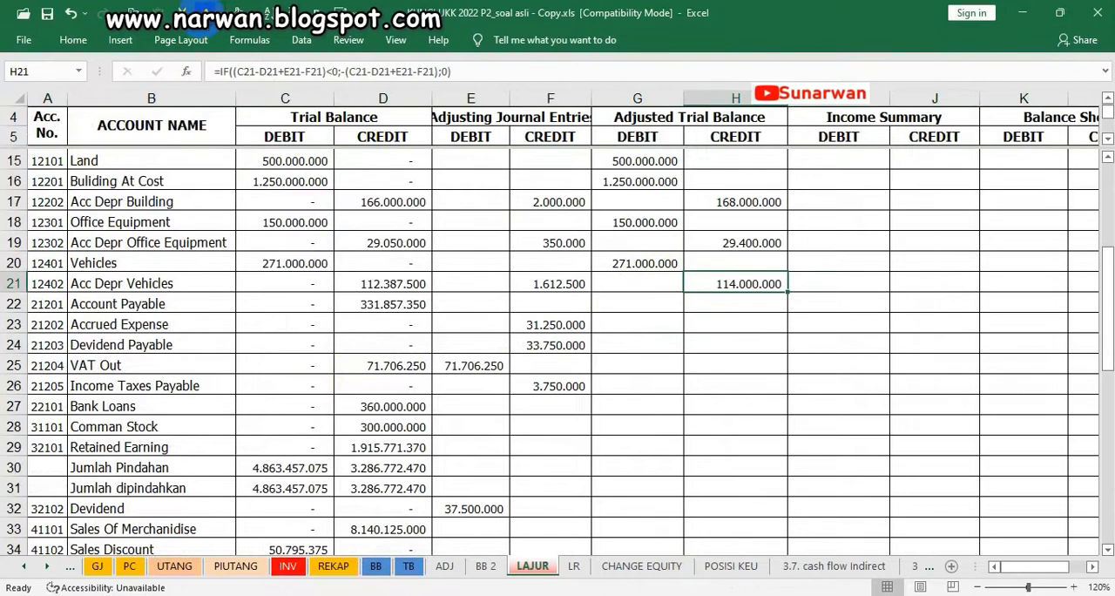
{"action": "left_click", "coordinate": [728, 301]}
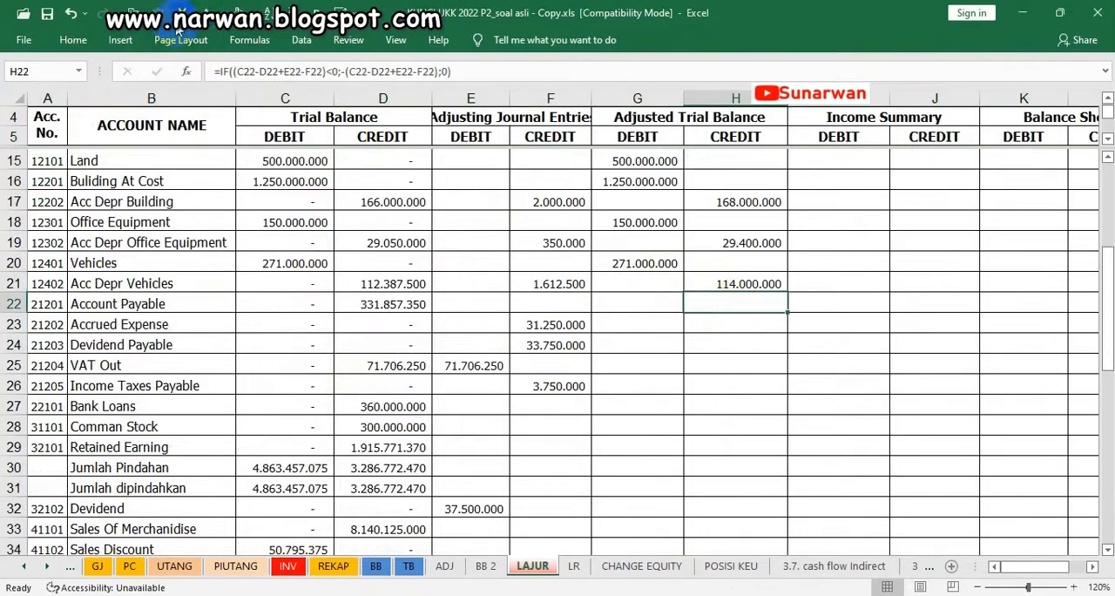
{"action": "key", "text": "Down"}
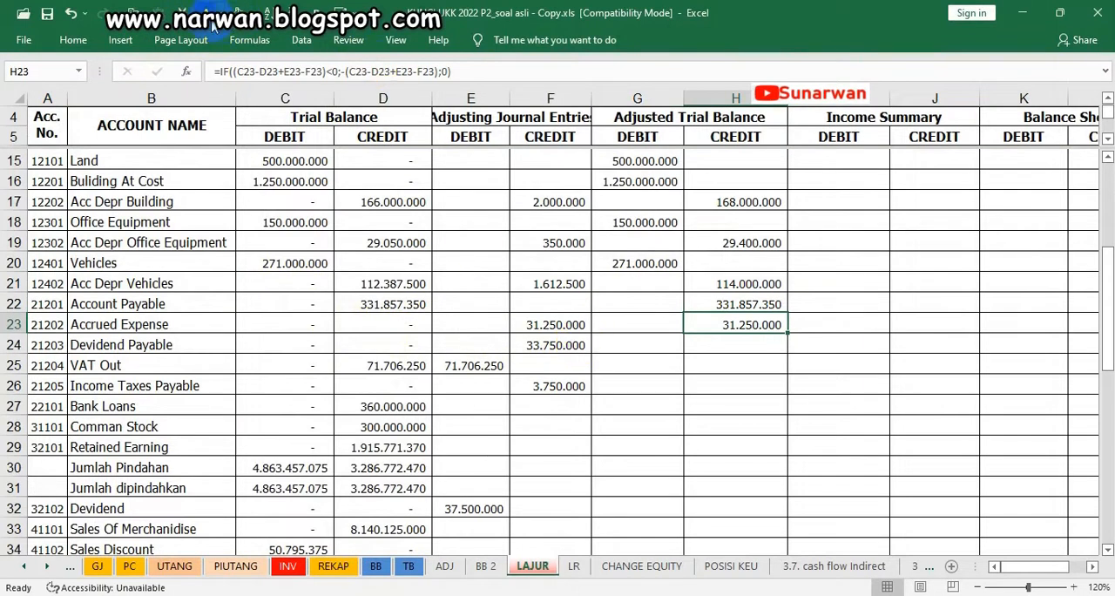
Make the adjusted credits of Devidend Payable, VAT Out and Income Taxes Payable in H24:H26 visible with the dark font colour
{"action": "key", "text": "Down"}
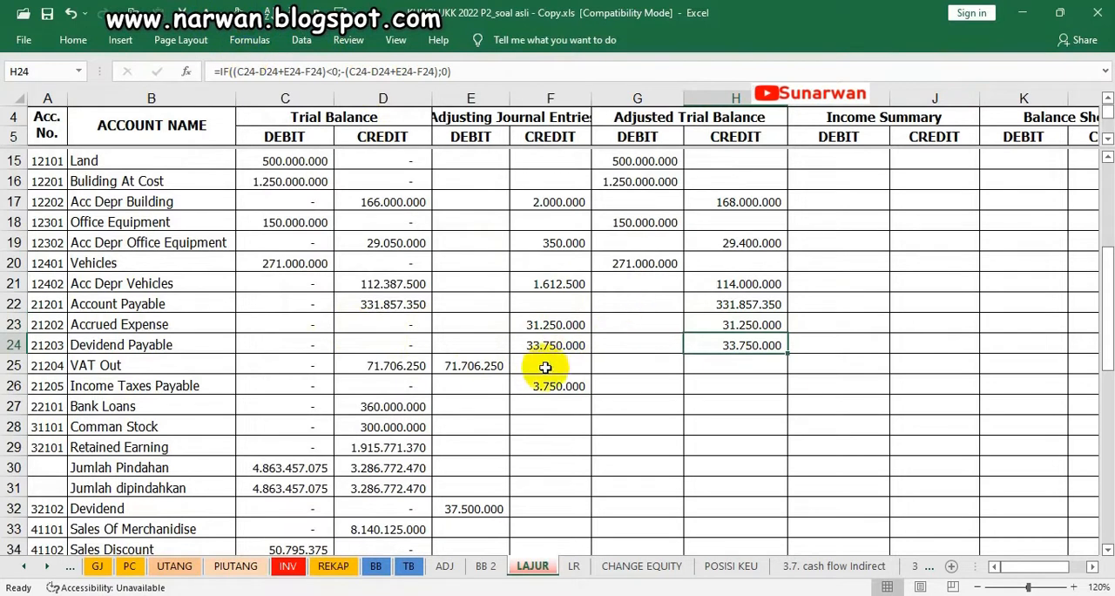
{"action": "key", "text": "Down"}
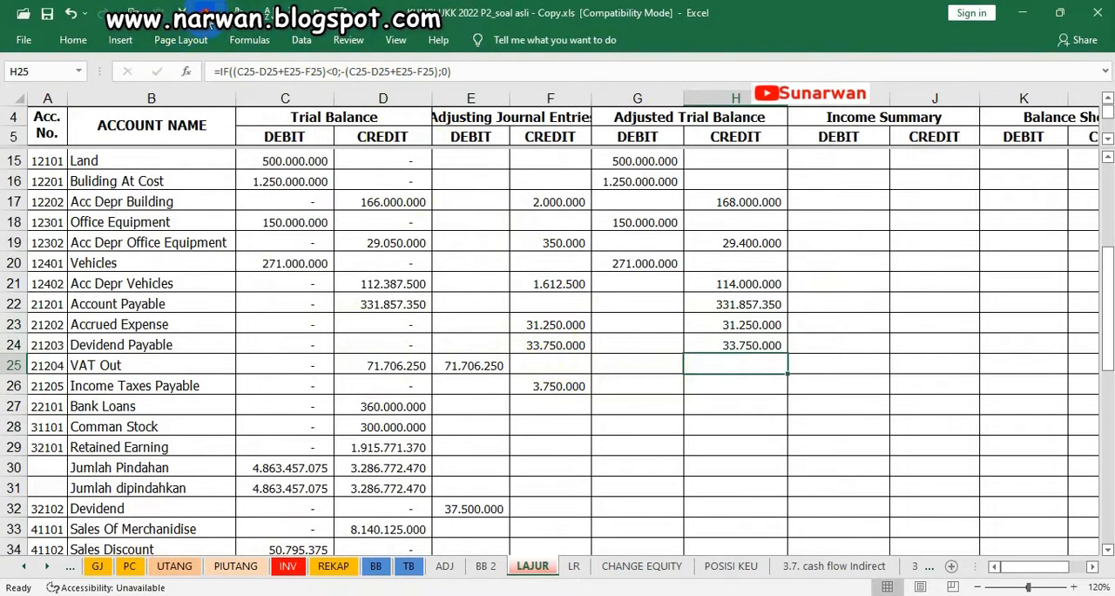
{"action": "key", "text": "Down"}
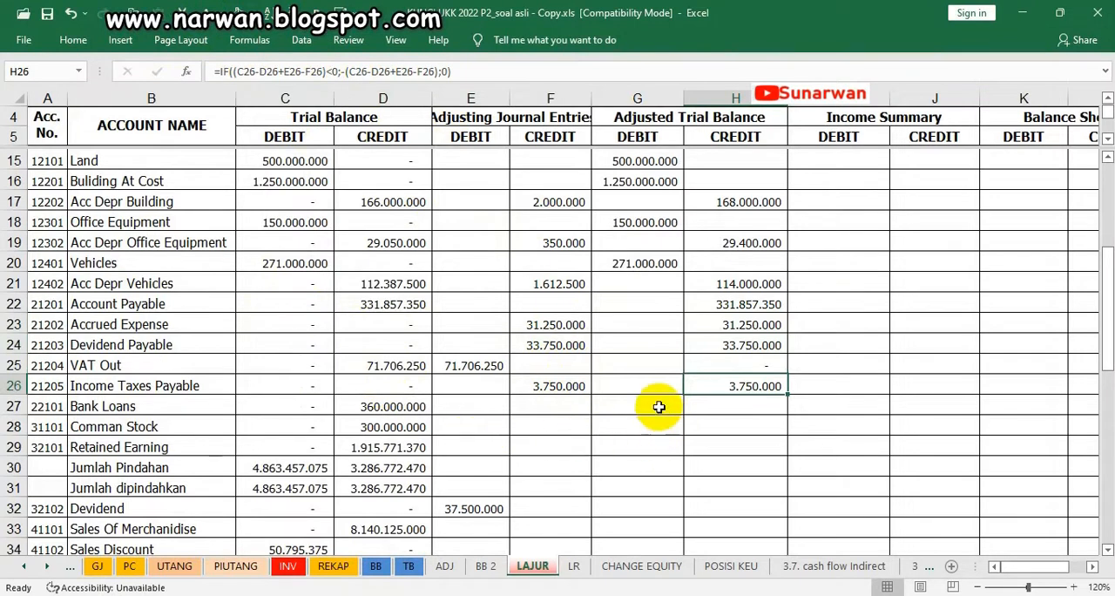
Apply the dark font colour to the adjusted credits of Bank Loans, Comman Stock and Retained Earning in H27:H29
{"action": "left_click", "coordinate": [755, 409]}
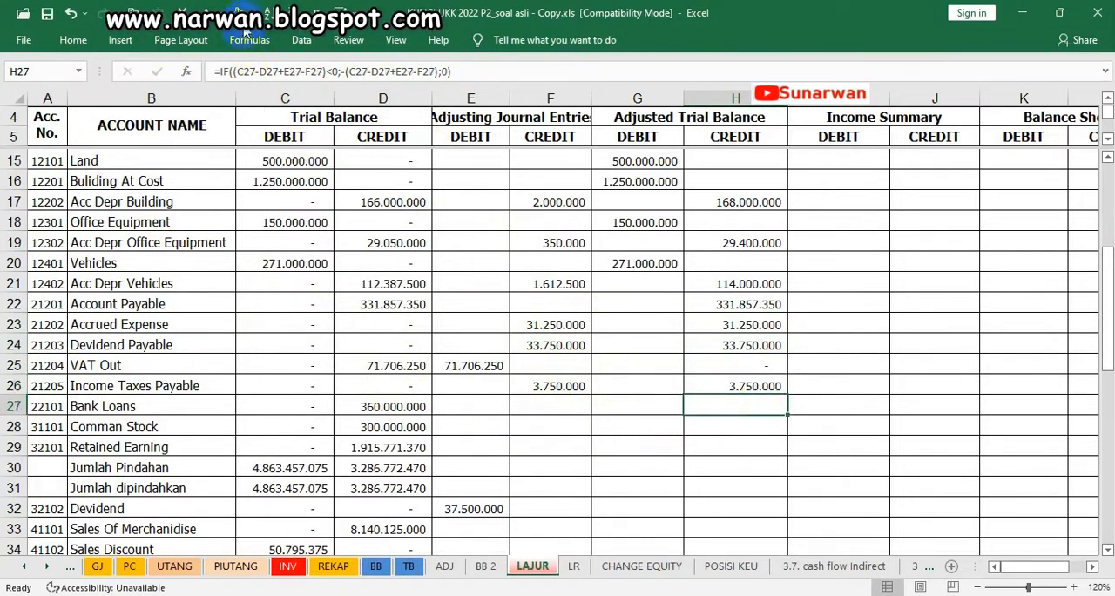
{"action": "key", "text": "Down"}
{"action": "key", "text": "ctrl+d"}
{"action": "key", "text": "Down"}
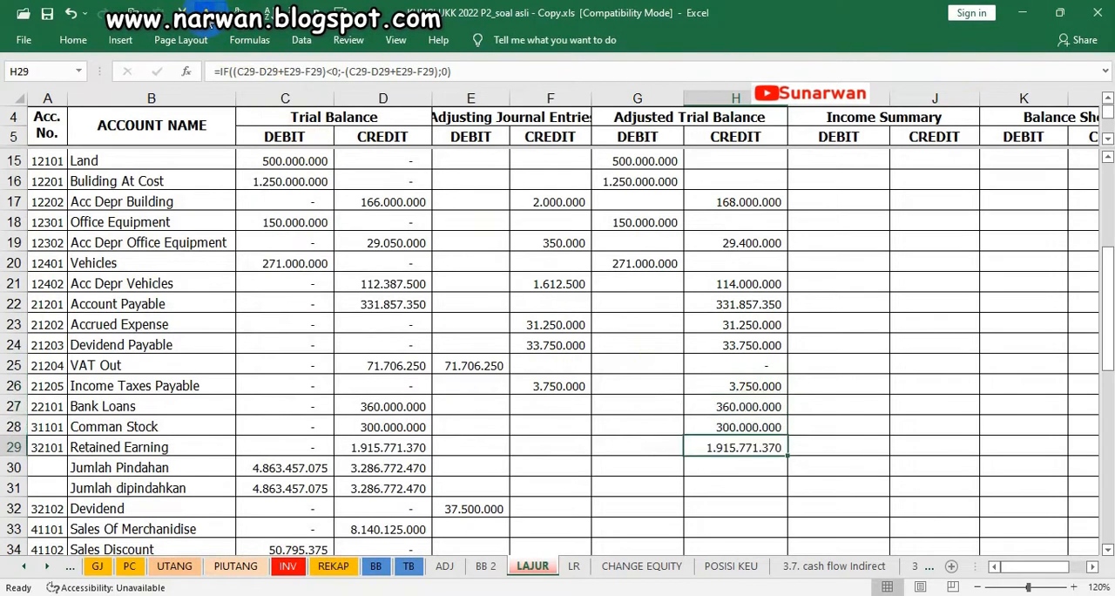
{"action": "key", "text": "Down"}
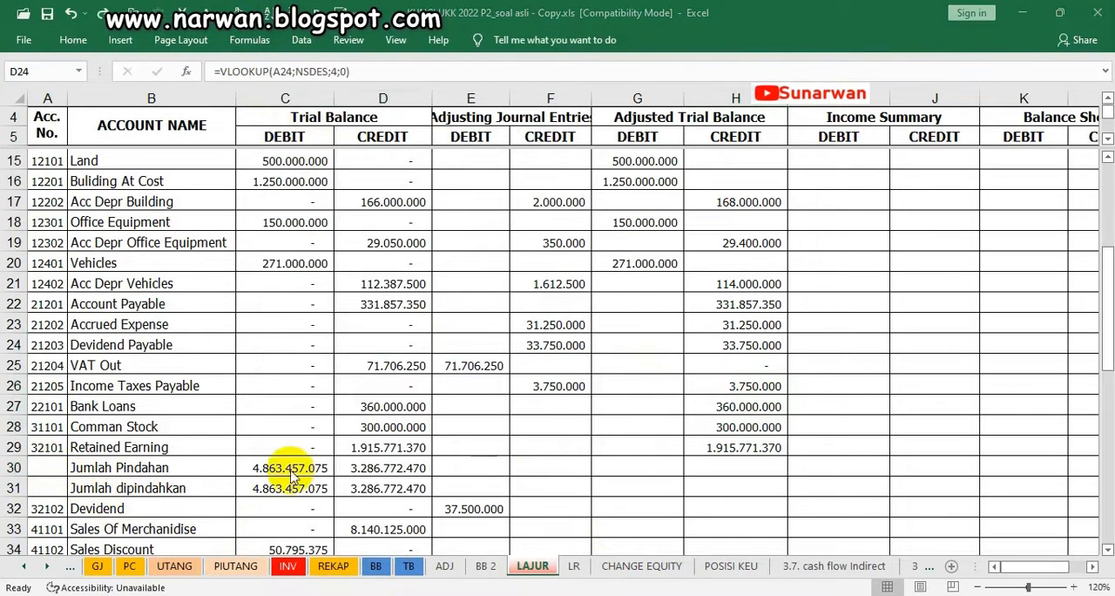
Examine the page breaks around the carried-forward total rows 30 and 31 in an enlarged Page Break Preview
{"action": "left_click", "coordinate": [950, 588]}
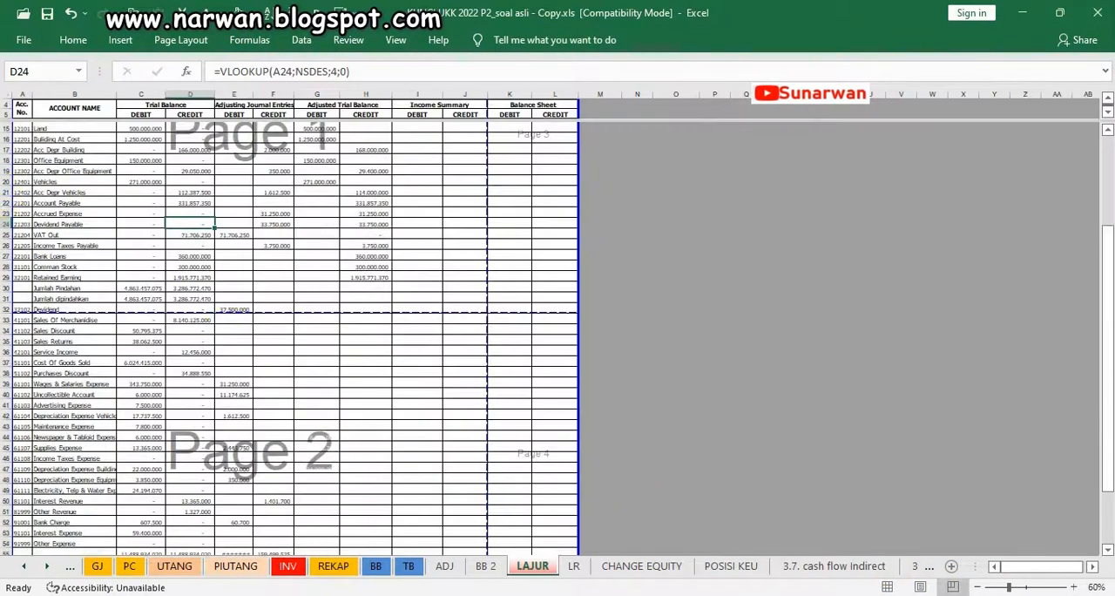
{"action": "left_click", "coordinate": [1077, 586]}
{"action": "left_click", "coordinate": [1077, 586]}
{"action": "left_click", "coordinate": [1078, 587]}
{"action": "left_click", "coordinate": [1078, 586]}
{"action": "left_click", "coordinate": [1078, 586]}
{"action": "left_click", "coordinate": [1077, 587]}
{"action": "left_click", "coordinate": [1078, 586]}
{"action": "left_click", "coordinate": [1077, 587]}
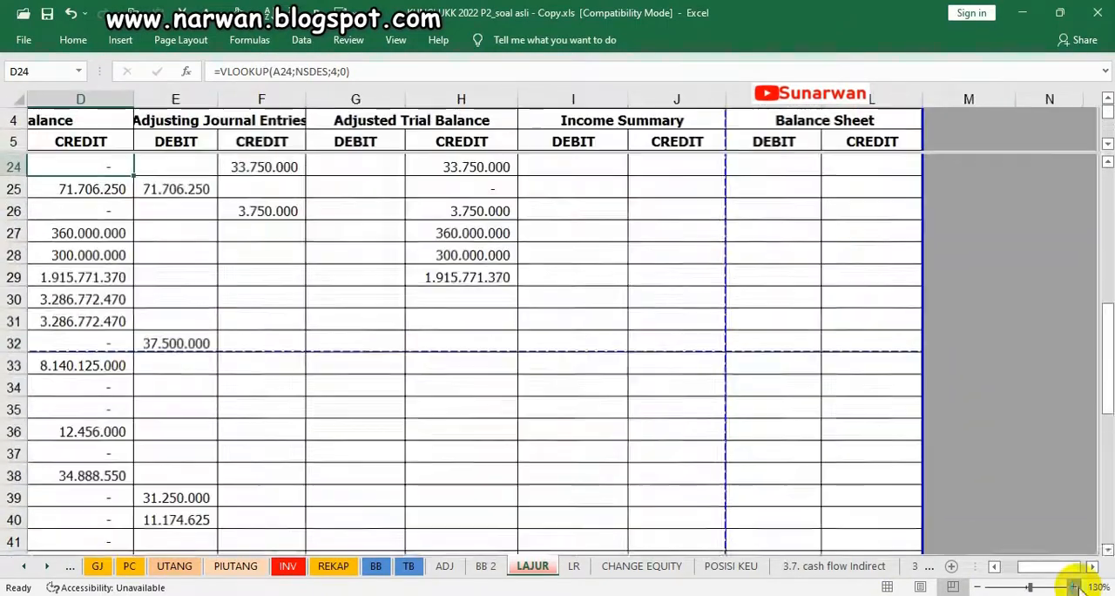
{"action": "left_click", "coordinate": [996, 568]}
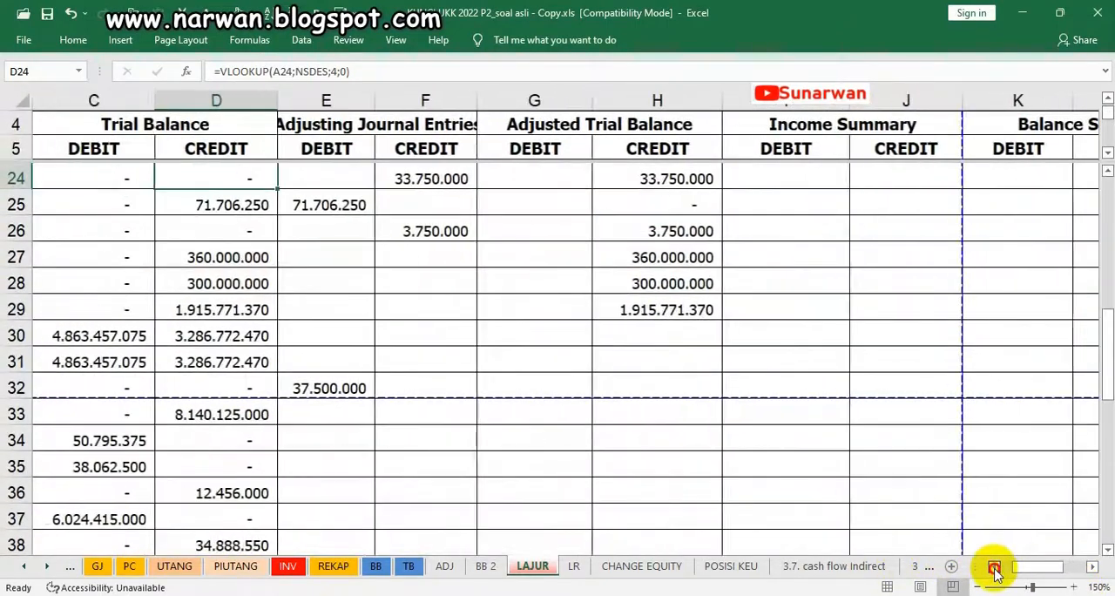
{"action": "left_click", "coordinate": [995, 568]}
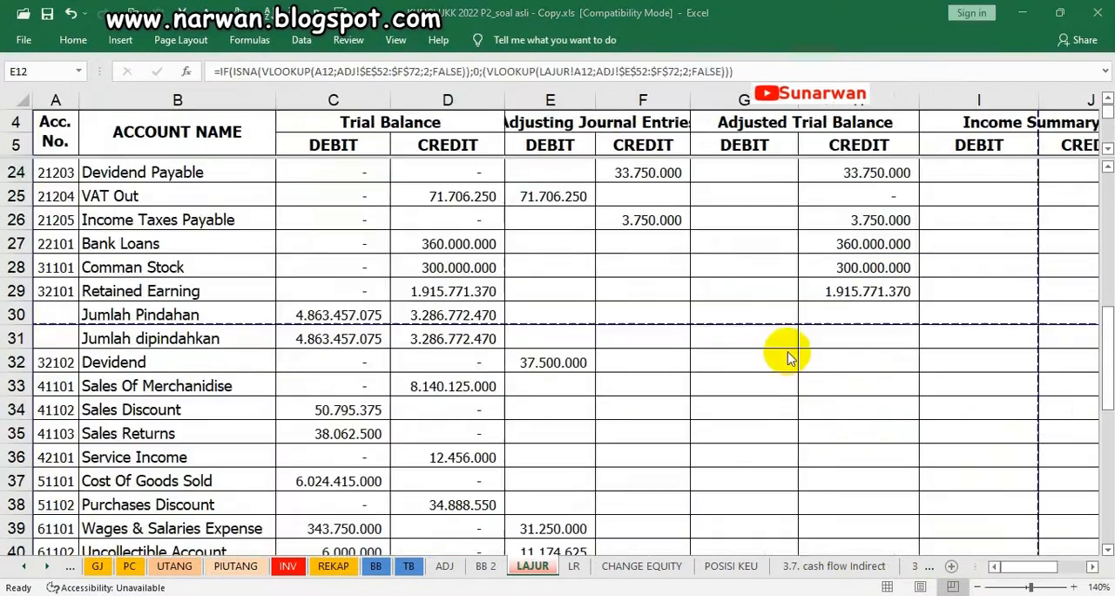
{"action": "scroll", "coordinate": [787, 354], "scroll_direction": "up", "scroll_amount": 1}
{"action": "scroll", "coordinate": [763, 364], "scroll_direction": "down", "scroll_amount": 1}
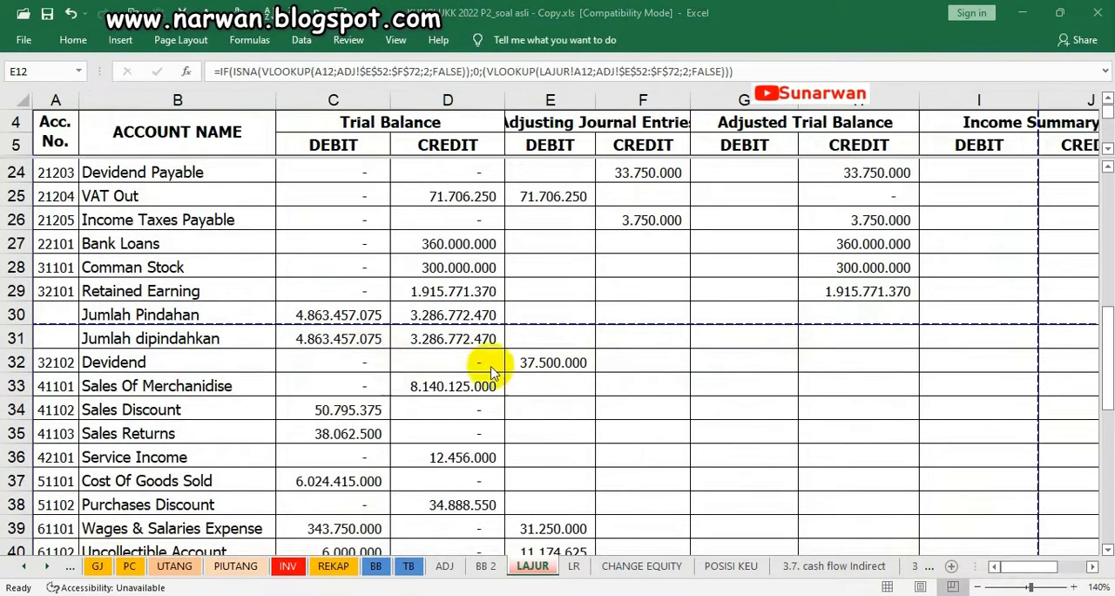
Make the adjusted credits of Devidend and Sales Of Merchandise in H32:H33 visible with the dark font colour
{"action": "left_click", "coordinate": [877, 361]}
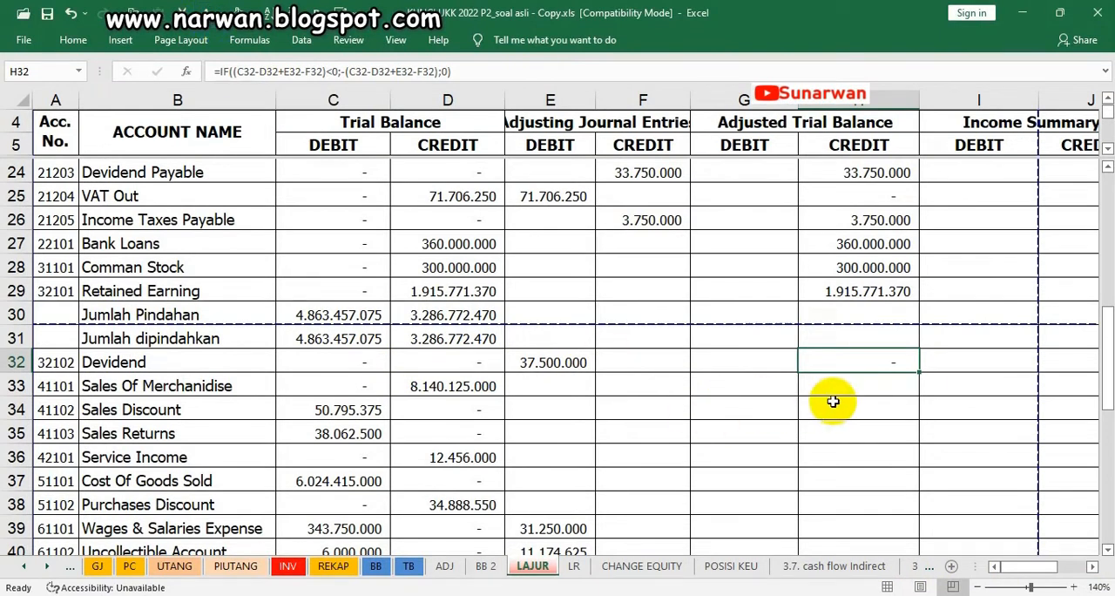
{"action": "left_click", "coordinate": [866, 386]}
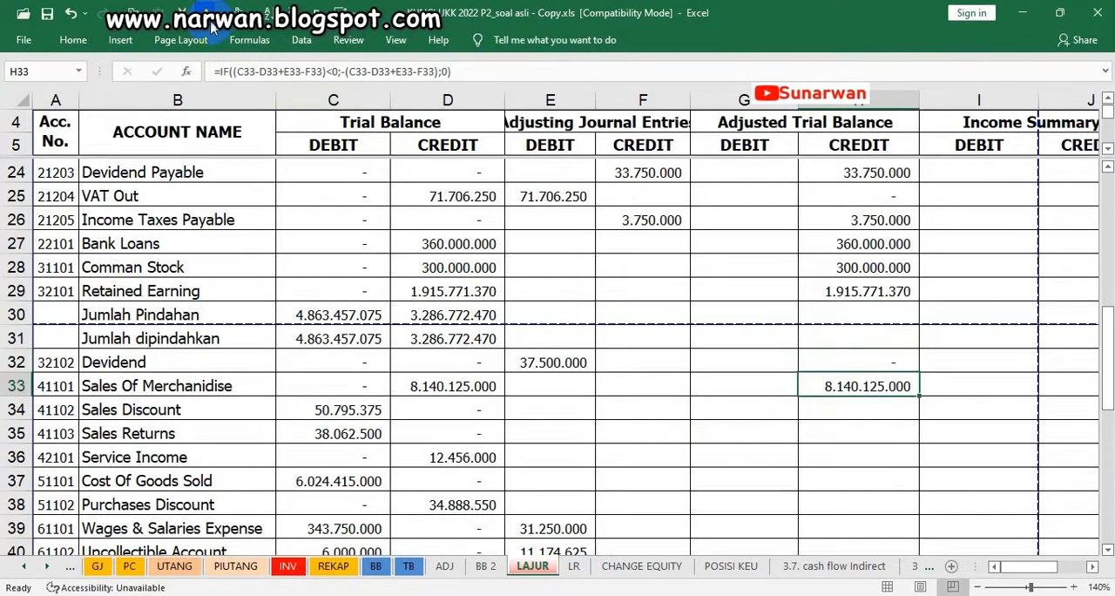
{"action": "key", "text": "Return"}
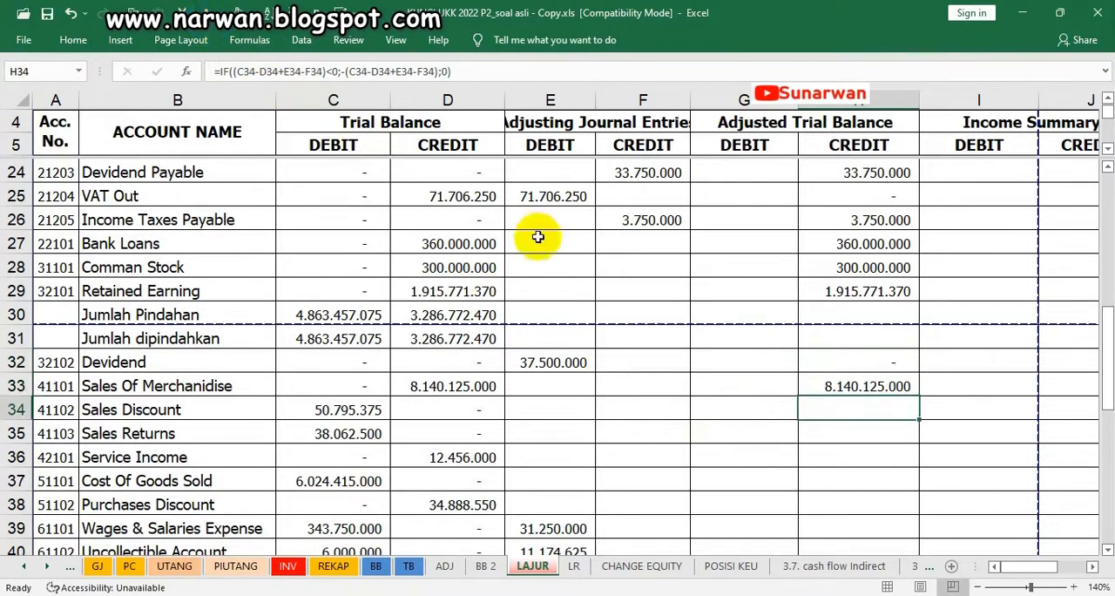
Apply the dark font colour to the Sales Discount and Sales Returns debits in G34:G35 and the Service Income credit in H36
{"action": "left_click", "coordinate": [716, 407]}
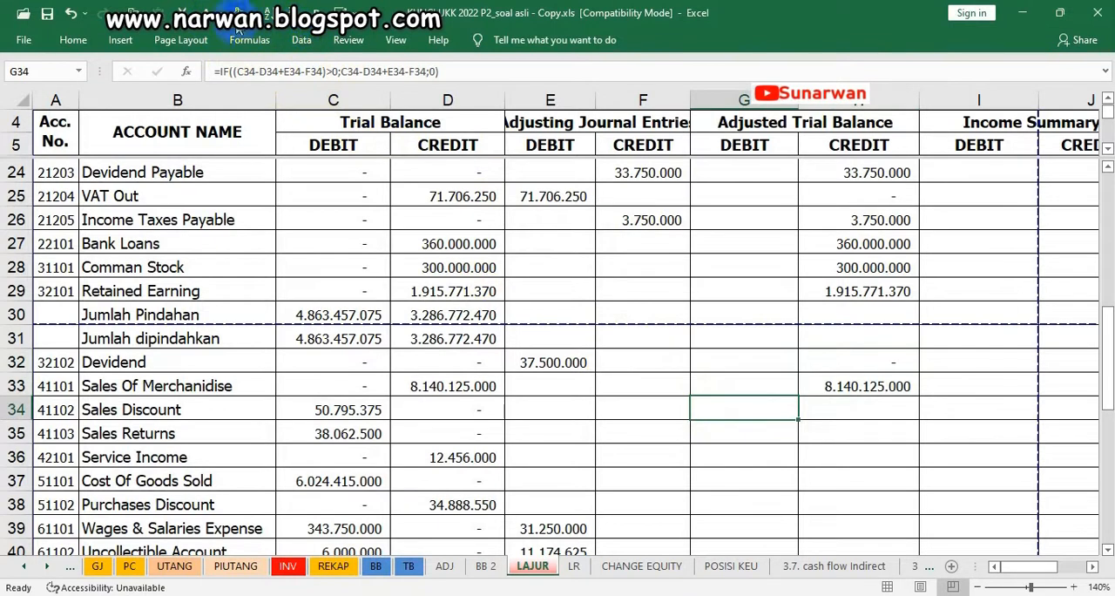
{"action": "key", "text": "Down"}
{"action": "key", "text": "Down"}
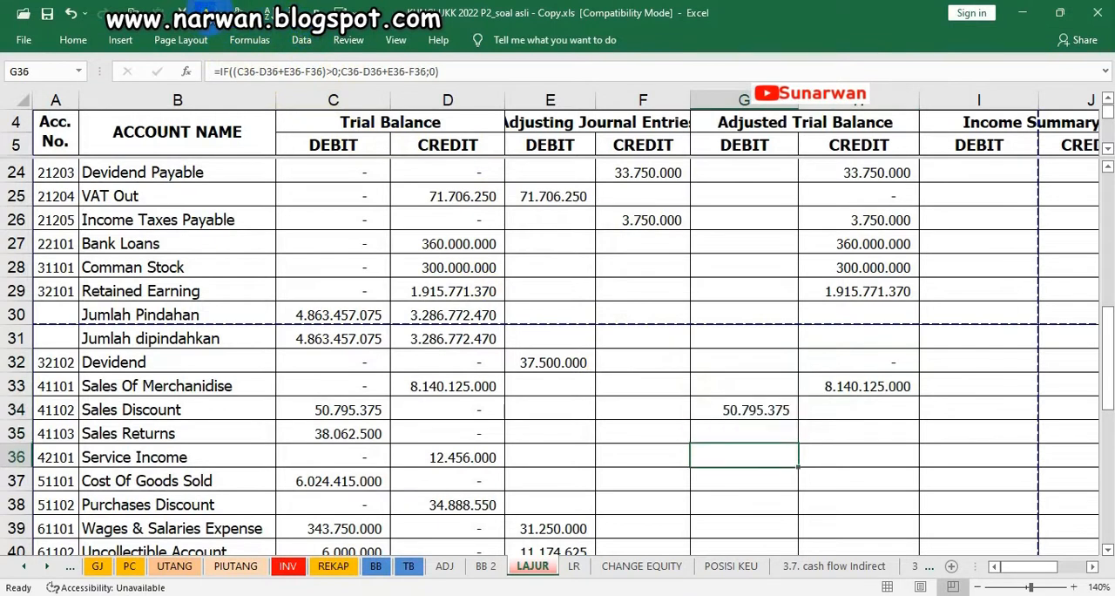
{"action": "key", "text": "Up"}
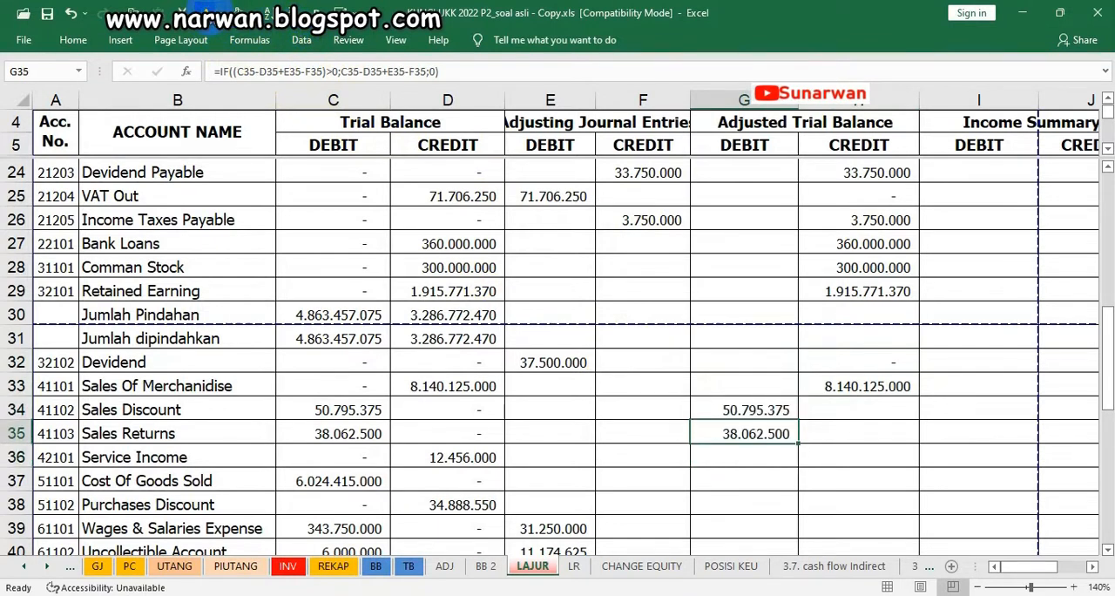
{"action": "key", "text": "Down"}
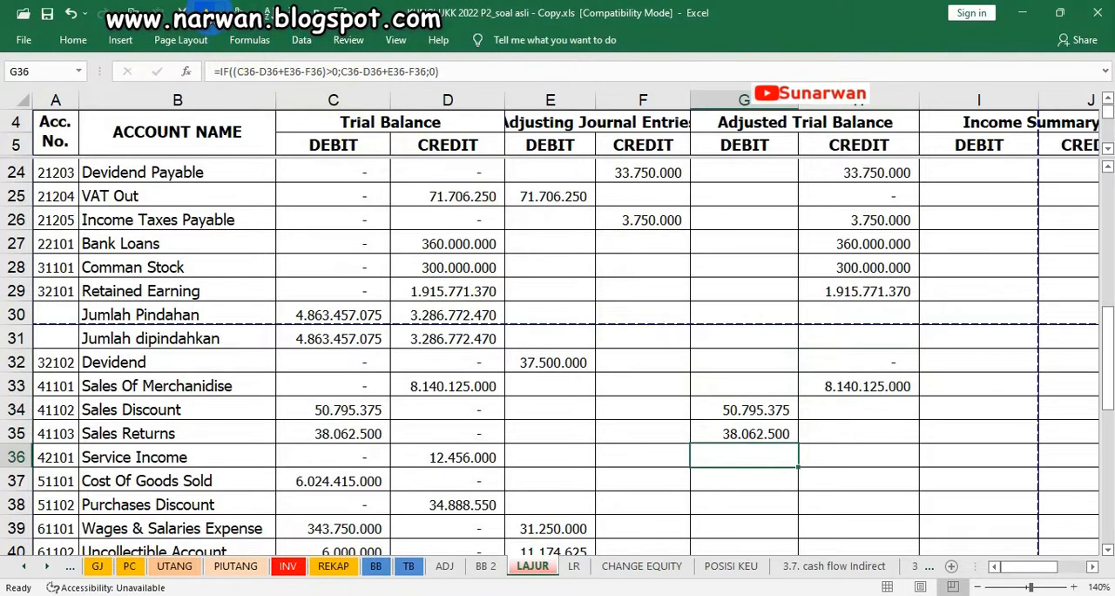
{"action": "key", "text": "Right"}
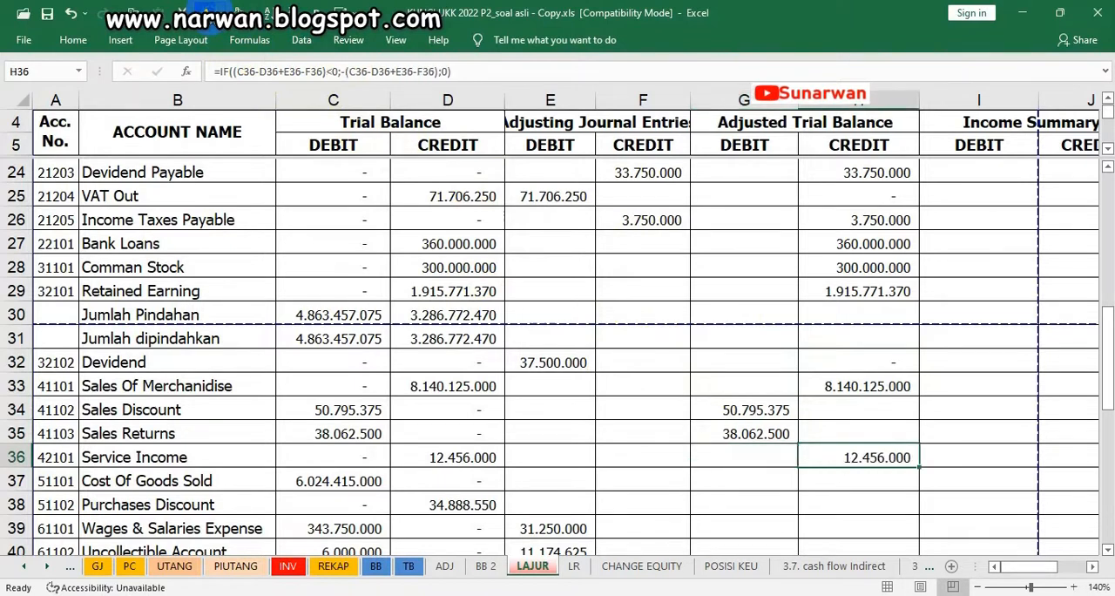
{"action": "key", "text": "Down"}
Make the Cost Of Goods Sold debit in G37 and the Purchases Discount credit in H38 visible with the dark font colour
{"action": "left_click", "coordinate": [741, 484]}
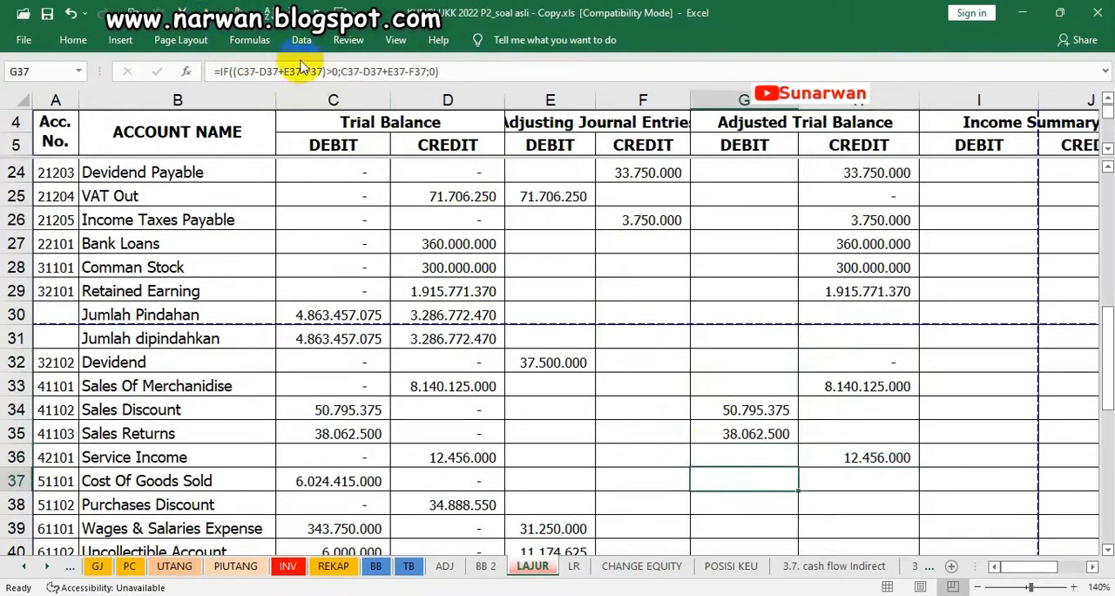
{"action": "key", "text": "Down"}
{"action": "key", "text": "Down"}
{"action": "key", "text": "Down"}
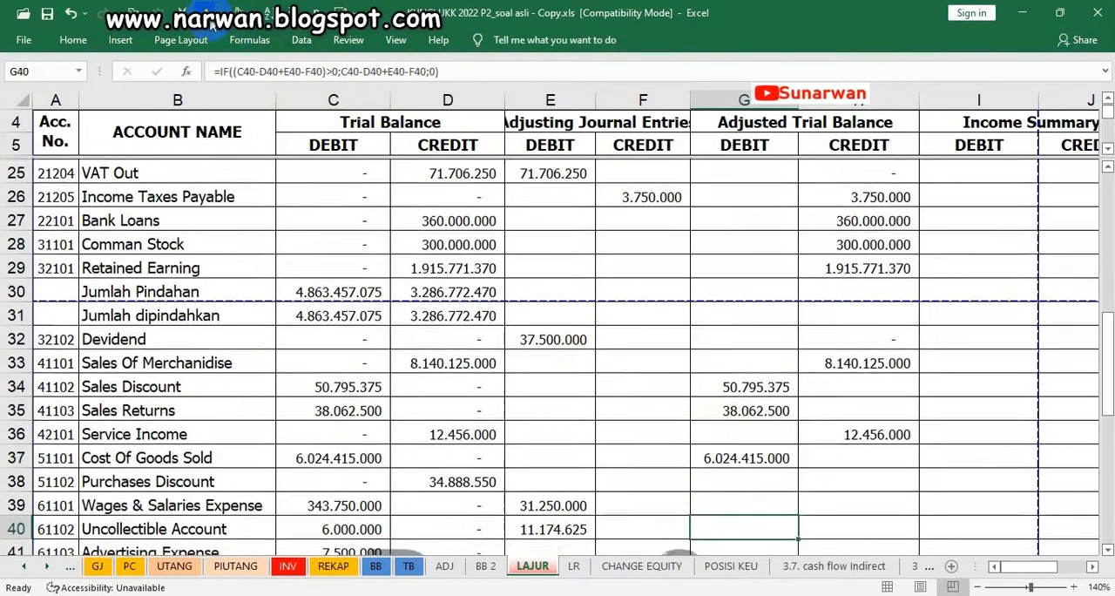
{"action": "left_click", "coordinate": [837, 488]}
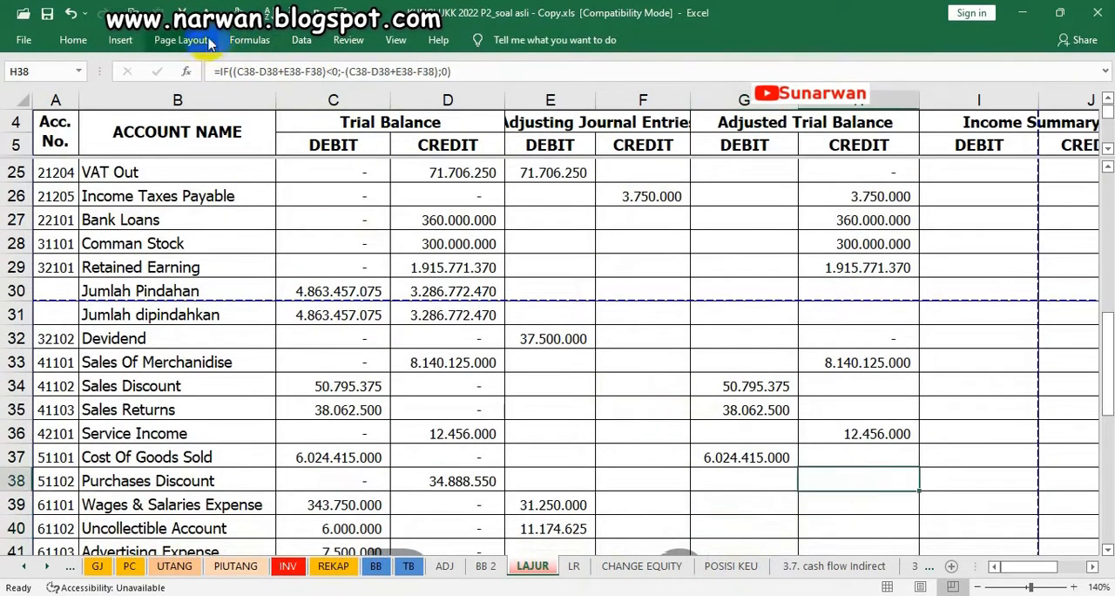
{"action": "key", "text": "Down"}
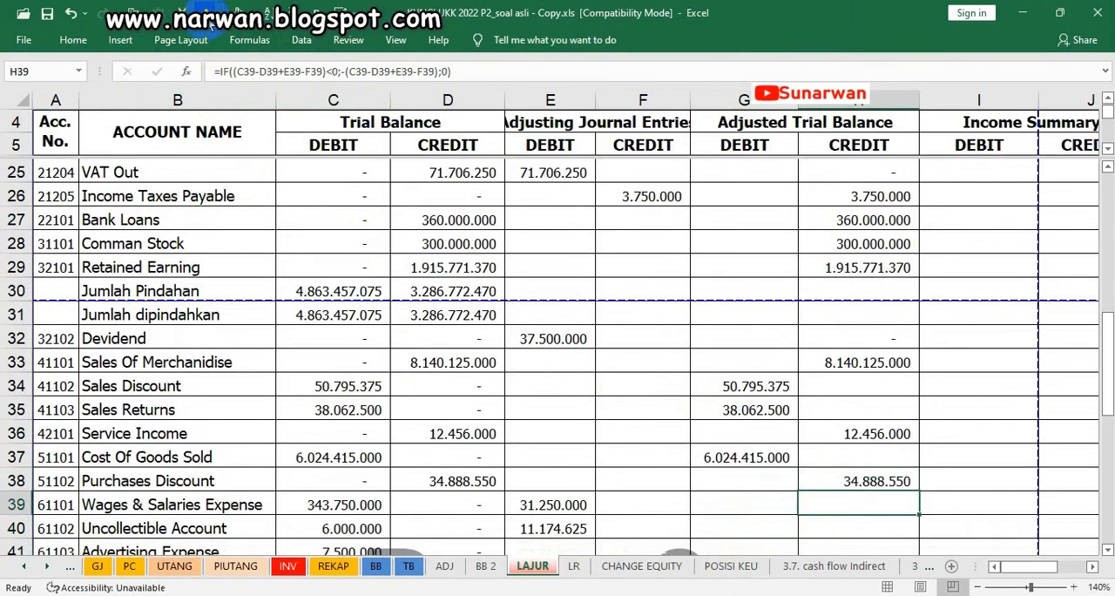
Apply the dark font colour to the adjusted debits of Wages & Salaries Expense and Uncollectible Account in G39:G40
{"action": "left_click", "coordinate": [733, 500]}
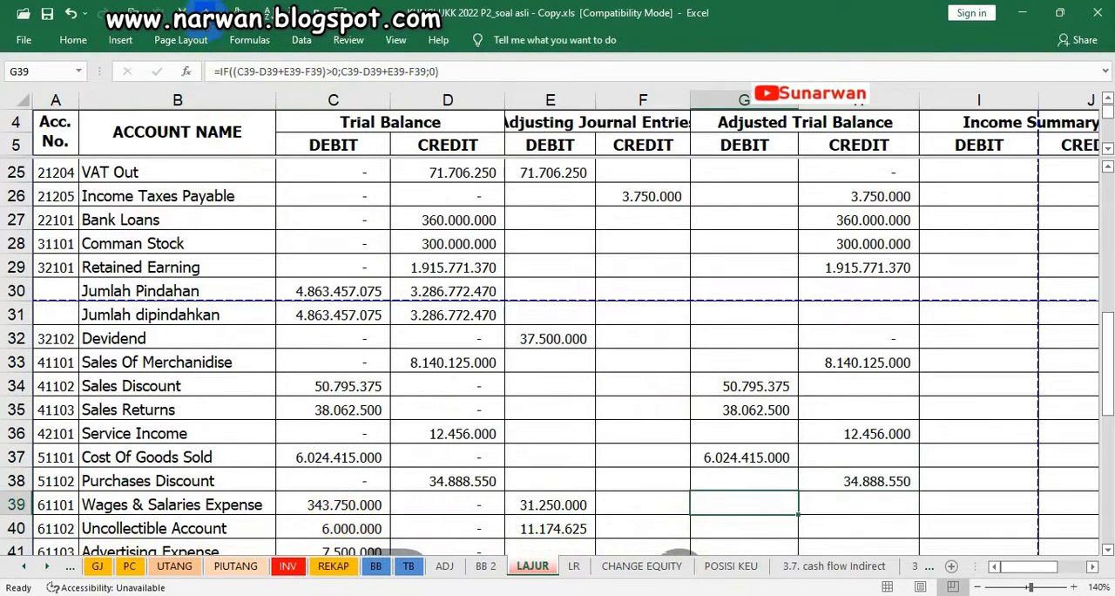
{"action": "key", "text": "Down"}
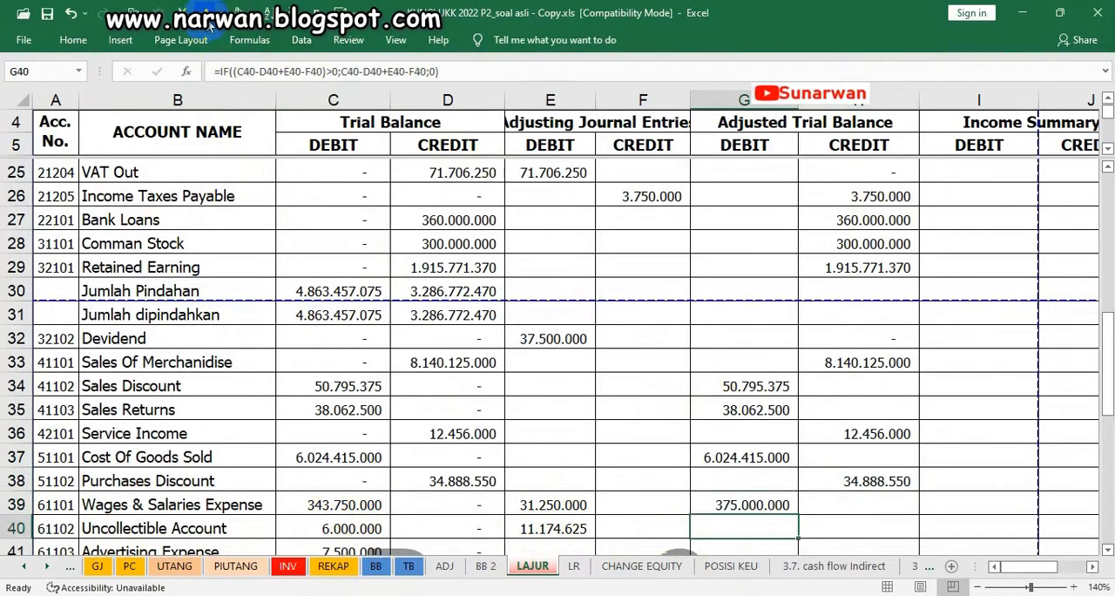
{"action": "key", "text": "Down"}
{"action": "key", "text": "Down"}
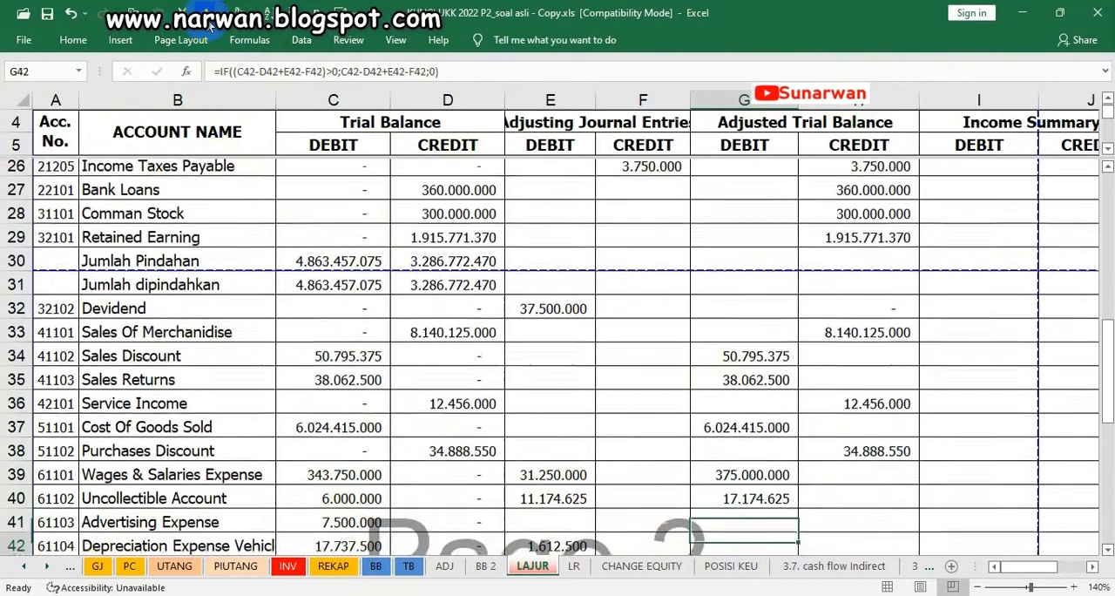
{"action": "scroll", "coordinate": [747, 498], "scroll_direction": "down", "scroll_amount": 2}
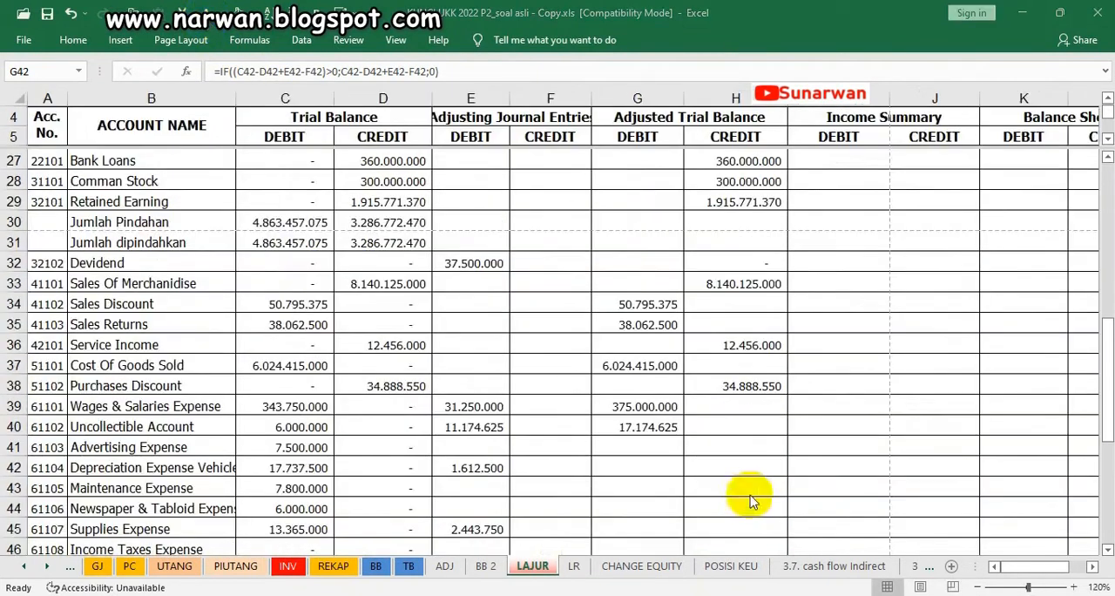
Make the adjusted expense debits from Advertising Expense through the building's depreciation expense in G41:G47 visible with the dark font colour
{"action": "left_click", "coordinate": [636, 447]}
{"action": "left_click", "coordinate": [209, 17]}
{"action": "key", "text": "Down"}
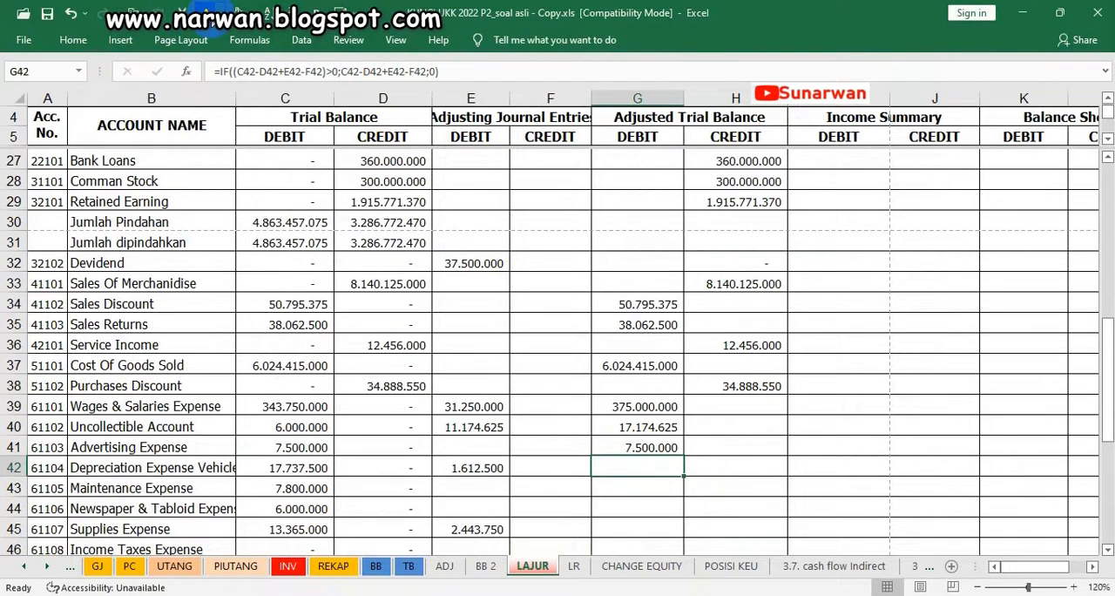
{"action": "key", "text": "Down"}
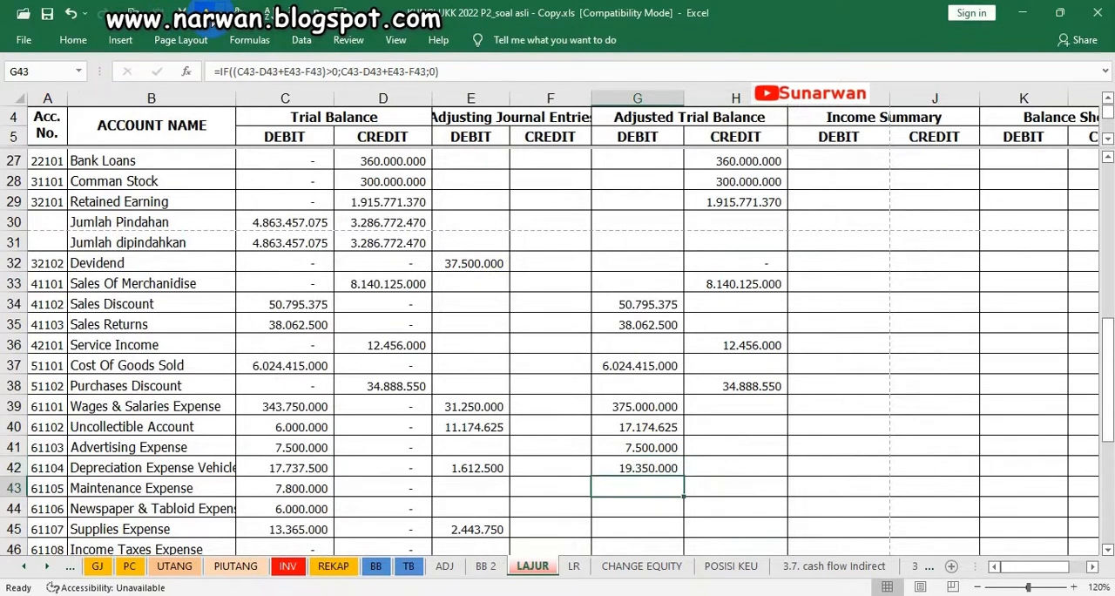
{"action": "key", "text": "Down"}
{"action": "key", "text": "Down"}
{"action": "key", "text": "Down"}
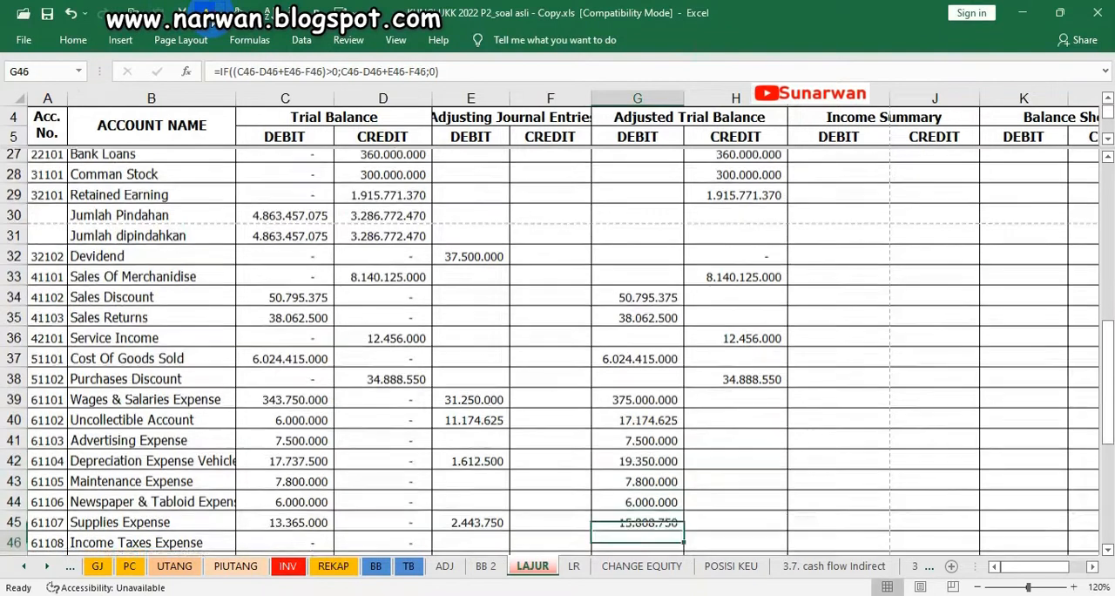
{"action": "key", "text": "Down"}
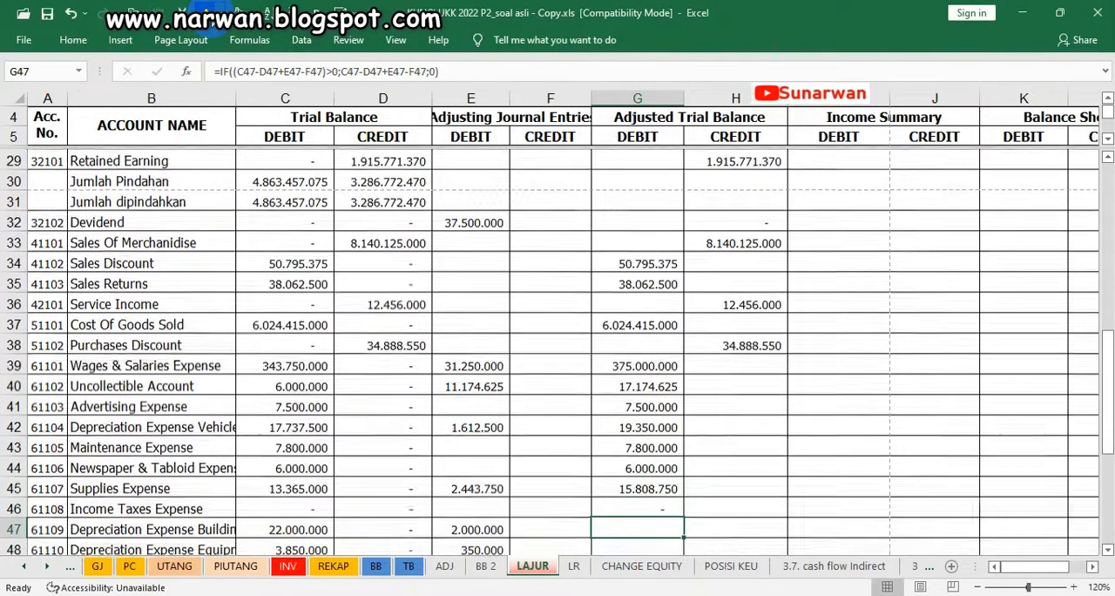
Check the trial balance and adjustment debits of Supplies Expense and the vehicles' depreciation expense against their adjusted debits
{"action": "left_click", "coordinate": [291, 489]}
{"action": "left_click", "coordinate": [459, 490]}
{"action": "left_click", "coordinate": [640, 492]}
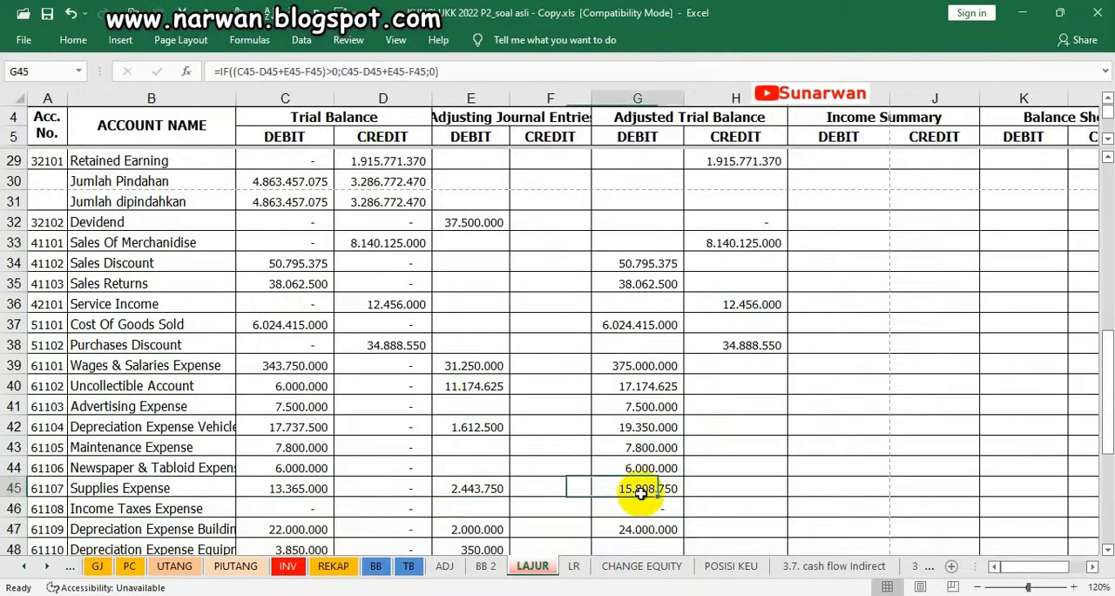
{"action": "left_click", "coordinate": [291, 426]}
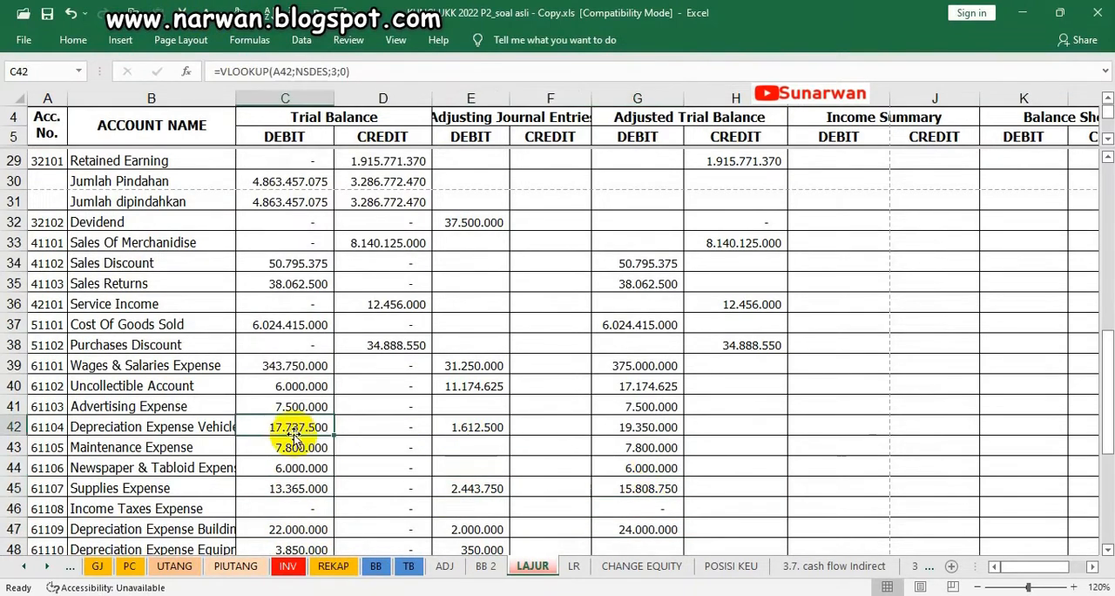
{"action": "left_click", "coordinate": [471, 428]}
Make the adjusted debits of Depreciation Expense Equipment, Electricity, Telp & Water and Interest Revenue in G48:G50 visible with the dark font colour
{"action": "left_click", "coordinate": [640, 545]}
{"action": "key", "text": "Down"}
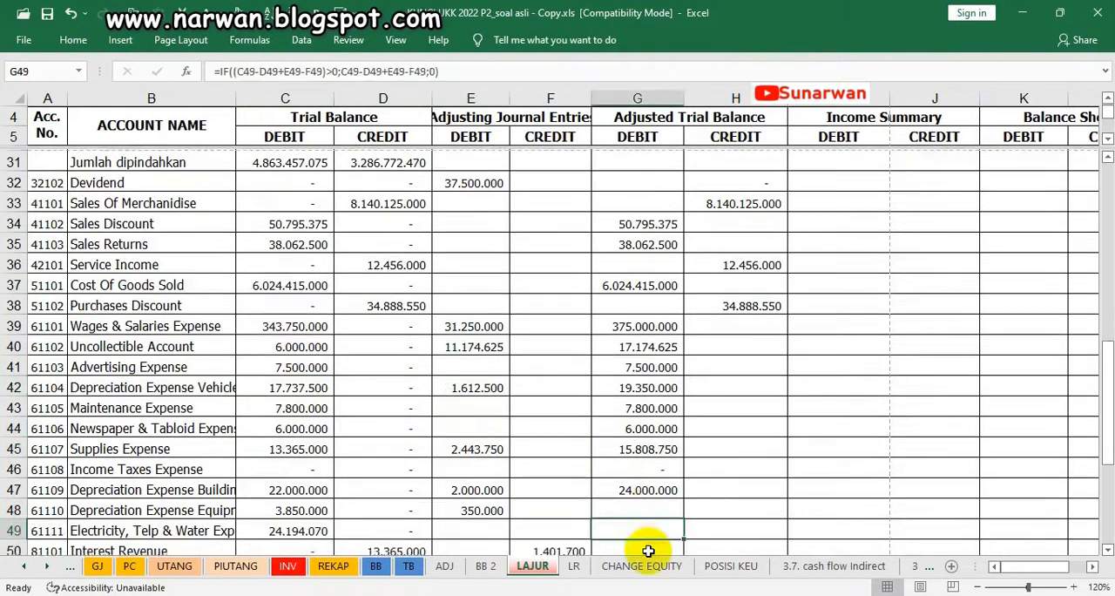
{"action": "left_click", "coordinate": [647, 512]}
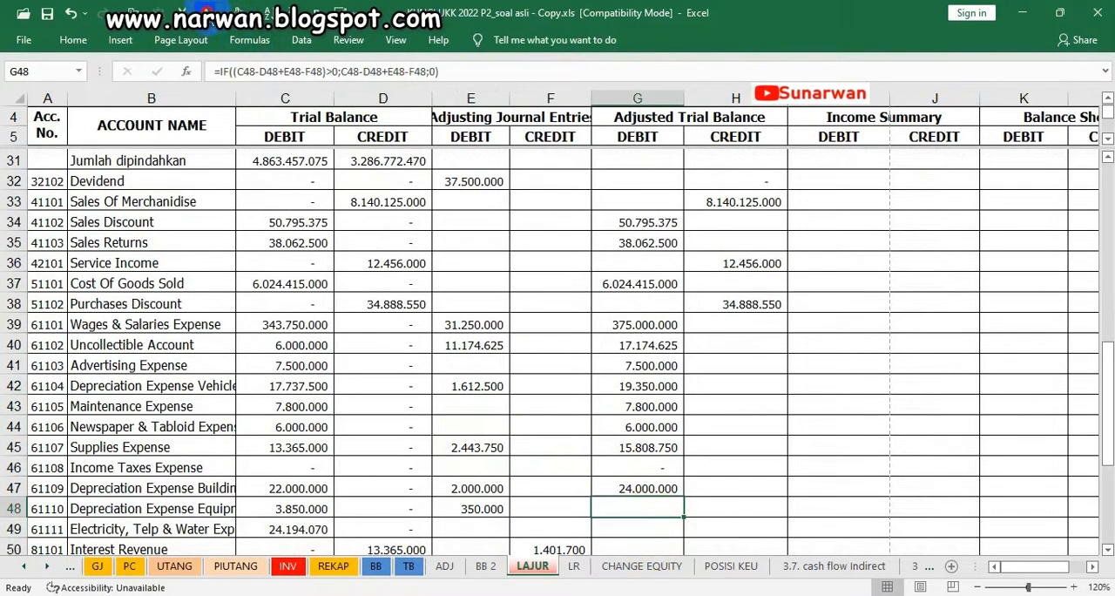
{"action": "key", "text": "Return"}
{"action": "key", "text": "Return"}
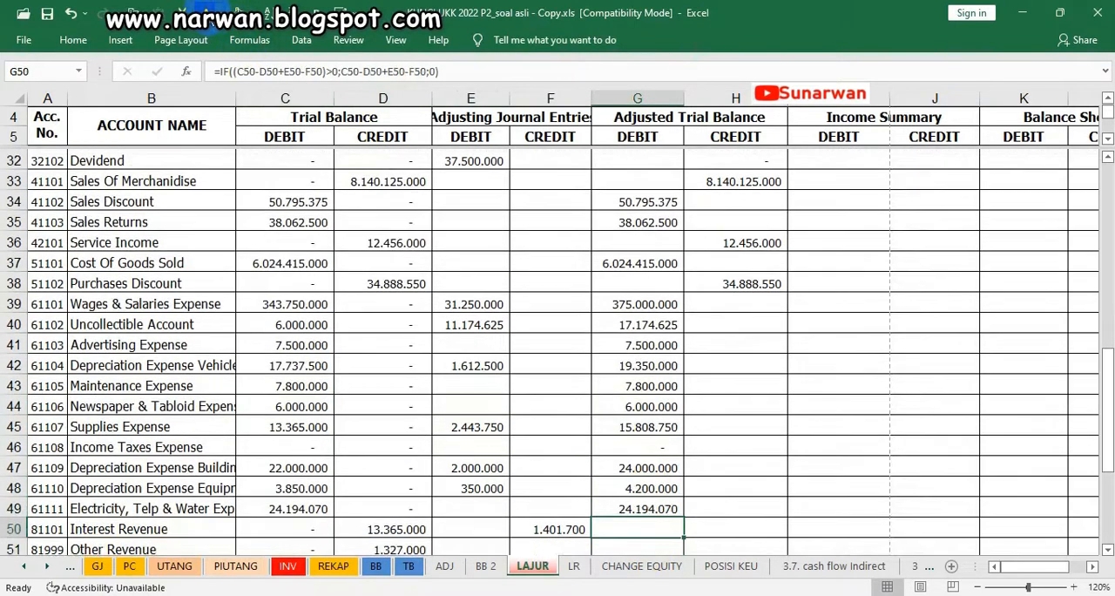
{"action": "scroll", "coordinate": [498, 261], "scroll_direction": "down", "scroll_amount": 1}
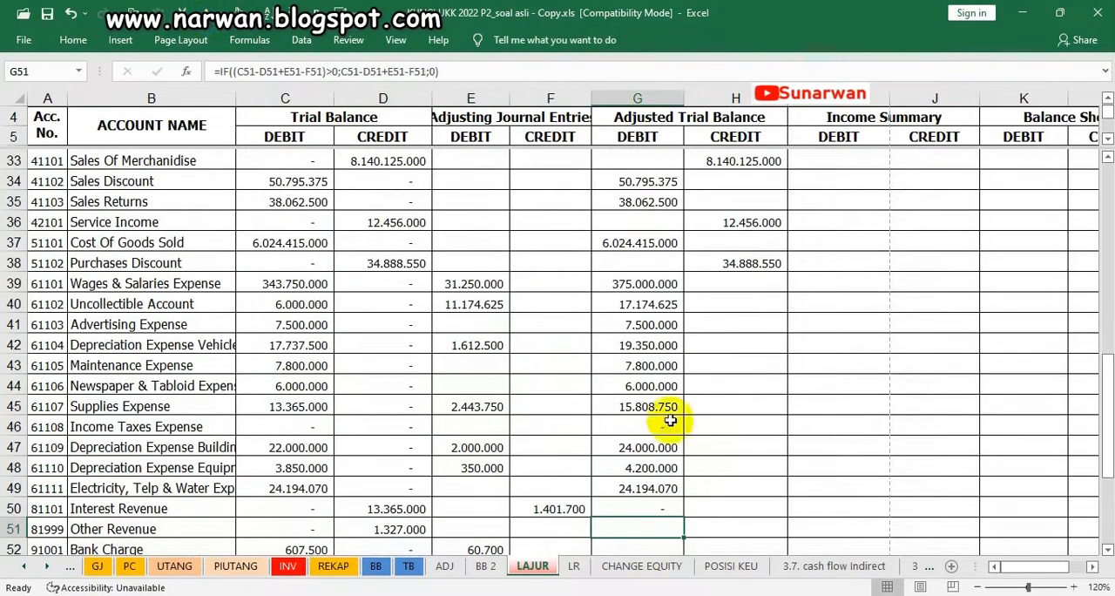
Apply the dark font colour to the adjusted credits of Interest Revenue and Other Revenue in H50:H51
{"action": "left_click", "coordinate": [738, 516]}
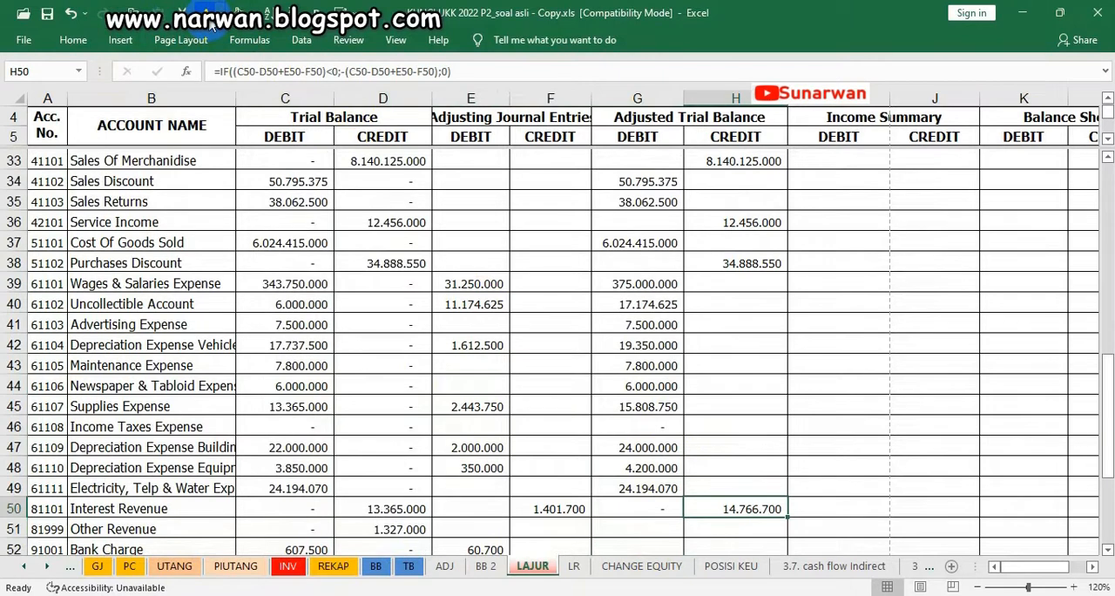
{"action": "scroll", "coordinate": [520, 378], "scroll_direction": "down", "scroll_amount": 1}
{"action": "left_click", "coordinate": [637, 507]}
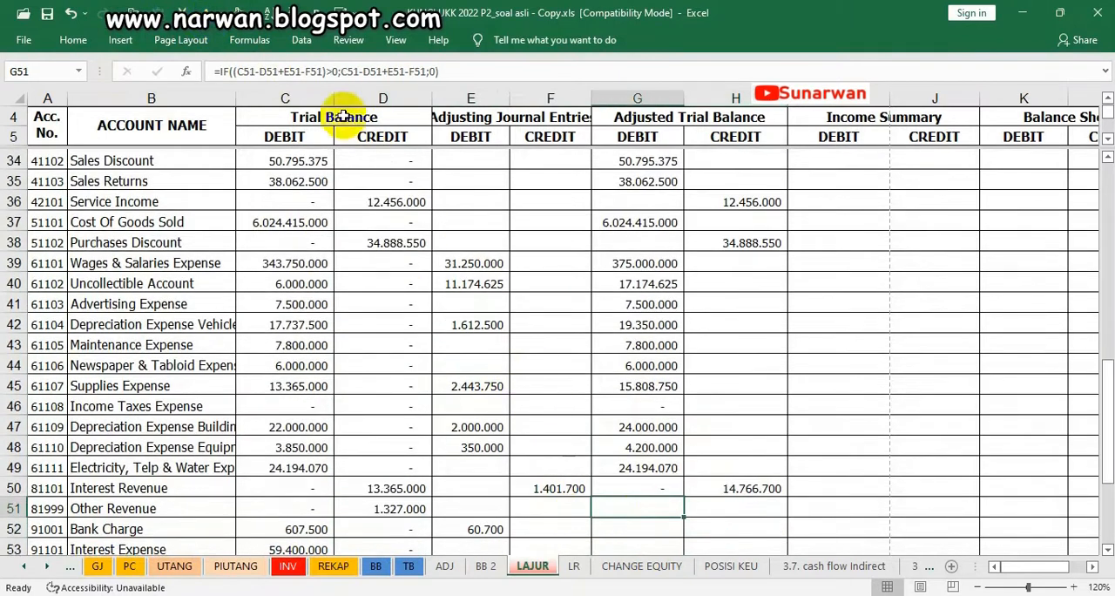
{"action": "left_click", "coordinate": [738, 508]}
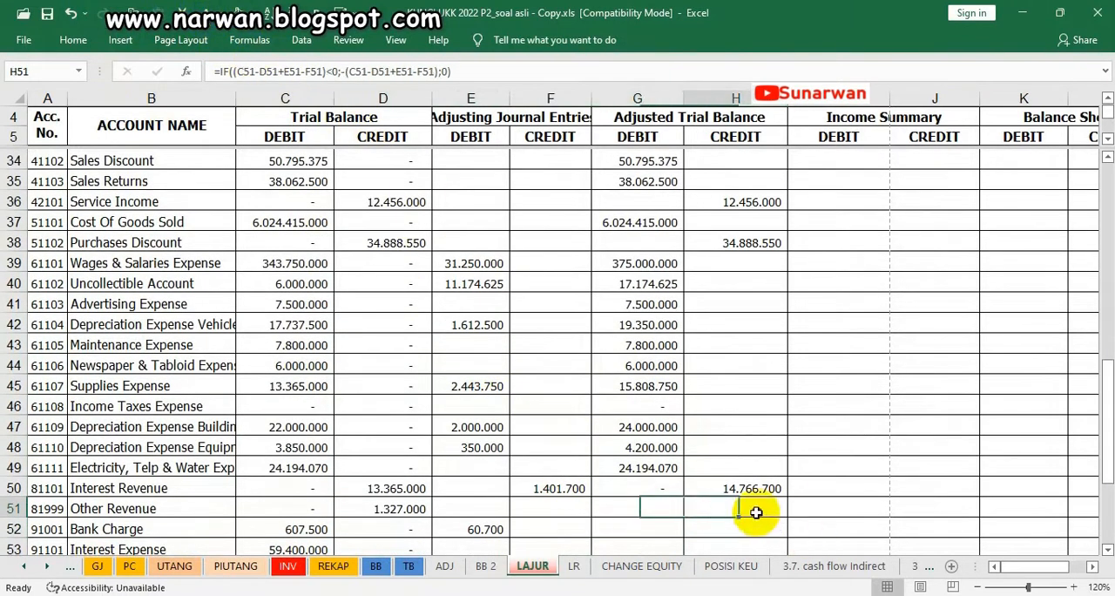
{"action": "key", "text": "Down"}
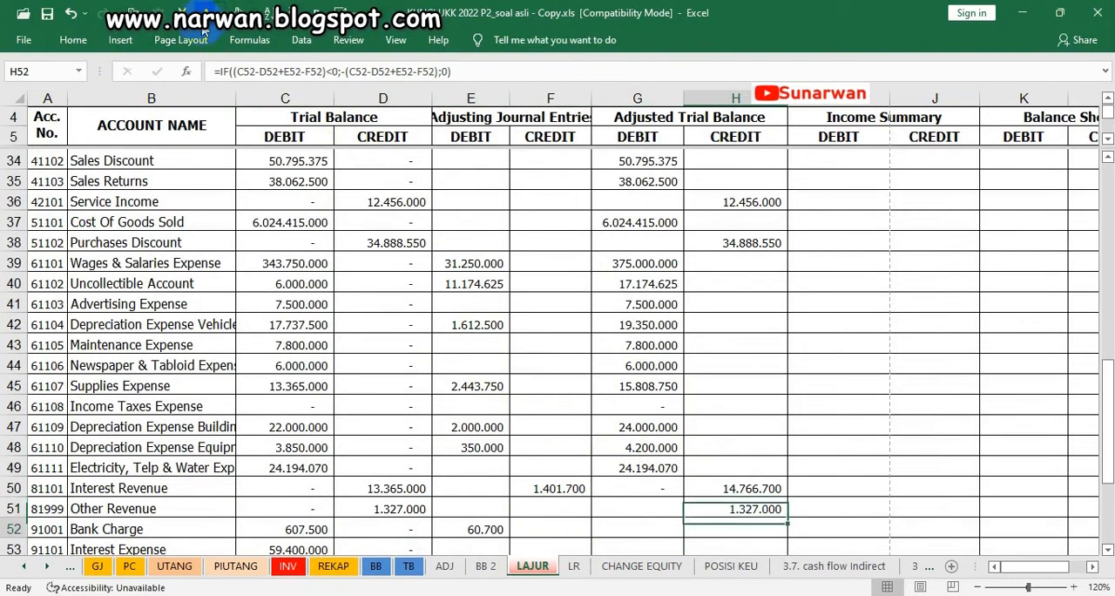
Make the adjusted debits of Bank Charge, Interest Expense and Other Expense in G52:G54 visible with the dark font colour, leaving the cells unfilled
{"action": "left_click", "coordinate": [612, 526]}
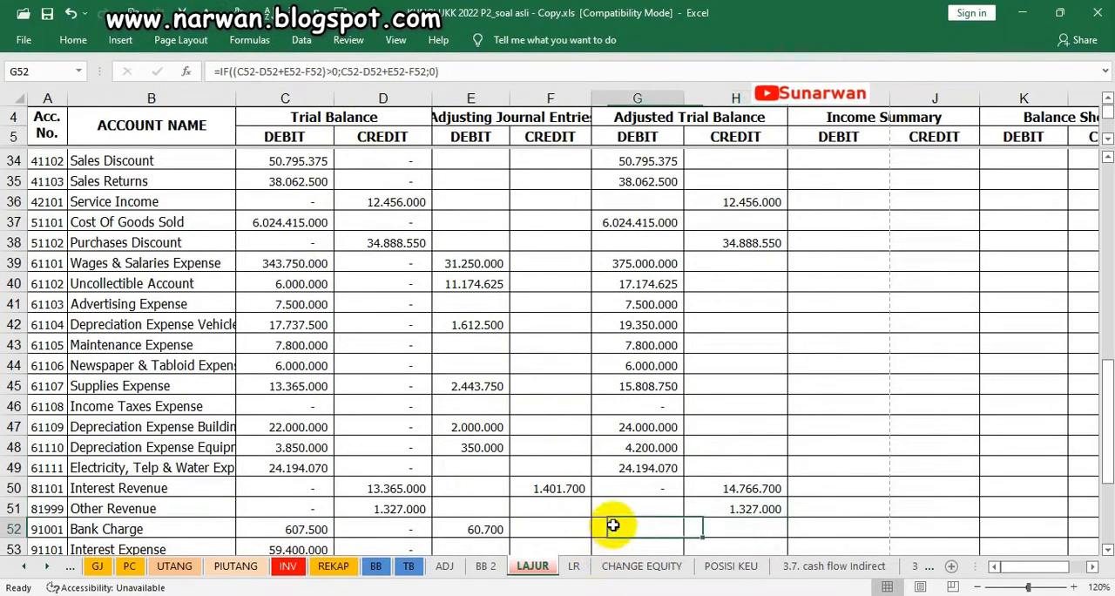
{"action": "key", "text": "Down"}
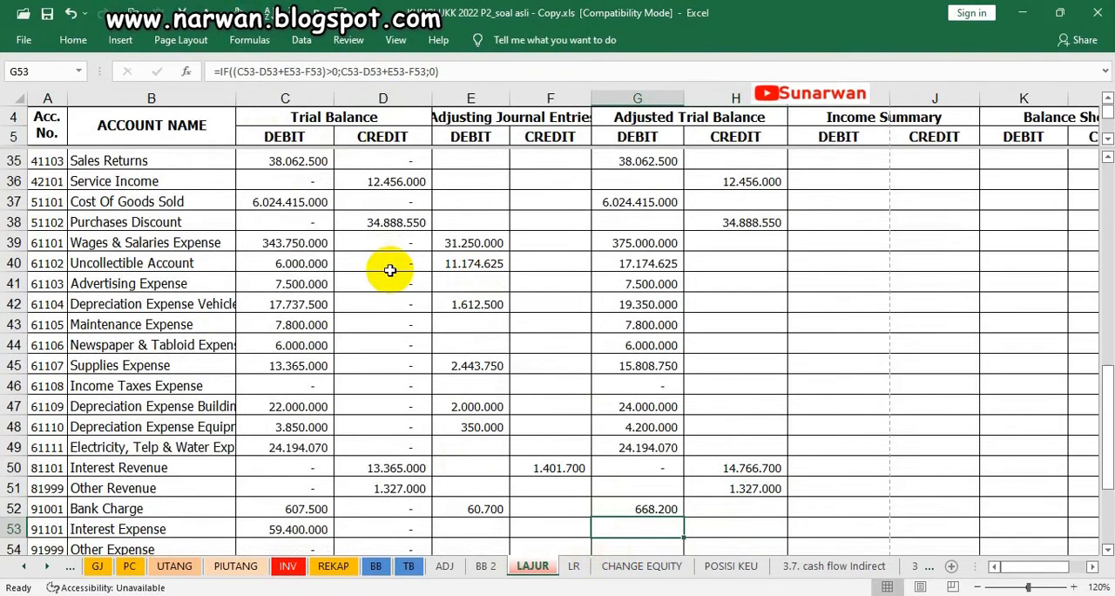
{"action": "left_click", "coordinate": [237, 14]}
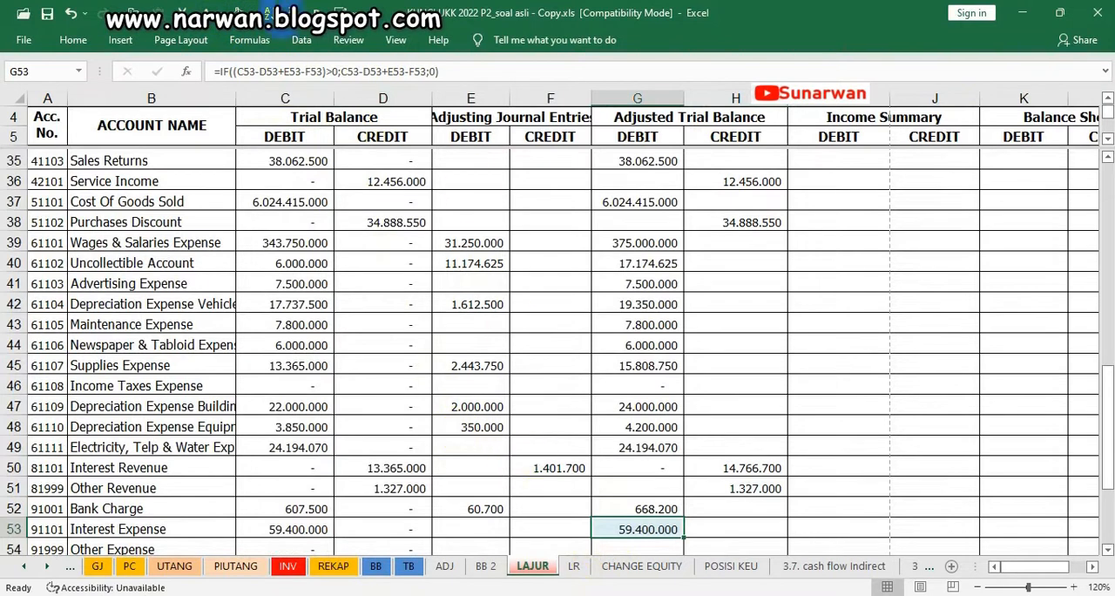
{"action": "left_click", "coordinate": [251, 14]}
{"action": "left_click", "coordinate": [240, 54]}
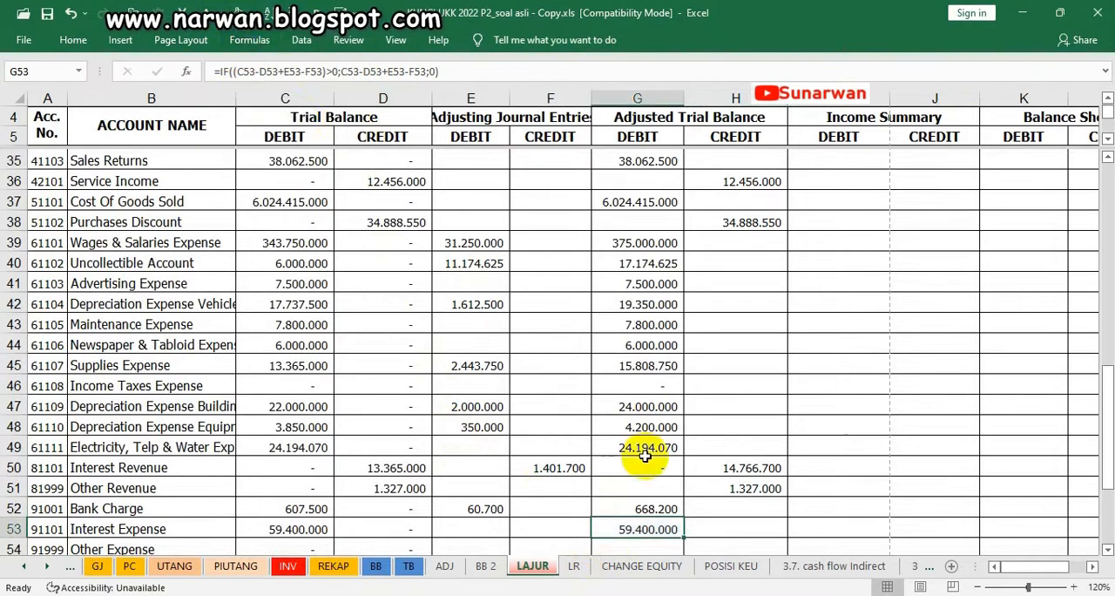
{"action": "key", "text": "Down"}
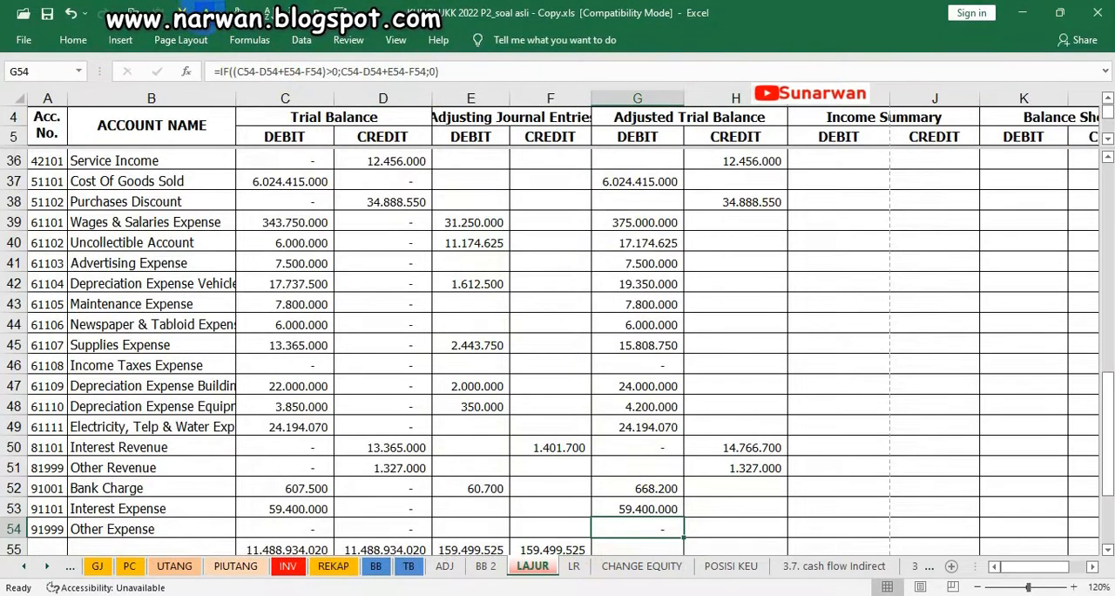
Reveal the adjusted trial balance totals in G55:H55 with the dark font colour and widen column G to fit its total
{"action": "scroll", "coordinate": [592, 428], "scroll_direction": "down", "scroll_amount": 1}
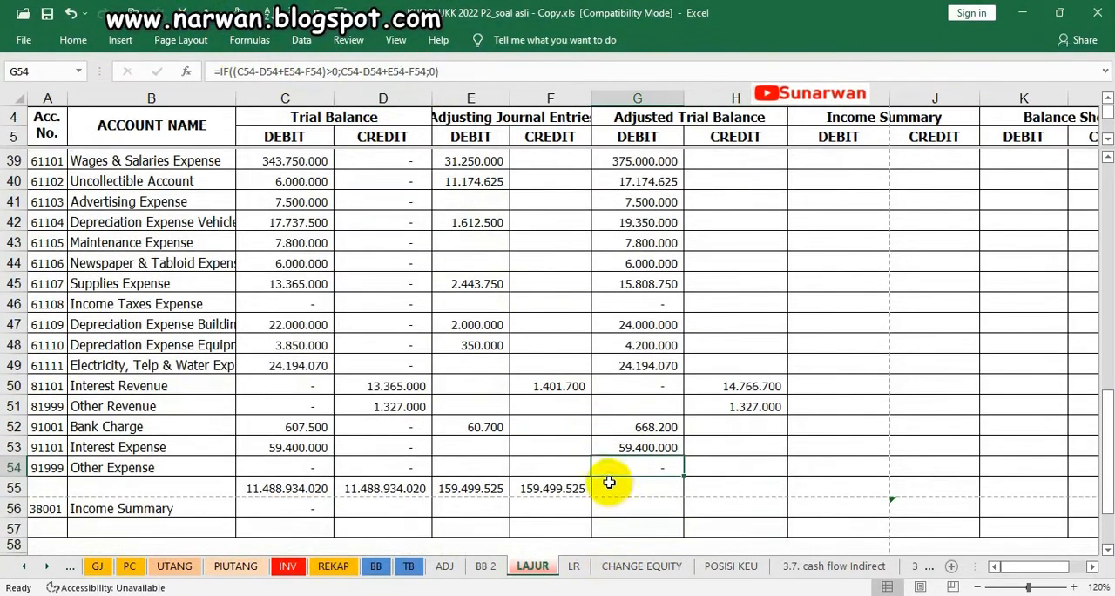
{"action": "left_click_drag", "start_coordinate": [612, 489], "coordinate": [712, 485]}
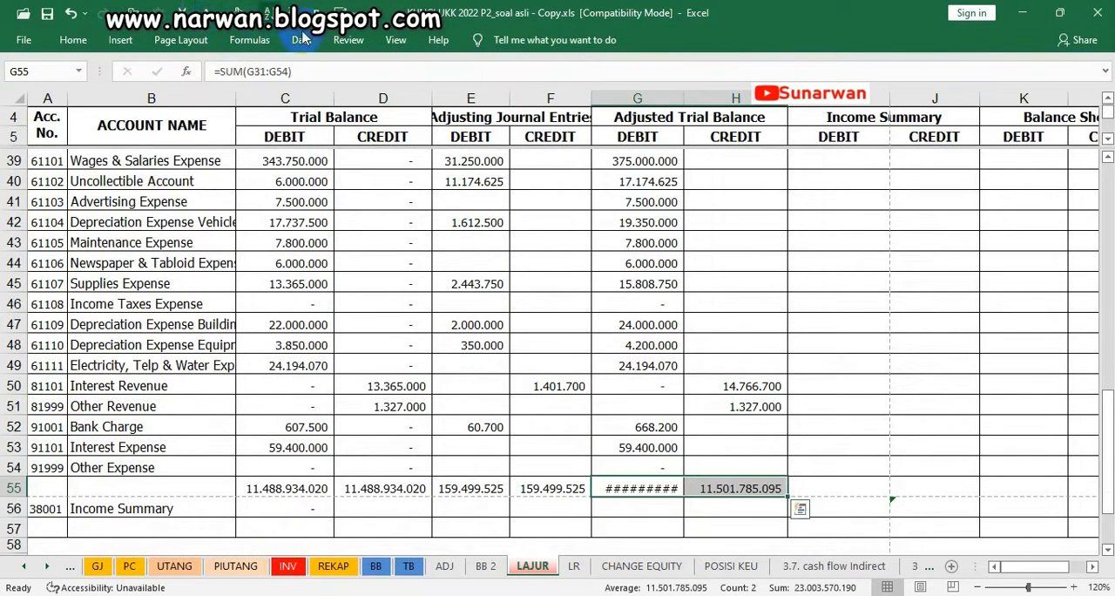
{"action": "left_click_drag", "start_coordinate": [683, 98], "coordinate": [692, 98]}
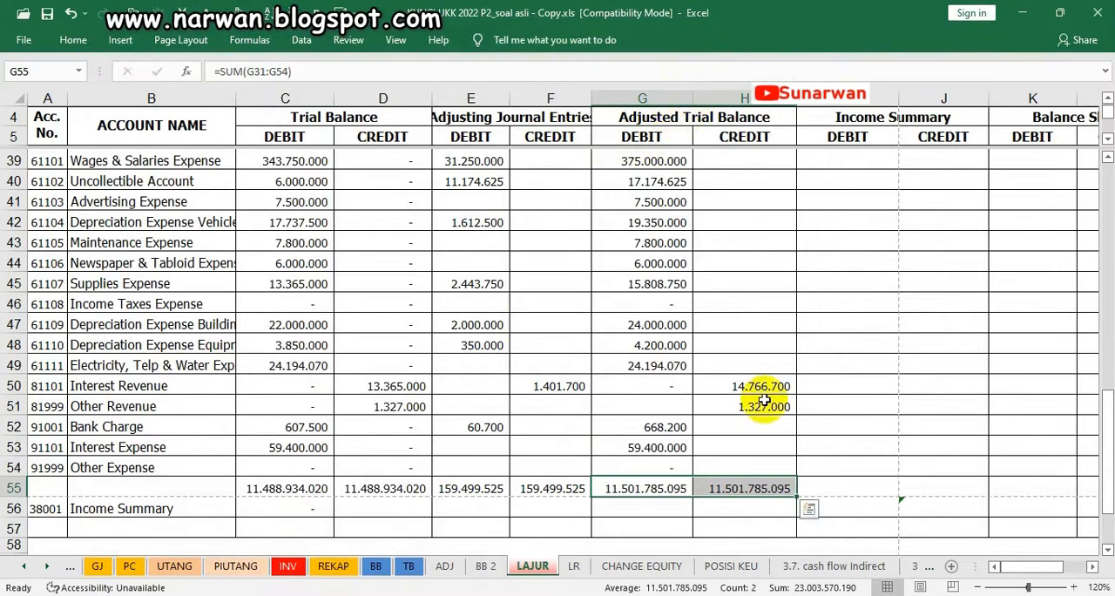
Make the Jumlah Pindahan and Jumlah dipindahkan subtotals in A30:H31 visible with the dark font colour and fill these rows light blue
{"action": "scroll", "coordinate": [763, 400], "scroll_direction": "up", "scroll_amount": 6}
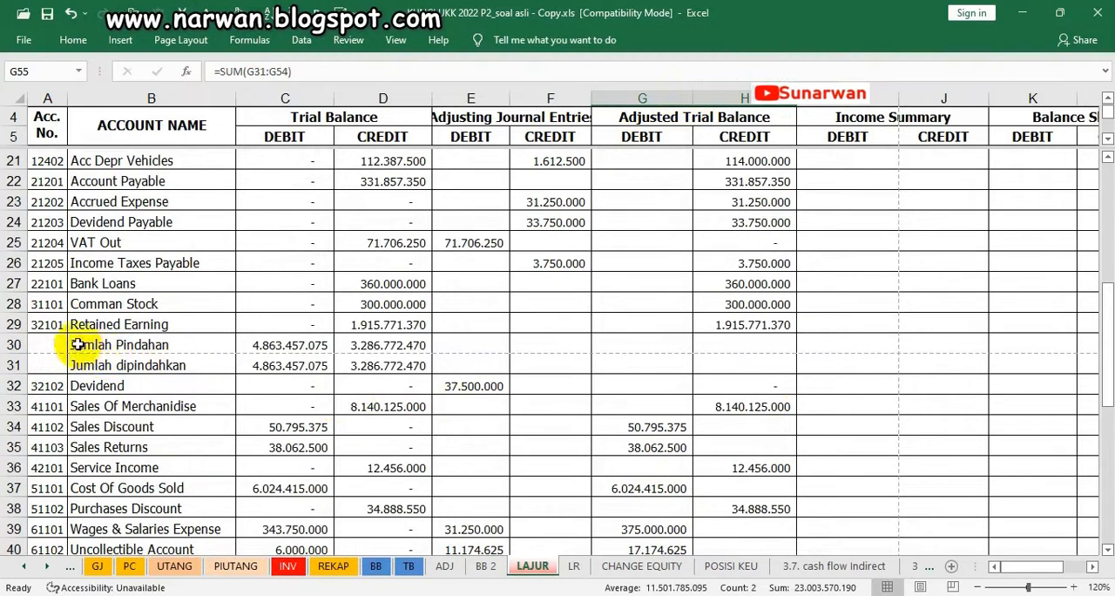
{"action": "left_click_drag", "start_coordinate": [28, 345], "coordinate": [749, 360]}
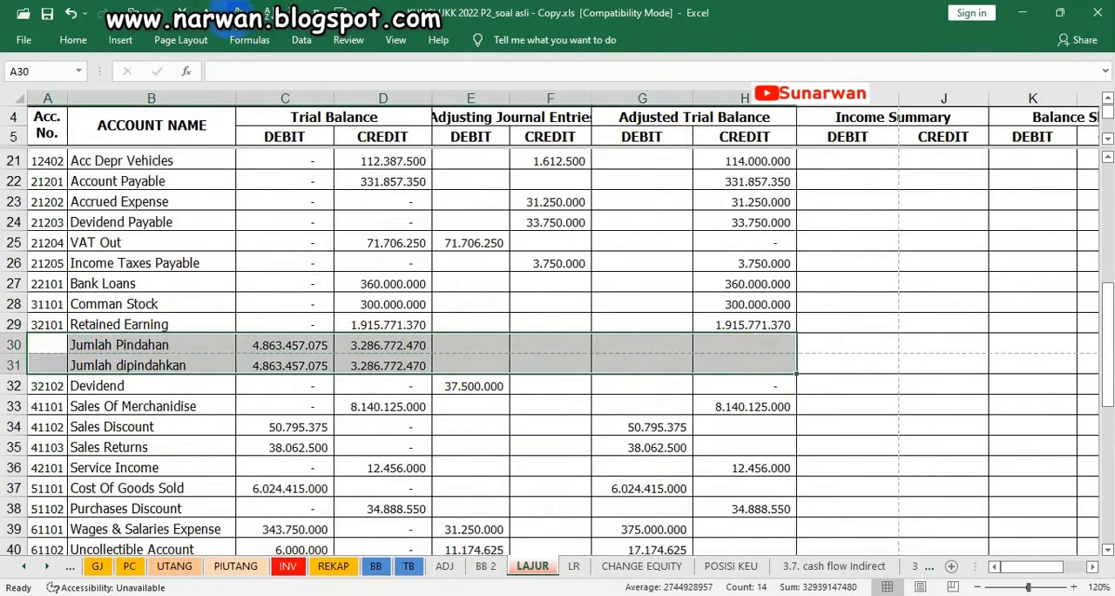
{"action": "left_click", "coordinate": [205, 13]}
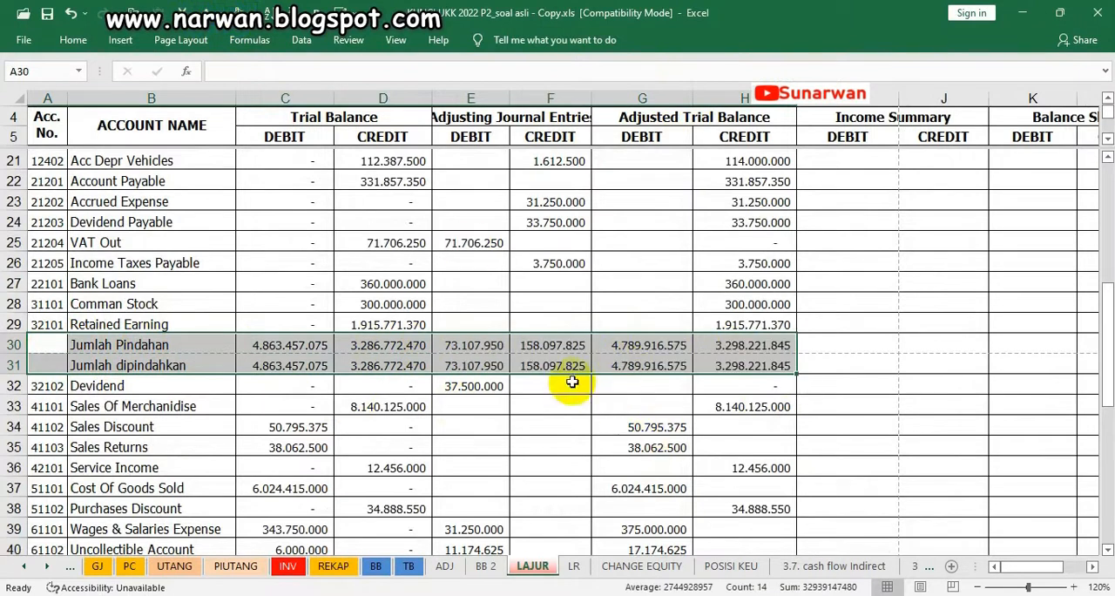
{"action": "left_click", "coordinate": [253, 13]}
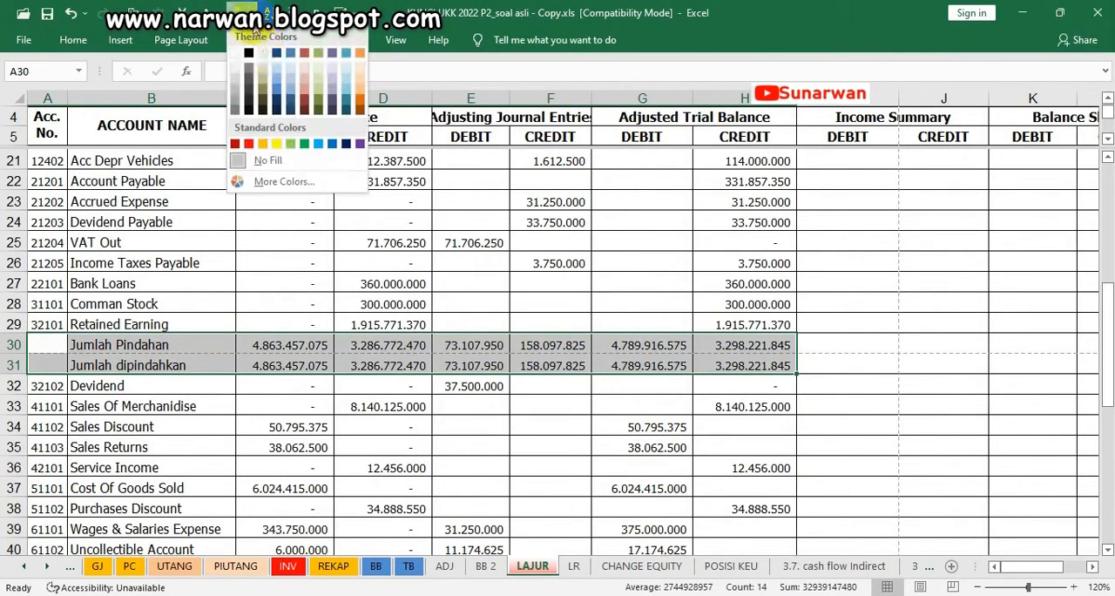
{"action": "left_click", "coordinate": [346, 71]}
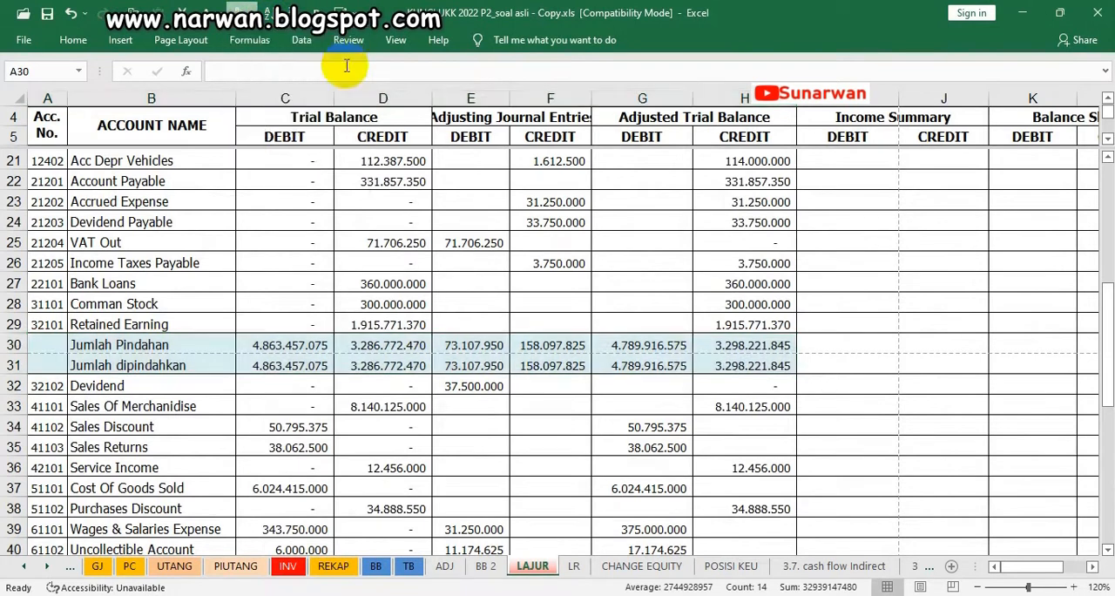
{"action": "left_click", "coordinate": [471, 222]}
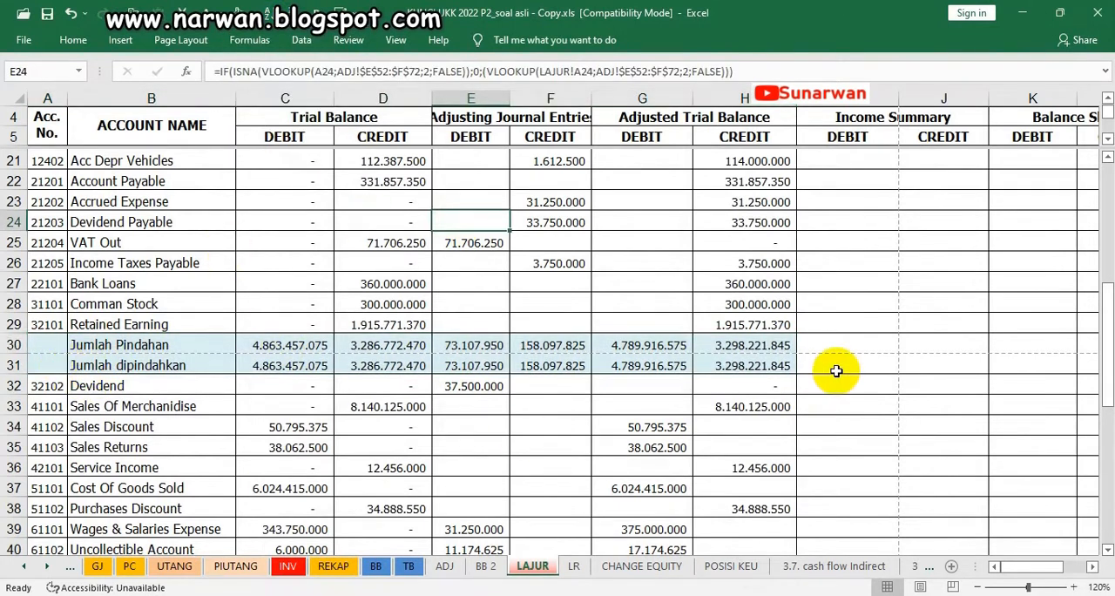
Review the worksheet's accounts from Cash In Bank downward, including the sales, cost and expense accounts starting at Sales Of Merchandise
{"action": "scroll", "coordinate": [836, 371], "scroll_direction": "up", "scroll_amount": 2}
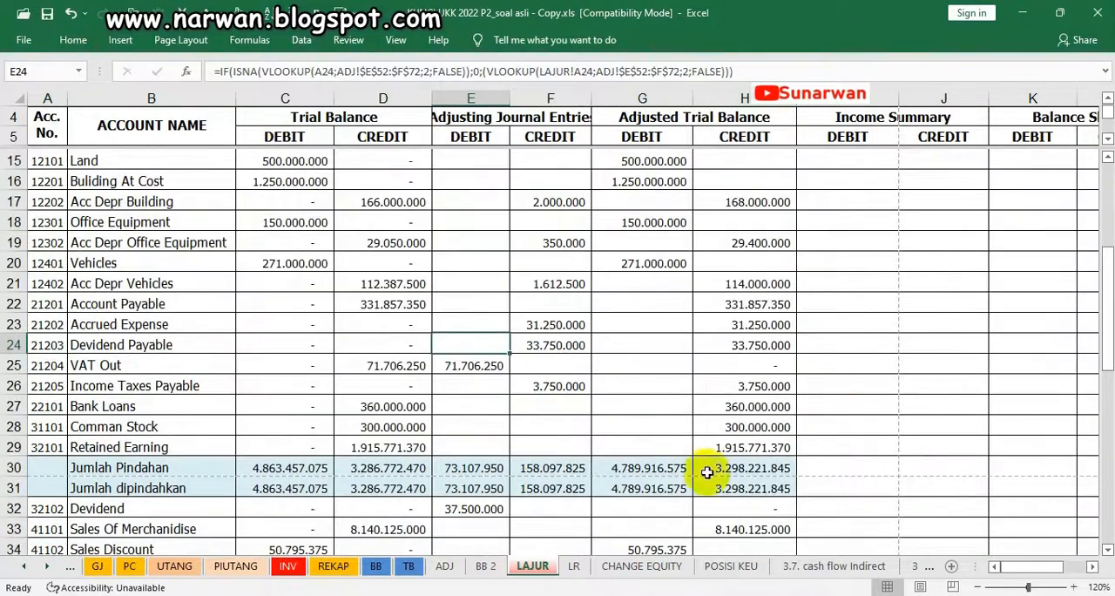
{"action": "scroll", "coordinate": [640, 271], "scroll_direction": "up", "scroll_amount": 2}
{"action": "scroll", "coordinate": [848, 264], "scroll_direction": "up", "scroll_amount": 3}
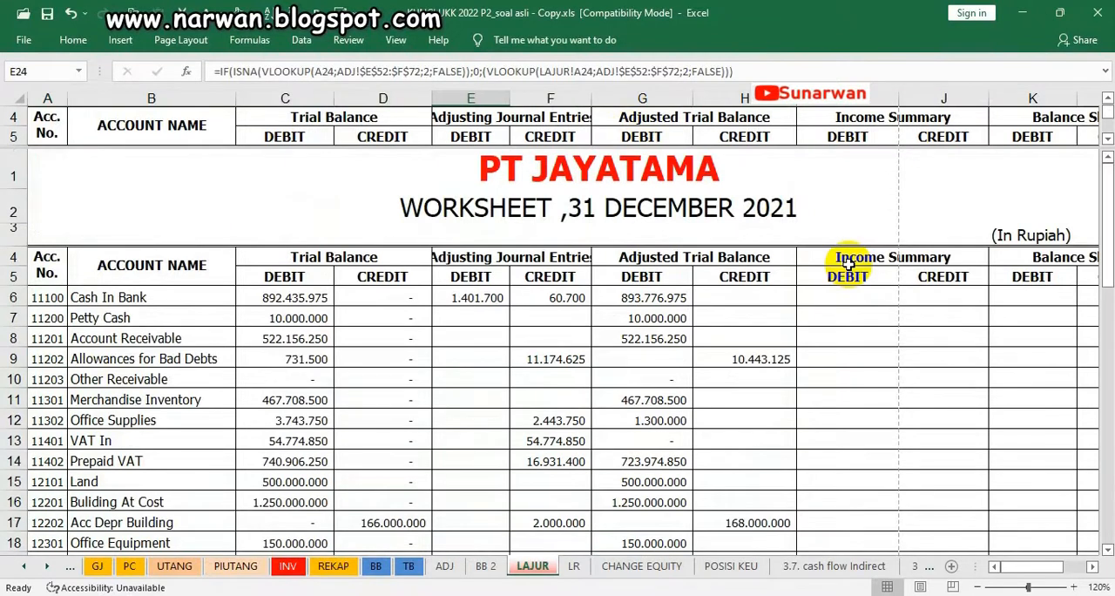
{"action": "scroll", "coordinate": [849, 264], "scroll_direction": "down", "scroll_amount": 5}
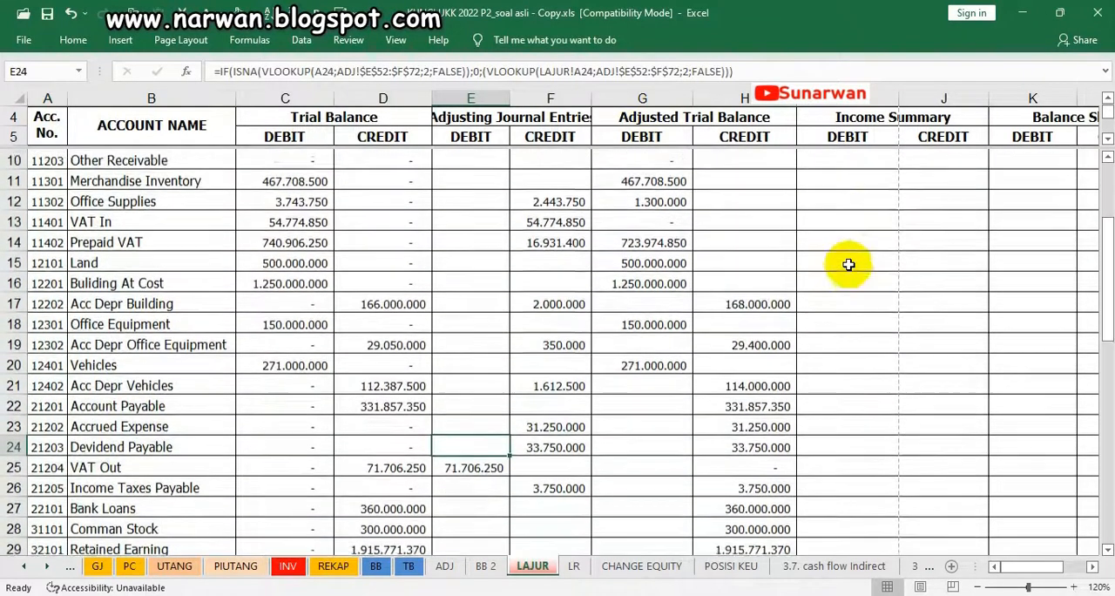
{"action": "scroll", "coordinate": [848, 264], "scroll_direction": "down", "scroll_amount": 5}
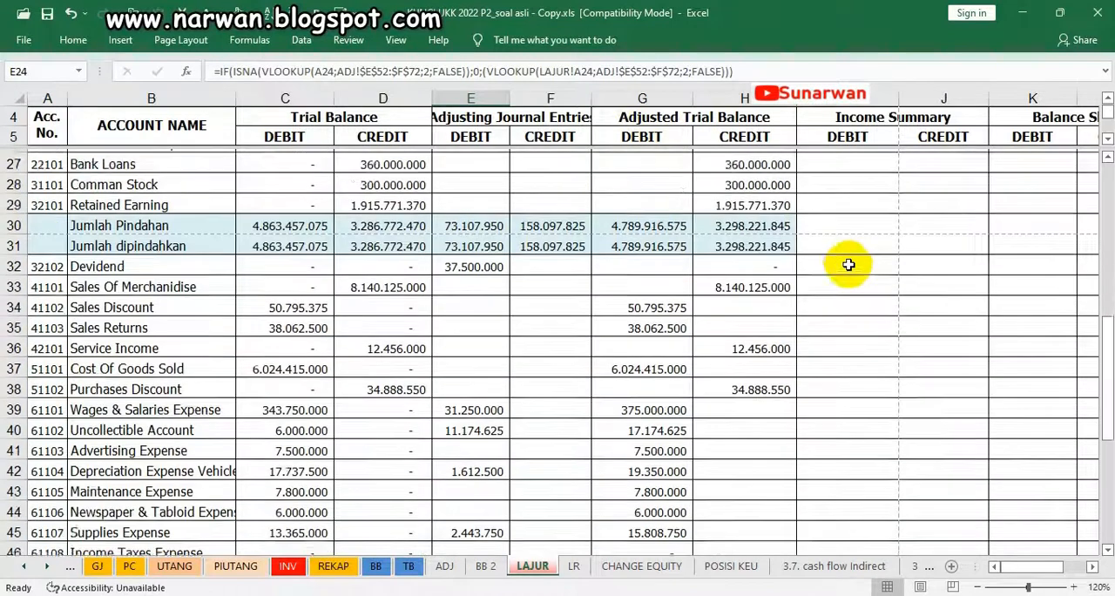
{"action": "left_click", "coordinate": [103, 268]}
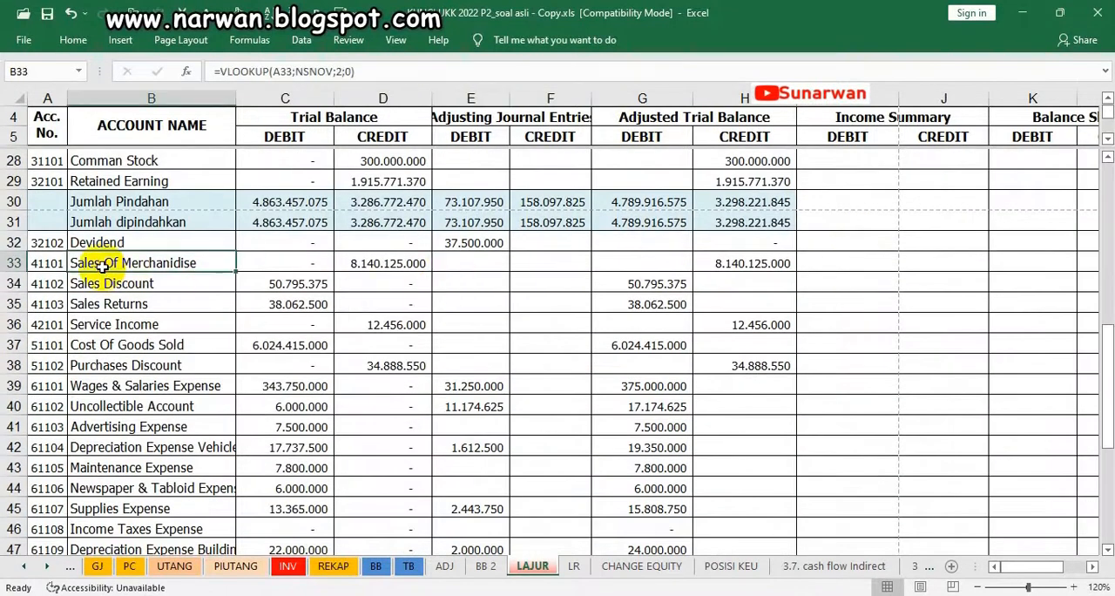
{"action": "key", "text": "Right"}
{"action": "key", "text": "Down"}
{"action": "key", "text": "Down"}
{"action": "key", "text": "Down"}
{"action": "key", "text": "Down"}
{"action": "key", "text": "Down"}
{"action": "key", "text": "Down"}
{"action": "key", "text": "Down"}
{"action": "key", "text": "Down"}
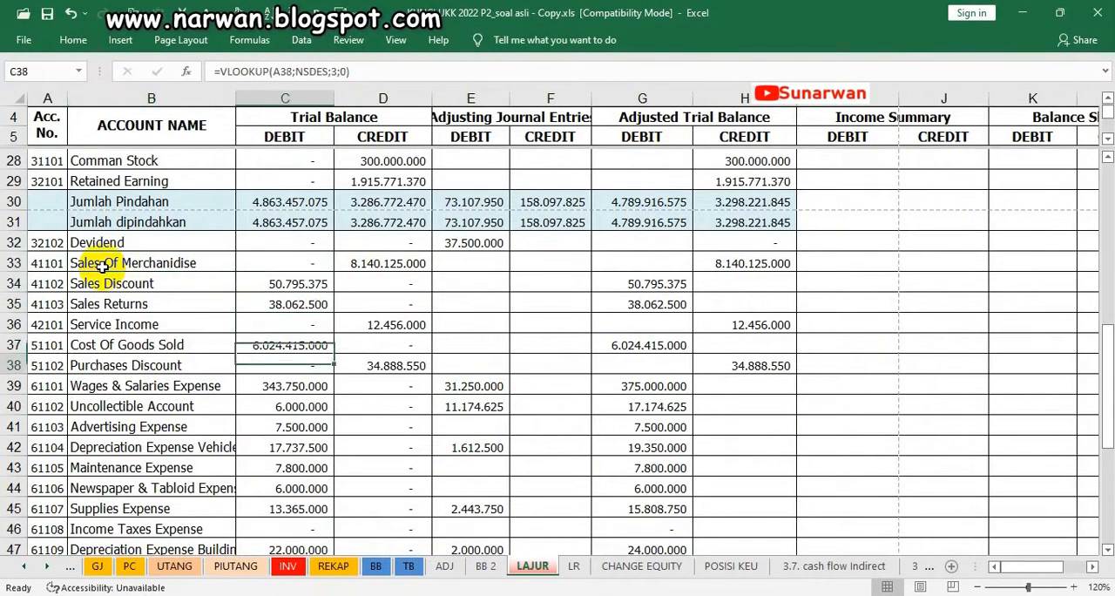
{"action": "key", "text": "Down"}
{"action": "key", "text": "Down"}
{"action": "key", "text": "Down"}
{"action": "key", "text": "Down"}
{"action": "key", "text": "Down"}
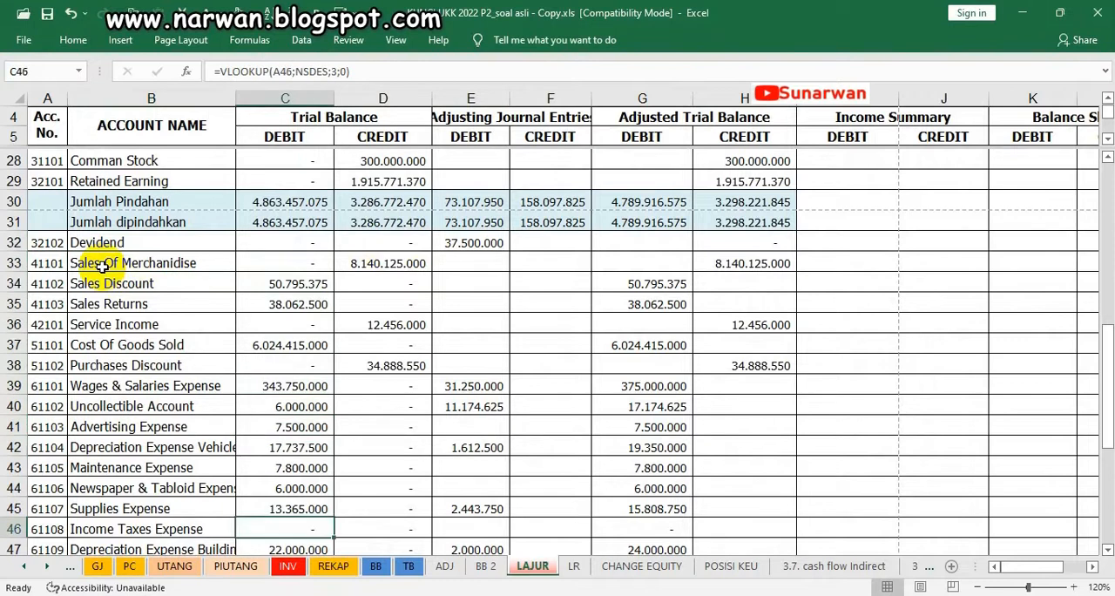
{"action": "scroll", "coordinate": [102, 268], "scroll_direction": "down", "scroll_amount": 2}
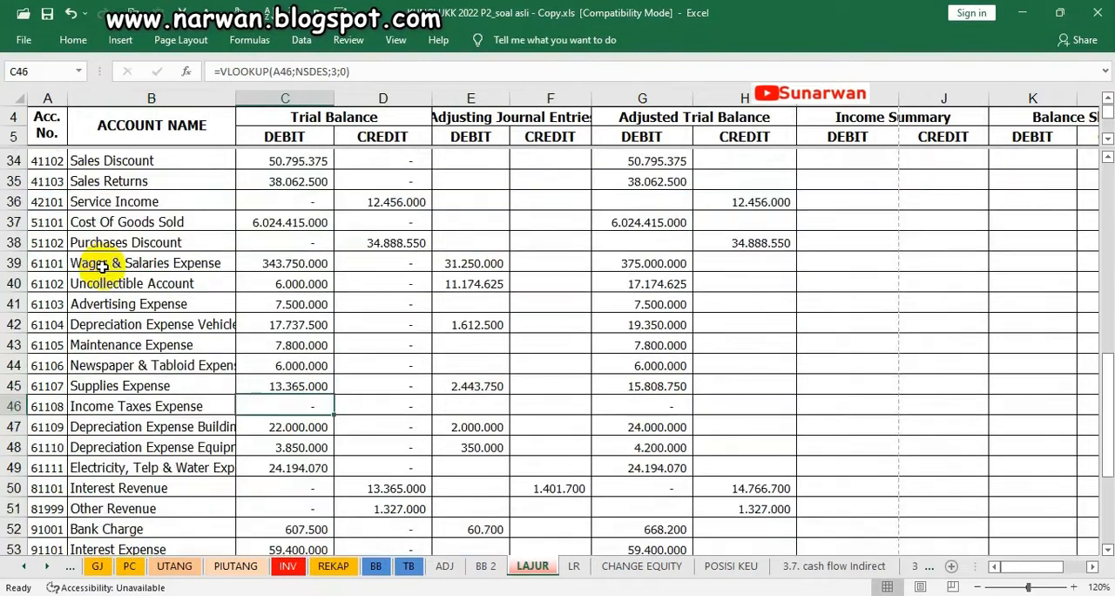
Fill the entire Sales Of Merchandise row, row 33, with light orange
{"action": "left_click", "coordinate": [103, 160]}
{"action": "key", "text": "Up"}
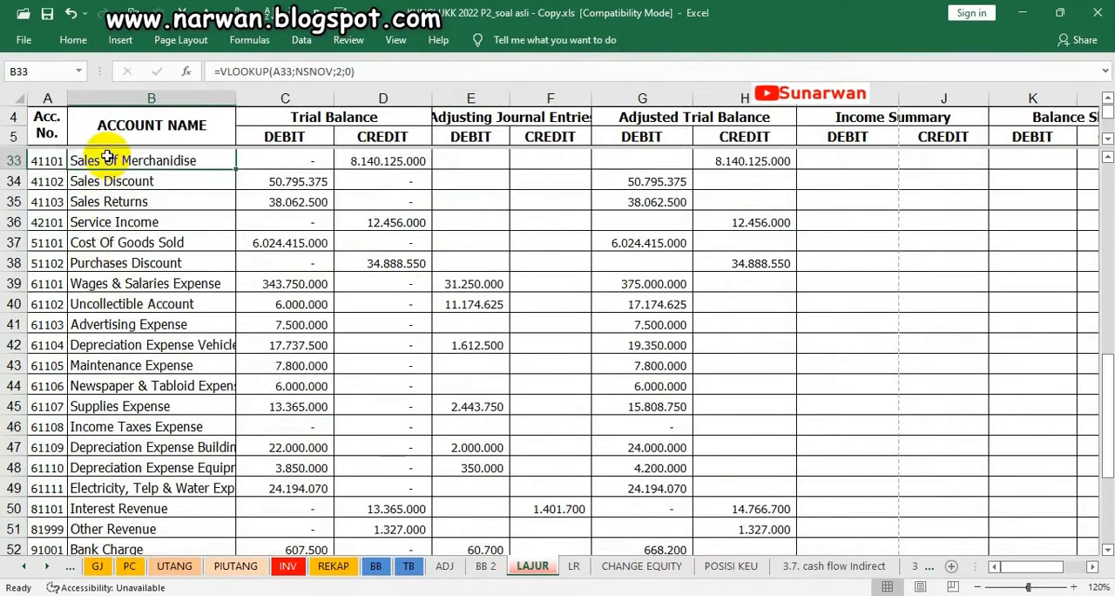
{"action": "left_click", "coordinate": [14, 161]}
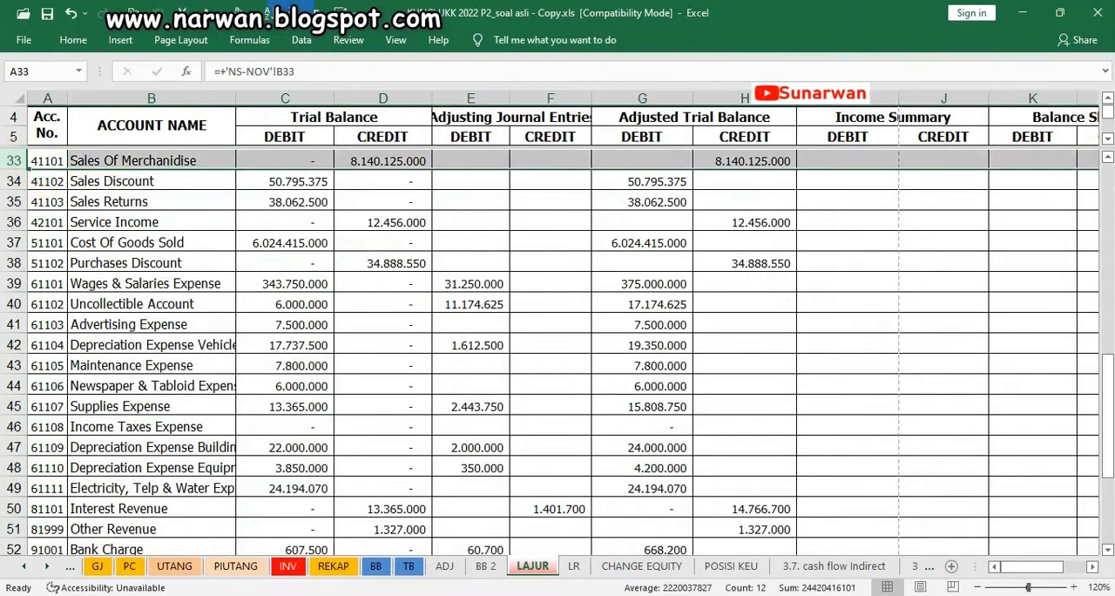
{"action": "left_click", "coordinate": [252, 13]}
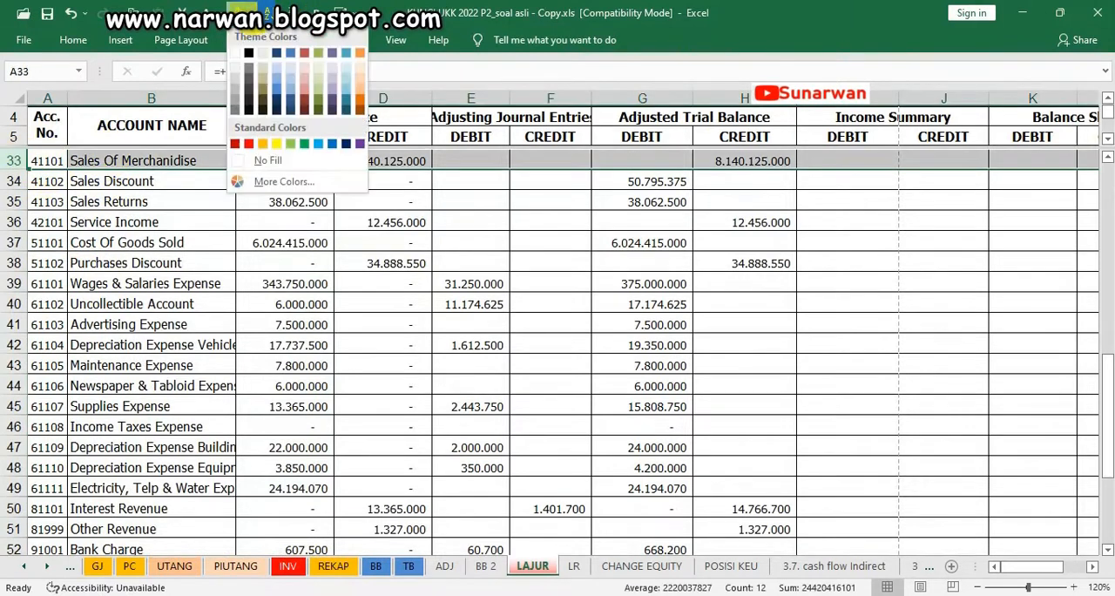
{"action": "left_click", "coordinate": [360, 74]}
{"action": "left_click", "coordinate": [397, 223]}
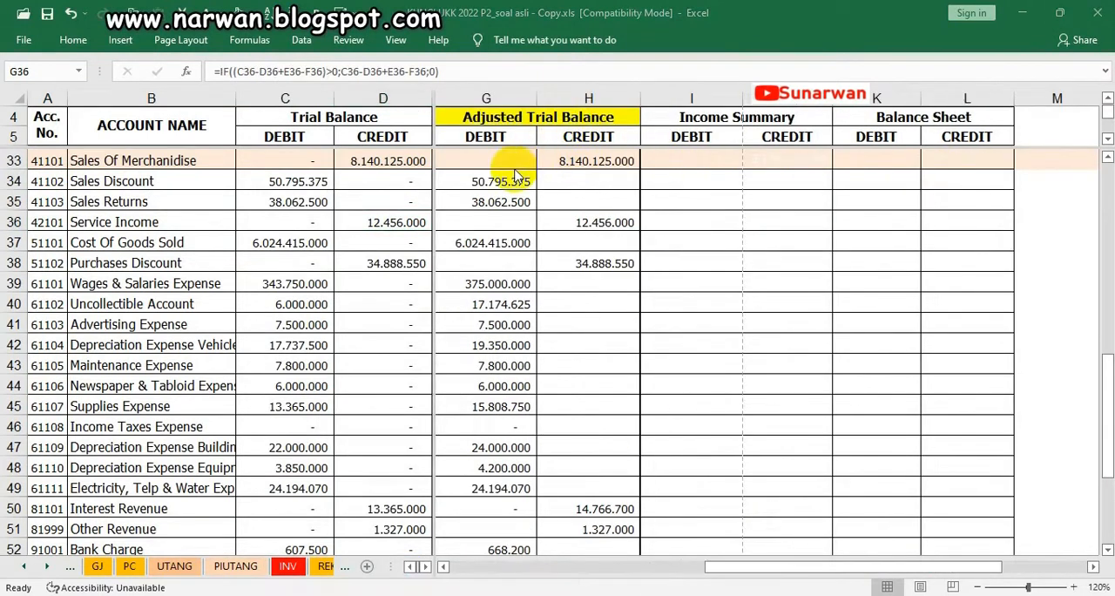
Examine the nominal accounts from Sales Of Merchandise through Other Expense, together with their adjusted trial balance amounts
{"action": "left_click", "coordinate": [38, 160]}
{"action": "scroll", "coordinate": [40, 158], "scroll_direction": "up", "scroll_amount": 1}
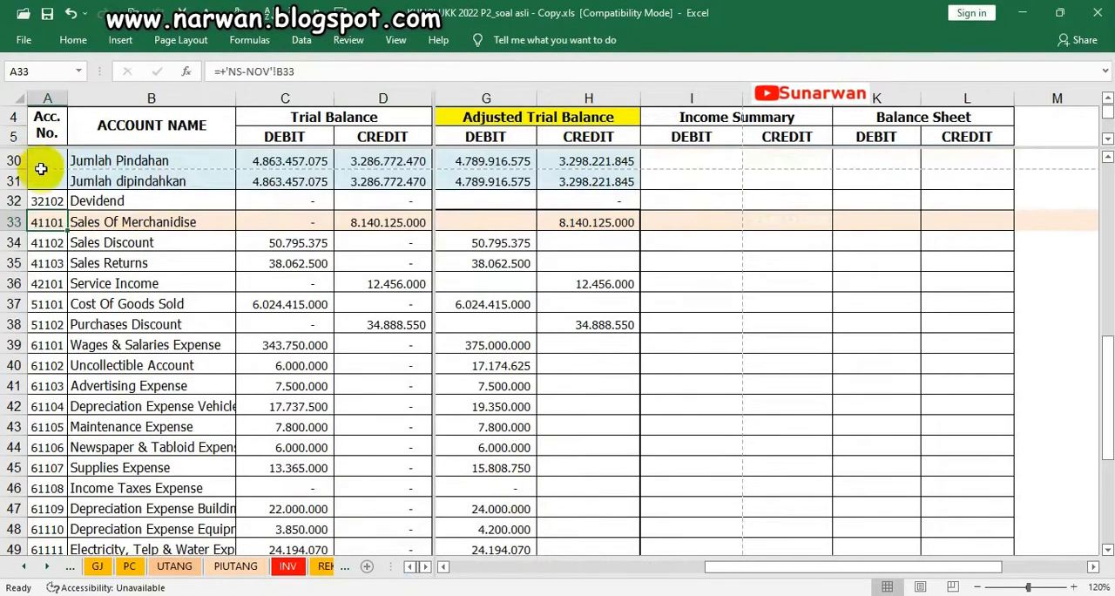
{"action": "scroll", "coordinate": [41, 174], "scroll_direction": "down", "scroll_amount": 1}
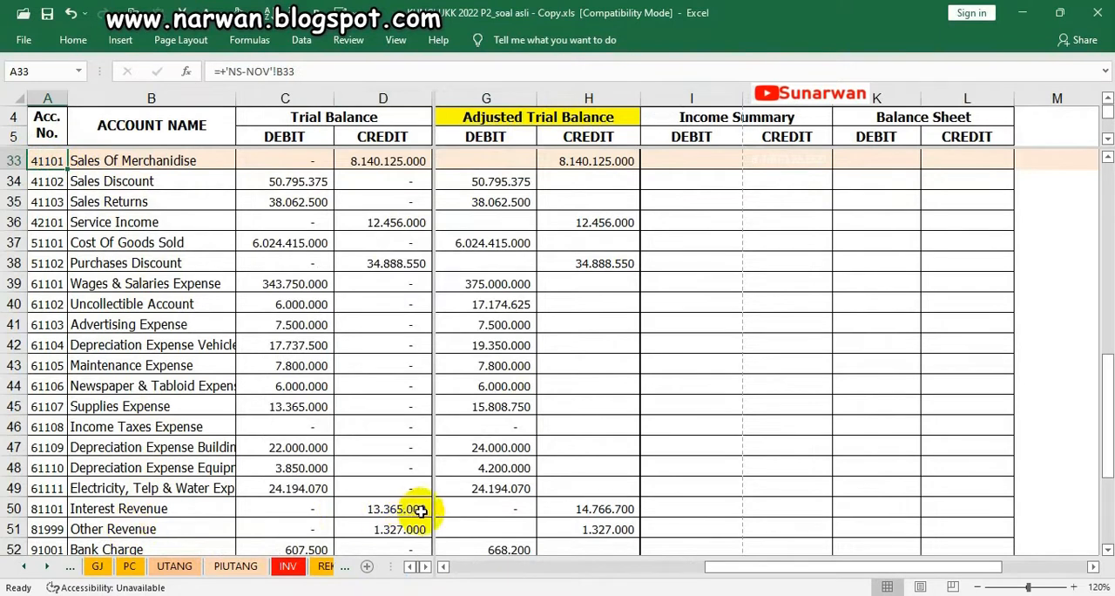
{"action": "scroll", "coordinate": [514, 348], "scroll_direction": "down", "scroll_amount": 1}
{"action": "scroll", "coordinate": [545, 392], "scroll_direction": "down", "scroll_amount": 1}
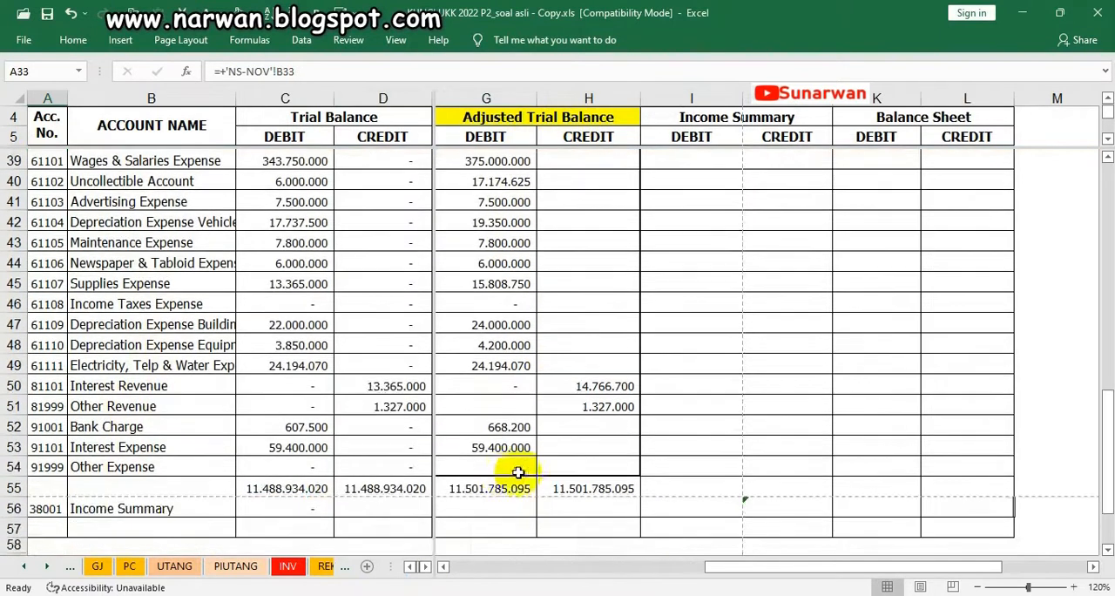
{"action": "scroll", "coordinate": [479, 462], "scroll_direction": "up", "scroll_amount": 3}
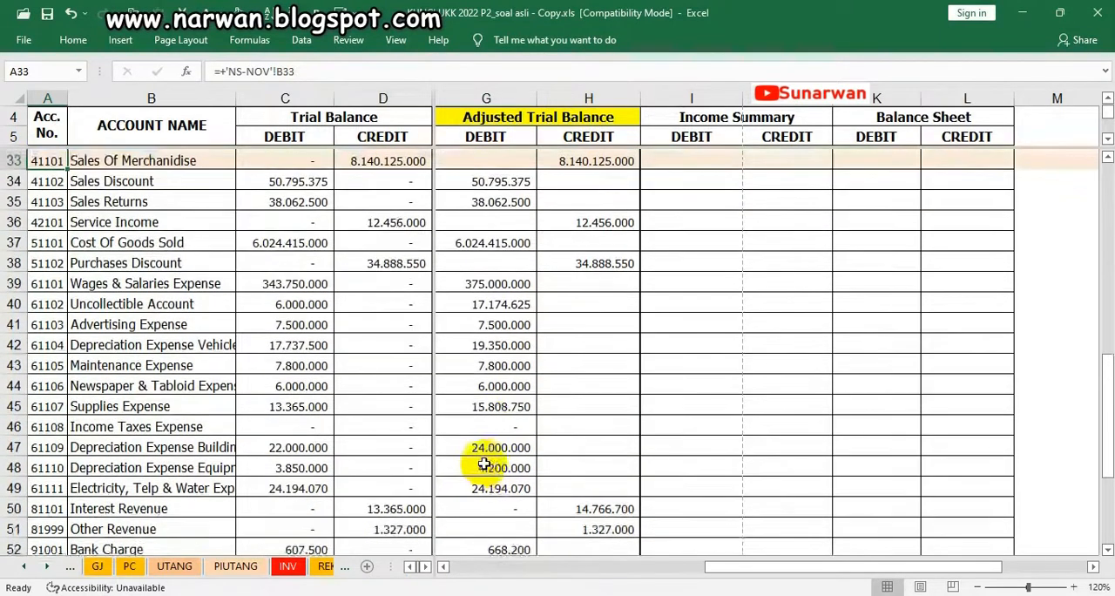
{"action": "scroll", "coordinate": [713, 348], "scroll_direction": "down", "scroll_amount": 1}
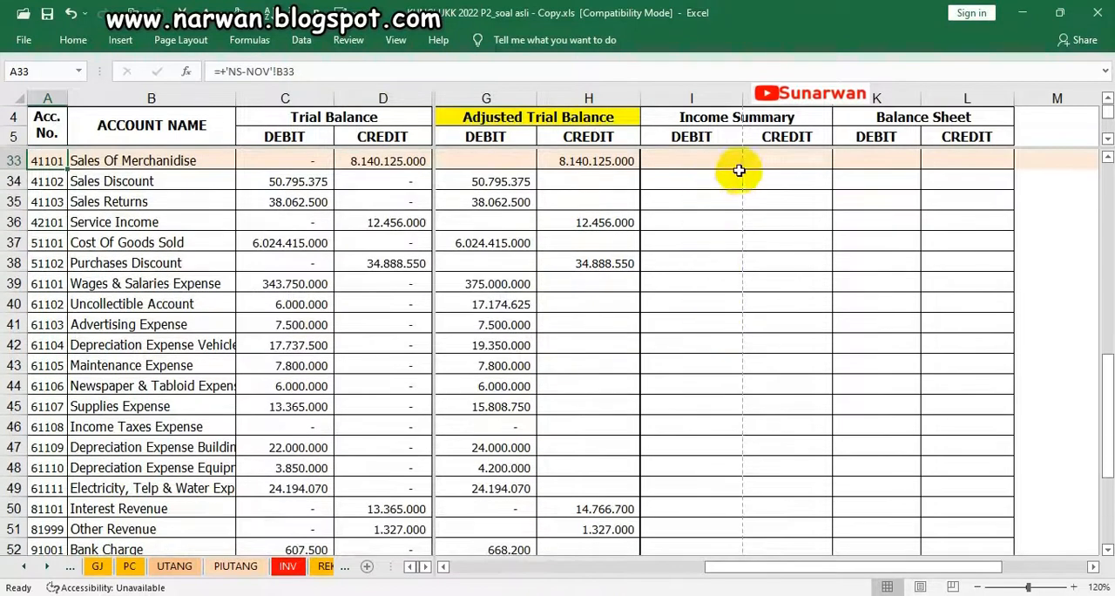
Reveal the Income Summary amounts for Sales Of Merchandise, Sales Discount, Sales Returns and Service Income with the dark font colour
{"action": "left_click", "coordinate": [770, 157]}
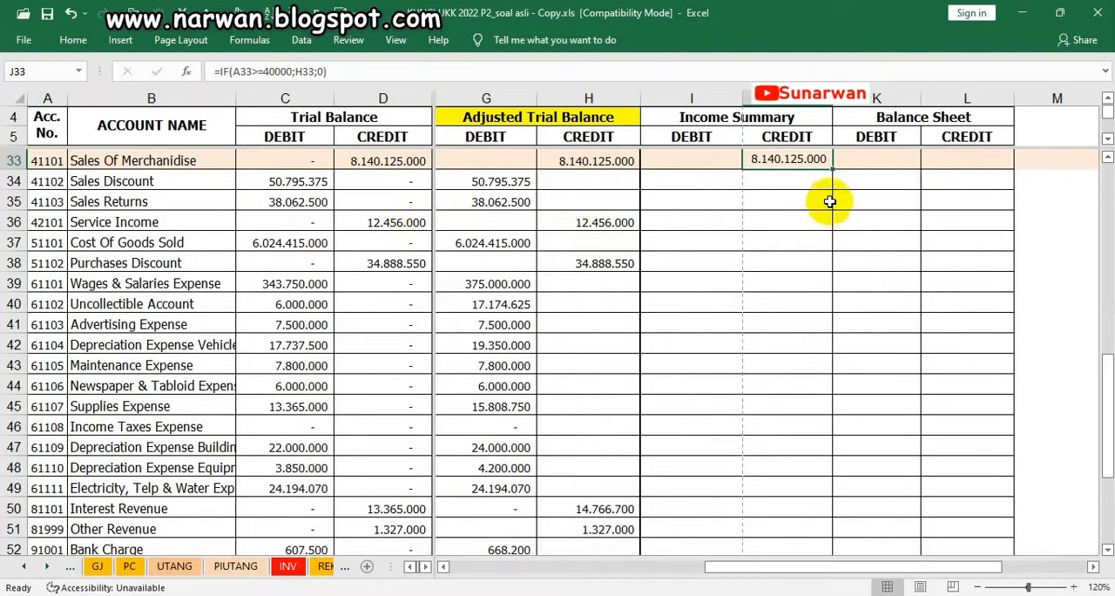
{"action": "left_click", "coordinate": [704, 185]}
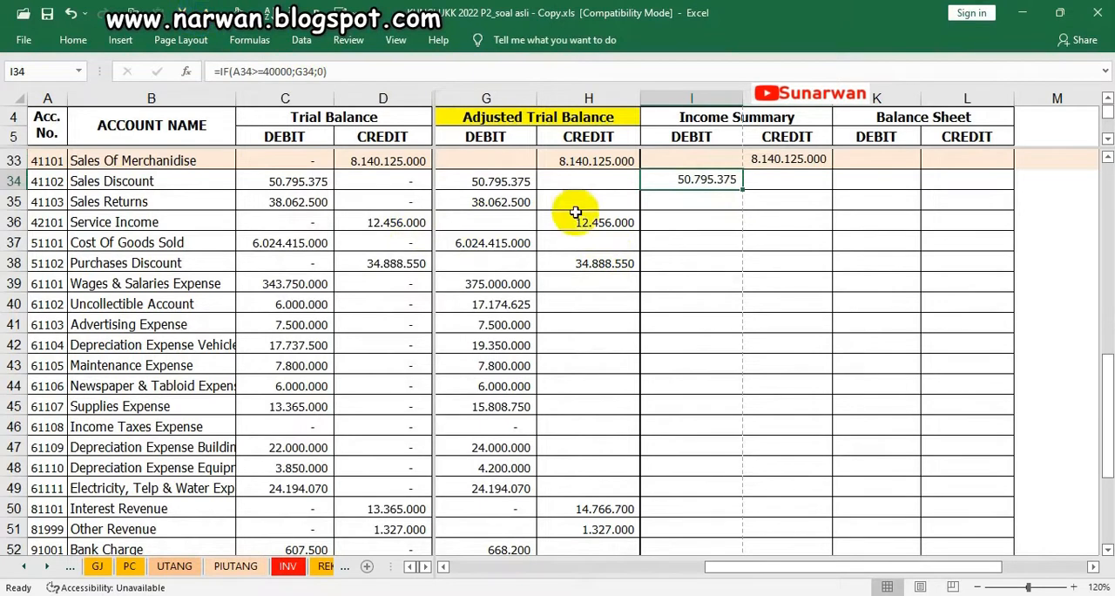
{"action": "left_click", "coordinate": [677, 200]}
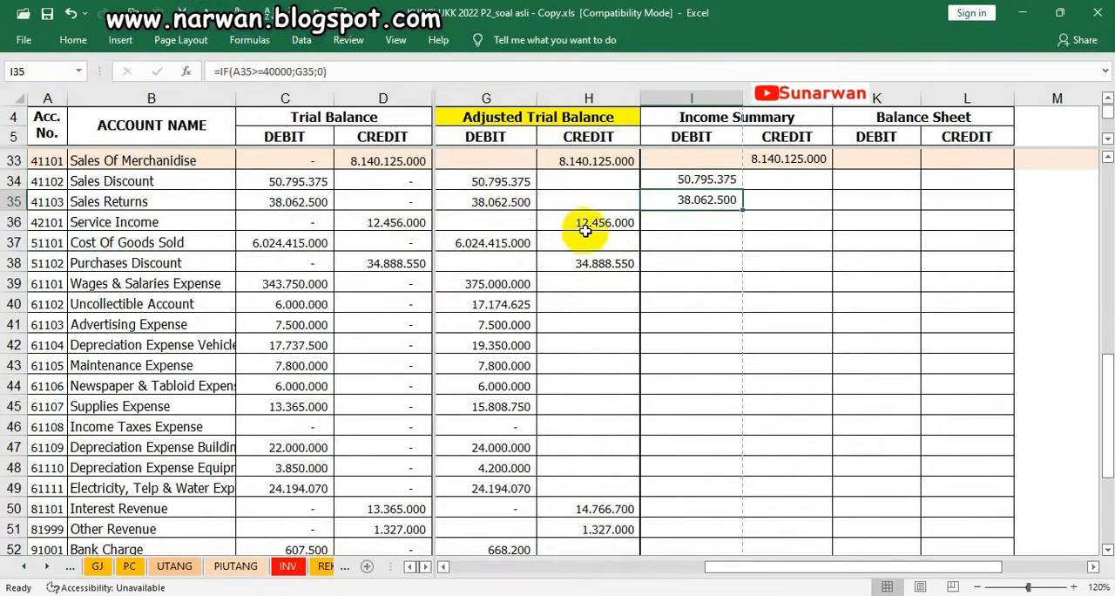
{"action": "left_click", "coordinate": [787, 224]}
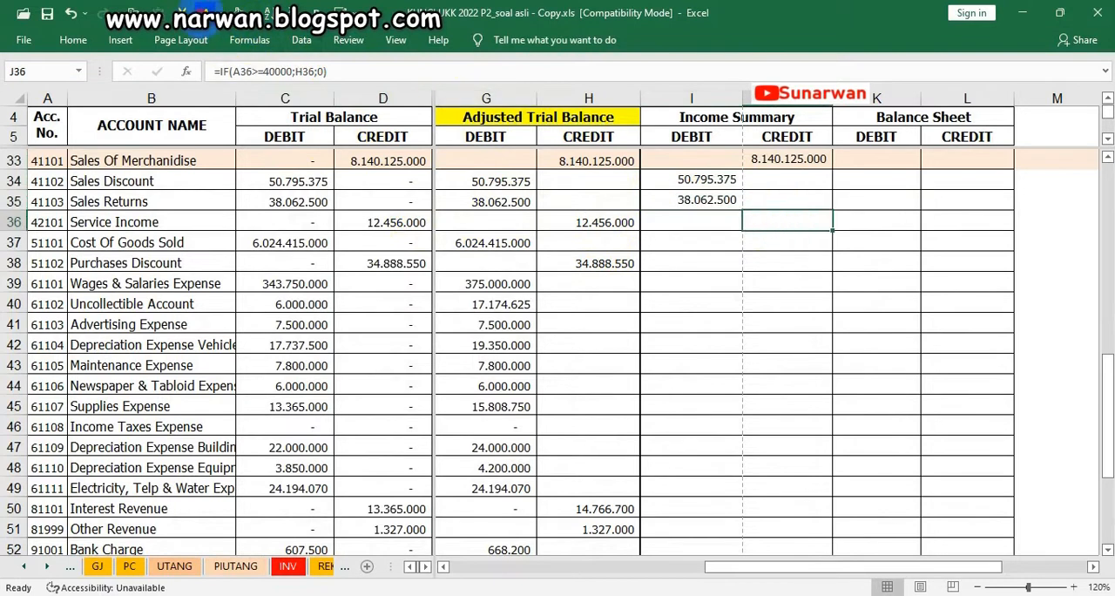
Reveal Cost Of Goods Sold in the Income Summary debit column and Purchases Discount in its credit column with the dark font colour
{"action": "left_click", "coordinate": [498, 242]}
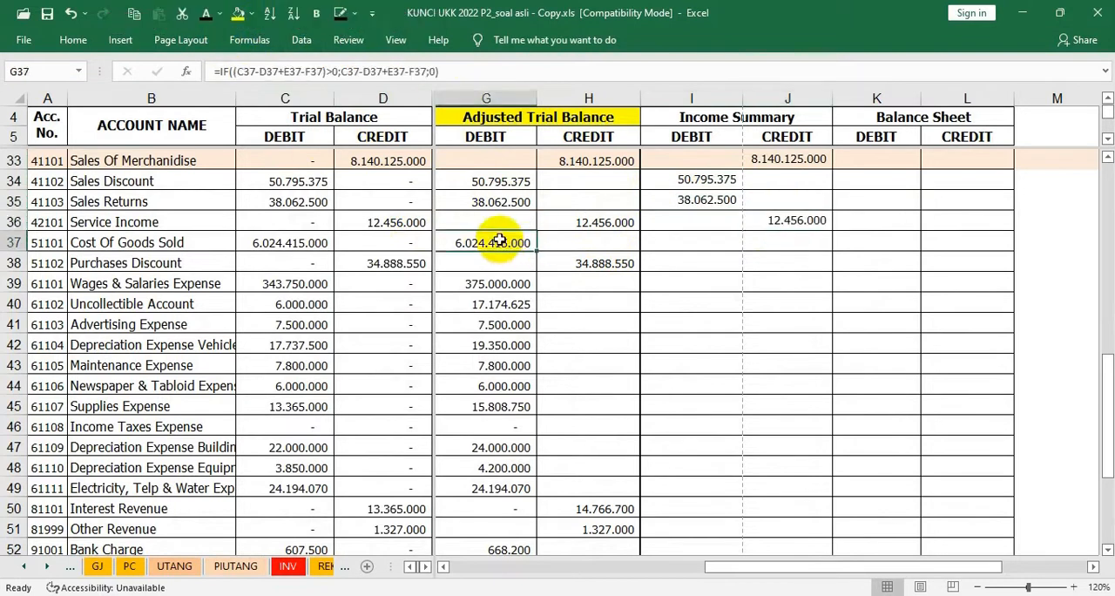
{"action": "left_click", "coordinate": [677, 242]}
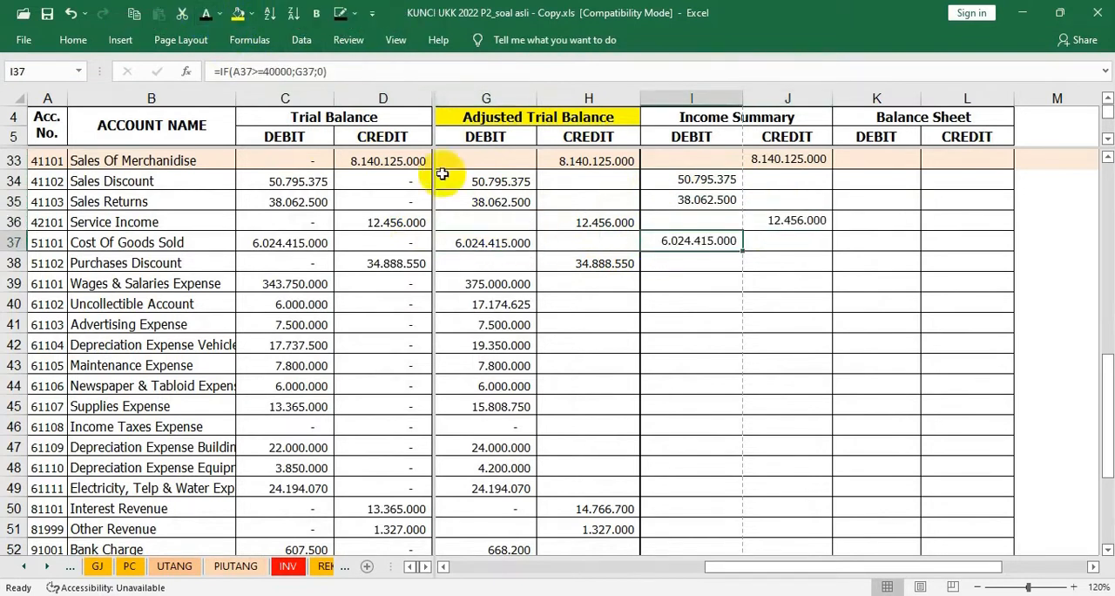
{"action": "left_click", "coordinate": [580, 263]}
{"action": "left_click", "coordinate": [788, 262]}
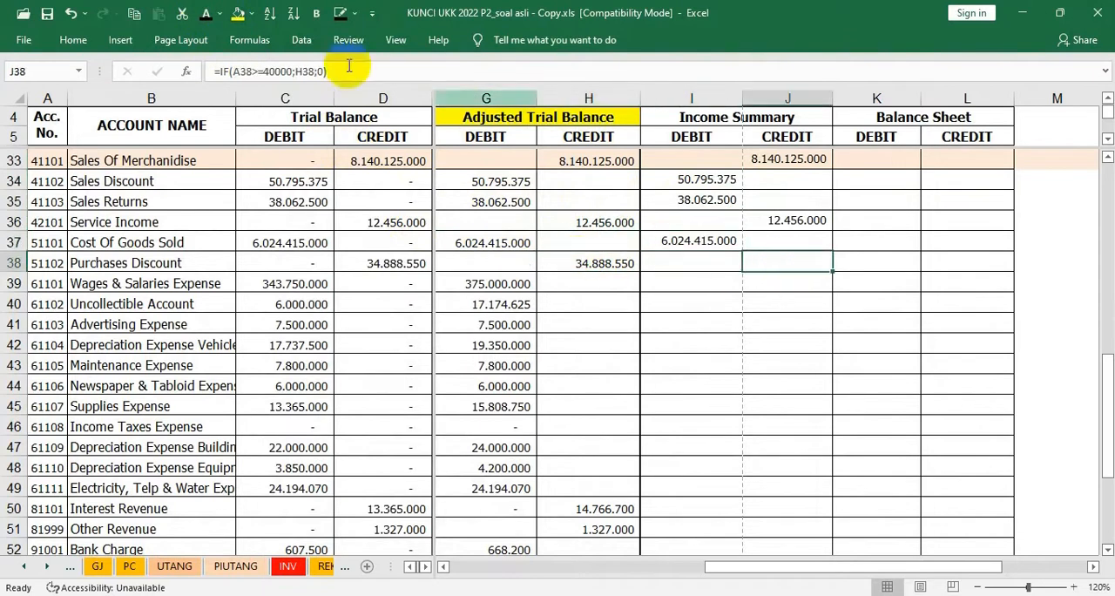
{"action": "key", "text": "Down"}
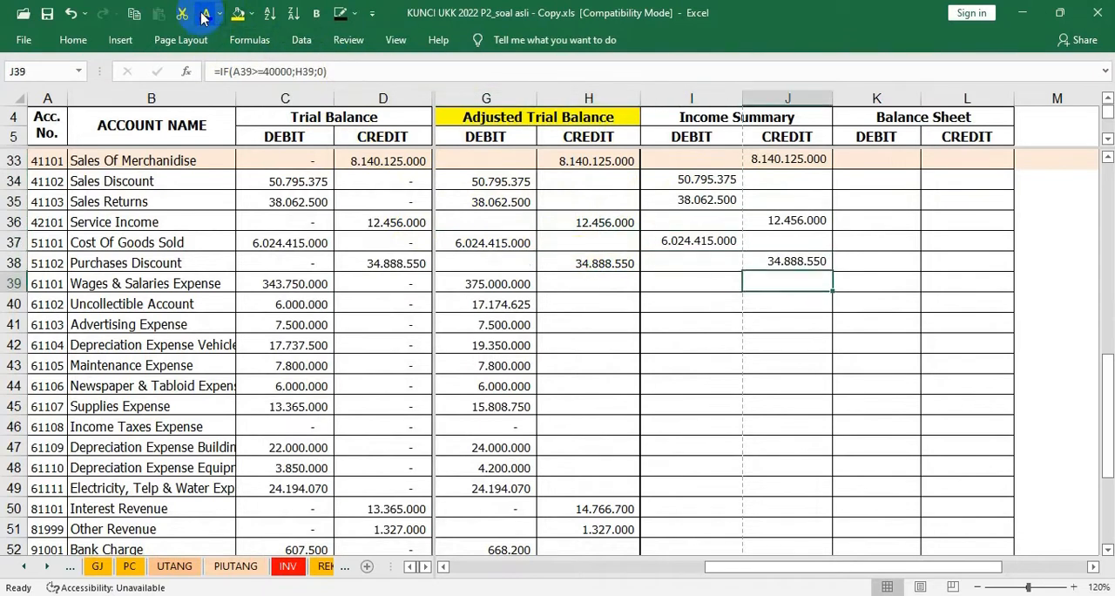
Reveal the operating expense amounts in Income Summary debit cells I39:I45 and I47:I49 with the dark font colour
{"action": "left_click_drag", "start_coordinate": [491, 283], "coordinate": [498, 406]}
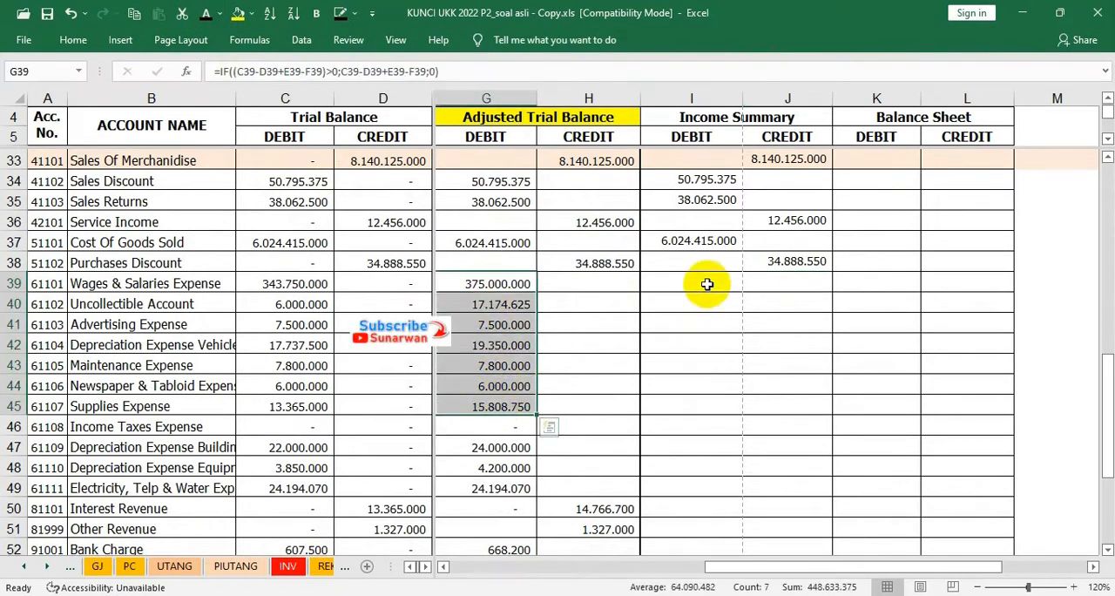
{"action": "left_click_drag", "start_coordinate": [706, 284], "coordinate": [707, 411]}
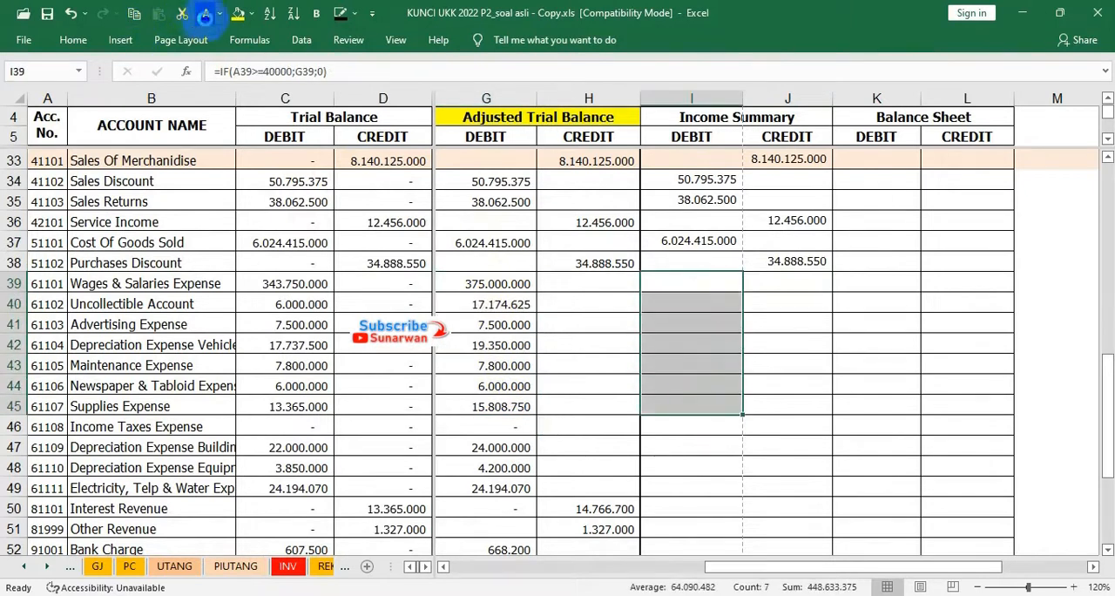
{"action": "left_click", "coordinate": [206, 21]}
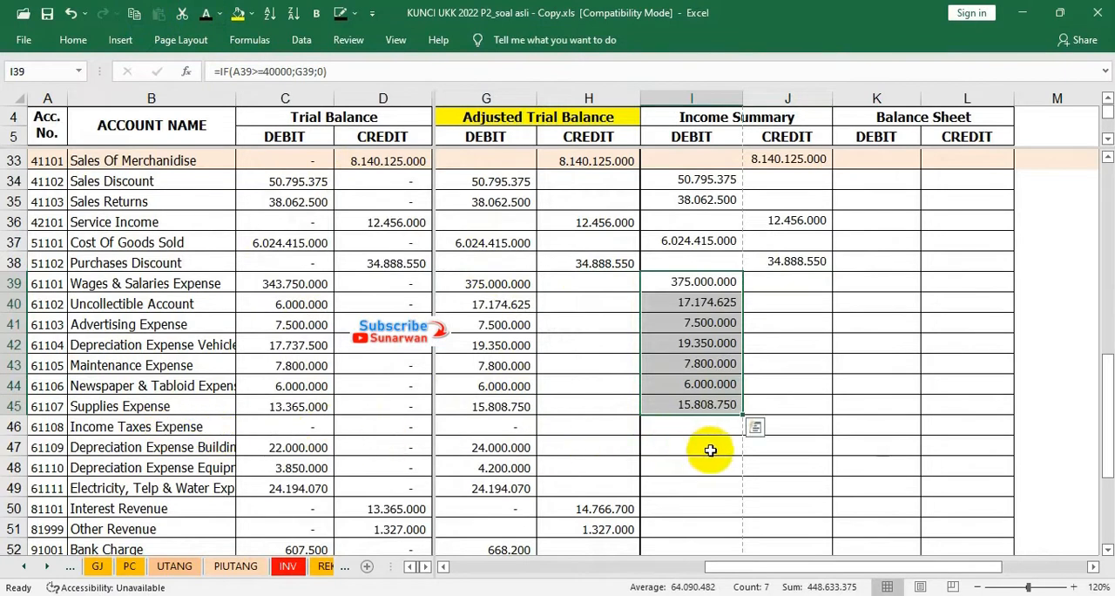
{"action": "left_click_drag", "start_coordinate": [495, 447], "coordinate": [500, 485]}
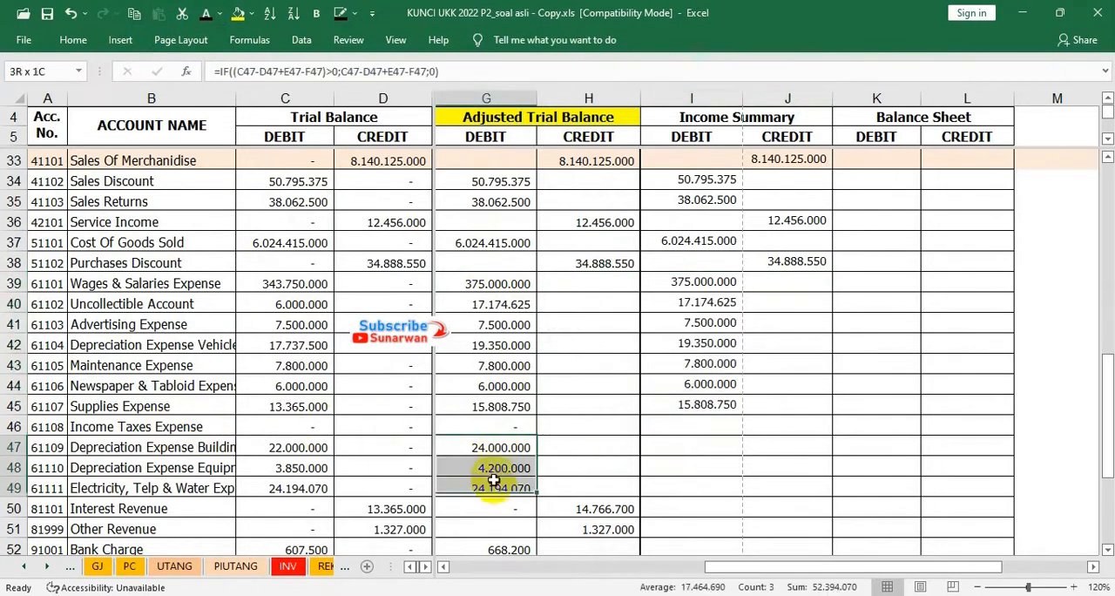
{"action": "left_click_drag", "start_coordinate": [687, 446], "coordinate": [689, 488]}
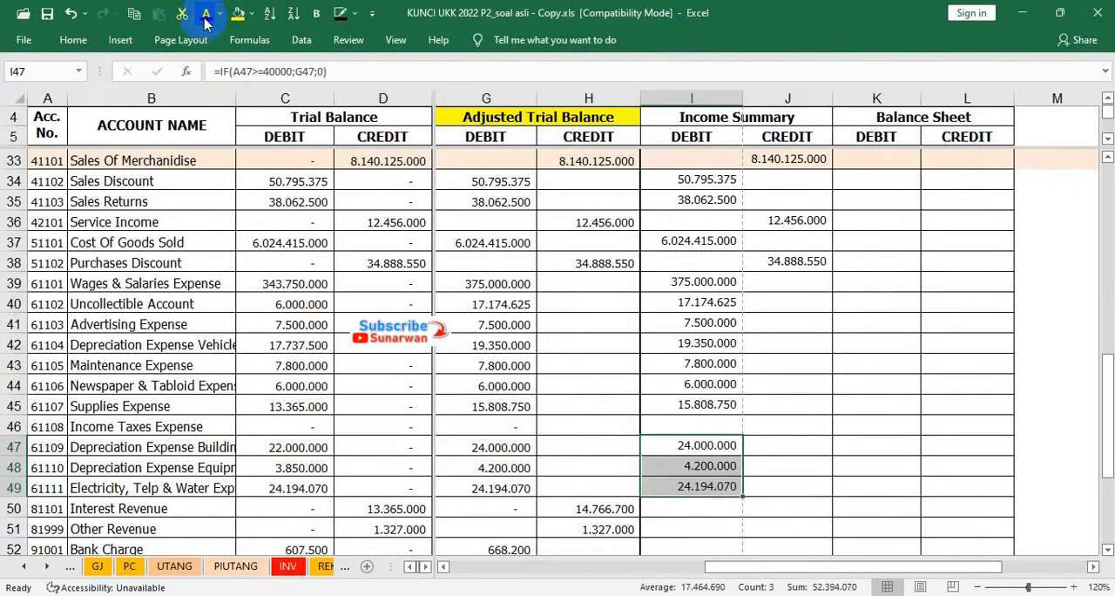
Reveal the Income Summary credits for both revenues in J50:J51 and the debits from Bank Charge to Other Expense in I52:I54
{"action": "scroll", "coordinate": [653, 443], "scroll_direction": "down", "scroll_amount": 1}
{"action": "left_click_drag", "start_coordinate": [603, 448], "coordinate": [602, 468]}
{"action": "left_click_drag", "start_coordinate": [784, 439], "coordinate": [779, 468]}
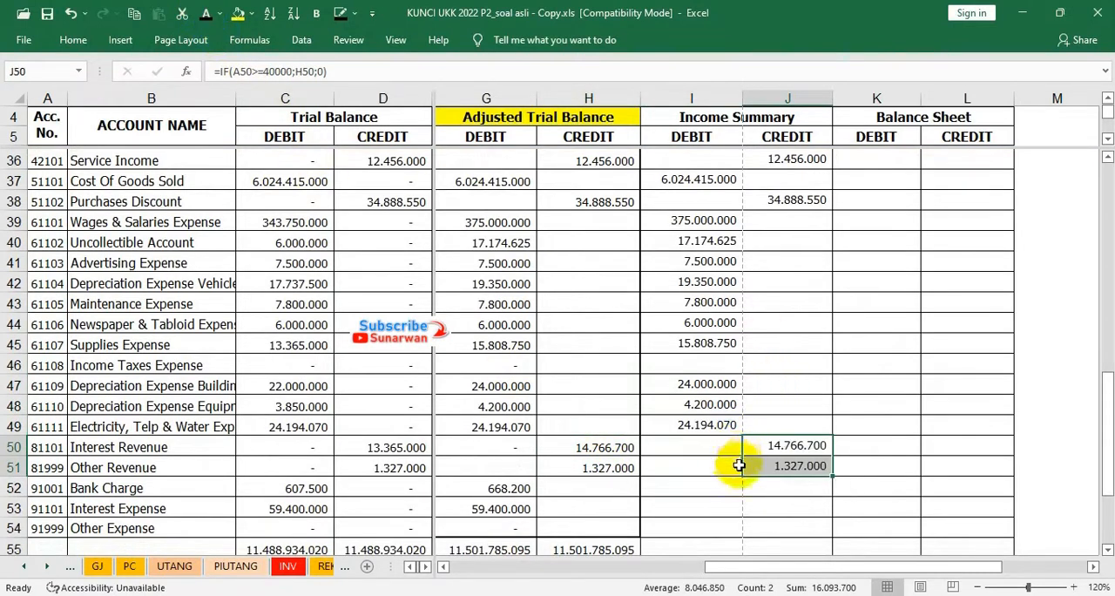
{"action": "scroll", "coordinate": [738, 465], "scroll_direction": "down", "scroll_amount": 1}
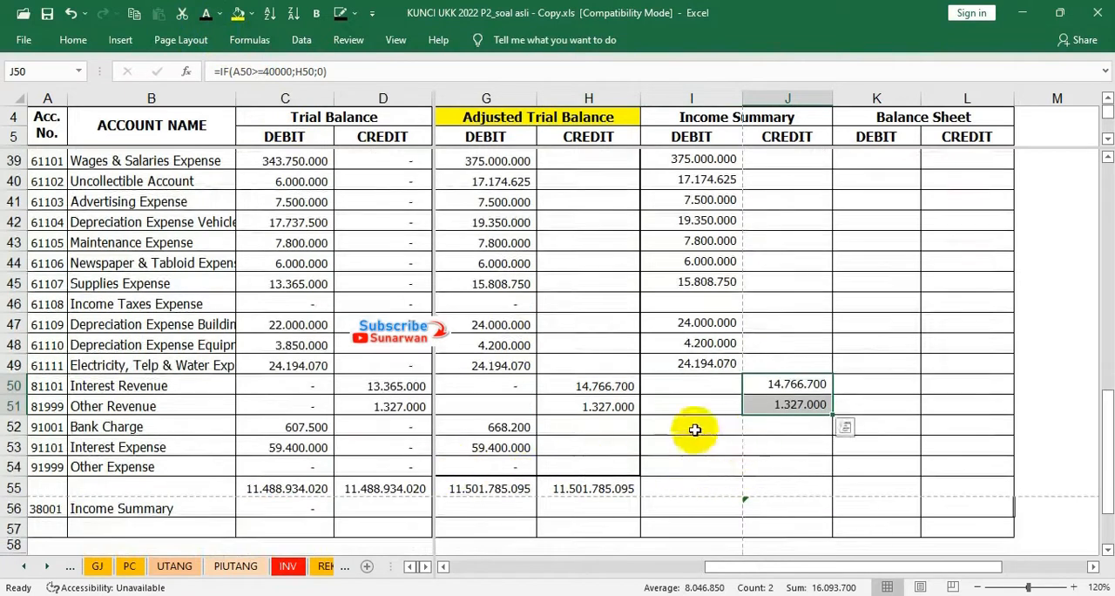
{"action": "left_click_drag", "start_coordinate": [473, 427], "coordinate": [475, 446]}
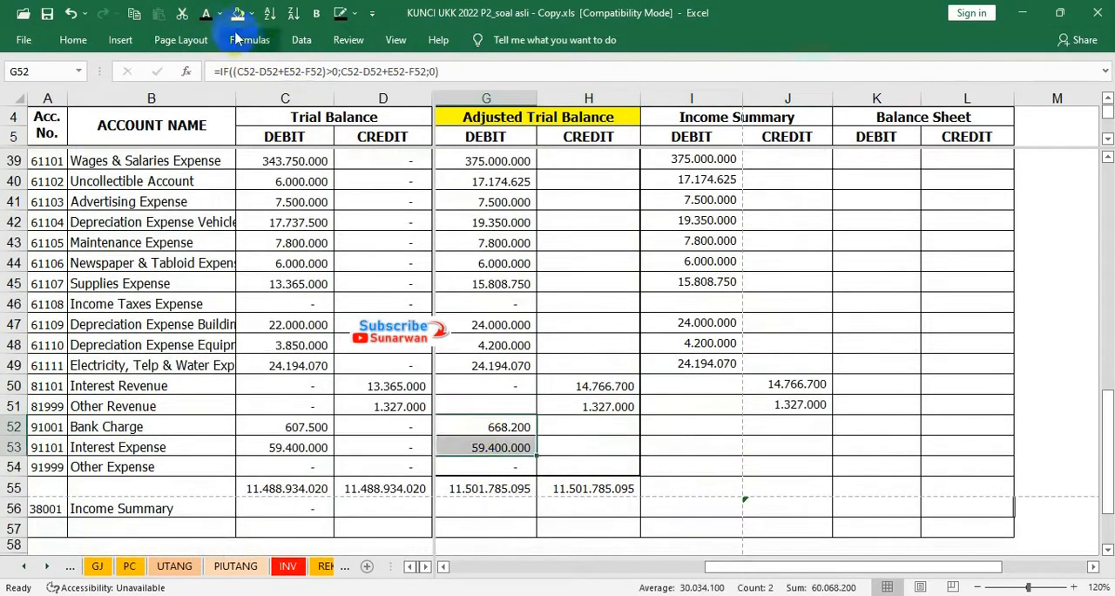
{"action": "left_click_drag", "start_coordinate": [711, 422], "coordinate": [704, 454]}
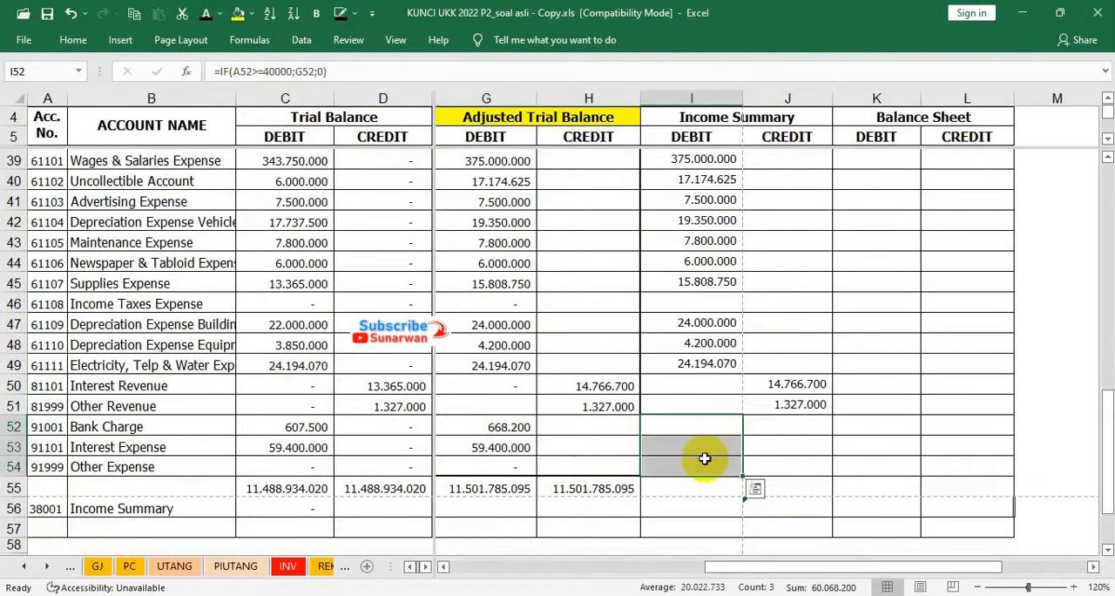
{"action": "left_click", "coordinate": [204, 20]}
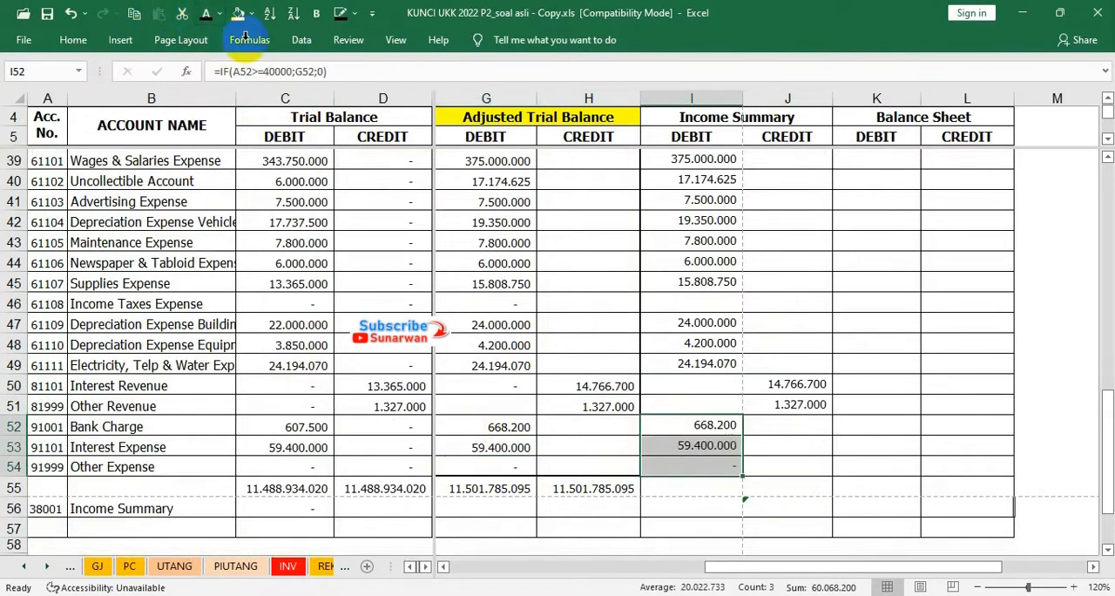
Reveal the Income Summary debit and credit totals in I55:J55 with the dark font colour
{"action": "left_click", "coordinate": [662, 484]}
{"action": "left_click_drag", "start_coordinate": [662, 485], "coordinate": [756, 484]}
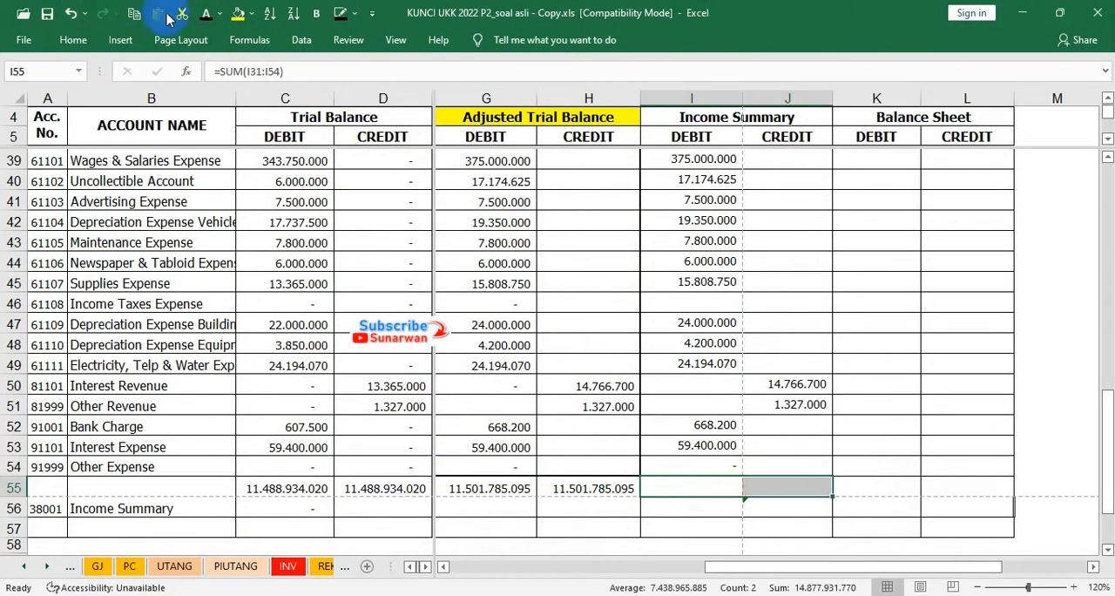
{"action": "left_click", "coordinate": [209, 16]}
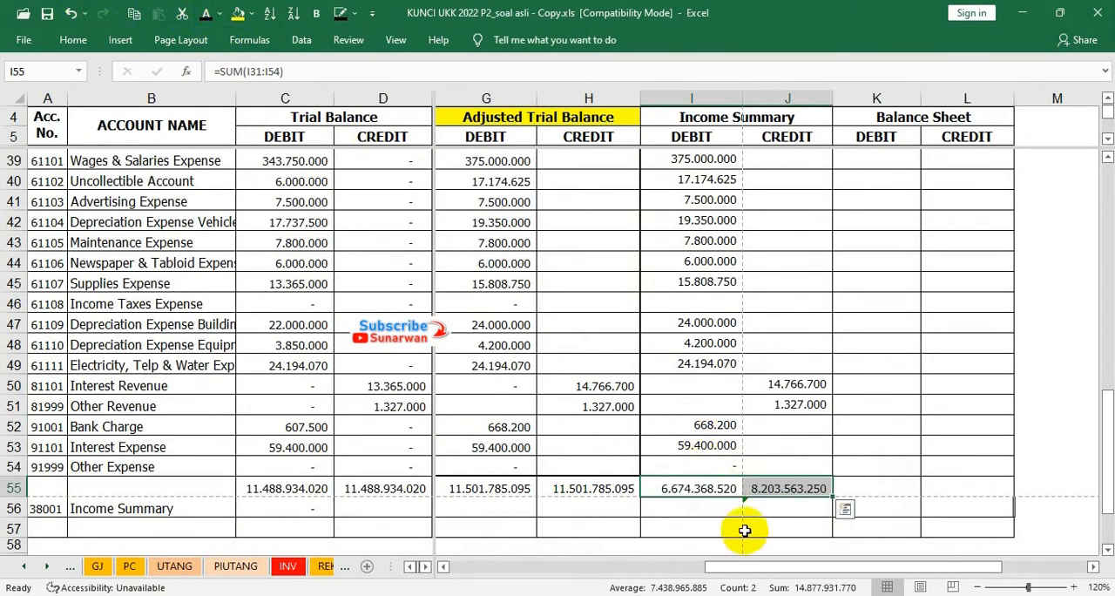
Reveal the Income Summary balance in I56 with the dark font colour and fill the cell yellow
{"action": "left_click", "coordinate": [695, 507]}
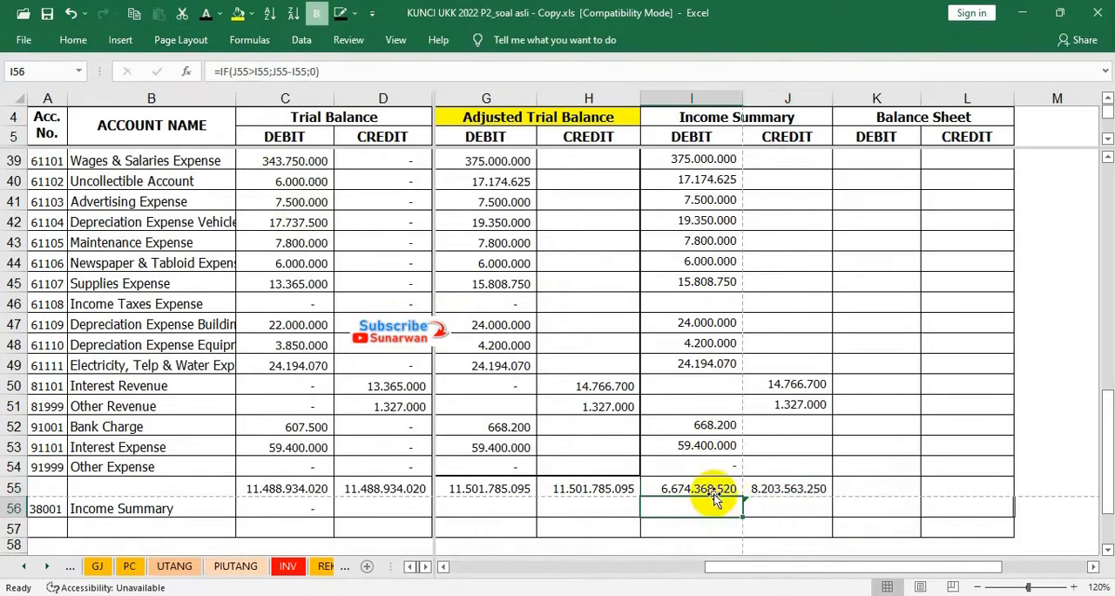
{"action": "left_click", "coordinate": [781, 488]}
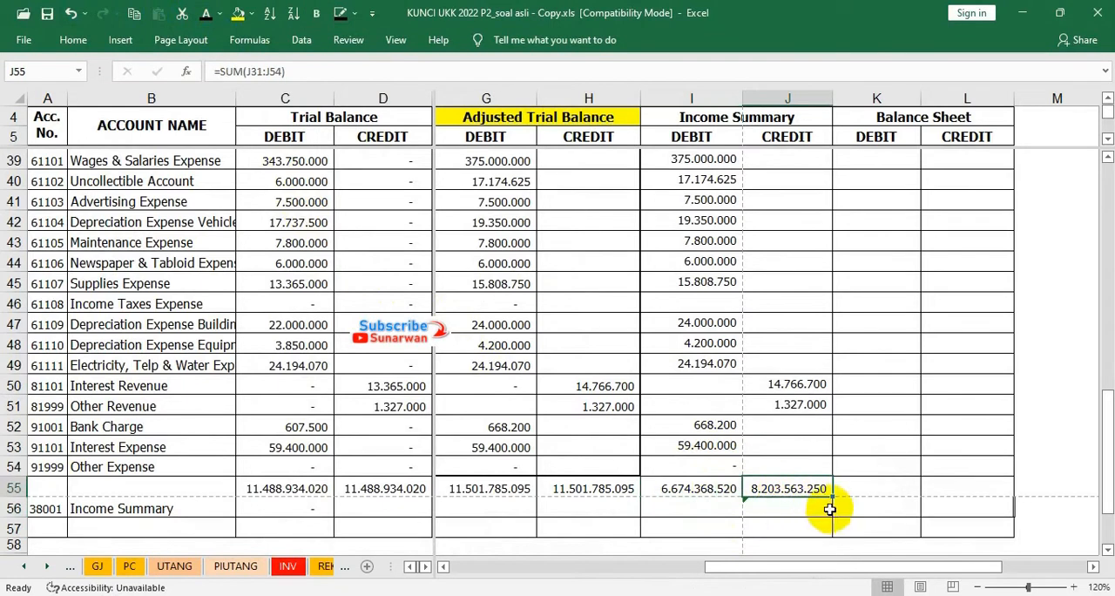
{"action": "left_click", "coordinate": [684, 510]}
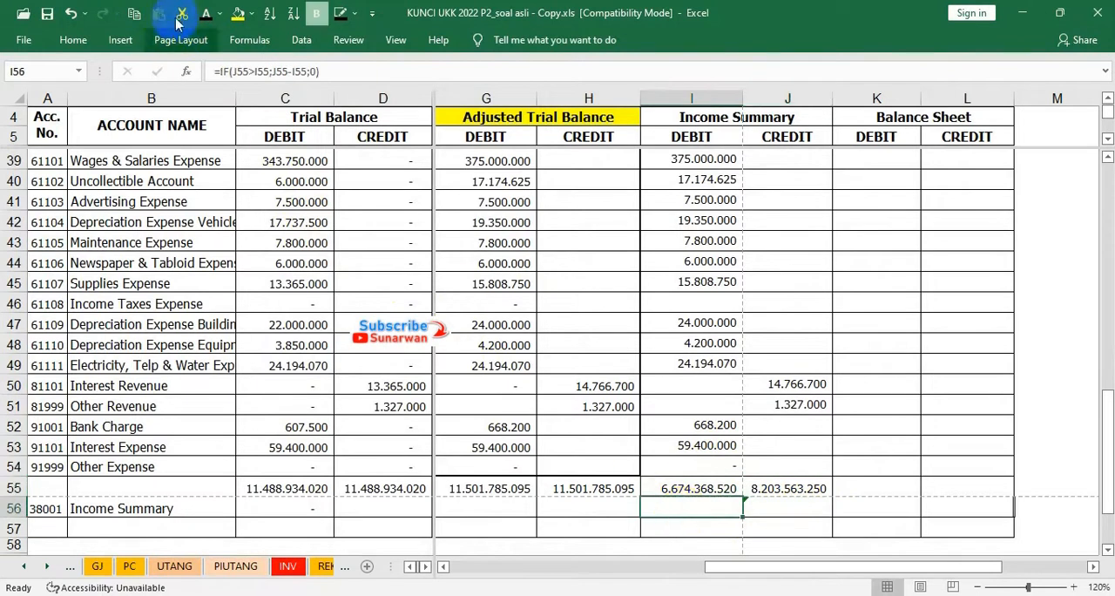
{"action": "left_click", "coordinate": [237, 15]}
{"action": "left_click", "coordinate": [780, 500]}
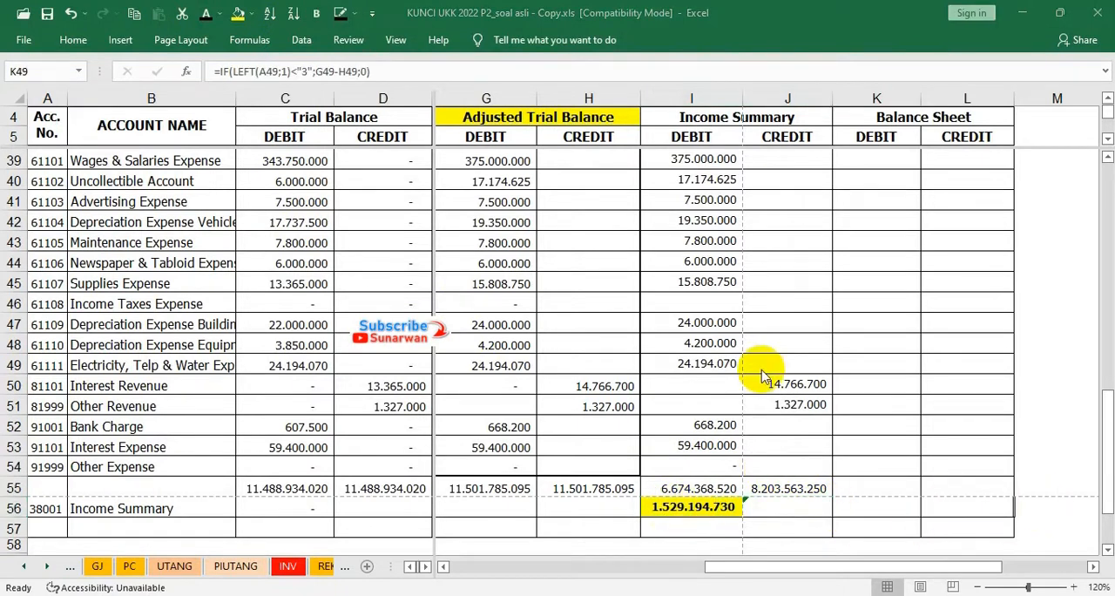
Review the real accounts from Cash In Bank downward that belong in the Balance Sheet columns
{"action": "scroll", "coordinate": [760, 373], "scroll_direction": "up", "scroll_amount": 3}
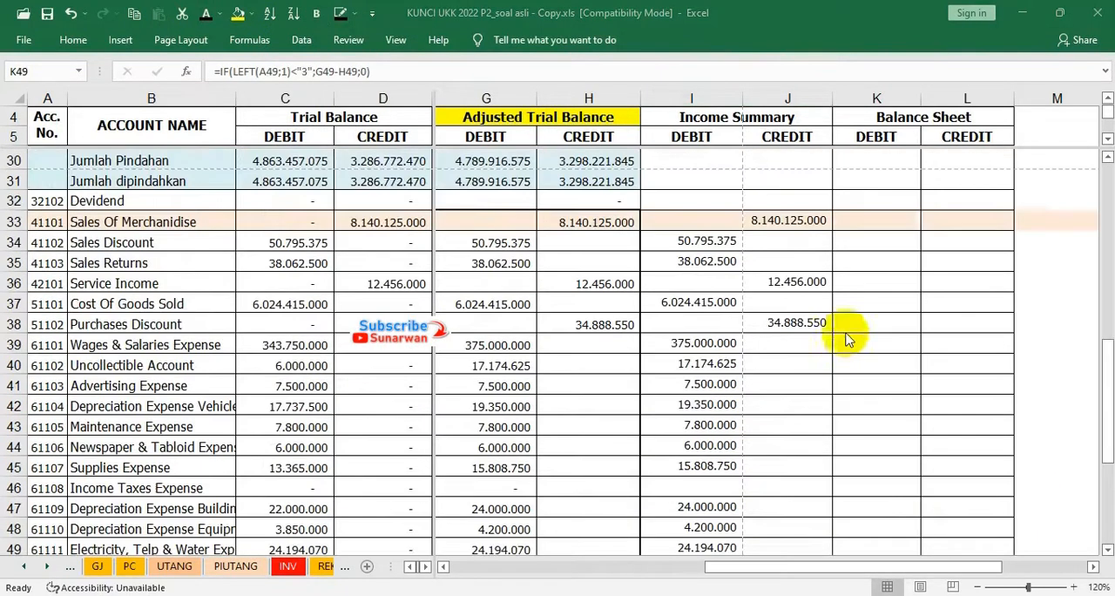
{"action": "scroll", "coordinate": [890, 280], "scroll_direction": "up", "scroll_amount": 2}
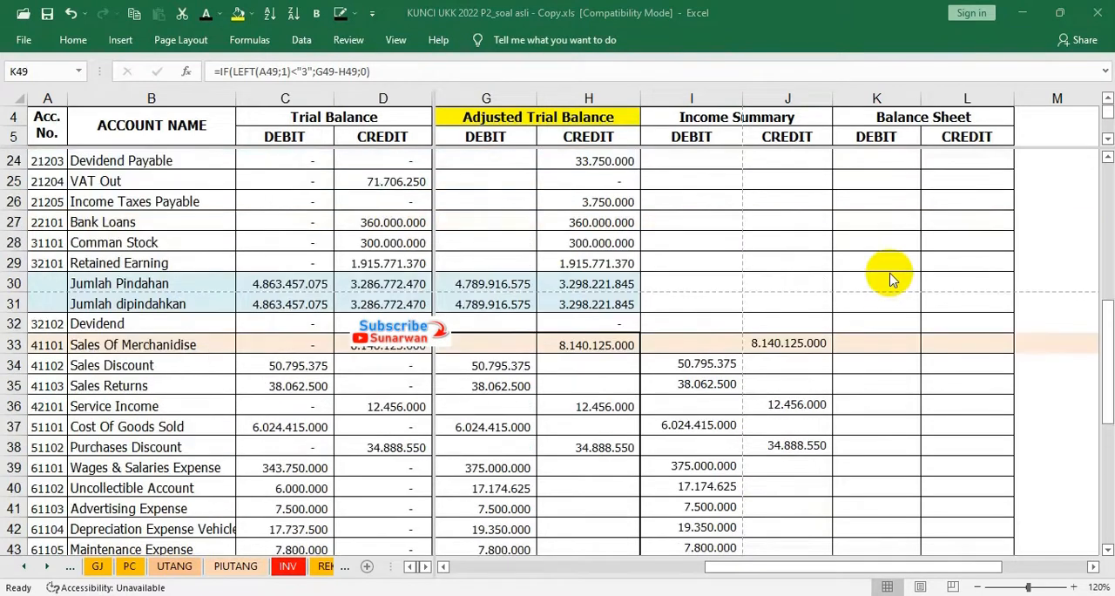
{"action": "scroll", "coordinate": [890, 280], "scroll_direction": "up", "scroll_amount": 8}
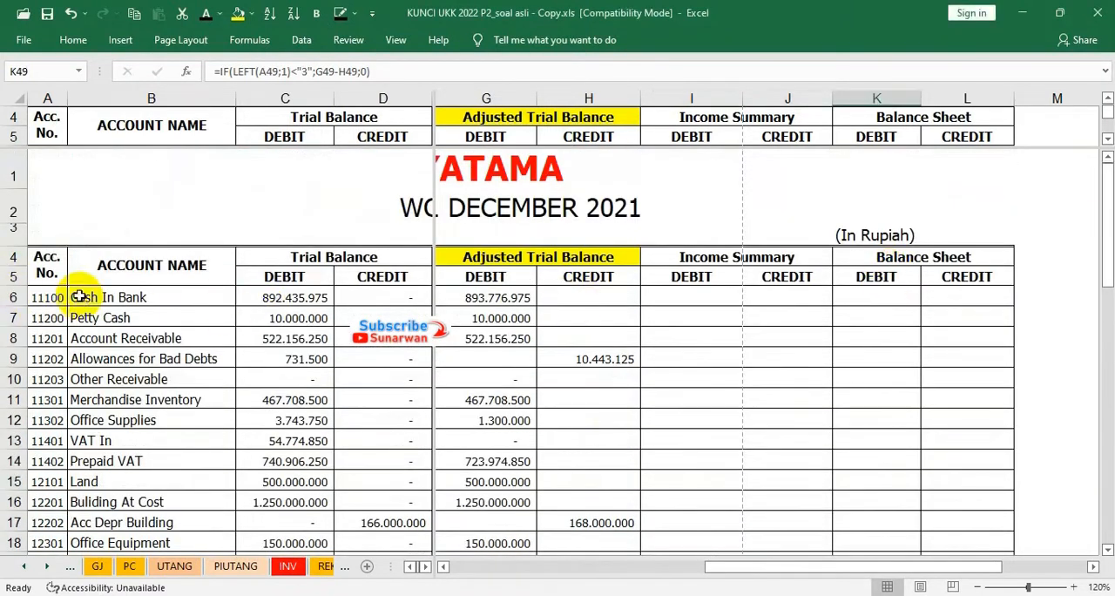
{"action": "scroll", "coordinate": [589, 312], "scroll_direction": "down", "scroll_amount": 2}
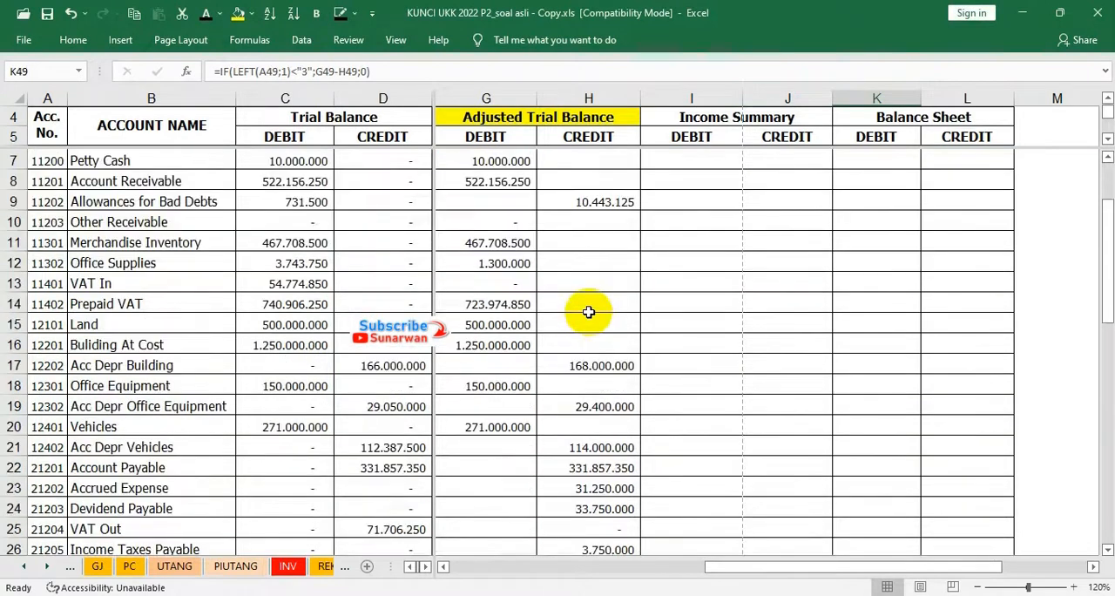
{"action": "left_click", "coordinate": [206, 169]}
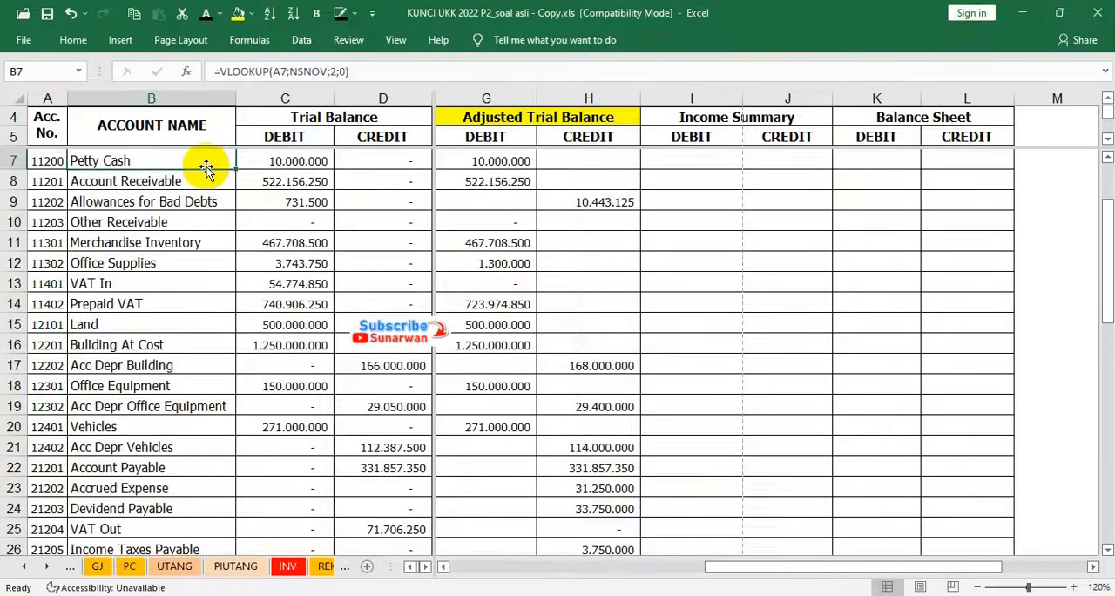
{"action": "key", "text": "Up"}
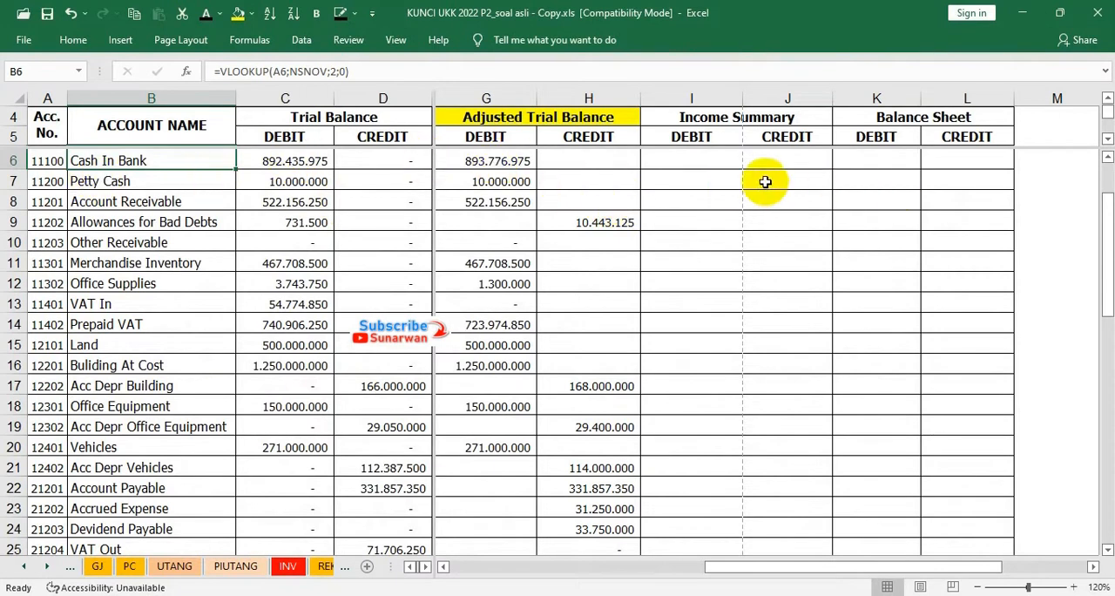
Reveal the Balance Sheet debits for Cash In Bank, Petty Cash and Account Receivable in K6:K8 with the dark font colour
{"action": "left_click", "coordinate": [494, 160]}
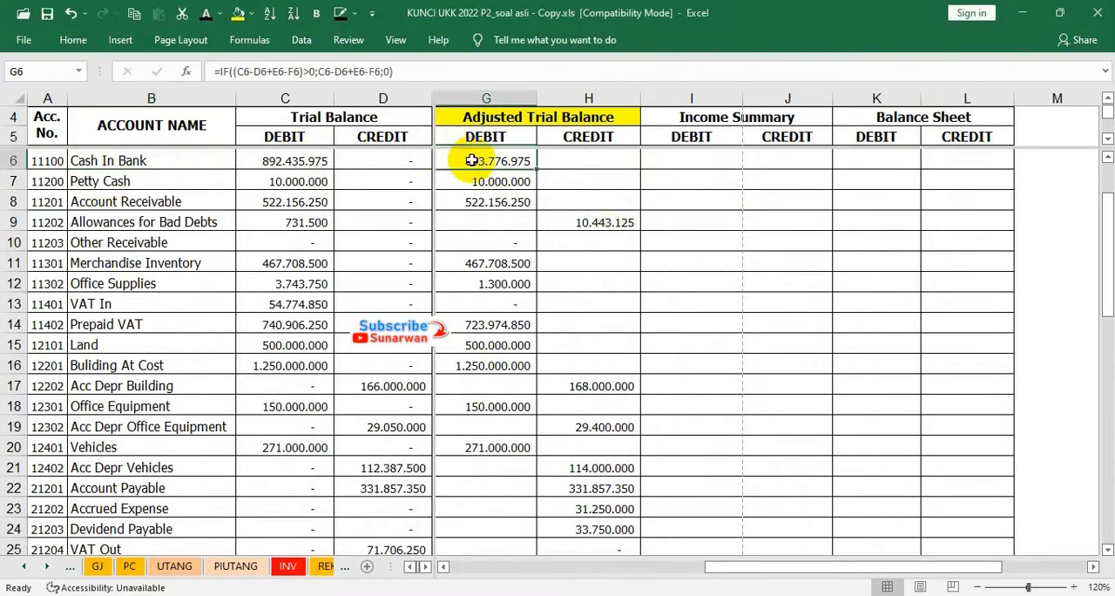
{"action": "left_click", "coordinate": [884, 160]}
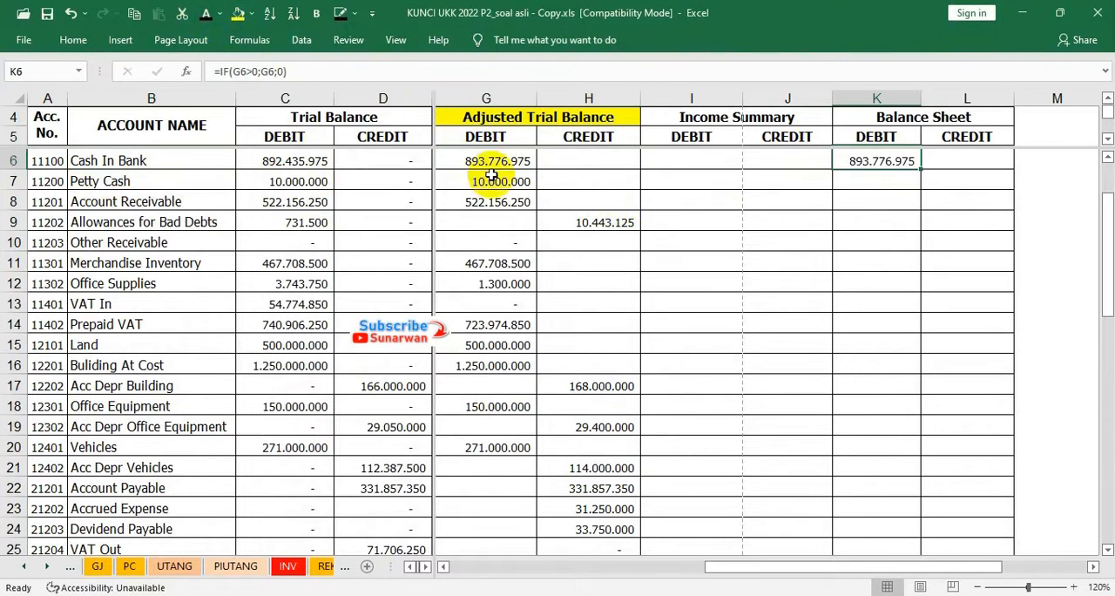
{"action": "left_click_drag", "start_coordinate": [492, 179], "coordinate": [491, 202]}
{"action": "left_click_drag", "start_coordinate": [895, 180], "coordinate": [893, 202]}
{"action": "left_click", "coordinate": [202, 18]}
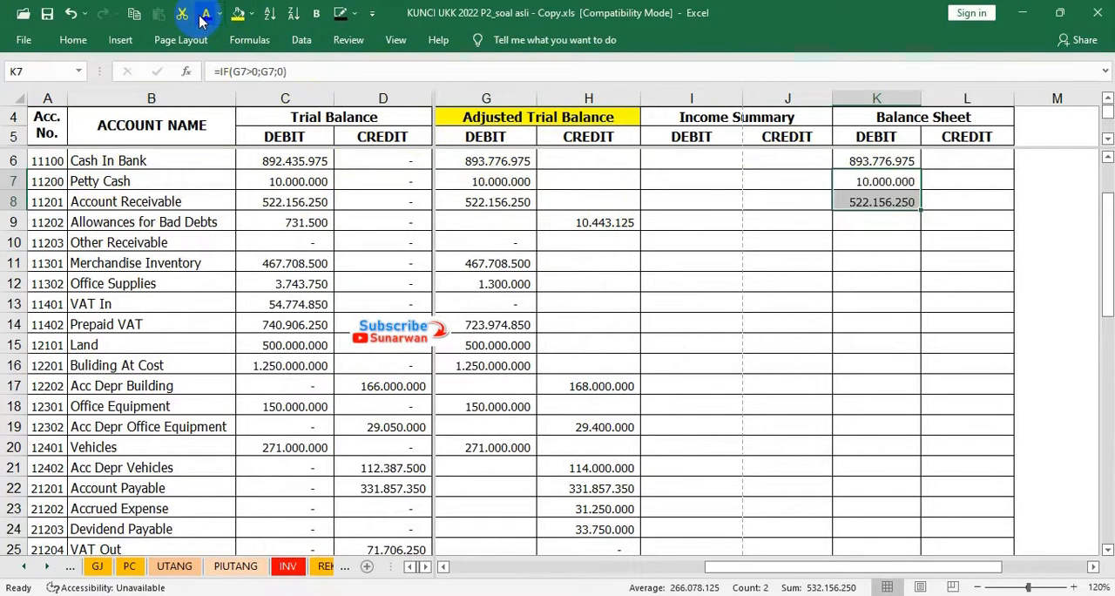
Reveal the Balance Sheet credit for Allowances for Bad Debts in L9 with the dark font colour
{"action": "left_click", "coordinate": [579, 220]}
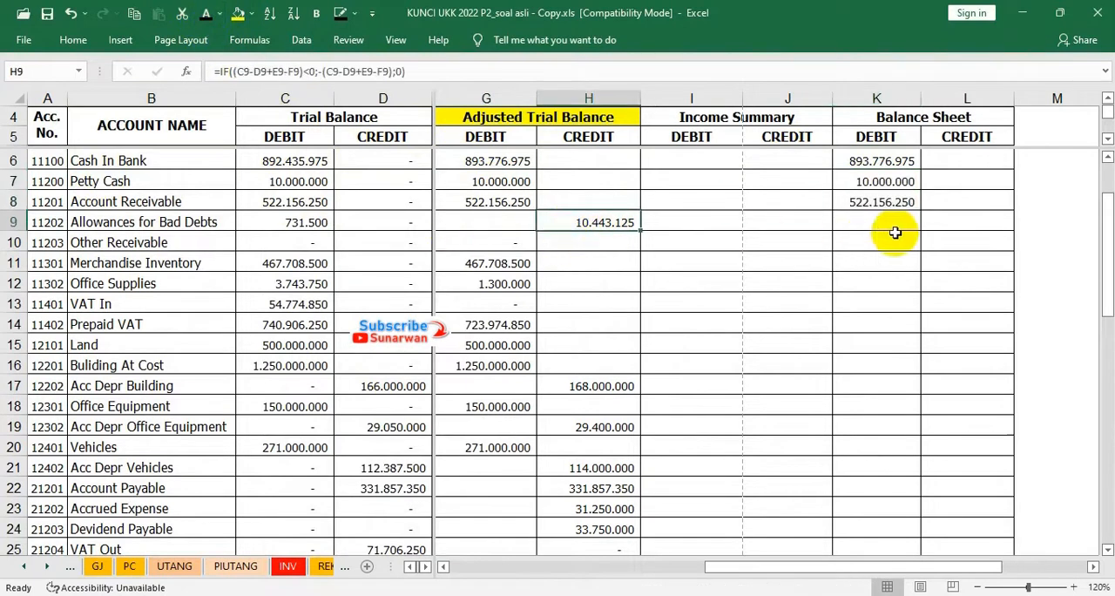
{"action": "left_click", "coordinate": [946, 220]}
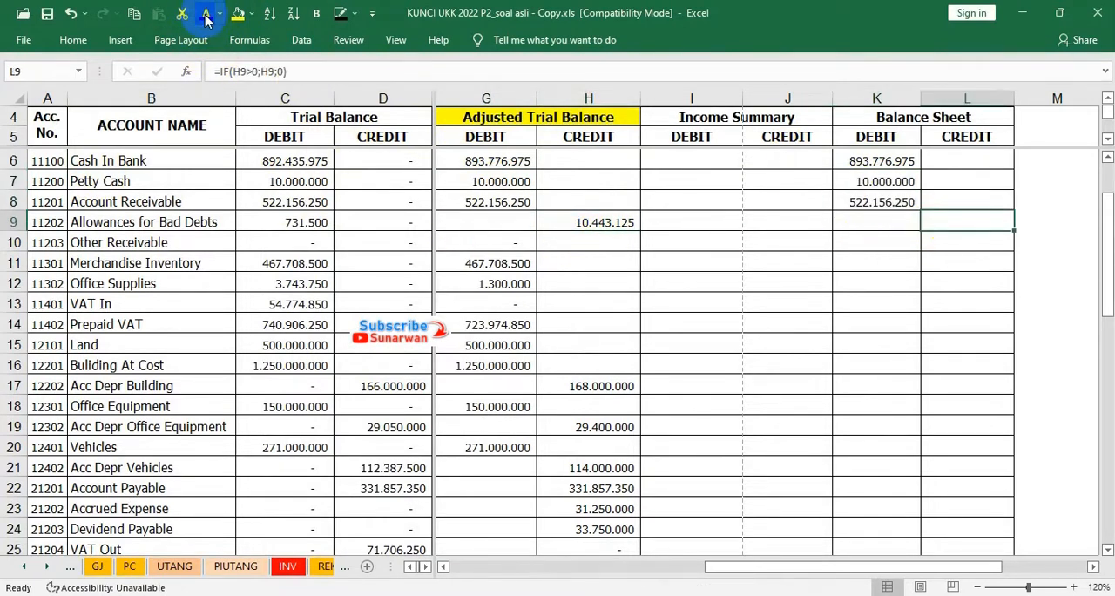
{"action": "key", "text": "Return"}
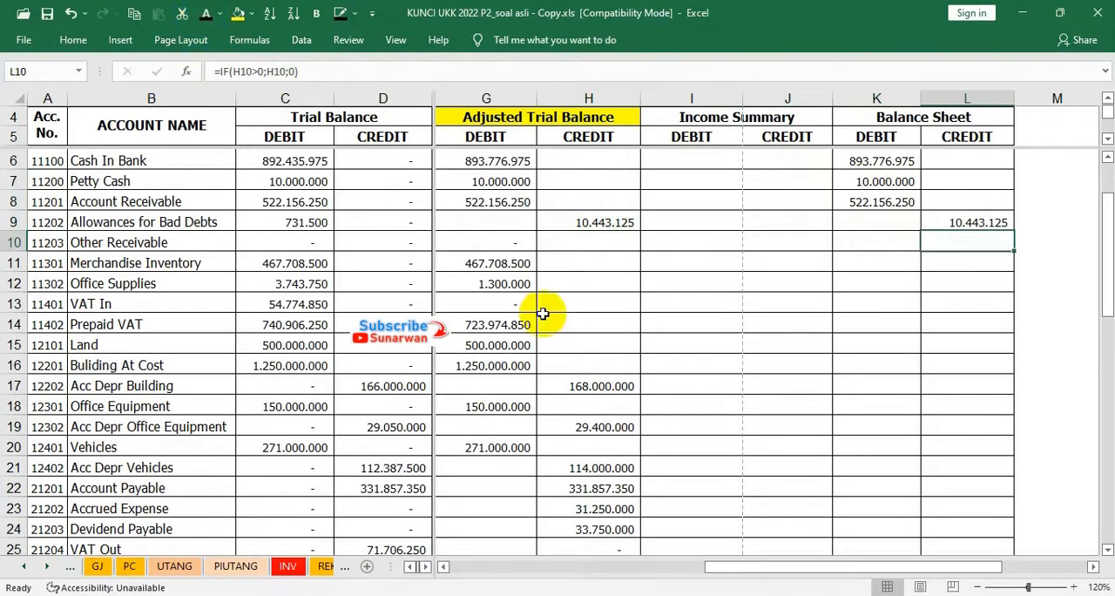
Reveal the Balance Sheet debits from Merchandise Inventory to Building At Cost in K11:K16 with the dark font colour
{"action": "left_click_drag", "start_coordinate": [480, 261], "coordinate": [488, 364]}
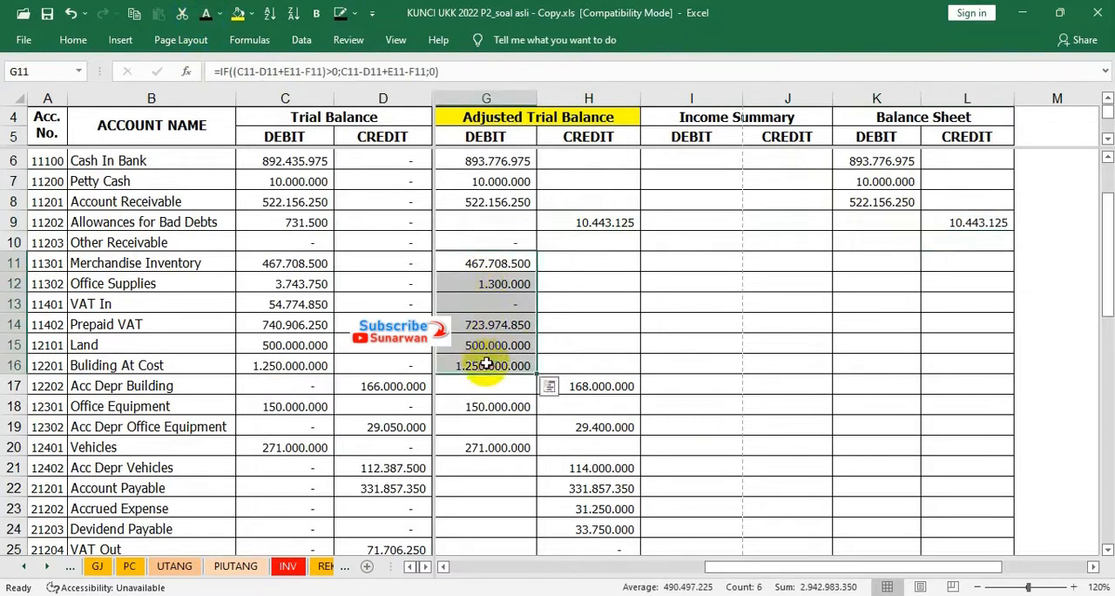
{"action": "left_click", "coordinate": [878, 261]}
{"action": "left_click_drag", "start_coordinate": [878, 262], "coordinate": [877, 364]}
{"action": "left_click", "coordinate": [203, 17]}
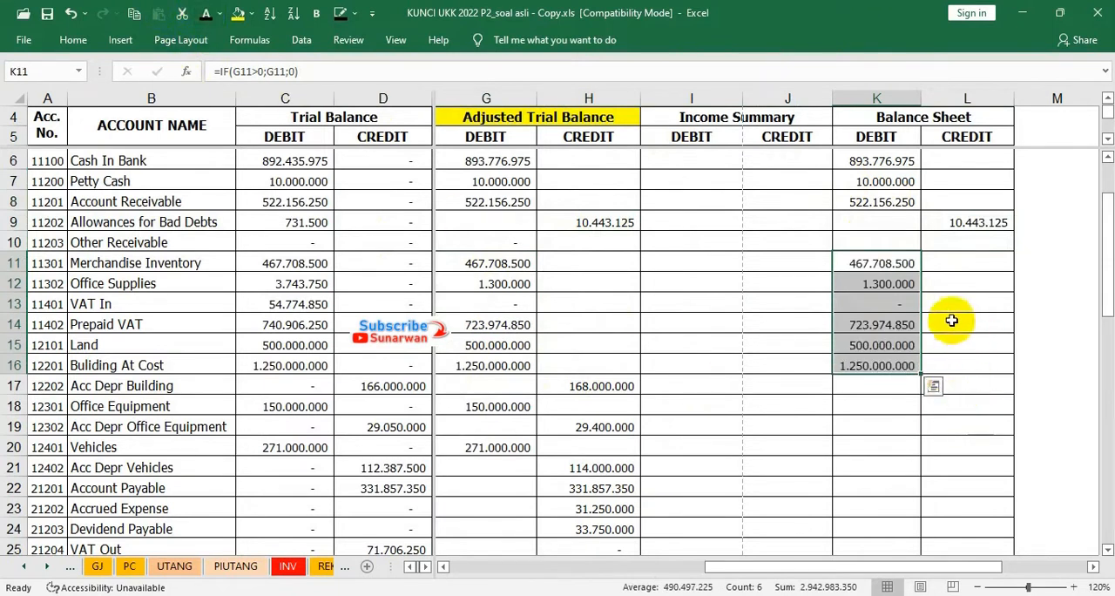
Reveal the Balance Sheet credit for Acc Depr Building in L17 and the debit for Office Equipment in K18
{"action": "left_click", "coordinate": [562, 389]}
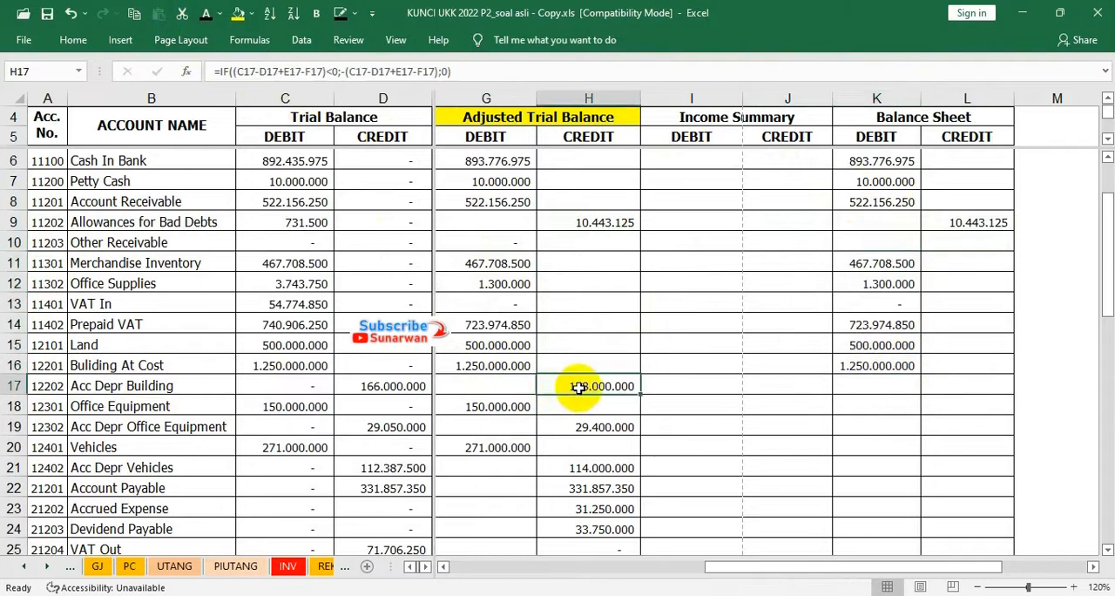
{"action": "left_click", "coordinate": [974, 383]}
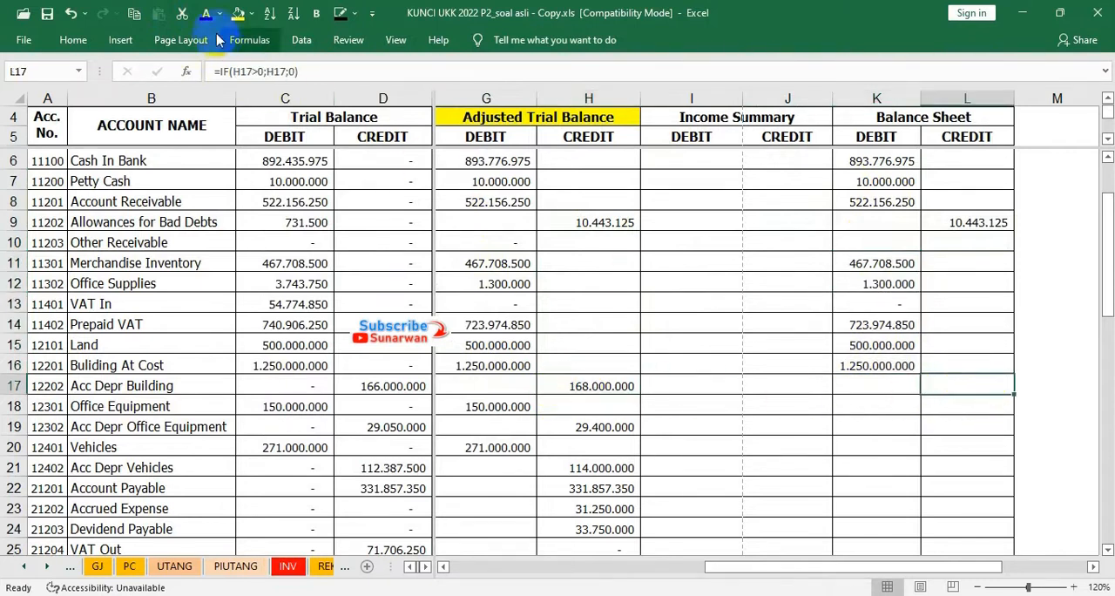
{"action": "left_click", "coordinate": [467, 407]}
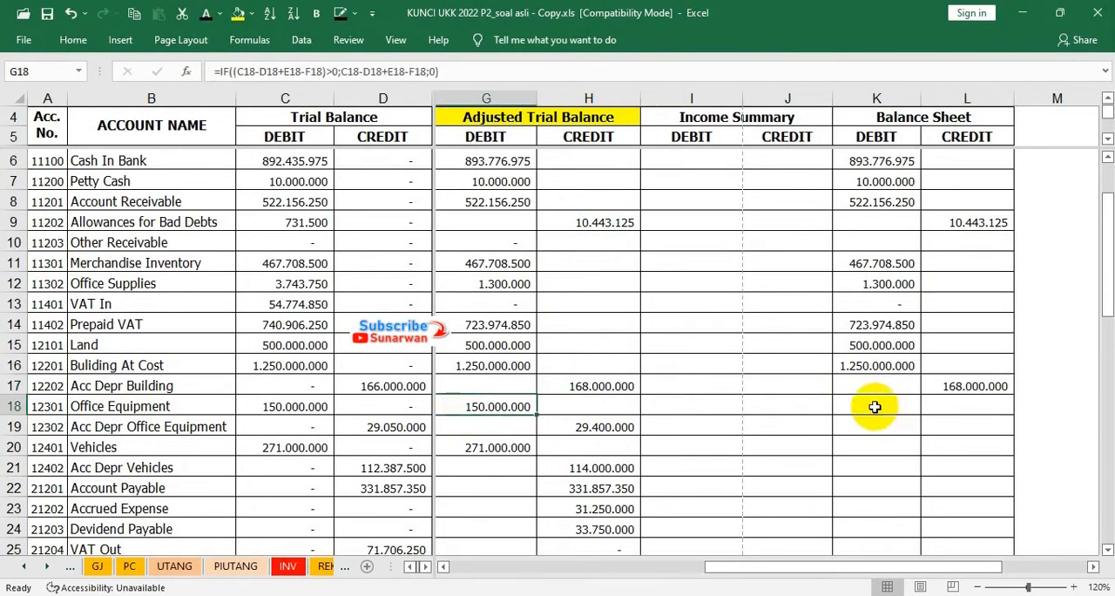
{"action": "left_click", "coordinate": [880, 406]}
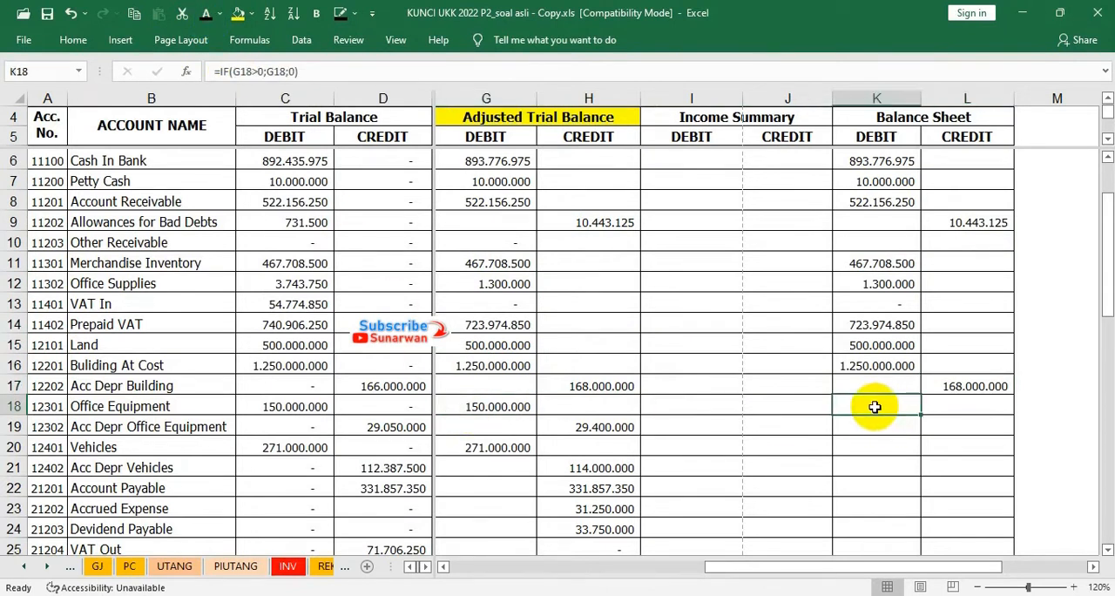
{"action": "left_click", "coordinate": [199, 13]}
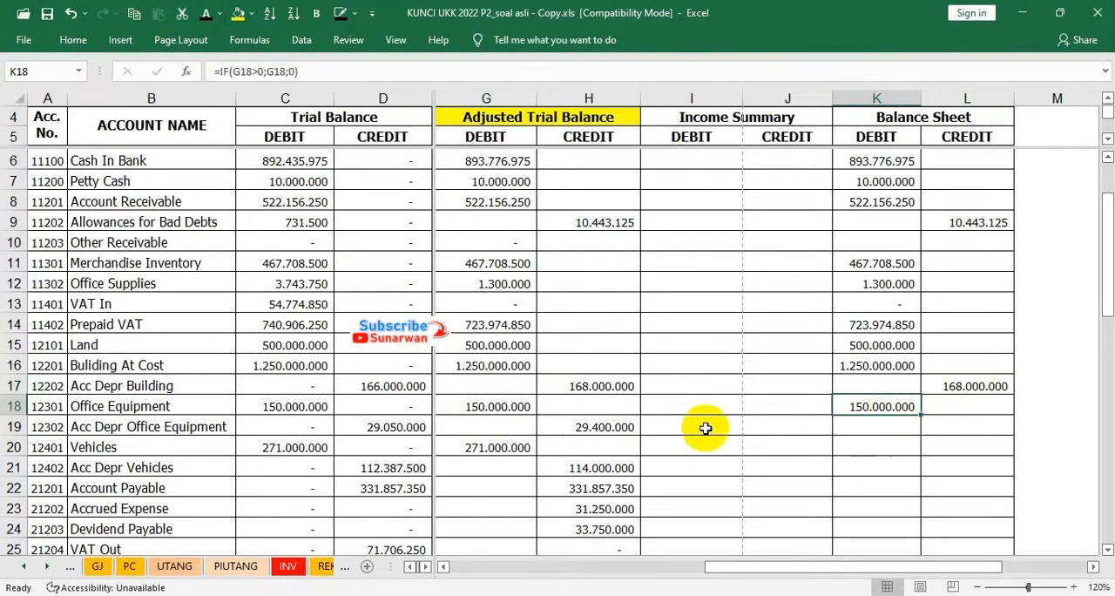
Reveal the Balance Sheet credit for Acc Depr Office Equipment in L19 and the debit for Vehicles in K20
{"action": "left_click", "coordinate": [617, 427]}
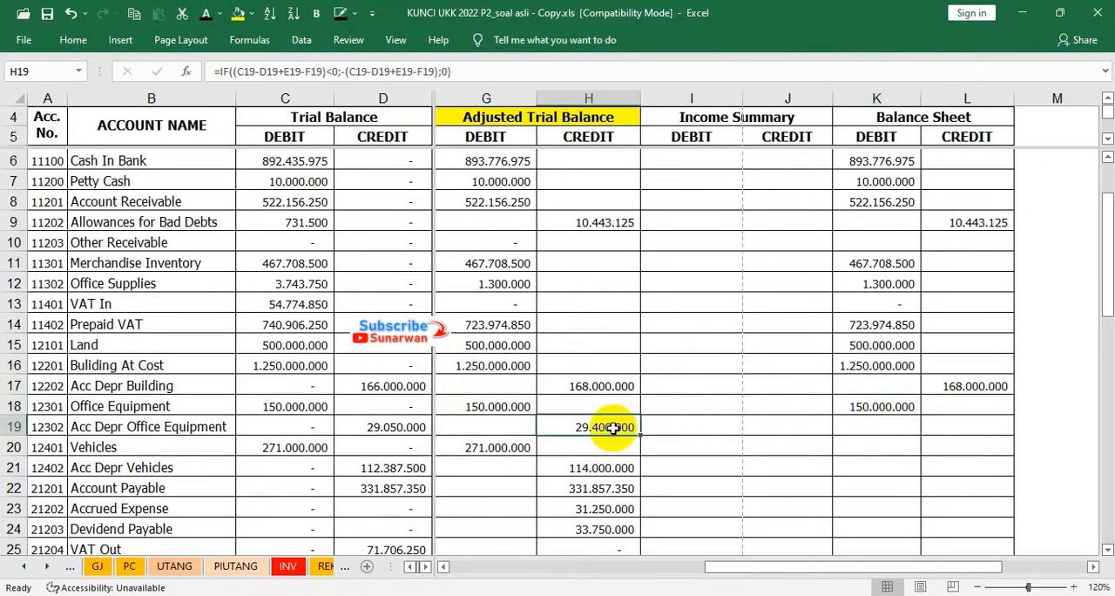
{"action": "left_click", "coordinate": [947, 430]}
{"action": "left_click", "coordinate": [203, 13]}
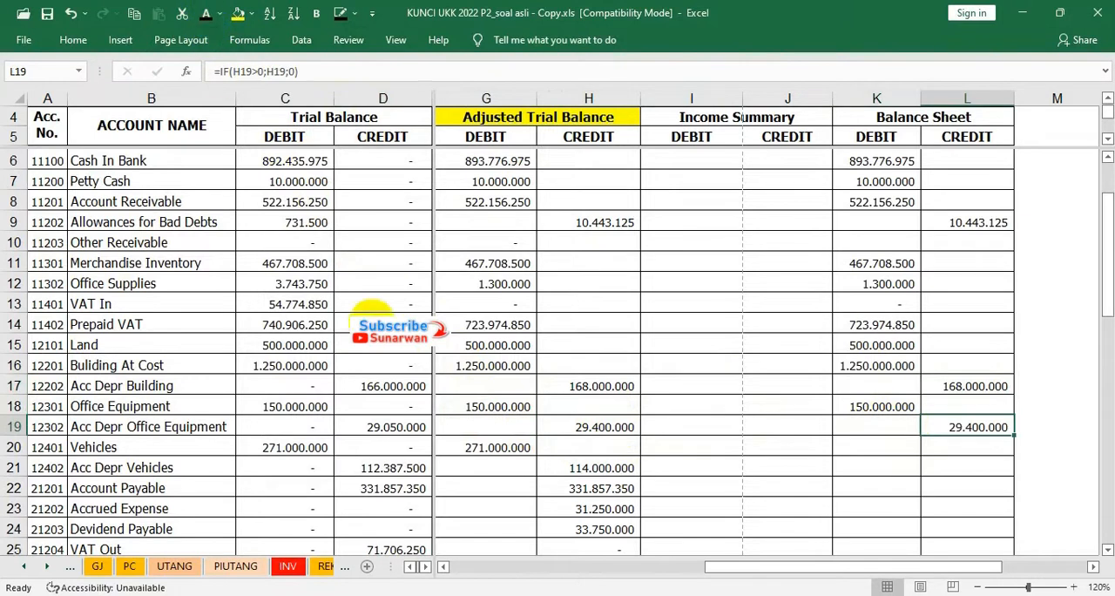
{"action": "scroll", "coordinate": [570, 468], "scroll_direction": "down", "scroll_amount": 1}
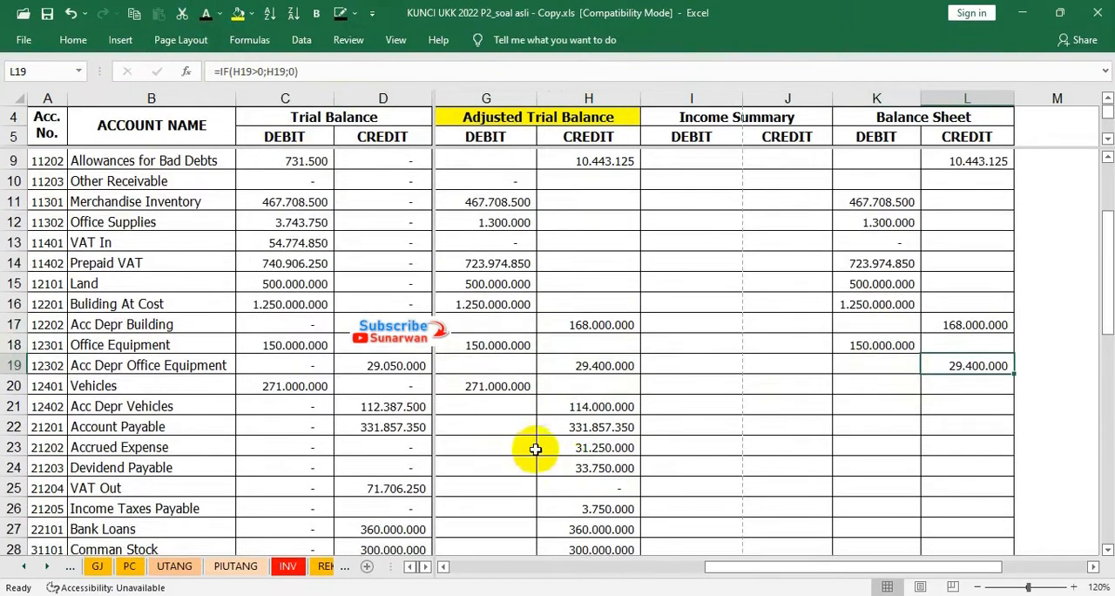
{"action": "left_click", "coordinate": [490, 386]}
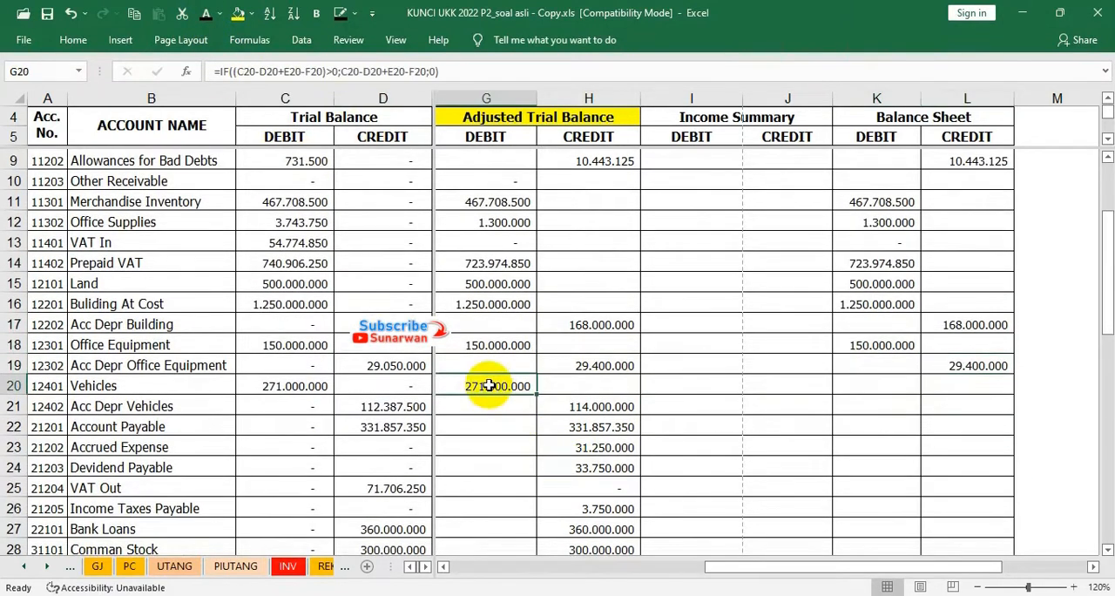
{"action": "left_click", "coordinate": [856, 385]}
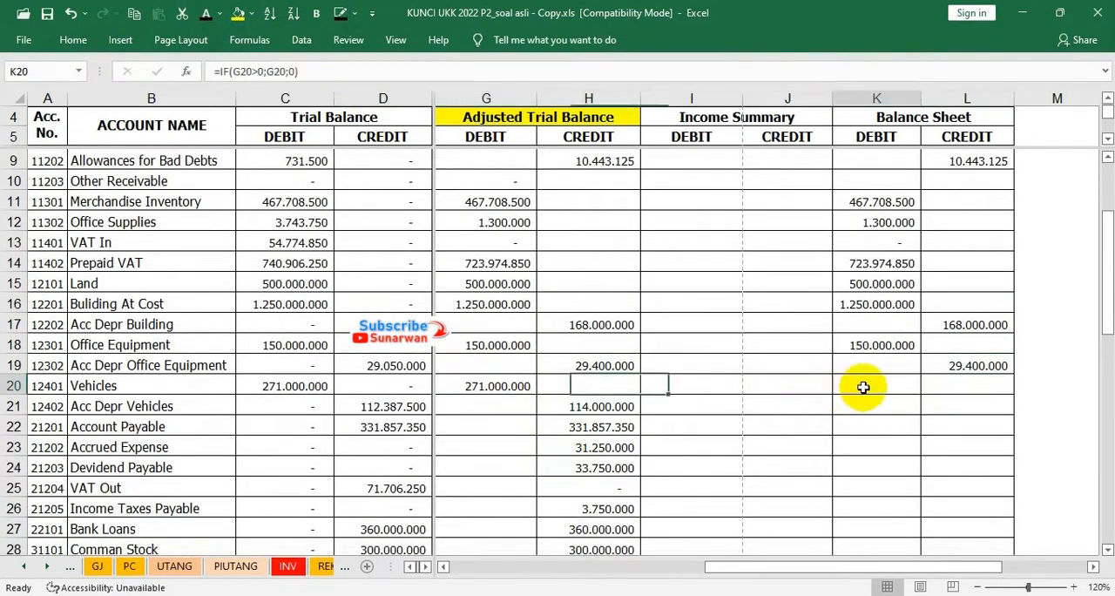
{"action": "left_click", "coordinate": [206, 21]}
Reveal the Balance Sheet credits from Acc Depr Vehicles to Dividend Payable in L21:L24 with the dark font colour
{"action": "left_click_drag", "start_coordinate": [579, 407], "coordinate": [580, 468]}
{"action": "left_click", "coordinate": [946, 406]}
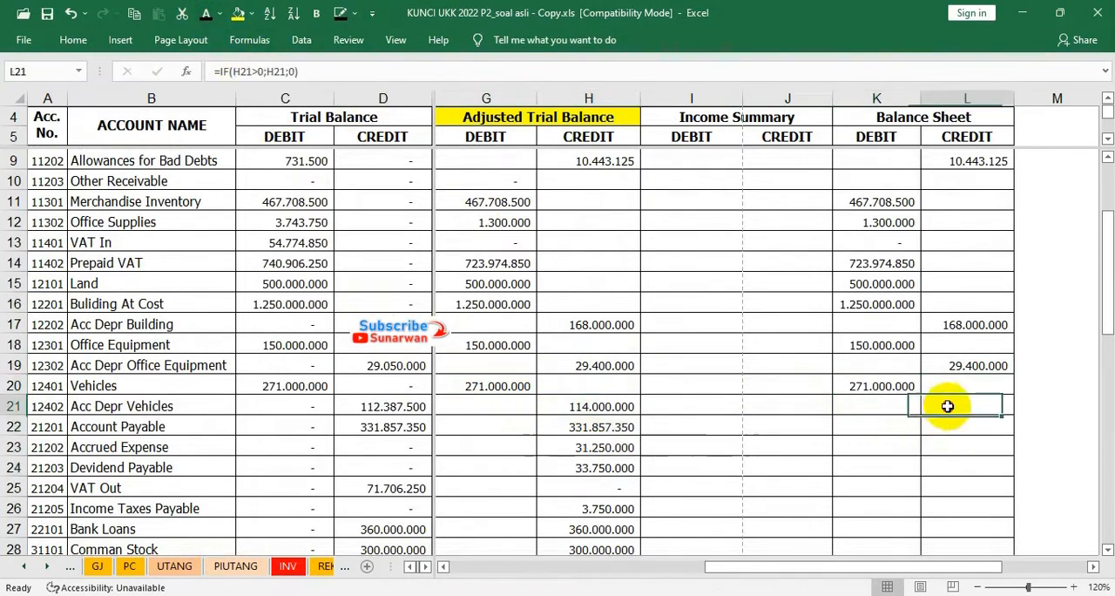
{"action": "left_click_drag", "start_coordinate": [946, 406], "coordinate": [950, 459]}
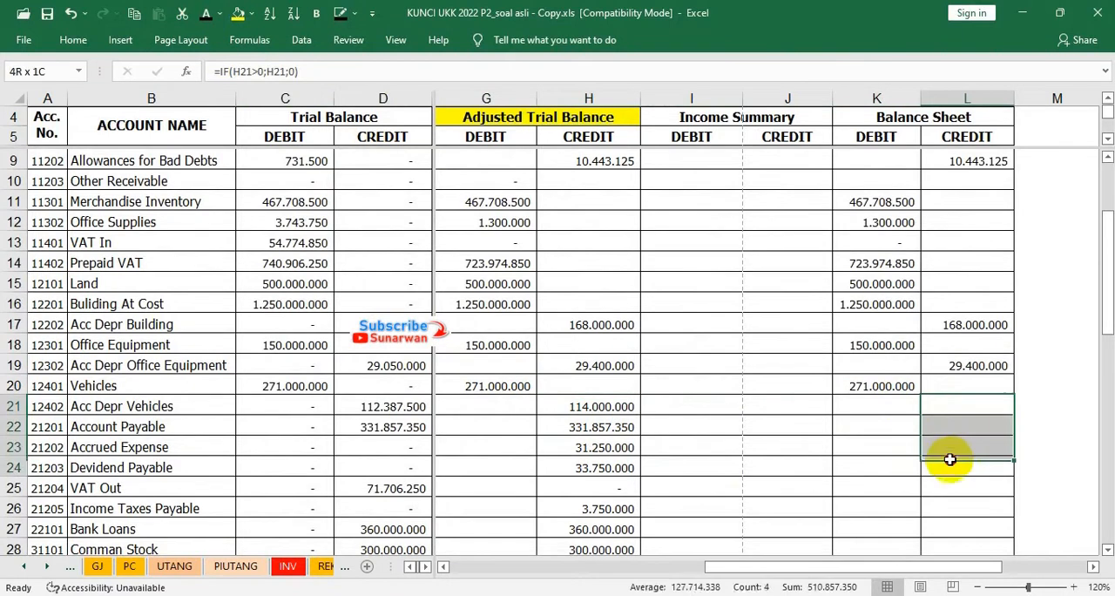
{"action": "left_click", "coordinate": [207, 14]}
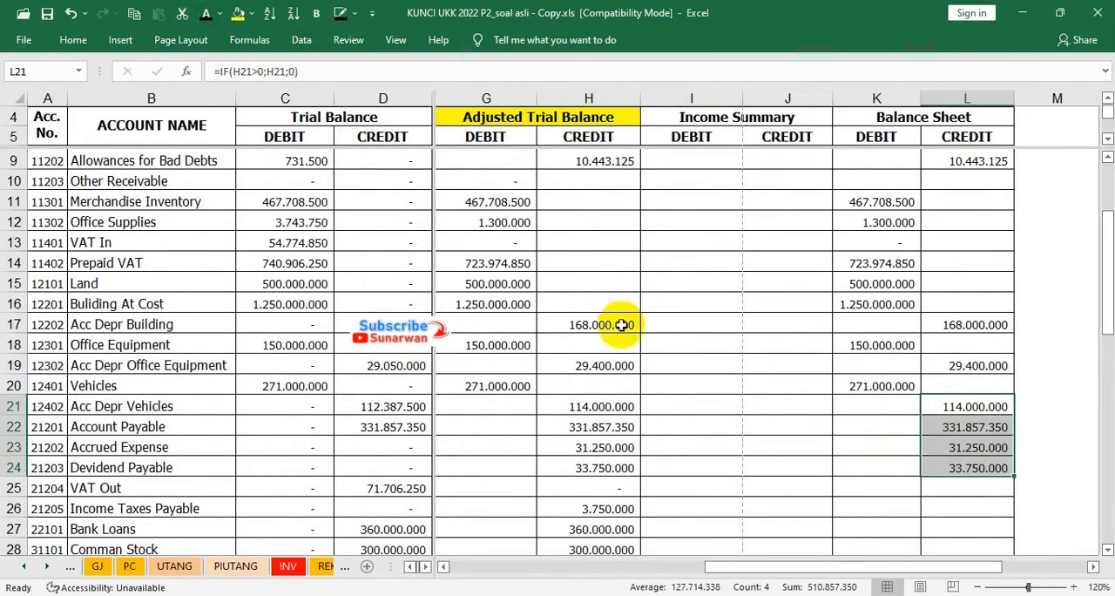
Reveal the Balance Sheet credits from Income Taxes Payable to Common Stock in L26:L28 and for Retained Earning in L29
{"action": "scroll", "coordinate": [629, 422], "scroll_direction": "down", "scroll_amount": 1}
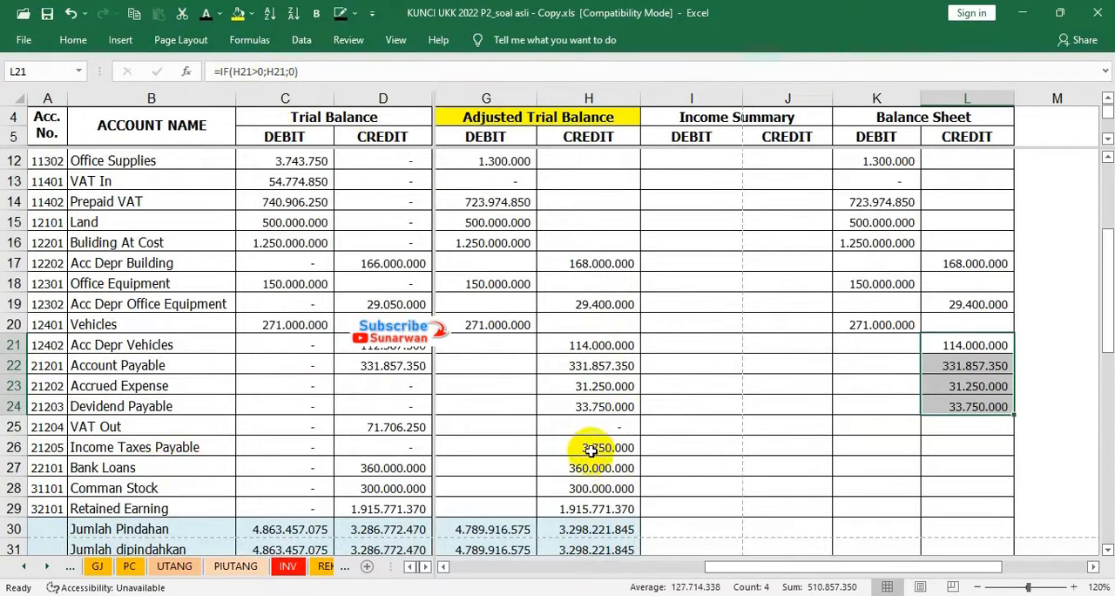
{"action": "left_click_drag", "start_coordinate": [591, 447], "coordinate": [591, 482]}
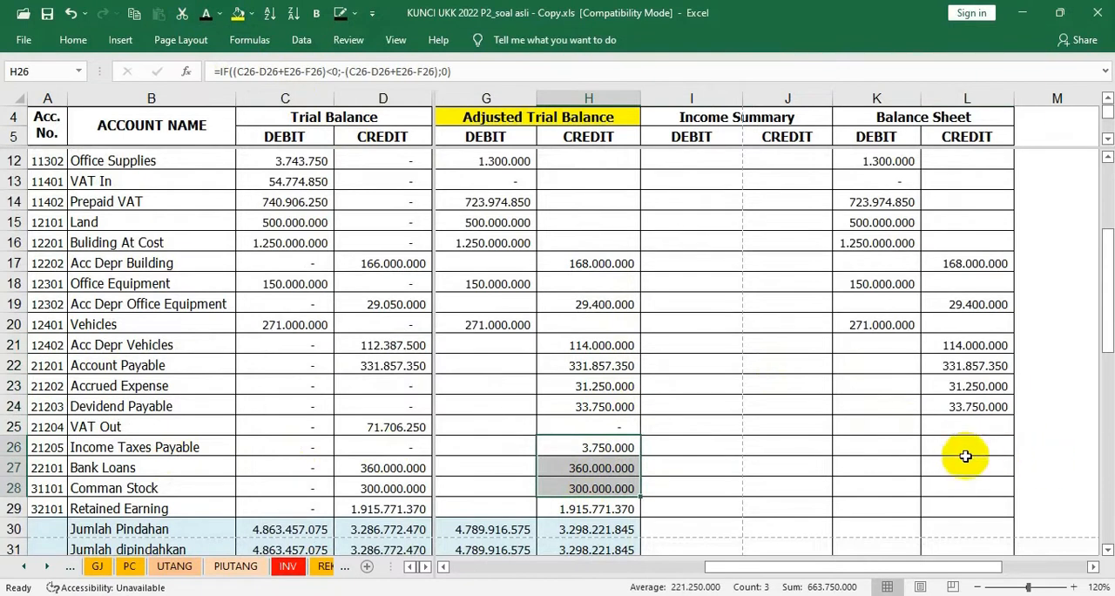
{"action": "left_click_drag", "start_coordinate": [968, 443], "coordinate": [968, 493]}
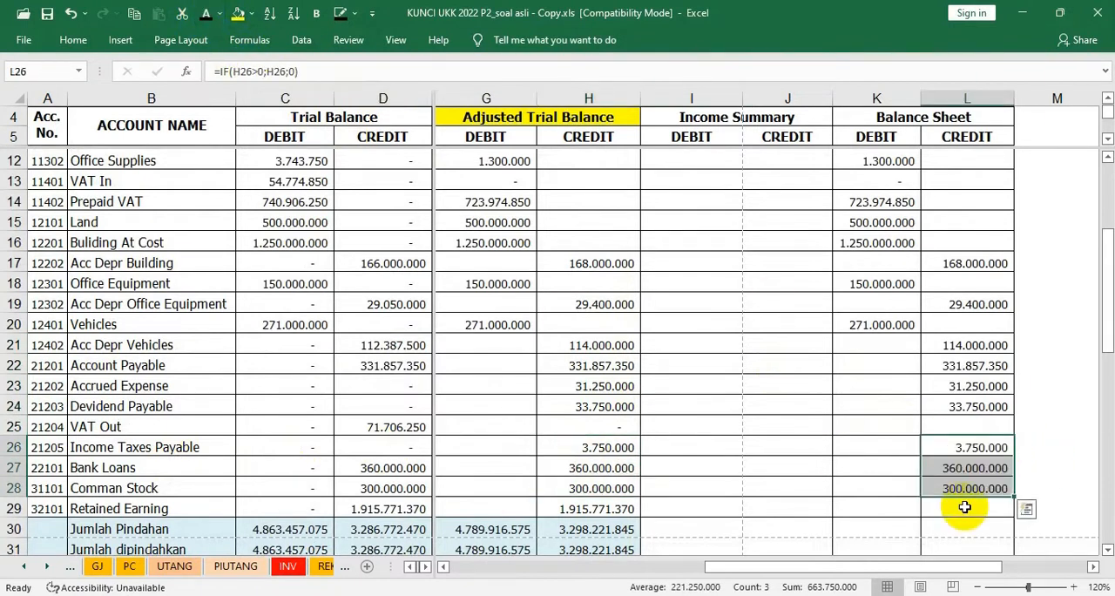
{"action": "left_click", "coordinate": [588, 511]}
{"action": "left_click", "coordinate": [966, 511]}
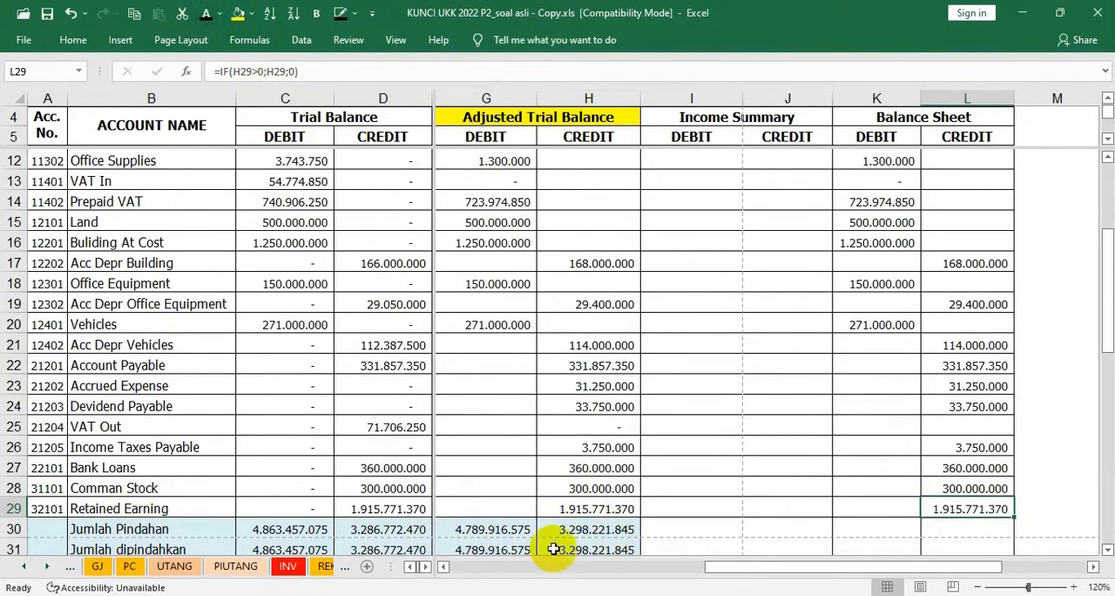
Apply the dark font colour to the whole Balance Sheet range from Cash In Bank to Other Expense, K6:L54
{"action": "scroll", "coordinate": [653, 545], "scroll_direction": "down", "scroll_amount": 3}
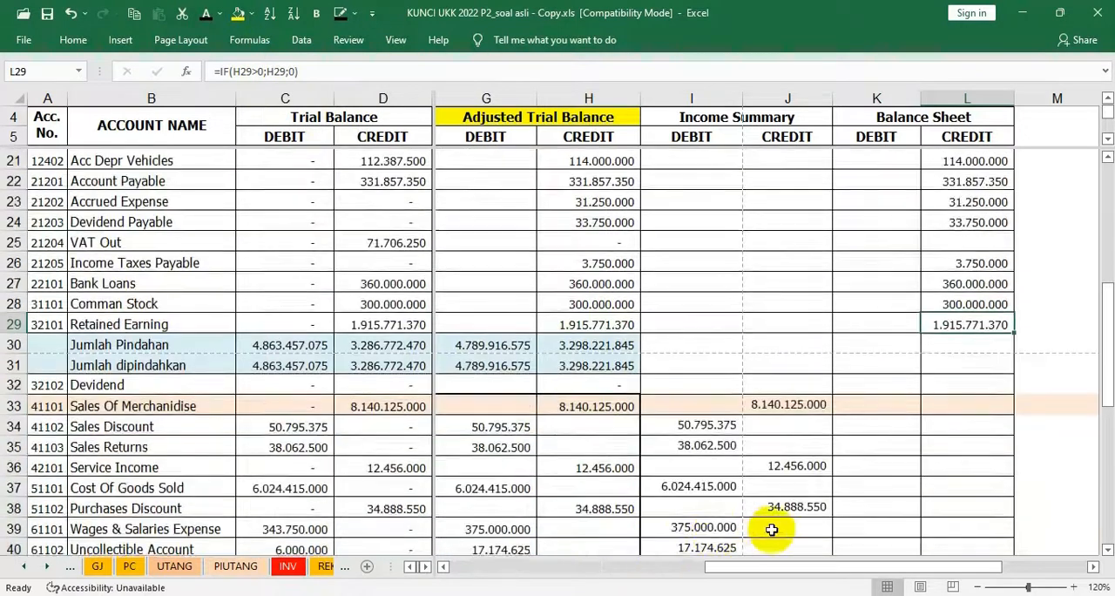
{"action": "scroll", "coordinate": [760, 528], "scroll_direction": "down", "scroll_amount": 3}
{"action": "scroll", "coordinate": [772, 529], "scroll_direction": "up", "scroll_amount": 2}
{"action": "scroll", "coordinate": [771, 528], "scroll_direction": "up", "scroll_amount": 4}
{"action": "left_click", "coordinate": [994, 495]}
{"action": "scroll", "coordinate": [996, 497], "scroll_direction": "up", "scroll_amount": 1}
{"action": "scroll", "coordinate": [958, 392], "scroll_direction": "up", "scroll_amount": 3}
{"action": "left_click_drag", "start_coordinate": [925, 298], "coordinate": [966, 493]}
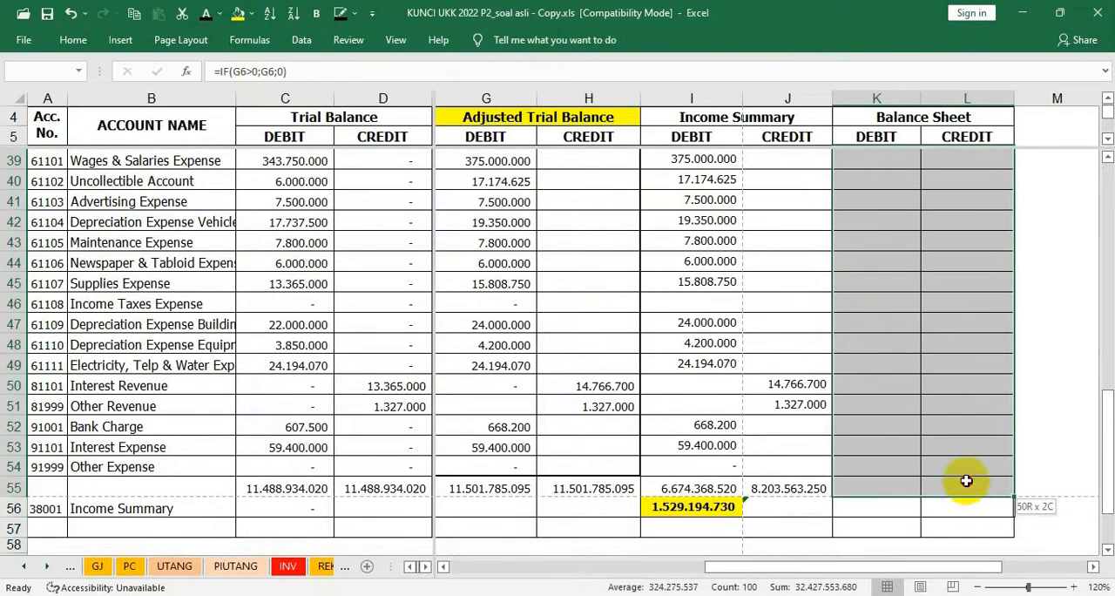
{"action": "left_click_drag", "start_coordinate": [966, 479], "coordinate": [966, 469]}
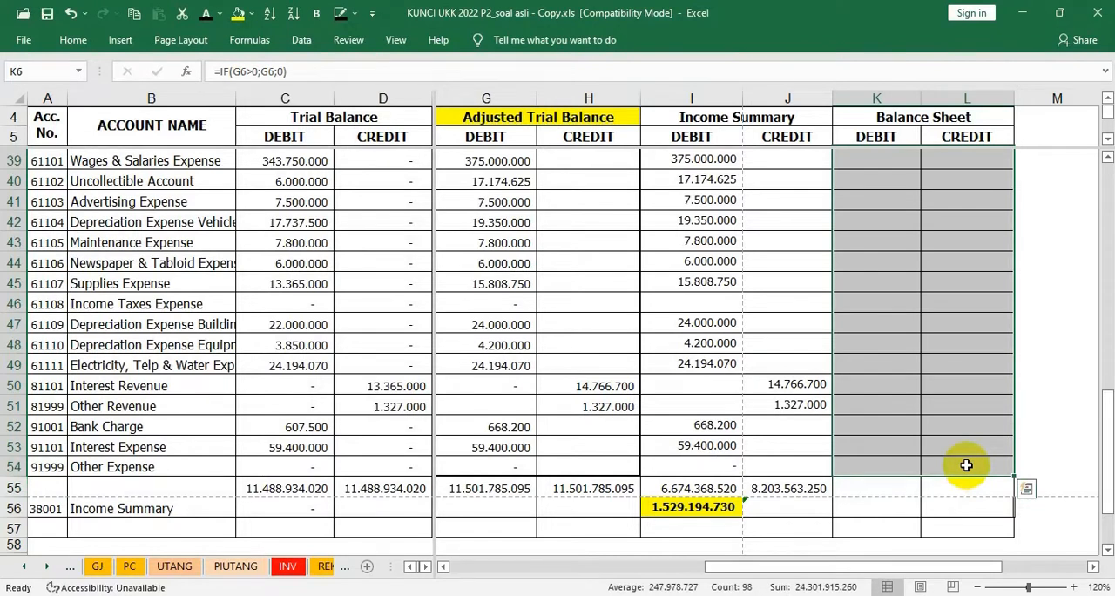
{"action": "key", "text": "ctrl+q"}
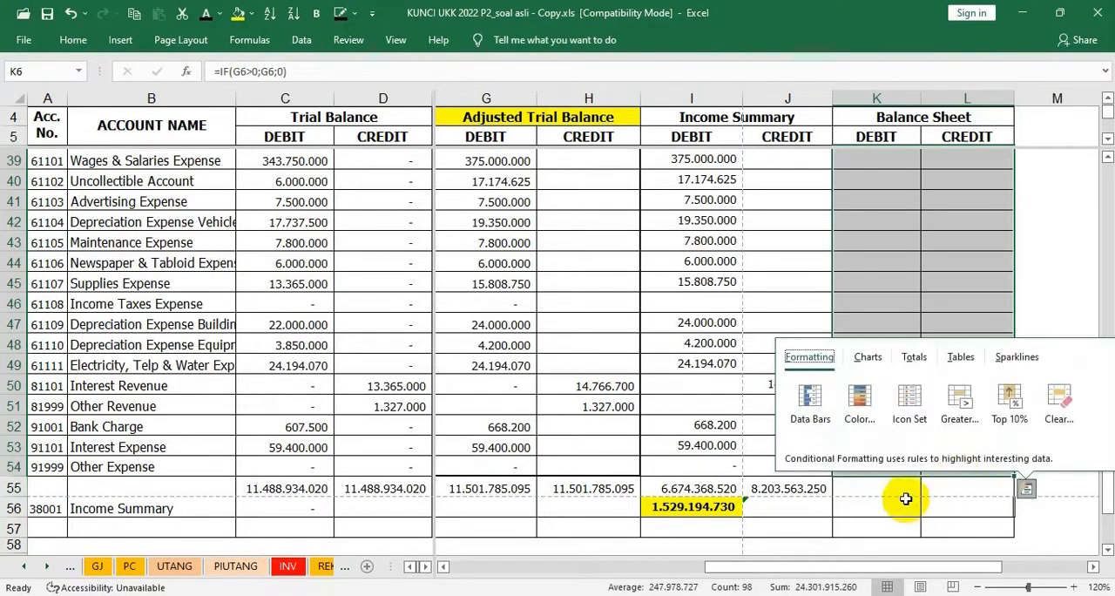
{"action": "left_click", "coordinate": [208, 17]}
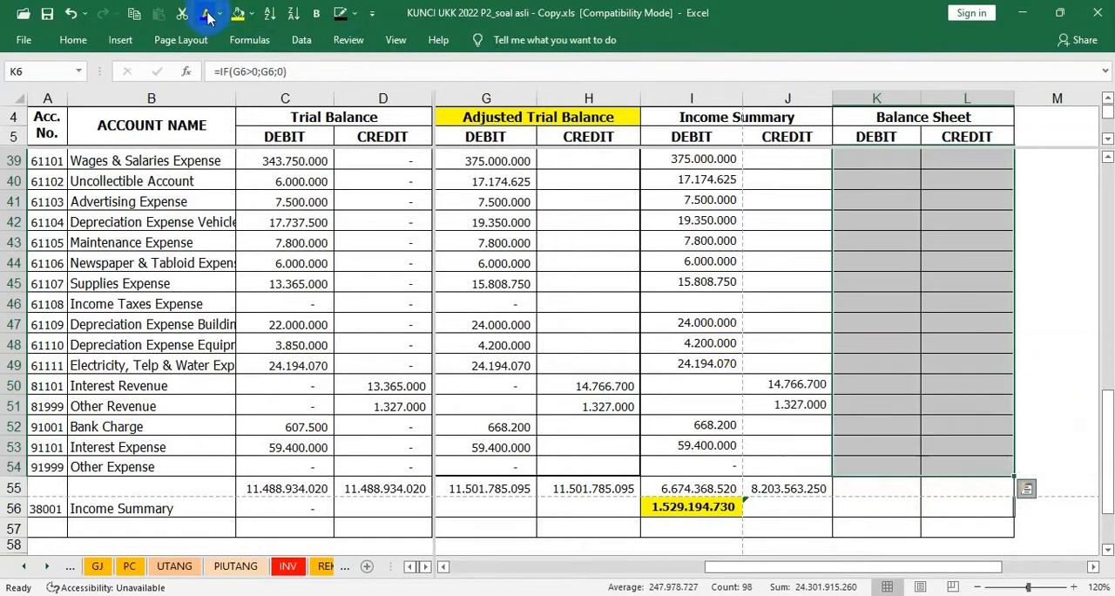
{"action": "left_click", "coordinate": [862, 467]}
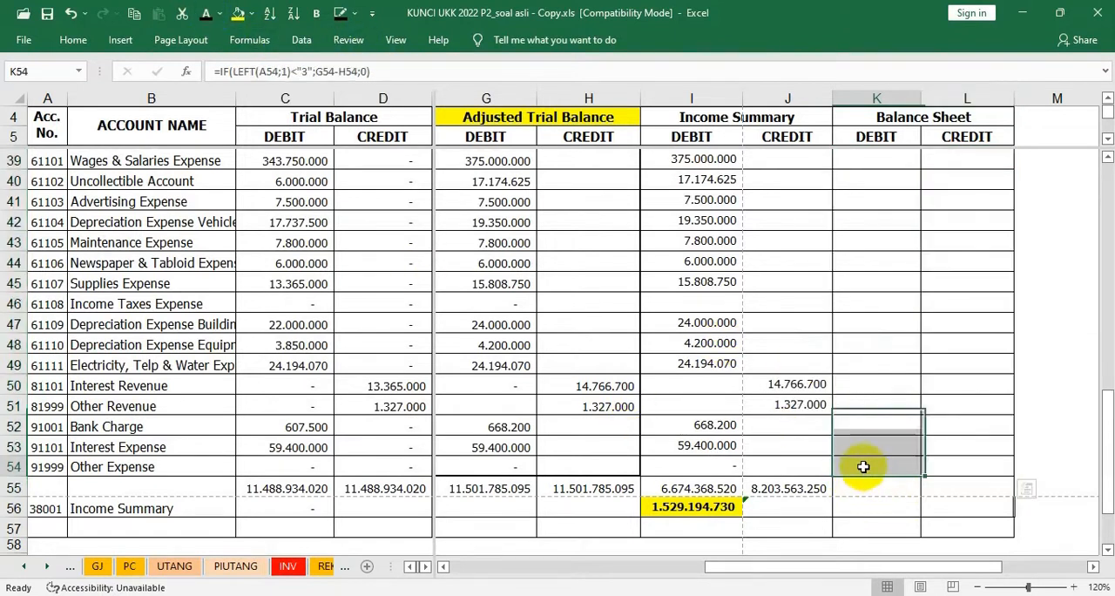
Reveal the Balance Sheet totals in K55:L55 and the Income Summary balance in L56, and fill L56 yellow
{"action": "left_click_drag", "start_coordinate": [861, 487], "coordinate": [934, 492]}
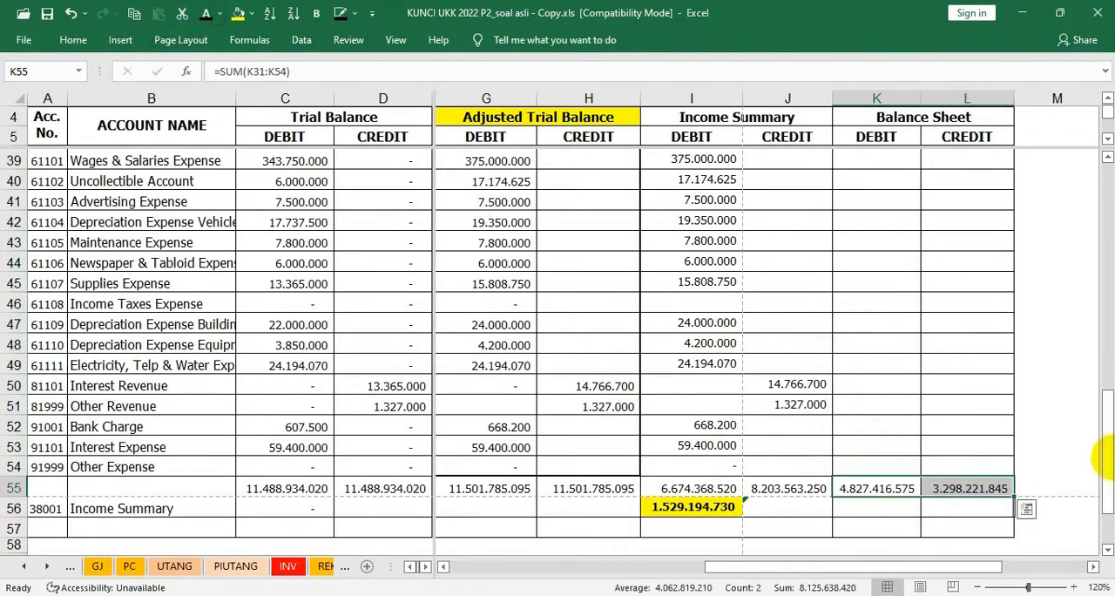
{"action": "left_click", "coordinate": [948, 506]}
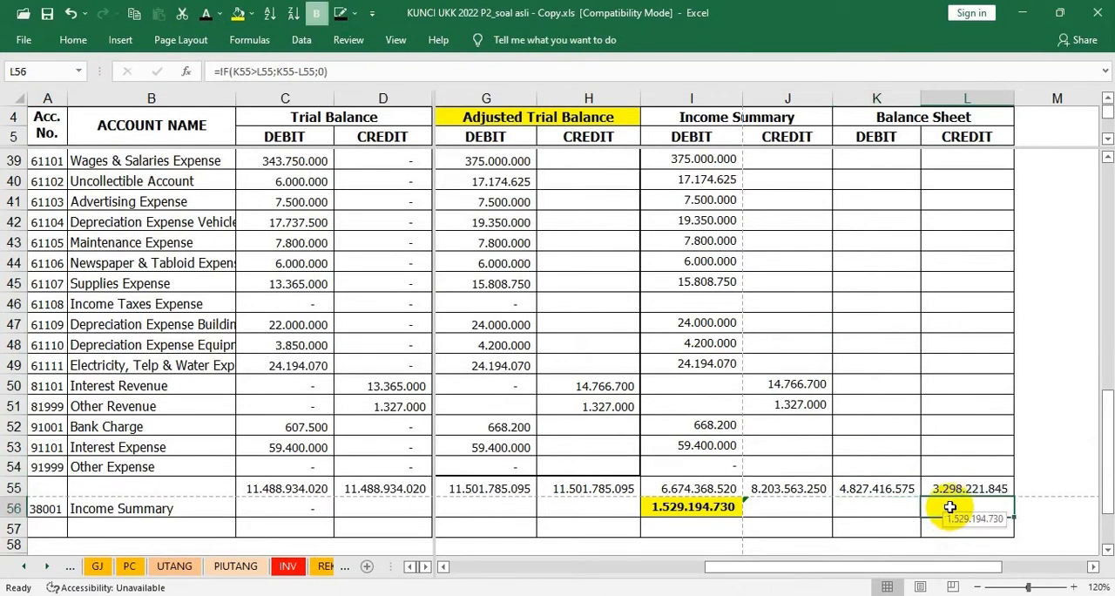
{"action": "left_click", "coordinate": [854, 488]}
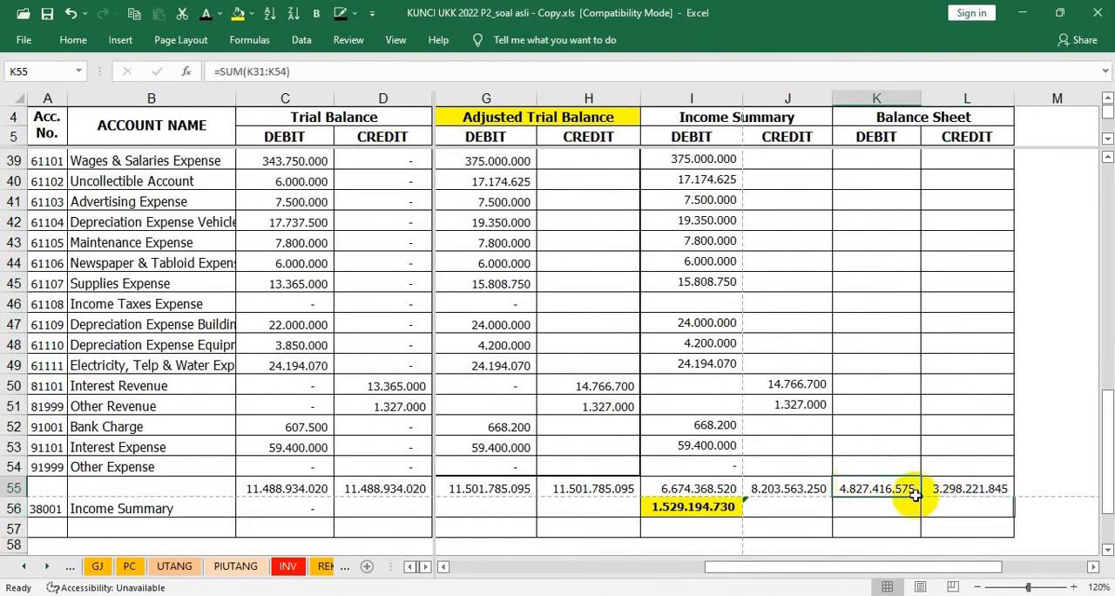
{"action": "left_click", "coordinate": [953, 510]}
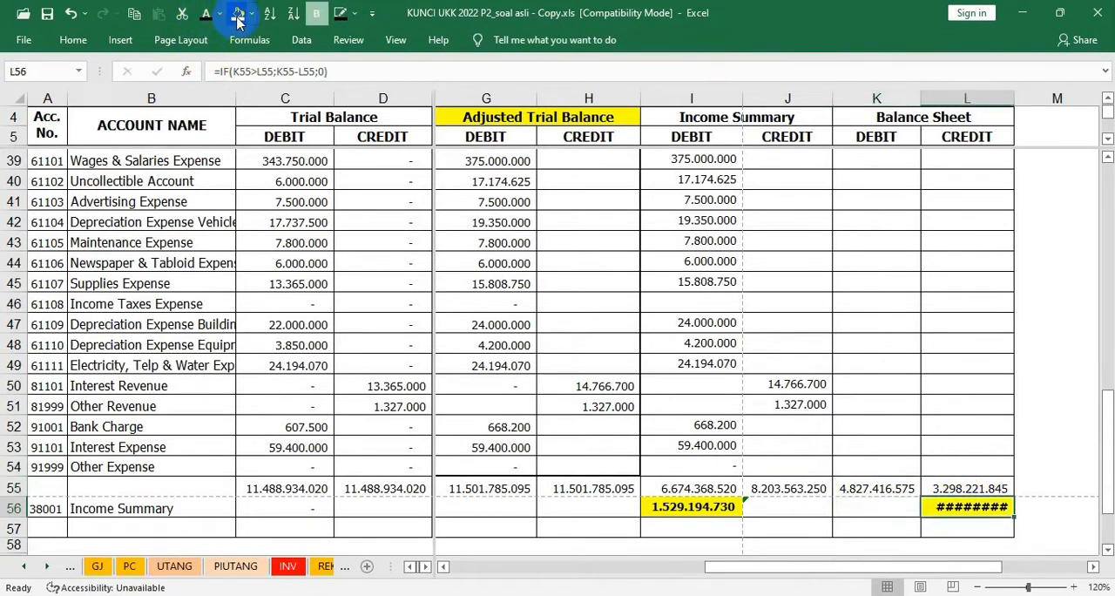
Widen column L slightly so the Income Summary balance in L56 fits, and inspect the Balance Sheet totals in K55:L55
{"action": "left_click_drag", "start_coordinate": [1014, 97], "coordinate": [1017, 97]}
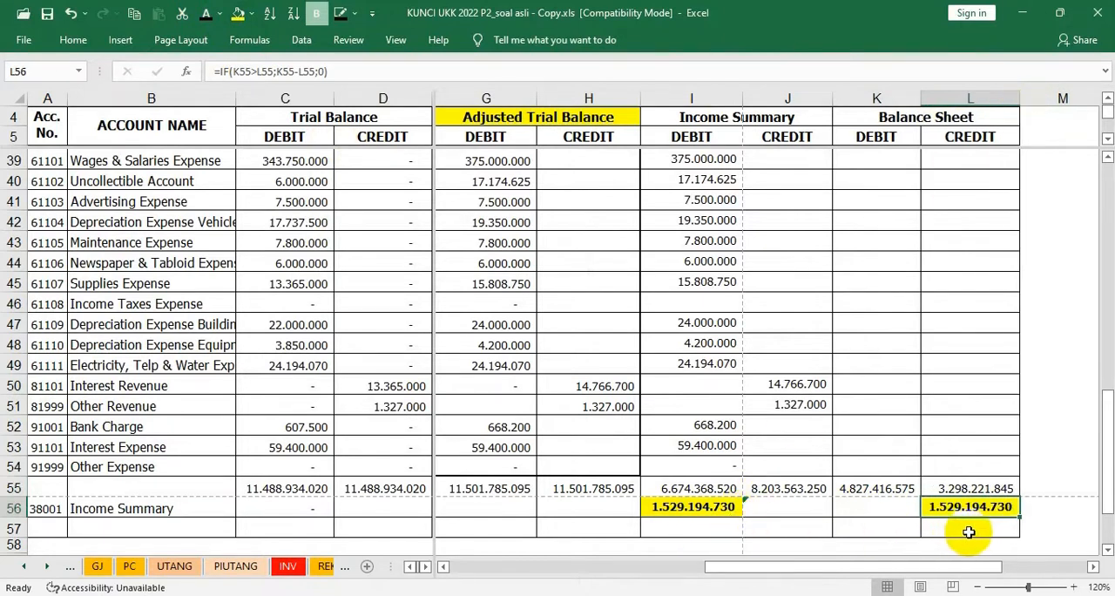
{"action": "left_click", "coordinate": [862, 486]}
{"action": "left_click", "coordinate": [945, 489]}
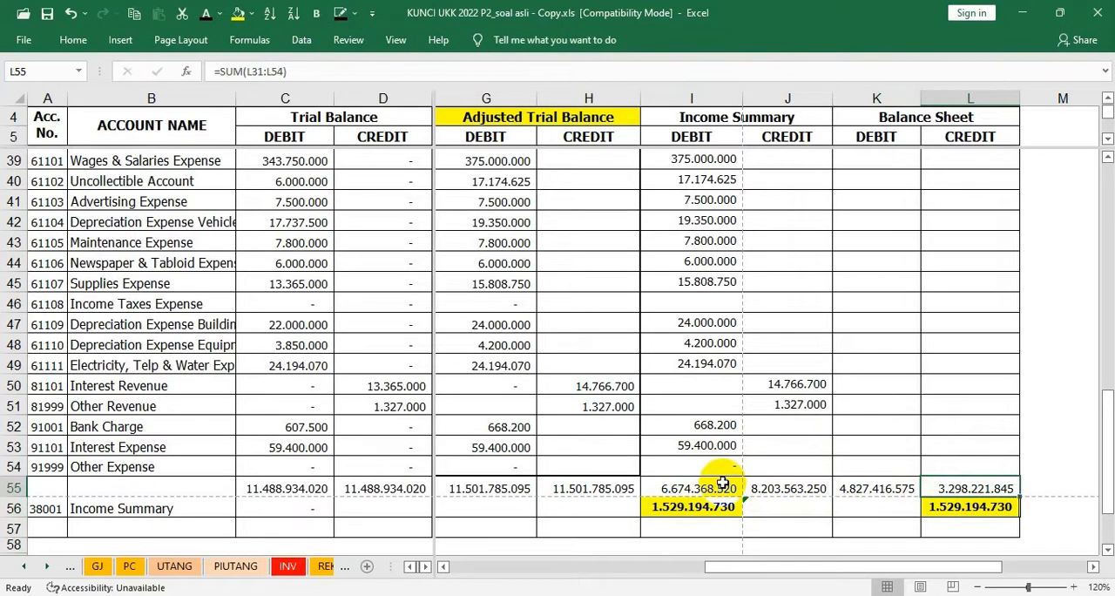
Reveal the final Income Summary and Balance Sheet totals in I57:L57 with the dark font colour and fill them yellow
{"action": "left_click_drag", "start_coordinate": [675, 529], "coordinate": [948, 527]}
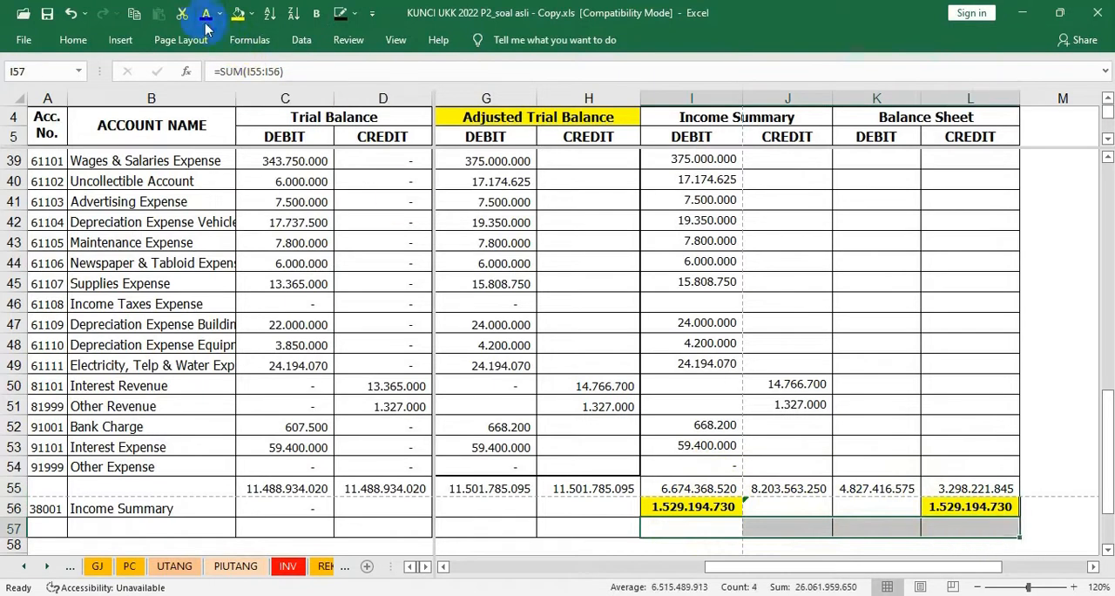
{"action": "left_click", "coordinate": [237, 15]}
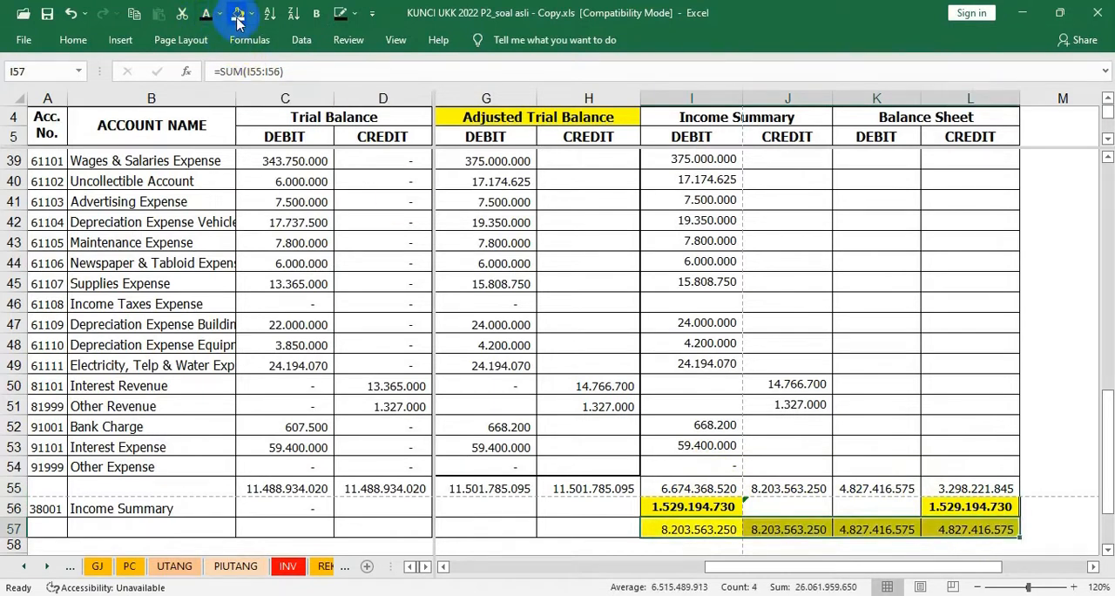
{"action": "left_click", "coordinate": [315, 17]}
{"action": "left_click", "coordinate": [316, 17]}
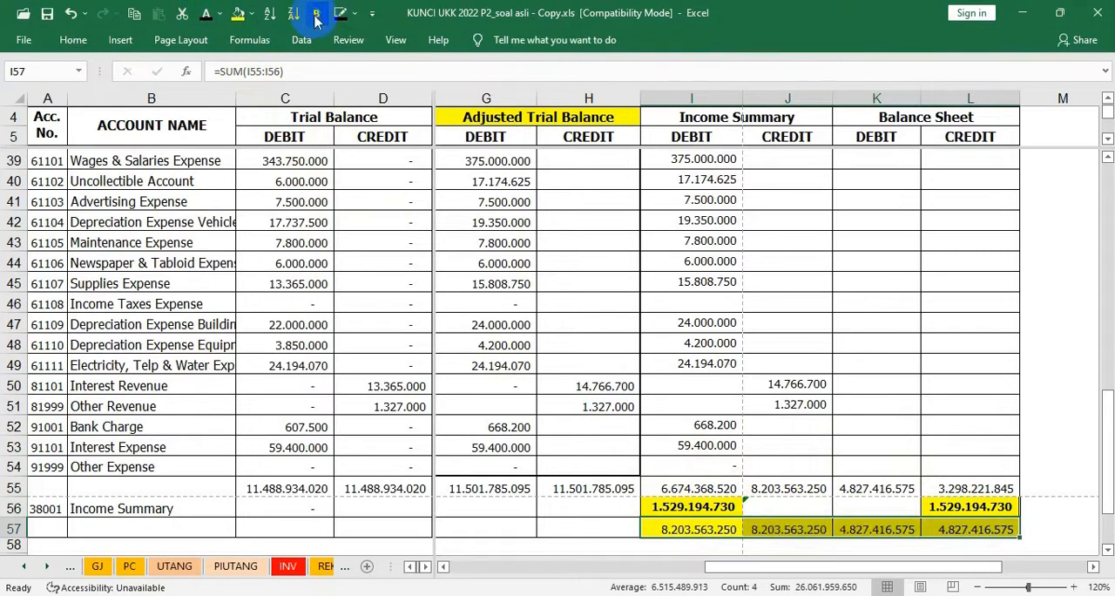
{"action": "left_click", "coordinate": [797, 344]}
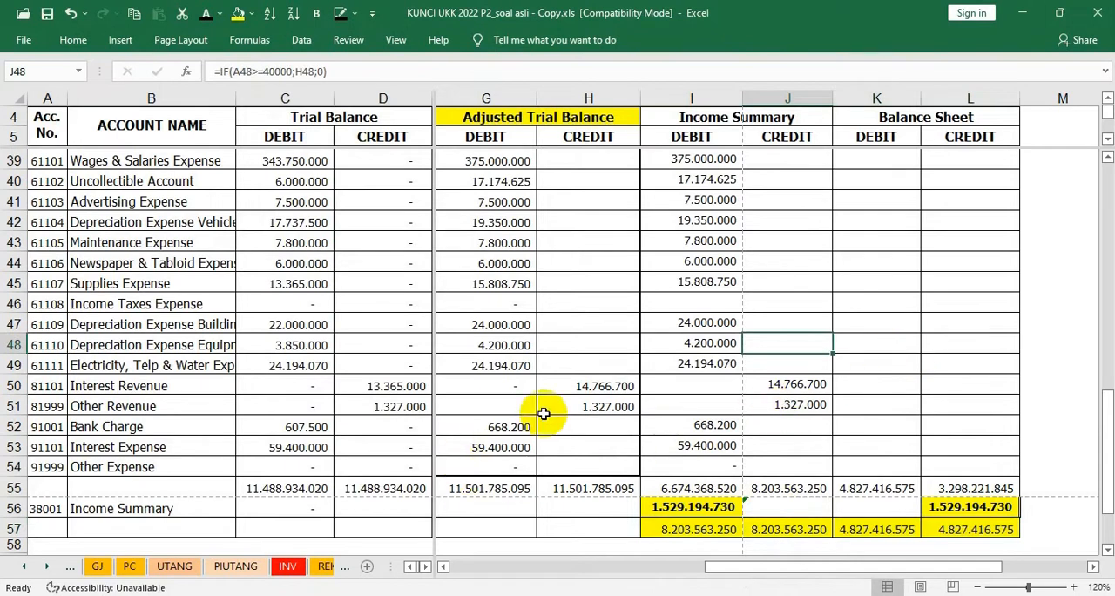
Reveal the Jumlah Pindahan and Jumlah dipindahkan subtotals in I30:L31 with the dark font colour
{"action": "scroll", "coordinate": [543, 412], "scroll_direction": "up", "scroll_amount": 4}
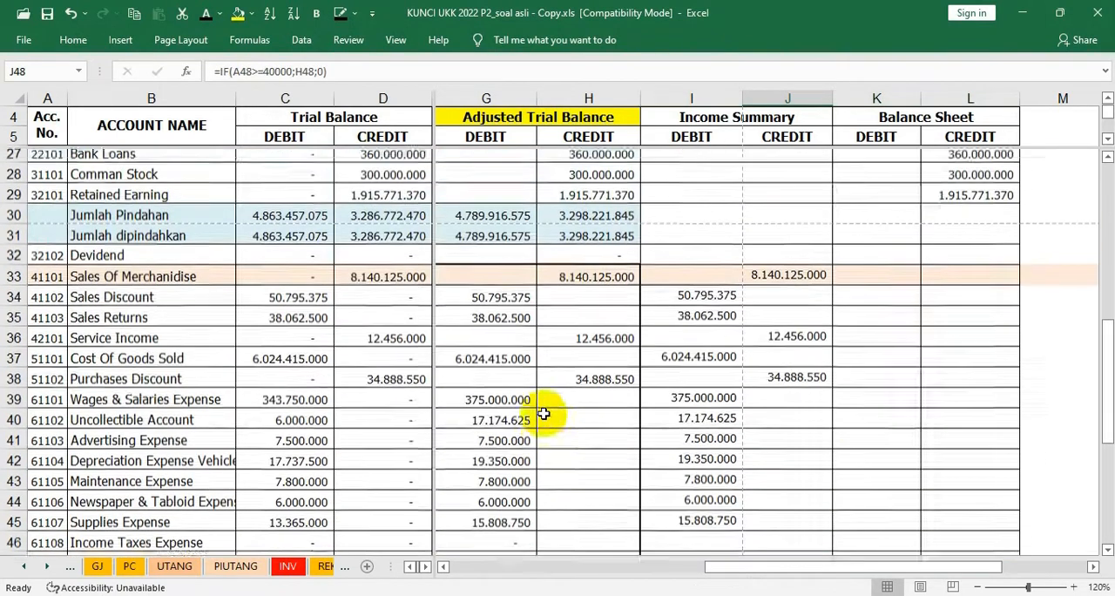
{"action": "left_click_drag", "start_coordinate": [670, 218], "coordinate": [961, 239]}
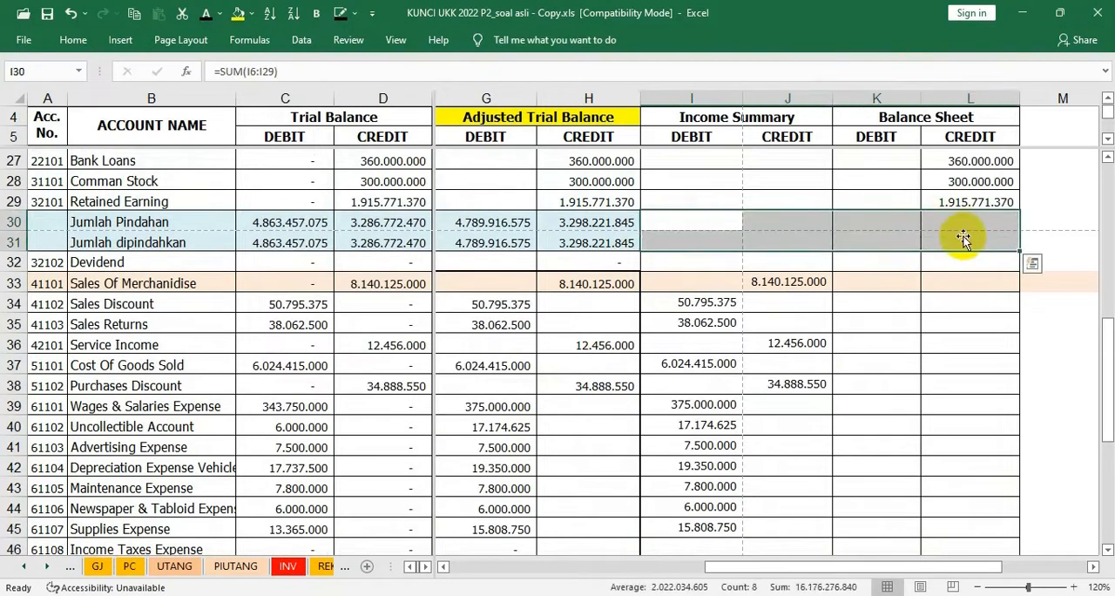
{"action": "left_click", "coordinate": [208, 15]}
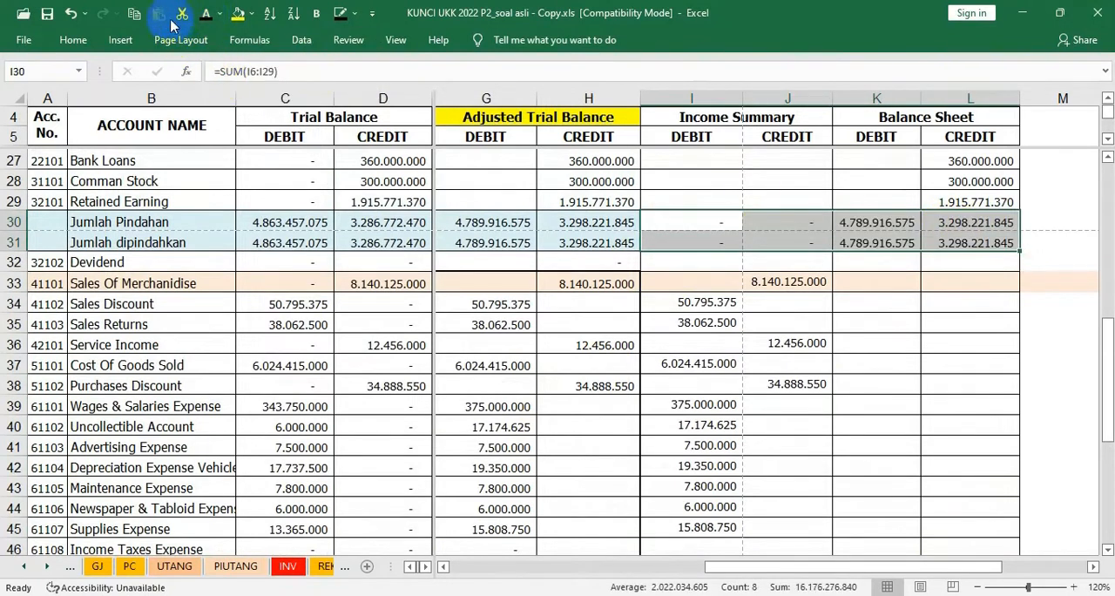
{"action": "left_click", "coordinate": [721, 403]}
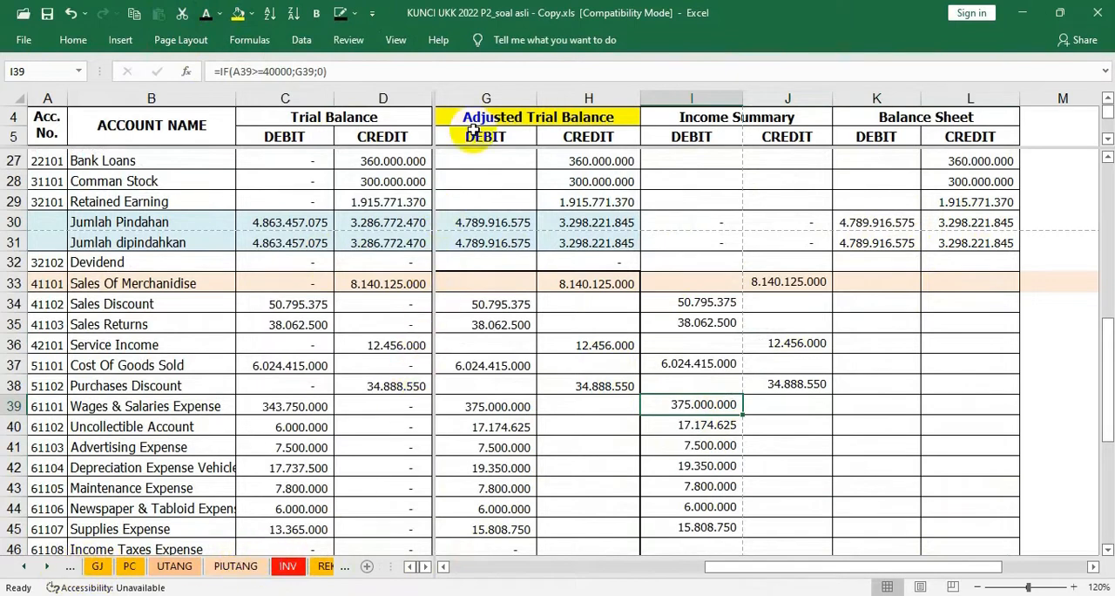
Examine the income statement layout on the LR sheet and the matching Income Summary balances on the LAJUR sheet
{"action": "key", "text": "ctrl+Page_Down"}
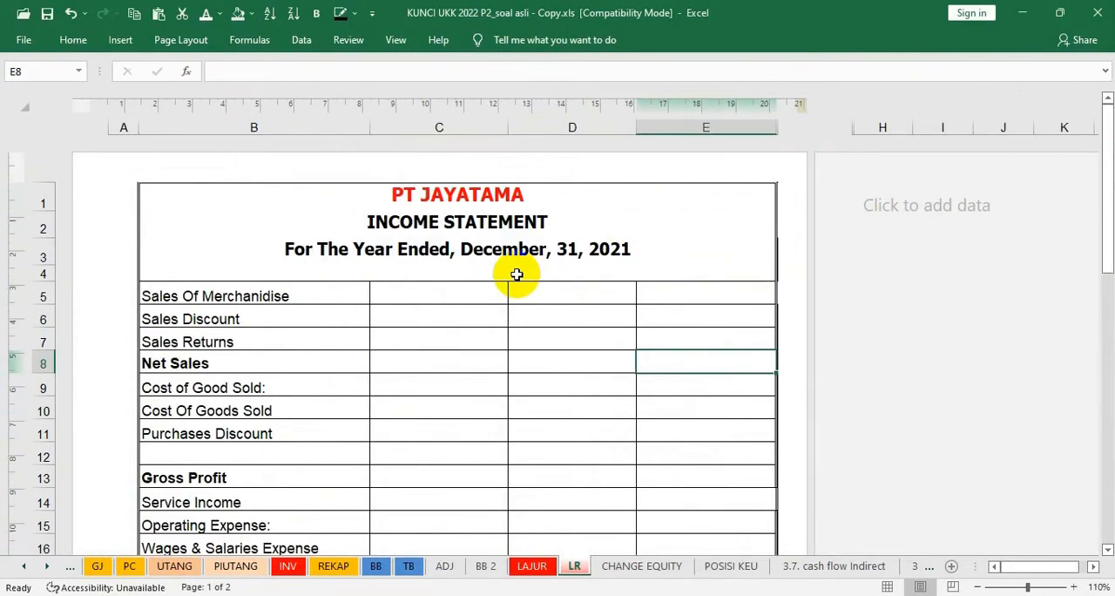
{"action": "scroll", "coordinate": [517, 274], "scroll_direction": "down", "scroll_amount": 1}
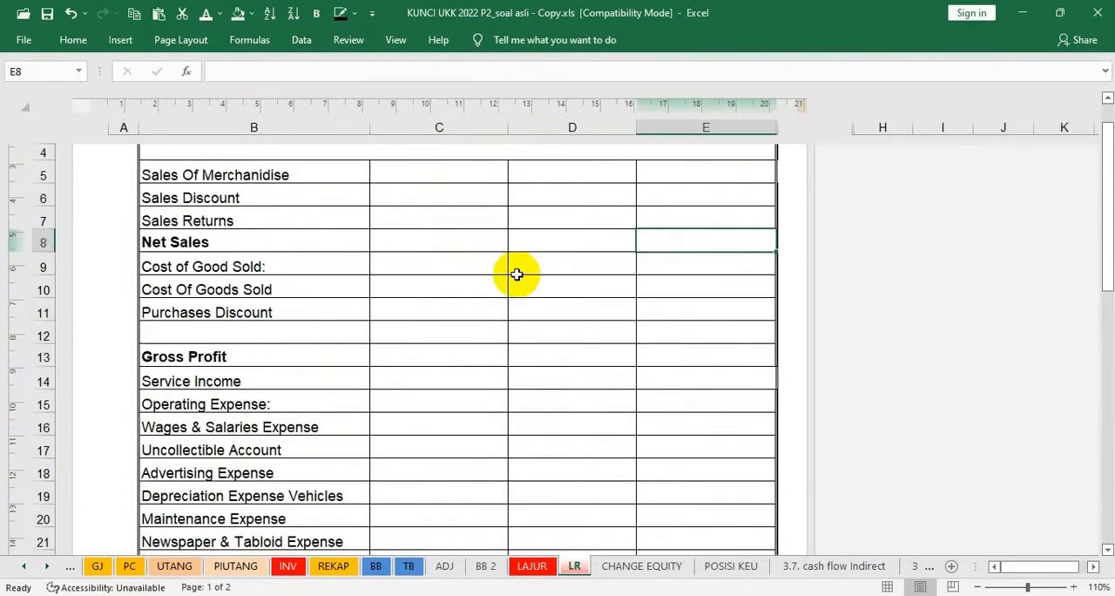
{"action": "scroll", "coordinate": [517, 275], "scroll_direction": "up", "scroll_amount": 1}
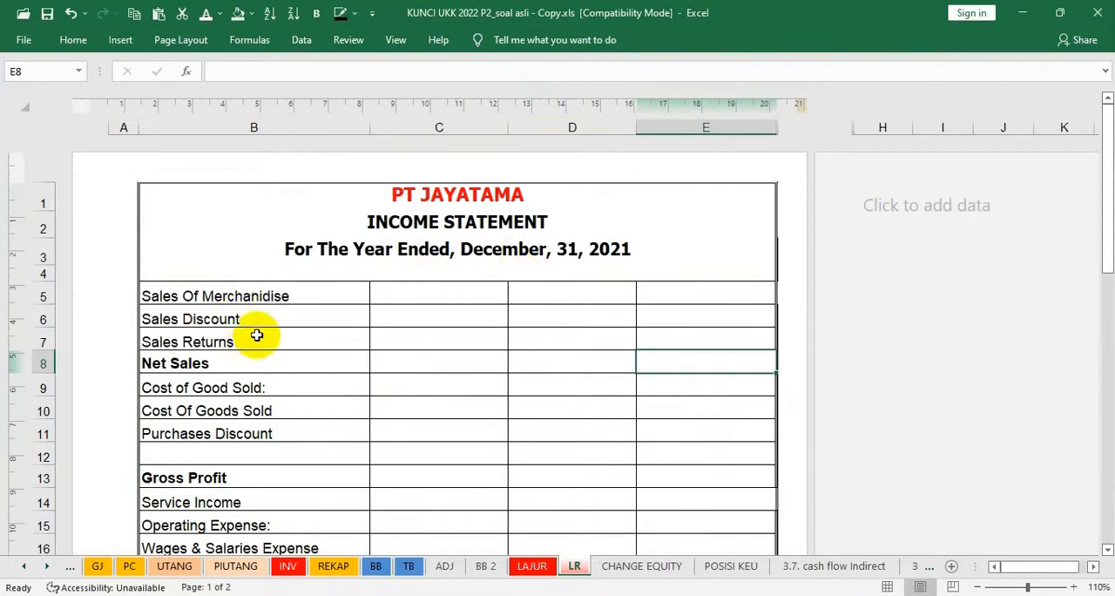
{"action": "scroll", "coordinate": [257, 335], "scroll_direction": "down", "scroll_amount": 1}
{"action": "scroll", "coordinate": [257, 336], "scroll_direction": "up", "scroll_amount": 1}
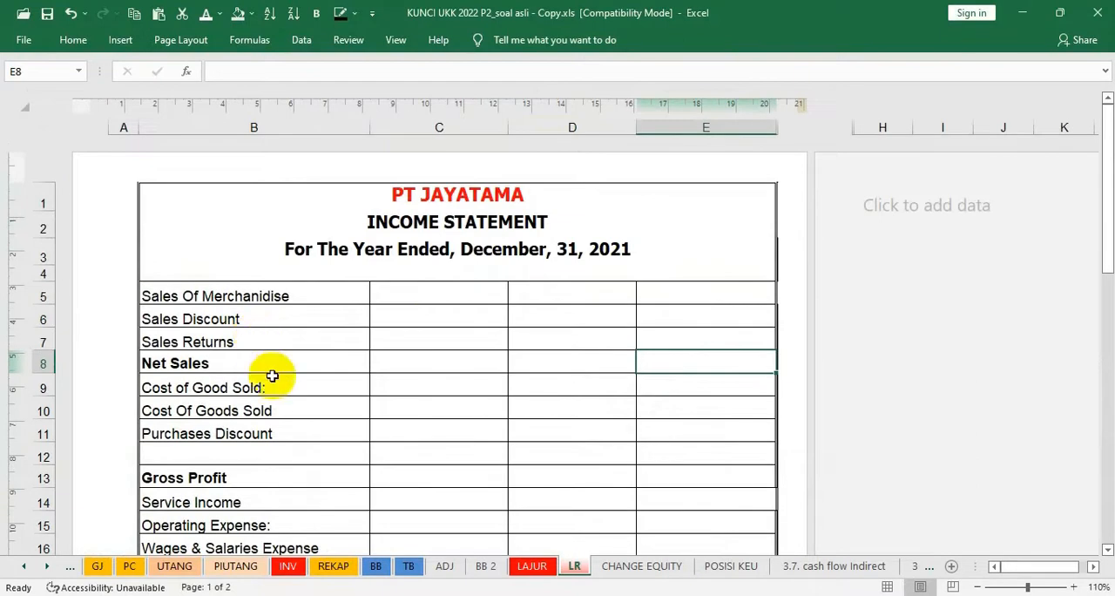
{"action": "left_click", "coordinate": [531, 565]}
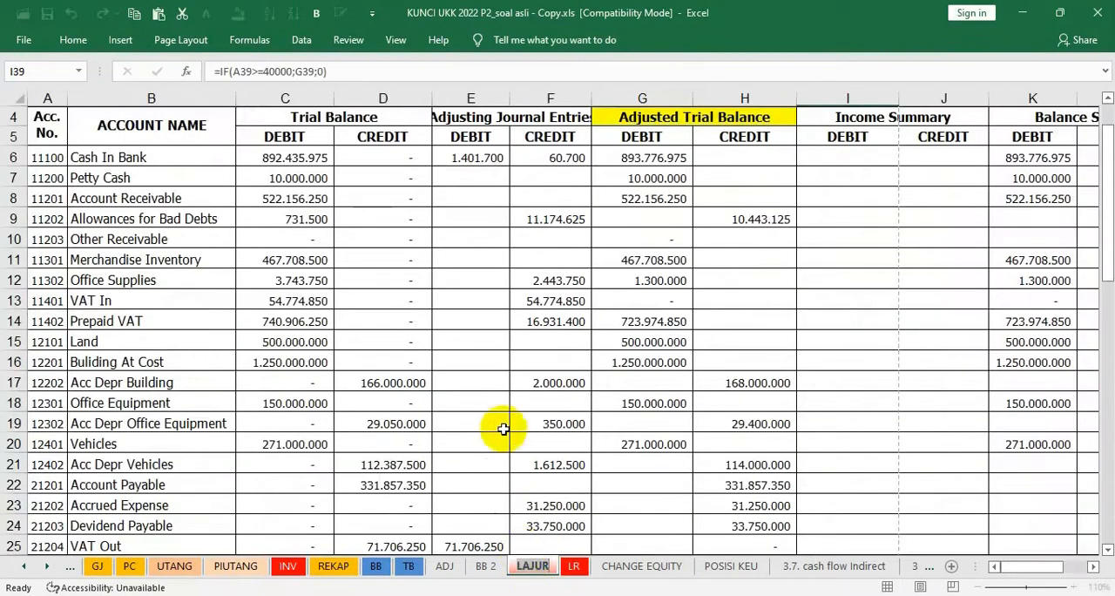
{"action": "left_click", "coordinate": [881, 397]}
{"action": "scroll", "coordinate": [882, 397], "scroll_direction": "down", "scroll_amount": 8}
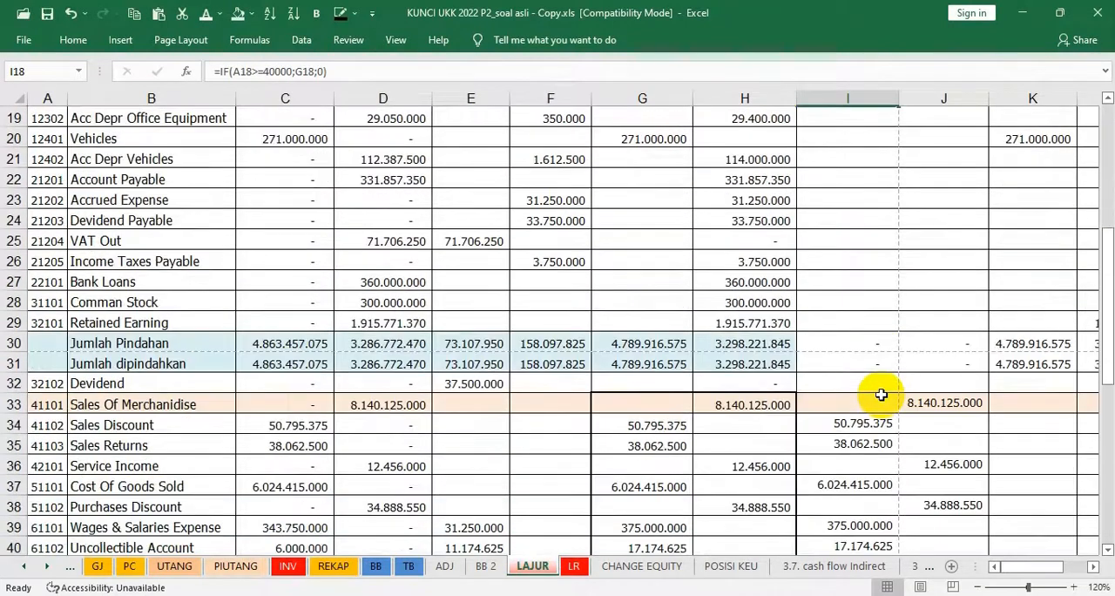
{"action": "scroll", "coordinate": [880, 344], "scroll_direction": "down", "scroll_amount": 4}
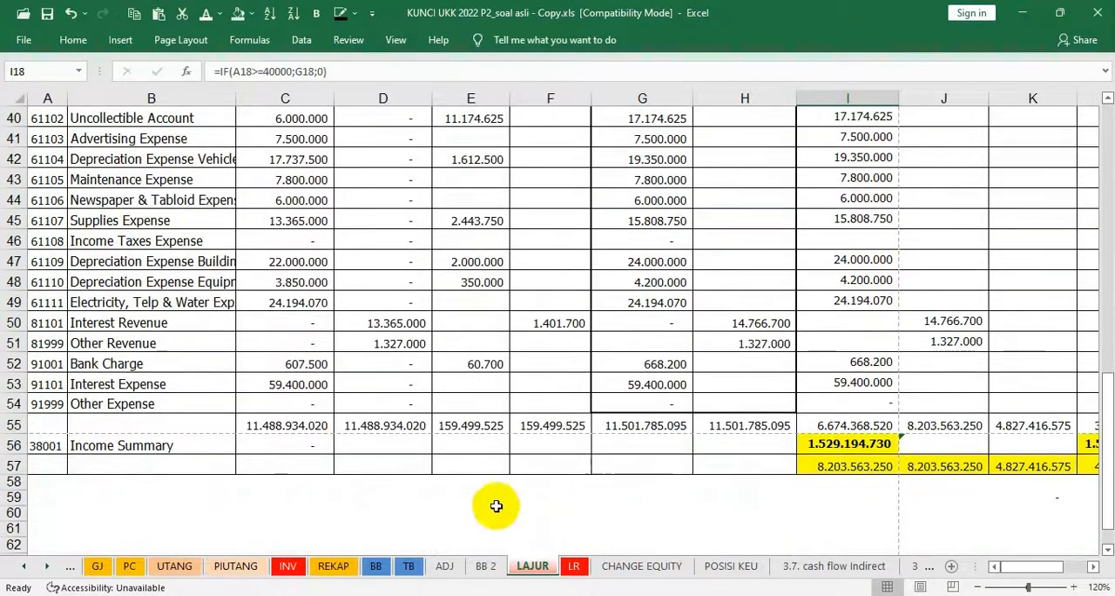
{"action": "scroll", "coordinate": [780, 212], "scroll_direction": "up", "scroll_amount": 3}
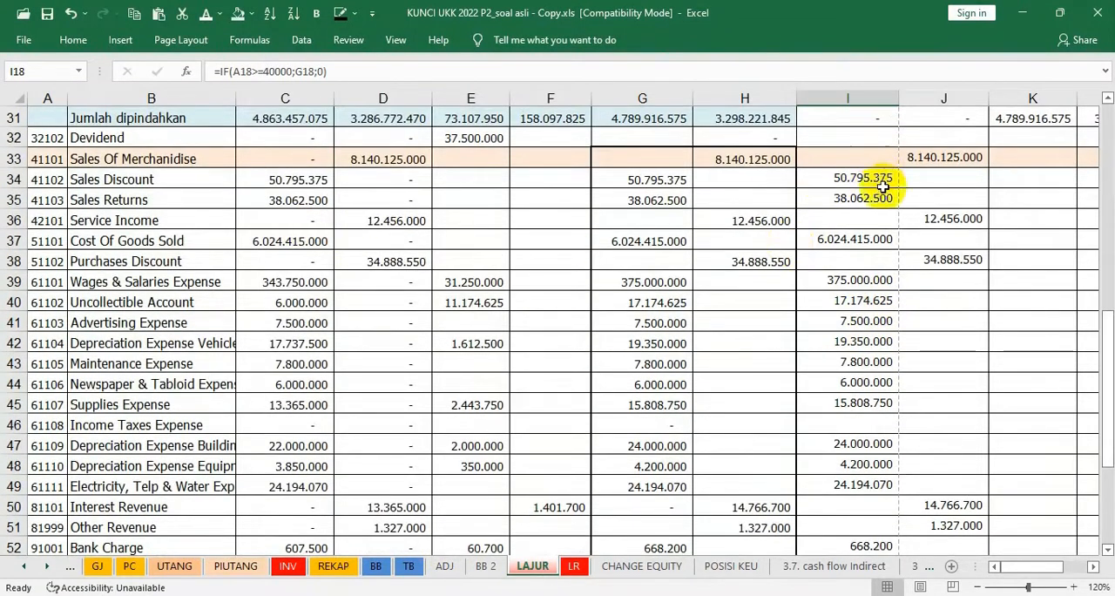
{"action": "scroll", "coordinate": [883, 388], "scroll_direction": "down", "scroll_amount": 2}
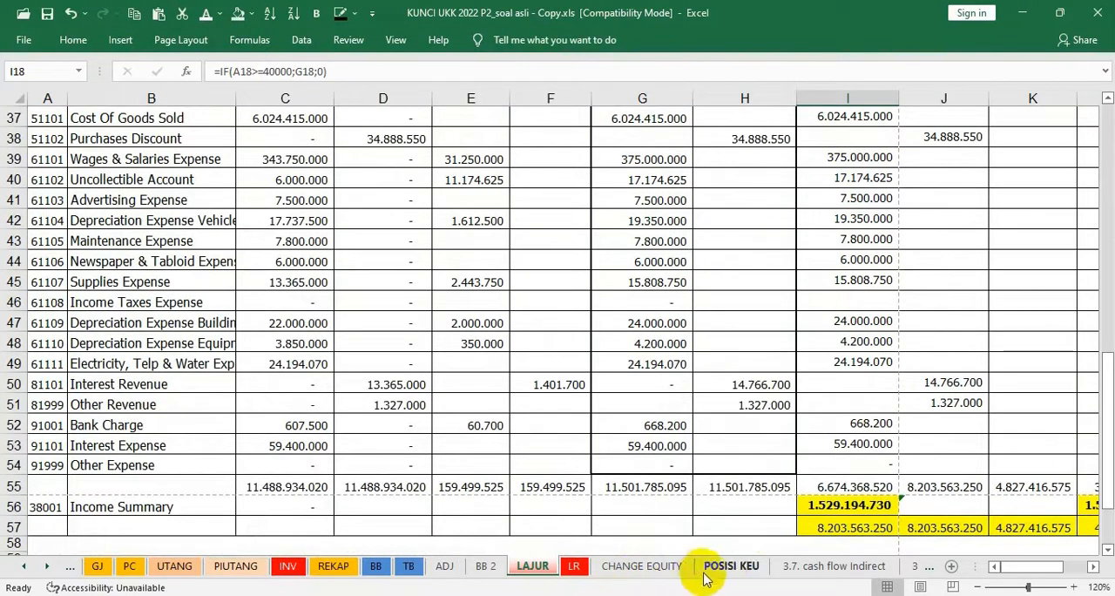
Check Sales Of Merchandise in LAJUR J33 and reveal its amount in C5 of the LR sheet with the dark font colour
{"action": "left_click", "coordinate": [575, 566]}
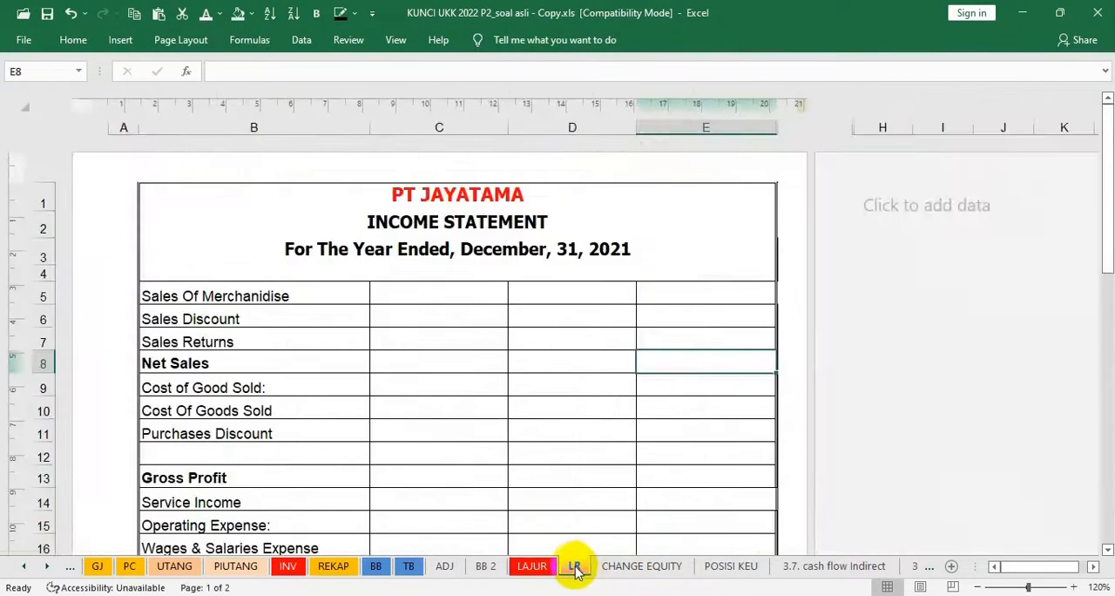
{"action": "left_click", "coordinate": [469, 289]}
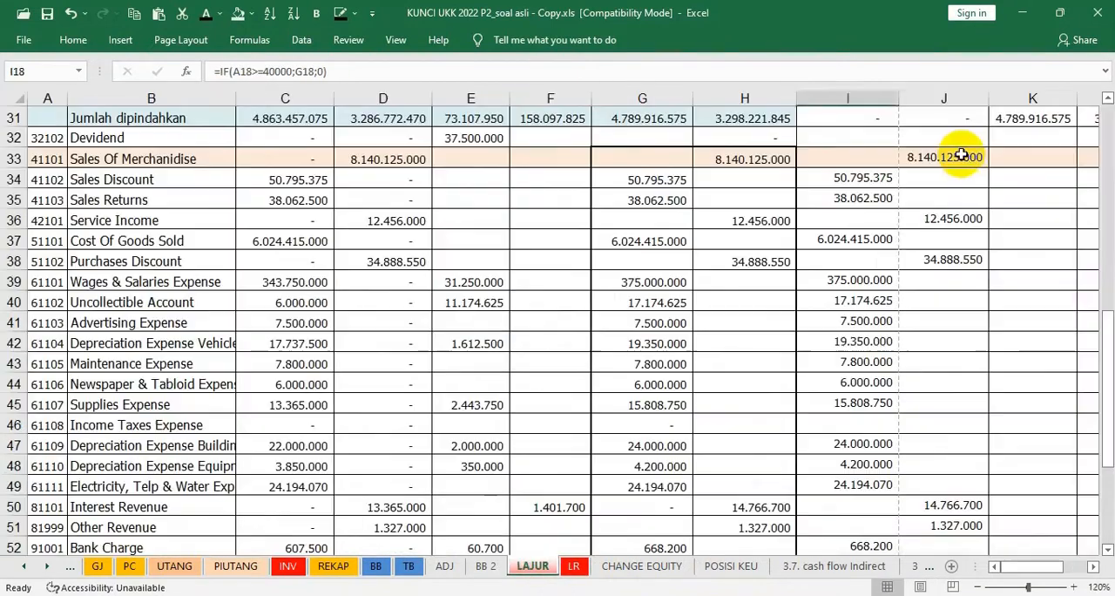
{"action": "scroll", "coordinate": [953, 155], "scroll_direction": "up", "scroll_amount": 4}
{"action": "key", "text": "Escape"}
{"action": "left_click", "coordinate": [935, 422]}
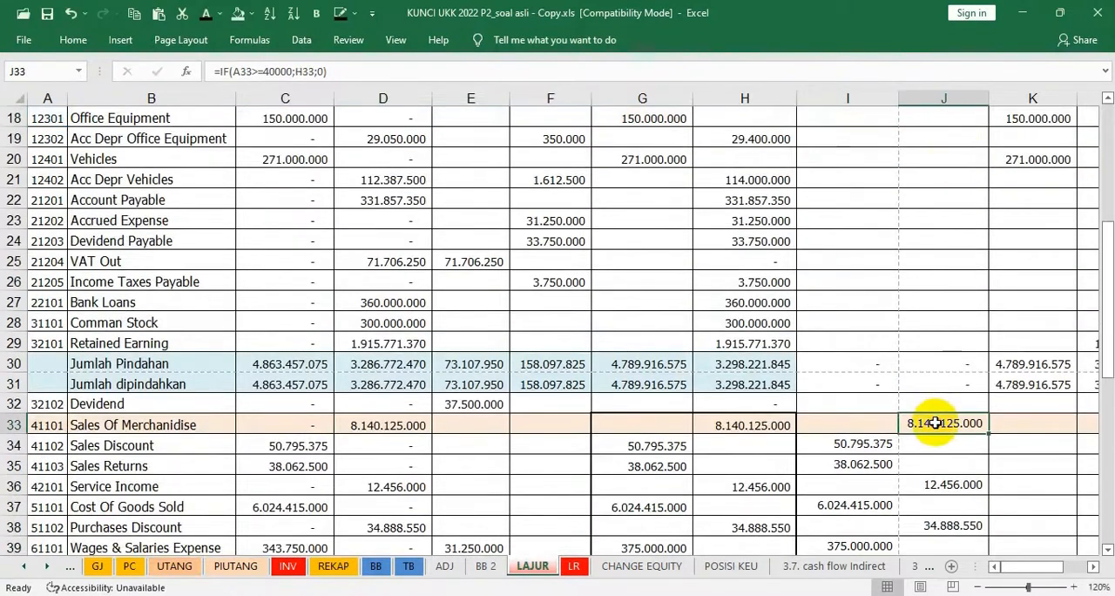
{"action": "left_click", "coordinate": [575, 568]}
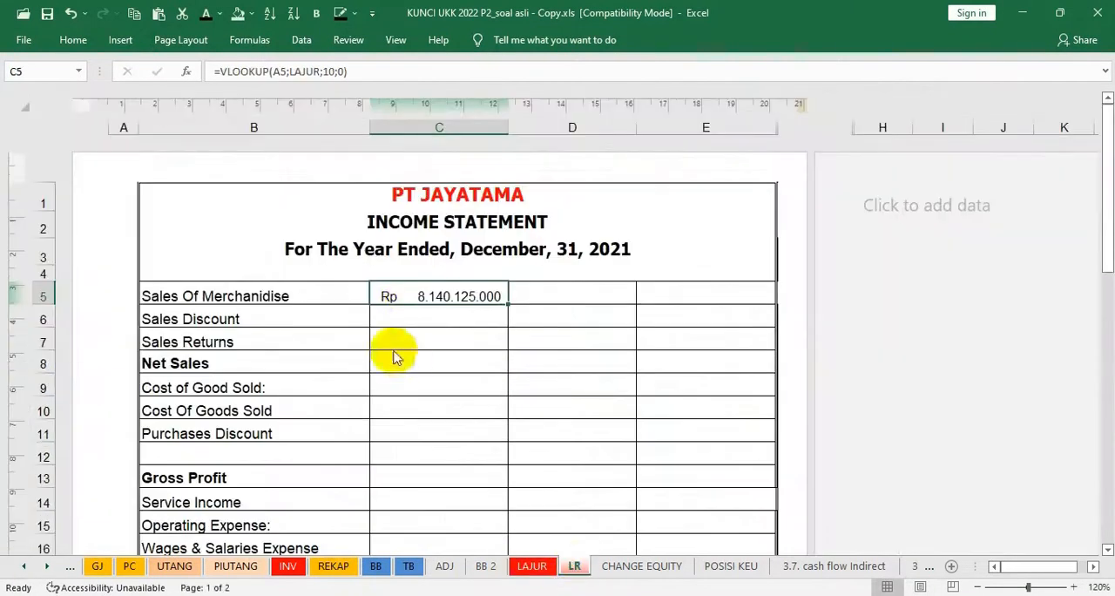
Check the Sales Discount and Sales Returns debits on LAJUR and reveal the Sales Discount in C6 of the LR sheet
{"action": "left_click", "coordinate": [414, 312]}
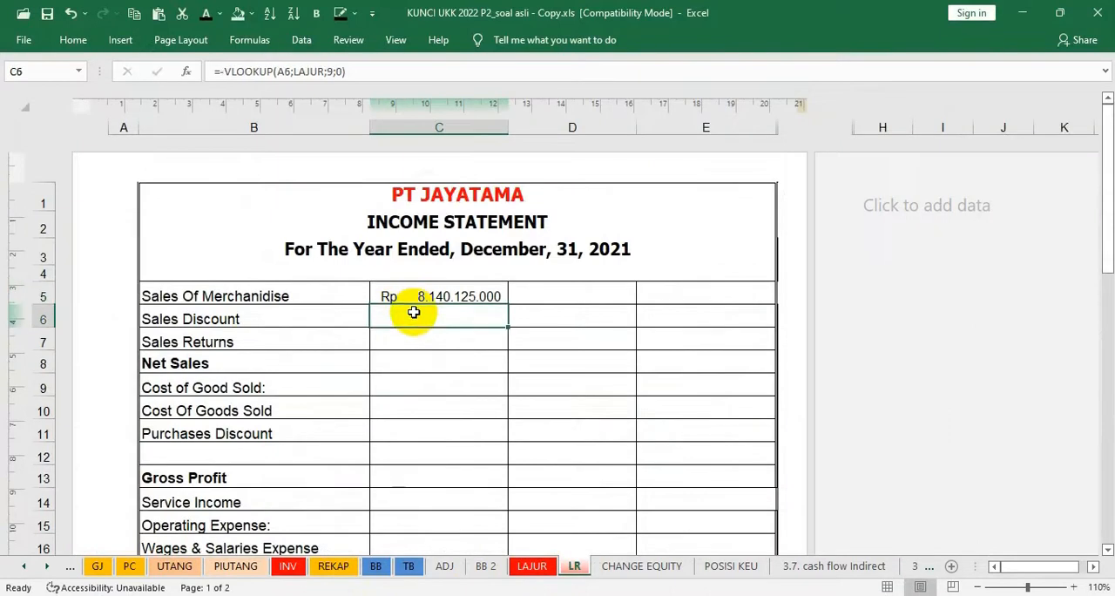
{"action": "left_click", "coordinate": [528, 567]}
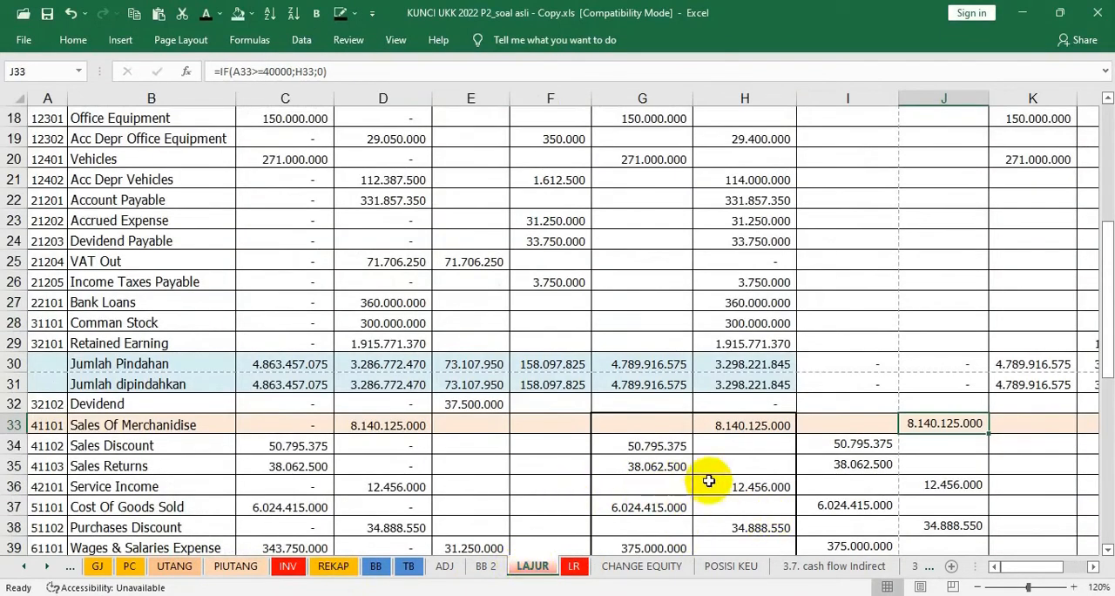
{"action": "left_click", "coordinate": [834, 444]}
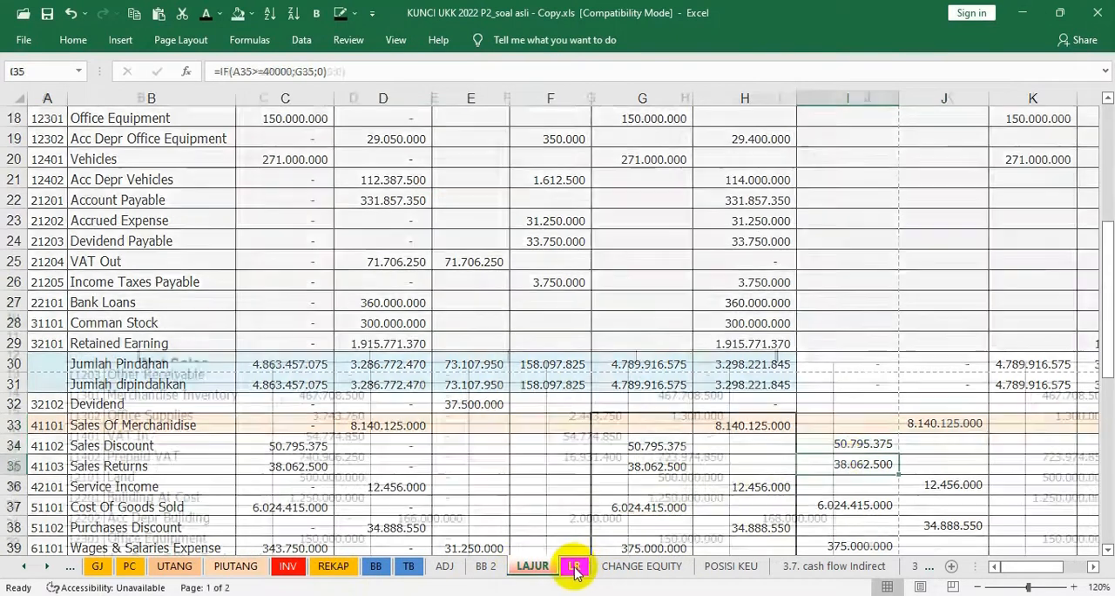
{"action": "left_click", "coordinate": [574, 566]}
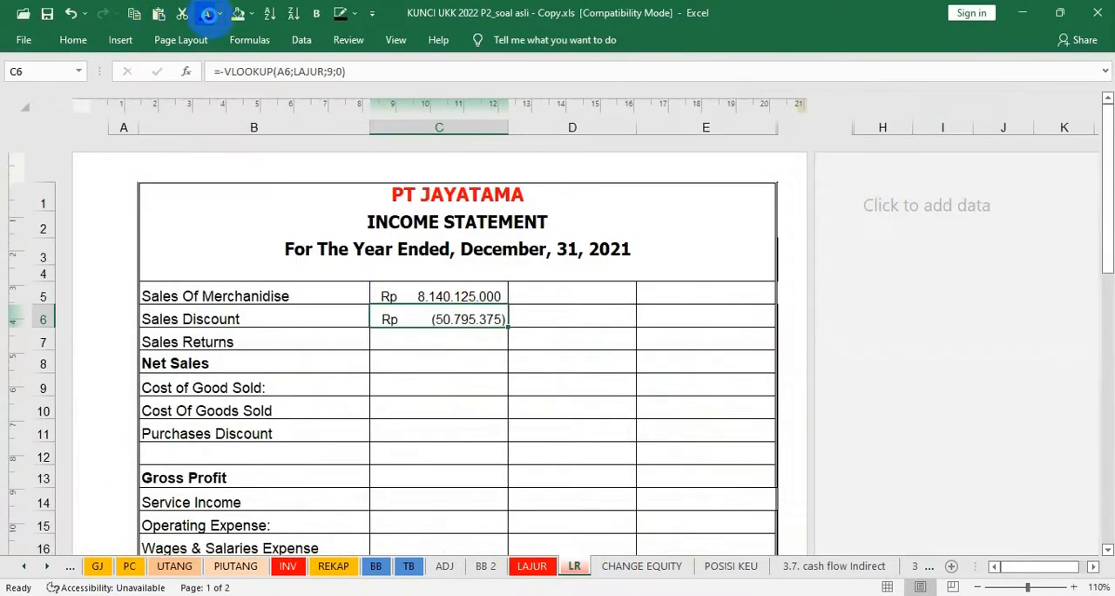
Reveal the Sales Returns amount in C7 and the Net Sales subtotal in D8 with the dark font colour
{"action": "key", "text": "Down"}
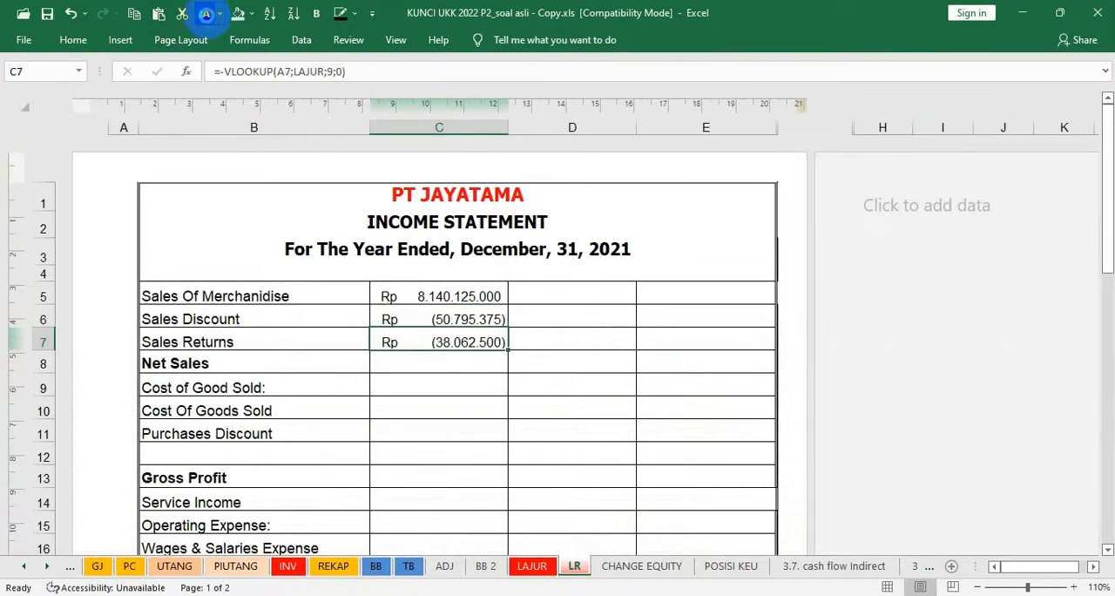
{"action": "left_click", "coordinate": [443, 363]}
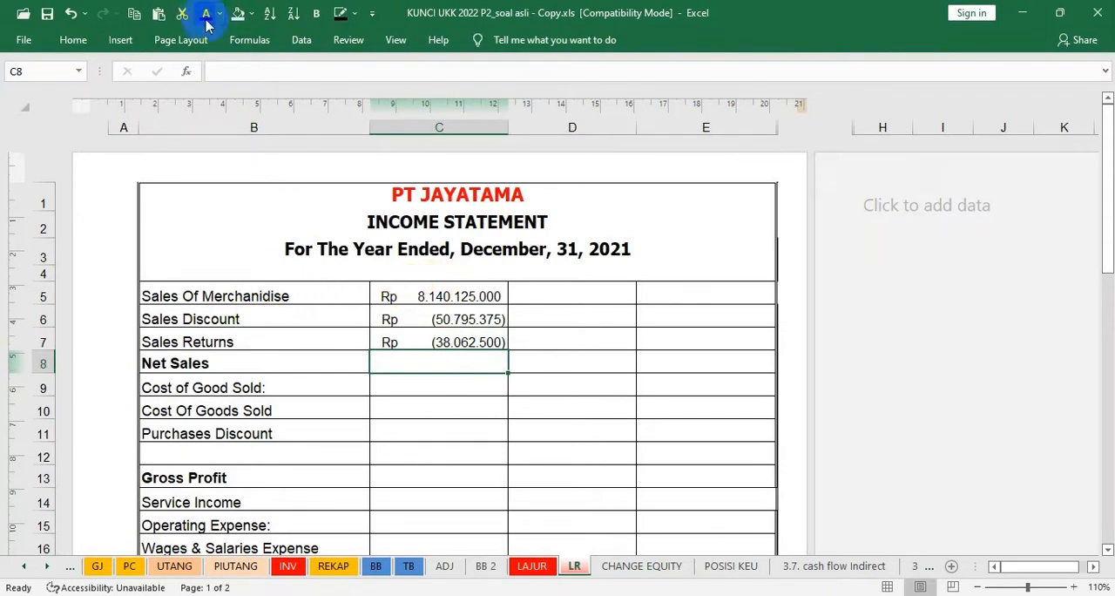
{"action": "left_click", "coordinate": [538, 357]}
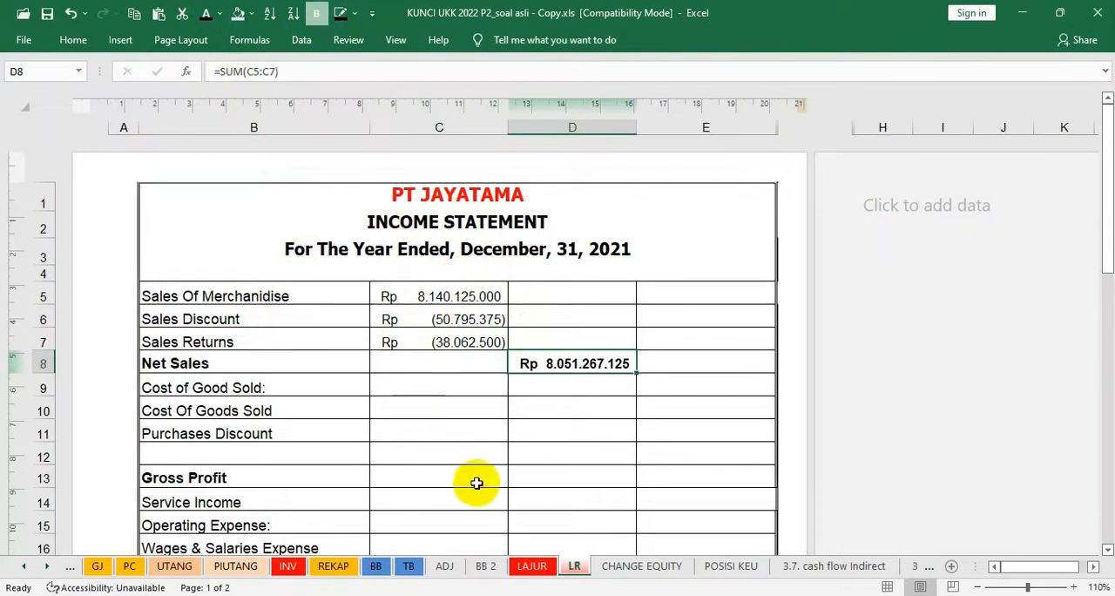
Check Cost Of Goods Sold in LAJUR I37 and apply the dark font colour to C9:D10 on the LR sheet
{"action": "left_click", "coordinate": [532, 567]}
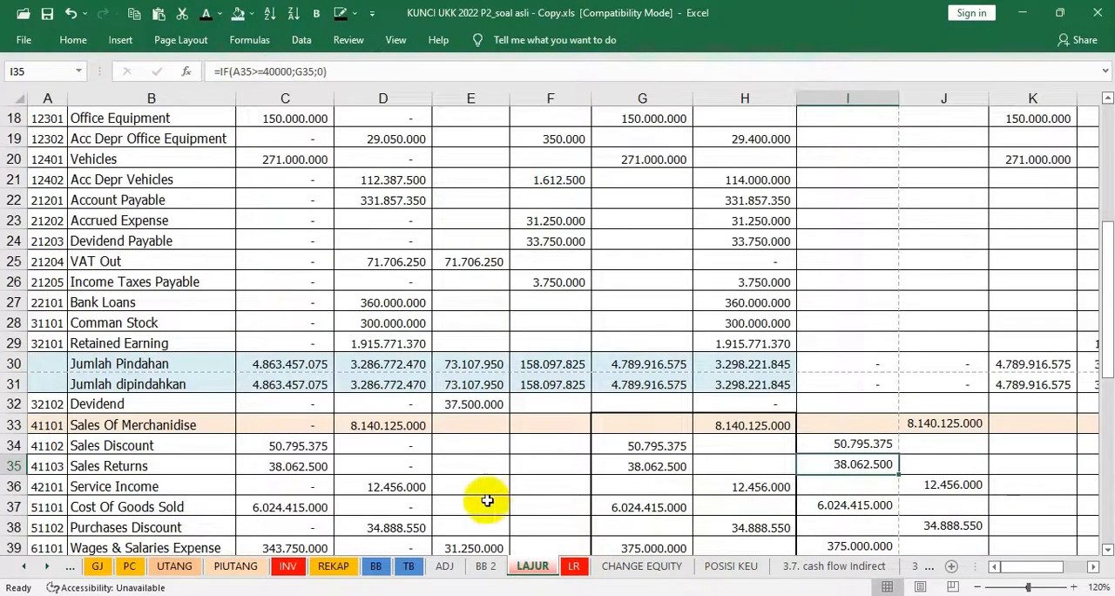
{"action": "left_click", "coordinate": [826, 509]}
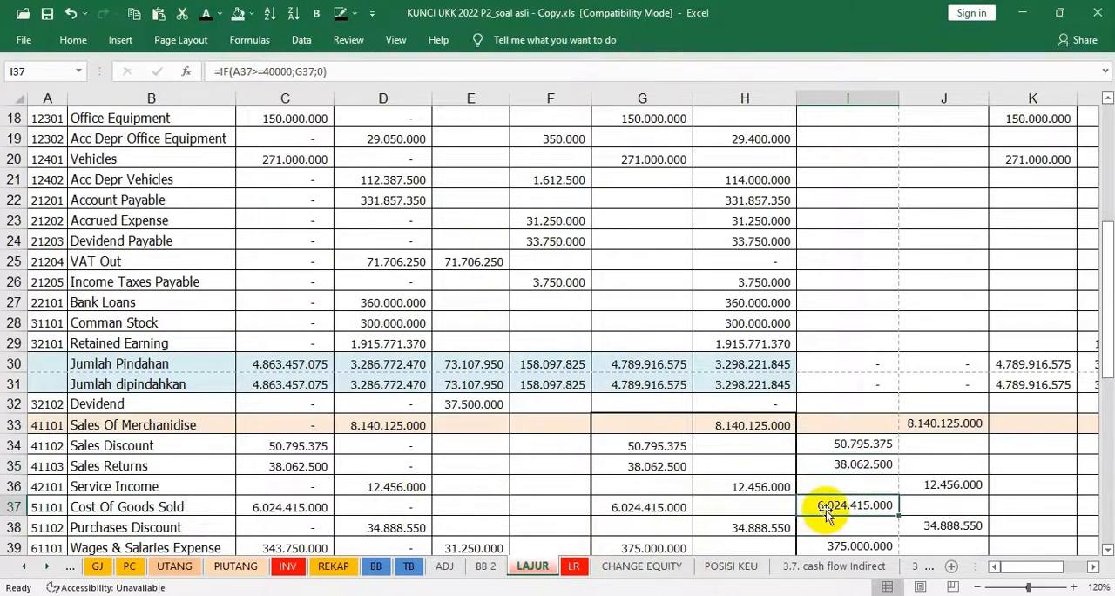
{"action": "left_click", "coordinate": [575, 567]}
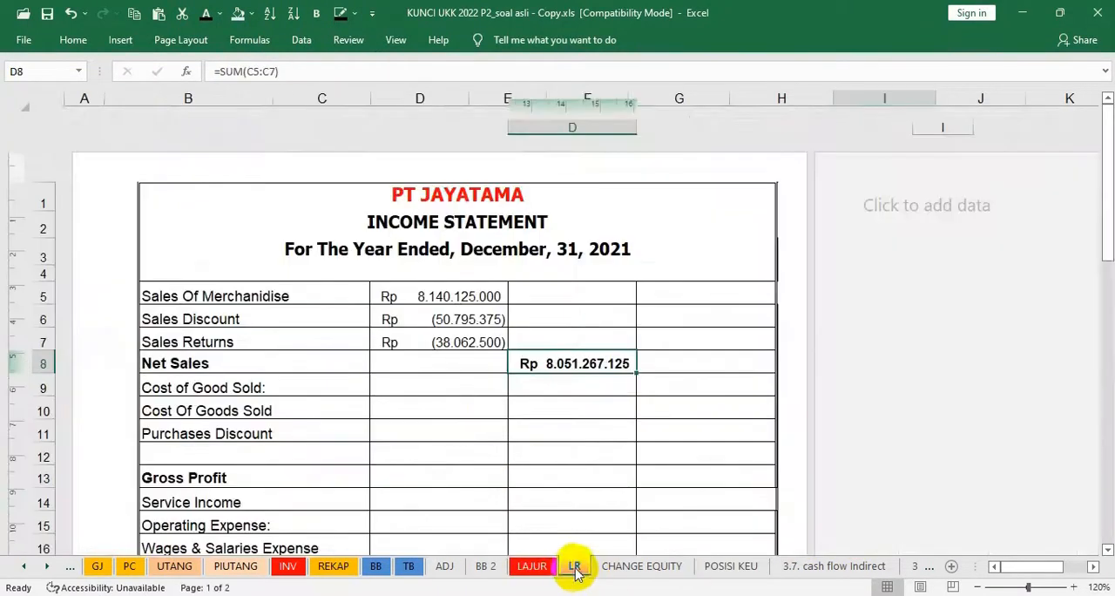
{"action": "left_click_drag", "start_coordinate": [440, 389], "coordinate": [515, 423]}
{"action": "left_click", "coordinate": [206, 15]}
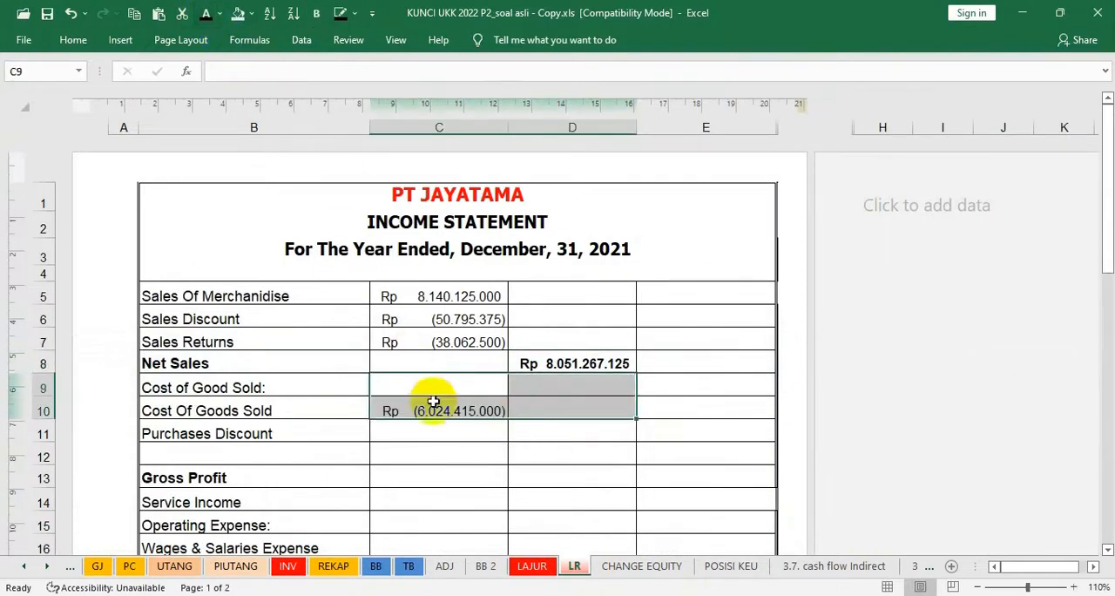
Reveal the Purchases Discount in C11 and the cost of goods sold subtotal in D12 with the dark font colour
{"action": "left_click", "coordinate": [445, 433]}
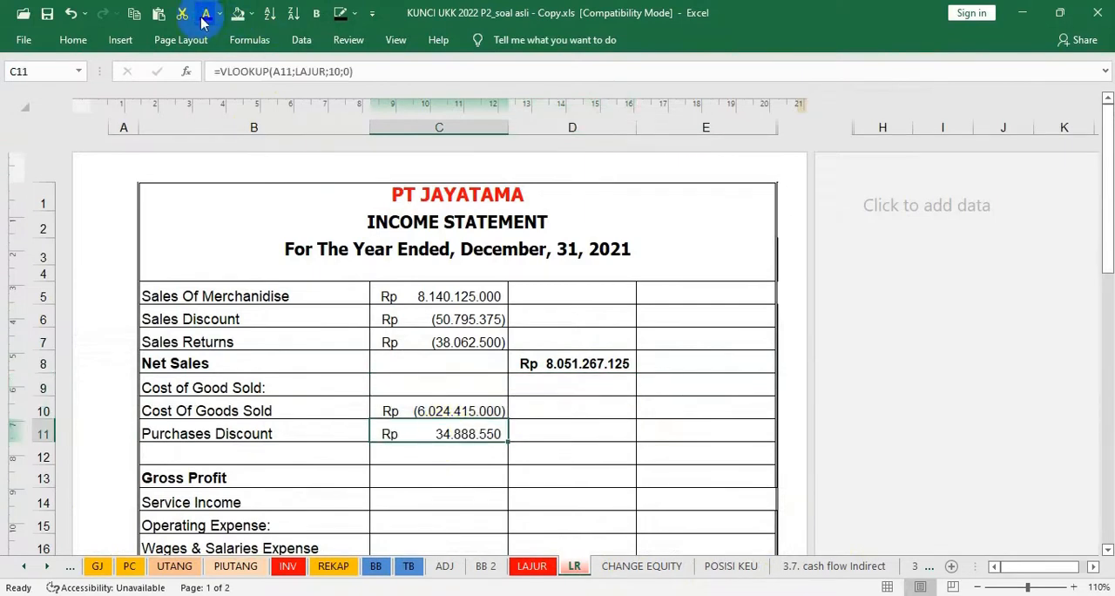
{"action": "left_click", "coordinate": [575, 451]}
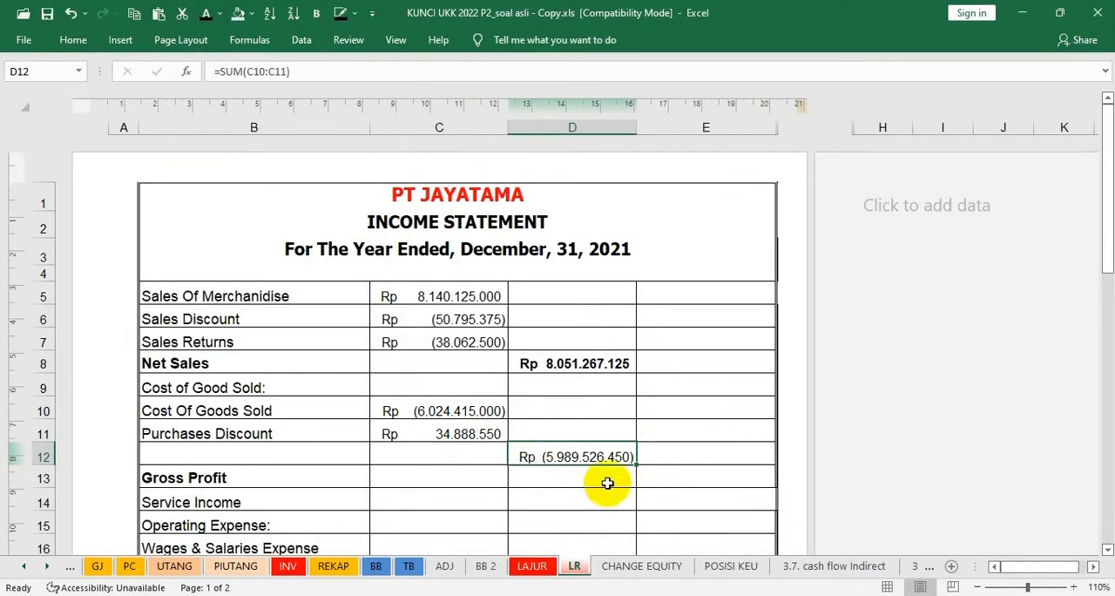
Reveal the Gross Profit in E13 of the LR sheet with the dark font colour and make it bold
{"action": "left_click", "coordinate": [562, 478]}
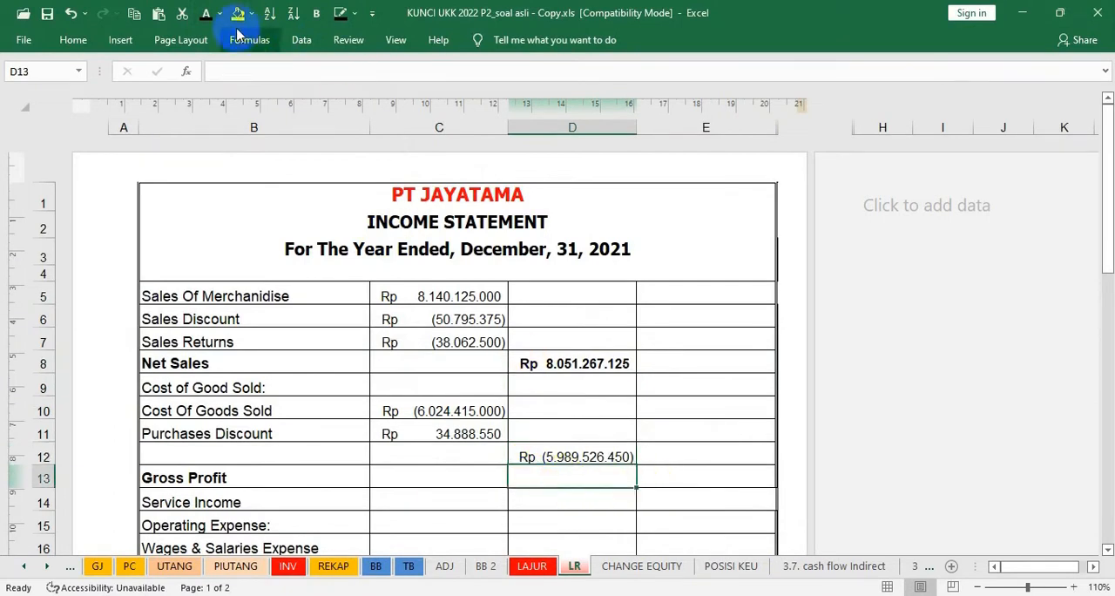
{"action": "left_click", "coordinate": [679, 476]}
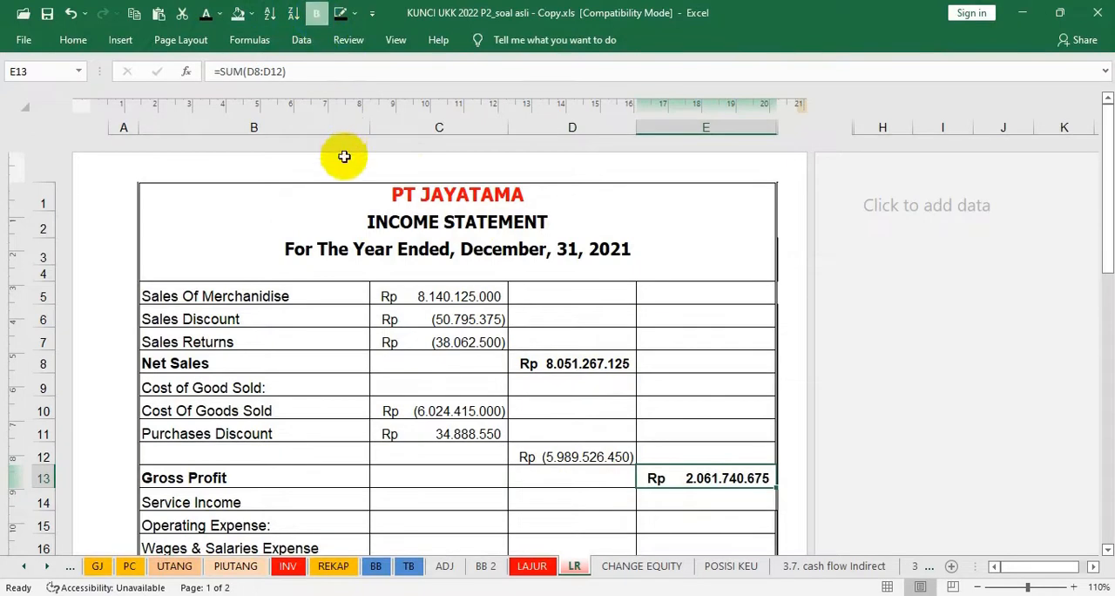
{"action": "scroll", "coordinate": [471, 410], "scroll_direction": "down", "scroll_amount": 1}
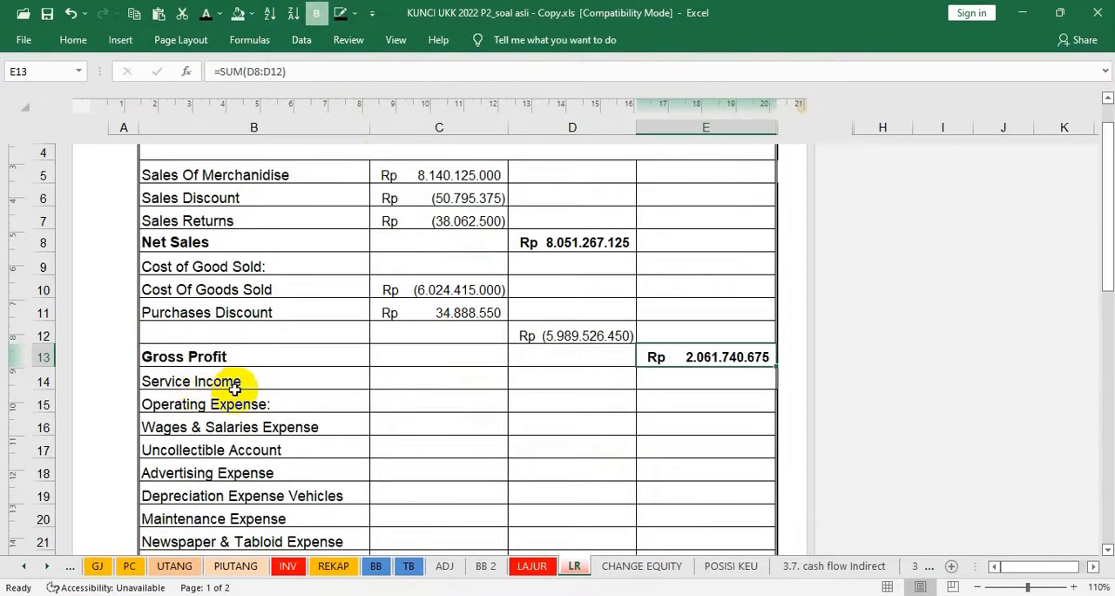
{"action": "scroll", "coordinate": [234, 386], "scroll_direction": "up", "scroll_amount": 1}
{"action": "scroll", "coordinate": [233, 386], "scroll_direction": "down", "scroll_amount": 2}
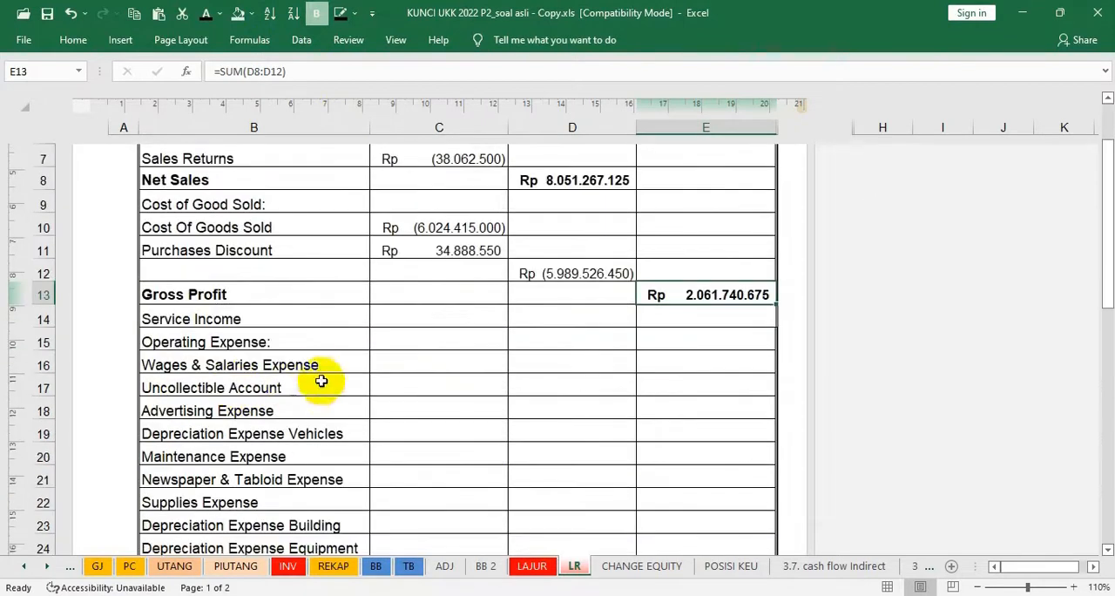
Check the Service Income credit in LAJUR J36 and reveal the Service Income in E14 of the LR sheet with the dark font colour
{"action": "left_click", "coordinate": [531, 566]}
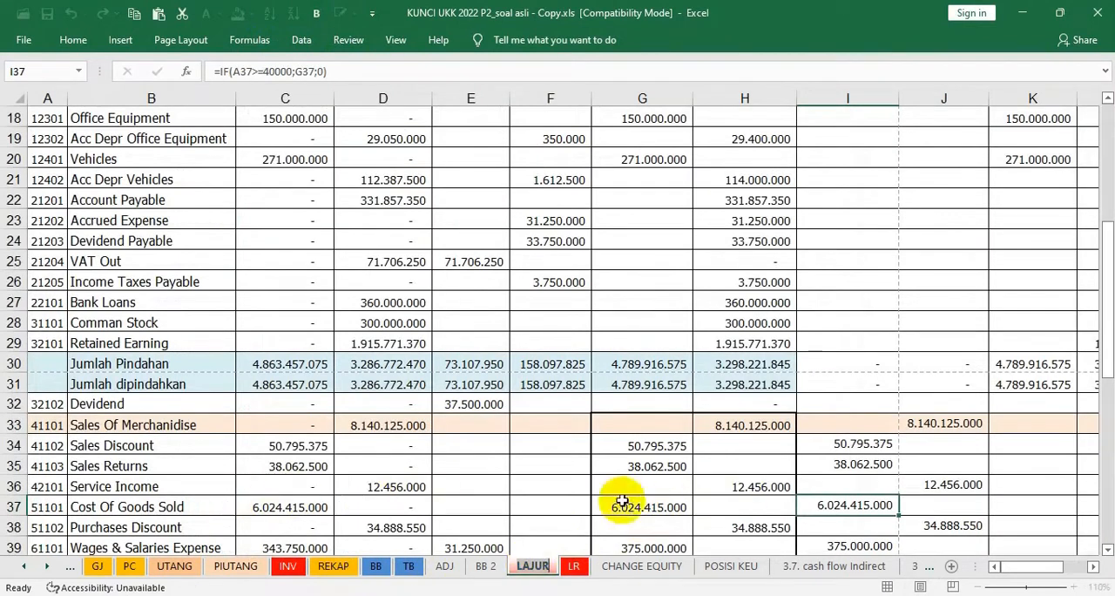
{"action": "left_click", "coordinate": [928, 485]}
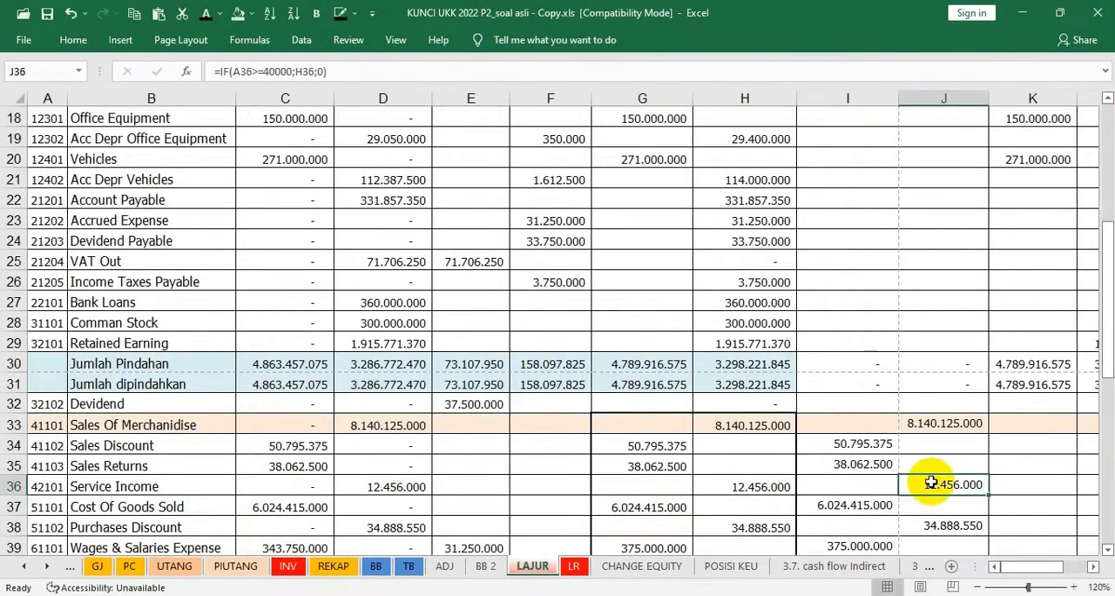
{"action": "left_click", "coordinate": [575, 567]}
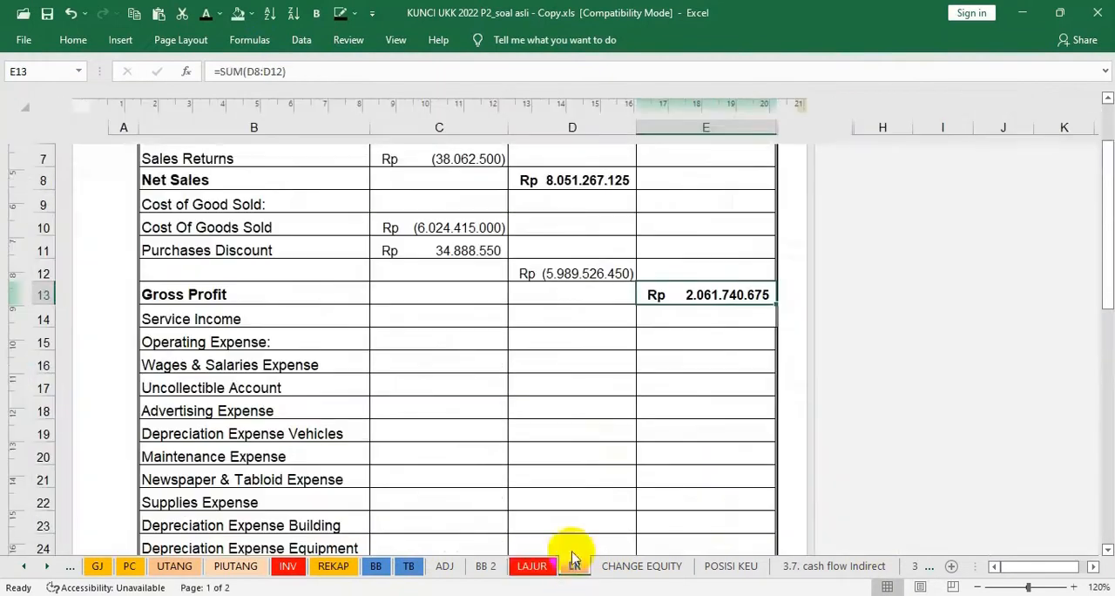
{"action": "left_click", "coordinate": [426, 313]}
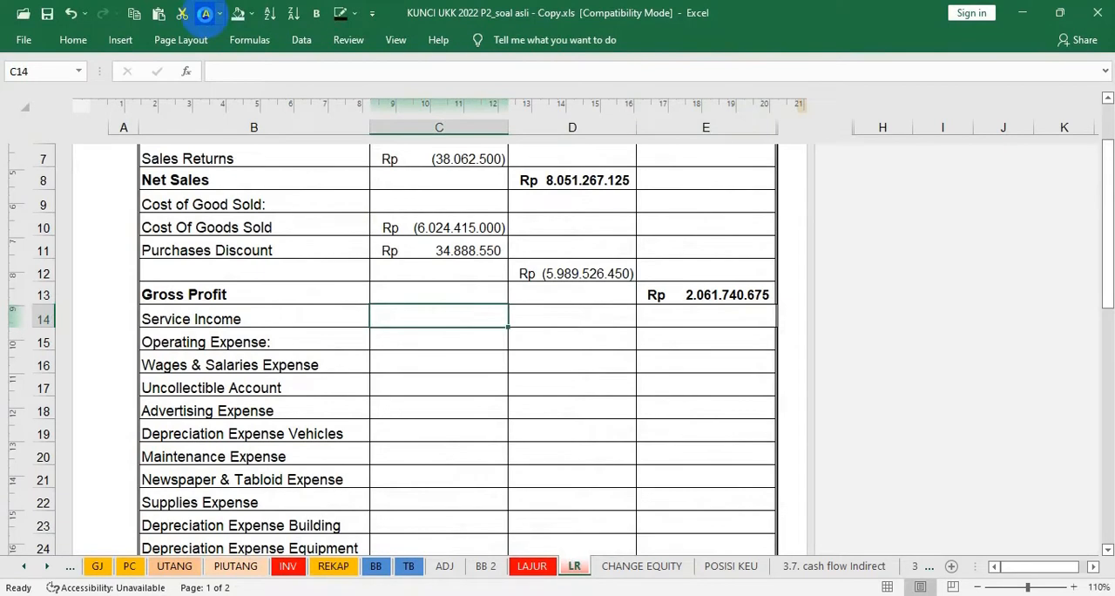
{"action": "key", "text": "Right"}
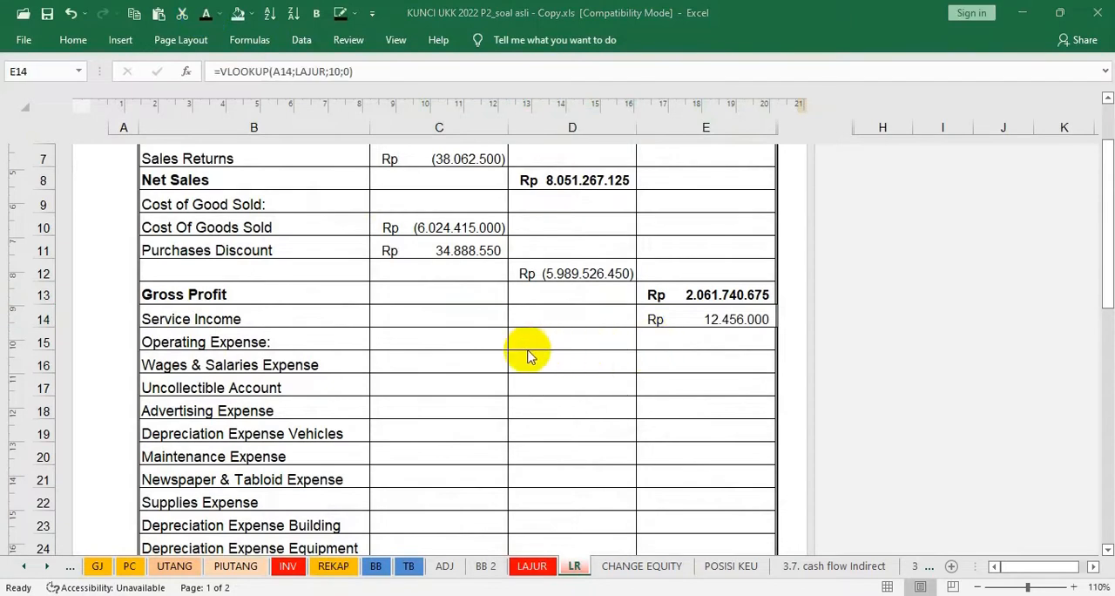
Reveal the Wages & Salaries Expense in C16 of the LR sheet and check the expense debits in I39:I53 on LAJUR
{"action": "left_click", "coordinate": [428, 360]}
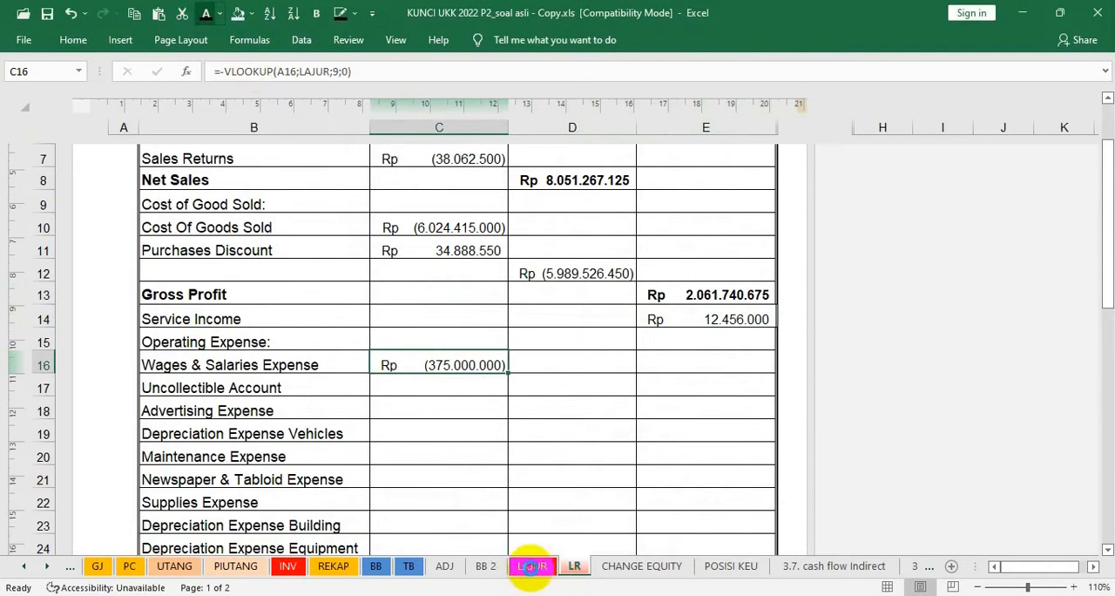
{"action": "left_click", "coordinate": [531, 566]}
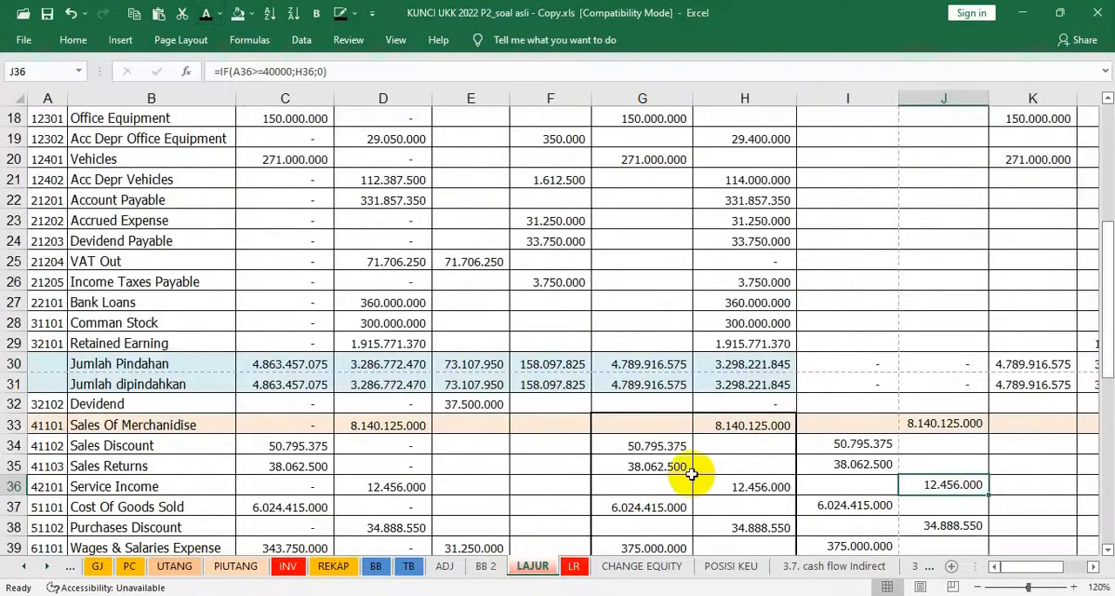
{"action": "scroll", "coordinate": [690, 475], "scroll_direction": "down", "scroll_amount": 3}
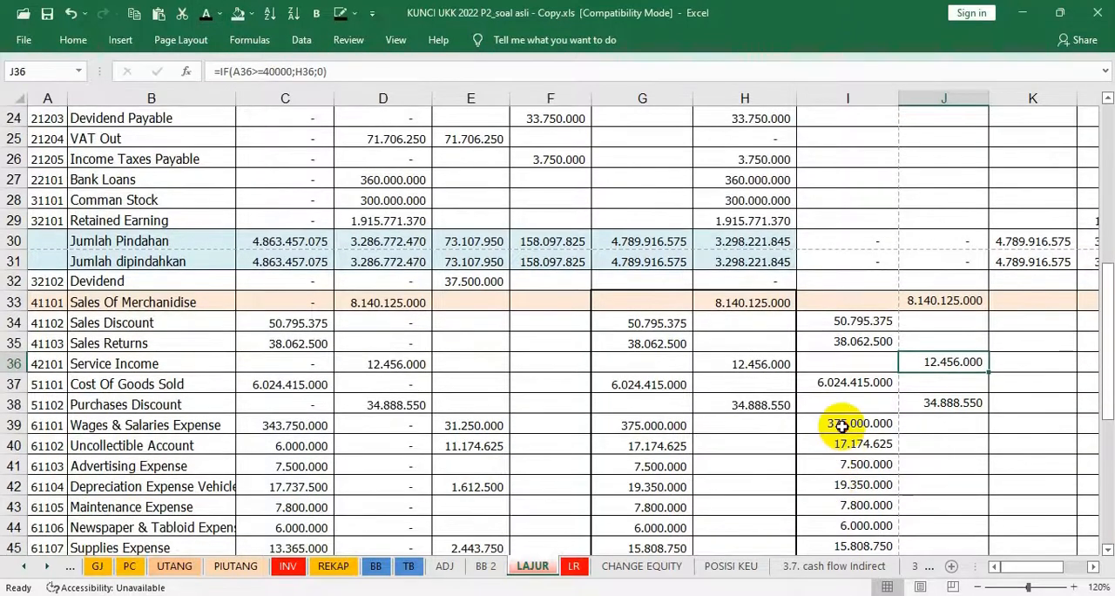
{"action": "left_click_drag", "start_coordinate": [842, 425], "coordinate": [842, 511]}
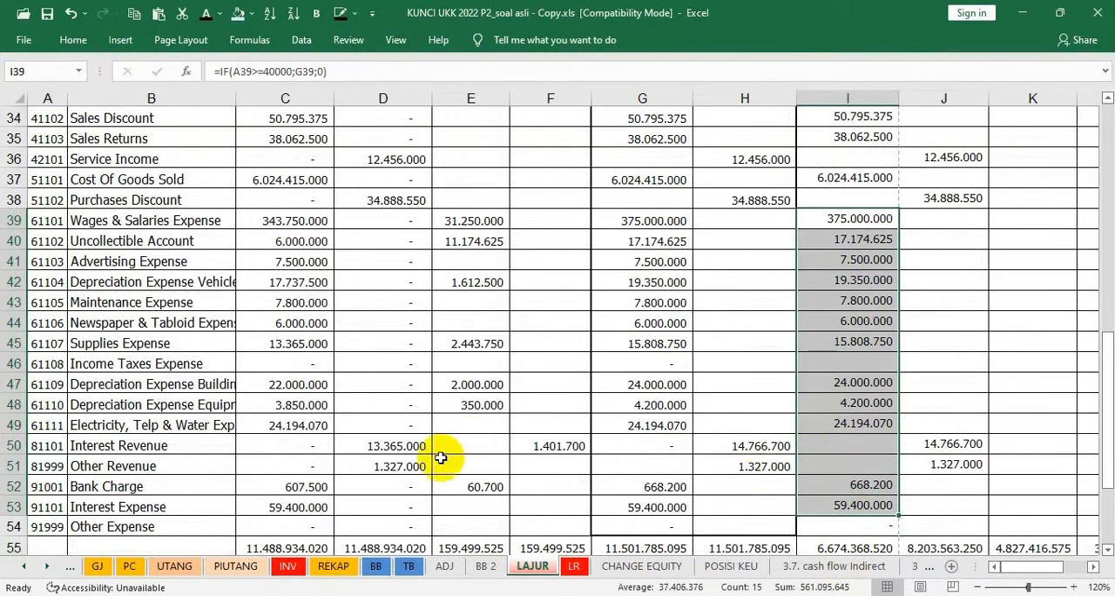
{"action": "left_click", "coordinate": [573, 566]}
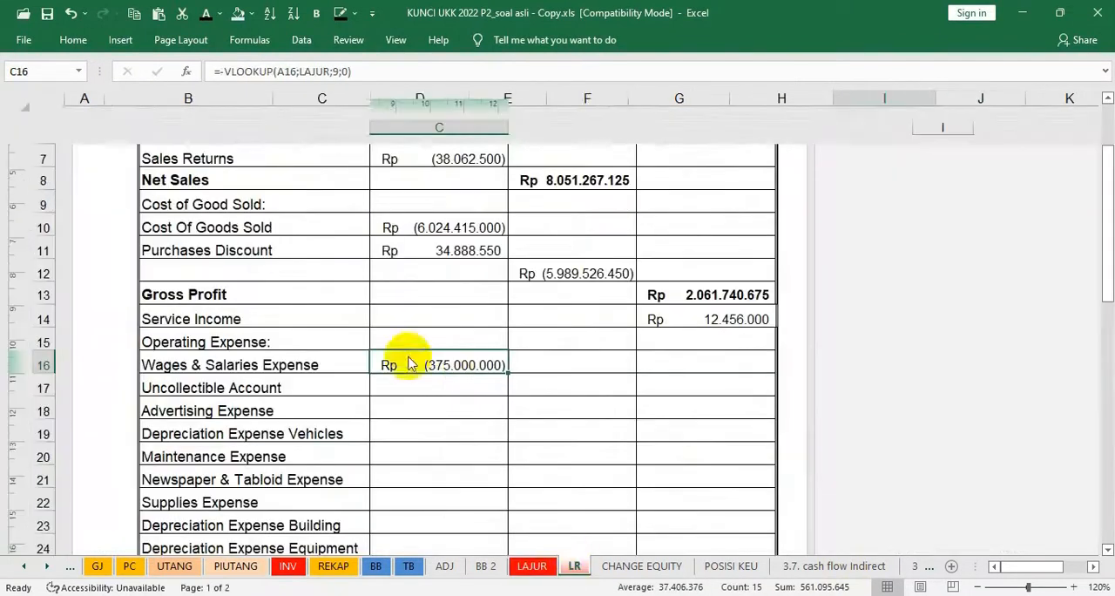
Reveal the remaining operating expenses, Uncollectible Account to Electricity, Telp & Water, in C17:C25 of the LR sheet with the dark font colour
{"action": "left_click", "coordinate": [447, 380]}
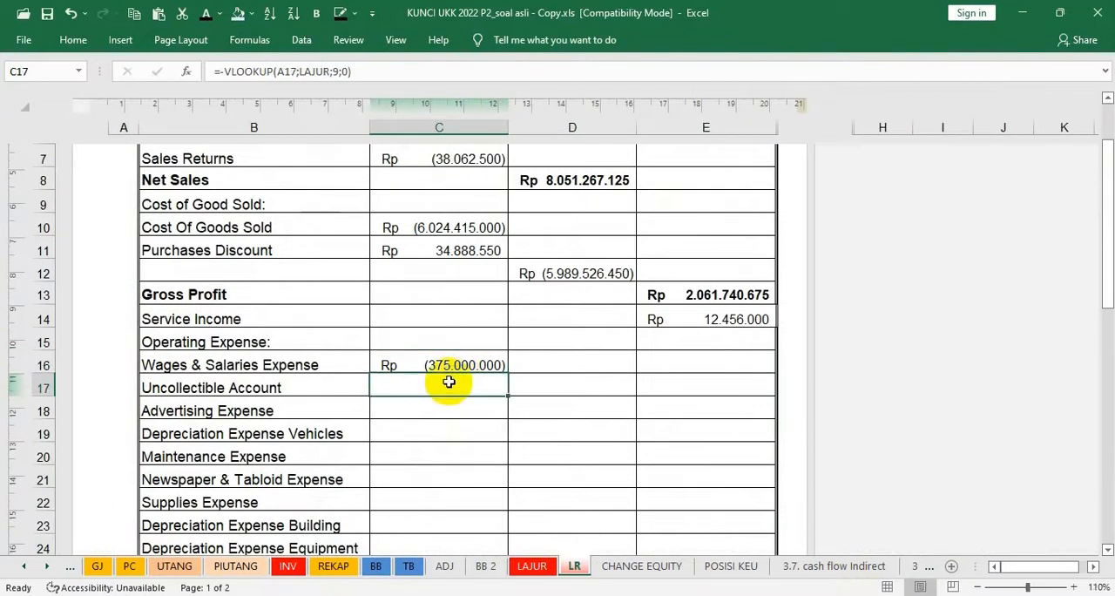
{"action": "left_click", "coordinate": [208, 17]}
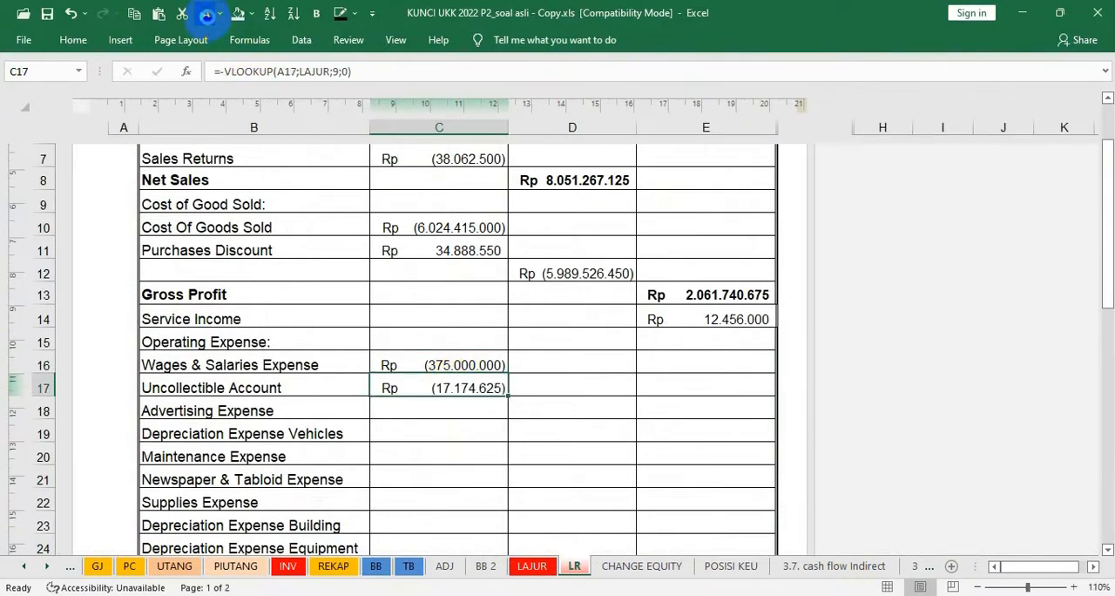
{"action": "key", "text": "Down"}
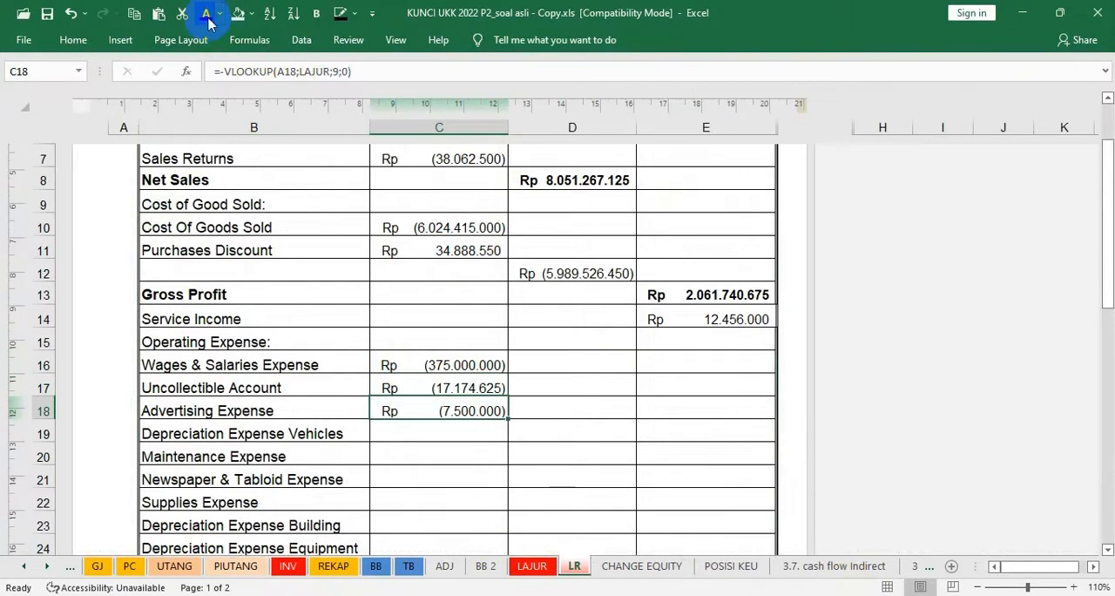
{"action": "left_click_drag", "start_coordinate": [439, 433], "coordinate": [430, 496]}
{"action": "type", "text": "(19.350.000) (7.800.000) (6.000.000) (15.808.750)"}
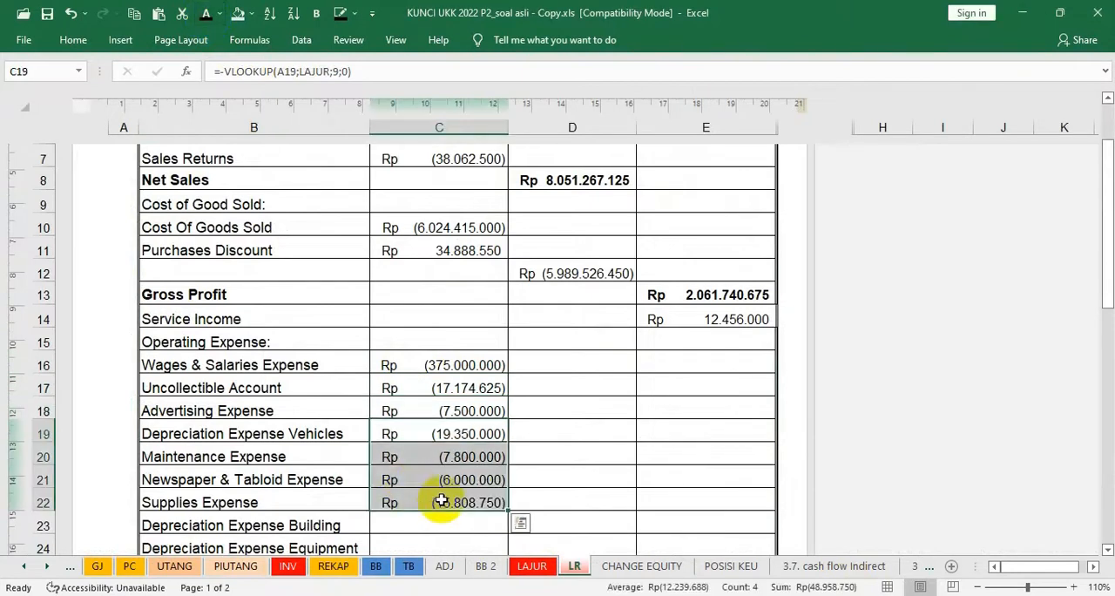
{"action": "scroll", "coordinate": [436, 500], "scroll_direction": "down", "scroll_amount": 2}
{"action": "left_click_drag", "start_coordinate": [441, 379], "coordinate": [441, 428]}
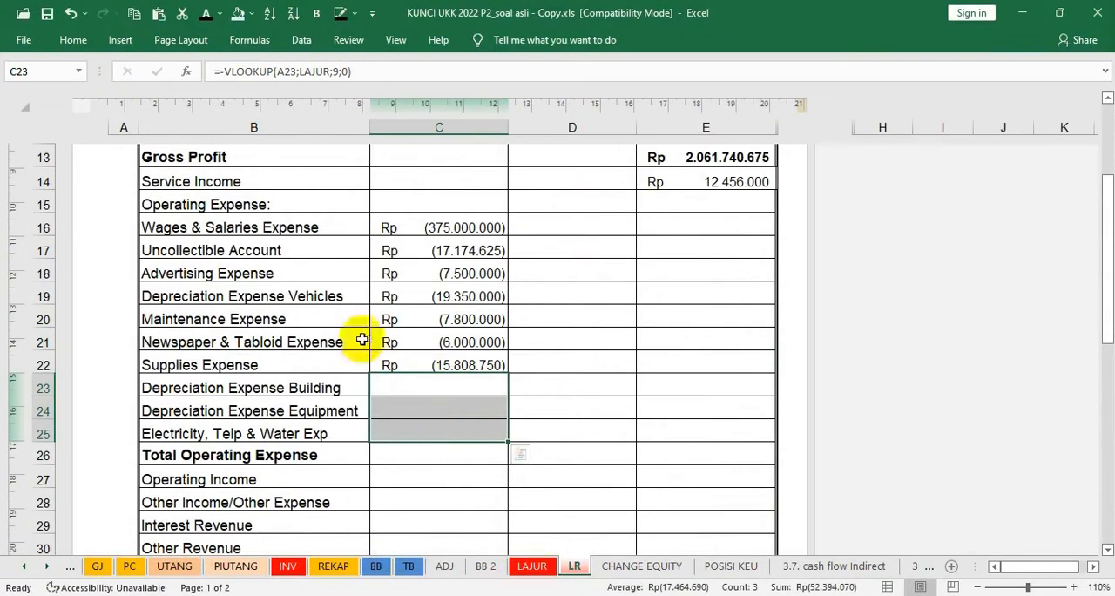
{"action": "left_click", "coordinate": [204, 13]}
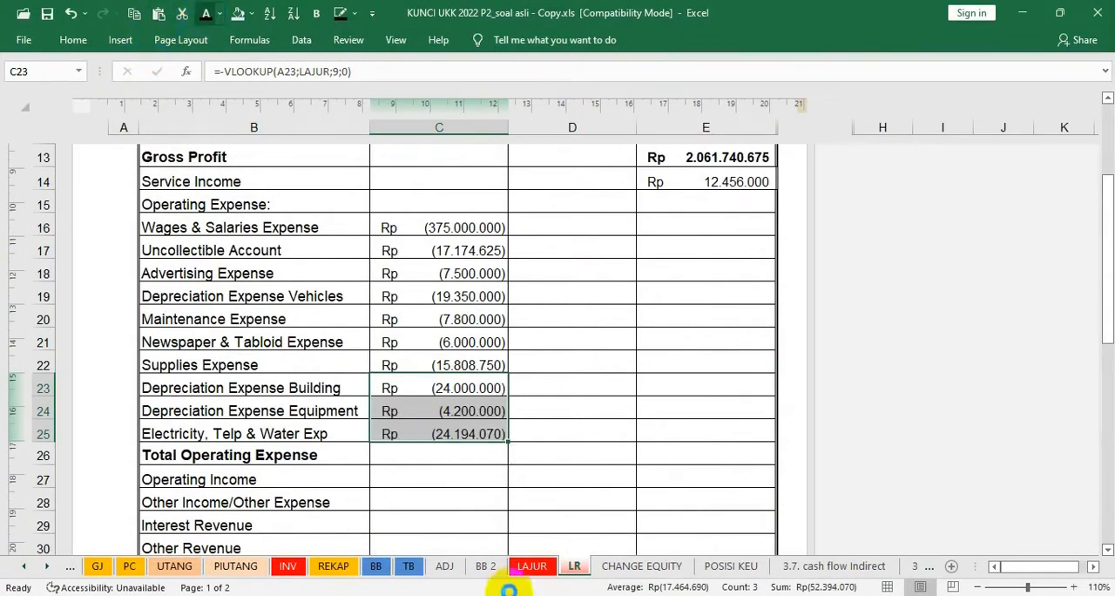
Recheck the expense debits on LAJUR and reveal the Total Operating Expense in E26 of the LR sheet with the dark font colour
{"action": "left_click", "coordinate": [533, 568]}
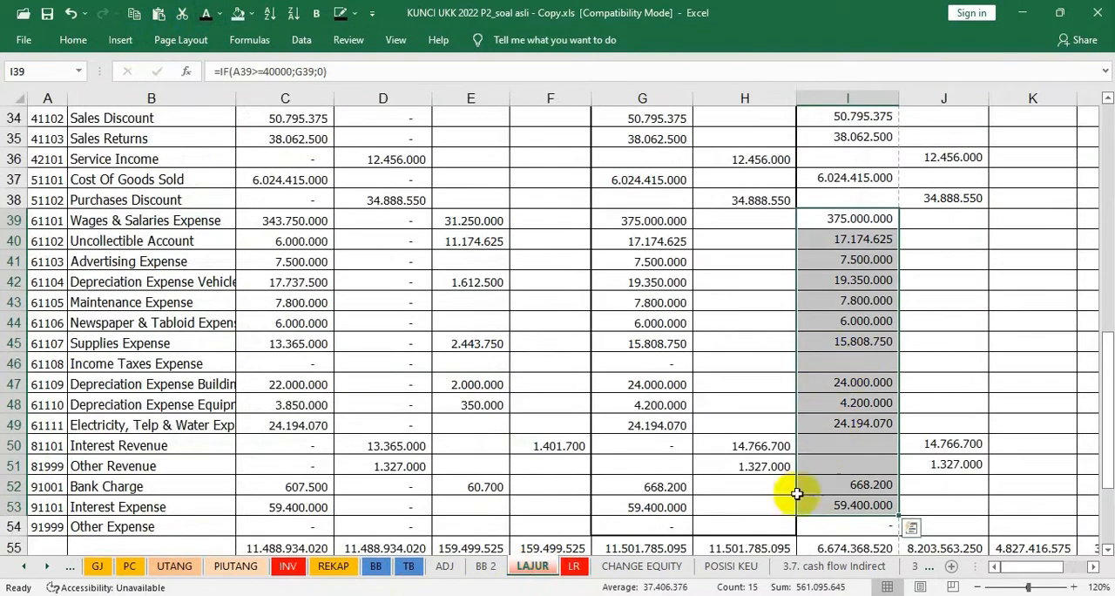
{"action": "left_click", "coordinate": [574, 567]}
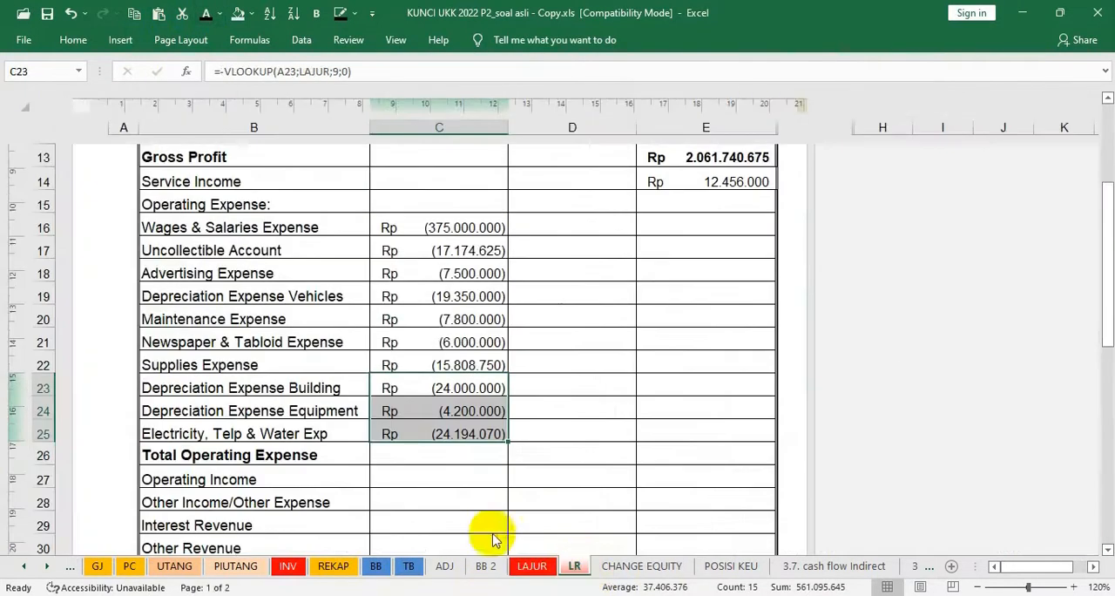
{"action": "left_click", "coordinate": [470, 455]}
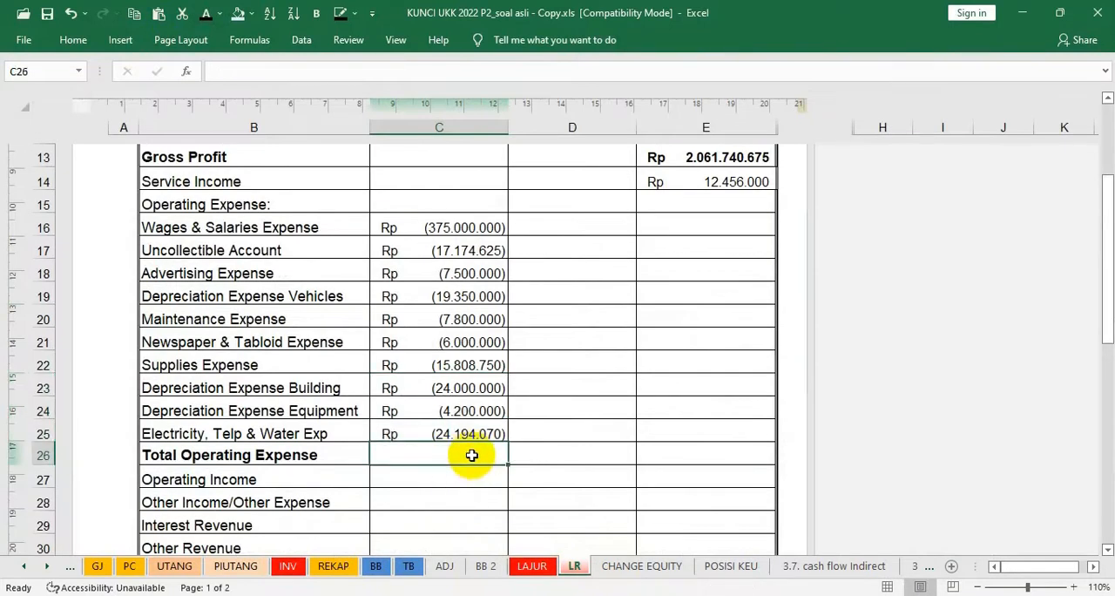
{"action": "key", "text": "Right"}
{"action": "key", "text": "Right"}
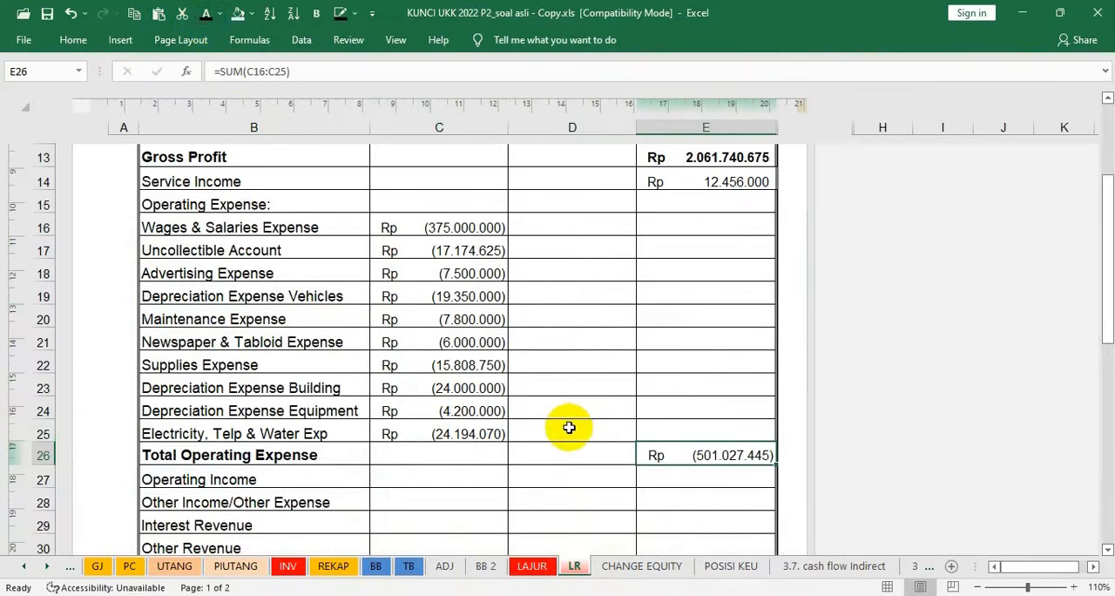
Reveal the Operating Income in E27 with the dark font colour and make it bold
{"action": "left_click", "coordinate": [644, 475]}
{"action": "left_click", "coordinate": [207, 15]}
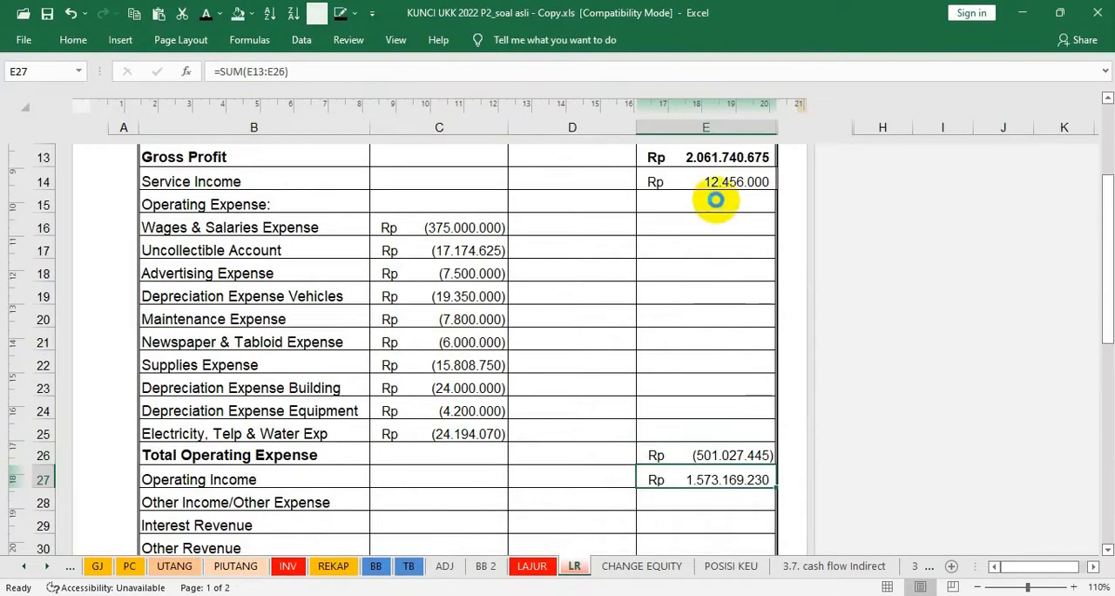
{"action": "key", "text": "ctrl+b"}
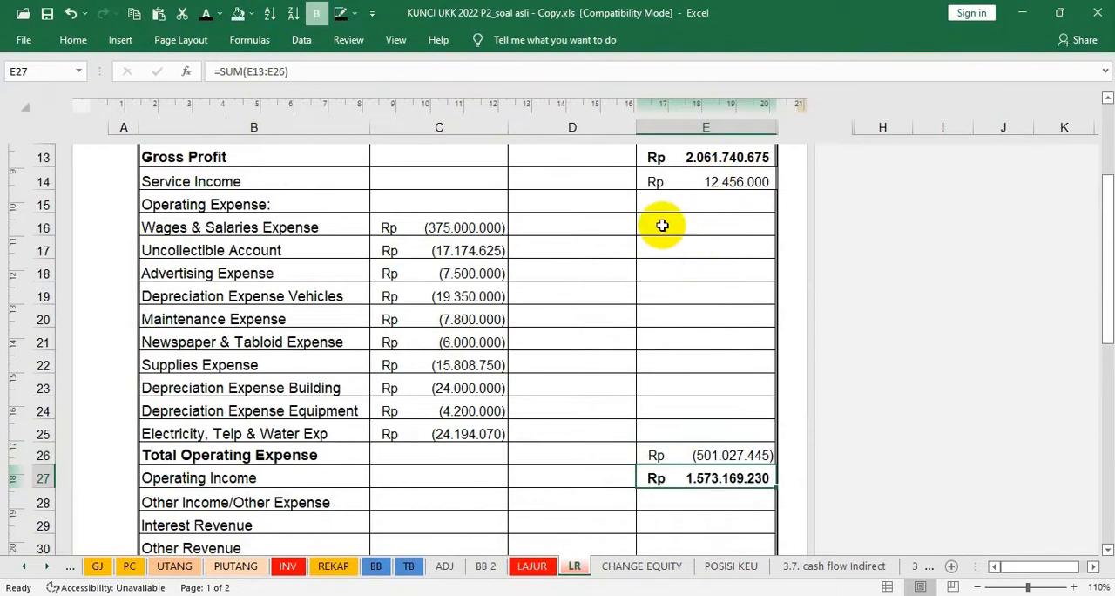
Try to change the Operating Income formula in E27 to =SUM(E14:E26)
{"action": "key", "text": "F2"}
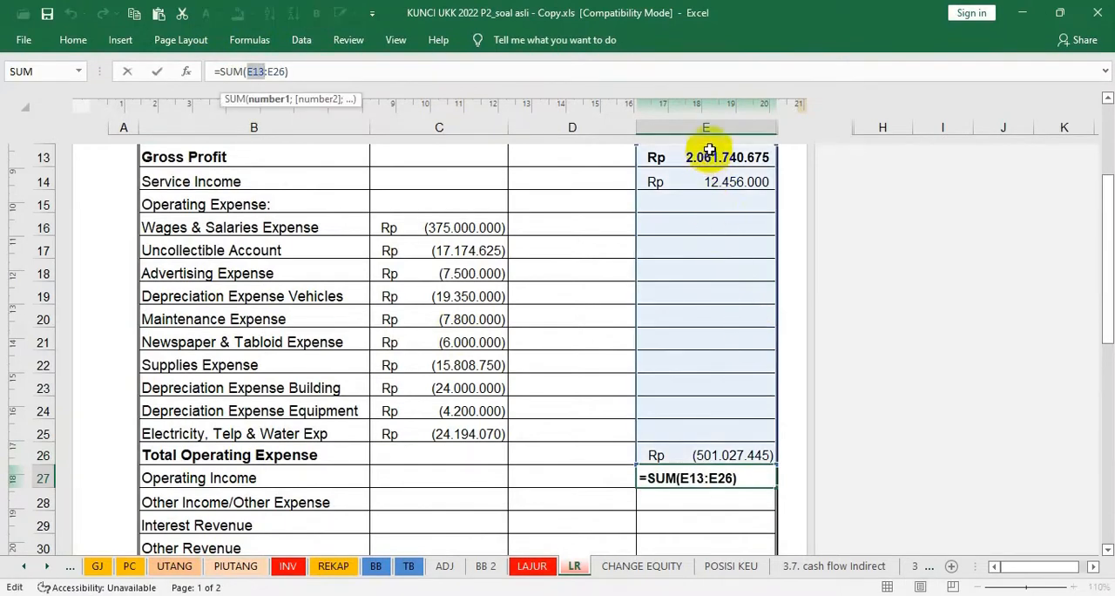
{"action": "left_click", "coordinate": [711, 180]}
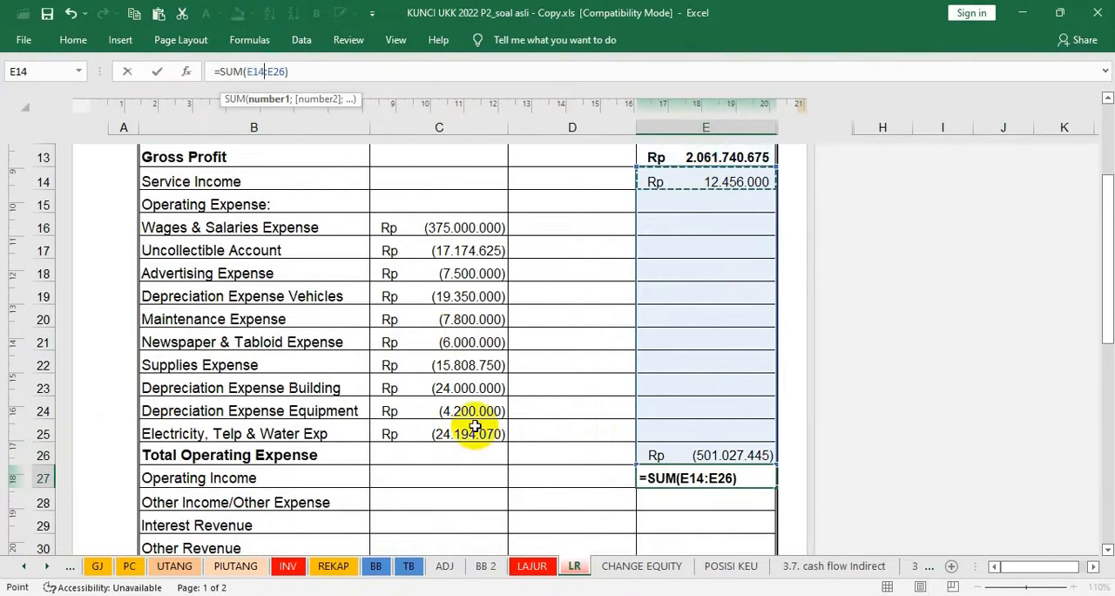
{"action": "key", "text": "Escape"}
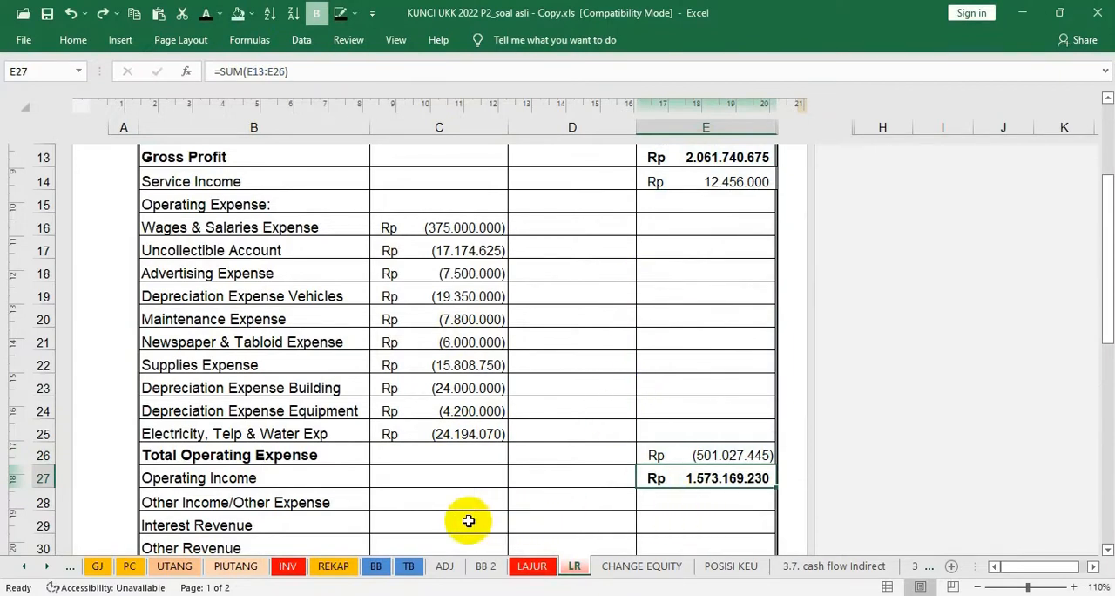
Reveal the Interest Revenue in C29 of the LR sheet with the dark font colour
{"action": "left_click", "coordinate": [450, 499]}
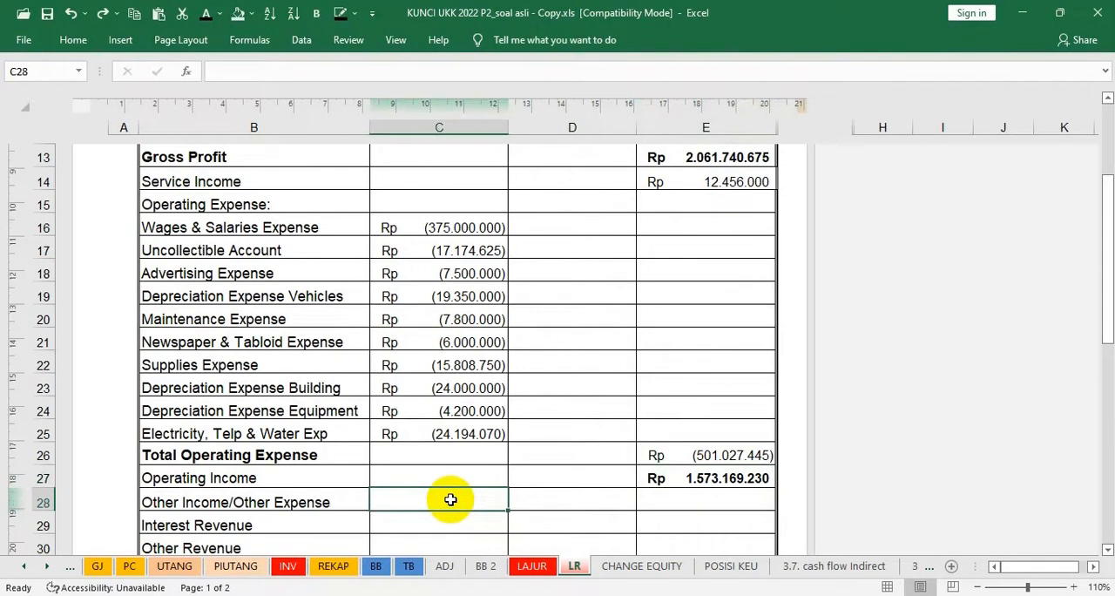
{"action": "key", "text": "Right"}
{"action": "scroll", "coordinate": [529, 500], "scroll_direction": "down", "scroll_amount": 1}
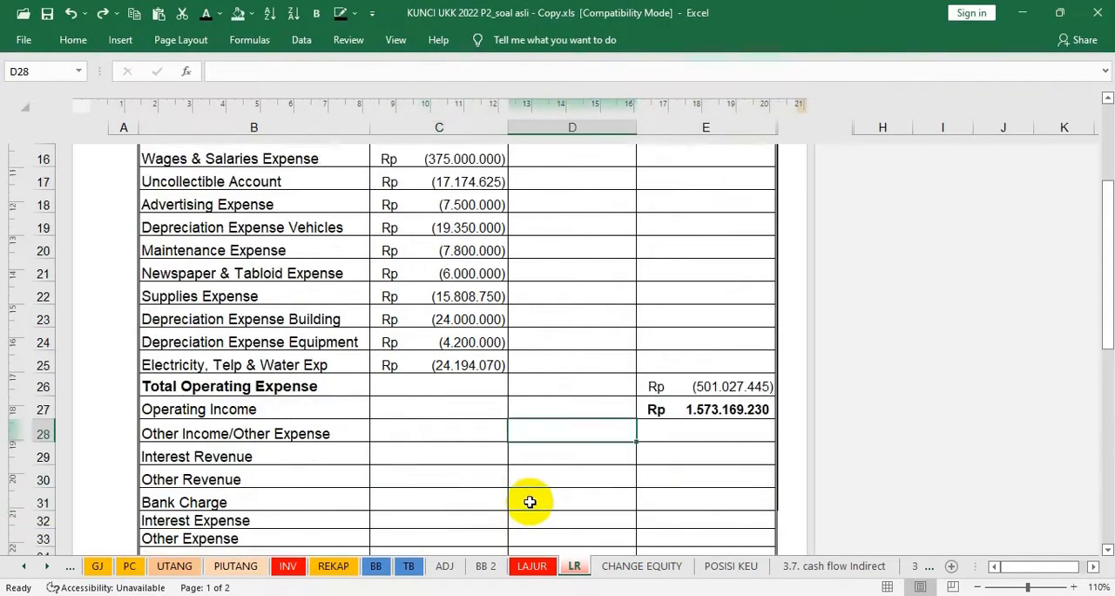
{"action": "left_click", "coordinate": [541, 455]}
{"action": "left_click", "coordinate": [463, 456]}
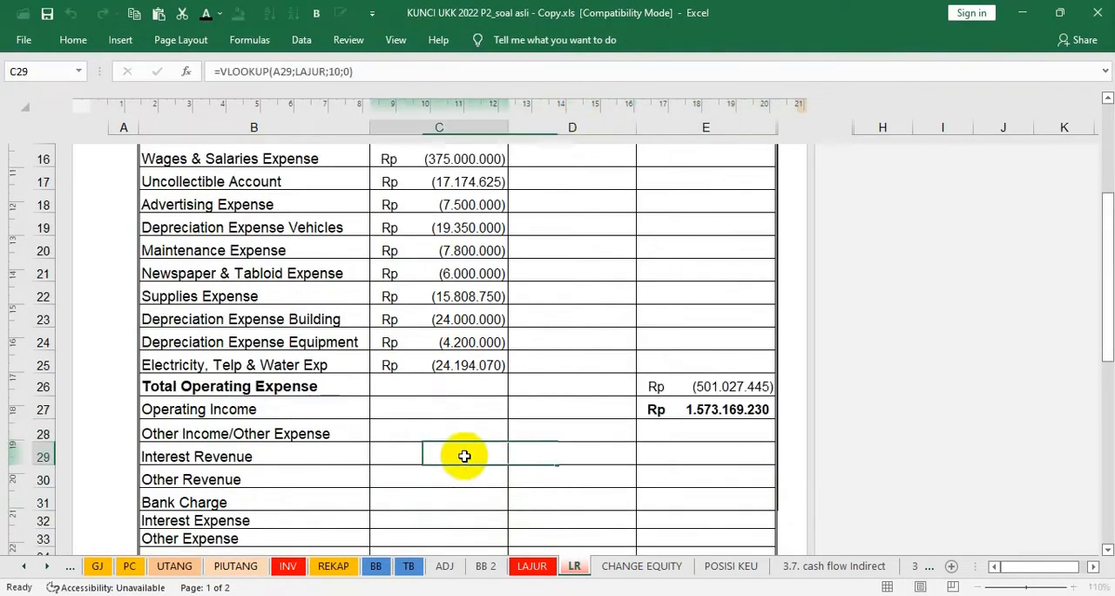
{"action": "left_click", "coordinate": [204, 13]}
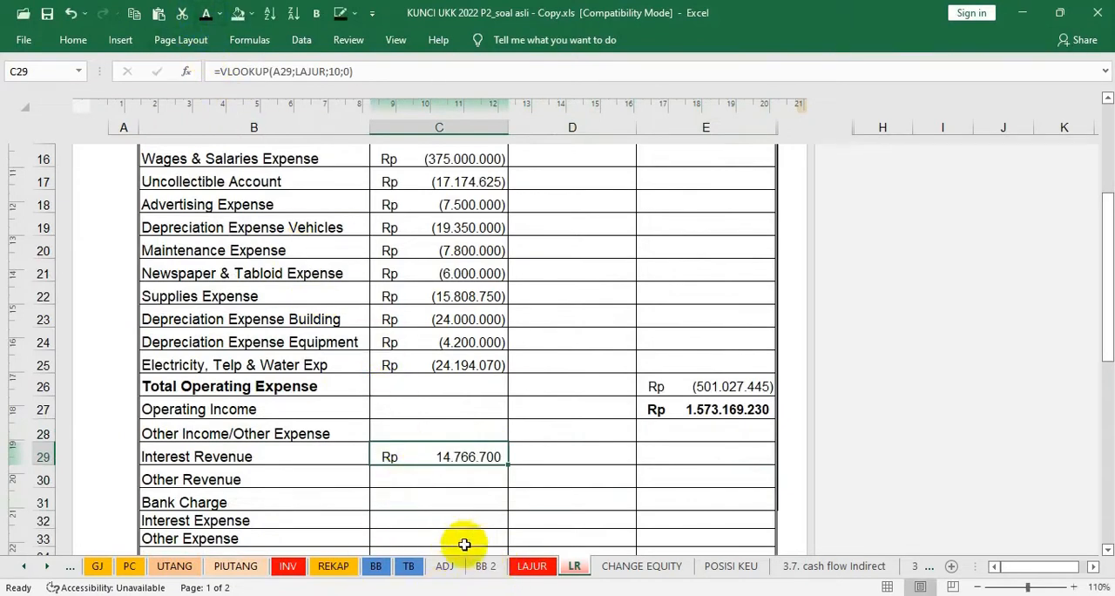
Recheck the revenue balances on LAJUR and reveal the Other Revenue in C30 of the LR sheet with the dark font colour
{"action": "left_click", "coordinate": [531, 567]}
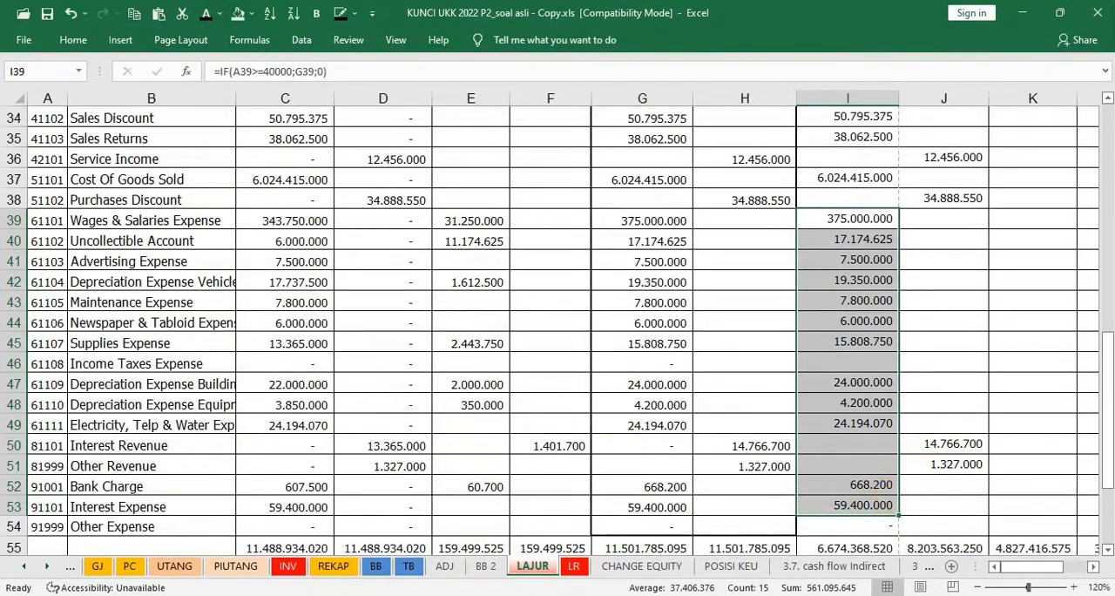
{"action": "left_click", "coordinate": [573, 567]}
{"action": "left_click", "coordinate": [448, 477]}
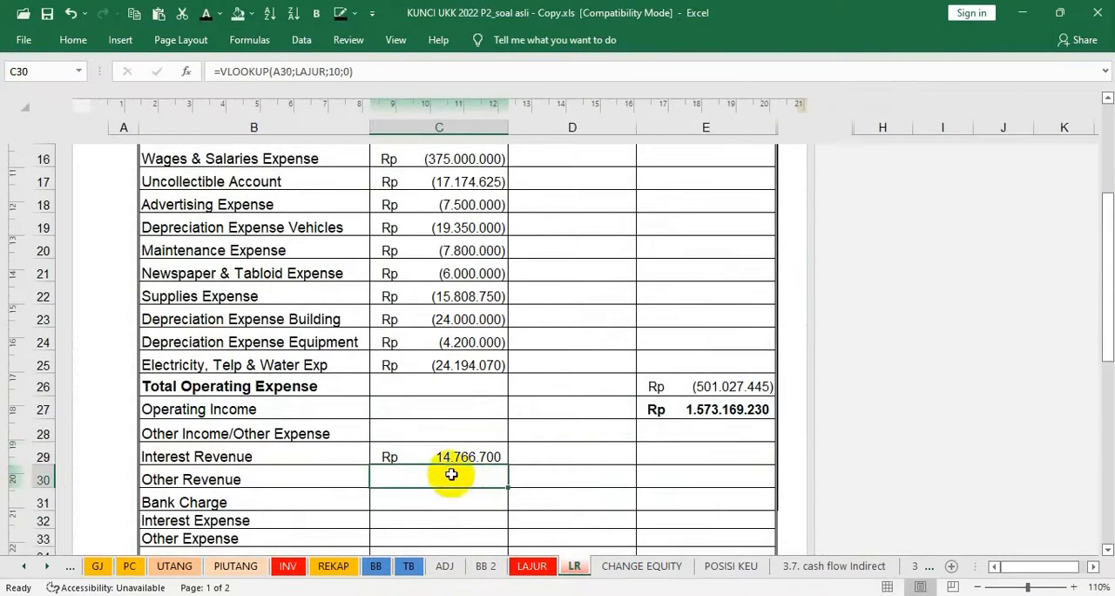
{"action": "left_click", "coordinate": [209, 15]}
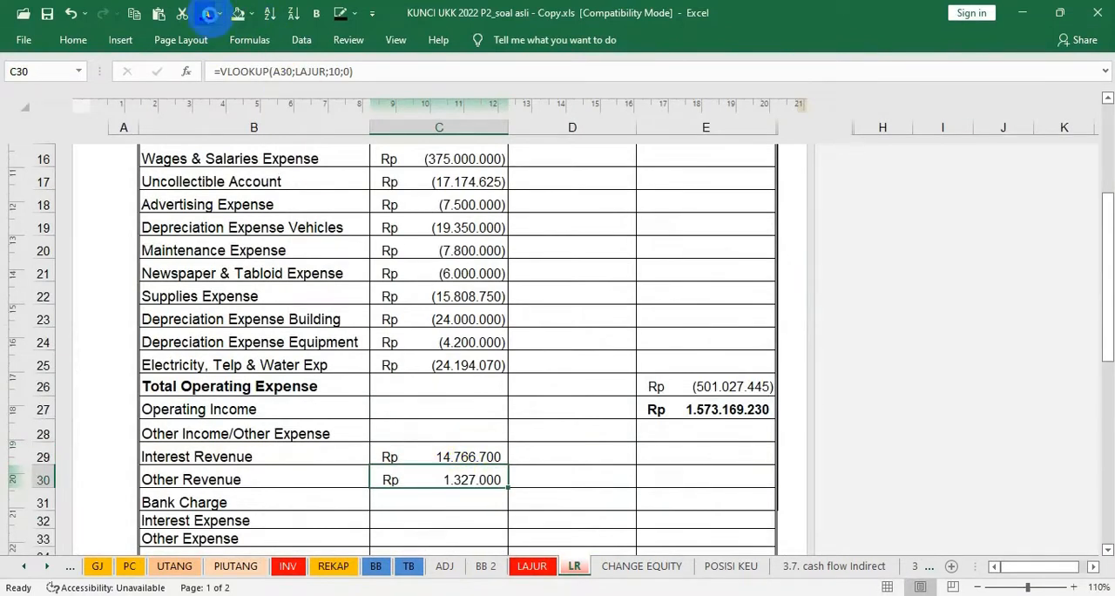
Reveal the Bank Charge, Interest Expense and Other Expense amounts in C31, C32 and C33 with the dark font colour
{"action": "left_click", "coordinate": [459, 494]}
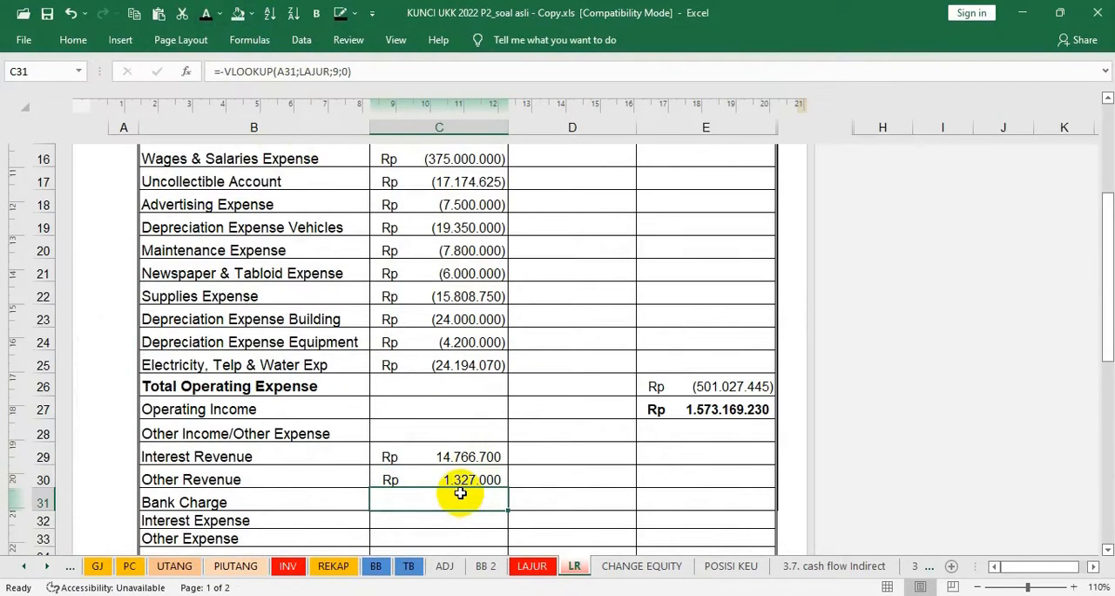
{"action": "left_click", "coordinate": [207, 15]}
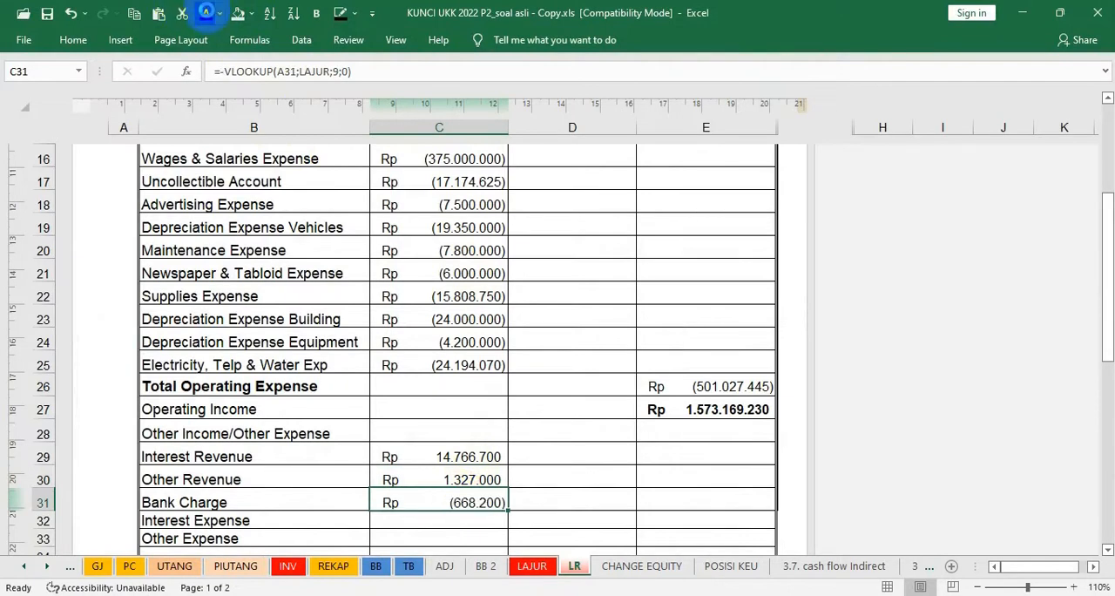
{"action": "left_click", "coordinate": [434, 518]}
{"action": "left_click", "coordinate": [207, 14]}
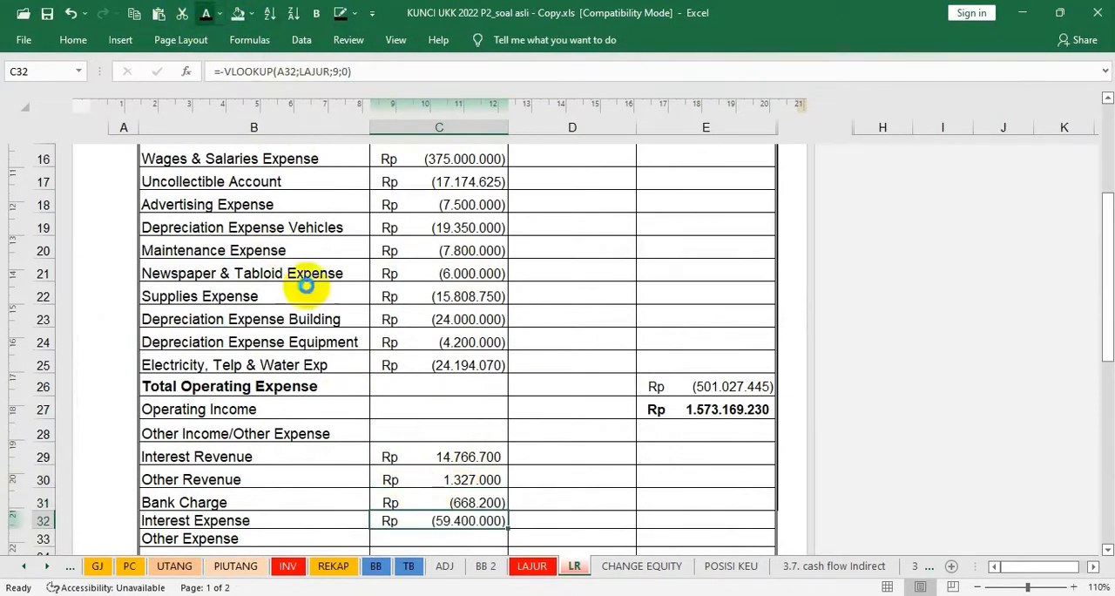
{"action": "scroll", "coordinate": [443, 417], "scroll_direction": "up", "scroll_amount": 1}
{"action": "scroll", "coordinate": [453, 435], "scroll_direction": "down", "scroll_amount": 1}
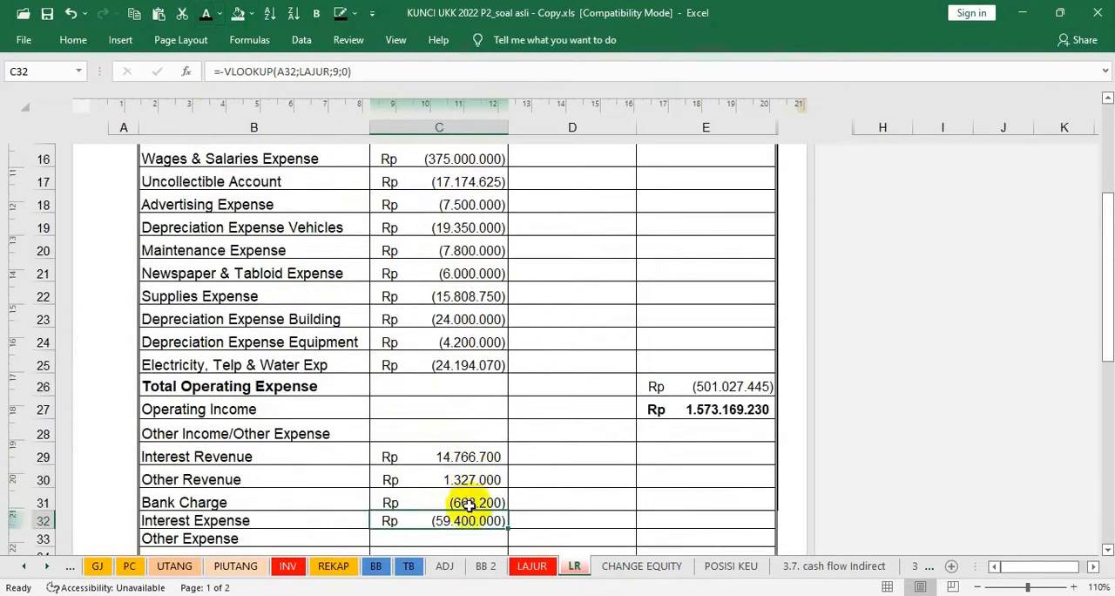
{"action": "left_click", "coordinate": [461, 536]}
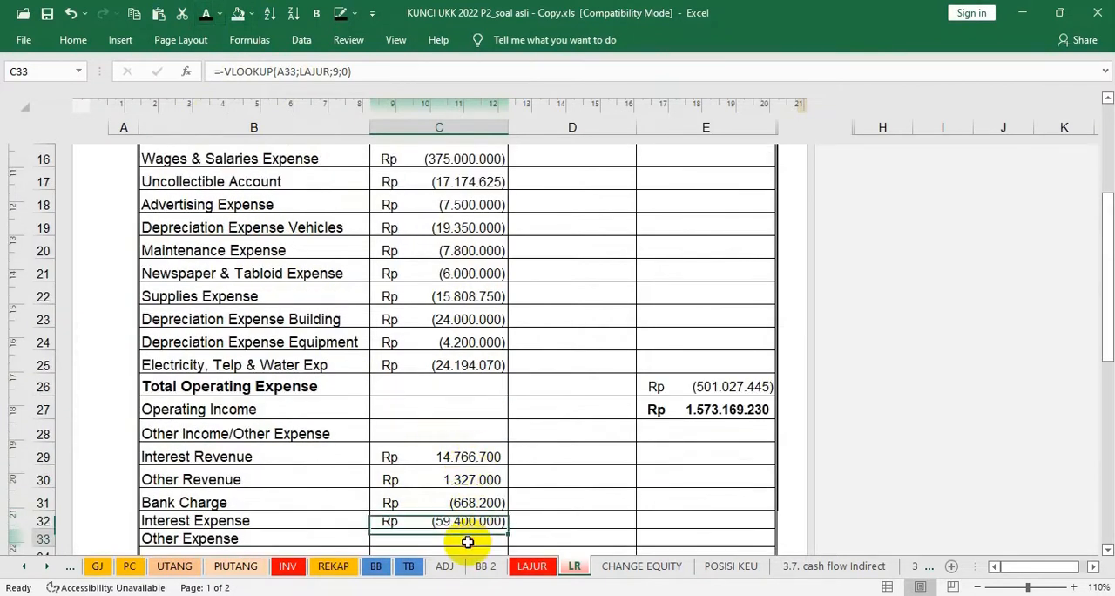
{"action": "left_click", "coordinate": [207, 15]}
Reveal the net other income and expense total in E34, =SUM(C29:C33), with the dark font colour
{"action": "scroll", "coordinate": [675, 416], "scroll_direction": "down", "scroll_amount": 1}
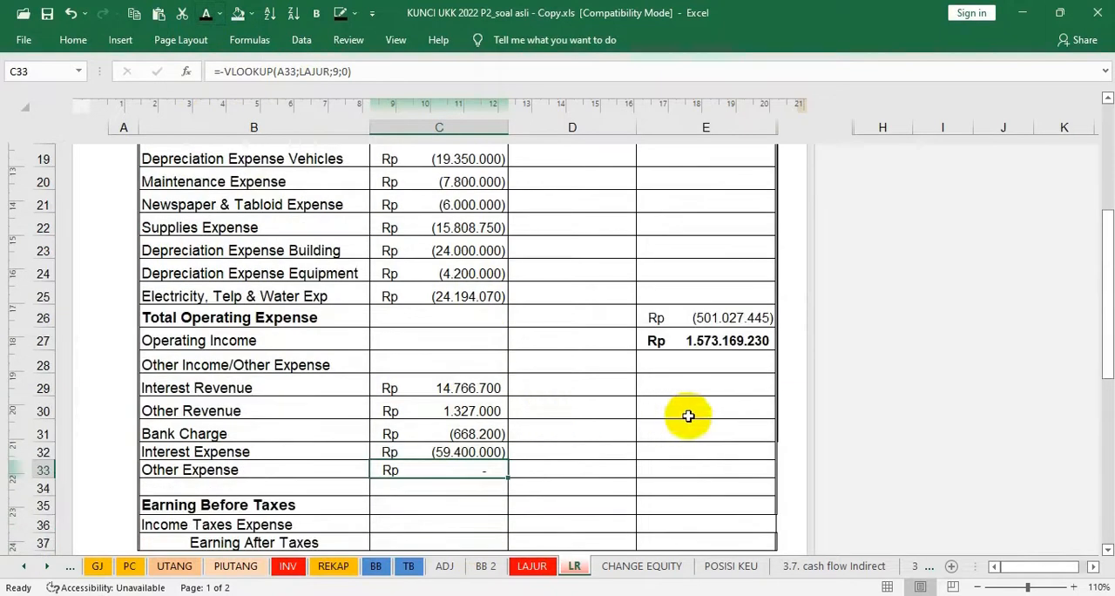
{"action": "left_click", "coordinate": [672, 486]}
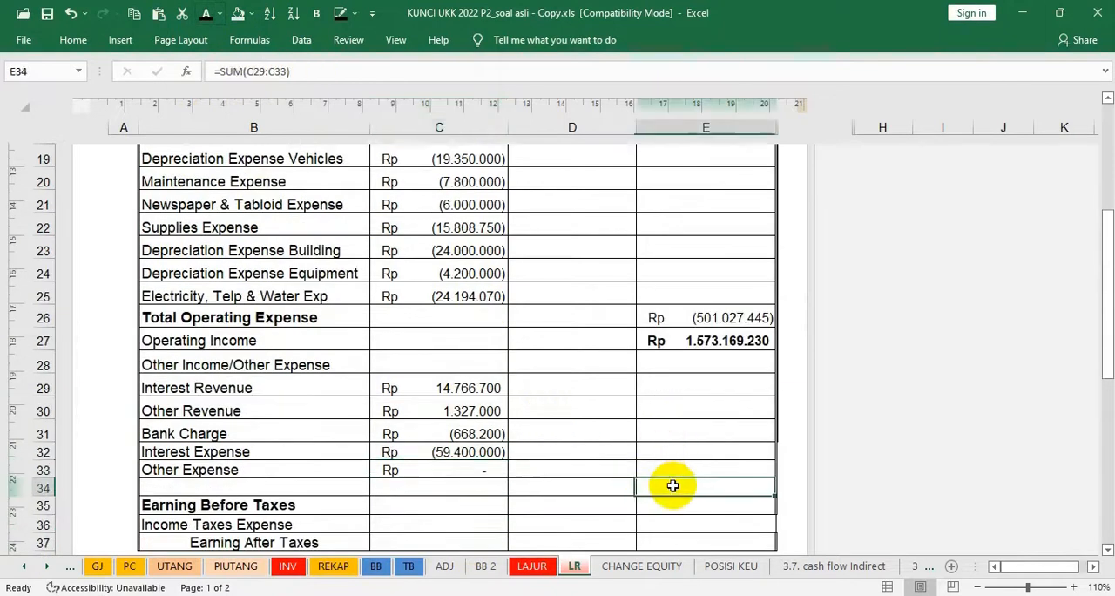
{"action": "left_click", "coordinate": [203, 14]}
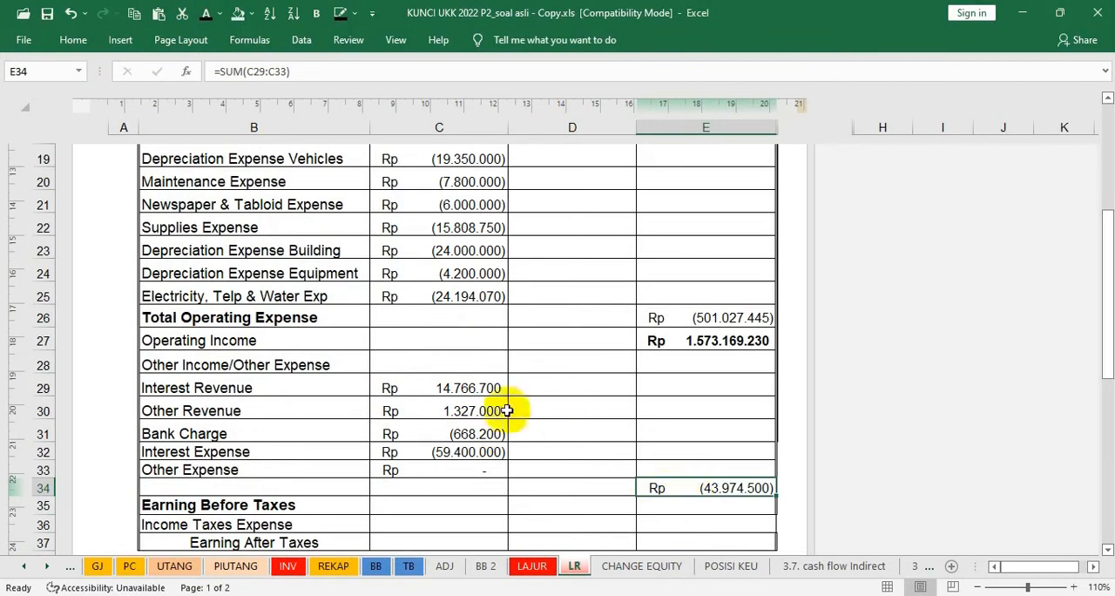
Reveal the Earning Before Taxes in E35 with the dark font colour and make it bold
{"action": "left_click", "coordinate": [701, 507]}
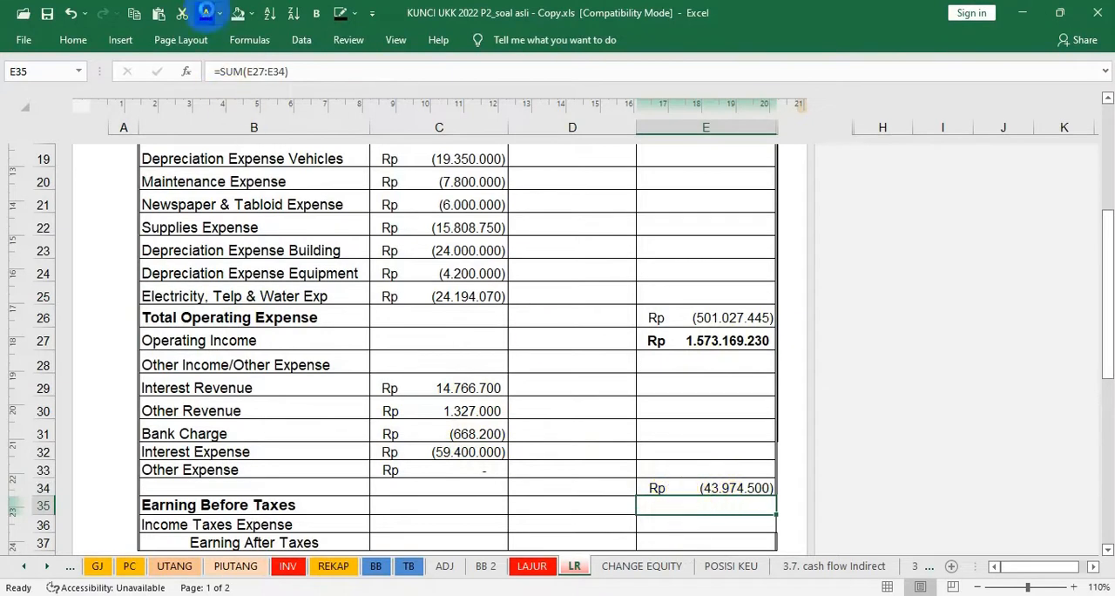
{"action": "left_click", "coordinate": [207, 13]}
{"action": "left_click", "coordinate": [316, 12]}
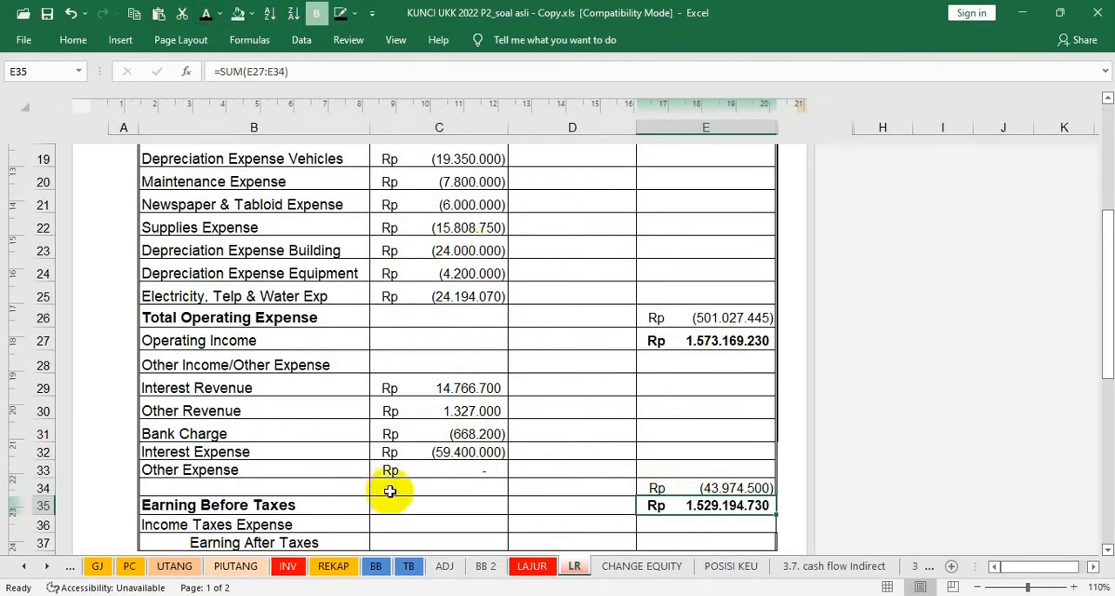
Check which accounts make up Peredaran Bruto and make the Sales Of Merchandise in C5 and Sales Returns in C7 bold
{"action": "scroll", "coordinate": [365, 503], "scroll_direction": "down", "scroll_amount": 2}
{"action": "scroll", "coordinate": [365, 502], "scroll_direction": "down", "scroll_amount": 3}
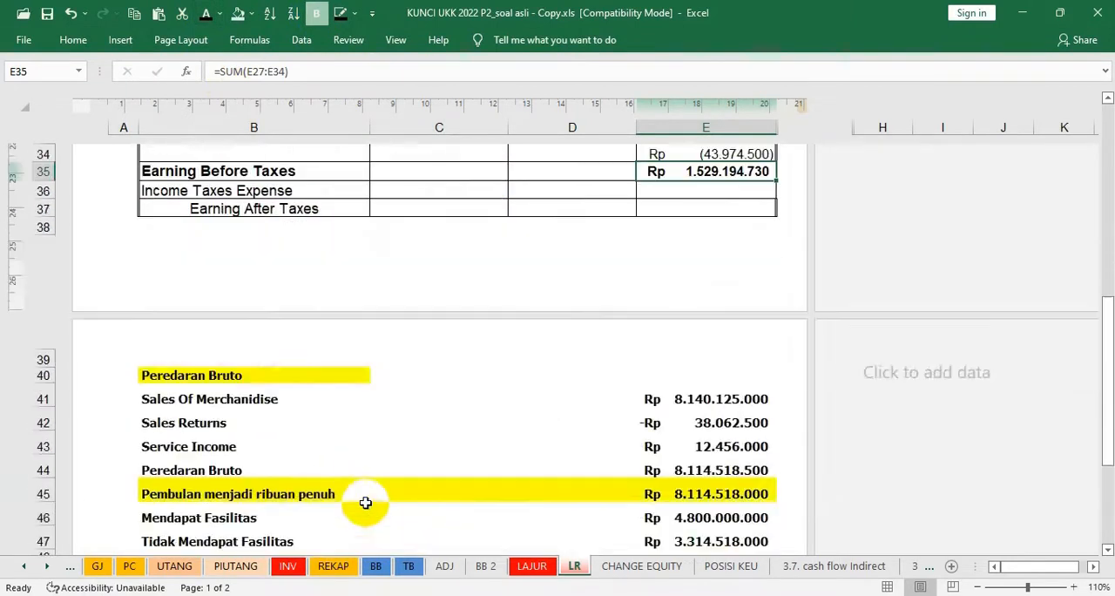
{"action": "scroll", "coordinate": [365, 503], "scroll_direction": "up", "scroll_amount": 1}
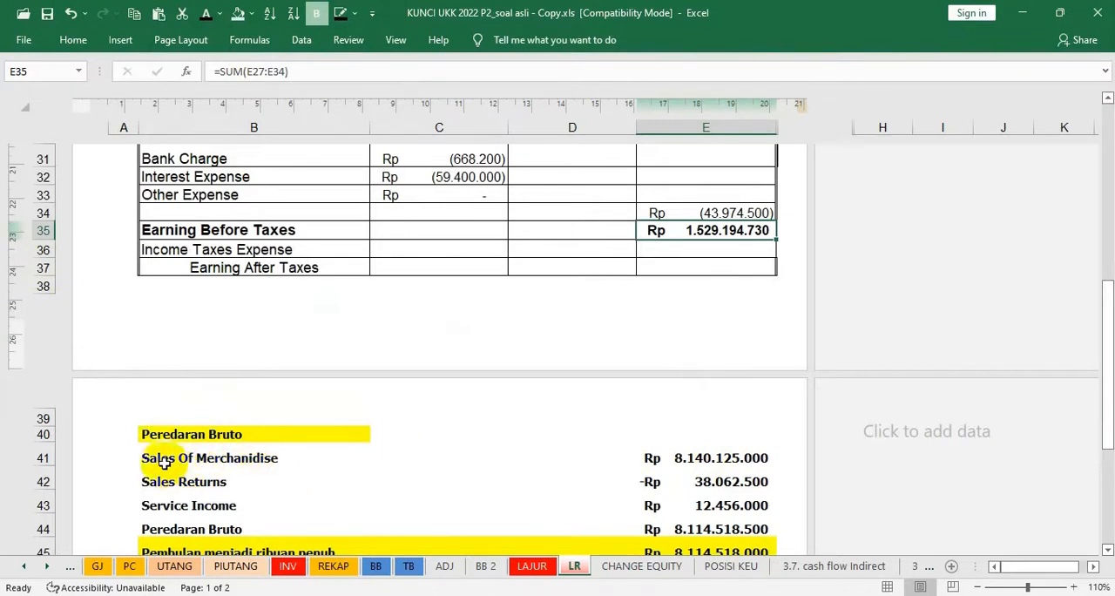
{"action": "left_click", "coordinate": [202, 458]}
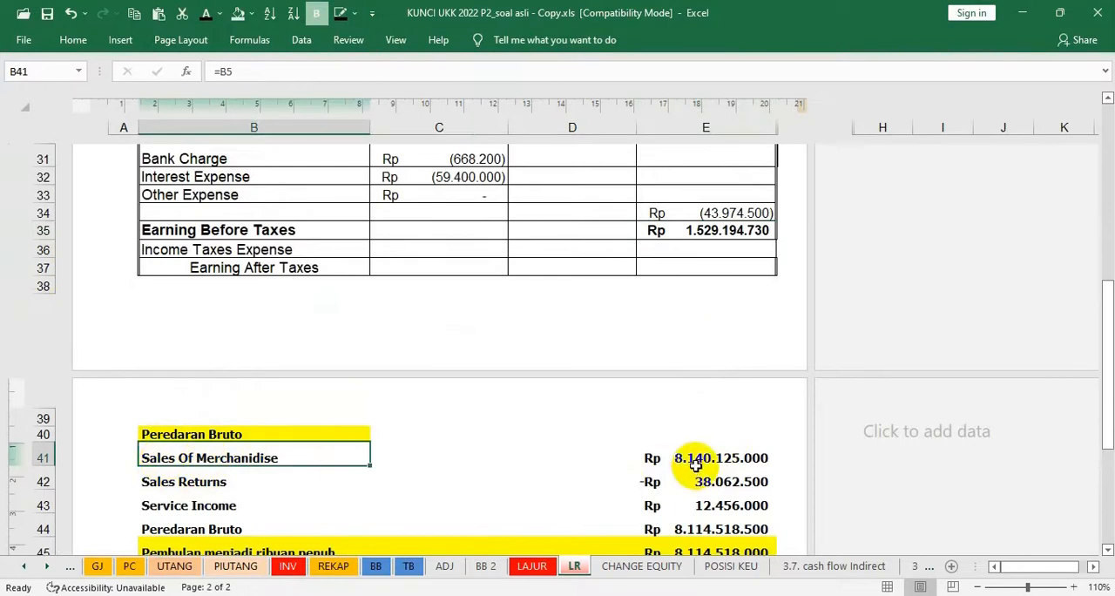
{"action": "scroll", "coordinate": [694, 464], "scroll_direction": "up", "scroll_amount": 9}
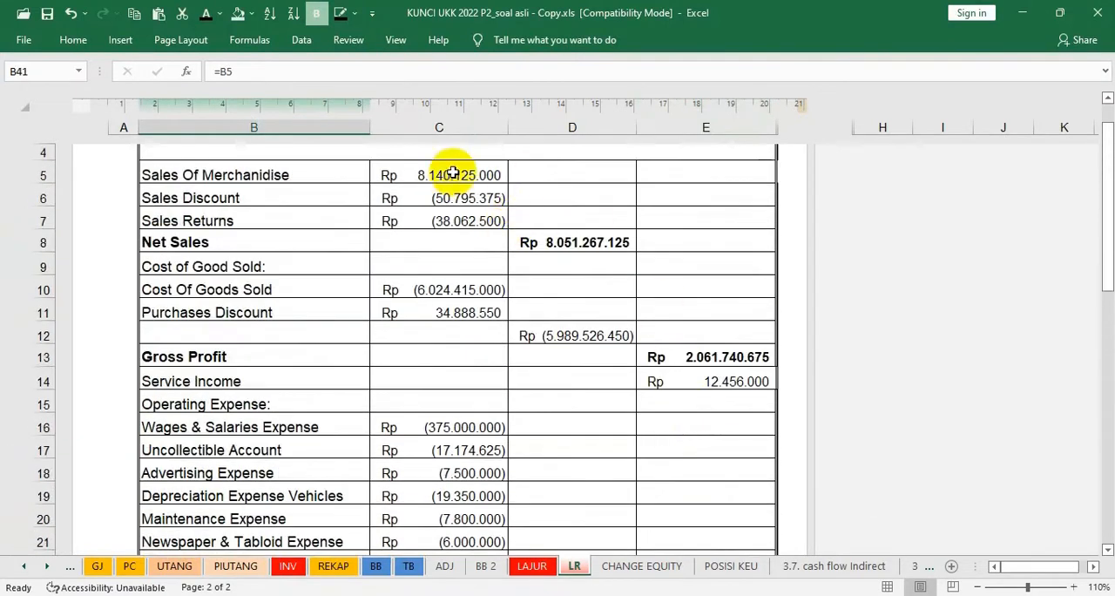
{"action": "left_click", "coordinate": [443, 174]}
{"action": "left_click", "coordinate": [316, 13]}
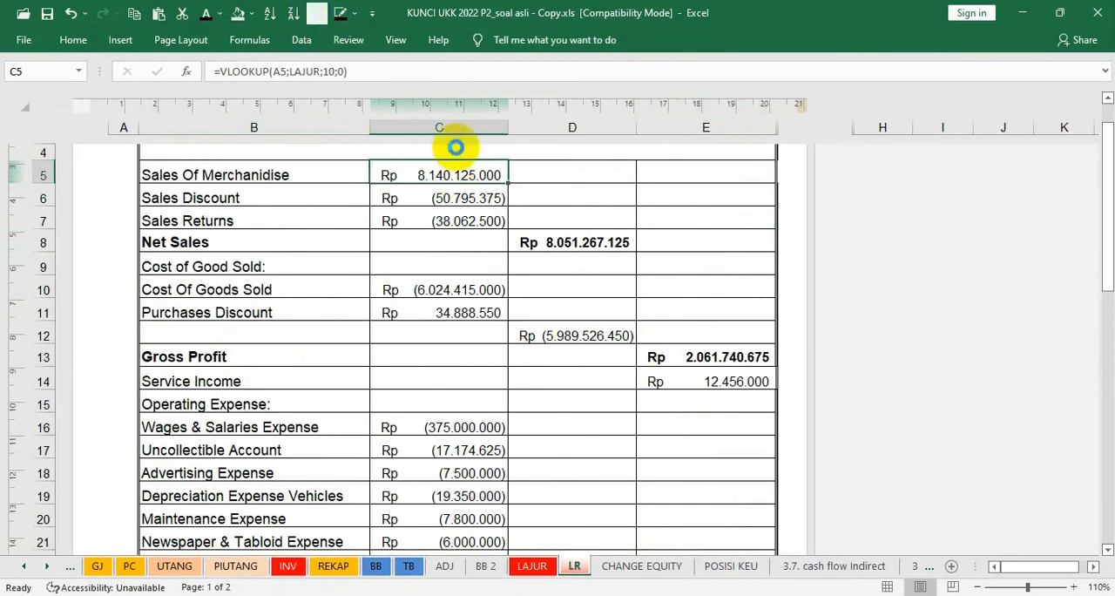
{"action": "left_click", "coordinate": [466, 220]}
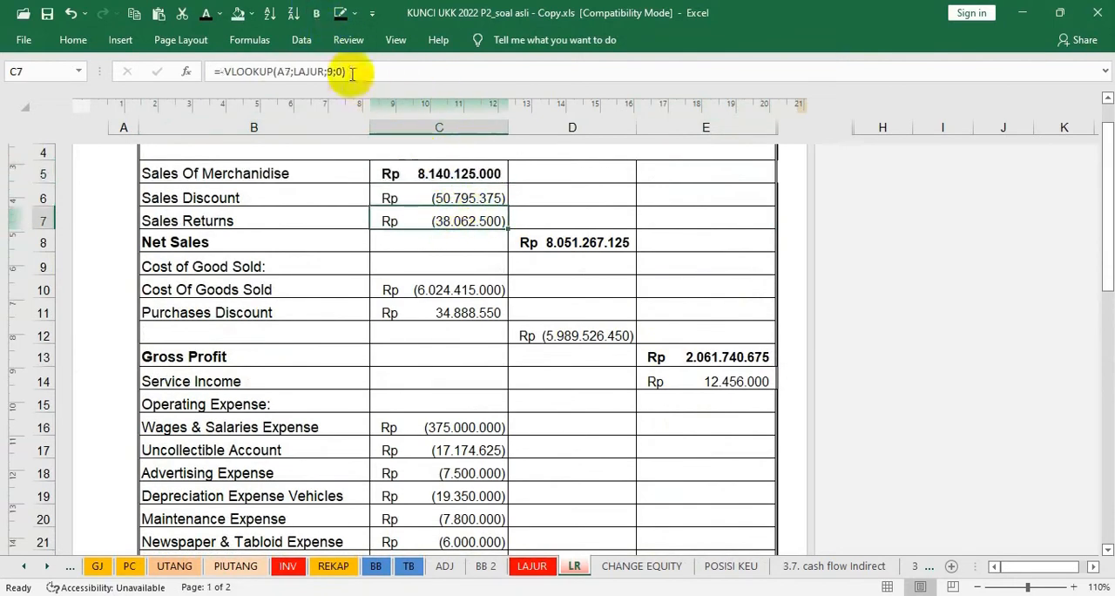
{"action": "left_click", "coordinate": [316, 14]}
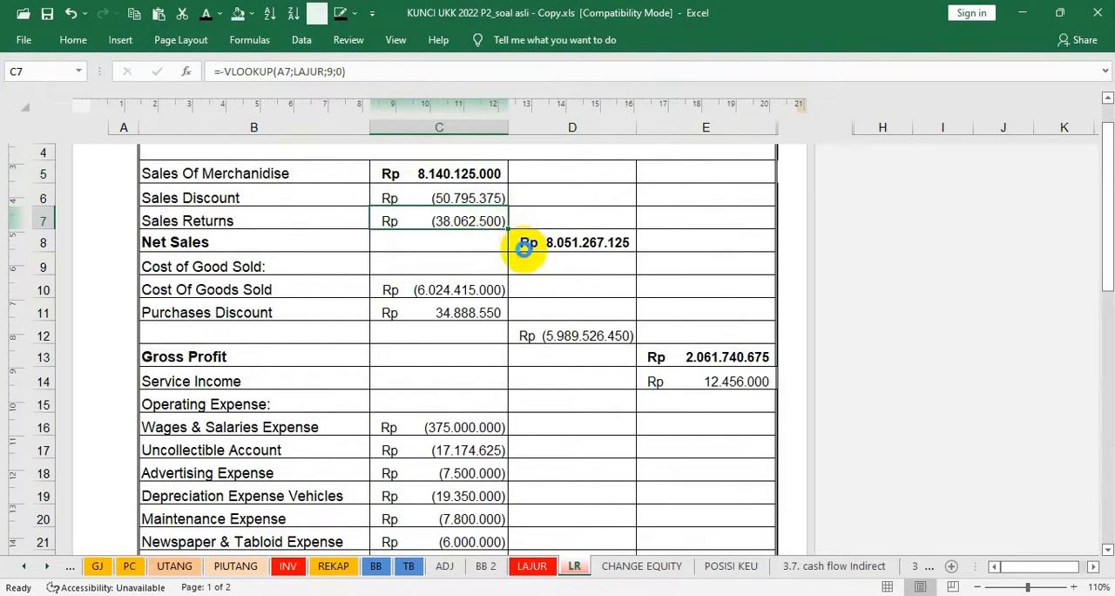
Review the income statement for the amounts that feed the Peredaran Bruto calculation, including Service Income
{"action": "left_click", "coordinate": [523, 248]}
{"action": "scroll", "coordinate": [527, 261], "scroll_direction": "up", "scroll_amount": 1}
{"action": "scroll", "coordinate": [527, 280], "scroll_direction": "down", "scroll_amount": 9}
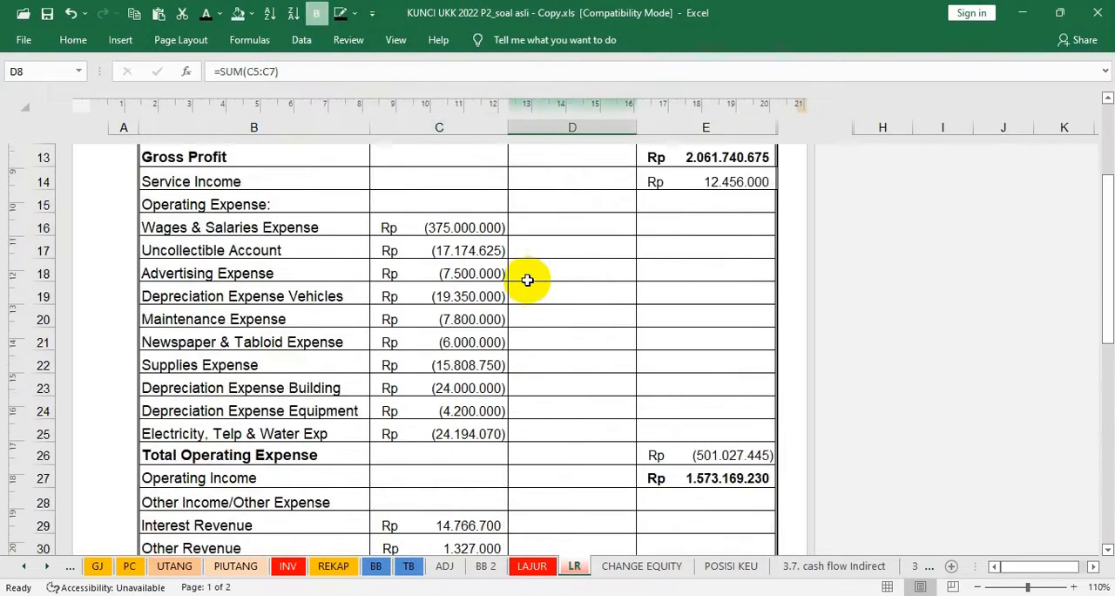
{"action": "scroll", "coordinate": [527, 280], "scroll_direction": "down", "scroll_amount": 1}
{"action": "scroll", "coordinate": [527, 280], "scroll_direction": "up", "scroll_amount": 2}
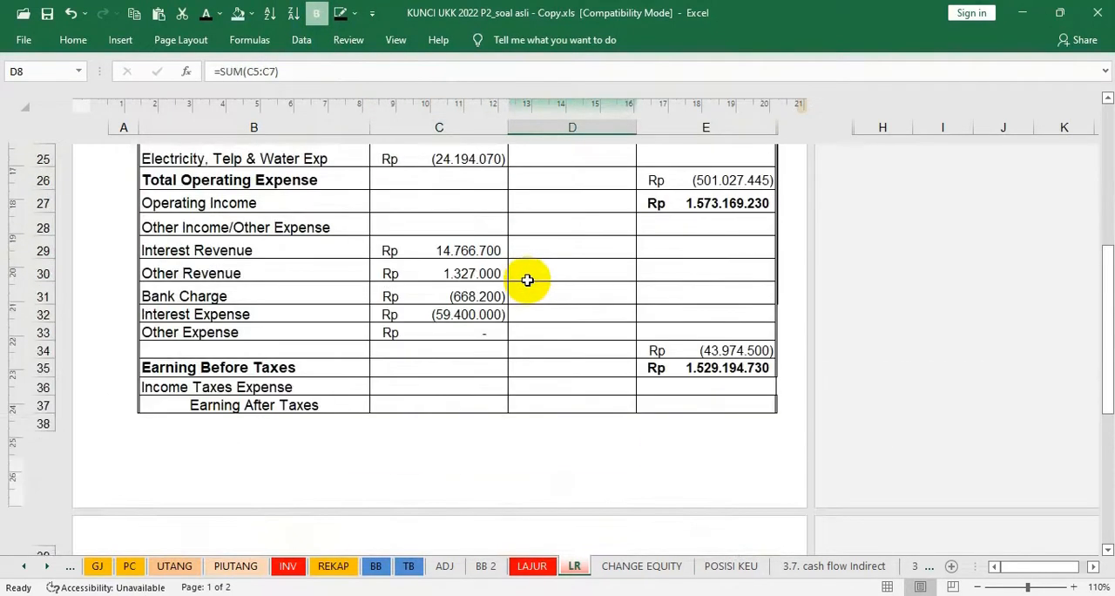
{"action": "scroll", "coordinate": [527, 280], "scroll_direction": "up", "scroll_amount": 5}
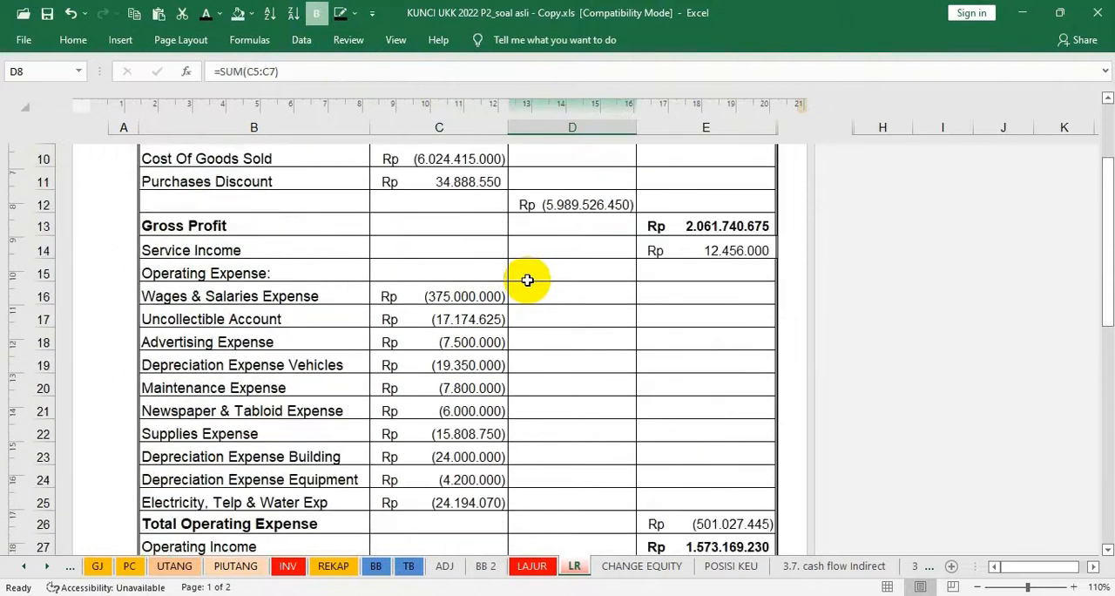
{"action": "scroll", "coordinate": [527, 279], "scroll_direction": "up", "scroll_amount": 1}
{"action": "scroll", "coordinate": [527, 279], "scroll_direction": "down", "scroll_amount": 12}
{"action": "scroll", "coordinate": [527, 280], "scroll_direction": "up", "scroll_amount": 2}
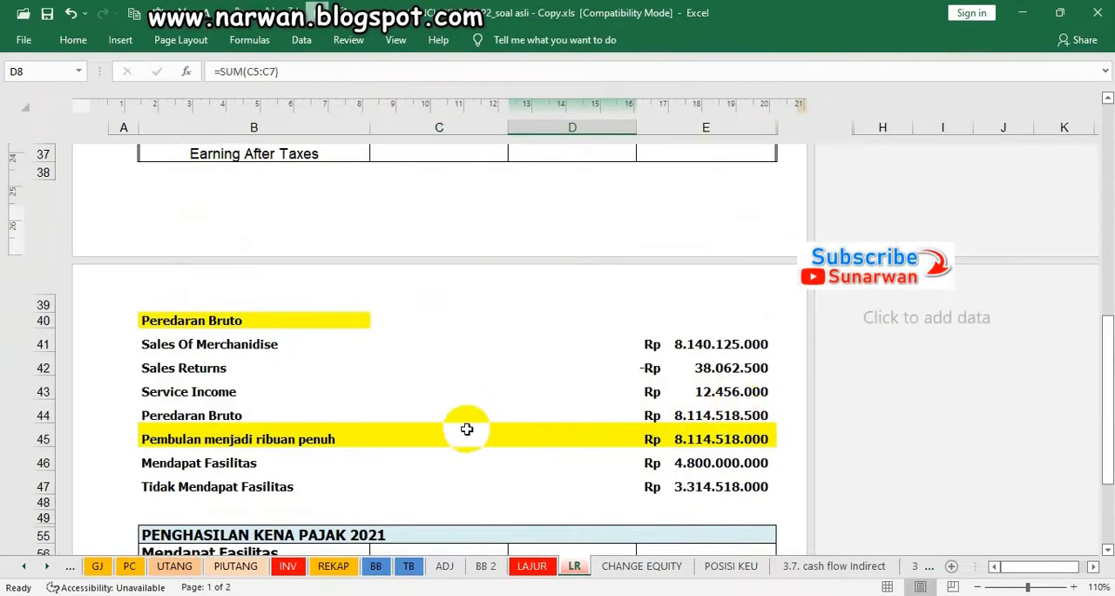
Fill the Peredaran Bruto in E44 and the rounded amount in E45 light blue, and colour the E45 amount red
{"action": "left_click", "coordinate": [685, 414]}
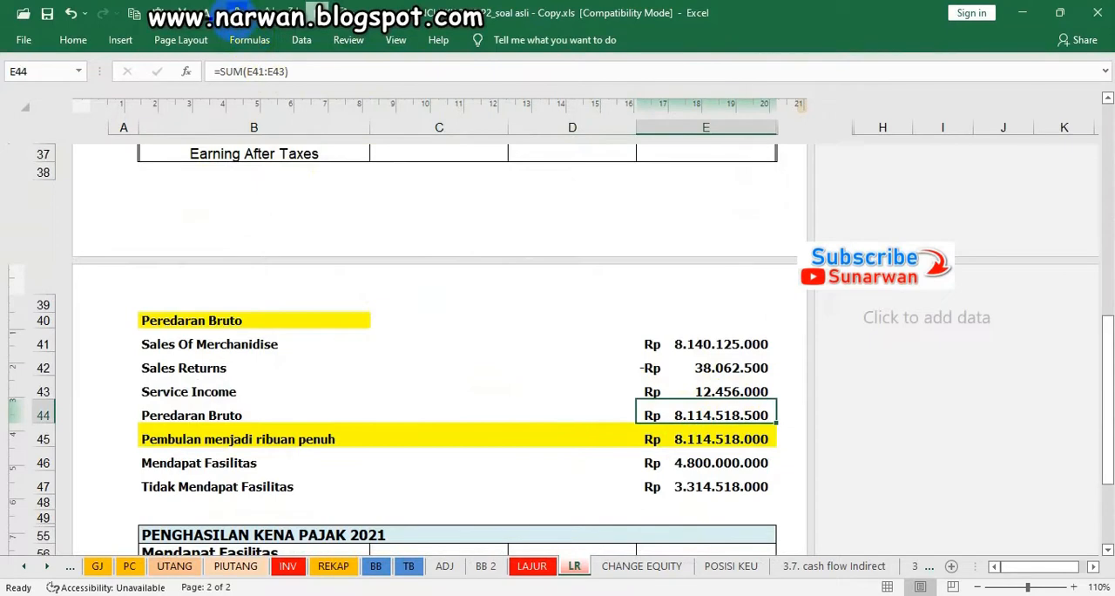
{"action": "left_click", "coordinate": [876, 435]}
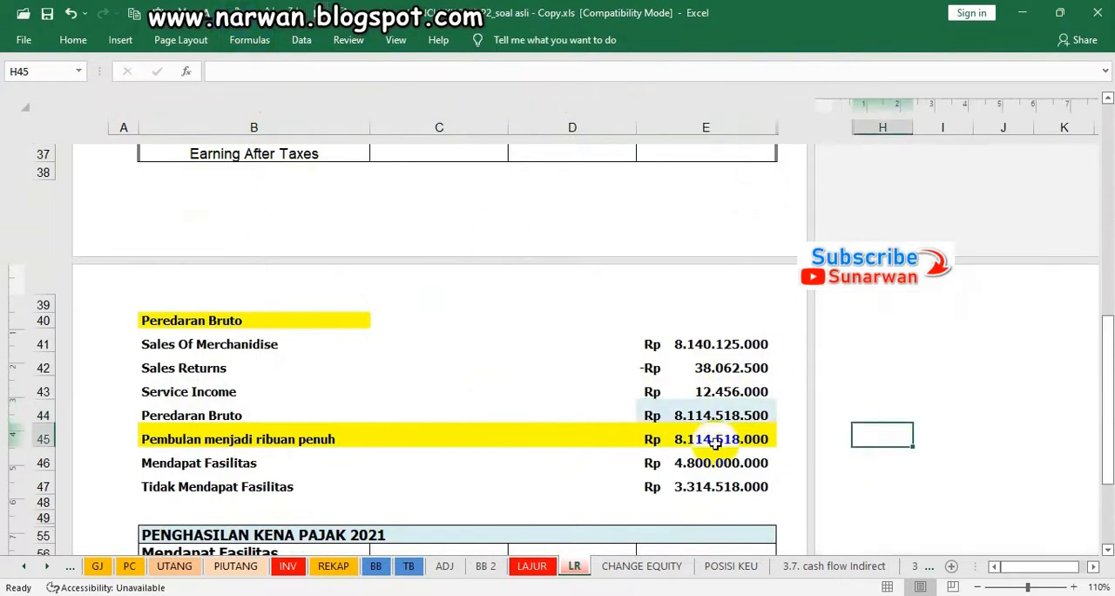
{"action": "left_click", "coordinate": [687, 435]}
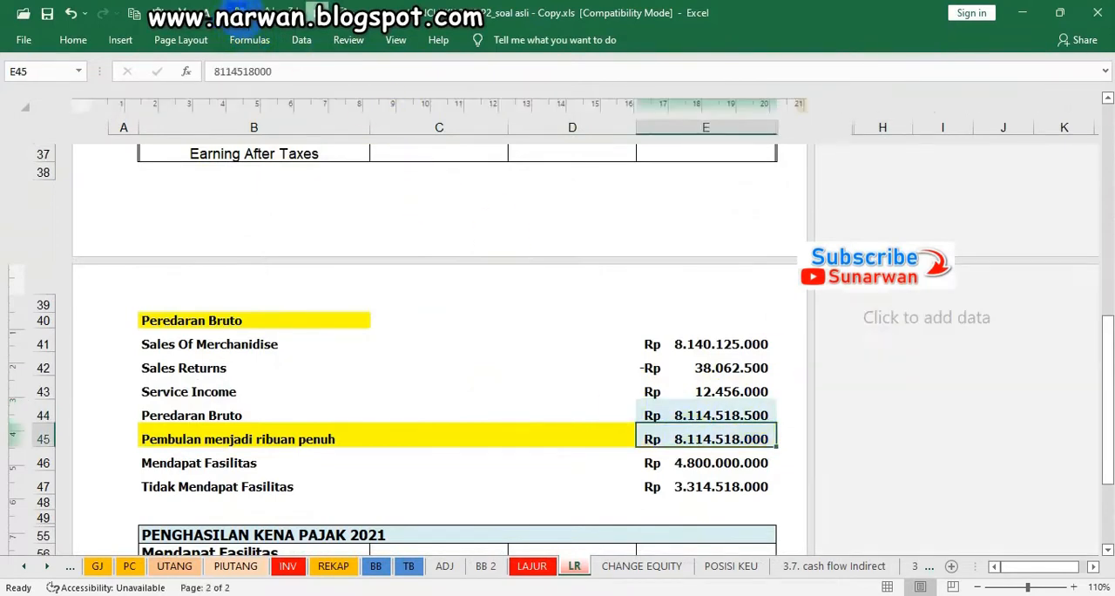
{"action": "left_click", "coordinate": [617, 482]}
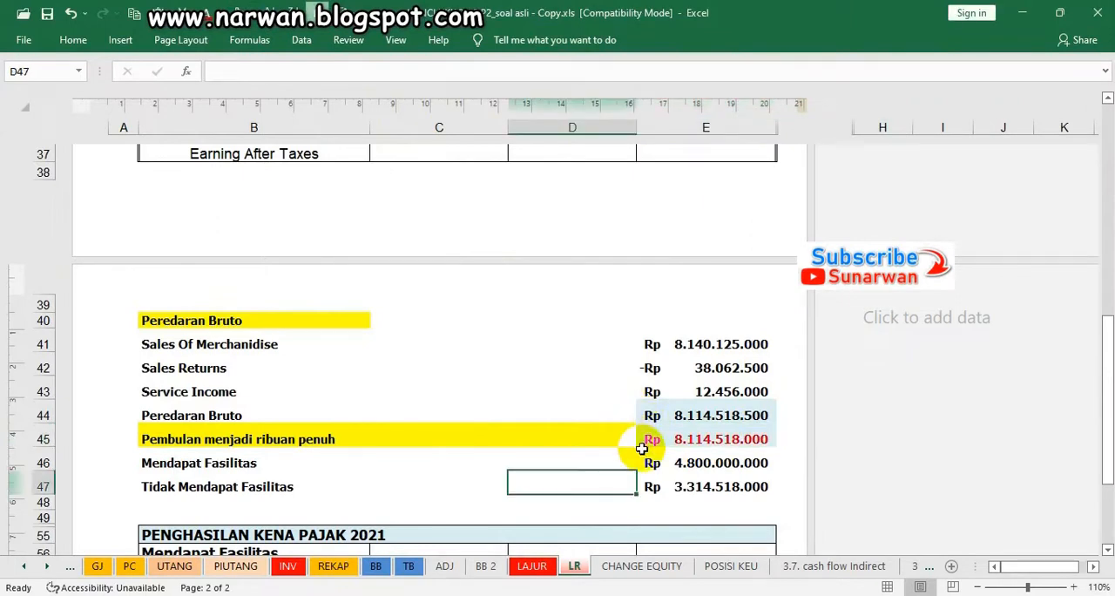
Check the amounts in E45 and E46 and fill the Tidak Mendapat Fasilitas amount in E47 light blue
{"action": "left_click", "coordinate": [689, 462]}
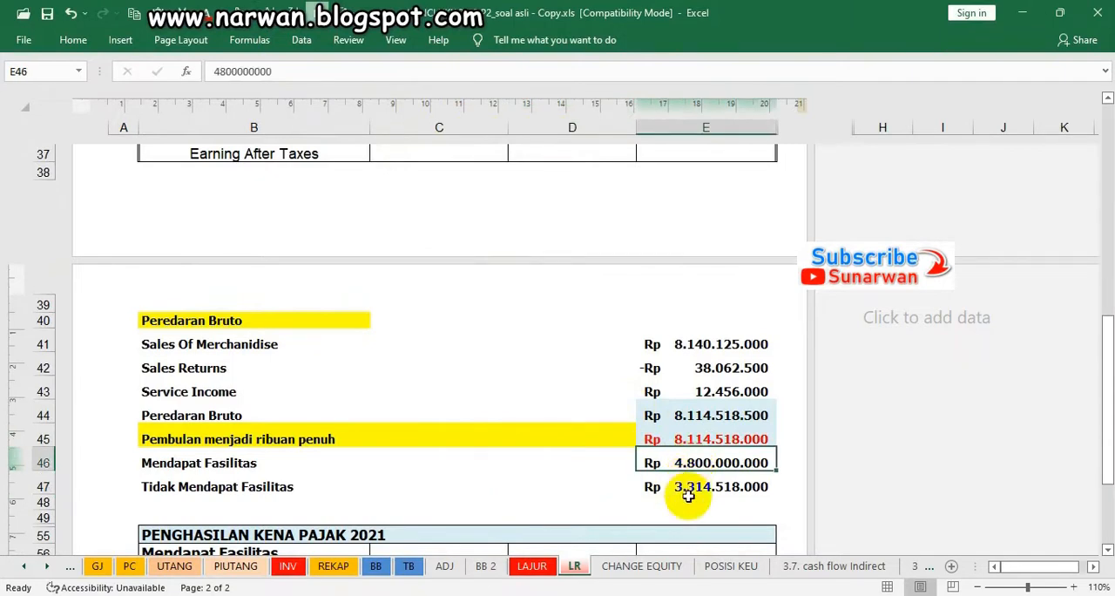
{"action": "left_click", "coordinate": [687, 440]}
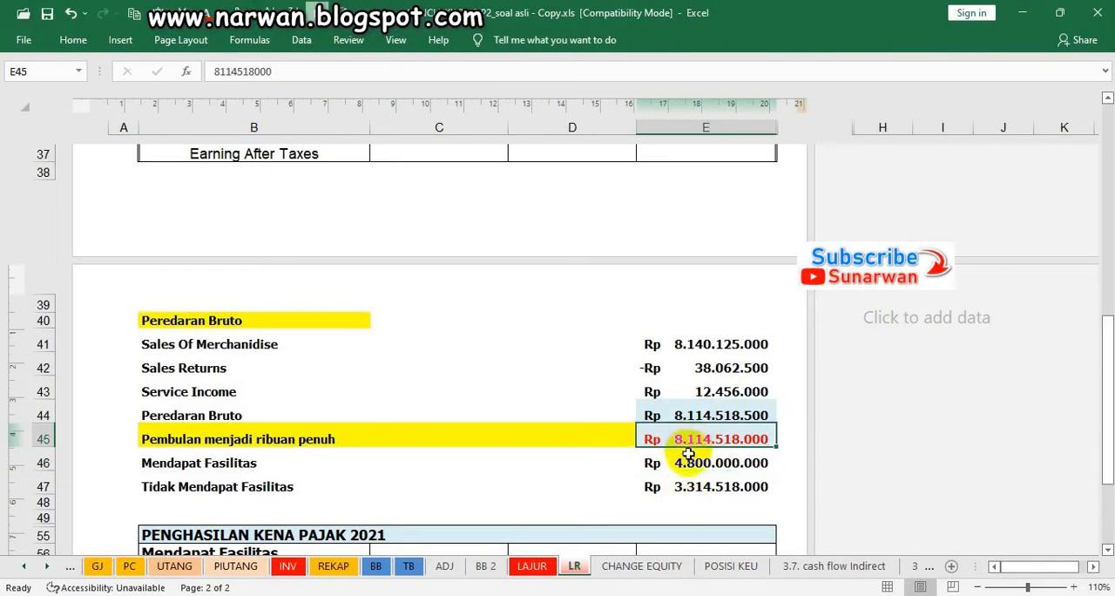
{"action": "left_click", "coordinate": [688, 463]}
{"action": "left_click", "coordinate": [690, 486]}
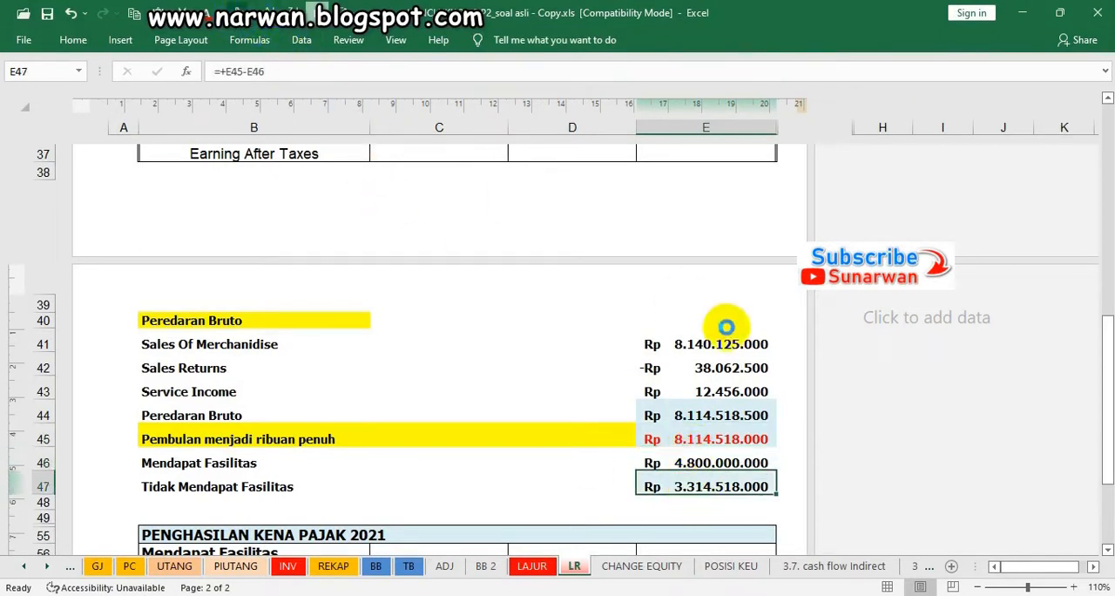
Examine the Mendapat Fasilitas tax calculation in row 57 and trace its figures to Earning Before Taxes and Peredaran Bruto
{"action": "scroll", "coordinate": [832, 348], "scroll_direction": "down", "scroll_amount": 3}
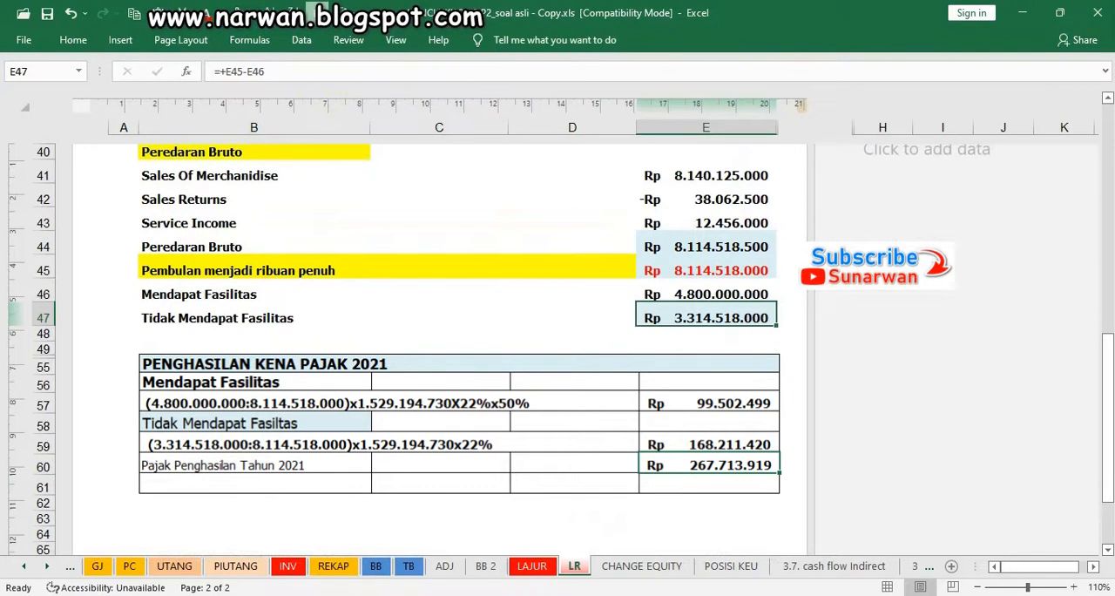
{"action": "left_click", "coordinate": [388, 403]}
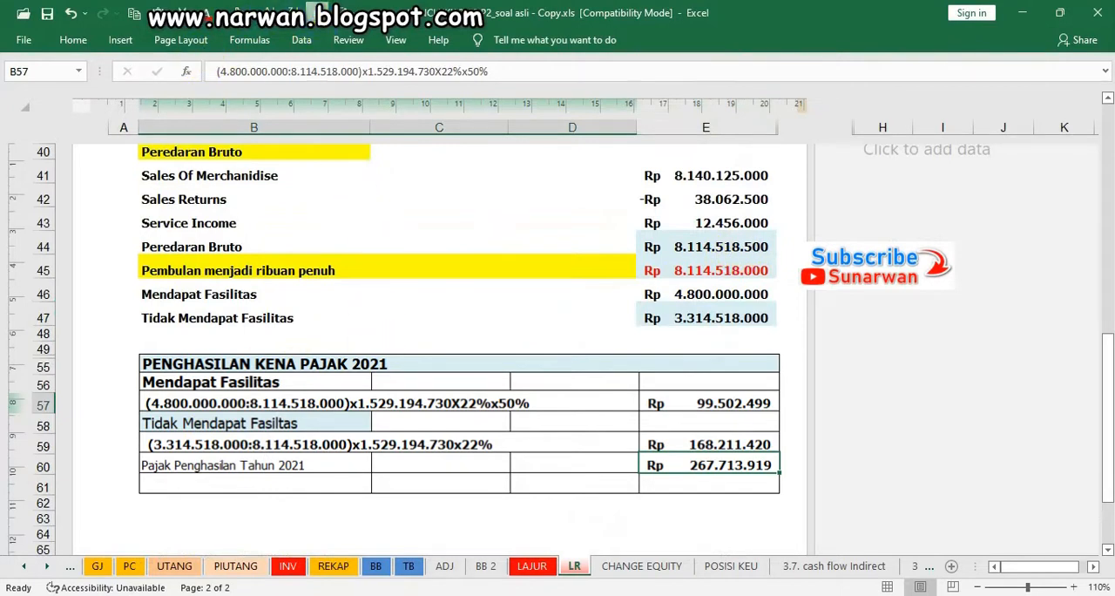
{"action": "scroll", "coordinate": [617, 323], "scroll_direction": "up", "scroll_amount": 5}
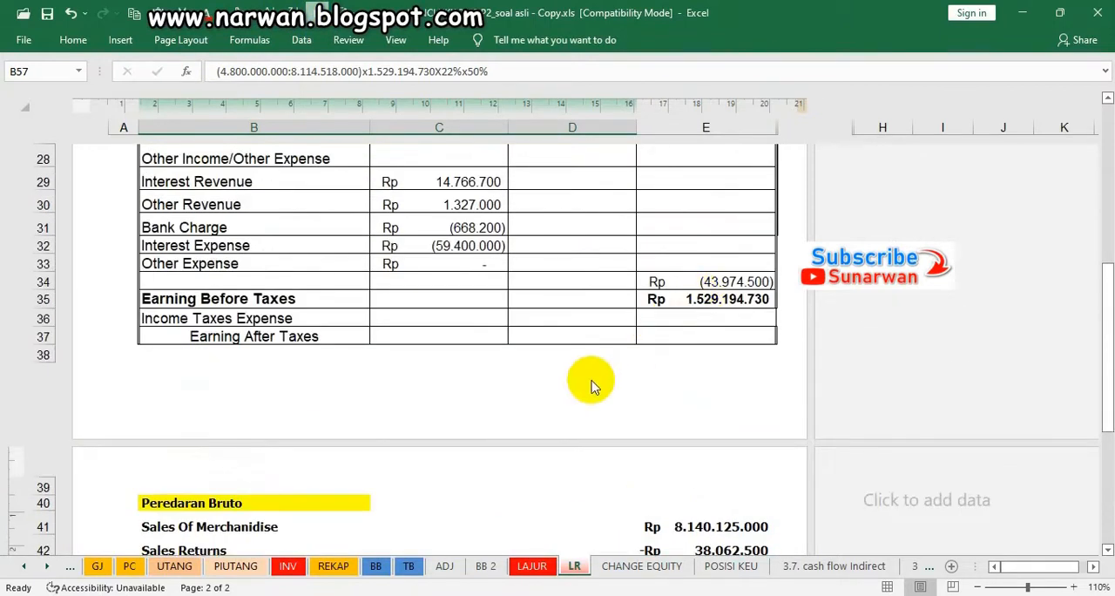
{"action": "scroll", "coordinate": [592, 386], "scroll_direction": "down", "scroll_amount": 1}
{"action": "scroll", "coordinate": [587, 378], "scroll_direction": "down", "scroll_amount": 3}
{"action": "scroll", "coordinate": [587, 378], "scroll_direction": "up", "scroll_amount": 3}
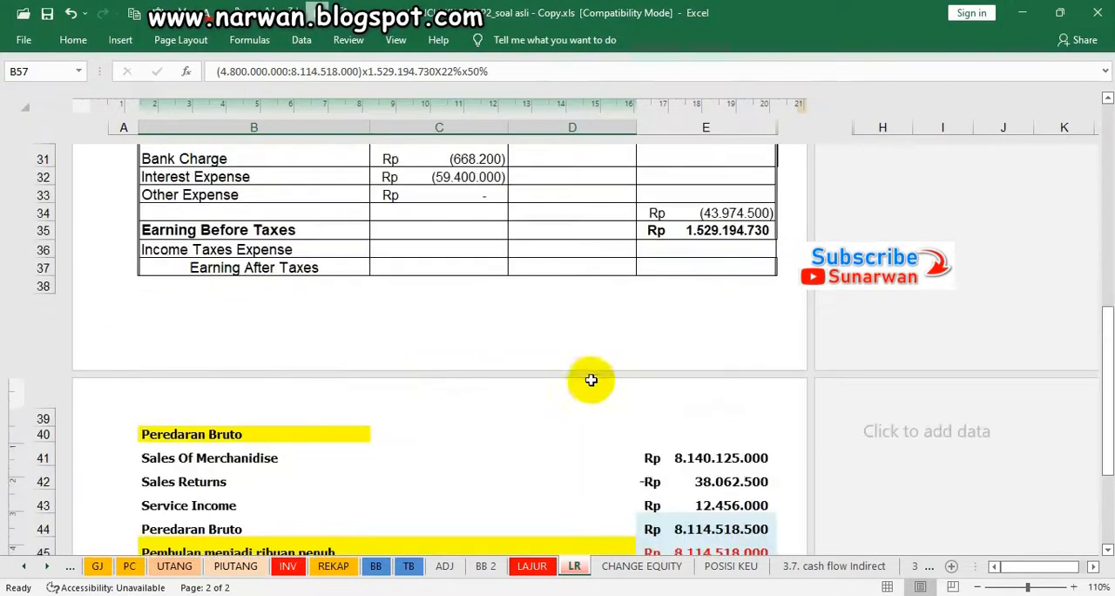
{"action": "scroll", "coordinate": [509, 361], "scroll_direction": "up", "scroll_amount": 2}
{"action": "scroll", "coordinate": [509, 362], "scroll_direction": "down", "scroll_amount": 6}
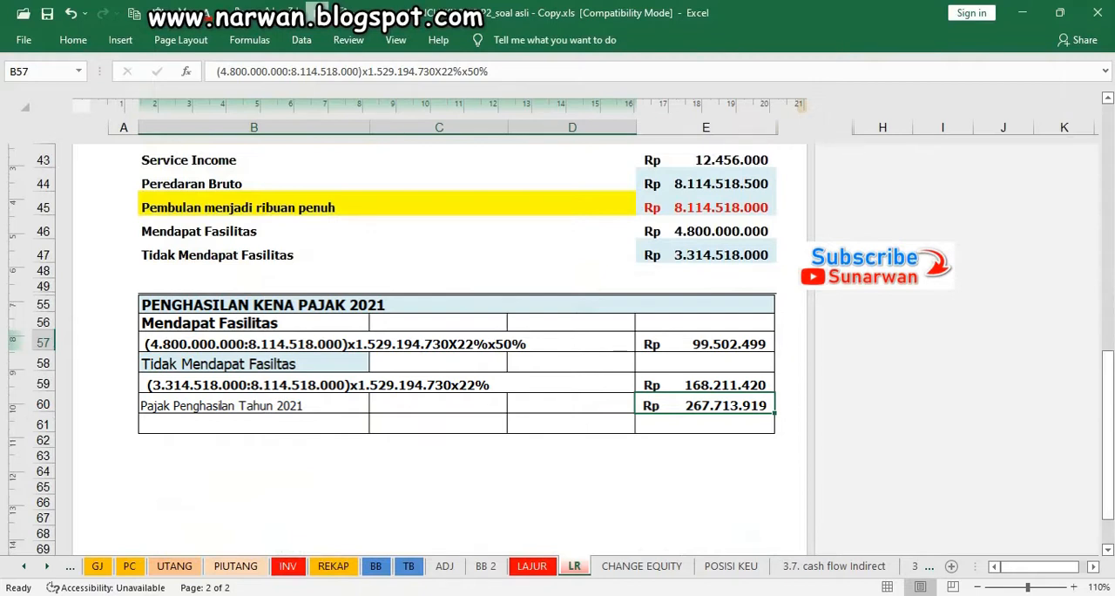
{"action": "key", "text": "Right"}
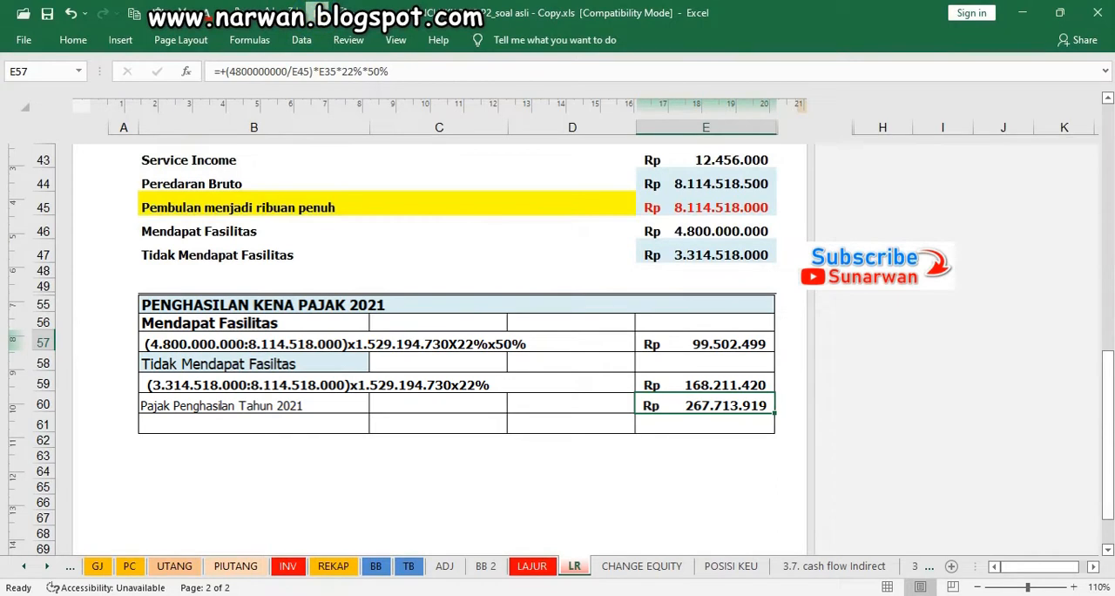
Examine the Tidak Mendapat Fasilitas tax calculation in row 59 and compare it with the Peredaran Bruto in E44
{"action": "left_click", "coordinate": [254, 363]}
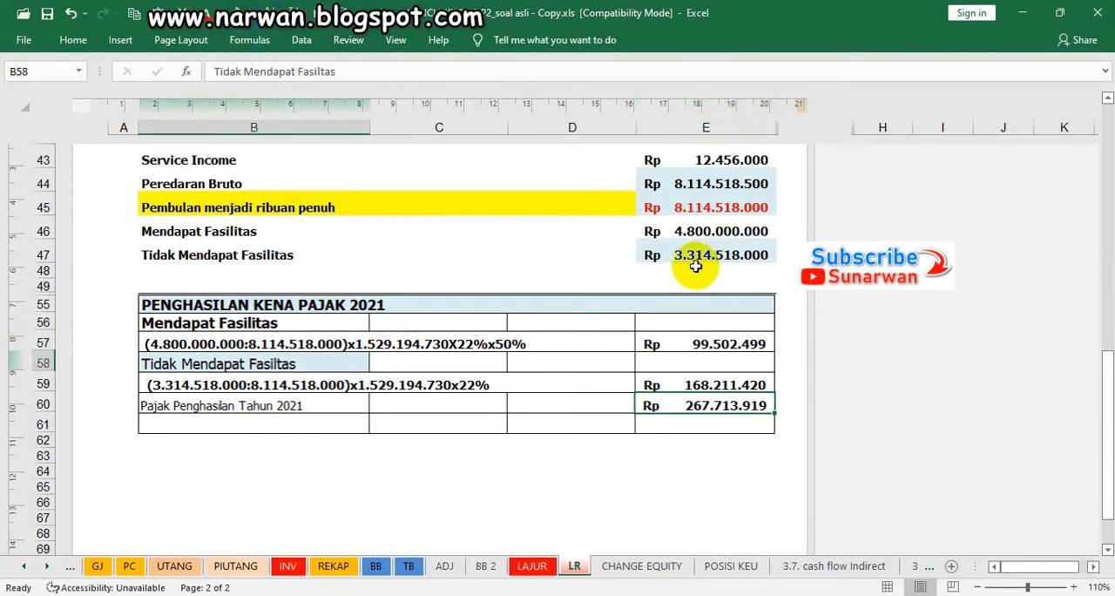
{"action": "key", "text": "Down"}
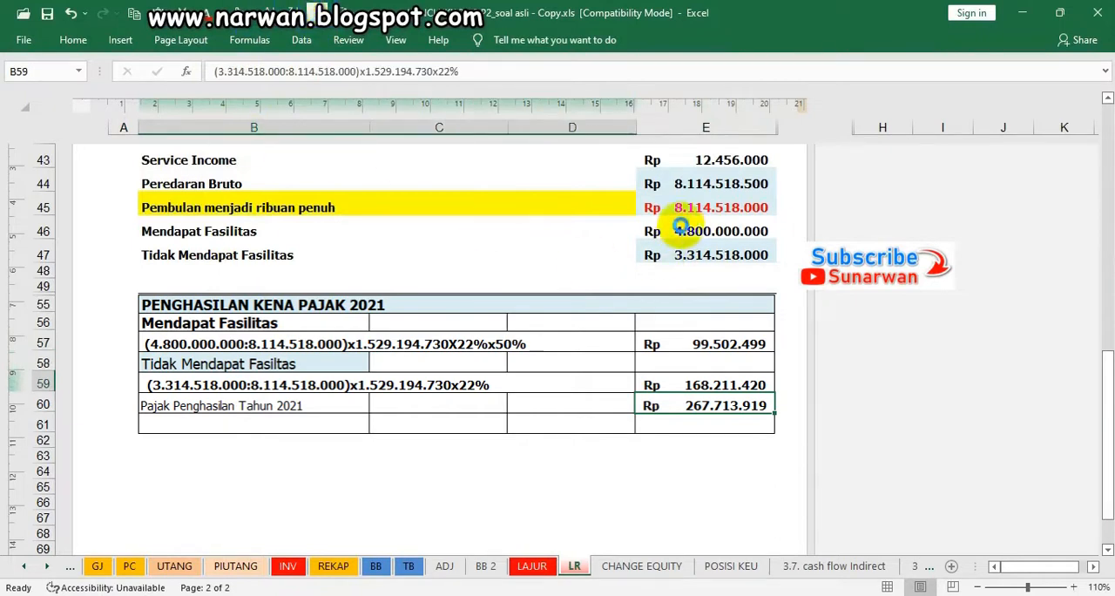
{"action": "left_click", "coordinate": [716, 183]}
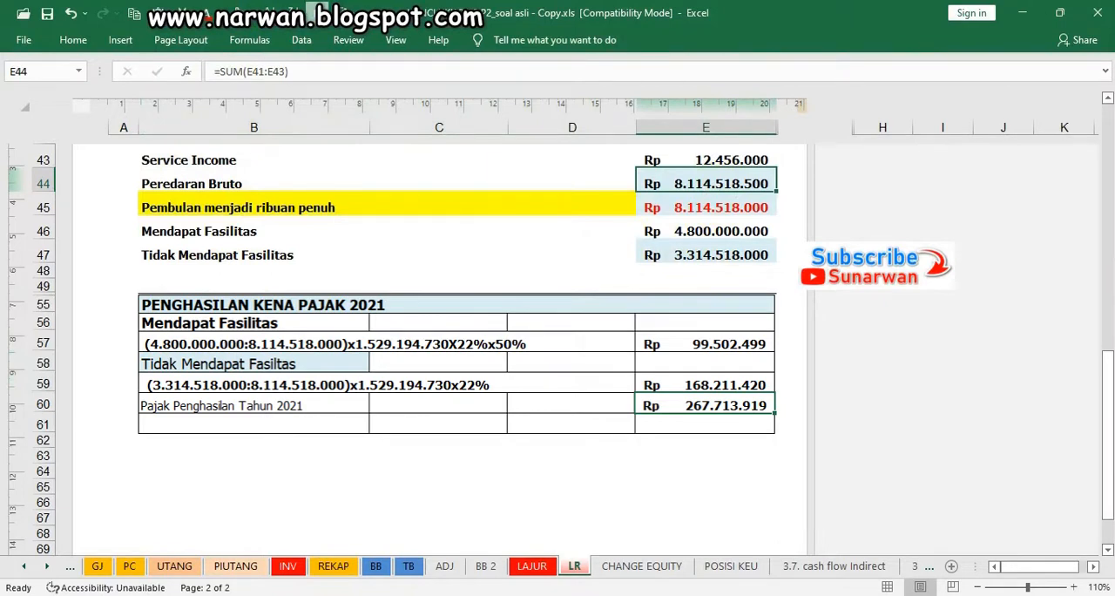
Enter the Pajak Penghasilan Tahun 2021 amount, 267.713.919, as Income Taxes Expense in E36 and calculate Earning After Taxes in E37
{"action": "left_click", "coordinate": [706, 384]}
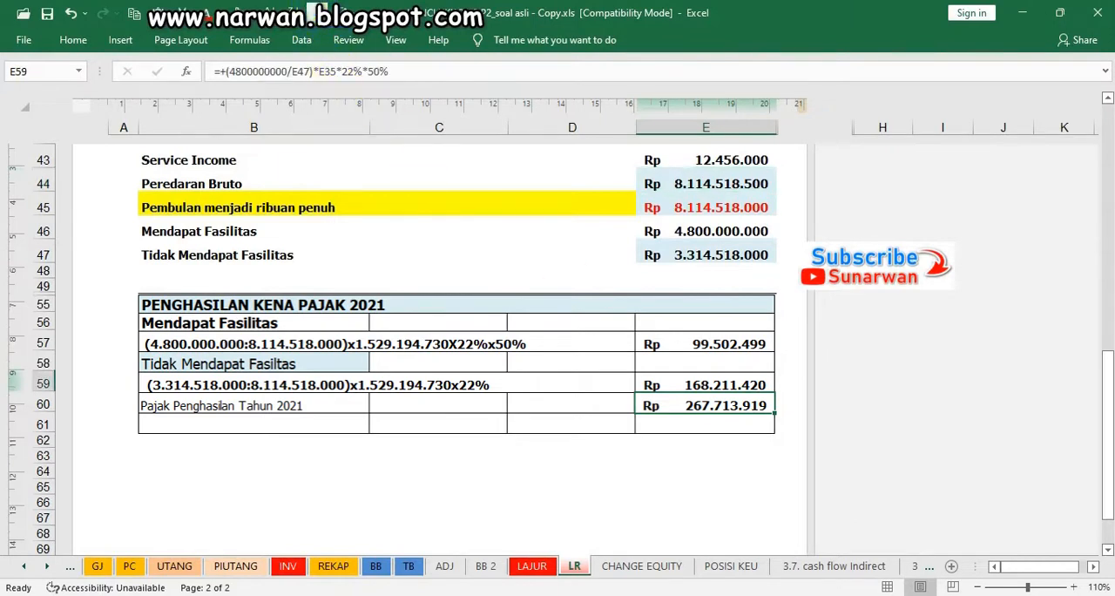
{"action": "key", "text": "Down"}
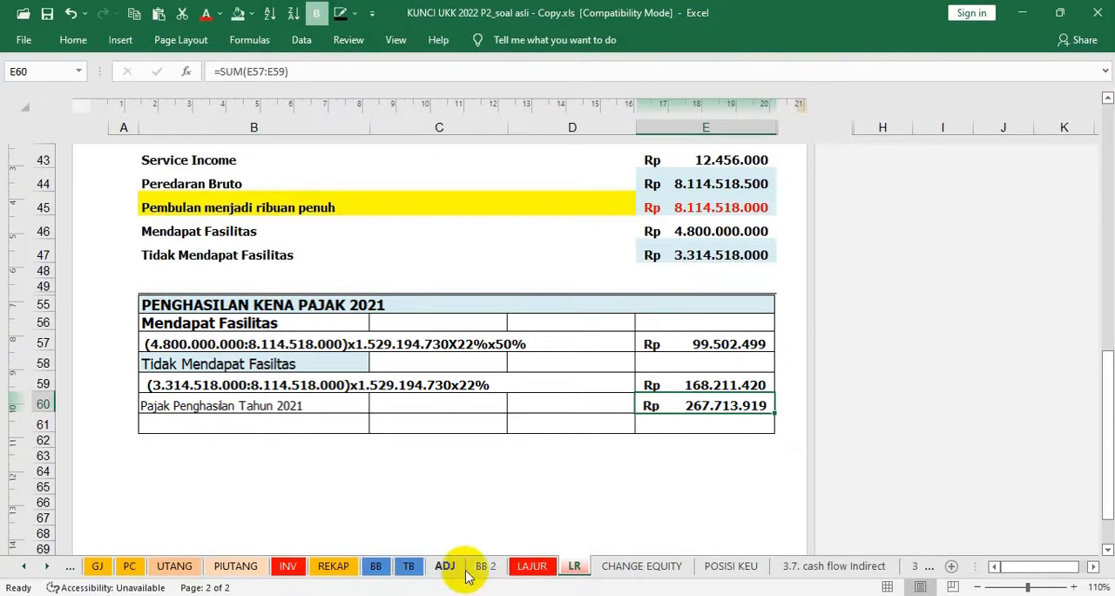
{"action": "scroll", "coordinate": [564, 468], "scroll_direction": "up", "scroll_amount": 6}
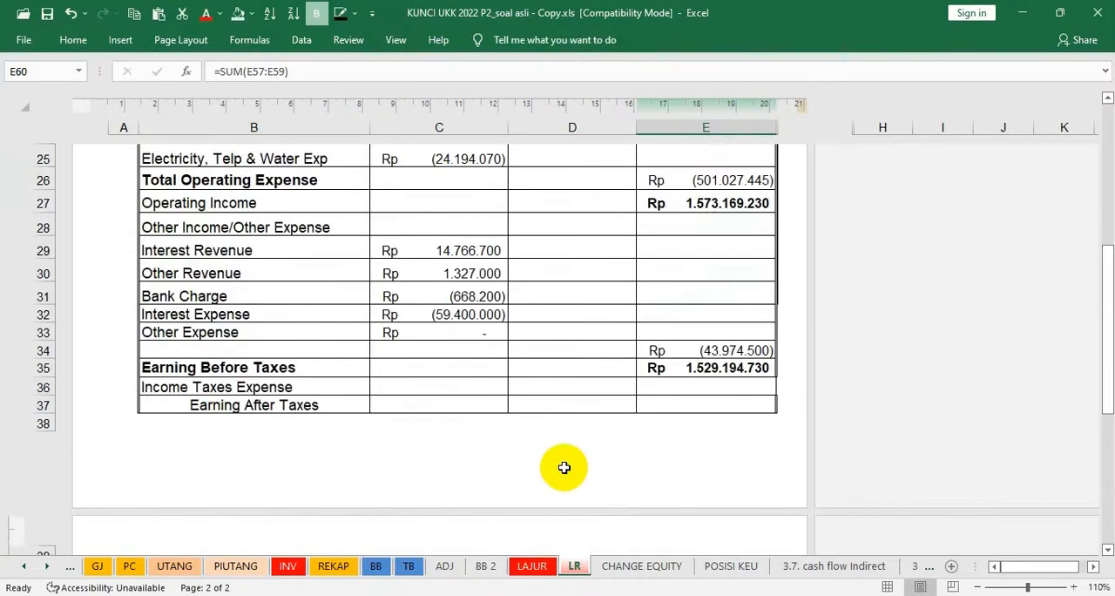
{"action": "scroll", "coordinate": [565, 468], "scroll_direction": "up", "scroll_amount": 2}
{"action": "scroll", "coordinate": [564, 465], "scroll_direction": "down", "scroll_amount": 1}
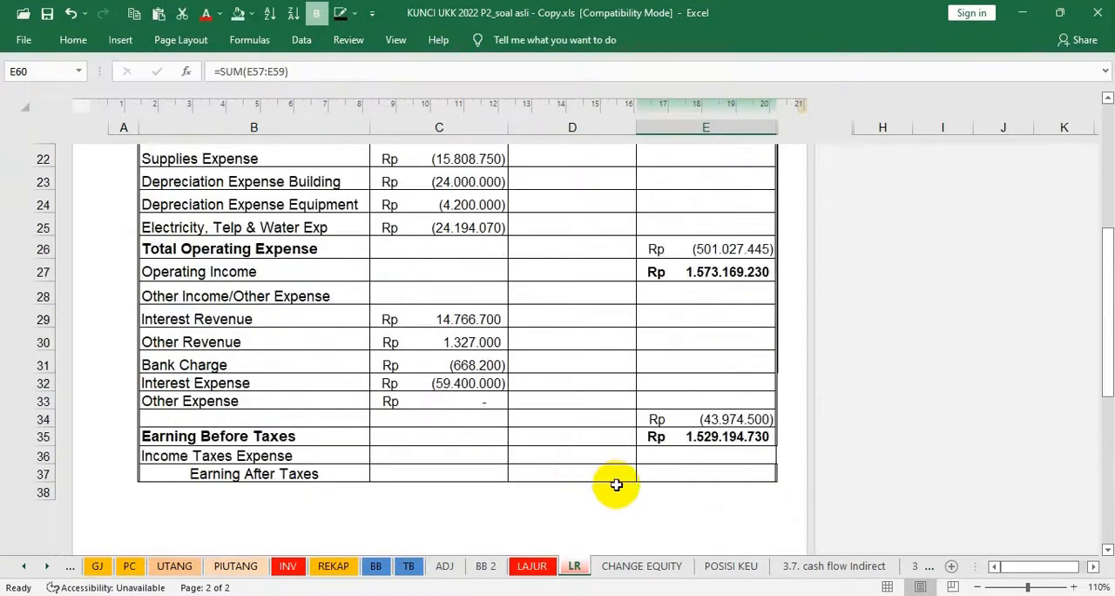
{"action": "double_click", "coordinate": [709, 452]}
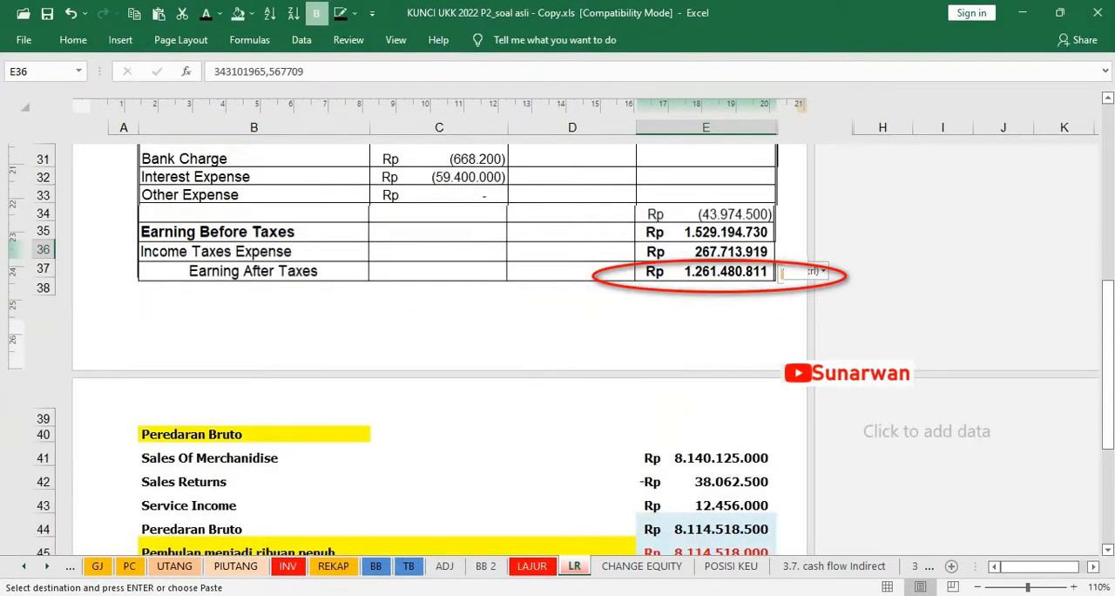
{"action": "key", "text": "Down"}
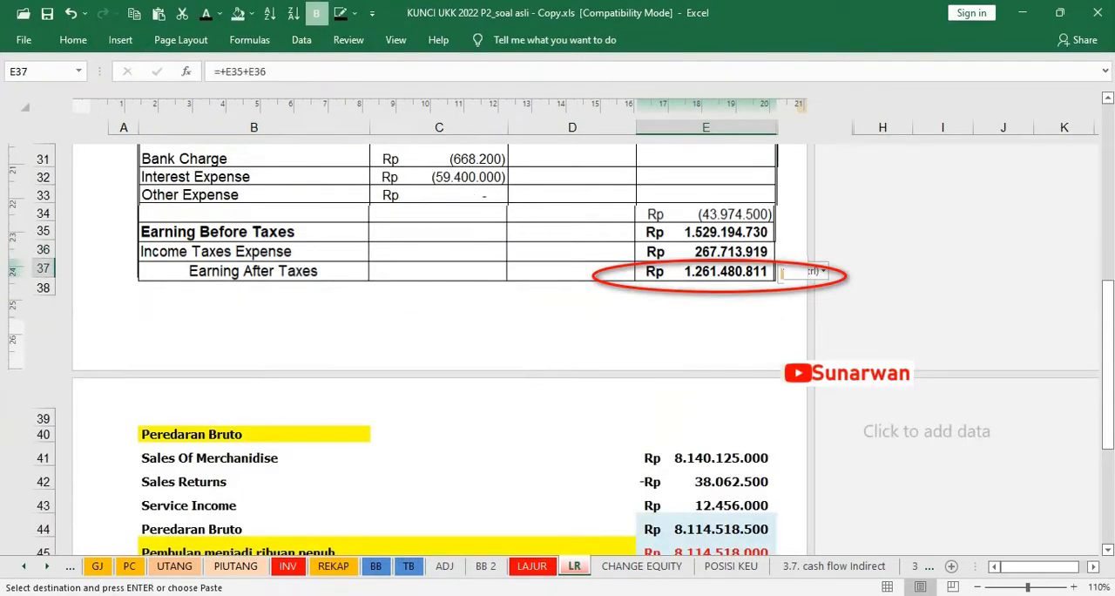
Record the tax adjustment in rows 38–39 of the ADJ sheet, debiting Income Taxes Expense (61108) and crediting Income Taxes Payable (21205) with 267.713.919
{"action": "left_click", "coordinate": [533, 567]}
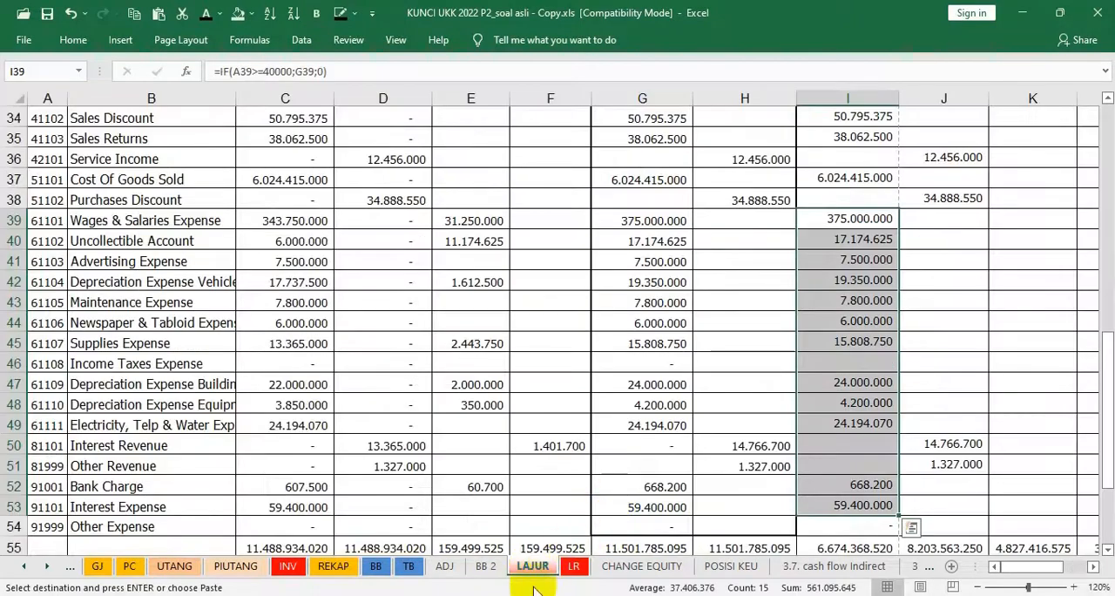
{"action": "left_click", "coordinate": [444, 567]}
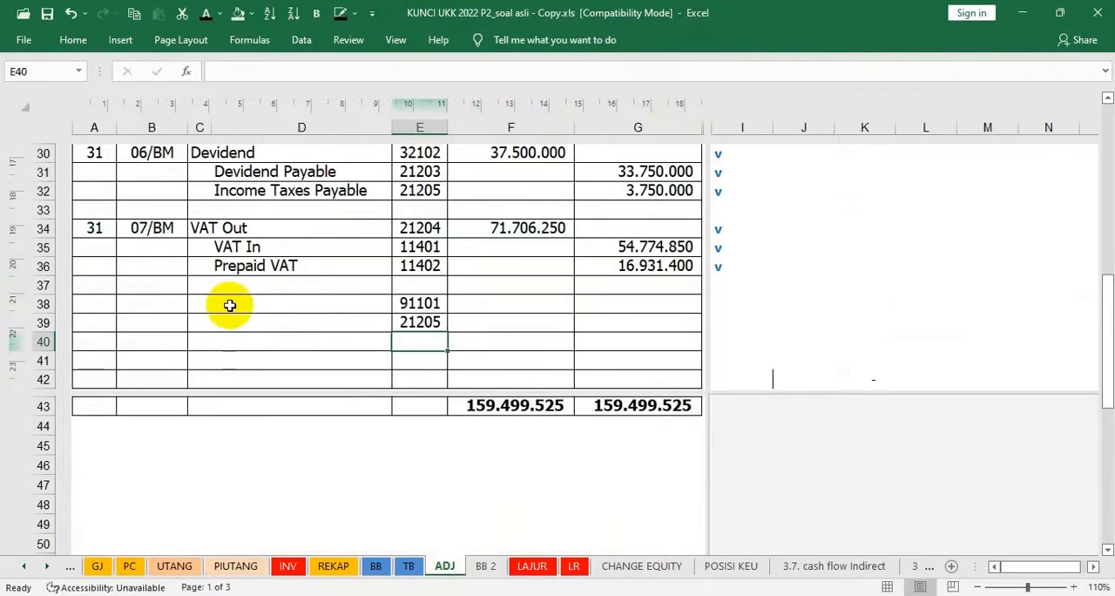
{"action": "left_click", "coordinate": [140, 303]}
{"action": "left_click_drag", "start_coordinate": [201, 304], "coordinate": [264, 306]}
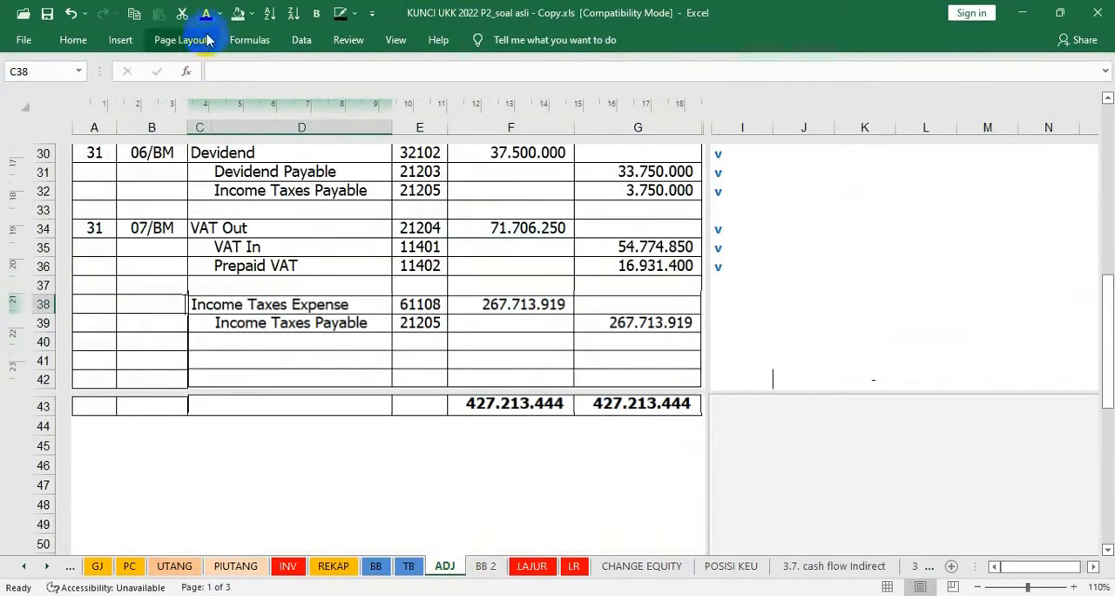
{"action": "left_click", "coordinate": [205, 14]}
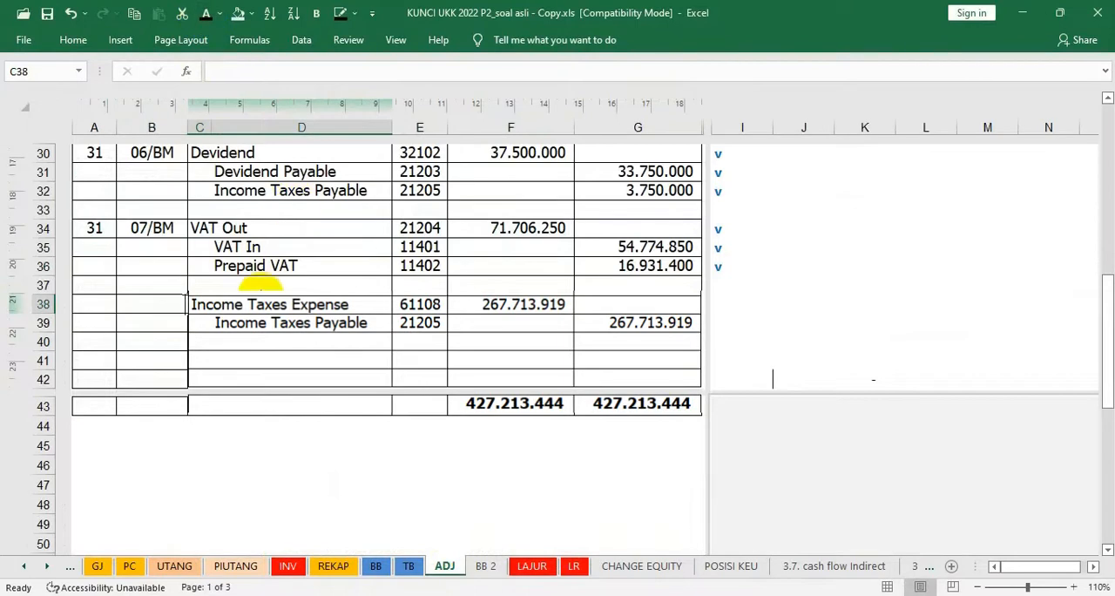
{"action": "left_click", "coordinate": [189, 303]}
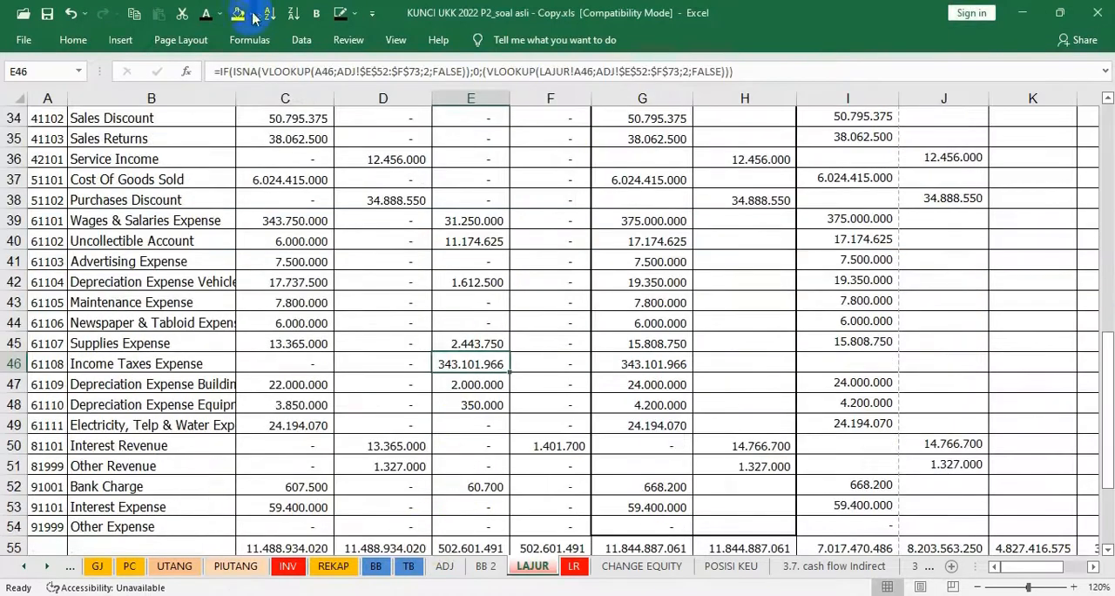
On the LAJUR sheet, fill the Income Taxes Expense adjustment in E46 and the Income Taxes Payable adjustment in F26 light blue
{"action": "left_click", "coordinate": [252, 14]}
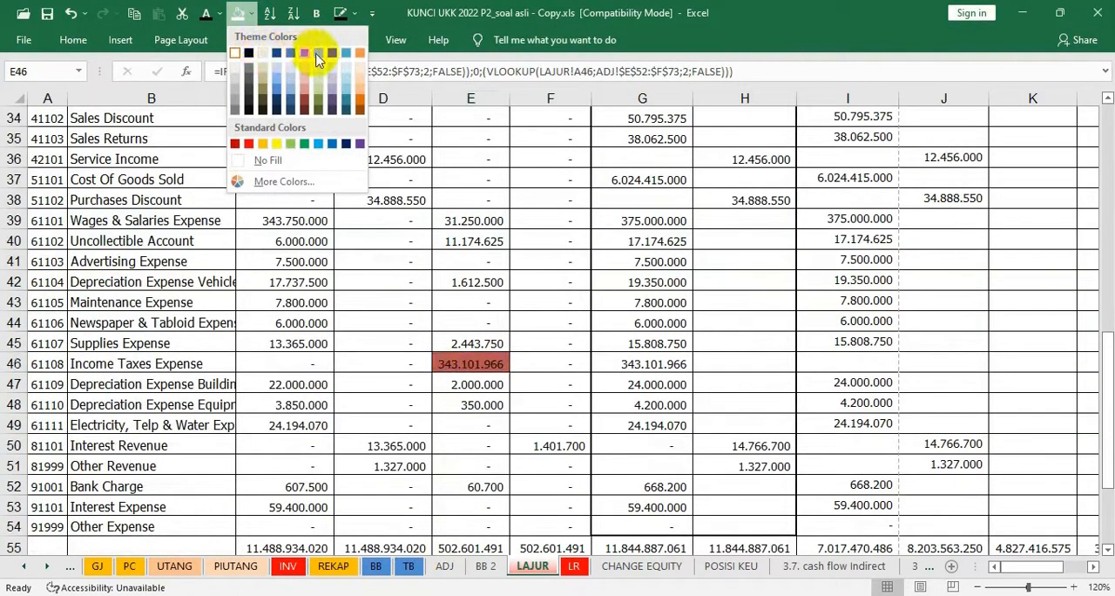
{"action": "left_click", "coordinate": [347, 78]}
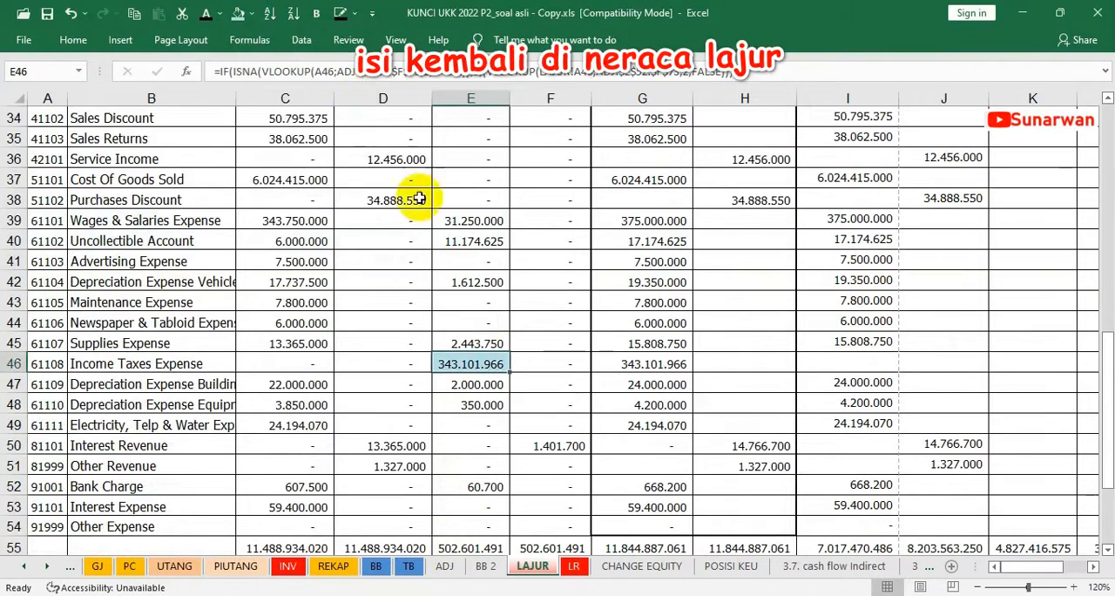
{"action": "left_click", "coordinate": [480, 280]}
{"action": "scroll", "coordinate": [480, 278], "scroll_direction": "up", "scroll_amount": 3}
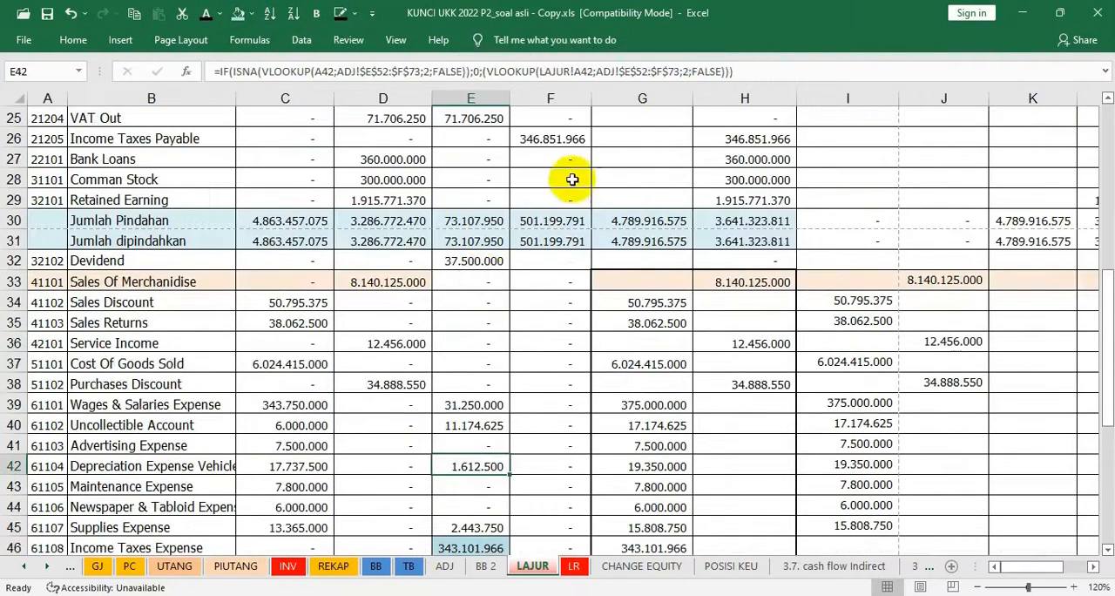
{"action": "scroll", "coordinate": [552, 153], "scroll_direction": "up", "scroll_amount": 1}
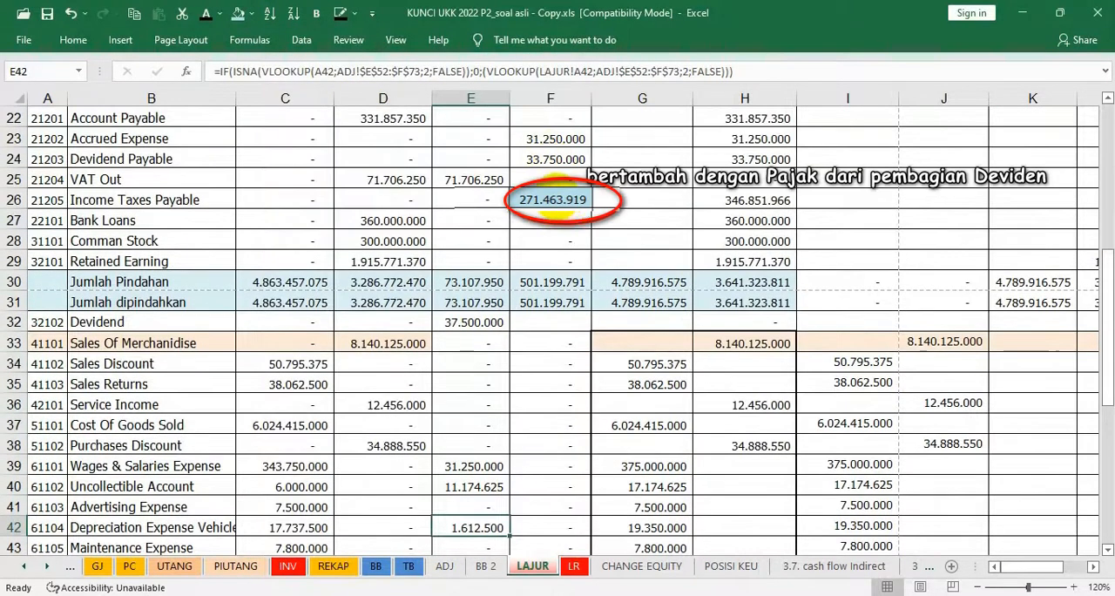
{"action": "left_click", "coordinate": [552, 197]}
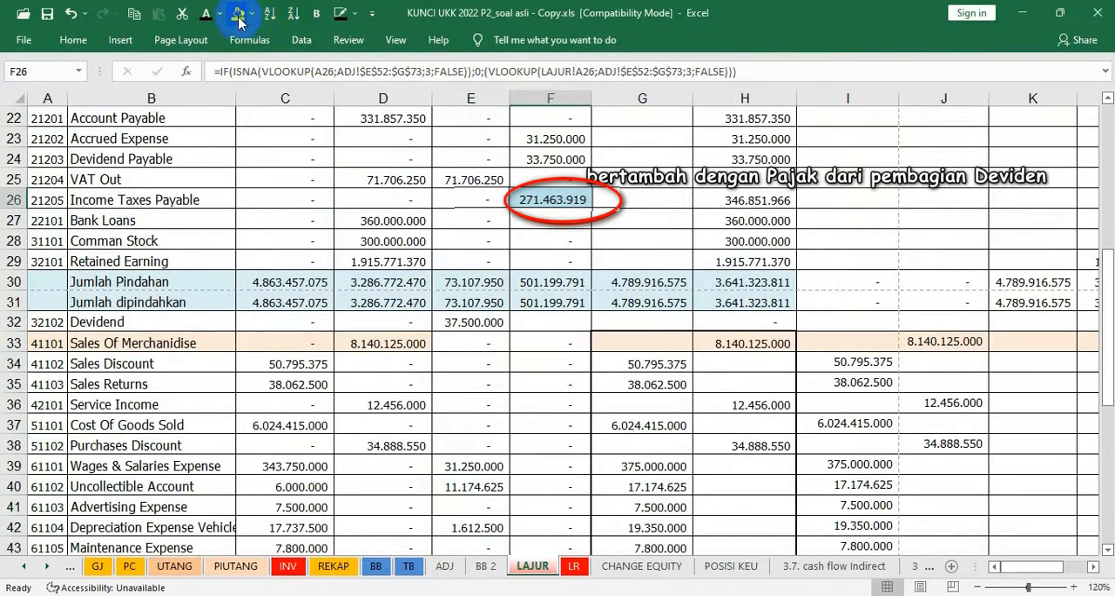
Check the Income Summary amount in row 56 of the LAJUR sheet and view the statement on the CHANGE EQUITY sheet
{"action": "scroll", "coordinate": [532, 231], "scroll_direction": "down", "scroll_amount": 7}
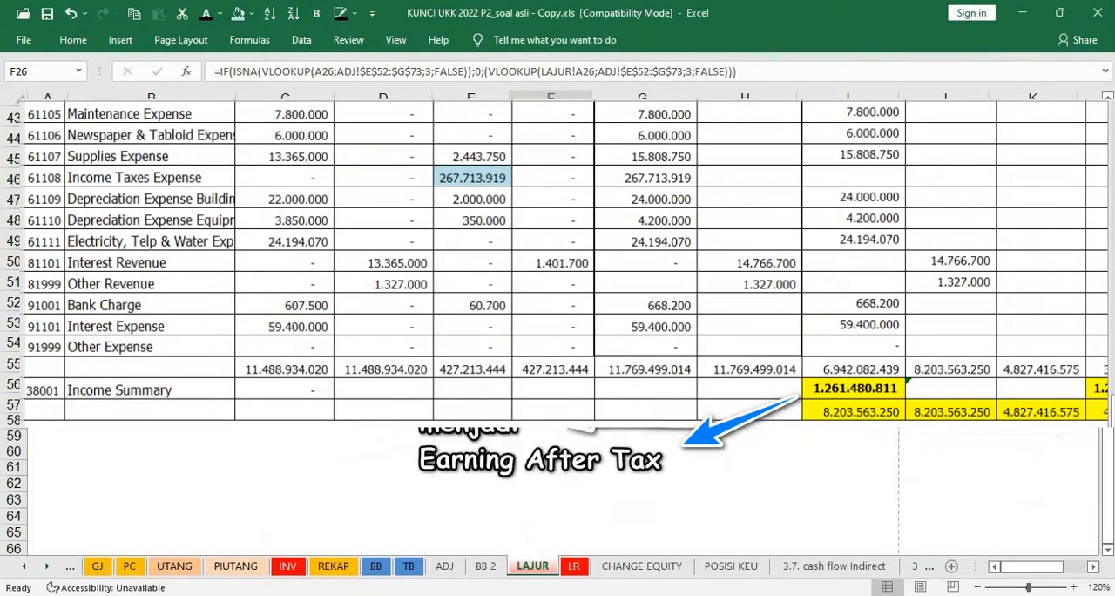
{"action": "left_click", "coordinate": [449, 470]}
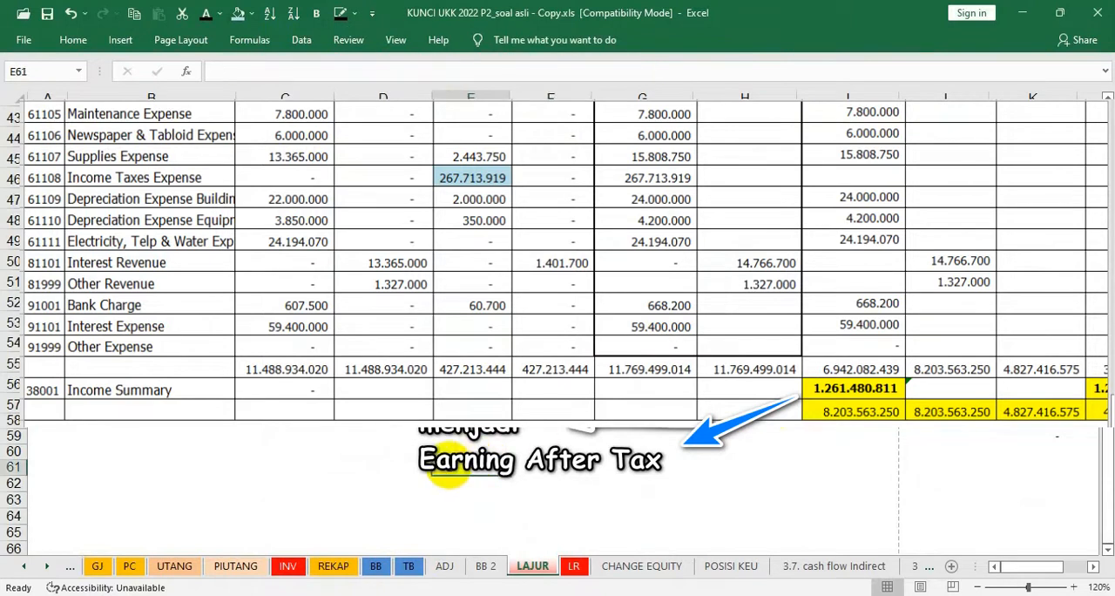
{"action": "type", "text": "etained Earning dec, 31, 2020"}
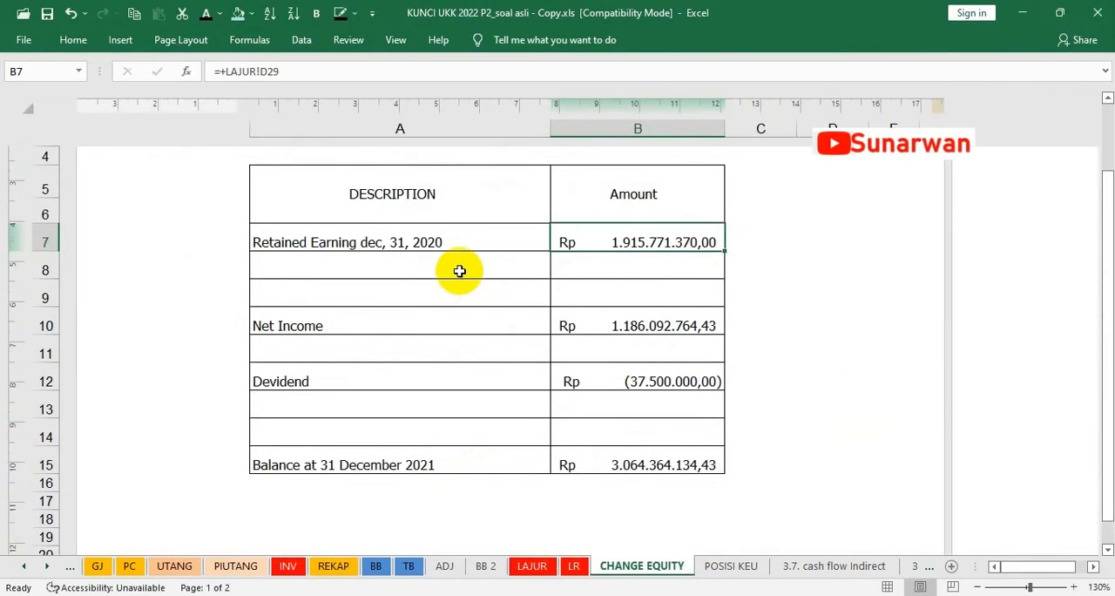
{"action": "scroll", "coordinate": [459, 271], "scroll_direction": "up", "scroll_amount": 3}
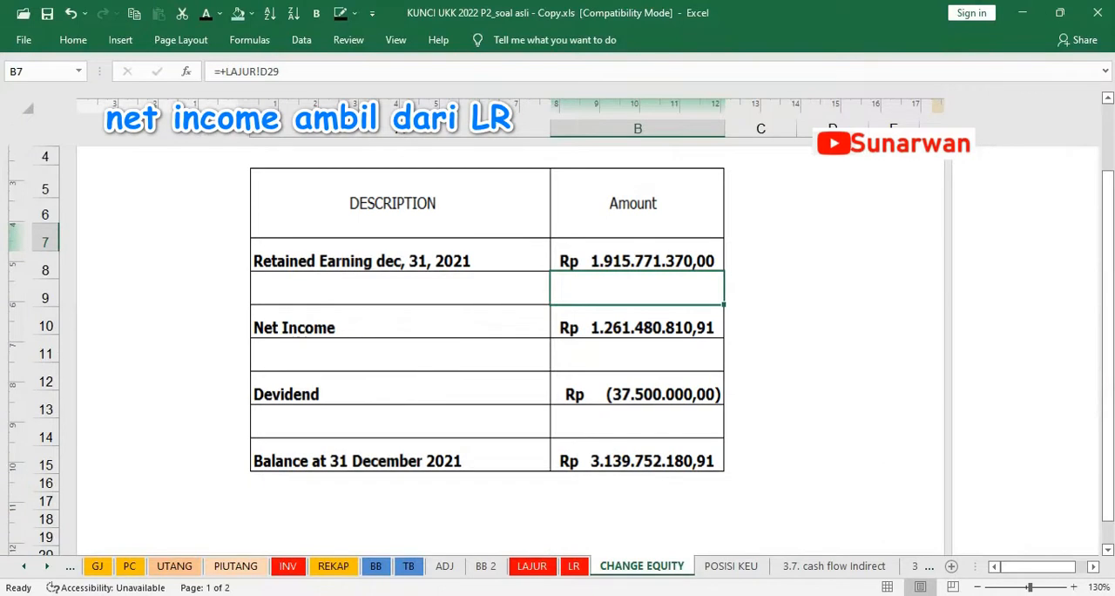
Change the year in the Retained Earning label in A7 to 2021 and remove the surplus blank rows from the equity statement
{"action": "key", "text": "Left"}
{"action": "left_click", "coordinate": [374, 77]}
{"action": "key", "text": "BackSpace"}
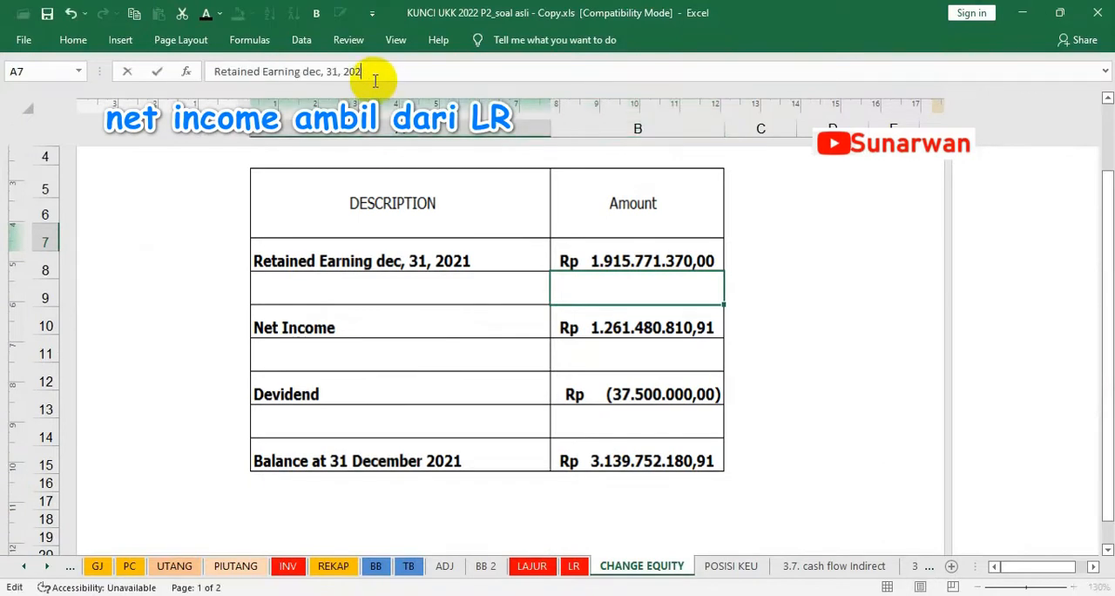
{"action": "type", "text": "1"}
{"action": "key", "text": "Return"}
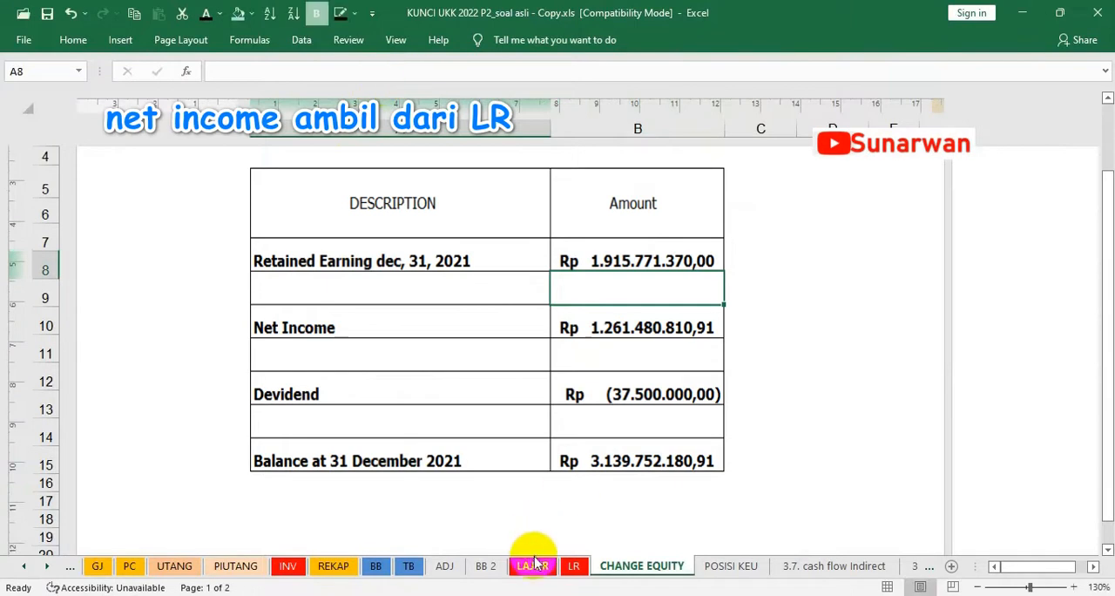
{"action": "key", "text": "Down"}
{"action": "key", "text": "Down"}
{"action": "key", "text": "Right"}
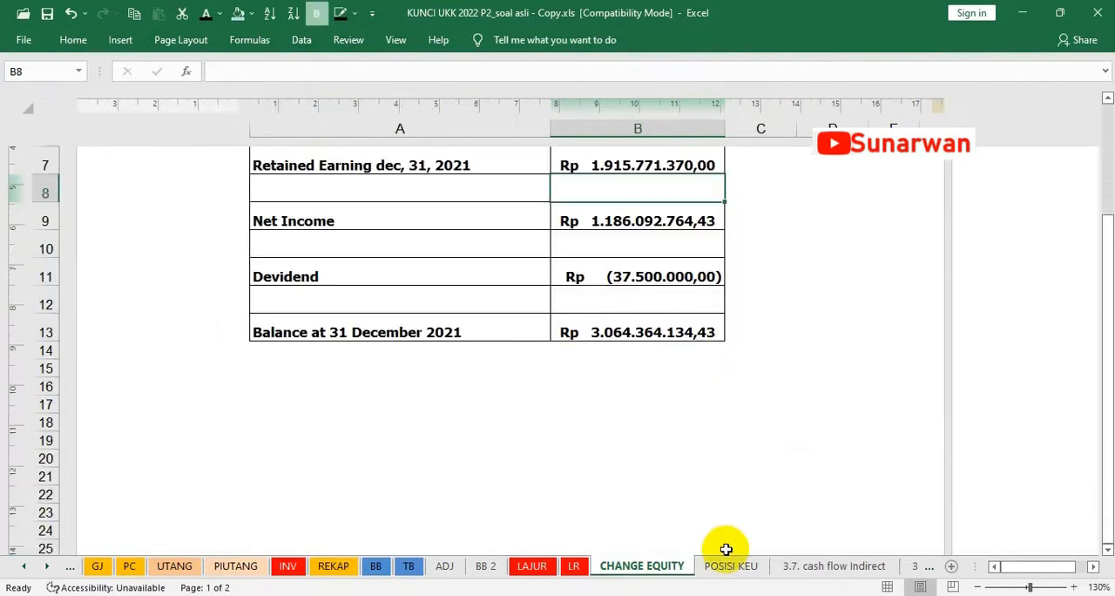
View the POSISI KEU sheet and examine the Balance Sheet debit and credit columns on the LAJUR sheet that supply its amounts
{"action": "left_click", "coordinate": [728, 565]}
{"action": "scroll", "coordinate": [510, 311], "scroll_direction": "down", "scroll_amount": 2}
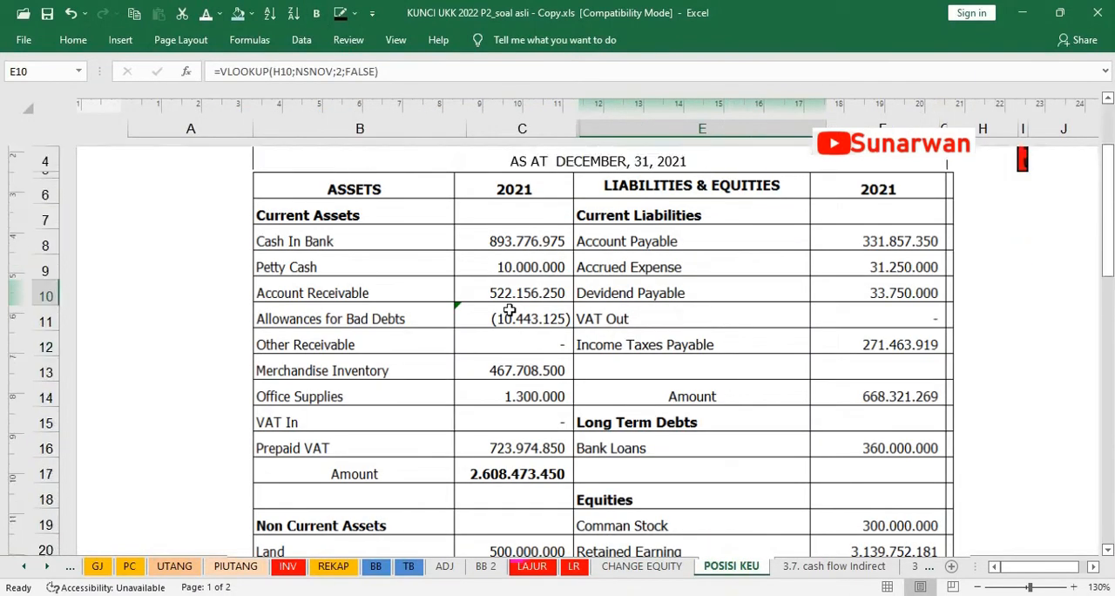
{"action": "left_click", "coordinate": [531, 565]}
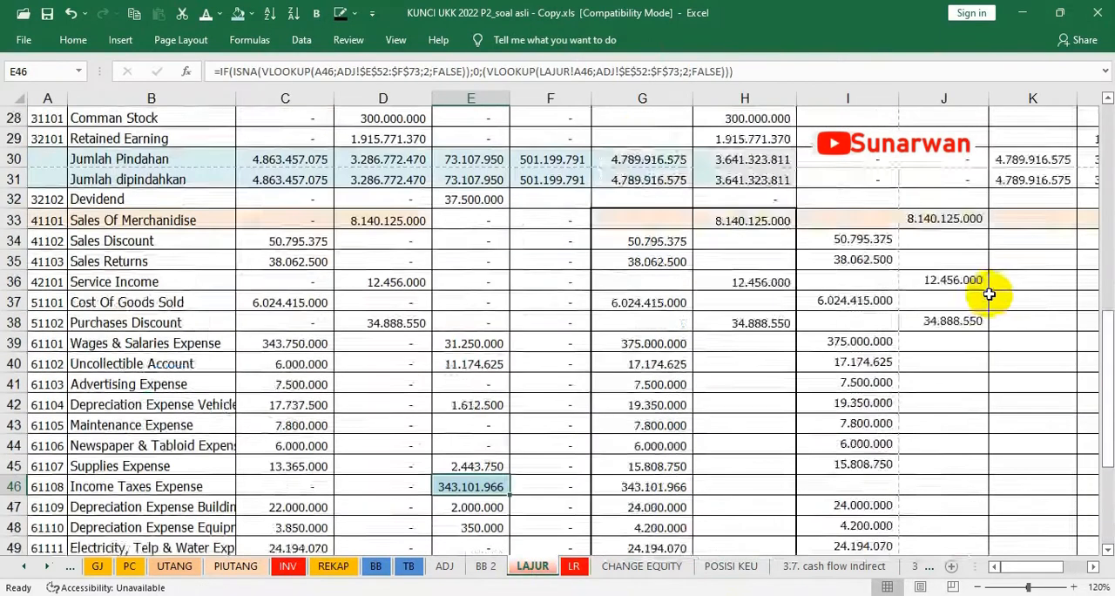
{"action": "scroll", "coordinate": [989, 294], "scroll_direction": "up", "scroll_amount": 7}
{"action": "scroll", "coordinate": [300, 331], "scroll_direction": "up", "scroll_amount": 1}
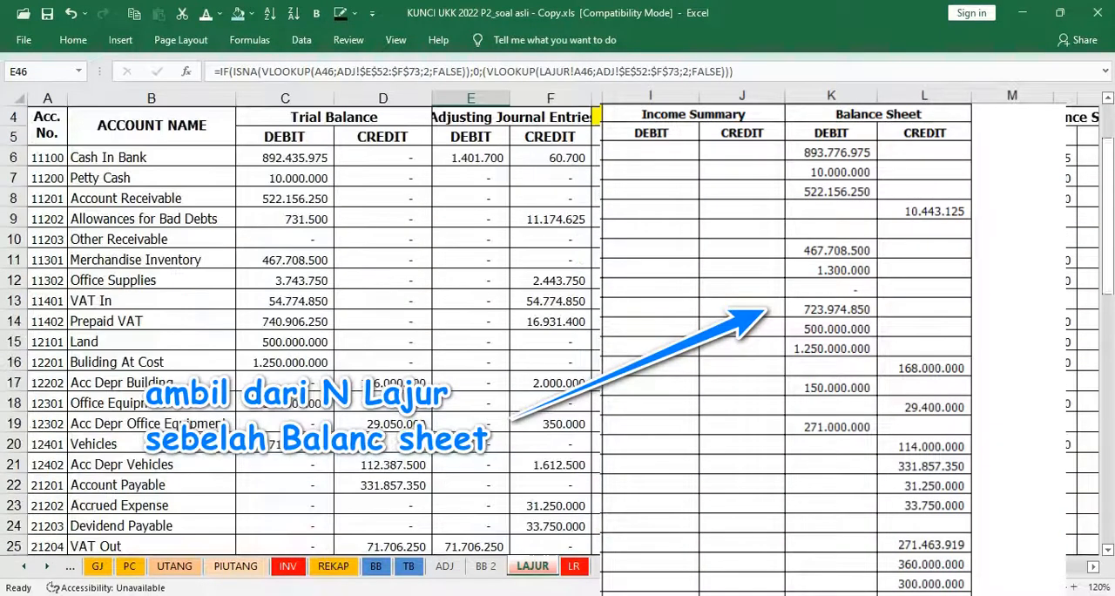
{"action": "left_click", "coordinate": [1030, 157]}
{"action": "key", "text": "Right"}
{"action": "key", "text": "Right"}
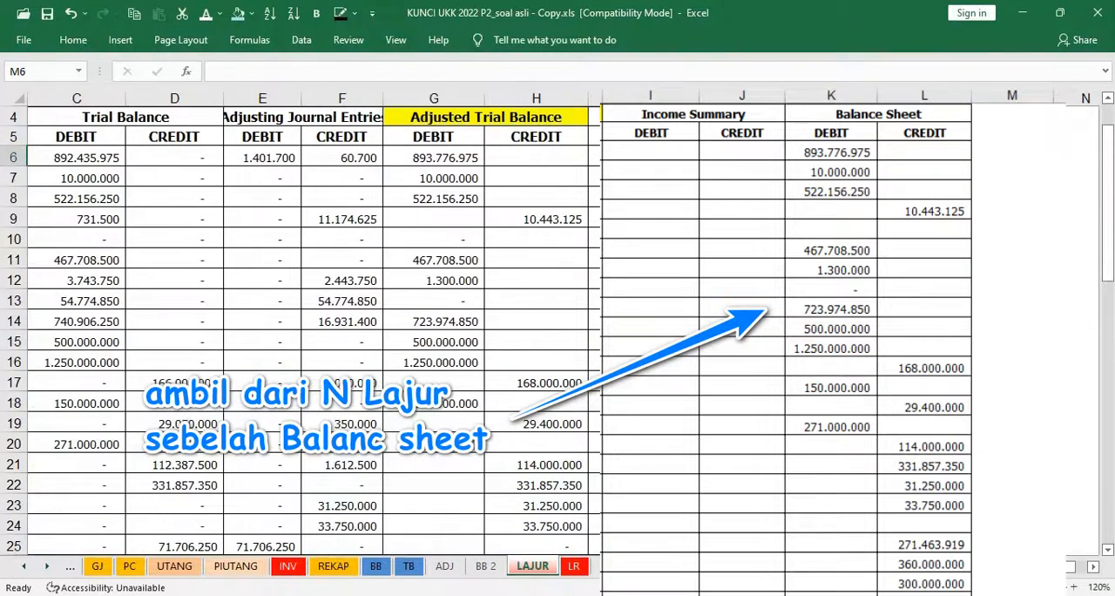
{"action": "left_click_drag", "start_coordinate": [832, 158], "coordinate": [919, 485]}
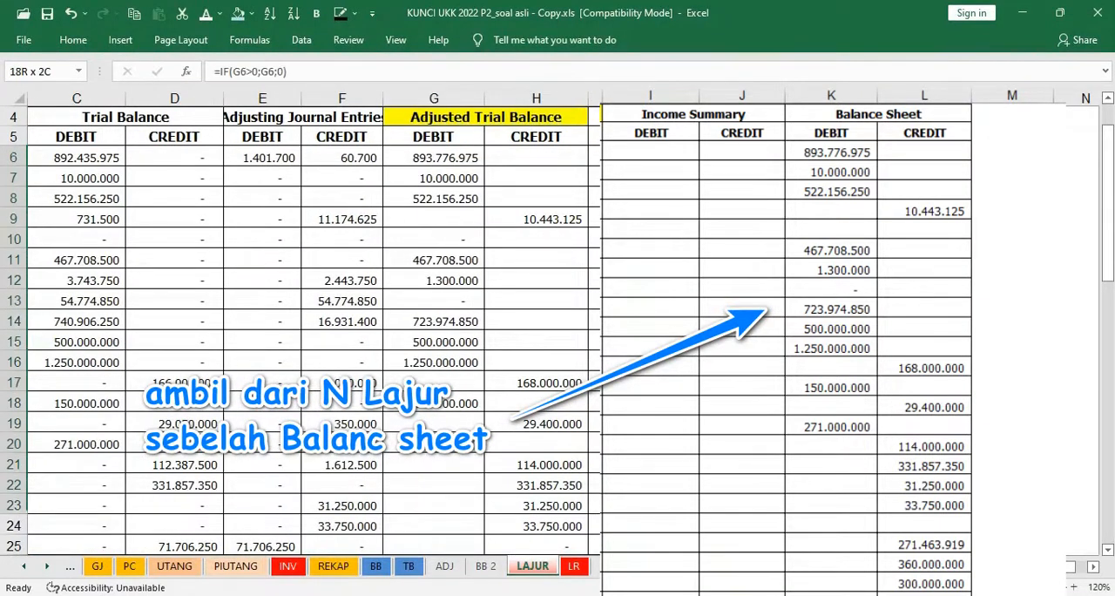
{"action": "scroll", "coordinate": [301, 331], "scroll_direction": "down", "scroll_amount": 3}
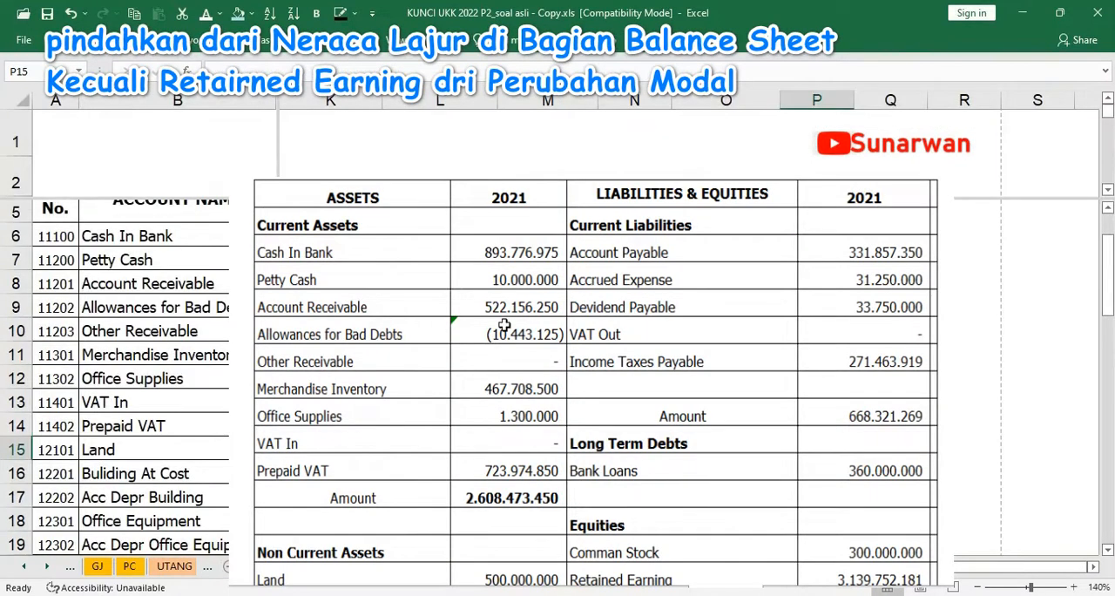
Compare the asset amounts and their lookup formulas on the POSISI KEU sheet with the Balance Sheet columns of the LAJUR sheet
{"action": "left_click_drag", "start_coordinate": [330, 236], "coordinate": [440, 473]}
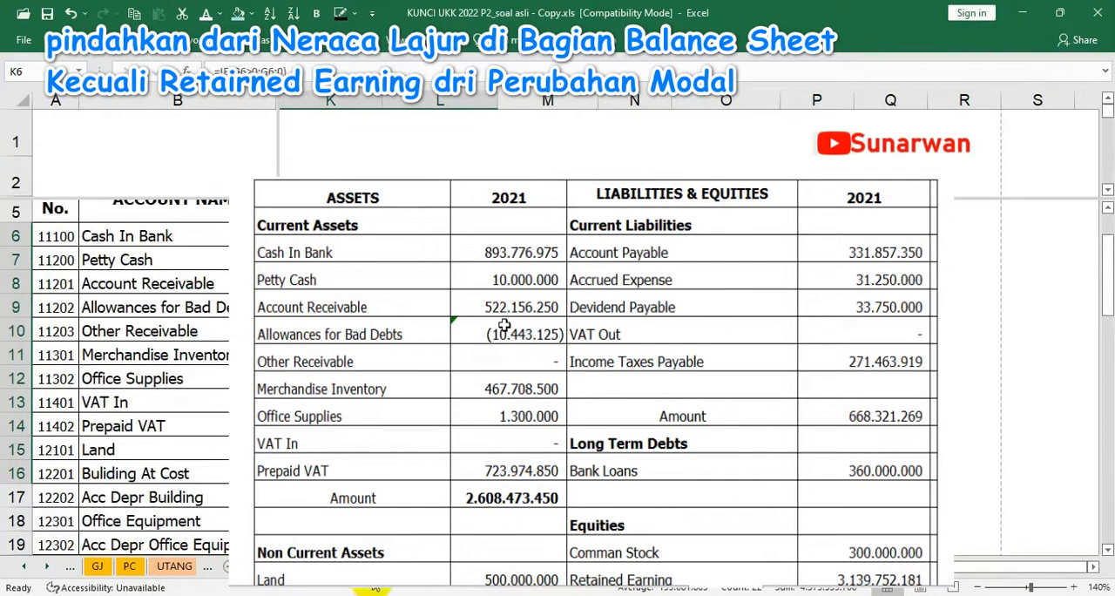
{"action": "left_click", "coordinate": [172, 571]}
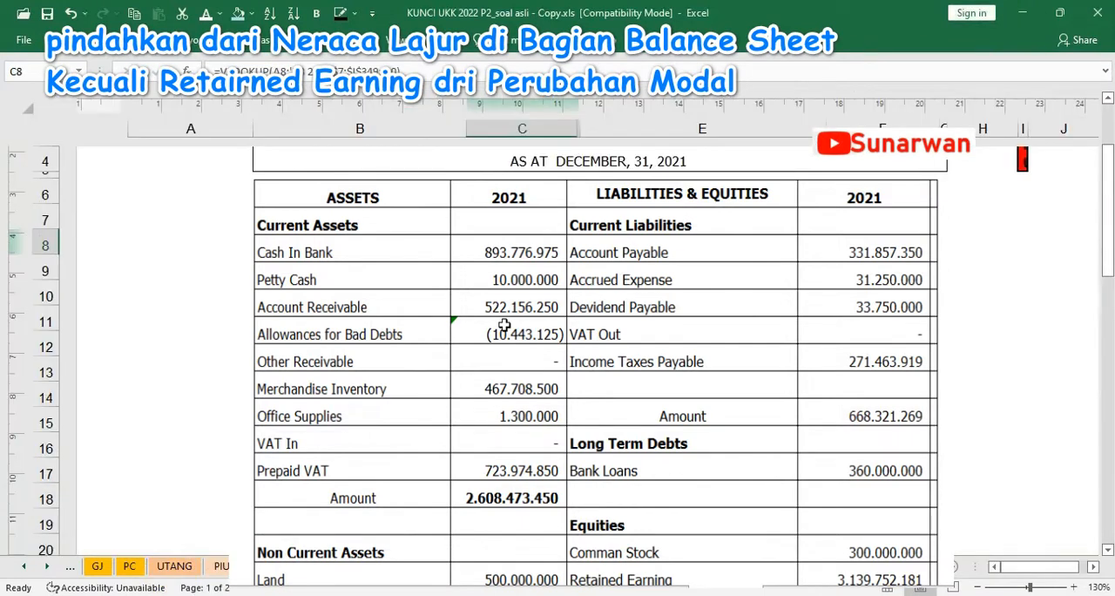
{"action": "left_click", "coordinate": [504, 325]}
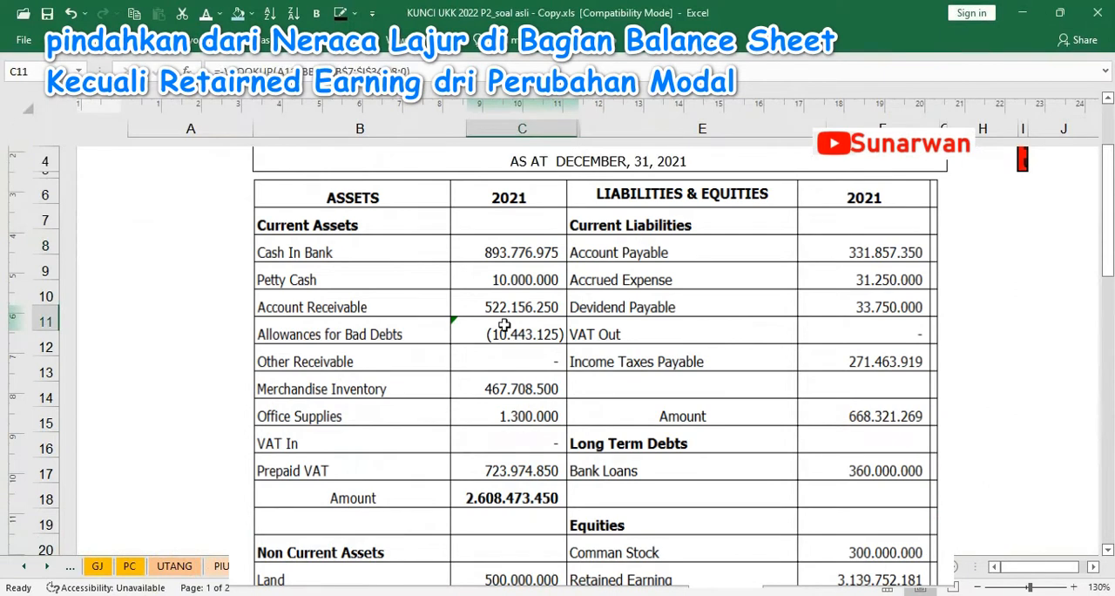
{"action": "key", "text": "Down"}
{"action": "key", "text": "Down"}
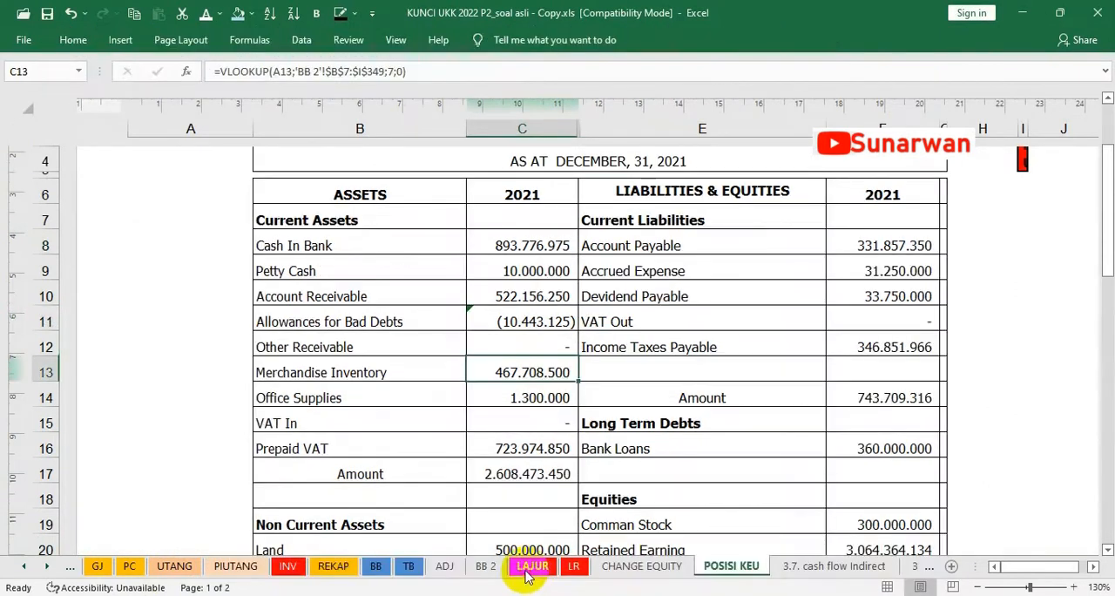
{"action": "left_click", "coordinate": [532, 568]}
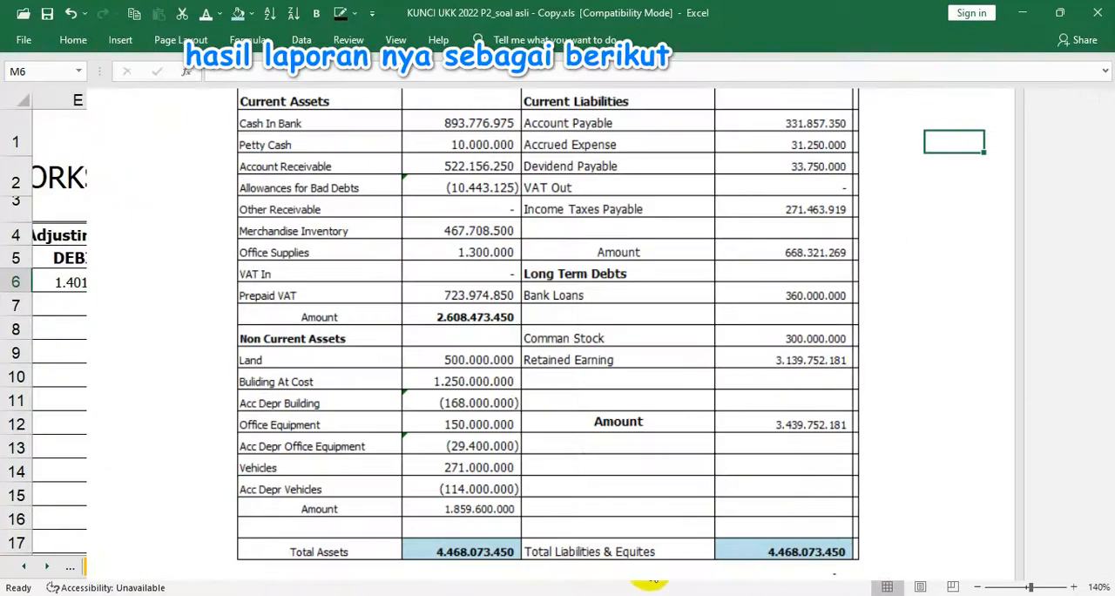
{"action": "left_click", "coordinate": [920, 587]}
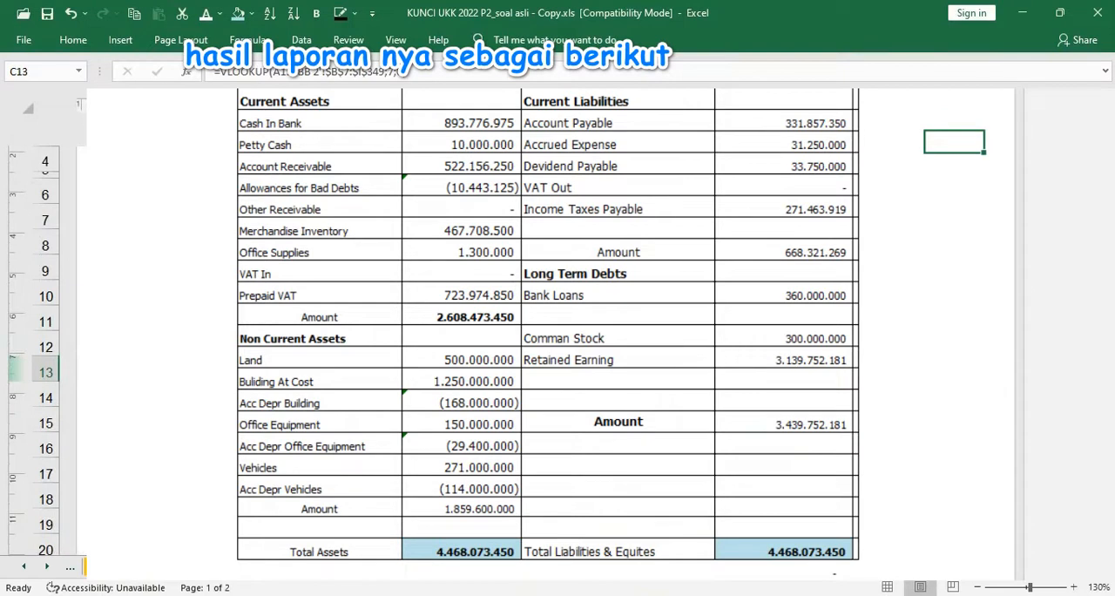
{"action": "left_click", "coordinate": [529, 576]}
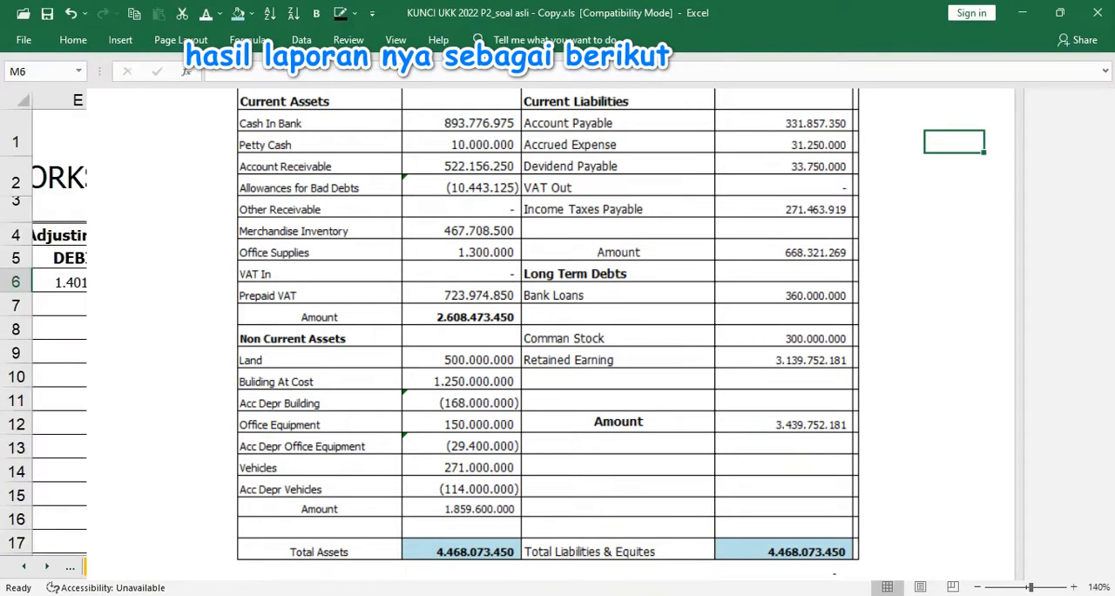
{"action": "left_click", "coordinate": [645, 471]}
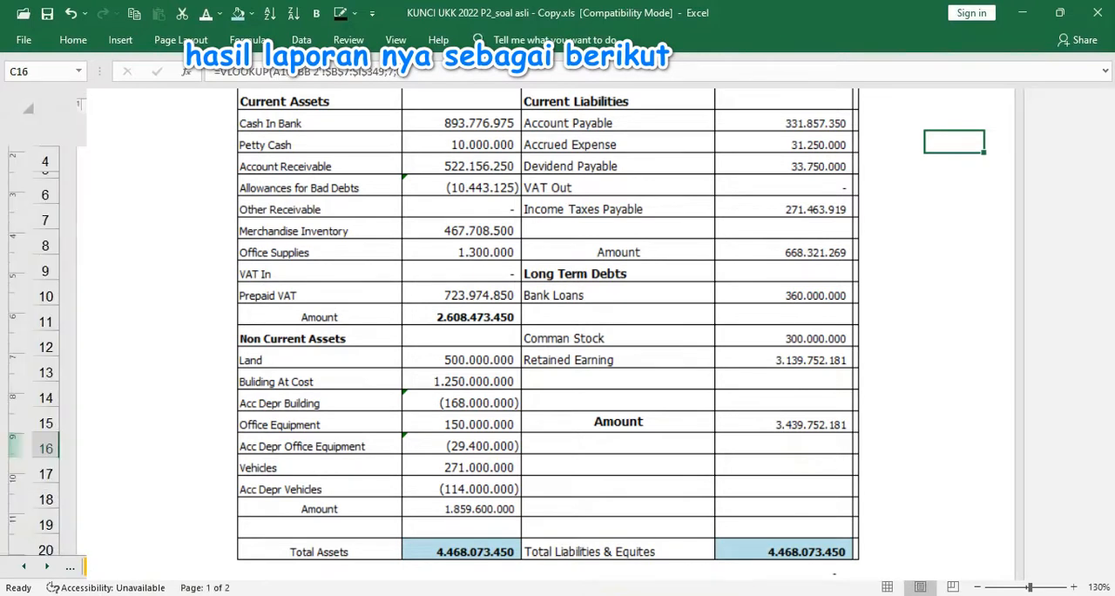
Check the current assets total formula in C17 and the non-current asset lookup formula in C20 on the POSISI KEU sheet
{"action": "scroll", "coordinate": [550, 334], "scroll_direction": "down", "scroll_amount": 1}
{"action": "left_click", "coordinate": [523, 417]}
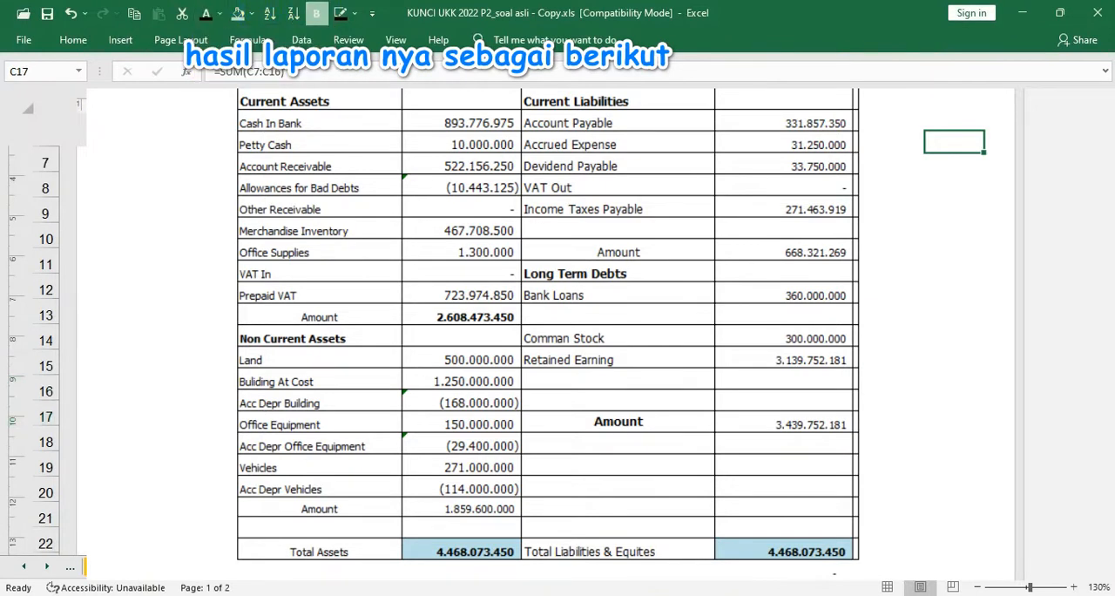
{"action": "left_click", "coordinate": [522, 442]}
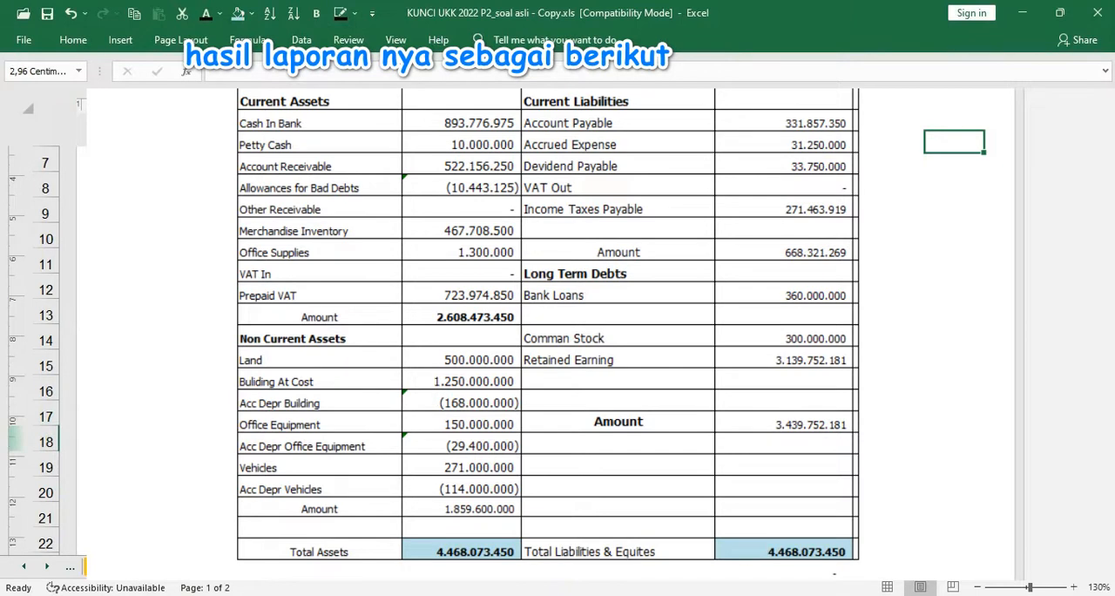
{"action": "left_click", "coordinate": [462, 492]}
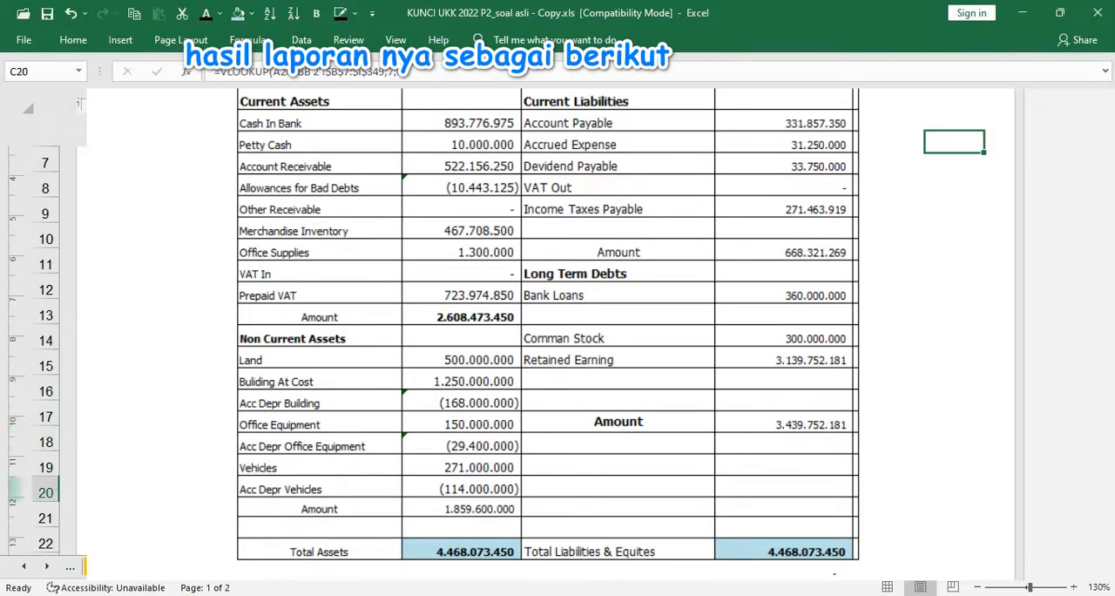
Examine the worksheet amounts on the LAJUR sheet and return to the balance sheet totals on the POSISI KEU sheet
{"action": "left_click", "coordinate": [530, 567]}
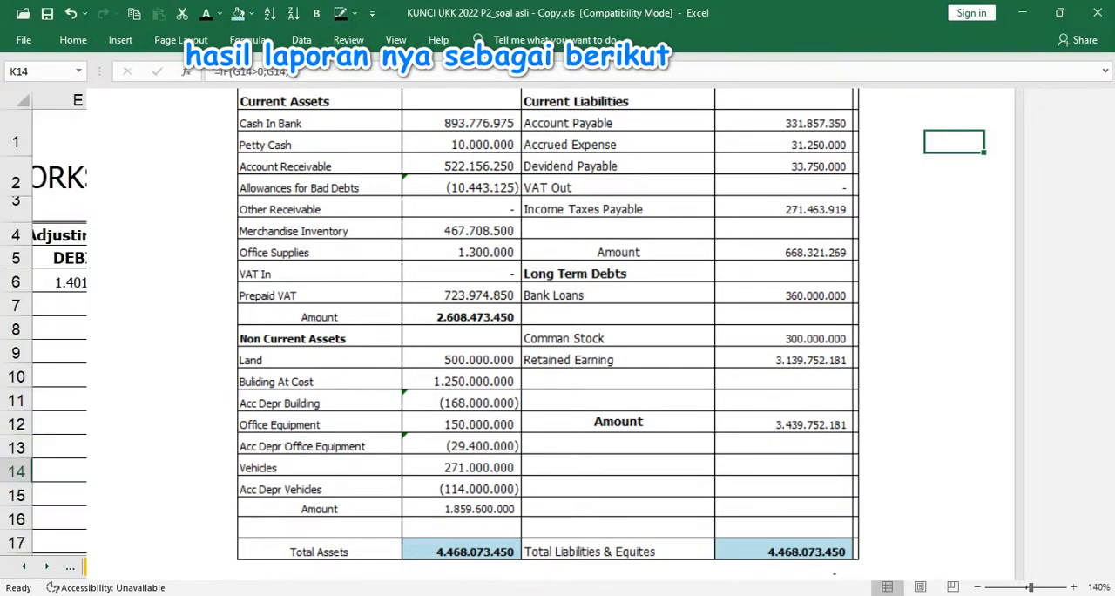
{"action": "left_click", "coordinate": [662, 495]}
{"action": "scroll", "coordinate": [662, 495], "scroll_direction": "down", "scroll_amount": 1}
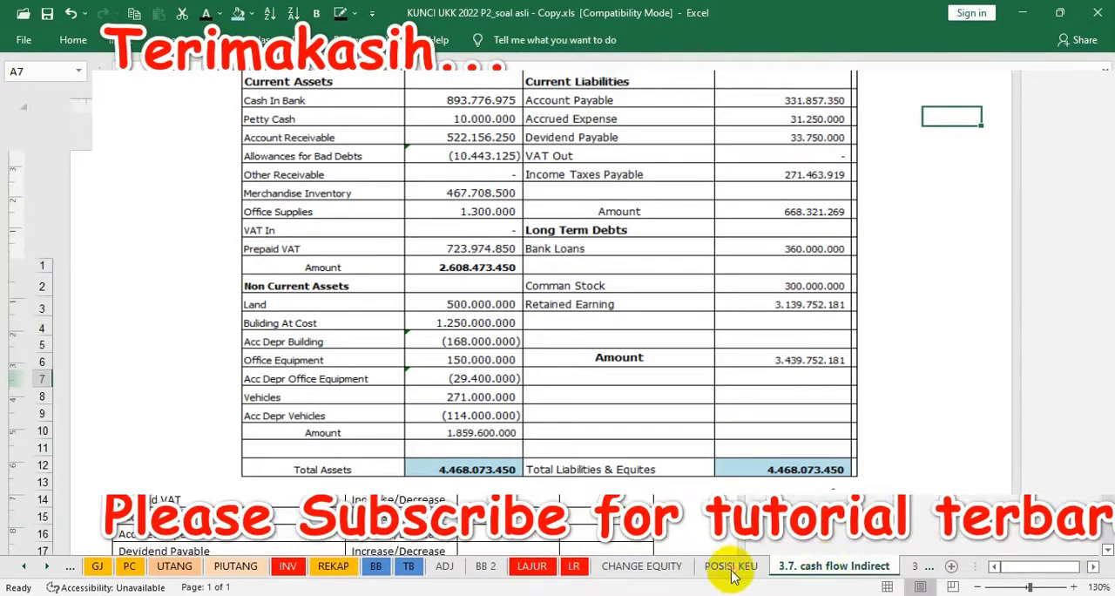
{"action": "left_click", "coordinate": [730, 567]}
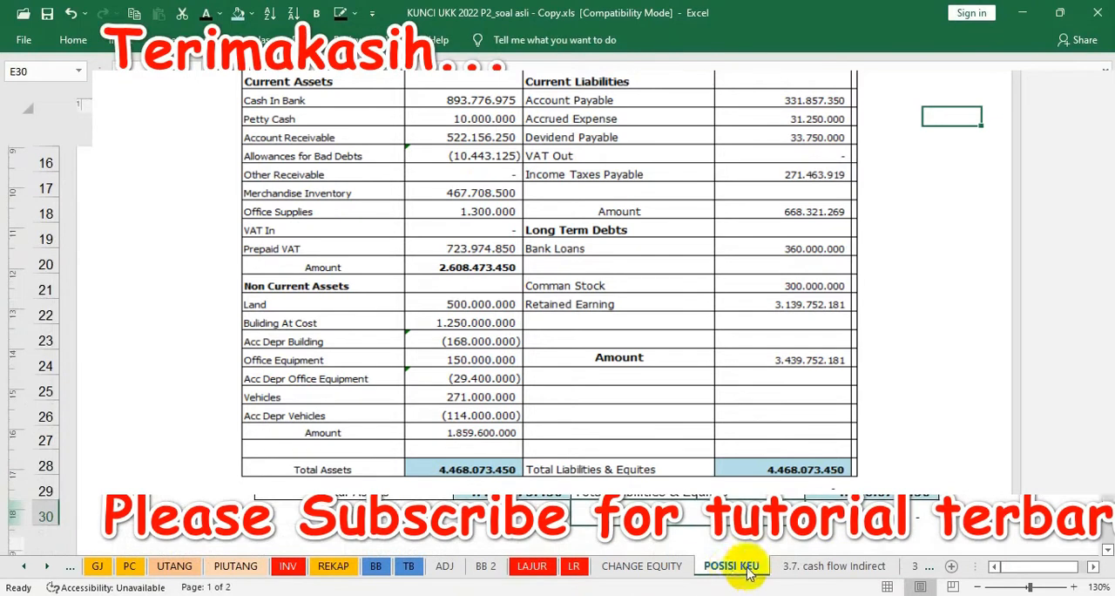